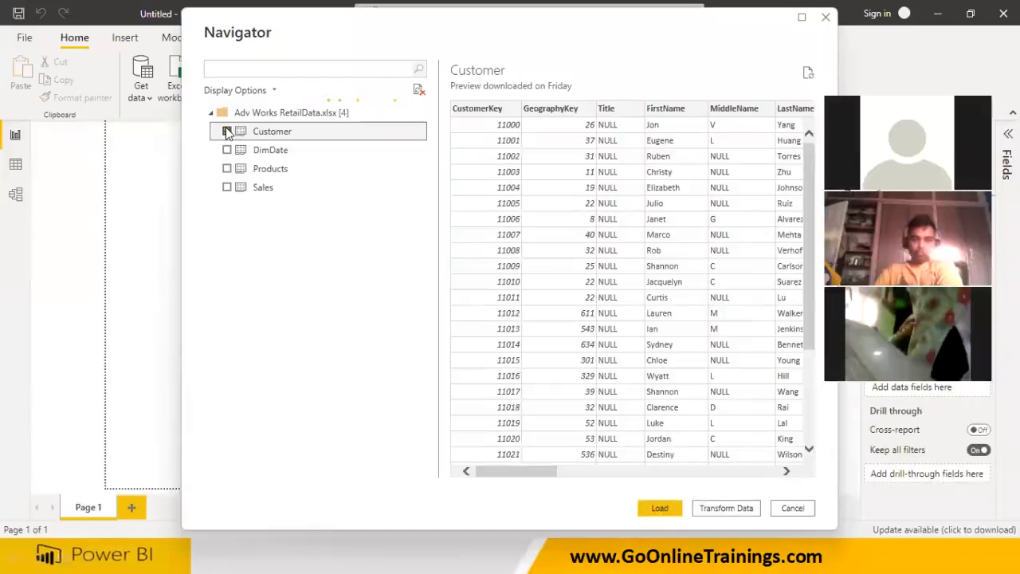
# Load the Customer, Products and Sales tables from Adv Works RetailData.xlsx into the data model.
pyautogui.click(227, 169)
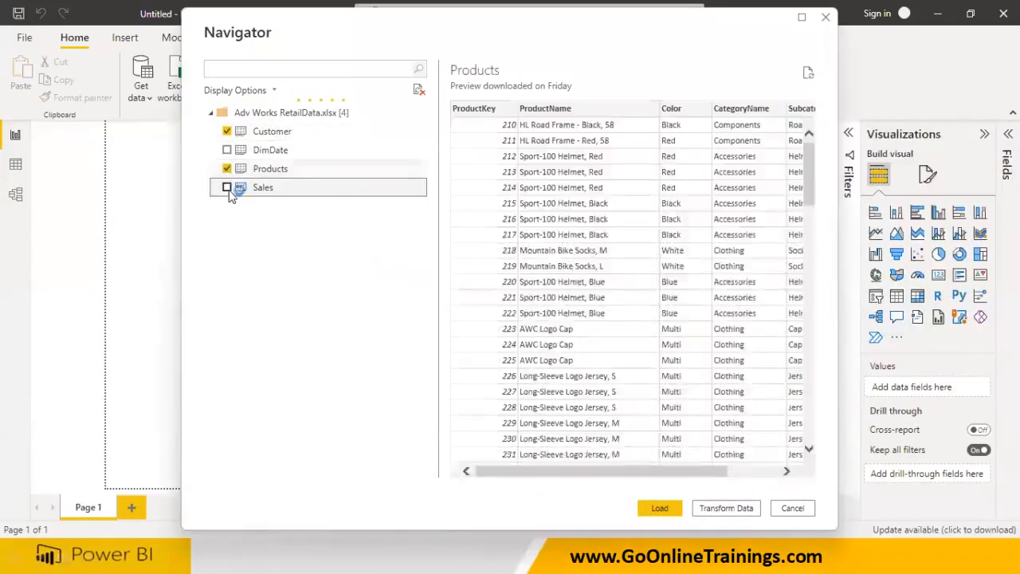
pyautogui.click(227, 188)
pyautogui.click(658, 510)
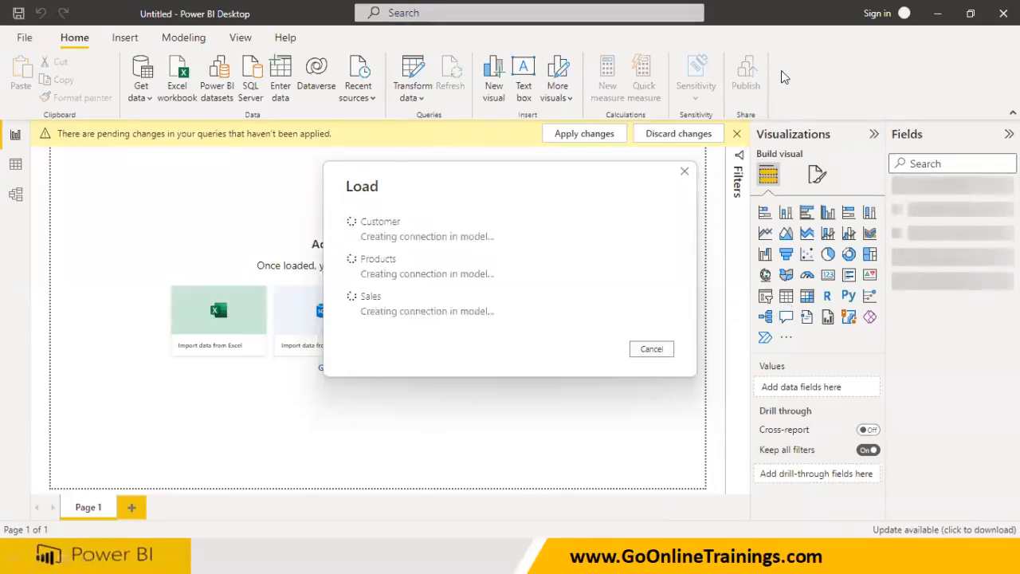
pyautogui.moveTo(789, 286)
pyautogui.mouseDown()
pyautogui.moveTo(786, 311)
pyautogui.moveTo(795, 295)
pyautogui.moveTo(784, 290)
pyautogui.moveTo(803, 287)
pyautogui.moveTo(805, 308)
pyautogui.moveTo(829, 292)
pyautogui.moveTo(803, 284)
pyautogui.mouseUp()
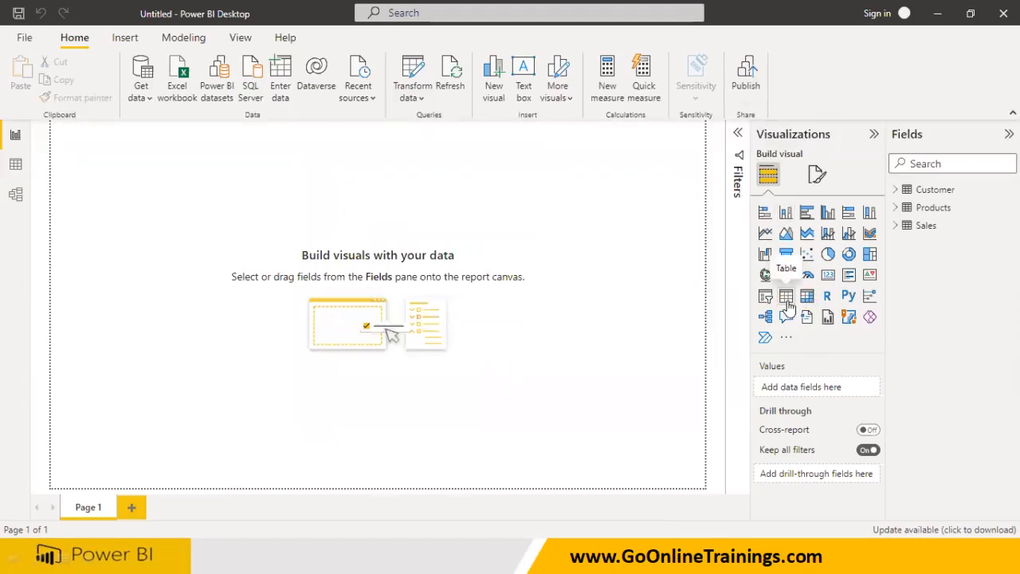
# Set the report page view to actual size.
pyautogui.click(239, 38)
pyautogui.click(397, 100)
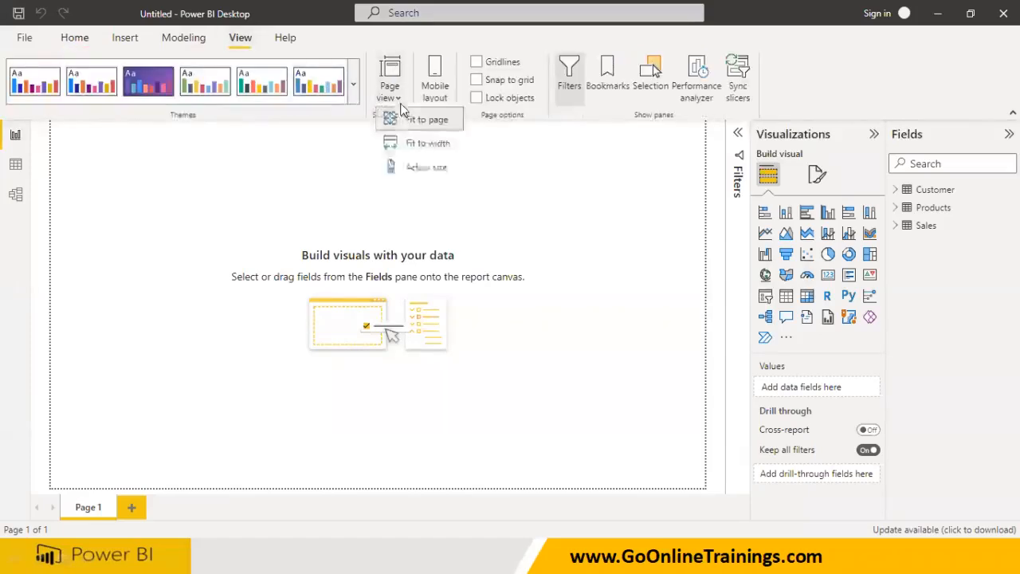
pyautogui.click(422, 168)
# Add an empty table visual to the report canvas and position it near the page's upper-left area.
pyautogui.click(76, 40)
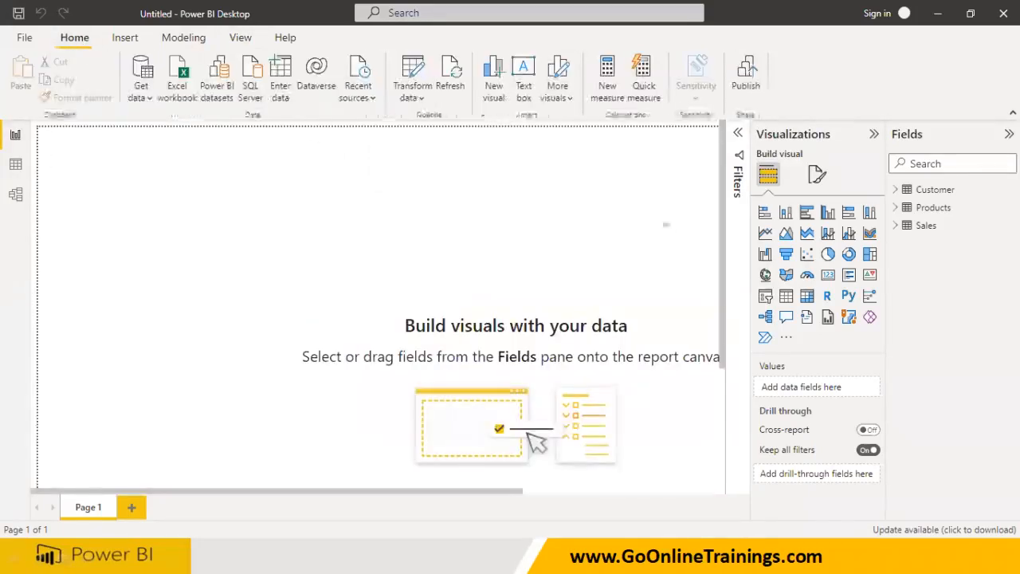
pyautogui.click(785, 297)
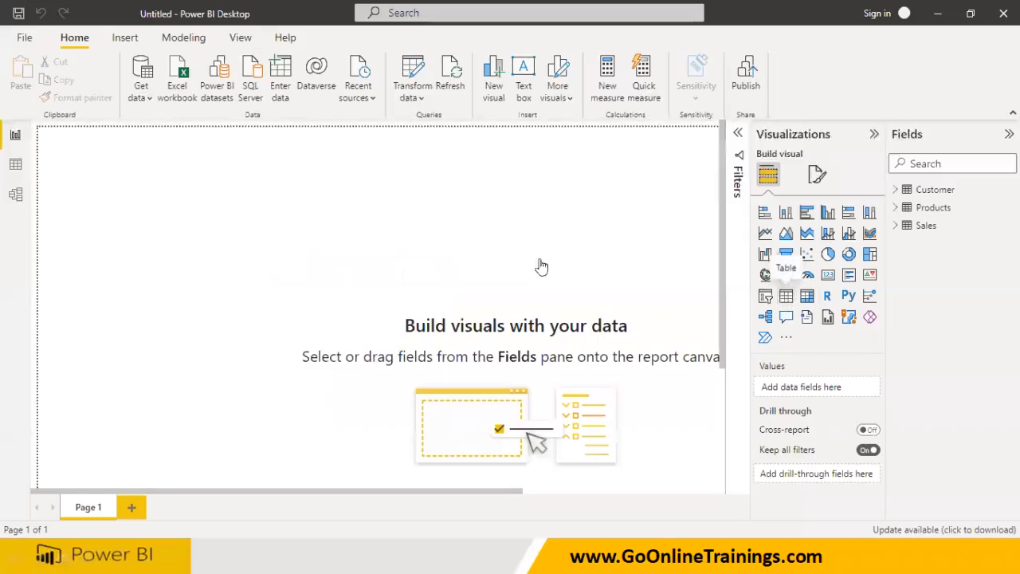
pyautogui.moveTo(221, 257); pyautogui.dragTo(353, 281)
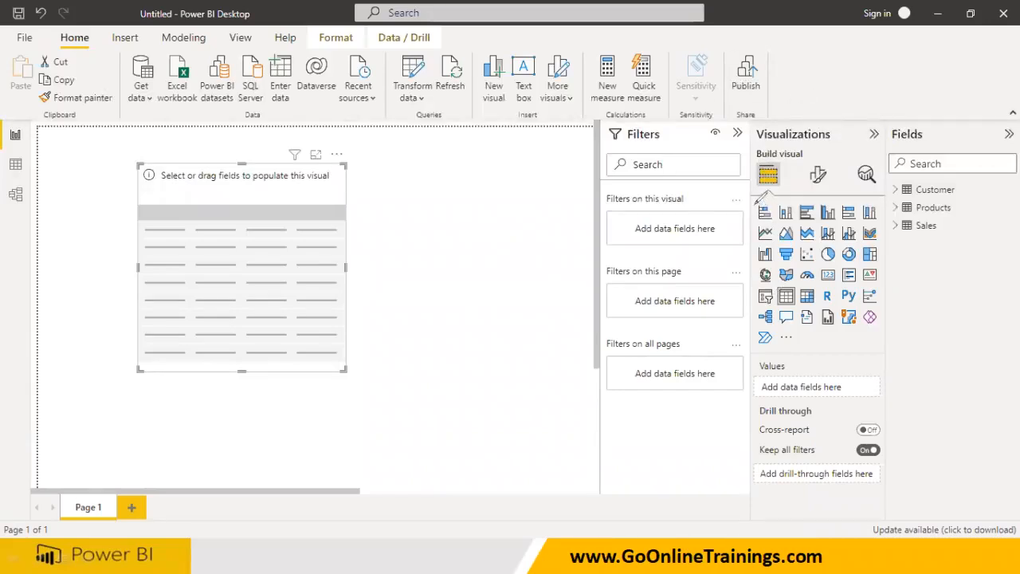
# Handwrite the pen annotation "Graph / chart" on screen, linked by a line to the chart visual types.
pyautogui.moveTo(755, 223)
pyautogui.mouseDown()
pyautogui.moveTo(762, 283)
pyautogui.moveTo(880, 285)
pyautogui.moveTo(886, 196)
pyautogui.moveTo(824, 196)
pyautogui.moveTo(761, 201)
pyautogui.moveTo(755, 227)
pyautogui.moveTo(467, 295)
pyautogui.mouseUp()
pyautogui.moveTo(424, 281)
pyautogui.mouseDown()
pyautogui.moveTo(396, 292)
pyautogui.moveTo(438, 369)
pyautogui.mouseUp()
pyautogui.moveTo(434, 322)
pyautogui.mouseDown()
pyautogui.moveTo(471, 296)
pyautogui.moveTo(525, 398)
pyautogui.moveTo(548, 302)
pyautogui.moveTo(592, 335)
pyautogui.mouseUp()
pyautogui.moveTo(575, 245); pyautogui.dragTo(641, 403)
pyautogui.moveTo(673, 309); pyautogui.dragTo(677, 349)
pyautogui.moveTo(671, 289)
pyautogui.mouseDown()
pyautogui.moveTo(695, 338)
pyautogui.moveTo(736, 328)
pyautogui.moveTo(771, 302)
pyautogui.moveTo(797, 351)
pyautogui.moveTo(765, 342)
pyautogui.mouseUp()
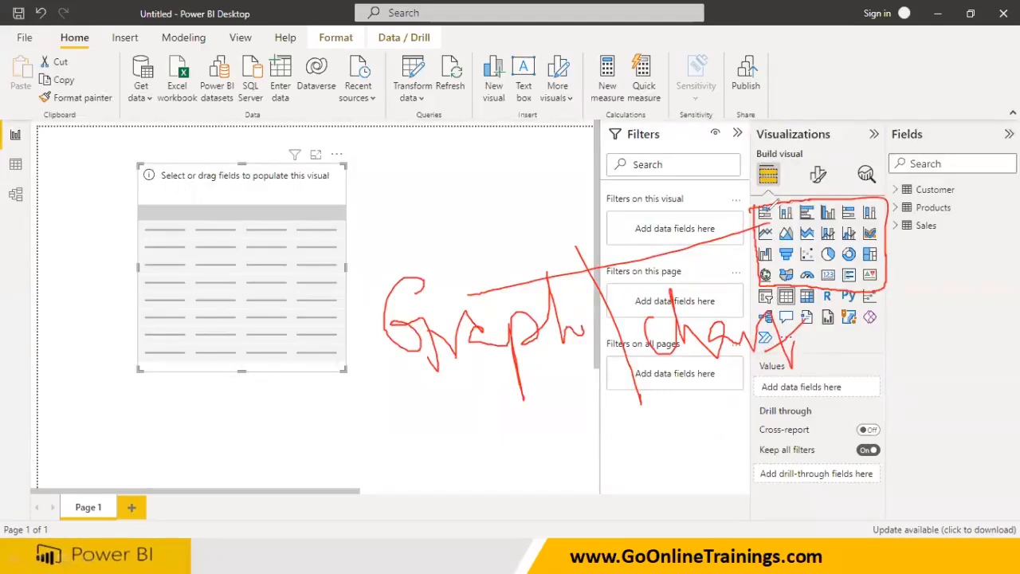
# Underline the rows of chart visual types with the annotation pen.
pyautogui.moveTo(766, 213); pyautogui.dragTo(852, 216)
pyautogui.moveTo(780, 233); pyautogui.dragTo(854, 231)
pyautogui.moveTo(760, 258); pyautogui.dragTo(851, 258)
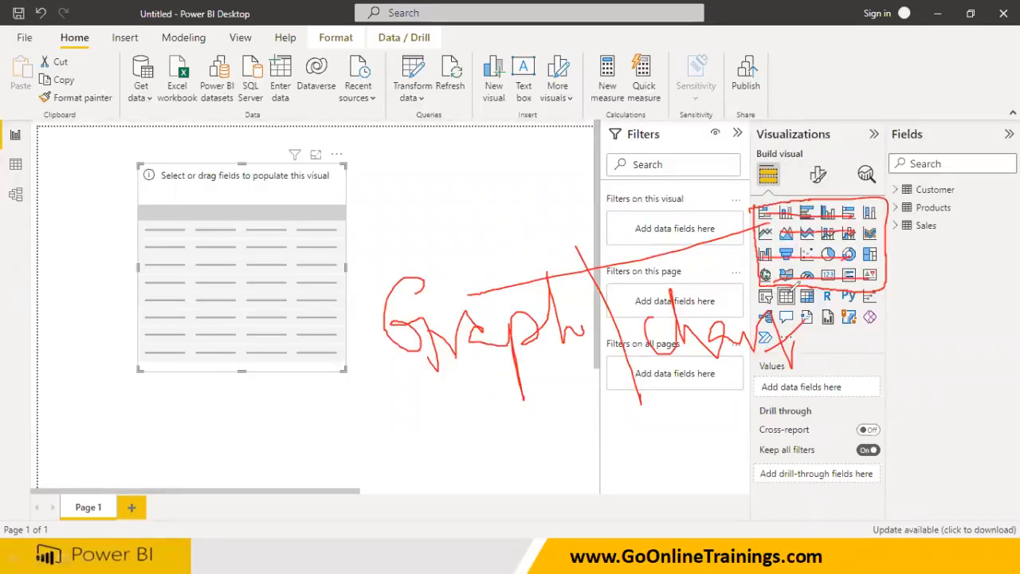
# Outline the table and matrix visual types with the pen and draw pointer marks below the handwritten words.
pyautogui.moveTo(779, 290)
pyautogui.mouseDown()
pyautogui.moveTo(800, 307)
pyautogui.moveTo(820, 306)
pyautogui.moveTo(822, 287)
pyautogui.moveTo(795, 282)
pyautogui.mouseUp()
pyautogui.moveTo(706, 448)
pyautogui.mouseDown()
pyautogui.moveTo(698, 371)
pyautogui.moveTo(681, 392)
pyautogui.moveTo(733, 380)
pyautogui.mouseUp()
pyautogui.moveTo(556, 450); pyautogui.dragTo(560, 356)
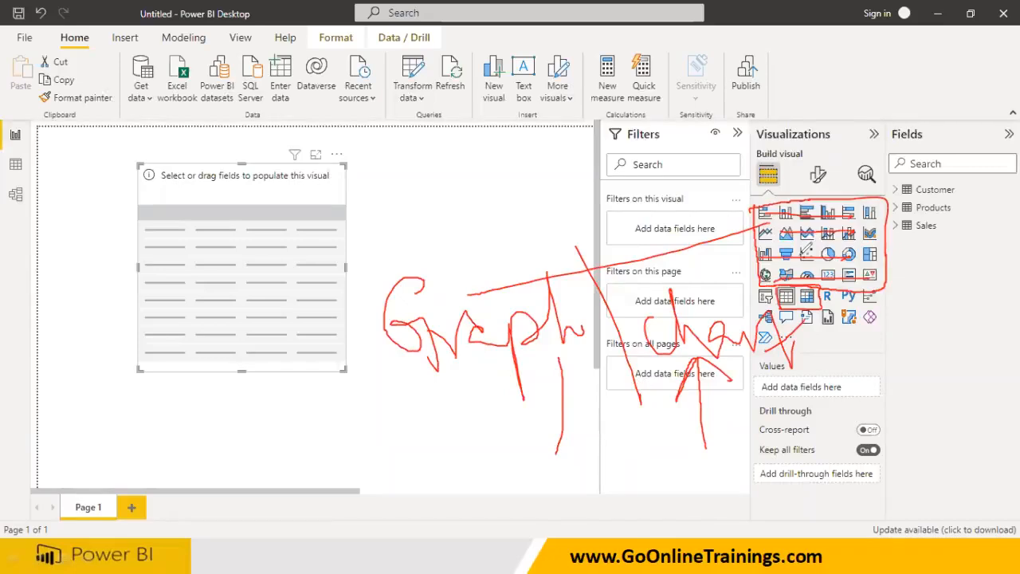
pyautogui.moveTo(813, 285); pyautogui.dragTo(797, 303)
# Open a blank Notepad document and clear the pen annotations from the screen.
pyautogui.press('super')
pyautogui.write('pag')
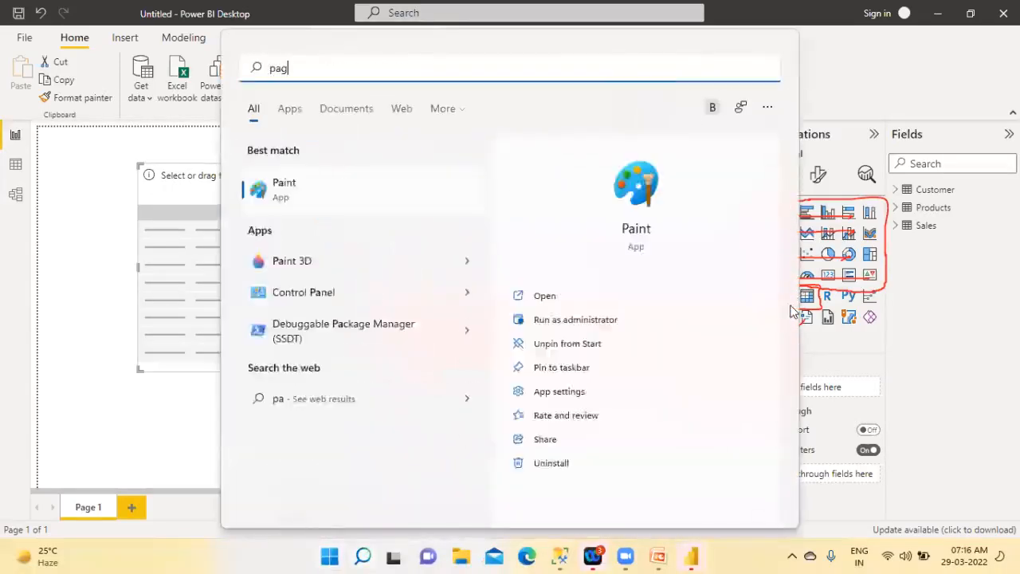
pyautogui.press('BackSpace')
pyautogui.press('BackSpace')
pyautogui.press('BackSpace')
pyautogui.write('note')
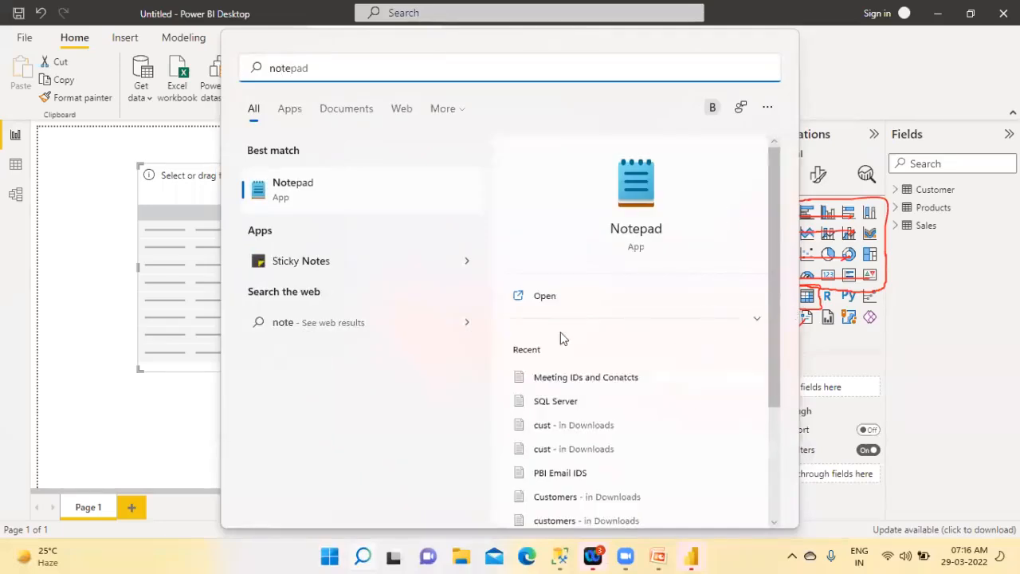
pyautogui.click(348, 195)
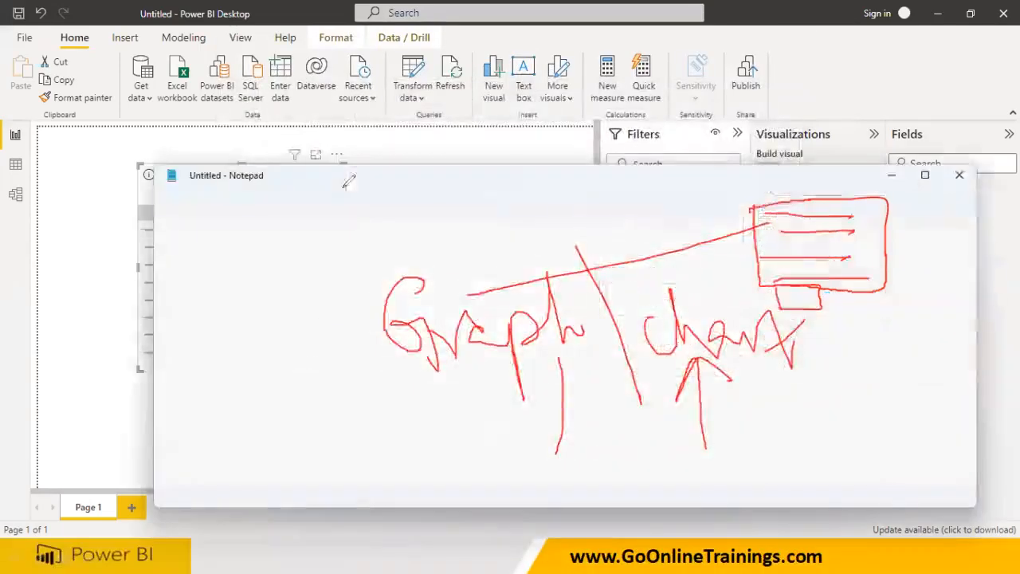
pyautogui.click(582, 122)
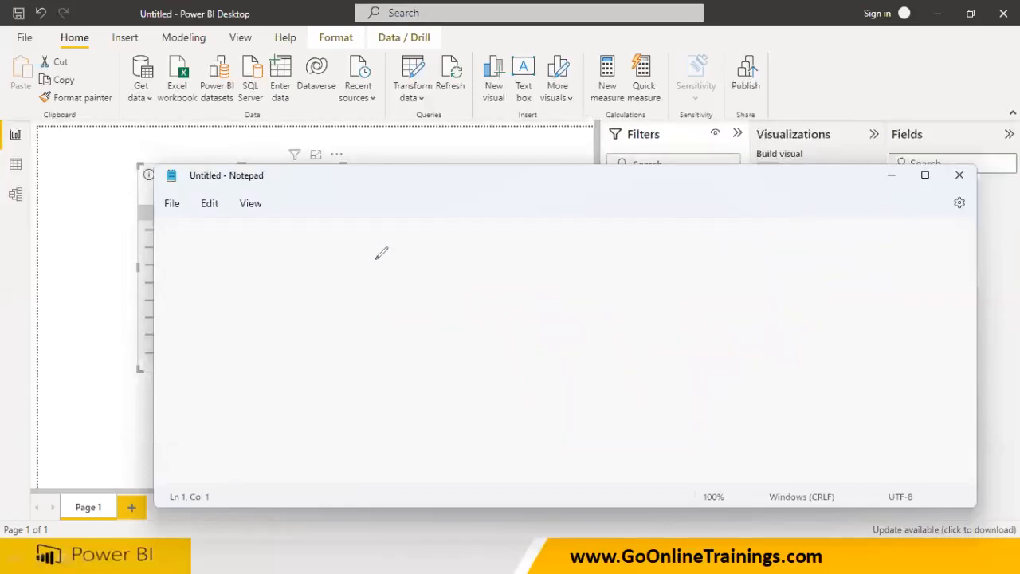
# Write the heading line "SSRS -- Pagenated Reports --- Table" in the note.
pyautogui.write('SSRS ')
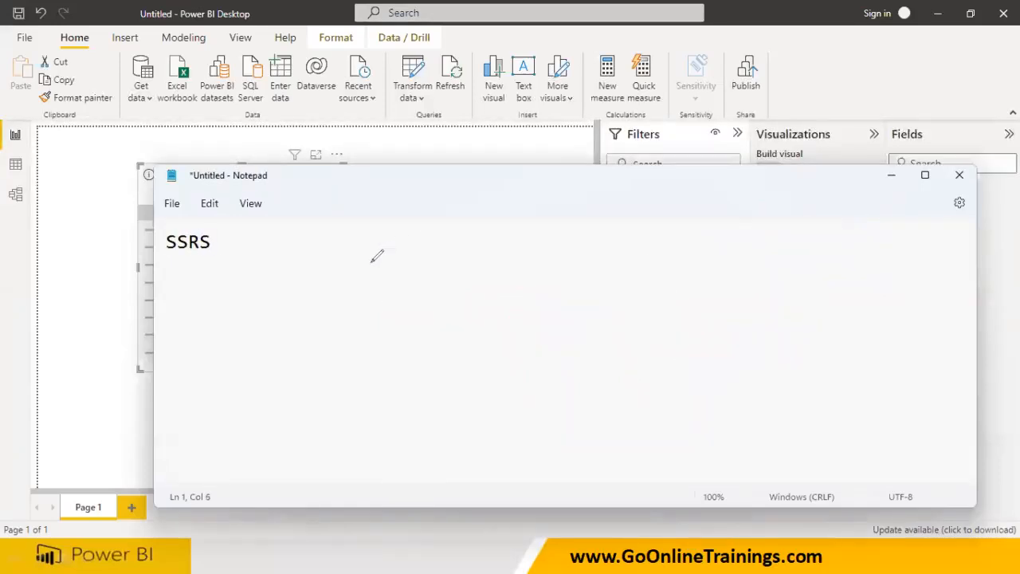
pyautogui.write('-- Pagena')
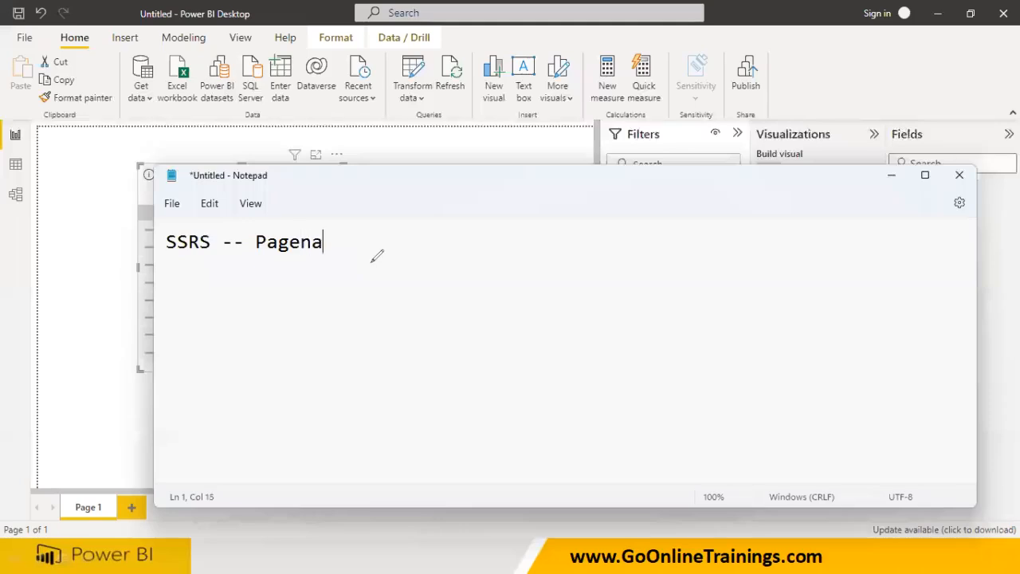
pyautogui.write('ted Reports --- Table')
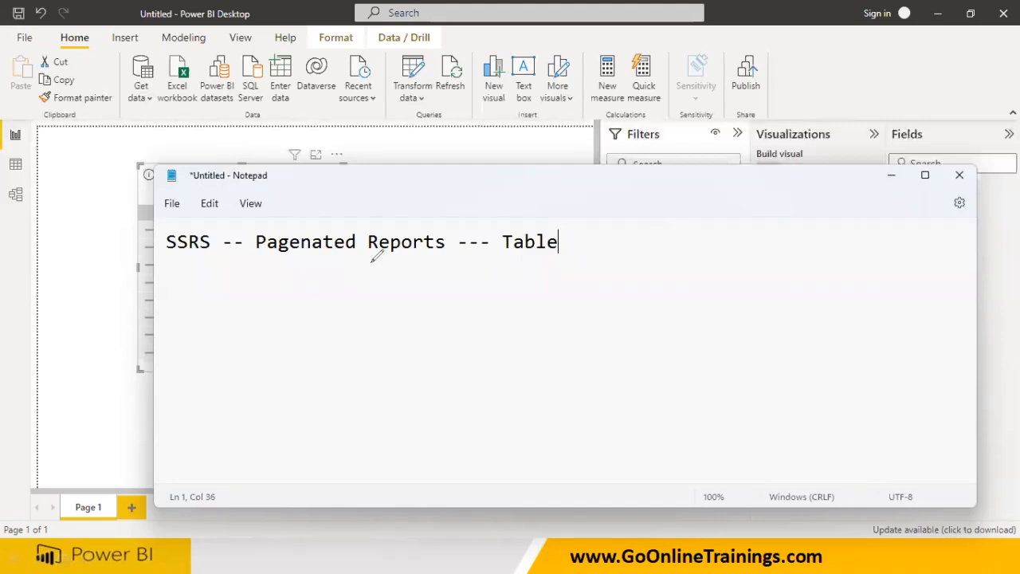
# Leave a blank line, then write "Ex:" followed by the first list item "1) Credit Card Monthly Reports".
pyautogui.press('Return')
pyautogui.press('Return')
pyautogui.write('Ex:')
pyautogui.press('Return')
pyautogui.write('1) Credit Card ')
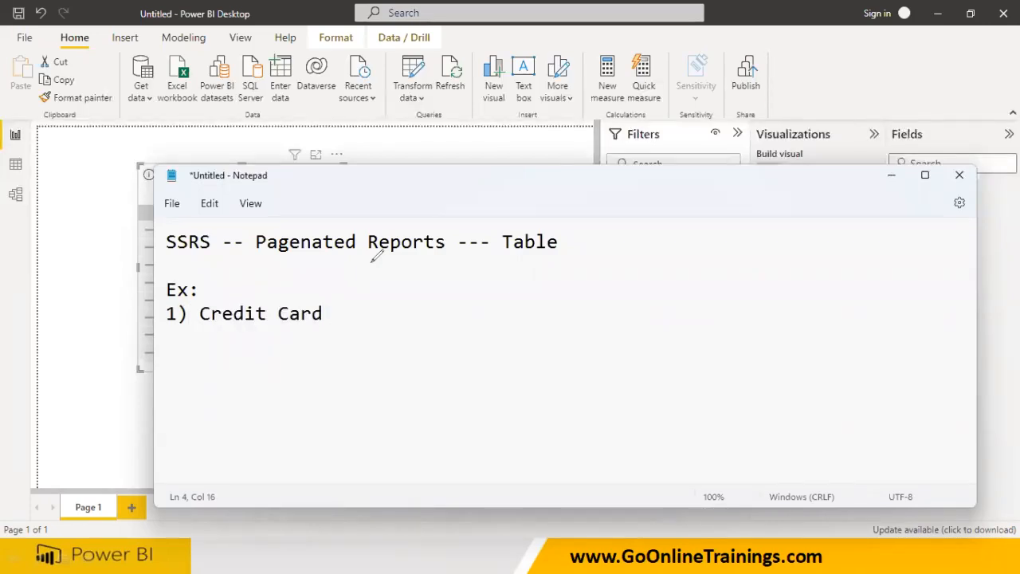
pyautogui.write('Monthly Re')
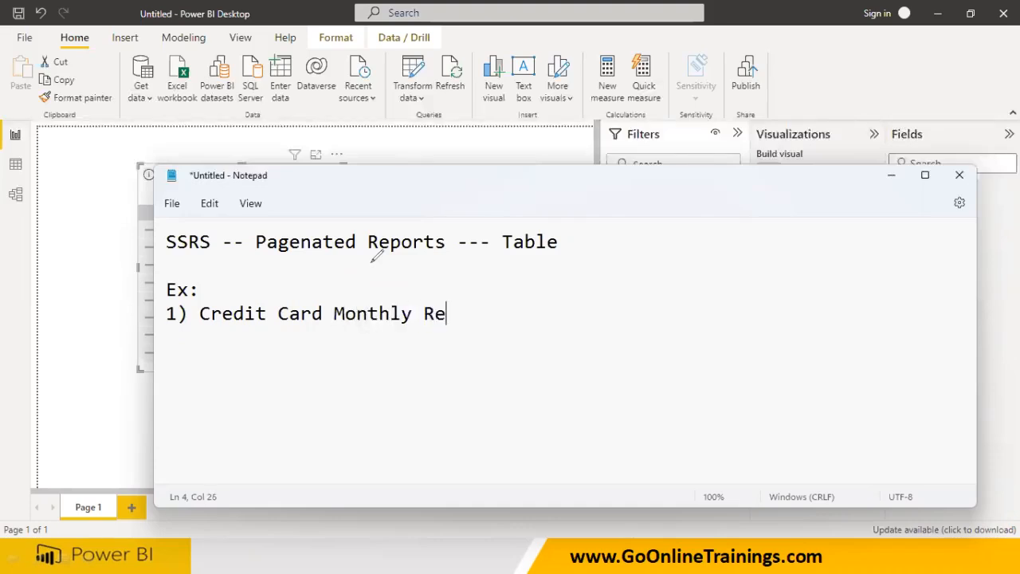
pyautogui.write('ports')
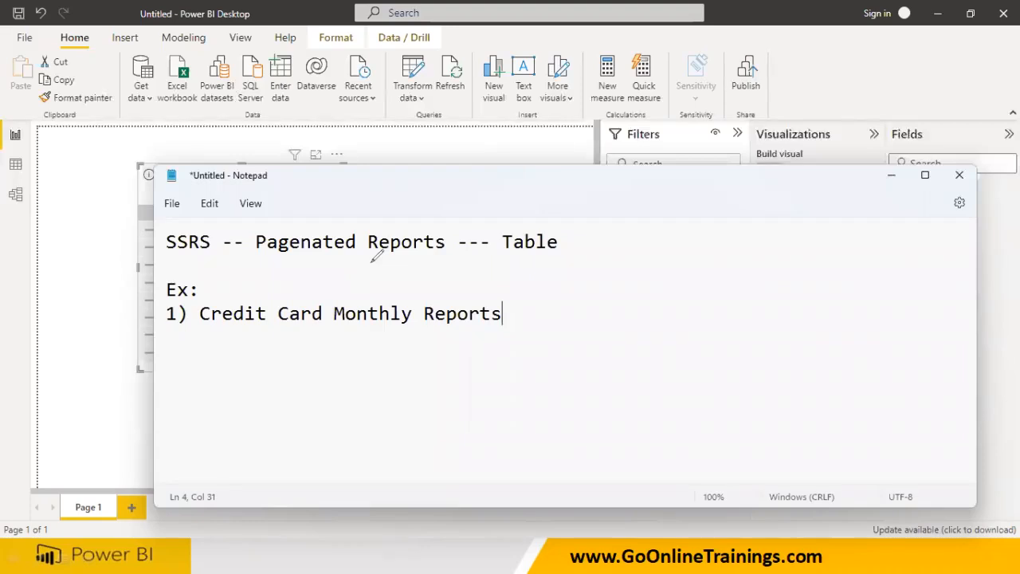
# Add the list items "2) Post Paid Phone Bills" and "3) Bank Statement" on separate lines.
pyautogui.press('Return')
pyautogui.write('2) Post P')
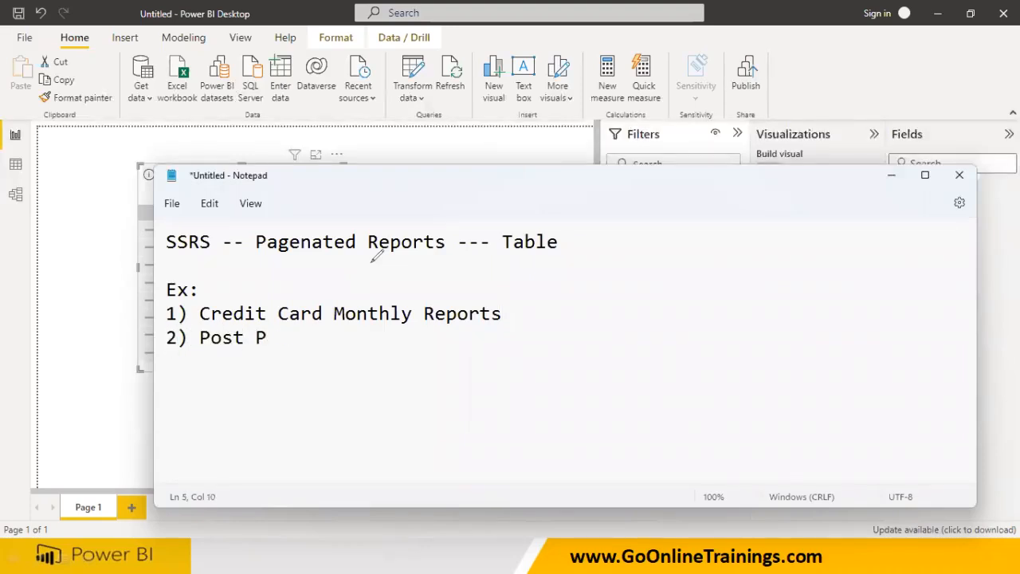
pyautogui.write('aid Phone')
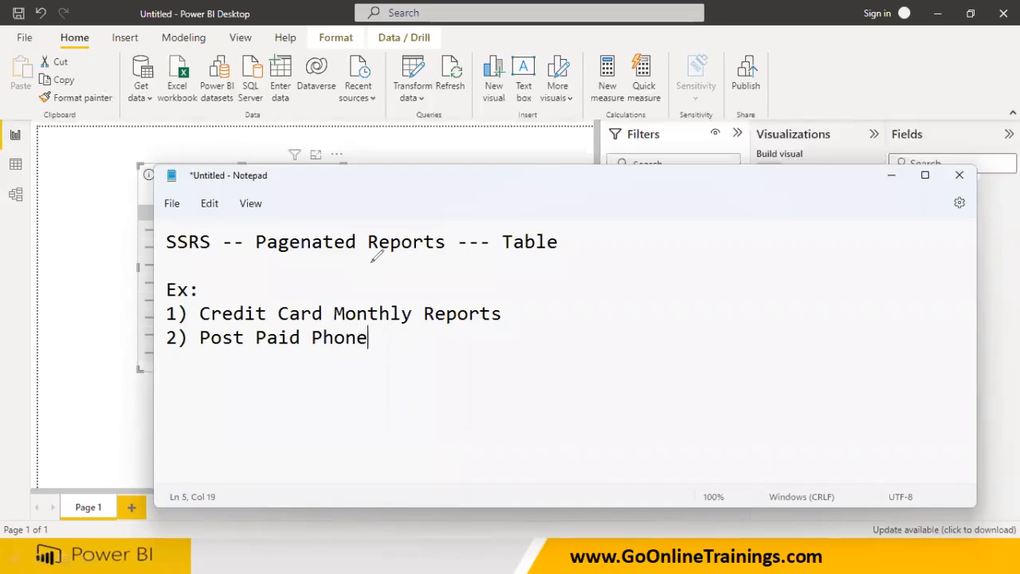
pyautogui.write(' Bills')
pyautogui.press('Return')
pyautogui.write('3')
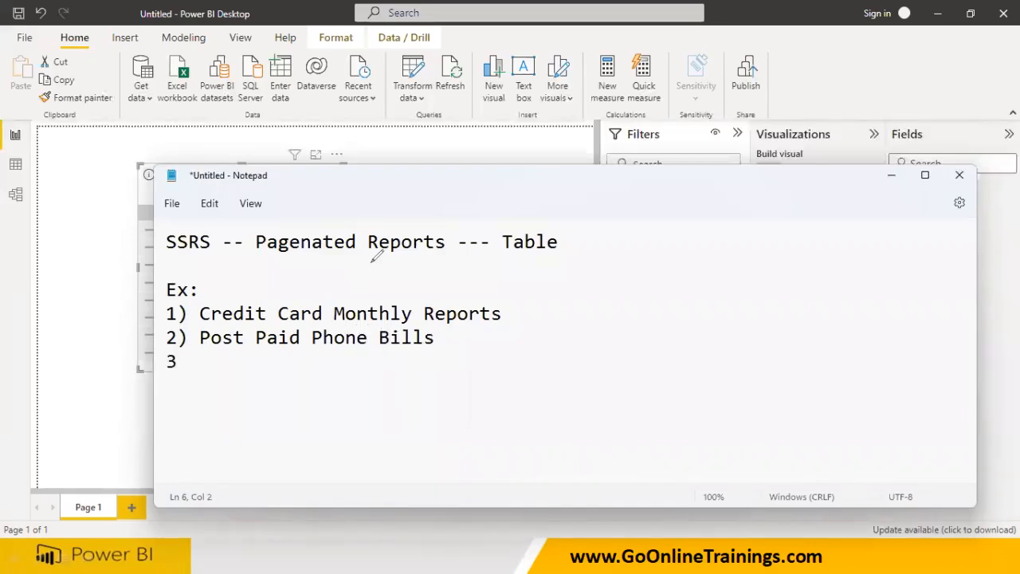
pyautogui.write(') Bank ')
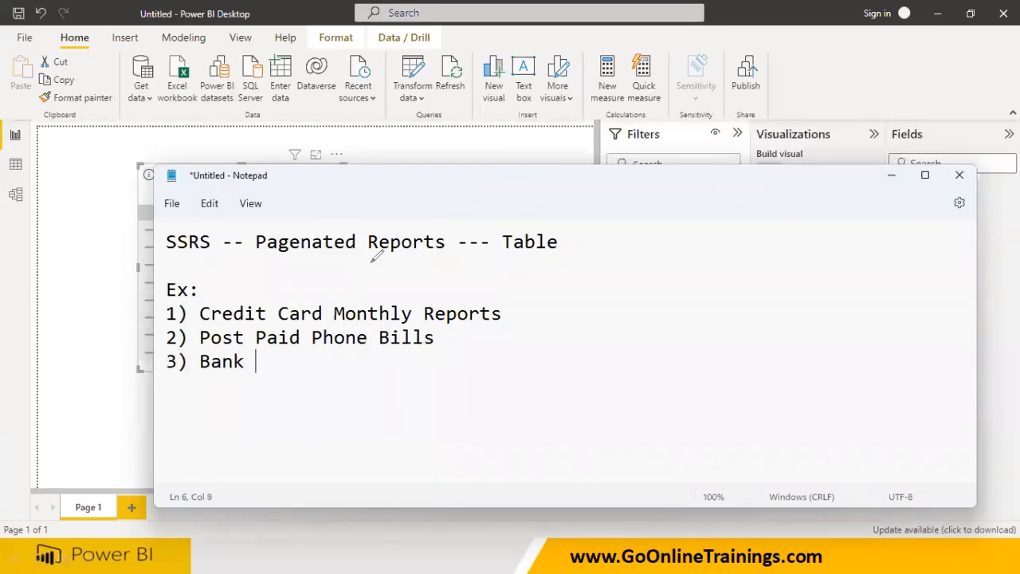
pyautogui.write('Statement')
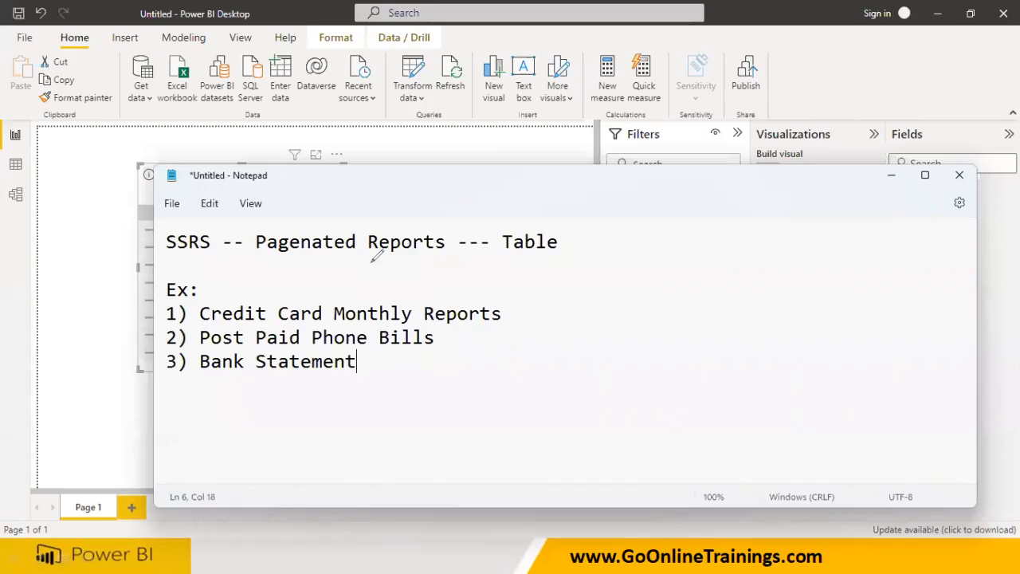
pyautogui.click(378, 158)
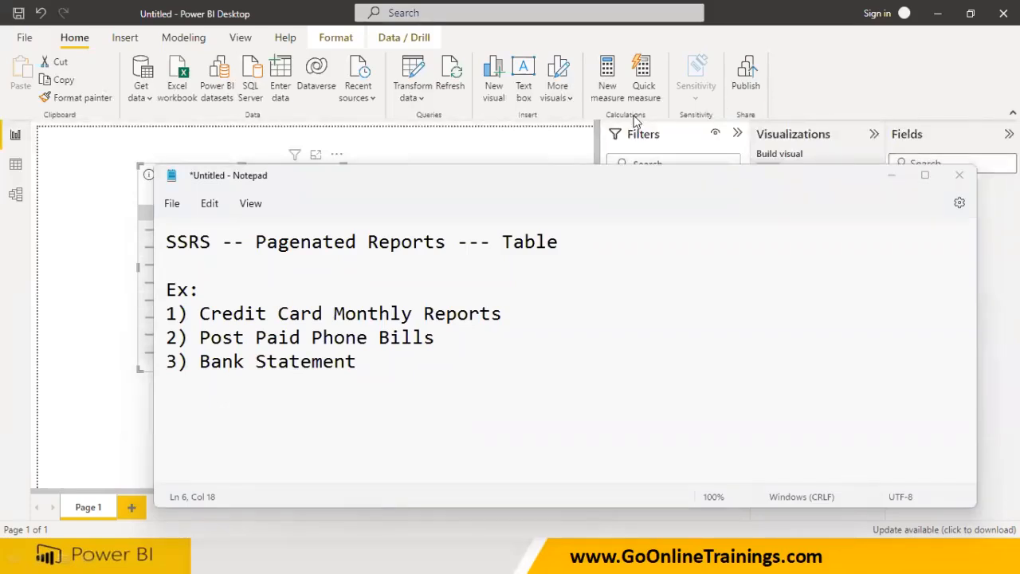
pyautogui.click(257, 413)
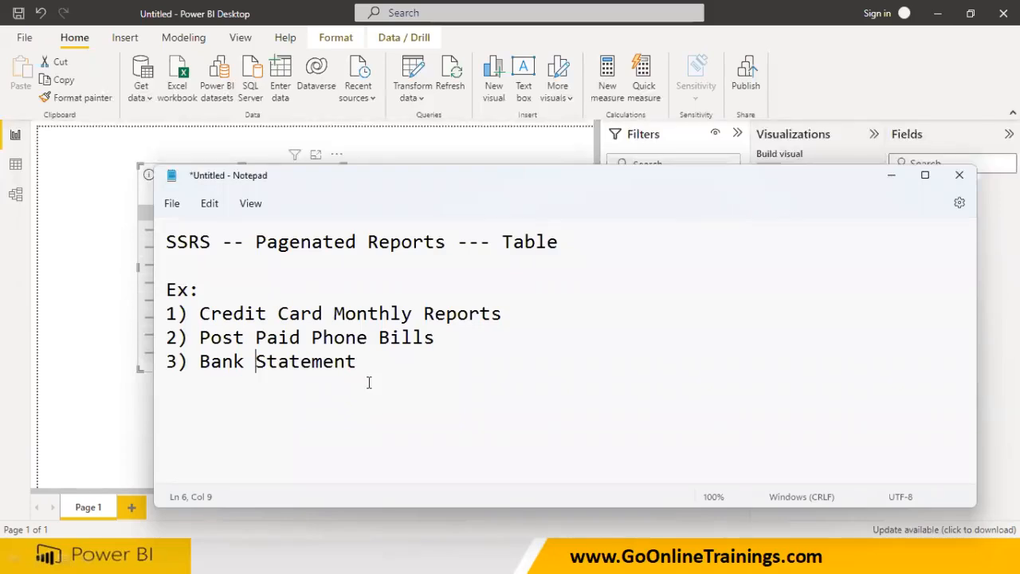
pyautogui.hotkey('alt', 'Tab')
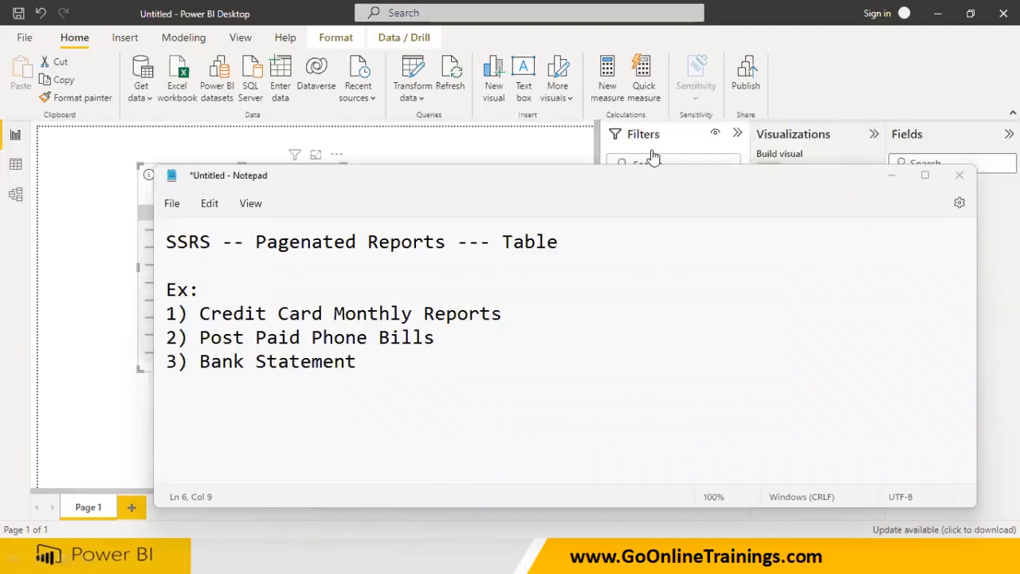
# Write "Apr 1st @ 8am IST" and "Power BI" on two lines below the example list, after a blank line.
pyautogui.click(358, 360)
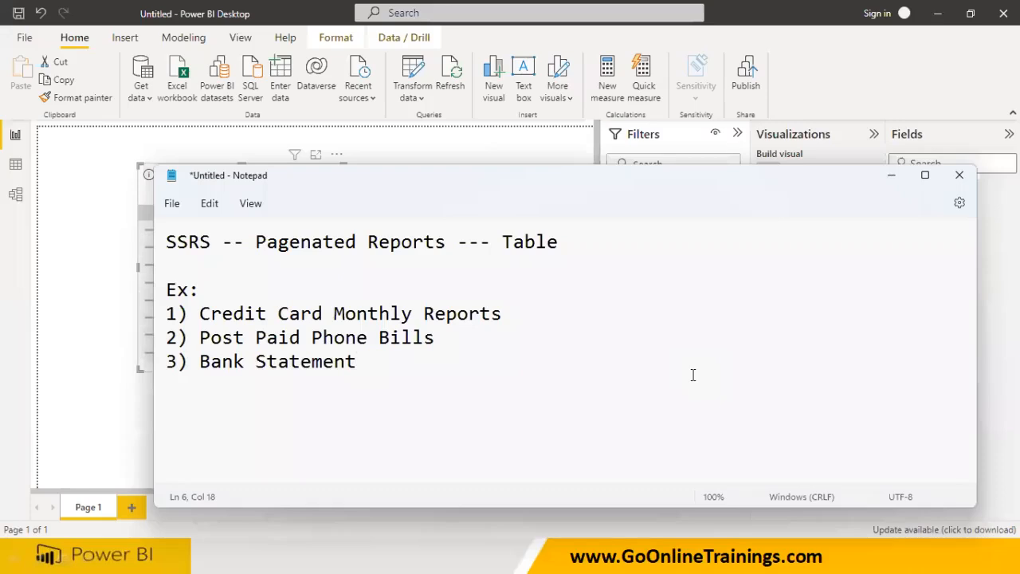
pyautogui.press('Return')
pyautogui.press('Return')
pyautogui.write('Apr 1st @ 8am IST')
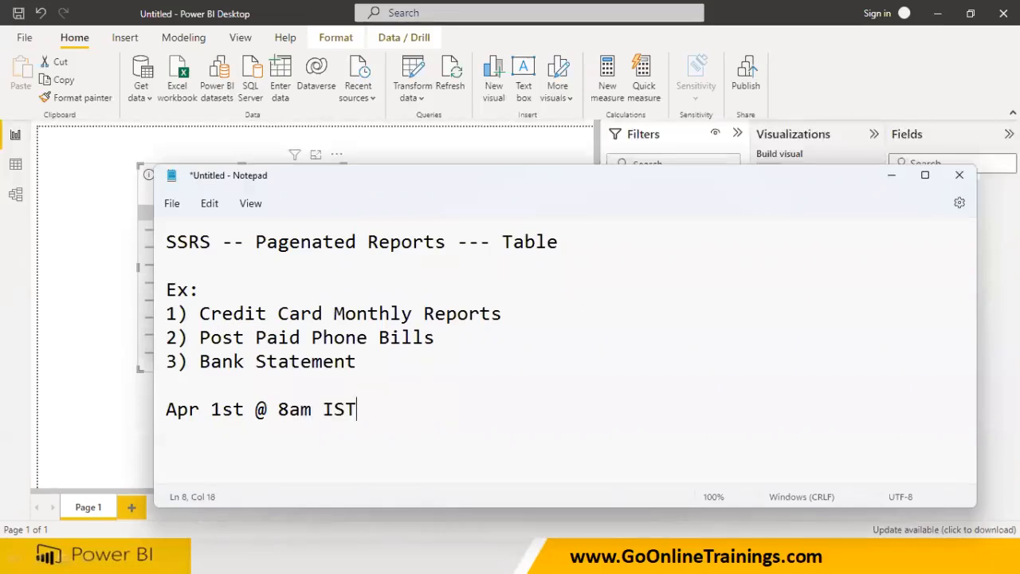
pyautogui.press('Return')
pyautogui.write('Power BI')
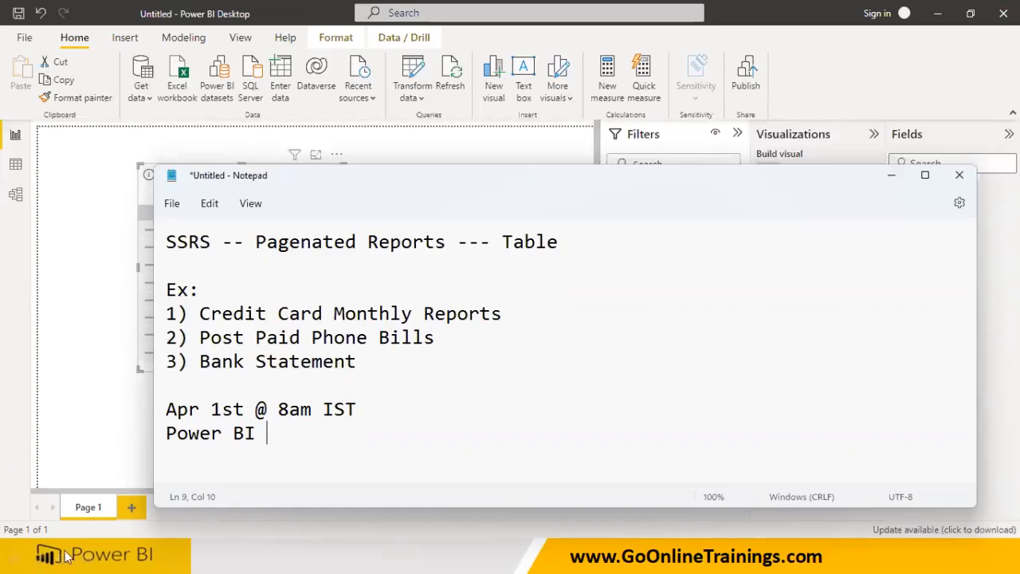
# Delete the "Apr 1st @ 8am IST" and "Power BI" lines from the note.
pyautogui.moveTo(269, 432); pyautogui.dragTo(142, 406)
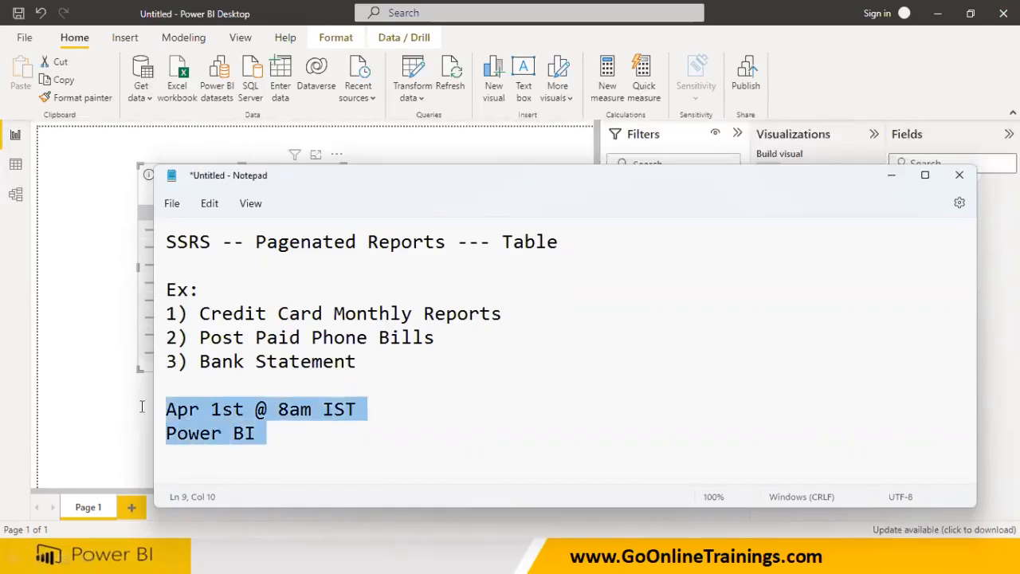
pyautogui.press('BackSpace')
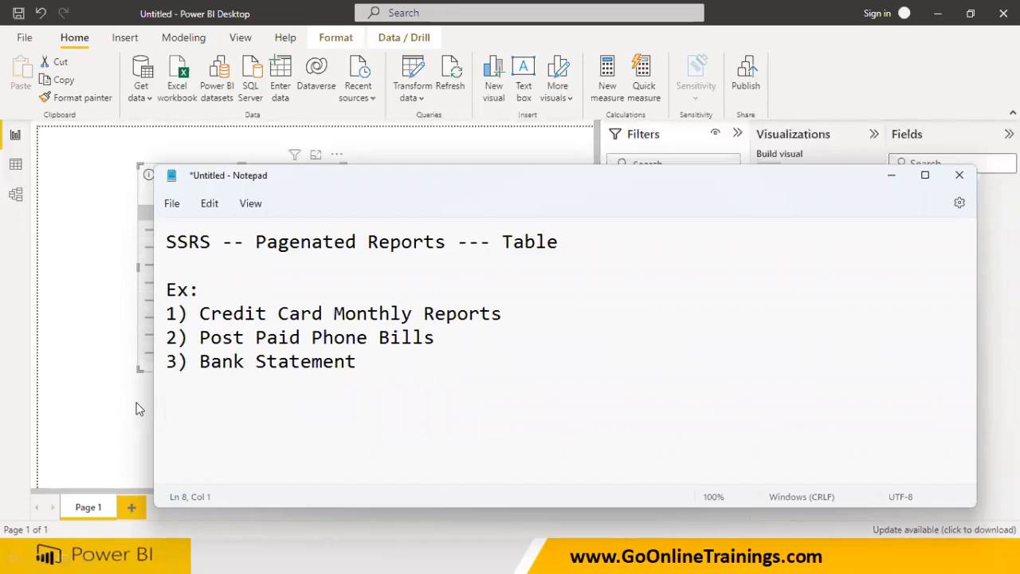
pyautogui.click(517, 82)
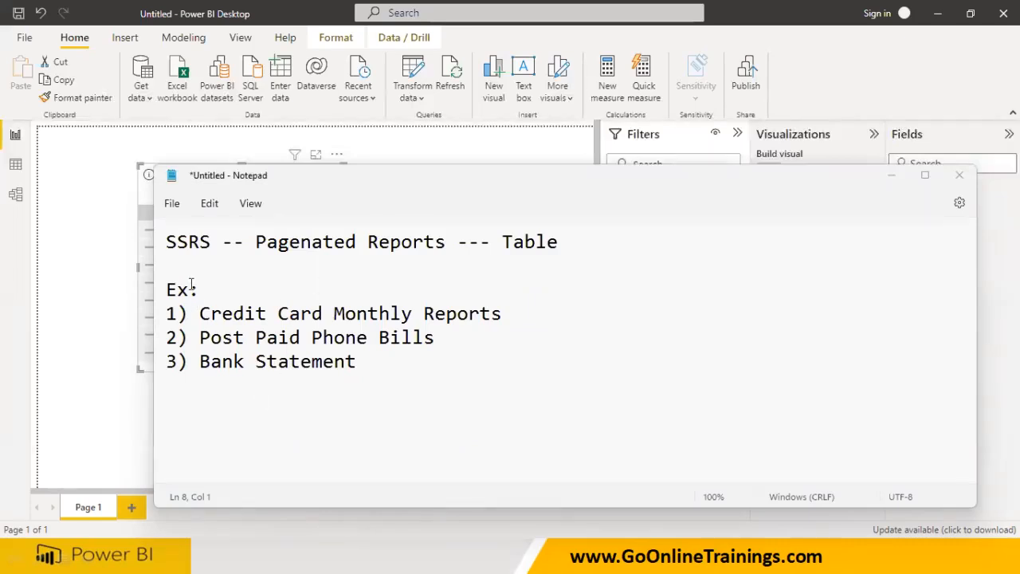
pyautogui.moveTo(191, 285); pyautogui.dragTo(255, 408)
pyautogui.click(255, 408)
pyautogui.moveTo(233, 338); pyautogui.dragTo(367, 338)
pyautogui.moveTo(234, 368); pyautogui.dragTo(371, 368)
pyautogui.click(382, 369)
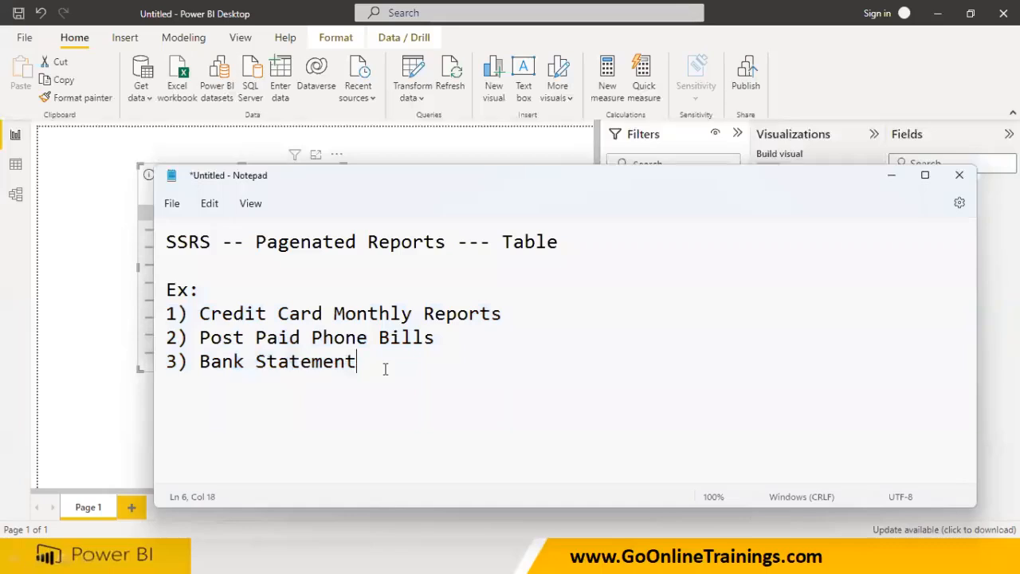
# Add the line "Pg1, pg2" below the example list, leaving a blank line after "3) Bank Statement".
pyautogui.press('Down')
pyautogui.press('Down')
pyautogui.write('Pg1, pge')
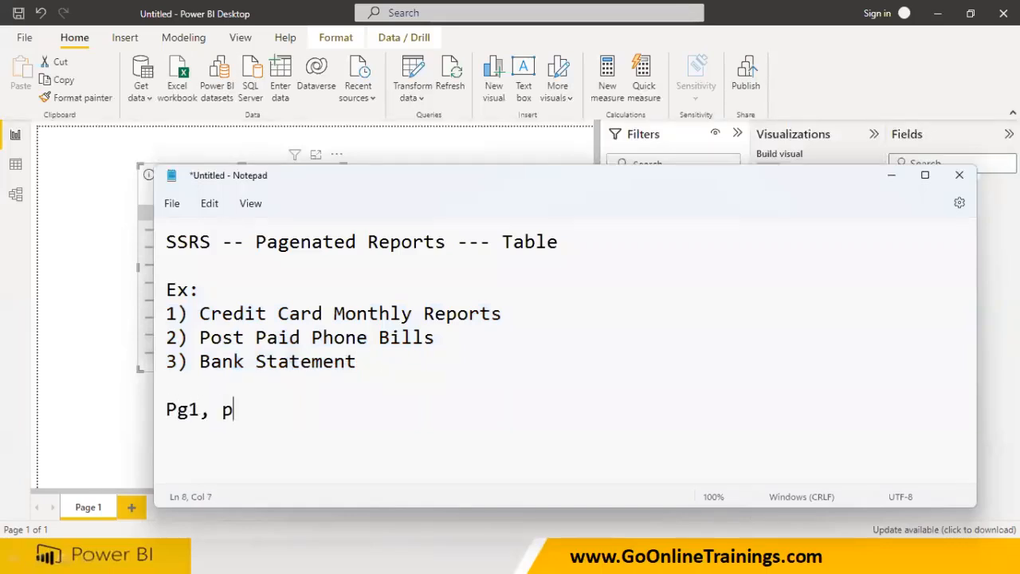
pyautogui.press('BackSpace')
pyautogui.write('2')
# Switch back to Power BI Desktop and select the empty table visual to examine its Values field well.
pyautogui.moveTo(255, 241); pyautogui.dragTo(448, 250)
pyautogui.moveTo(214, 243); pyautogui.dragTo(160, 253)
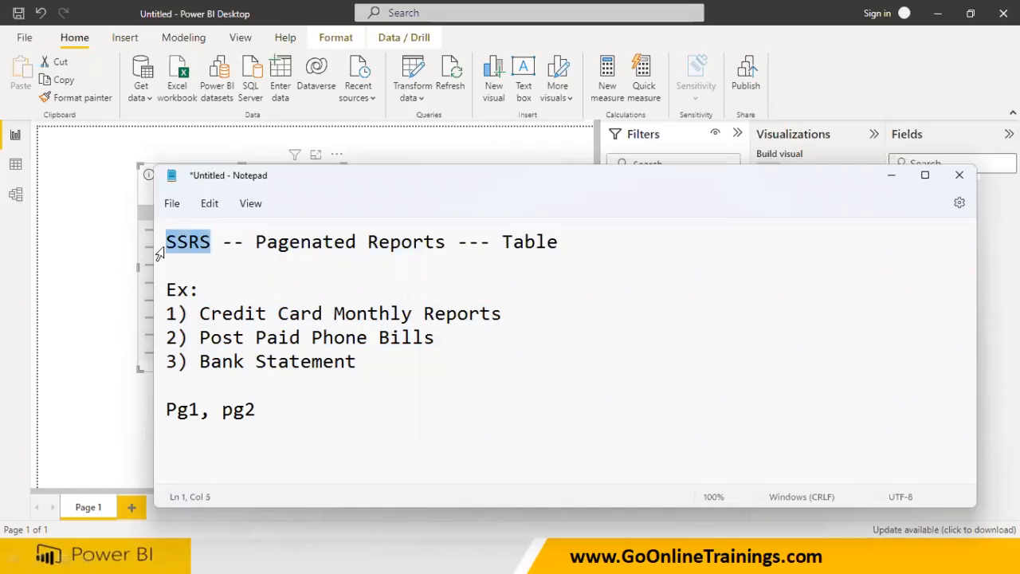
pyautogui.click(111, 290)
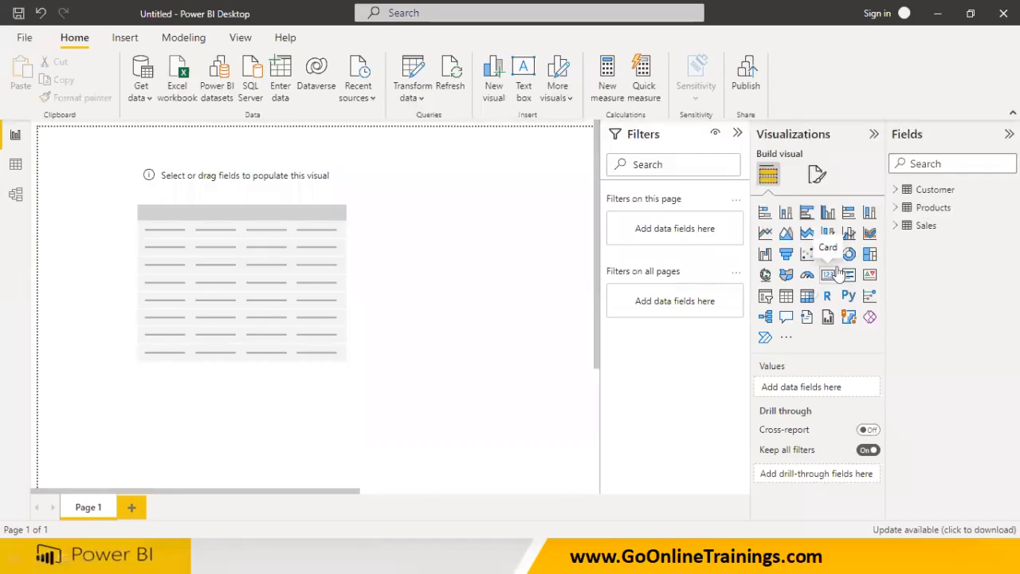
pyautogui.click(255, 197)
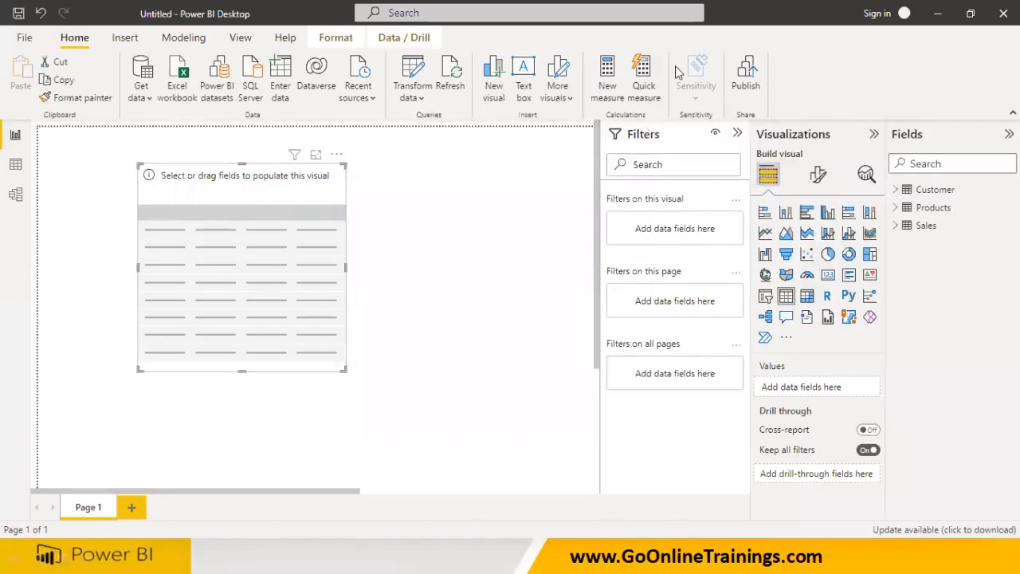
pyautogui.moveTo(757, 374)
pyautogui.mouseDown()
pyautogui.moveTo(799, 358)
pyautogui.moveTo(765, 369)
pyautogui.mouseUp()
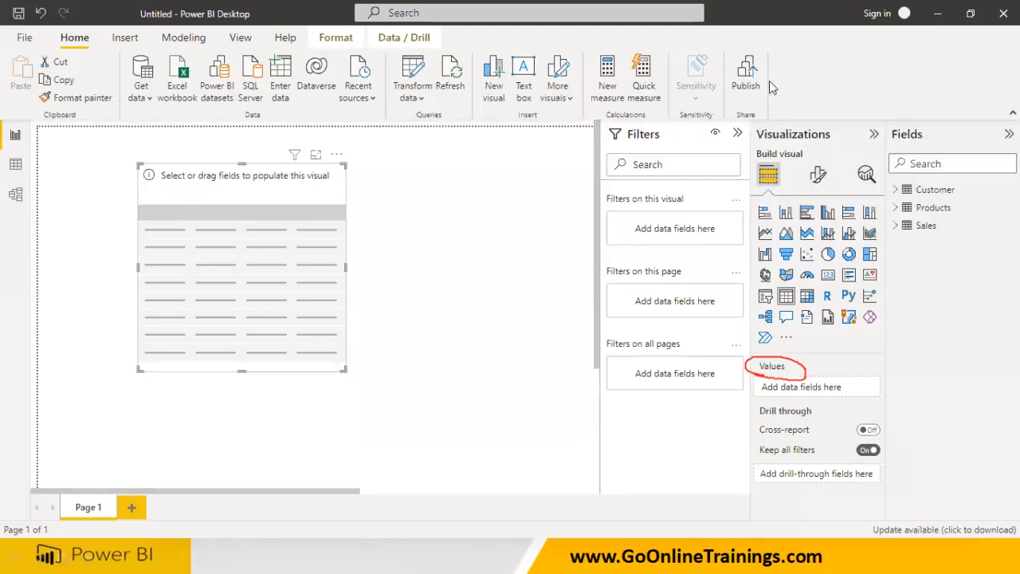
# Add an empty pie chart to the page to examine its field wells, and delete it.
pyautogui.click(495, 301)
pyautogui.click(828, 254)
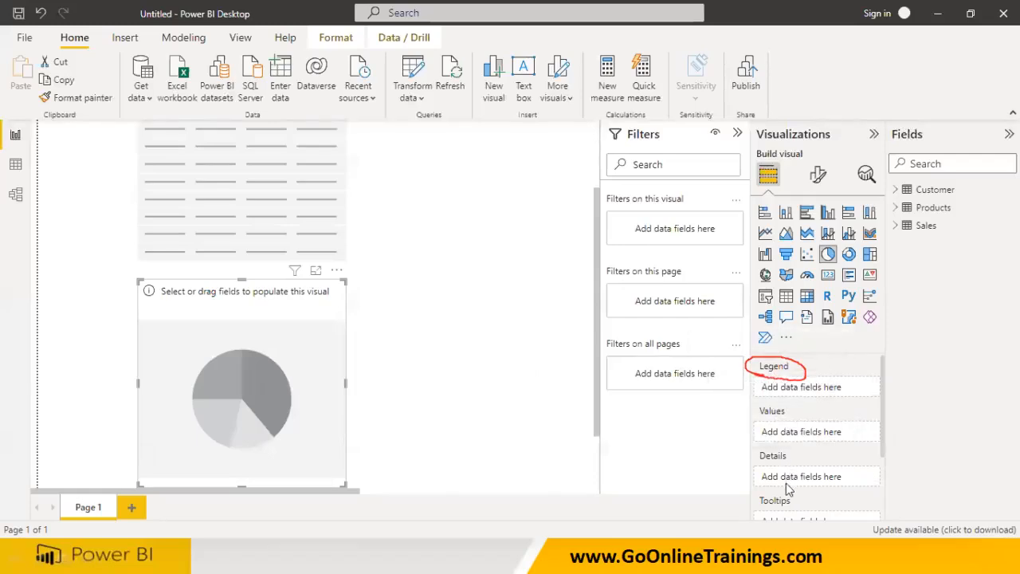
pyautogui.scroll(-2, 791, 470)
pyautogui.scroll(2, 789, 469)
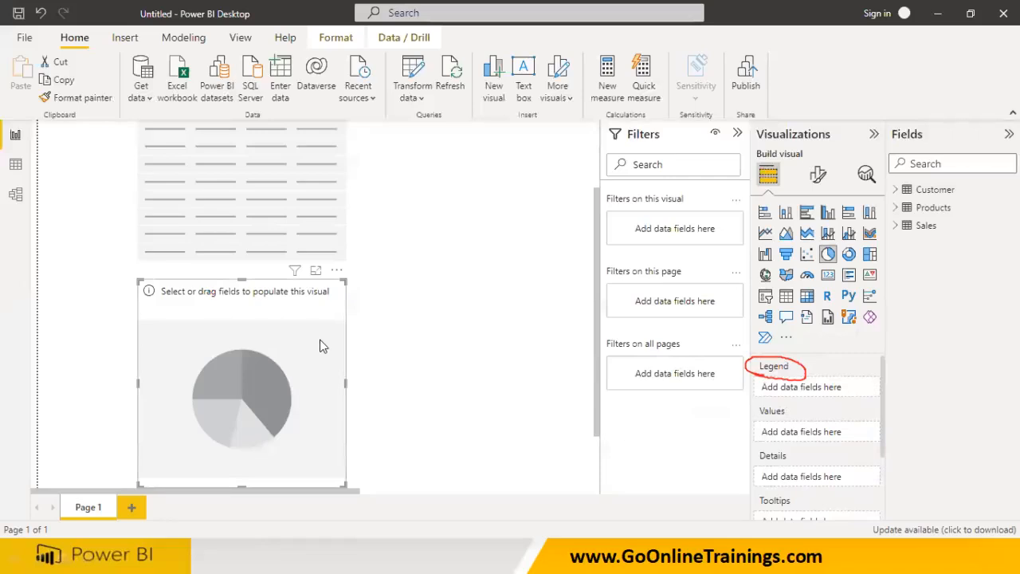
pyautogui.press('Delete')
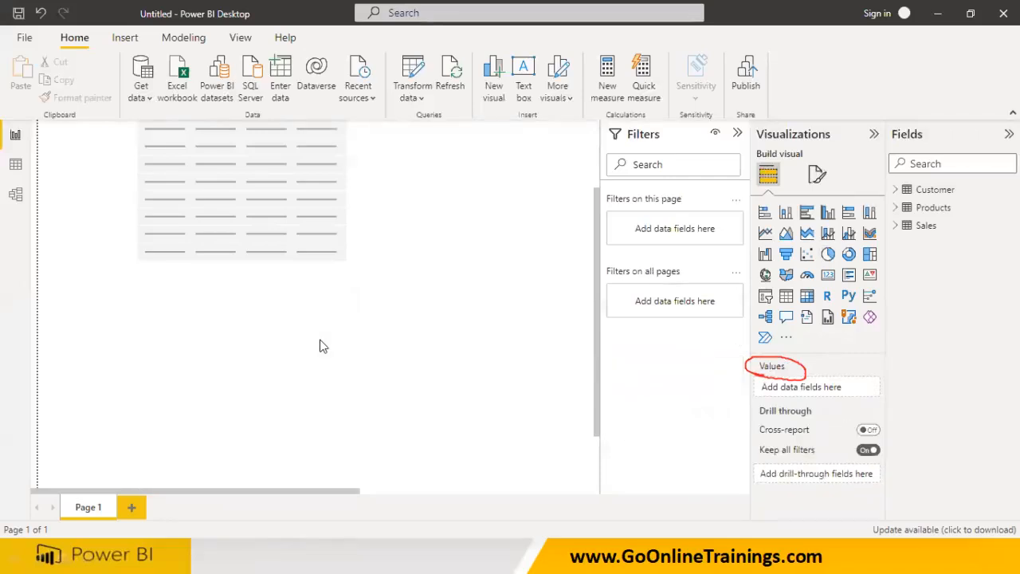
pyautogui.scroll(2, 485, 318)
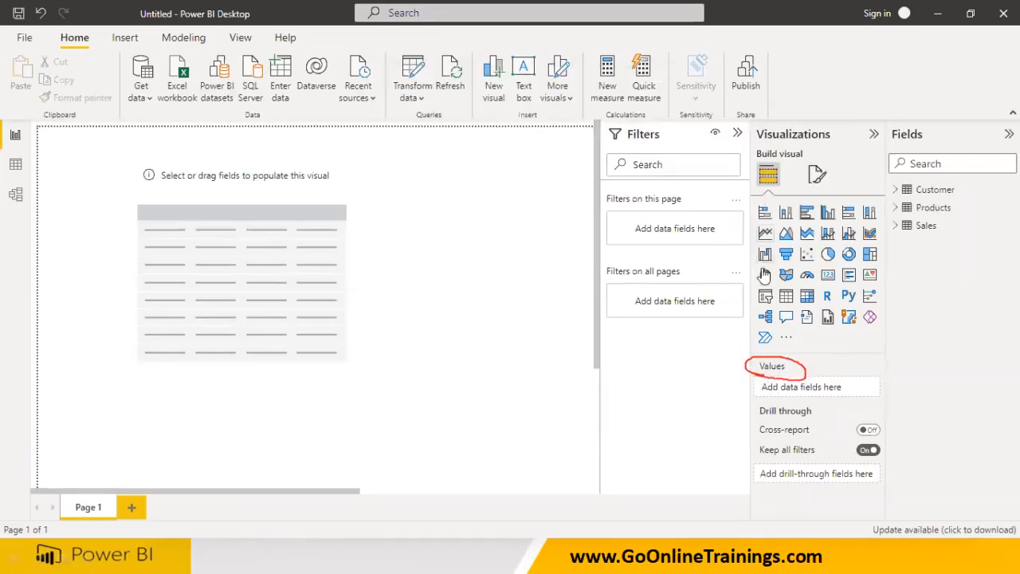
pyautogui.moveTo(918, 190)
pyautogui.mouseDown()
pyautogui.moveTo(803, 372)
pyautogui.moveTo(848, 389)
pyautogui.moveTo(854, 363)
pyautogui.mouseUp()
pyautogui.moveTo(869, 381)
pyautogui.mouseDown()
pyautogui.moveTo(876, 366)
pyautogui.moveTo(891, 379)
pyautogui.mouseUp()
pyautogui.moveTo(924, 193)
pyautogui.mouseDown()
pyautogui.moveTo(864, 255)
pyautogui.moveTo(805, 376)
pyautogui.mouseUp()
pyautogui.moveTo(937, 213)
pyautogui.mouseDown()
pyautogui.moveTo(879, 268)
pyautogui.moveTo(798, 379)
pyautogui.mouseUp()
pyautogui.moveTo(910, 334)
pyautogui.mouseDown()
pyautogui.moveTo(908, 403)
pyautogui.moveTo(934, 349)
pyautogui.moveTo(986, 360)
pyautogui.moveTo(975, 371)
pyautogui.mouseUp()
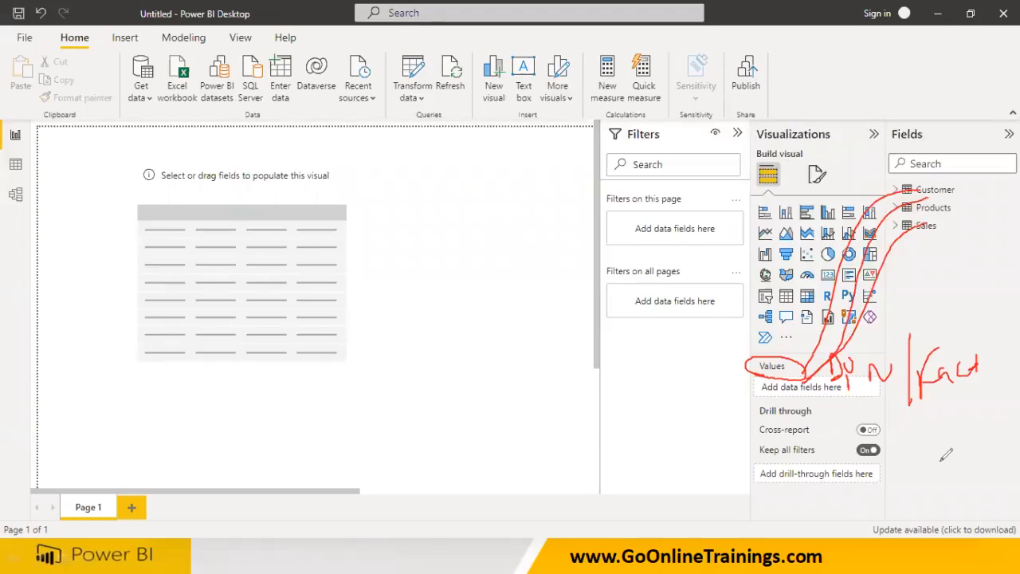
pyautogui.moveTo(836, 391); pyautogui.dragTo(985, 390)
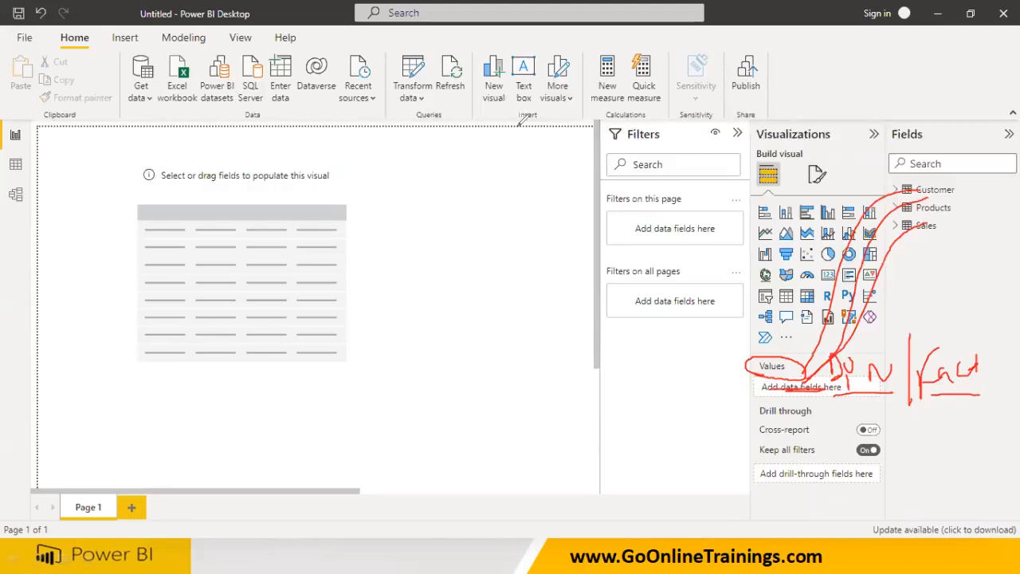
pyautogui.click(725, 67)
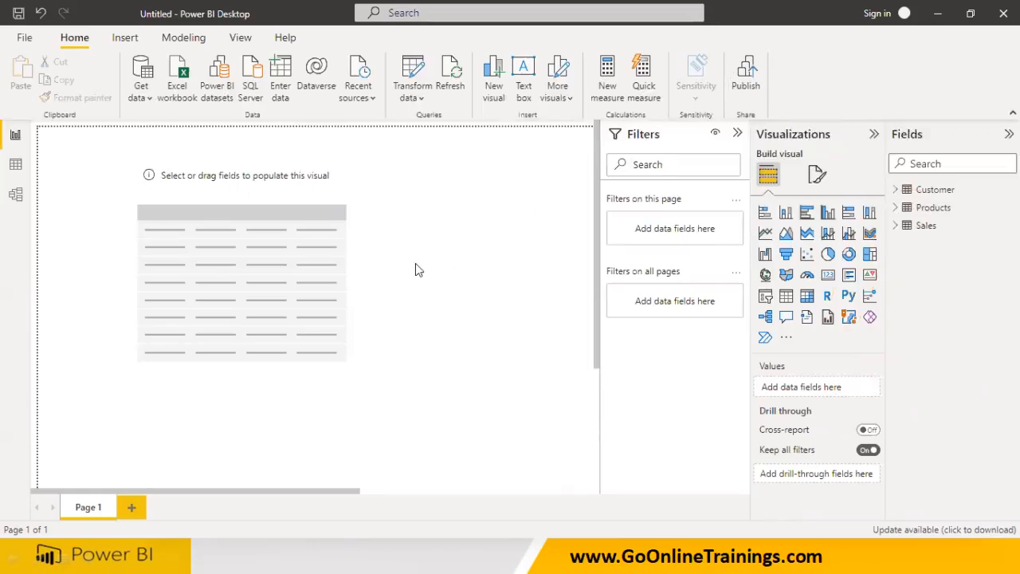
pyautogui.click(896, 191)
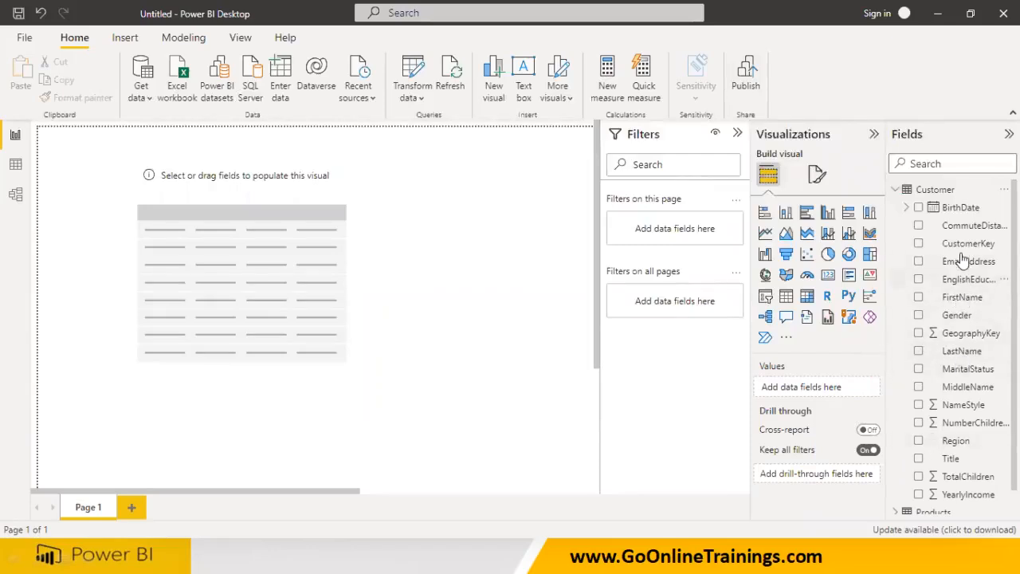
pyautogui.moveTo(967, 243); pyautogui.dragTo(820, 396)
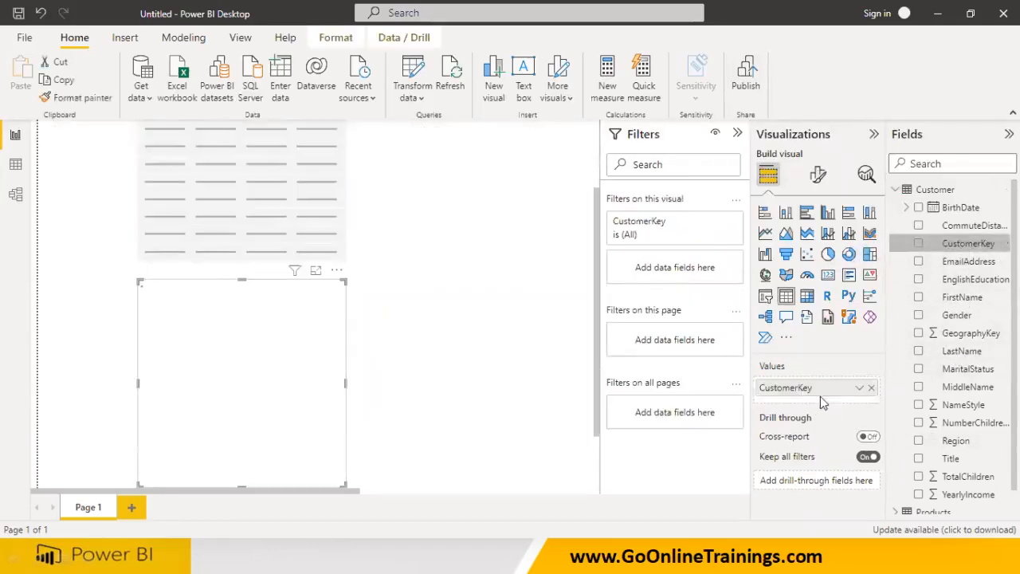
pyautogui.scroll(1, 330, 346)
pyautogui.click(302, 317)
pyautogui.click(314, 416)
pyautogui.press('Delete')
# Add the CustomerKey, FirstName and Region fields from the Customer table to the existing table visual's values.
pyautogui.click(212, 280)
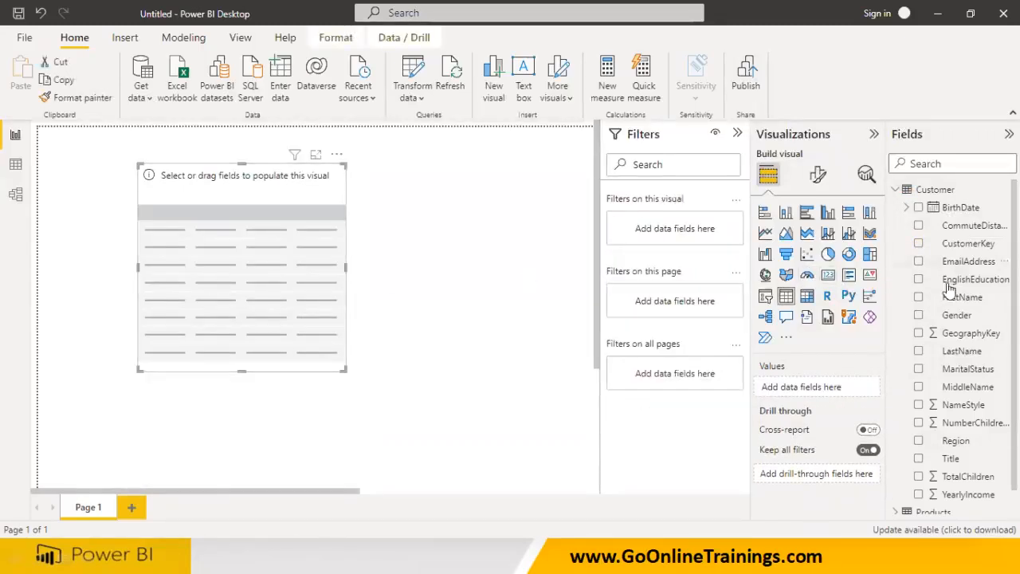
pyautogui.moveTo(959, 250); pyautogui.dragTo(829, 389)
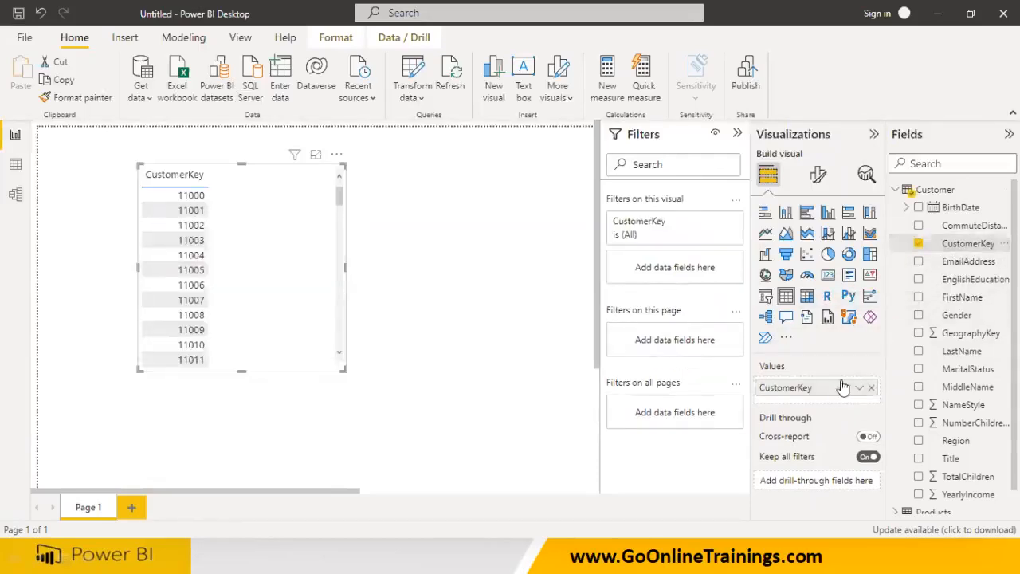
pyautogui.click(859, 388)
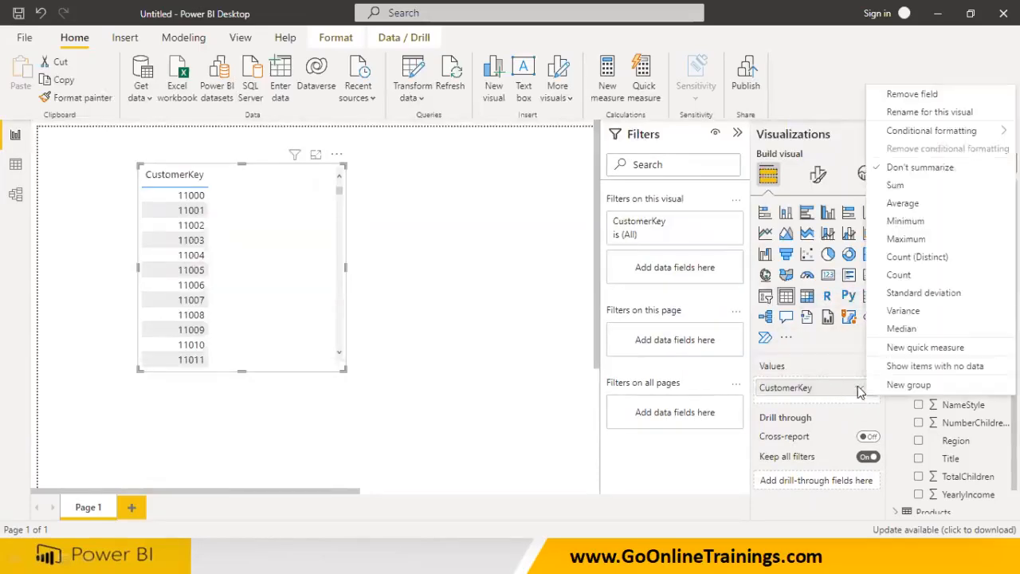
pyautogui.click(833, 101)
pyautogui.scroll(-1, 953, 349)
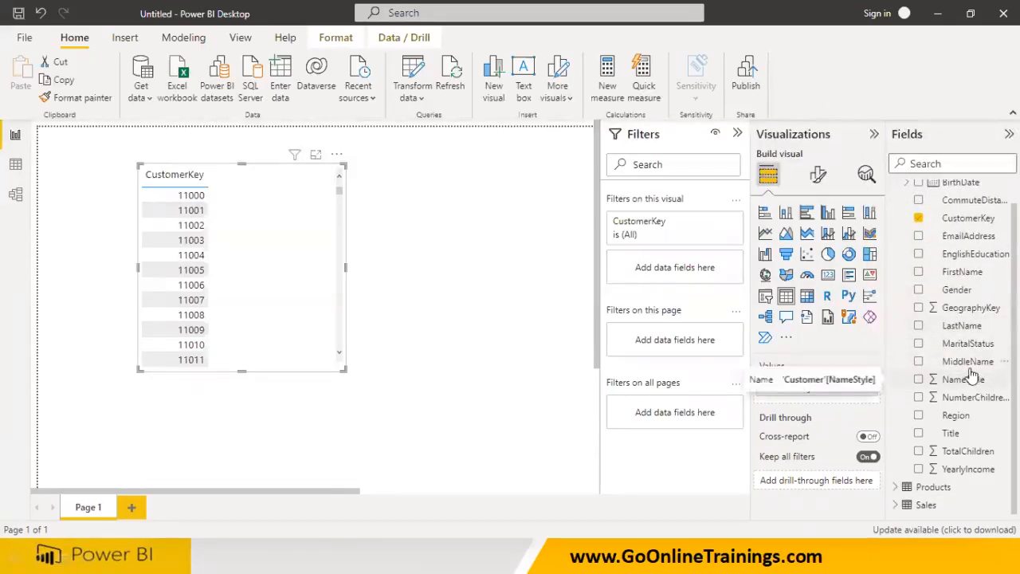
pyautogui.moveTo(960, 271); pyautogui.dragTo(826, 410)
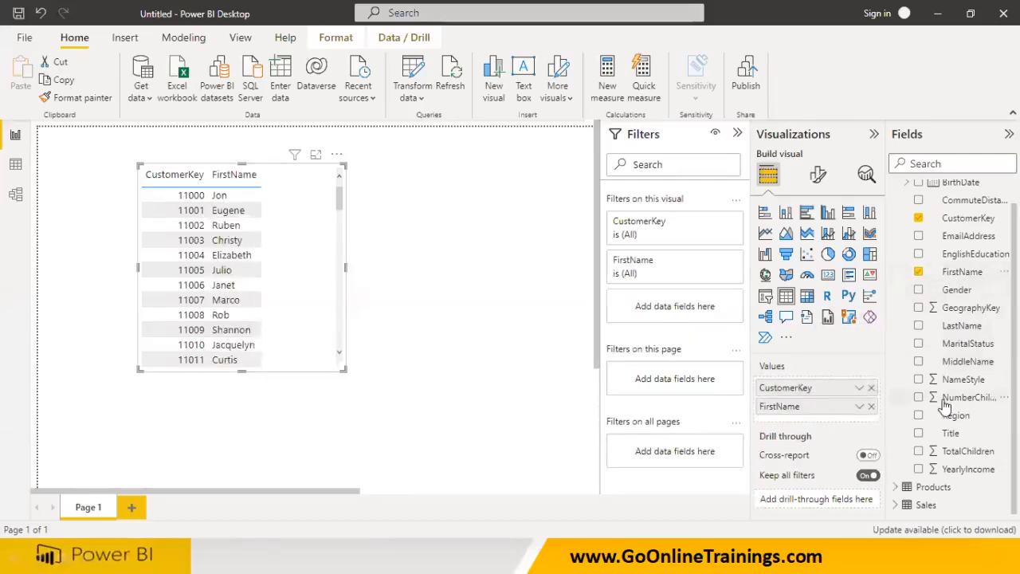
pyautogui.moveTo(947, 423); pyautogui.dragTo(824, 422)
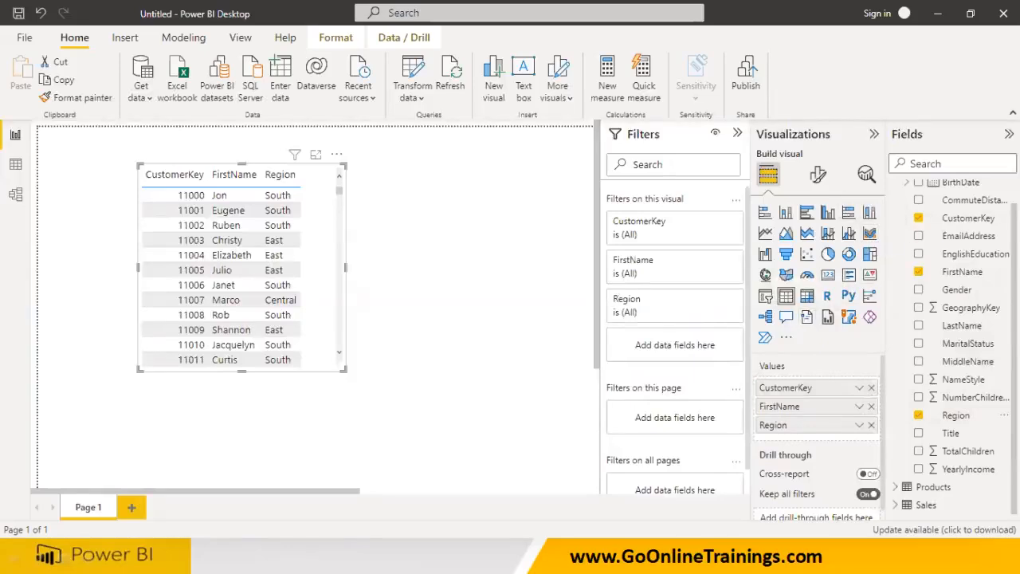
# Add ProductName from the Products table to the table visual and enlarge the visual to fit the product column.
pyautogui.scroll(1, 933, 208)
pyautogui.click(897, 191)
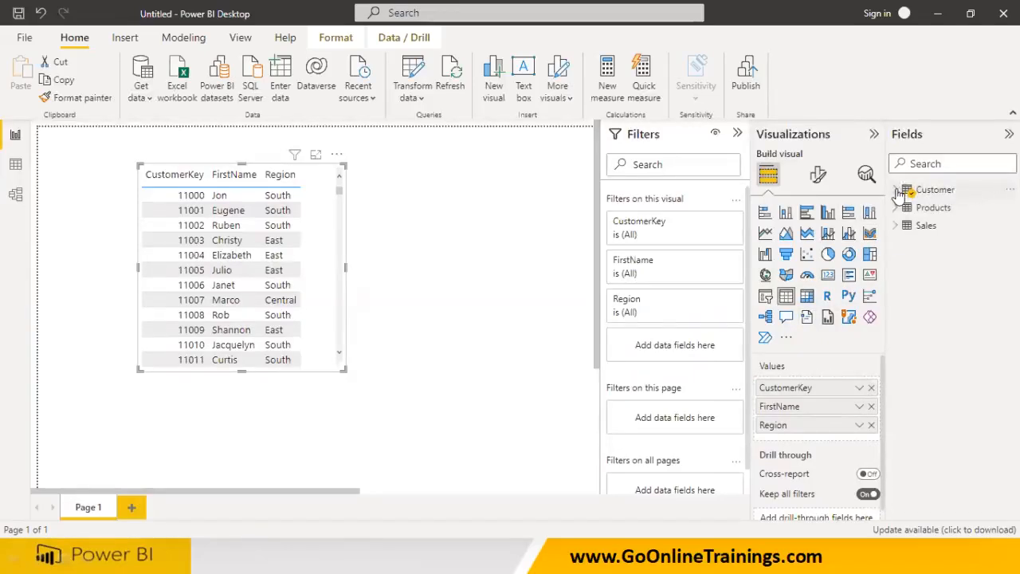
pyautogui.click(897, 208)
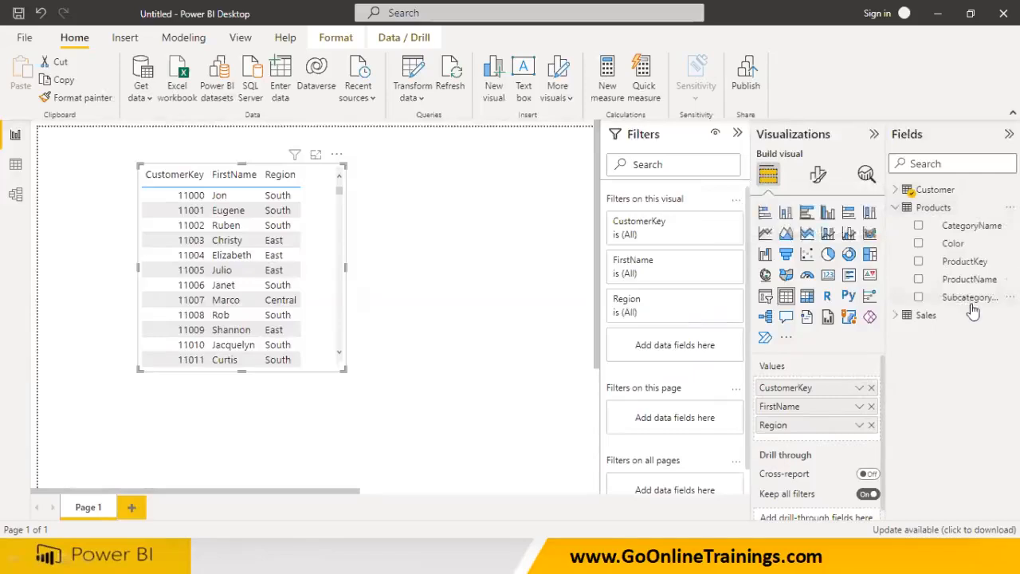
pyautogui.moveTo(956, 279); pyautogui.dragTo(830, 440)
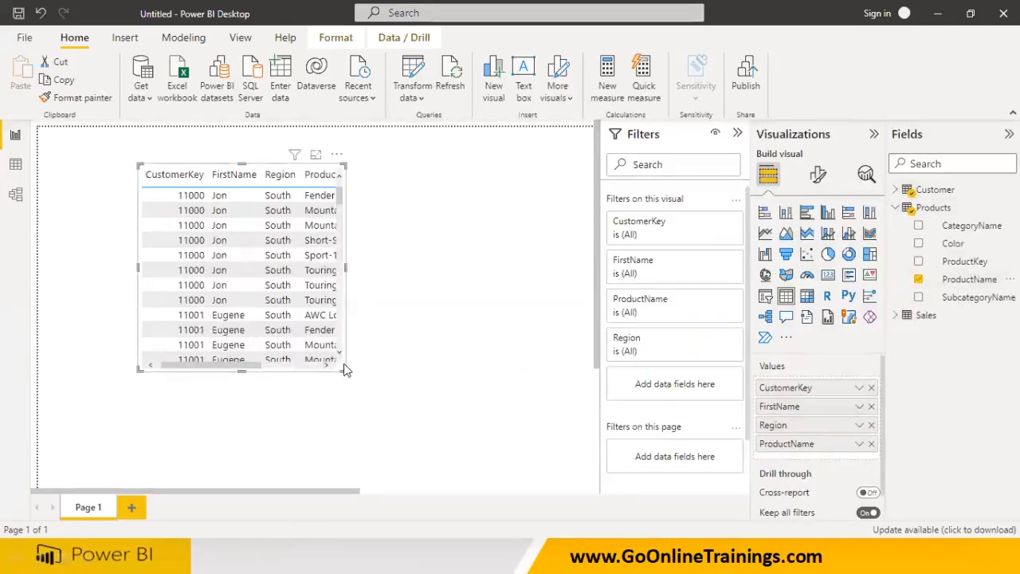
pyautogui.moveTo(345, 368); pyautogui.dragTo(541, 398)
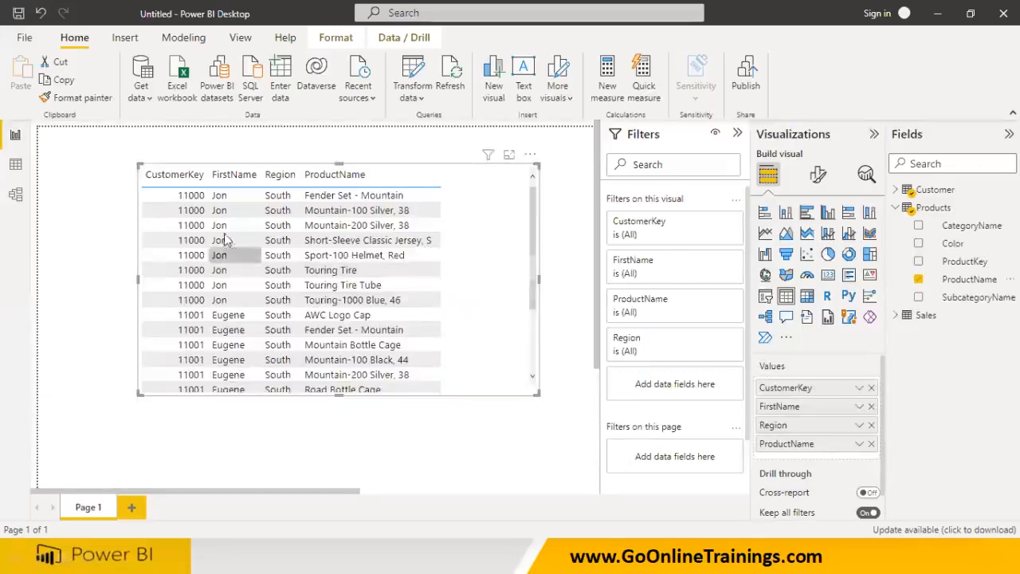
# Add OrderDate from the Sales table as a date hierarchy, and remove its Year, Quarter, Month and Day levels.
pyautogui.click(894, 317)
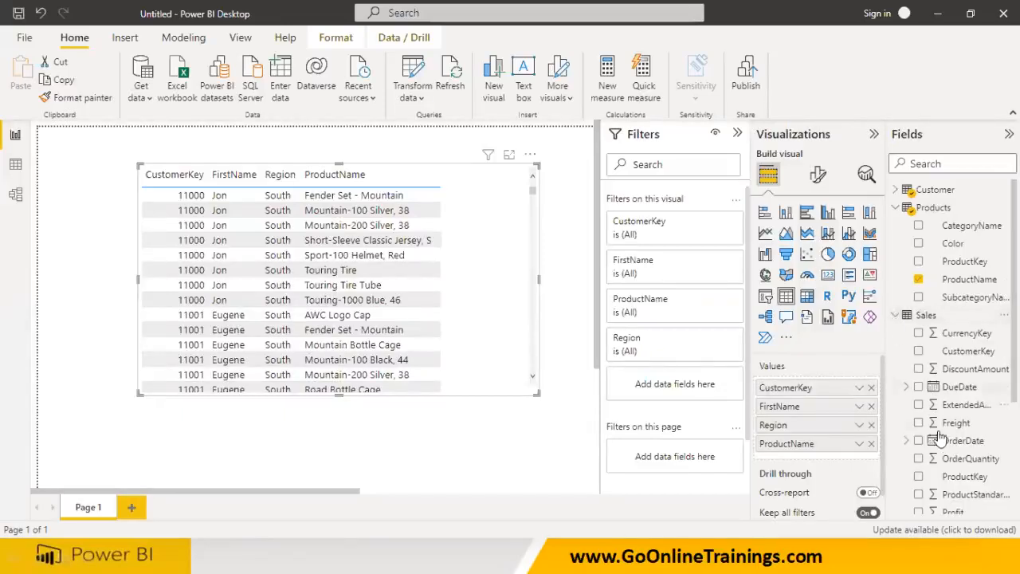
pyautogui.moveTo(962, 450); pyautogui.dragTo(824, 460)
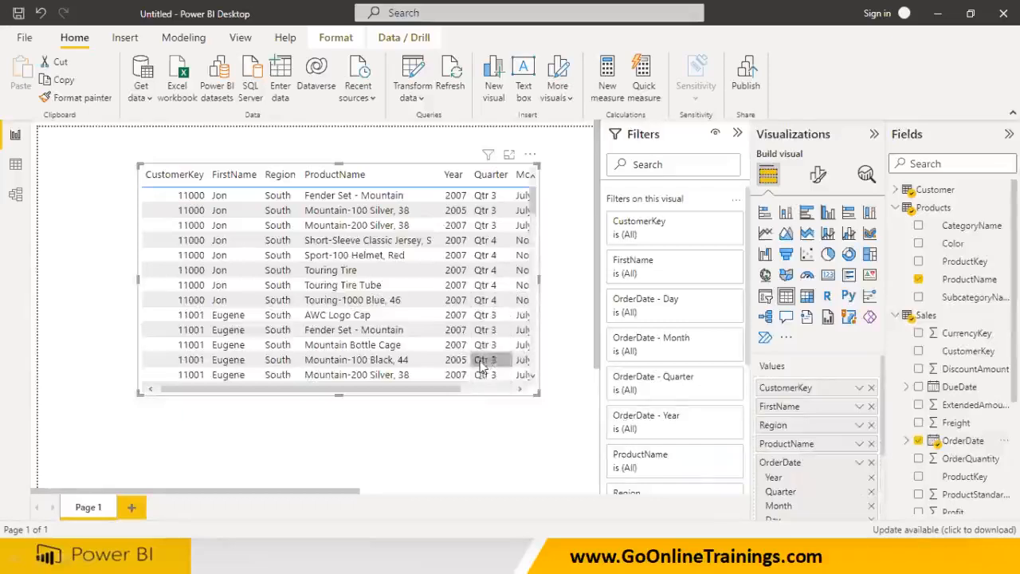
pyautogui.moveTo(454, 390); pyautogui.dragTo(516, 395)
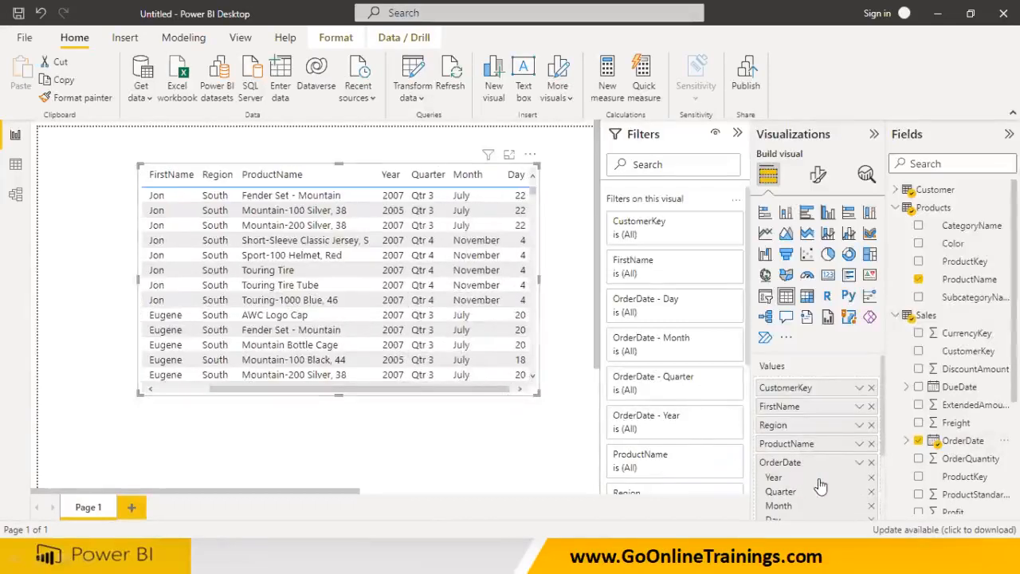
pyautogui.scroll(-1, 821, 486)
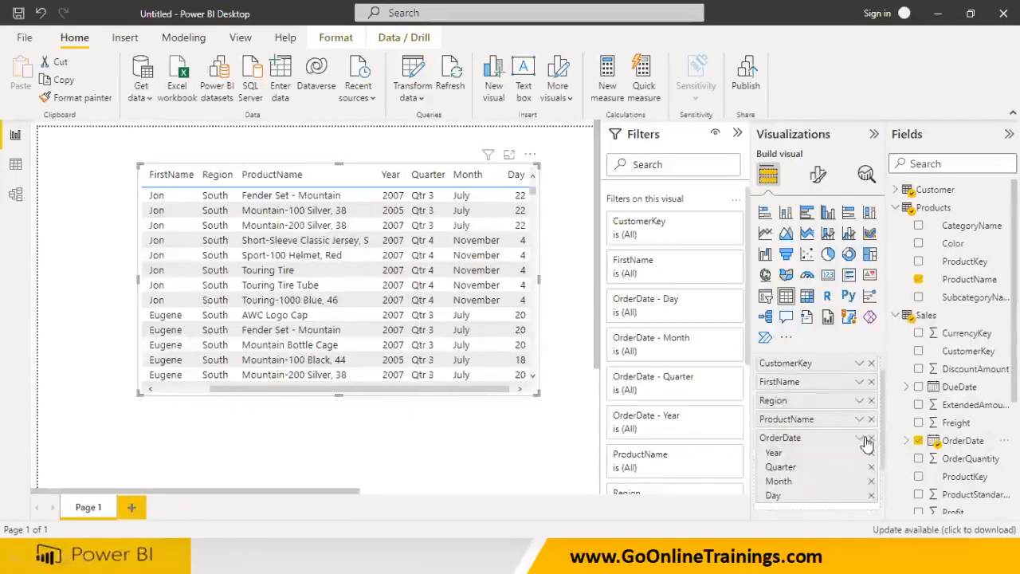
pyautogui.click(871, 454)
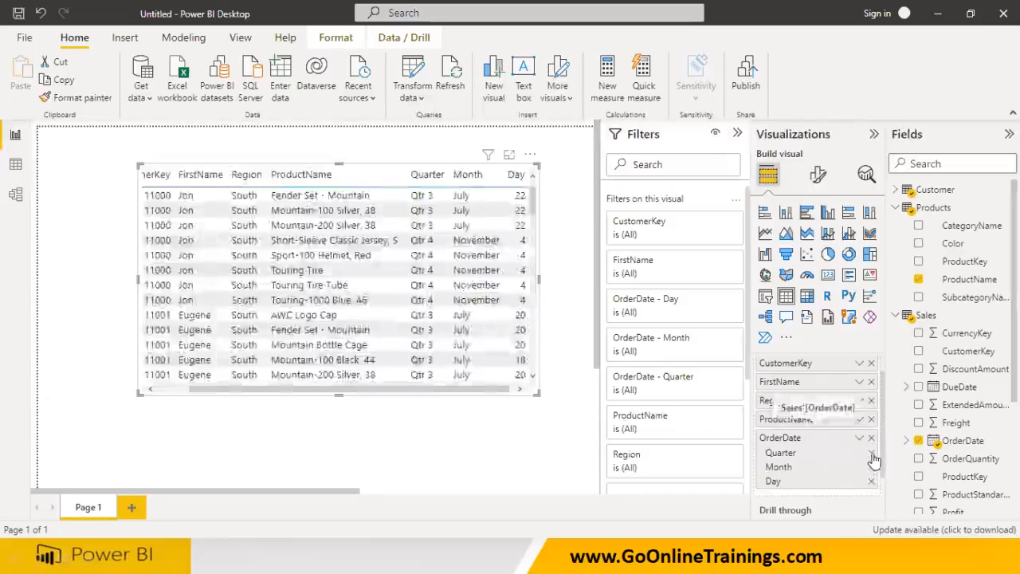
pyautogui.click(872, 454)
pyautogui.click(871, 454)
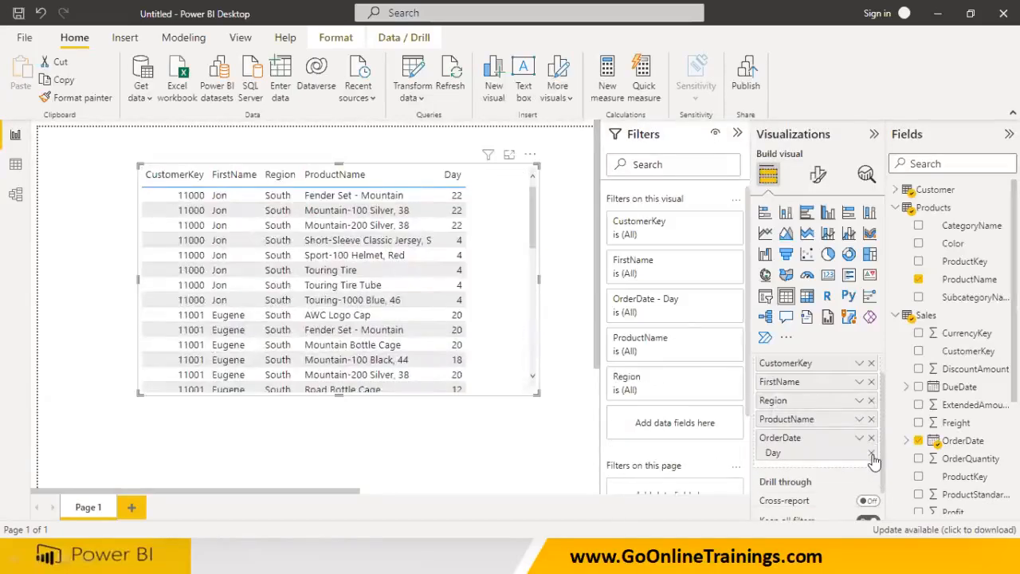
pyautogui.click(872, 454)
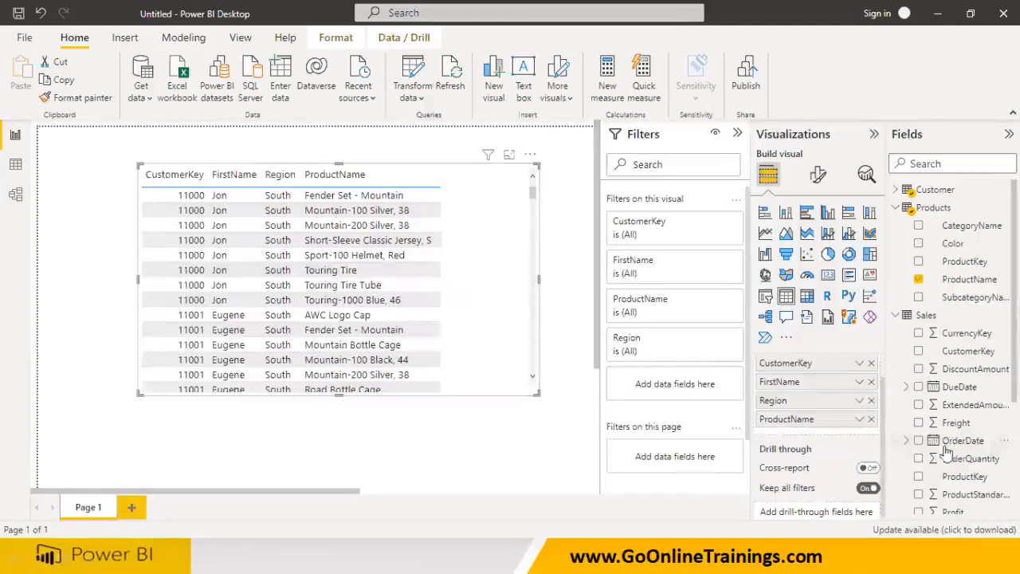
# Add OrderDate to the table visual as a plain date instead of a hierarchy, and add SalesAmount from Sales.
pyautogui.moveTo(890, 437); pyautogui.dragTo(824, 441)
pyautogui.click(860, 440)
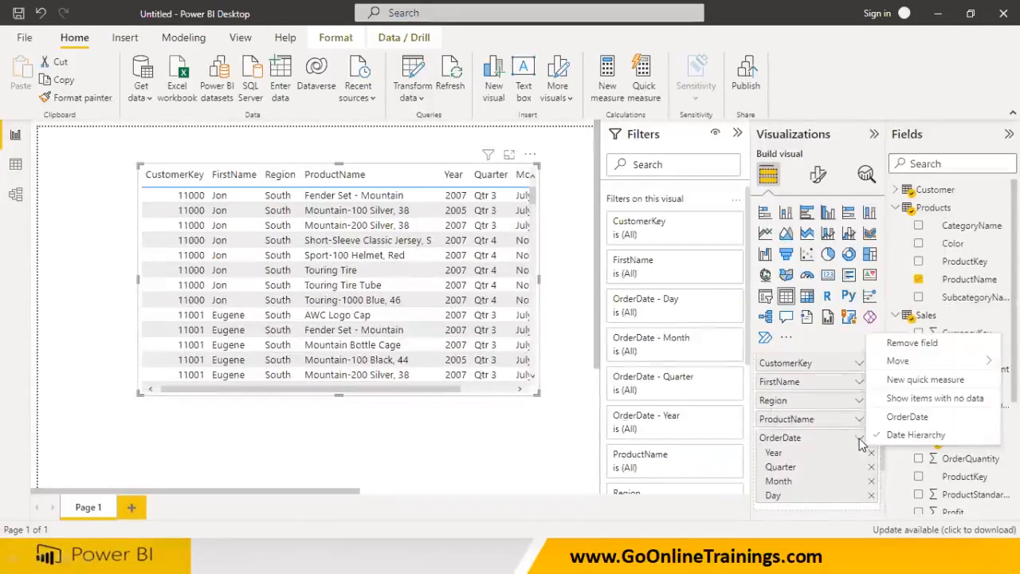
pyautogui.click(907, 417)
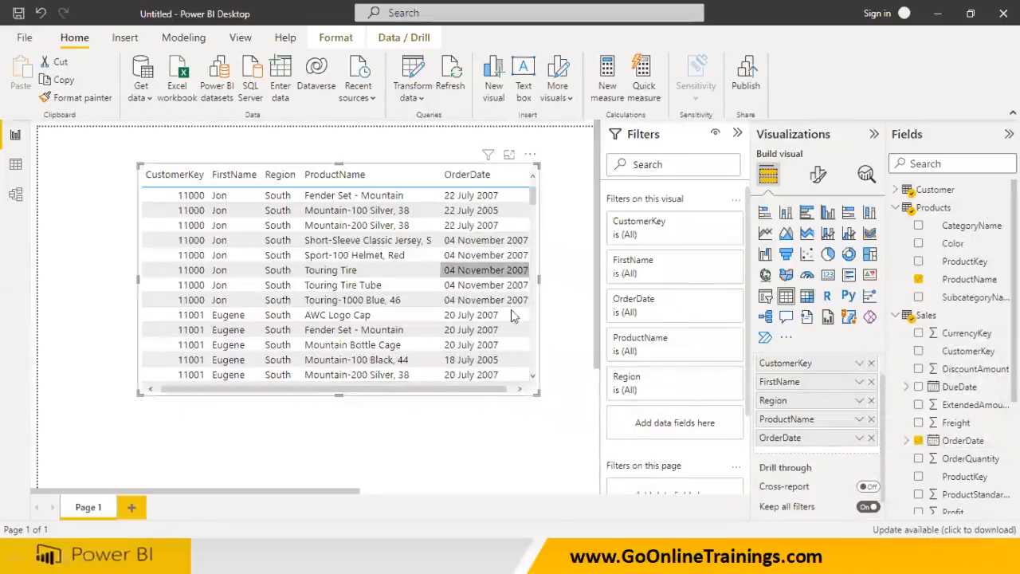
pyautogui.scroll(-3, 930, 406)
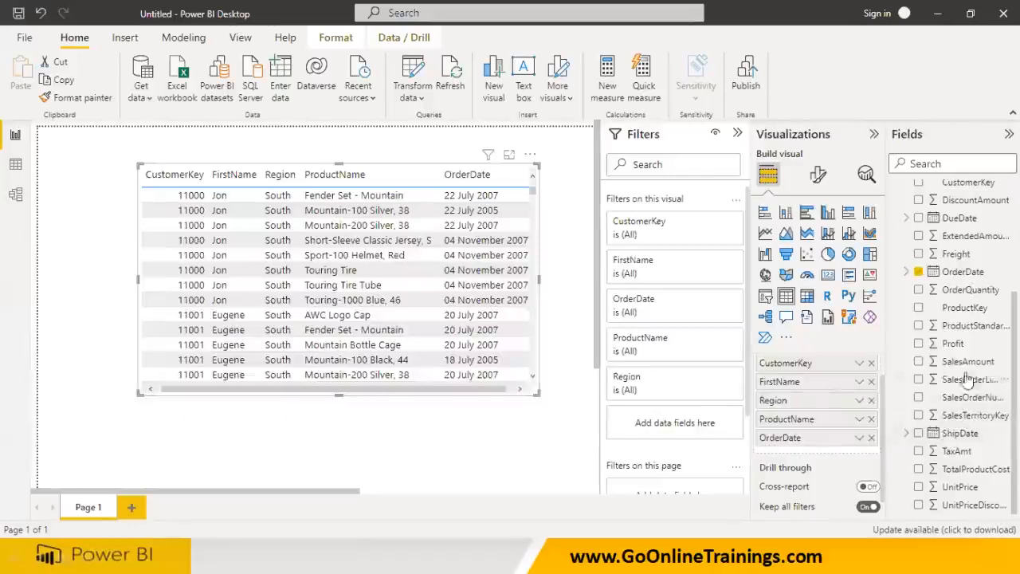
pyautogui.moveTo(966, 364); pyautogui.dragTo(830, 455)
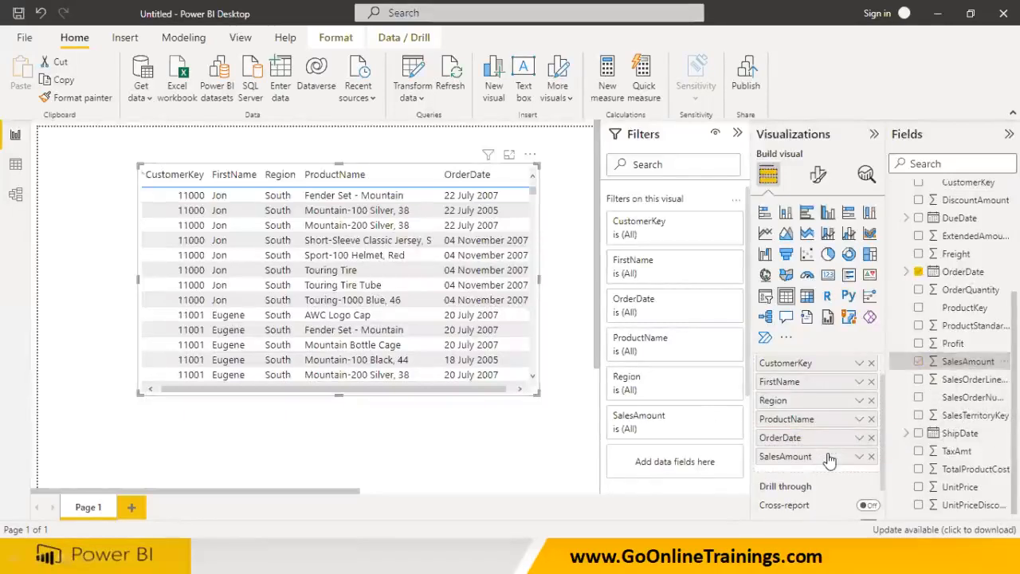
# Add TaxAmt from the Sales table to the table visual and check its amount columns.
pyautogui.moveTo(432, 391); pyautogui.dragTo(523, 396)
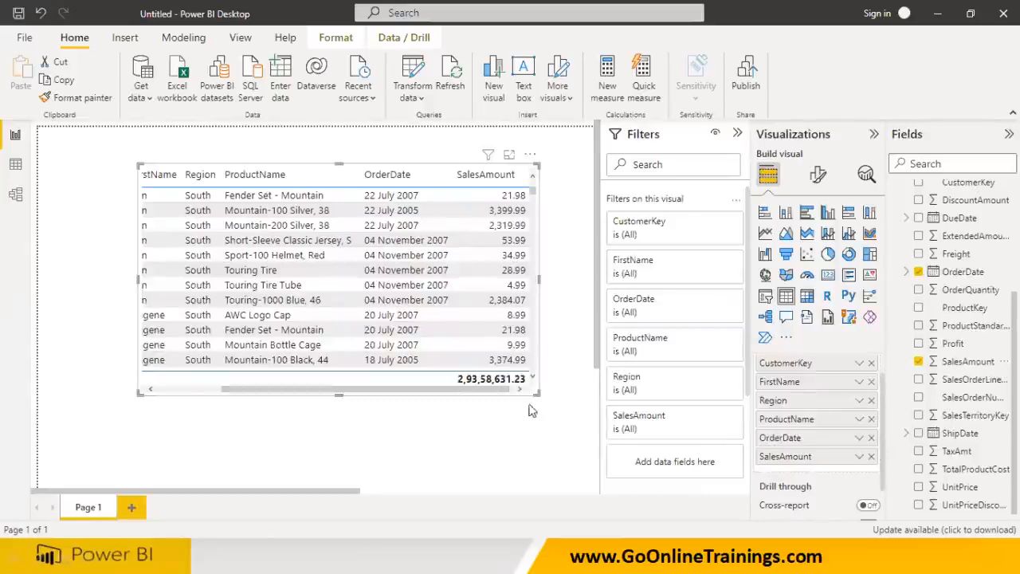
pyautogui.moveTo(952, 451); pyautogui.dragTo(815, 474)
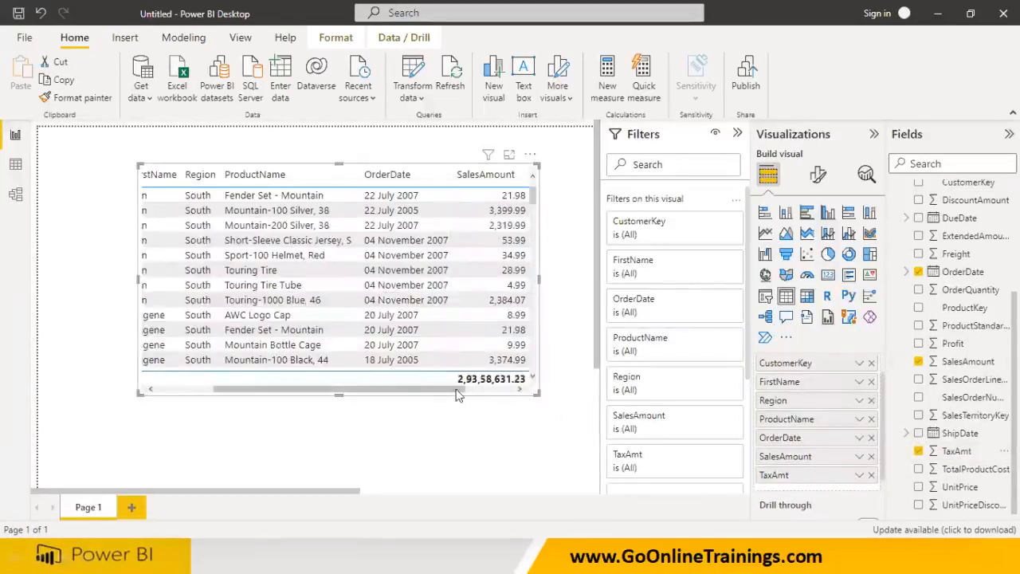
pyautogui.moveTo(458, 395); pyautogui.dragTo(523, 394)
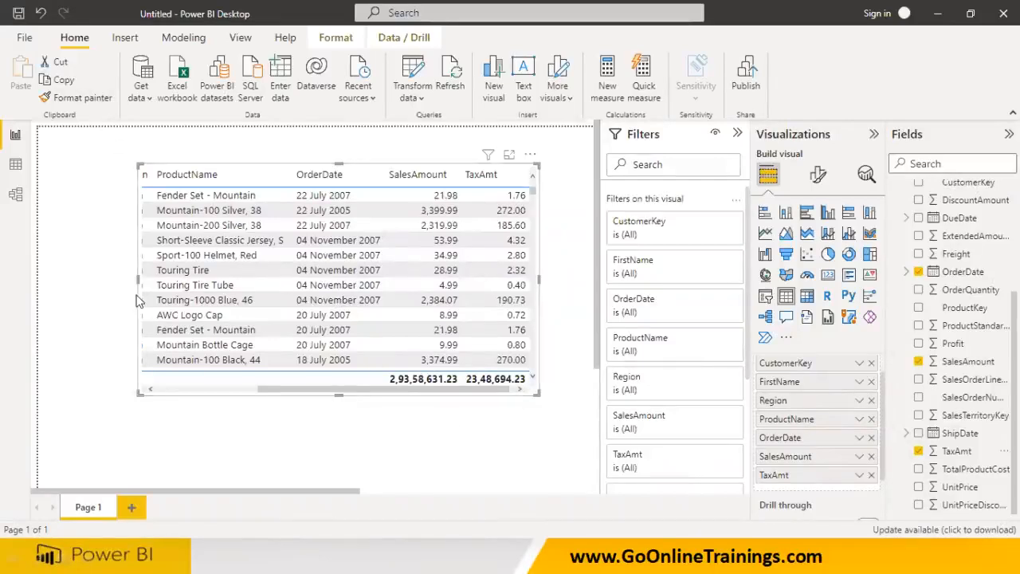
pyautogui.click(165, 391)
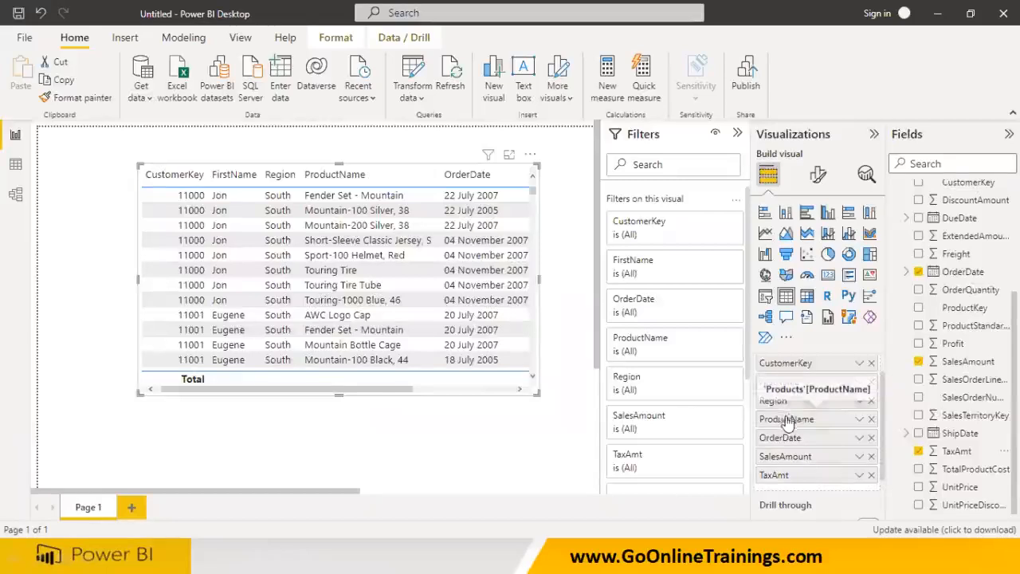
# Reorder the table visual's columns so ProductName follows CustomerKey, with Region placed before FirstName.
pyautogui.moveTo(806, 389); pyautogui.dragTo(808, 419)
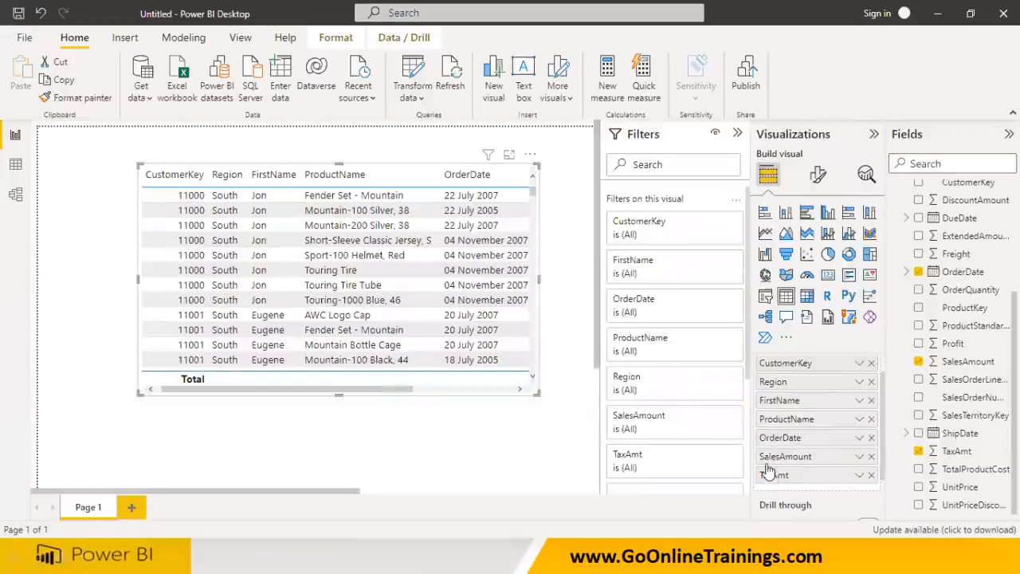
pyautogui.scroll(1, 772, 469)
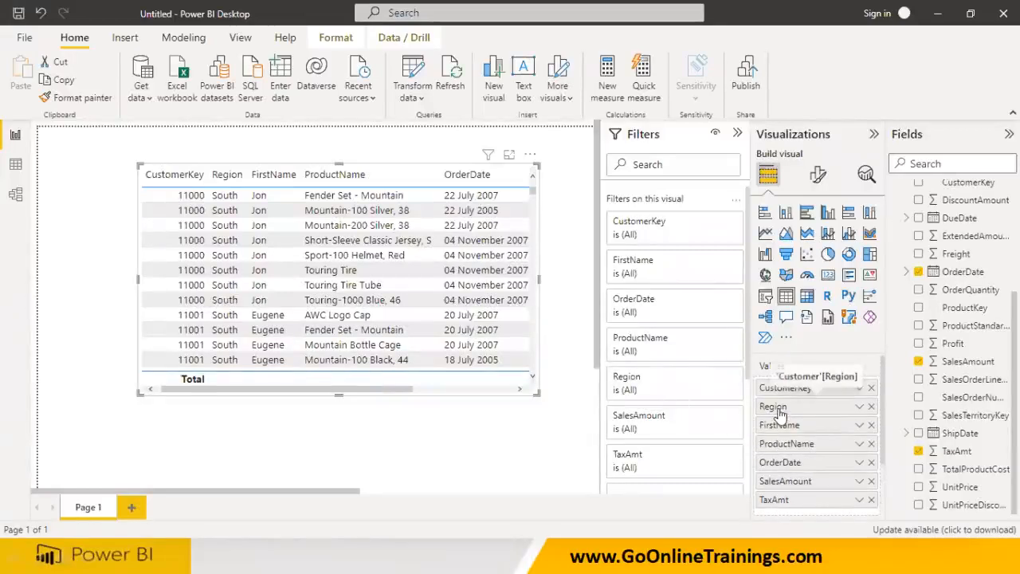
pyautogui.moveTo(795, 443)
pyautogui.mouseDown()
pyautogui.moveTo(793, 401)
pyautogui.moveTo(787, 442)
pyautogui.mouseUp()
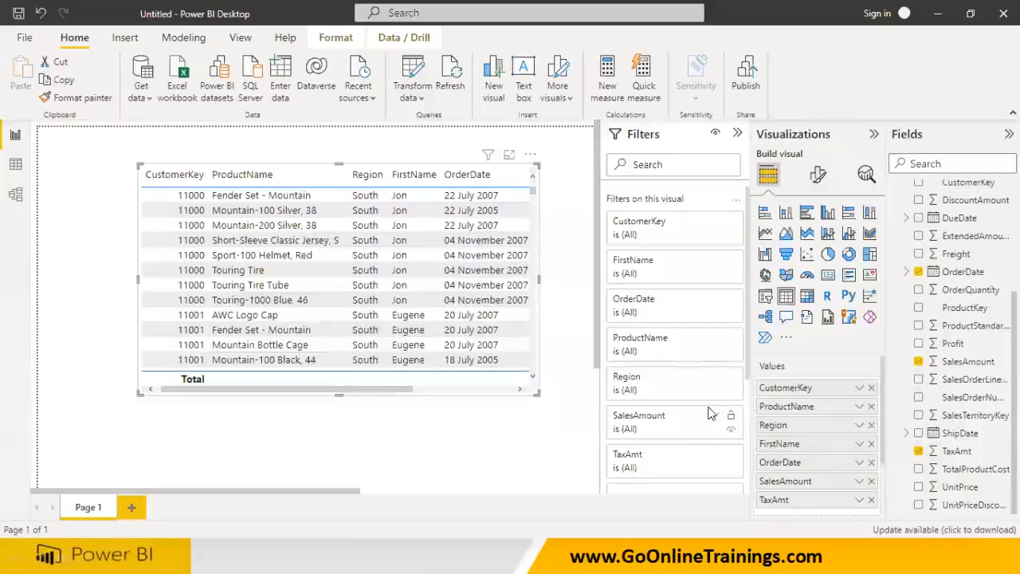
pyautogui.scroll(-3, 852, 414)
pyautogui.scroll(3, 803, 426)
# Turn on the visual border and shadow effects for the table visual.
pyautogui.click(822, 179)
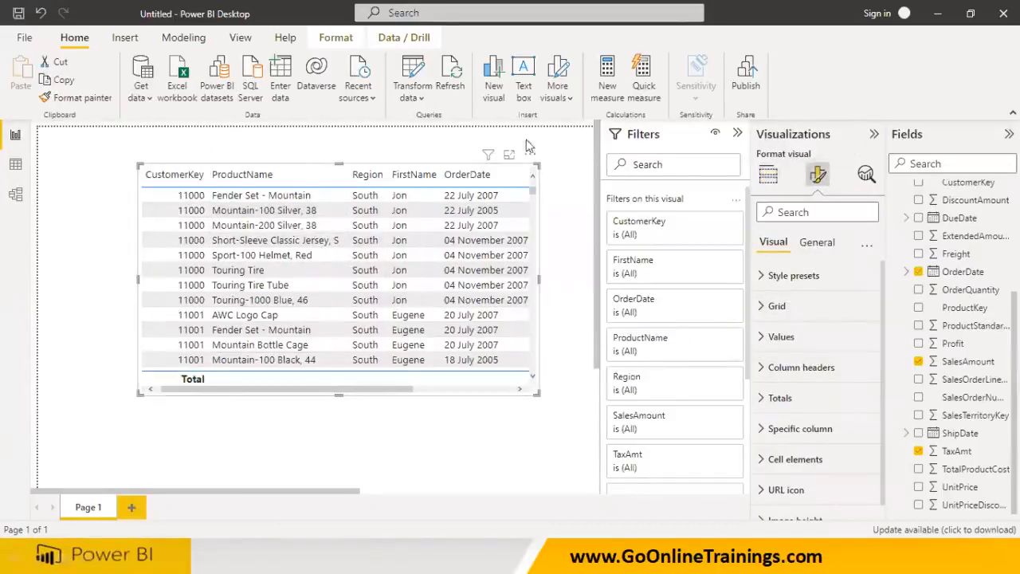
pyautogui.click(816, 243)
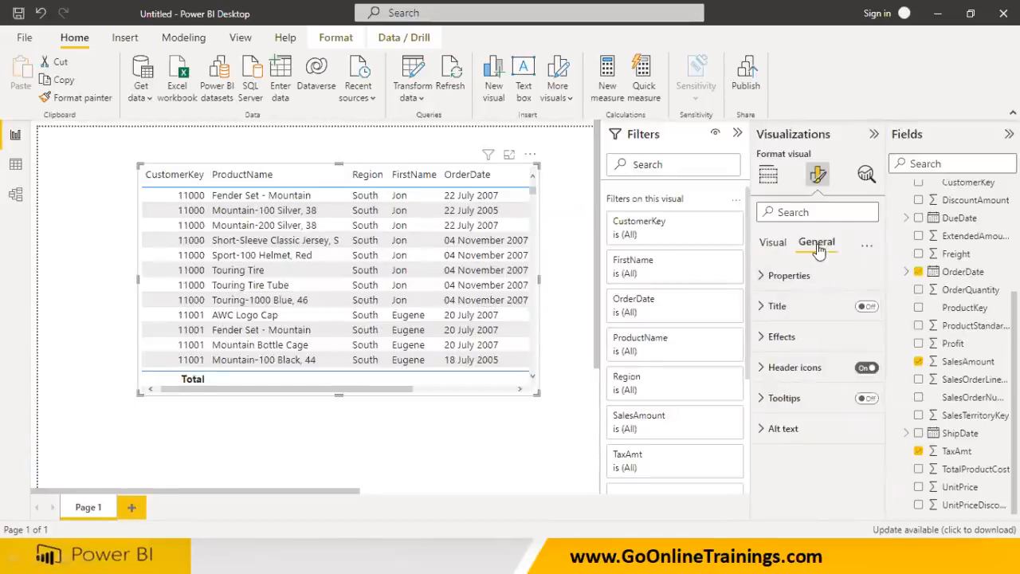
pyautogui.click(762, 338)
pyautogui.scroll(-2, 852, 422)
pyautogui.click(861, 412)
pyautogui.click(861, 448)
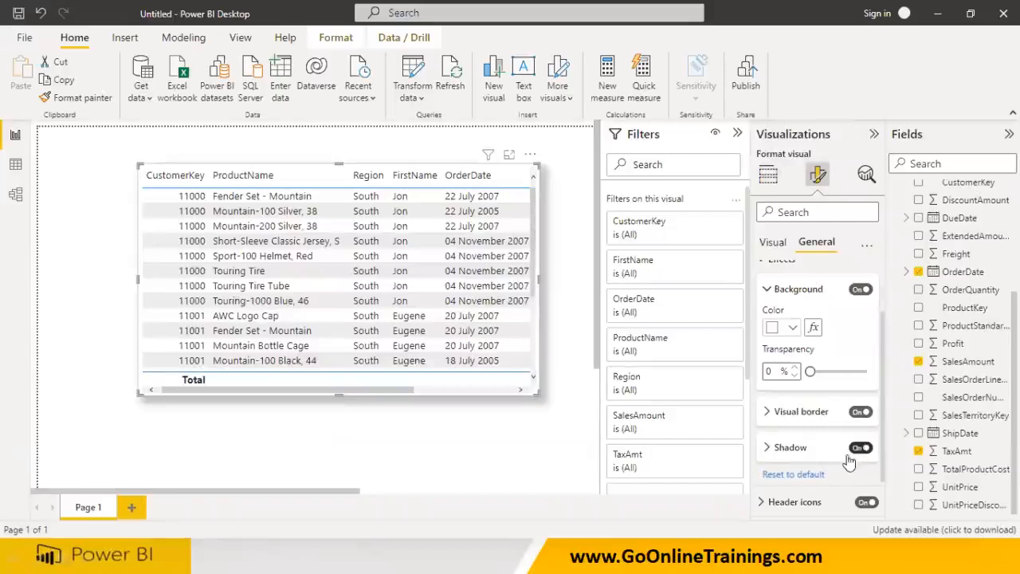
pyautogui.scroll(2, 780, 423)
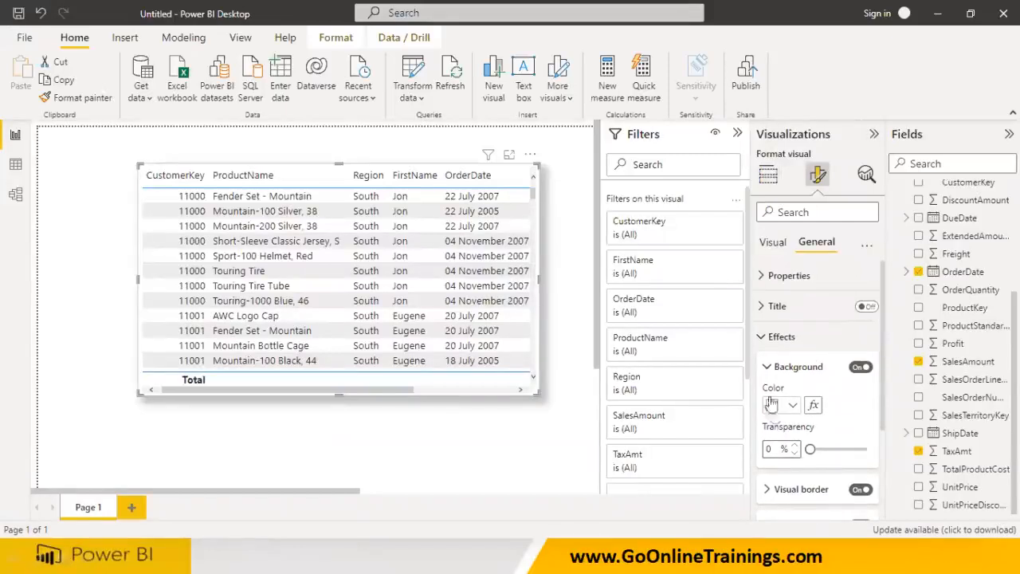
pyautogui.click(761, 336)
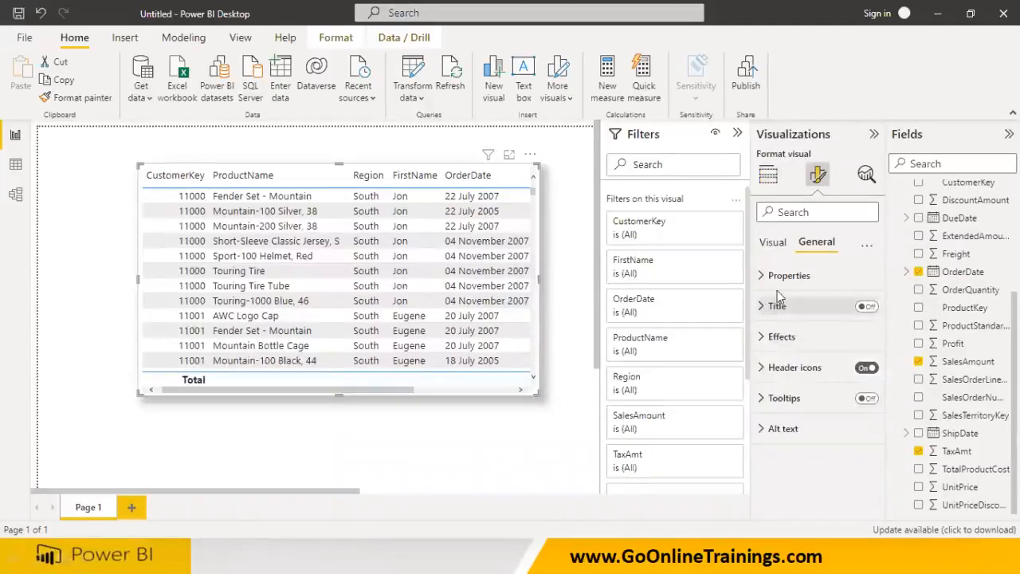
# Try the Bold header style preset on the table visual, and change it to Alternating rows.
pyautogui.click(779, 245)
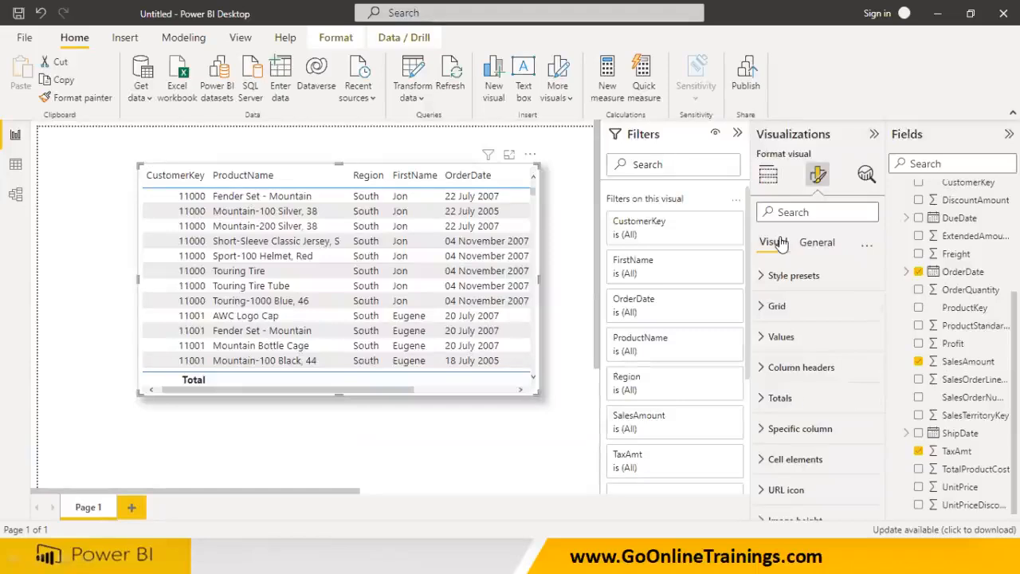
pyautogui.click(761, 276)
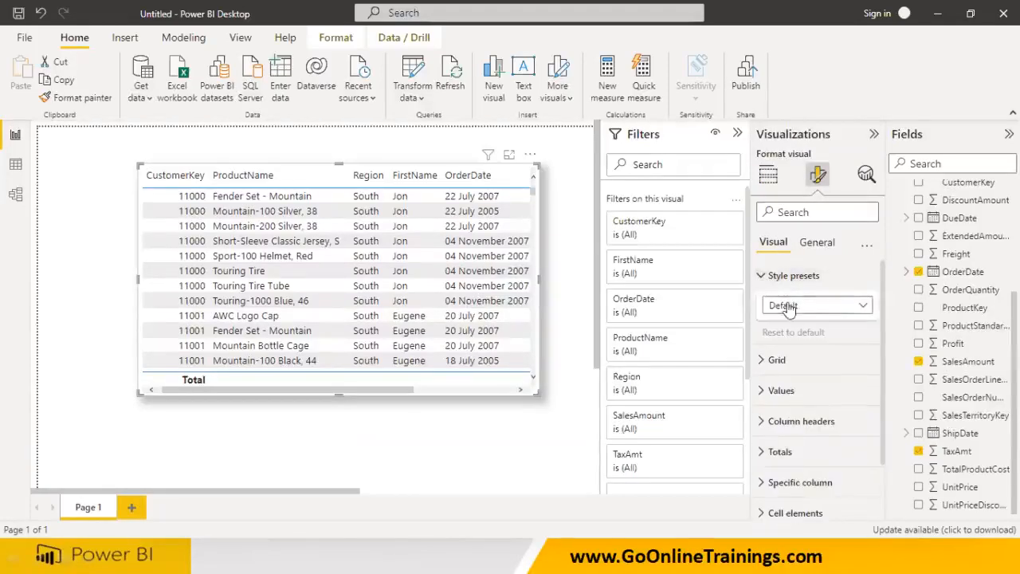
pyautogui.click(790, 307)
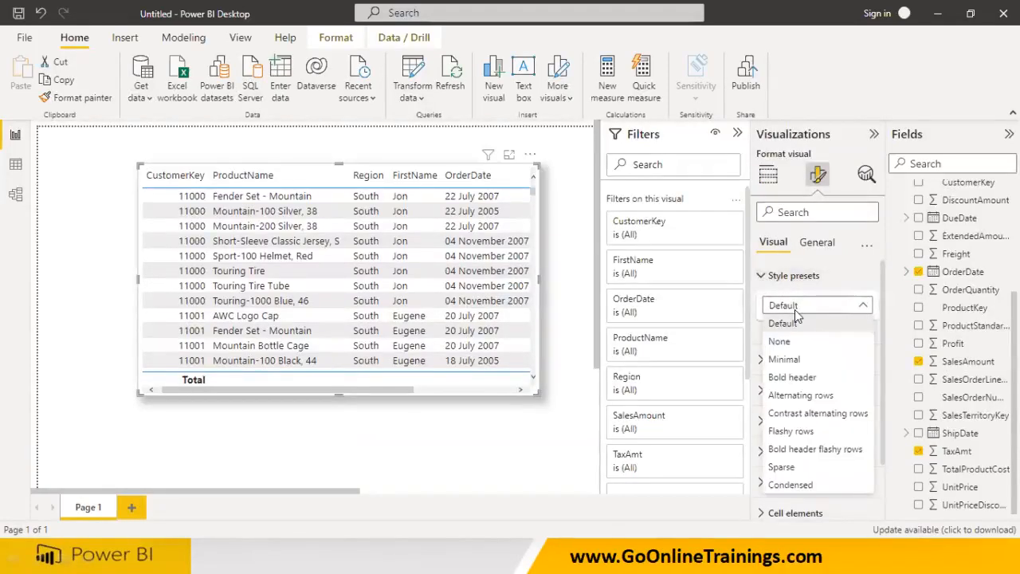
pyautogui.click(799, 377)
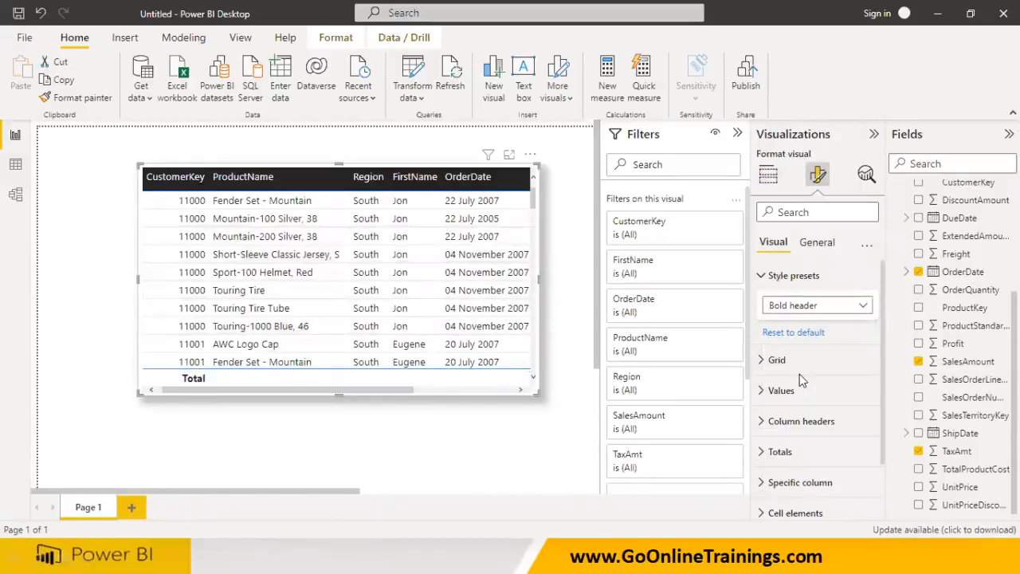
pyautogui.click(820, 308)
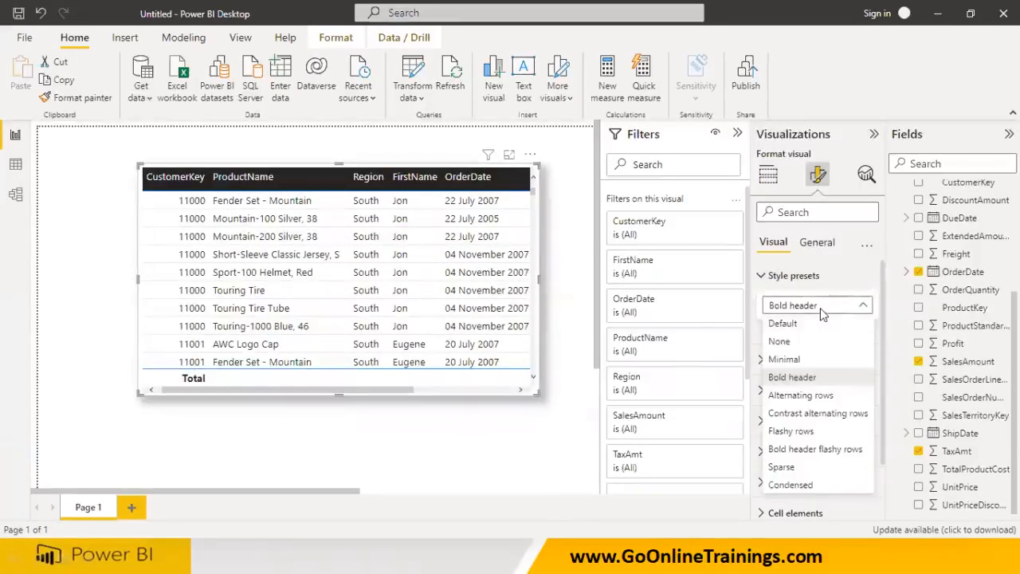
pyautogui.click(814, 396)
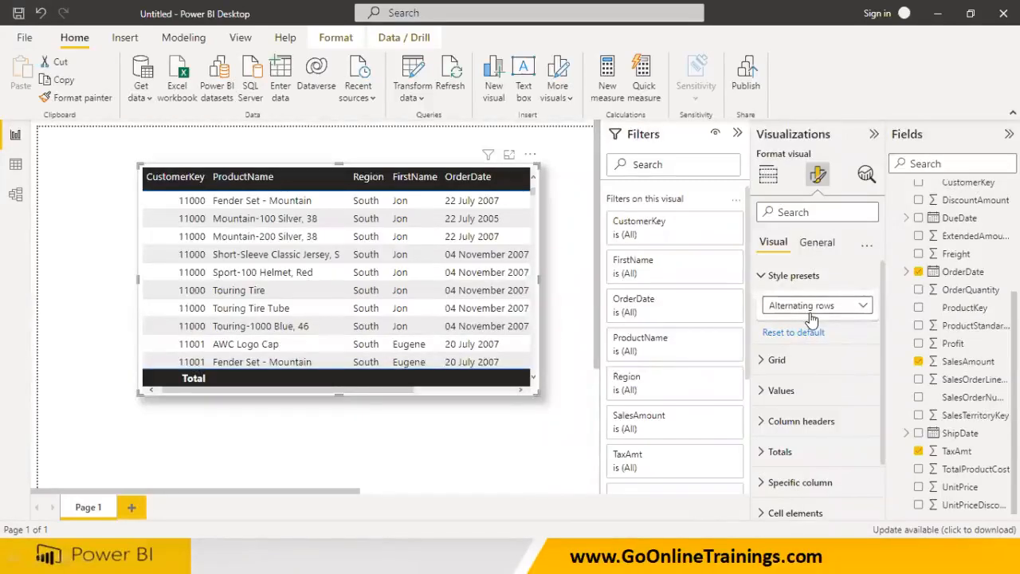
# Switch to Notepad and replace the "Pg1, pg2" line with "Qn: How do u alternating row color in the table...?".
pyautogui.press('super')
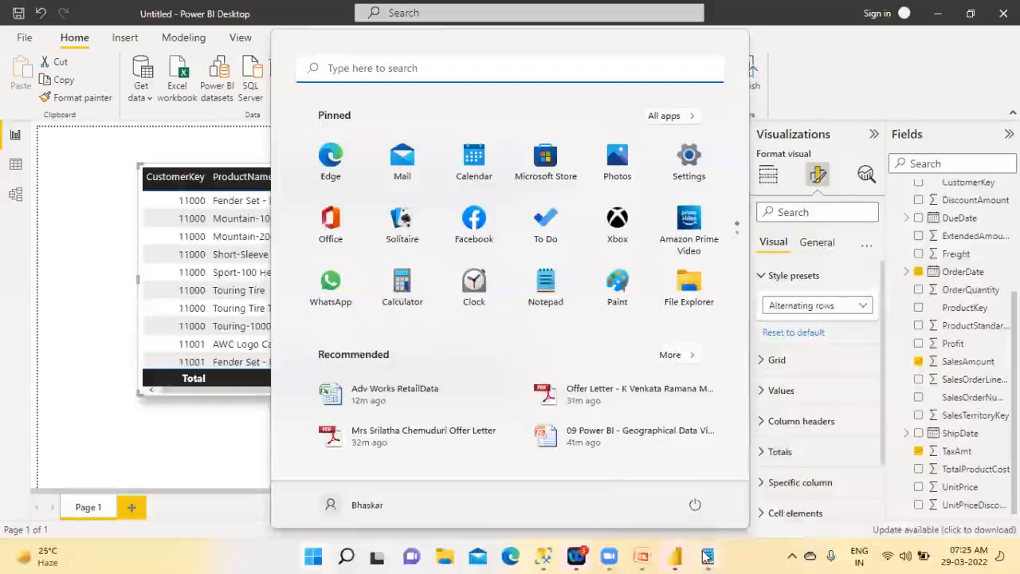
pyautogui.click(707, 556)
pyautogui.moveTo(358, 427); pyautogui.dragTo(170, 410)
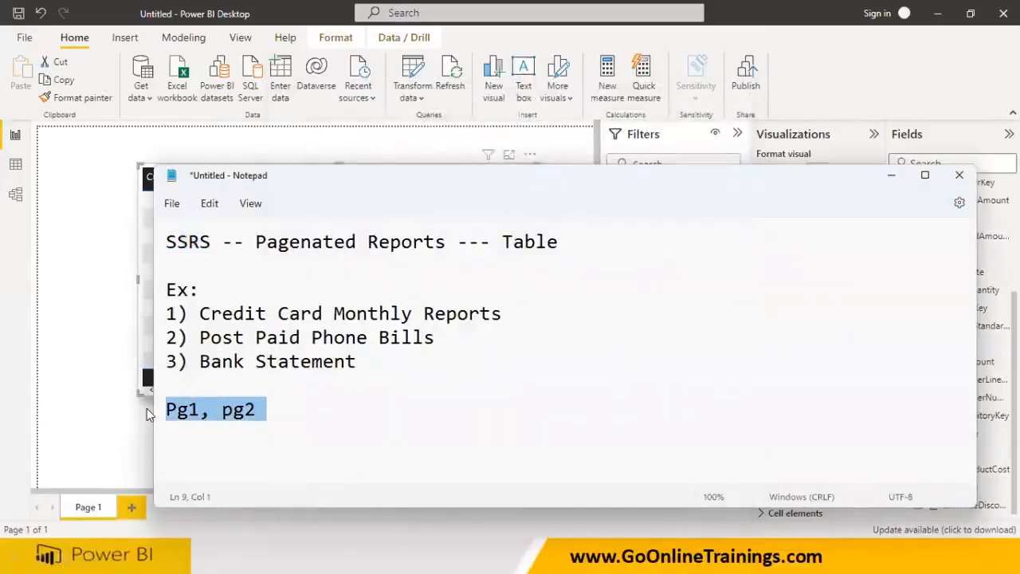
pyautogui.write('Qn: How do u ')
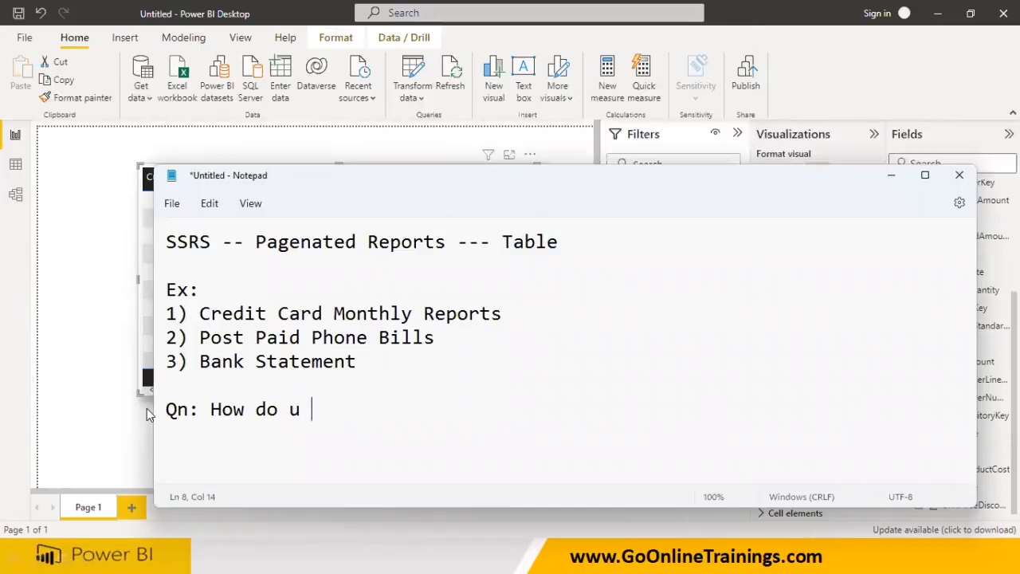
pyautogui.write('alternating row color in the table...?')
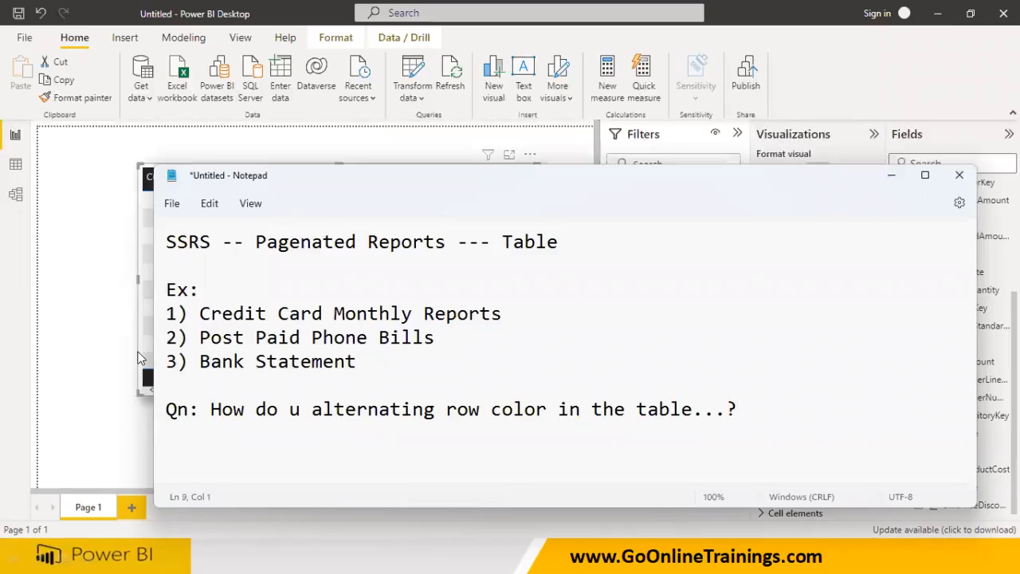
# Switch back to Power BI, try the Contrast alternating rows style preset on the table, and return it to Alternating rows.
pyautogui.click(77, 271)
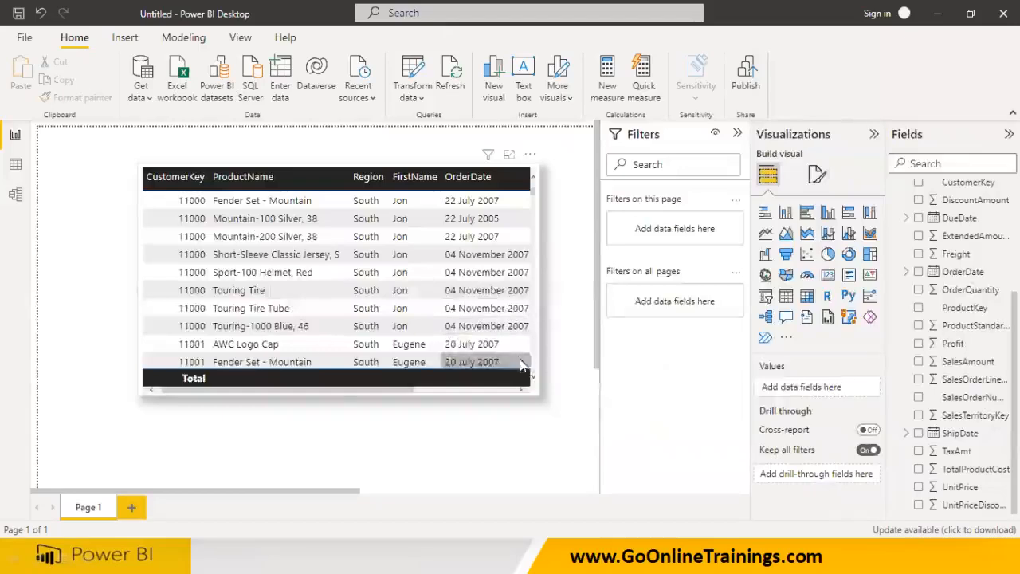
pyautogui.click(514, 358)
pyautogui.click(816, 177)
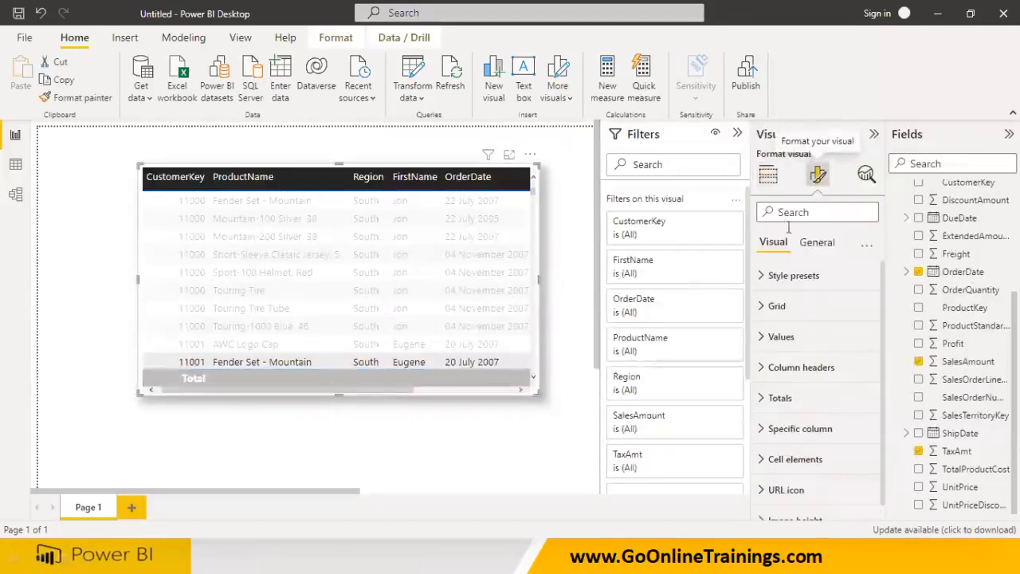
pyautogui.click(762, 277)
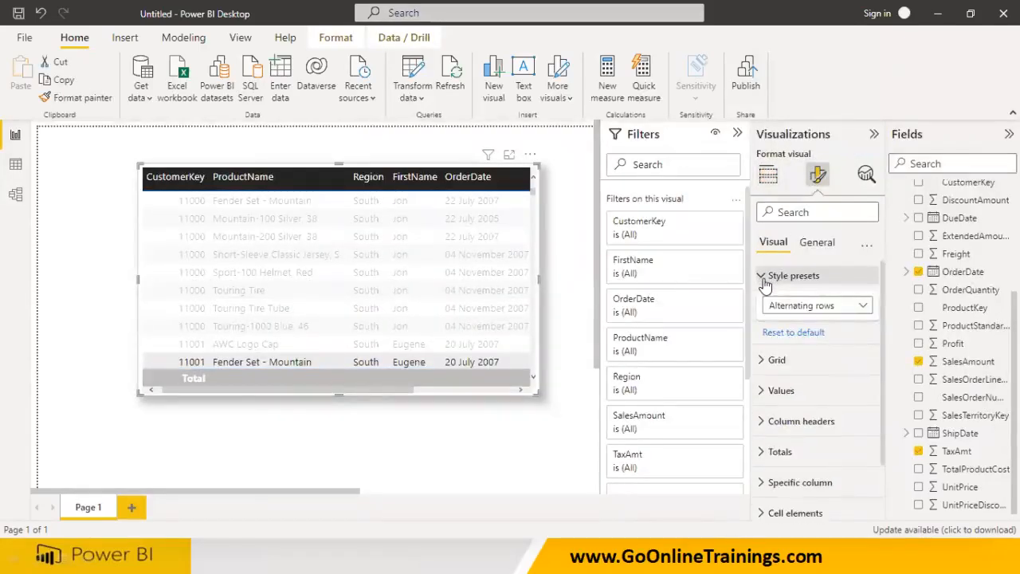
pyautogui.click(848, 313)
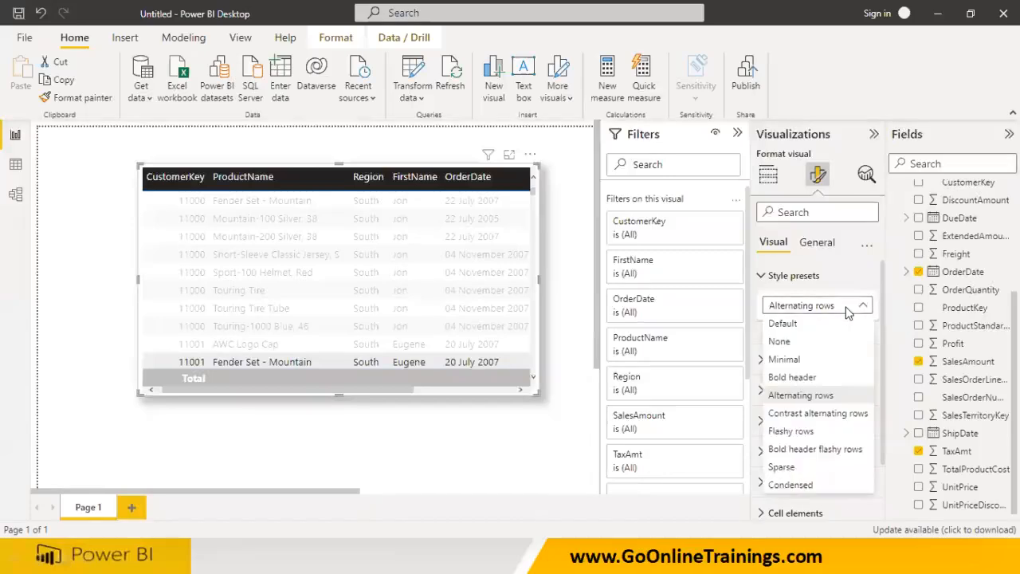
pyautogui.click(821, 412)
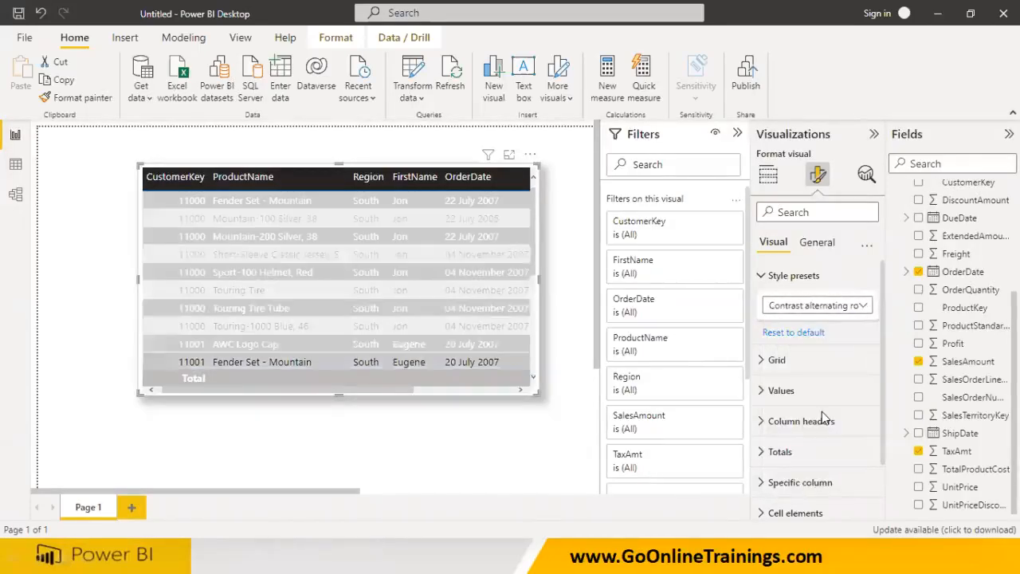
pyautogui.click(797, 309)
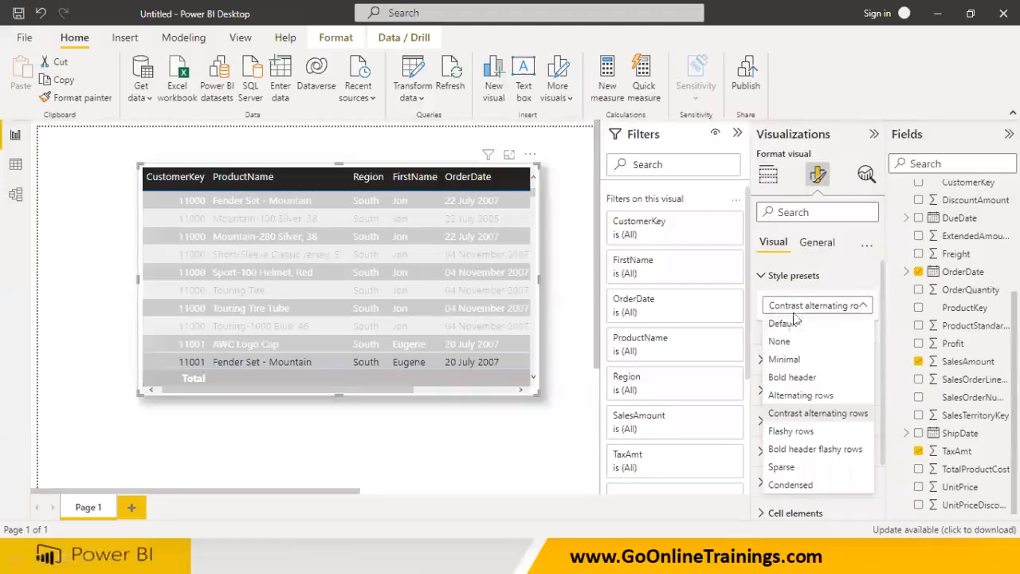
pyautogui.click(800, 395)
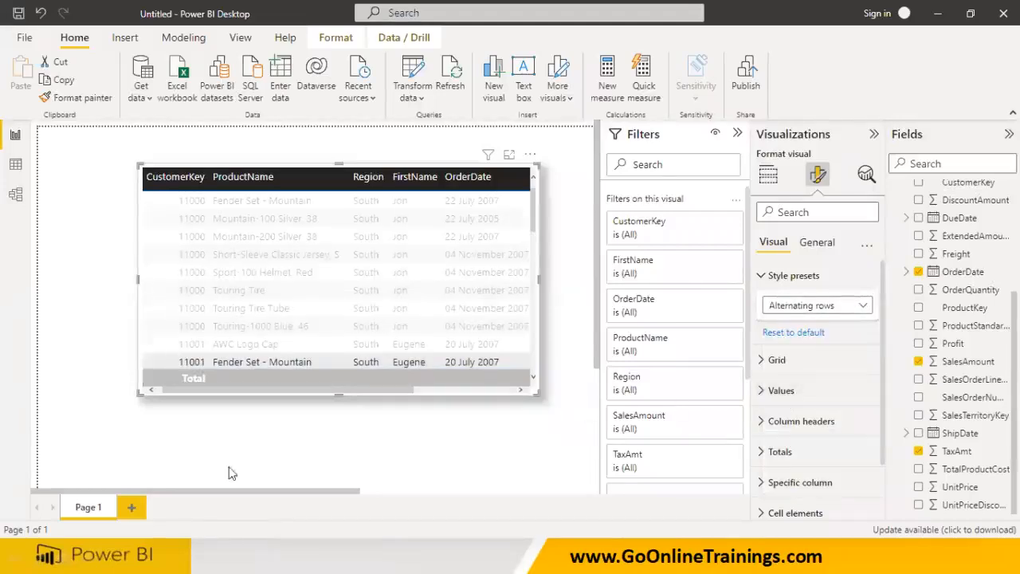
# Add a second report page, and apply the Contrast alternating rows style preset to the table visual on Page 1.
pyautogui.click(133, 509)
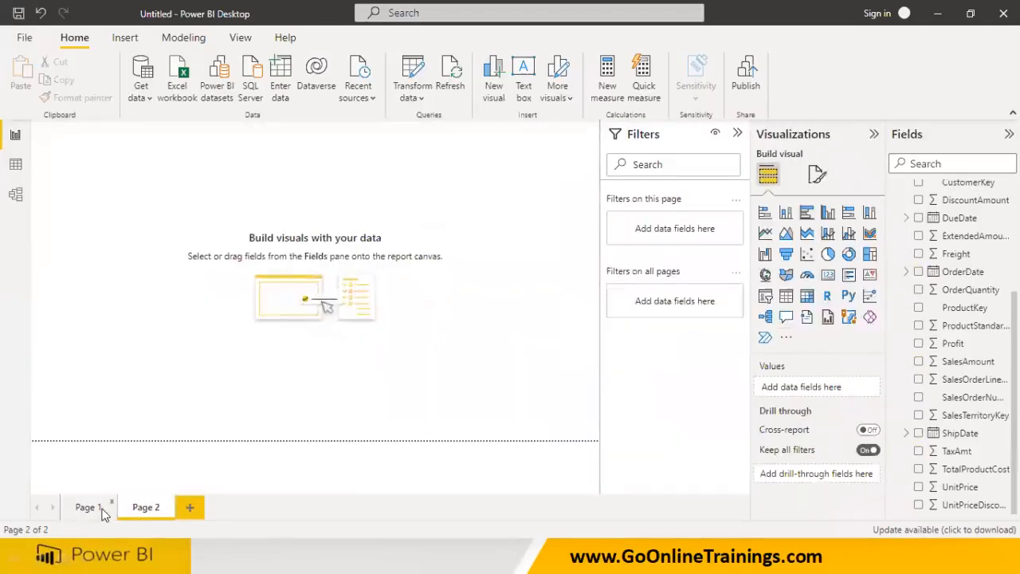
pyautogui.click(102, 514)
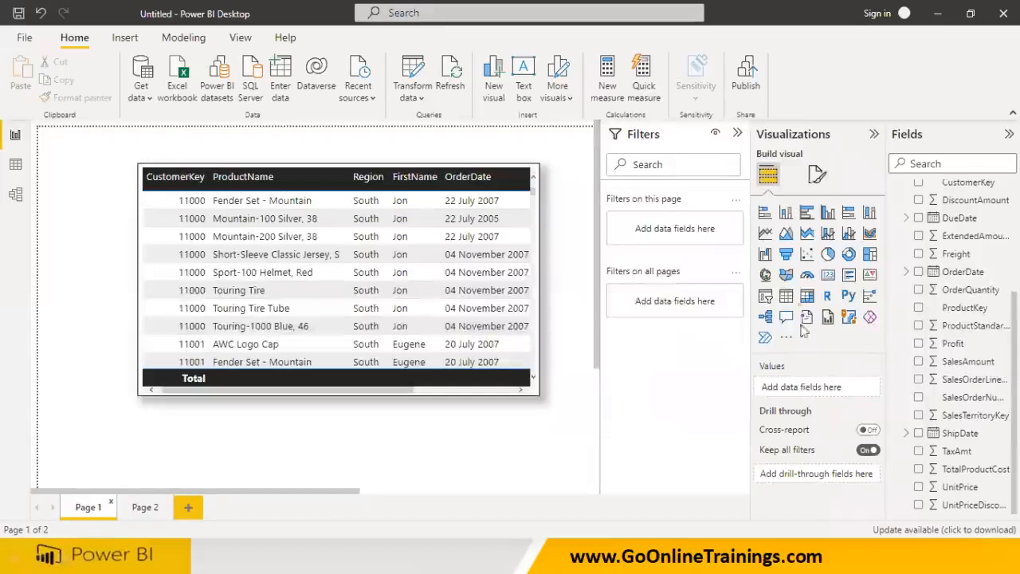
pyautogui.click(816, 174)
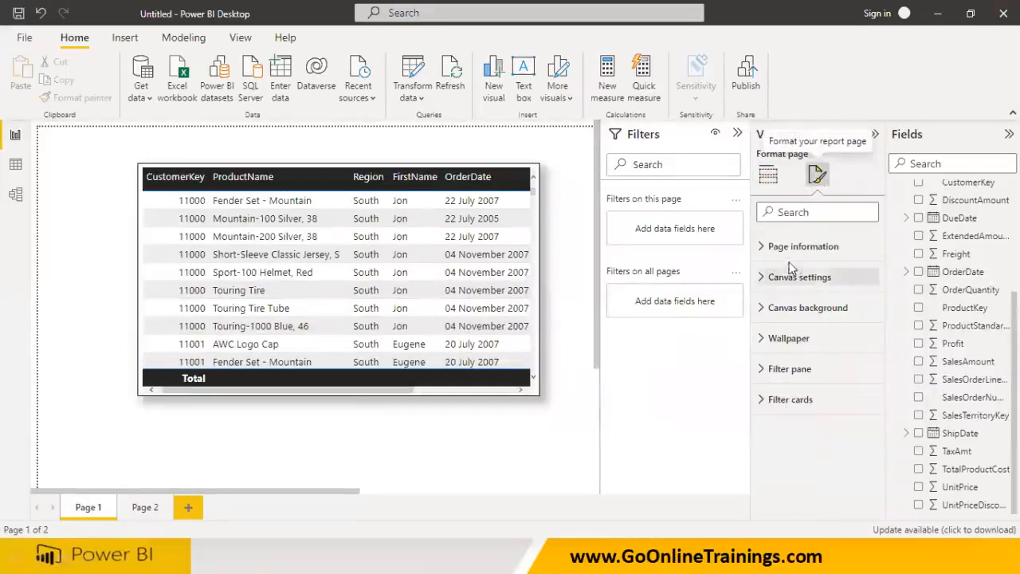
pyautogui.click(535, 393)
pyautogui.click(766, 276)
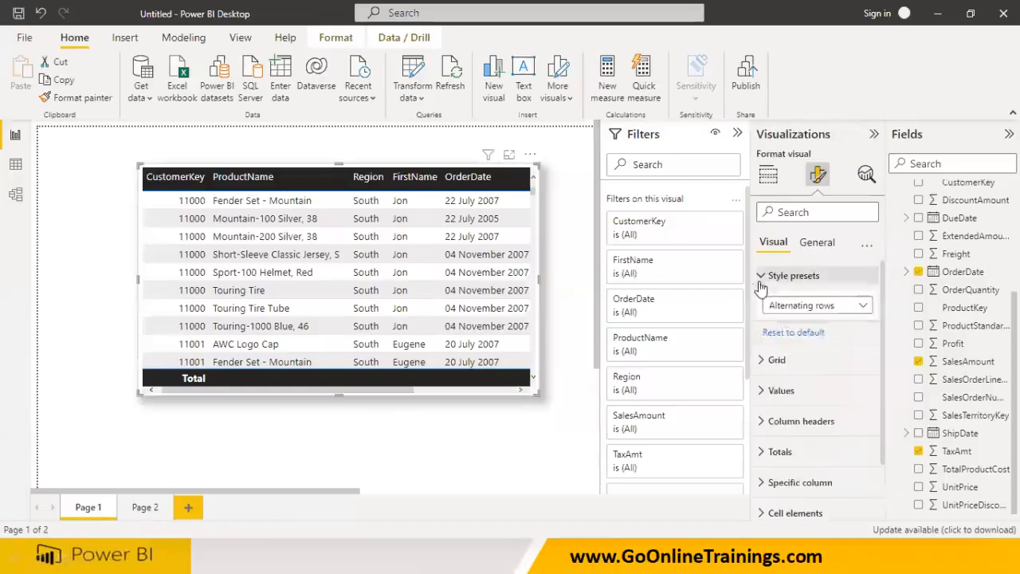
pyautogui.click(780, 307)
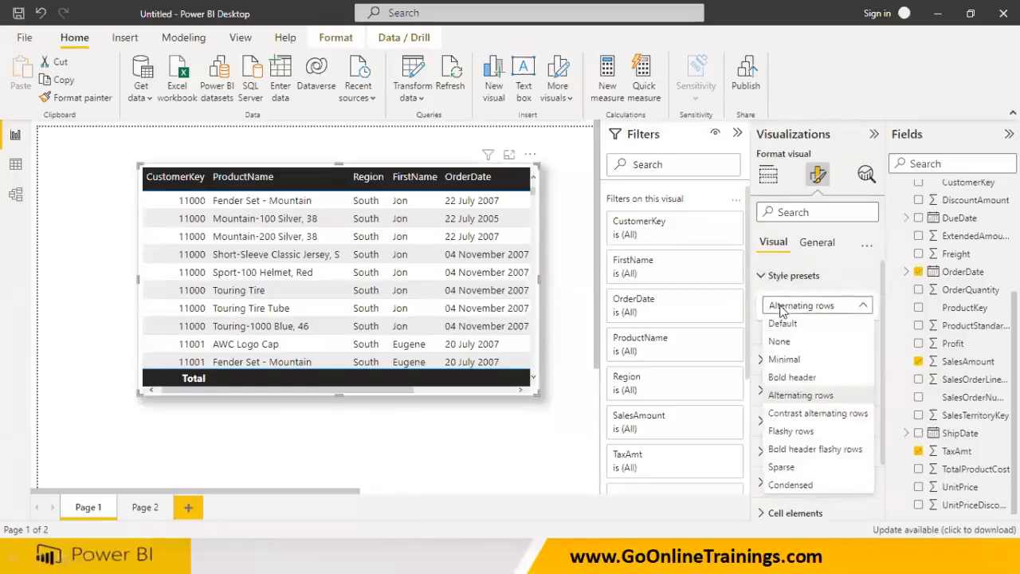
pyautogui.click(788, 412)
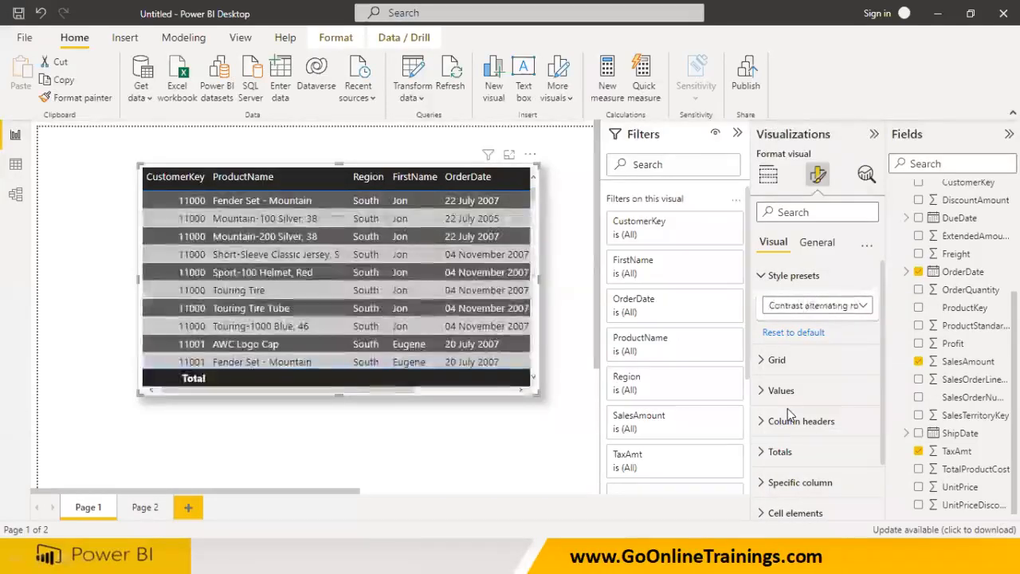
# Try the Flashy rows, Bold header flashy rows and Sparse style presets on the table visual.
pyautogui.click(846, 311)
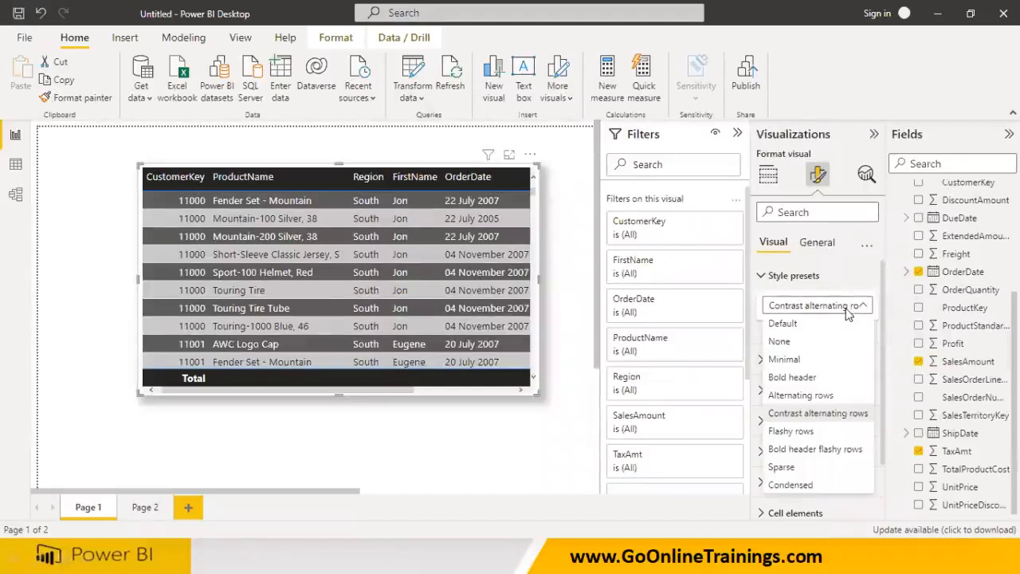
pyautogui.click(810, 431)
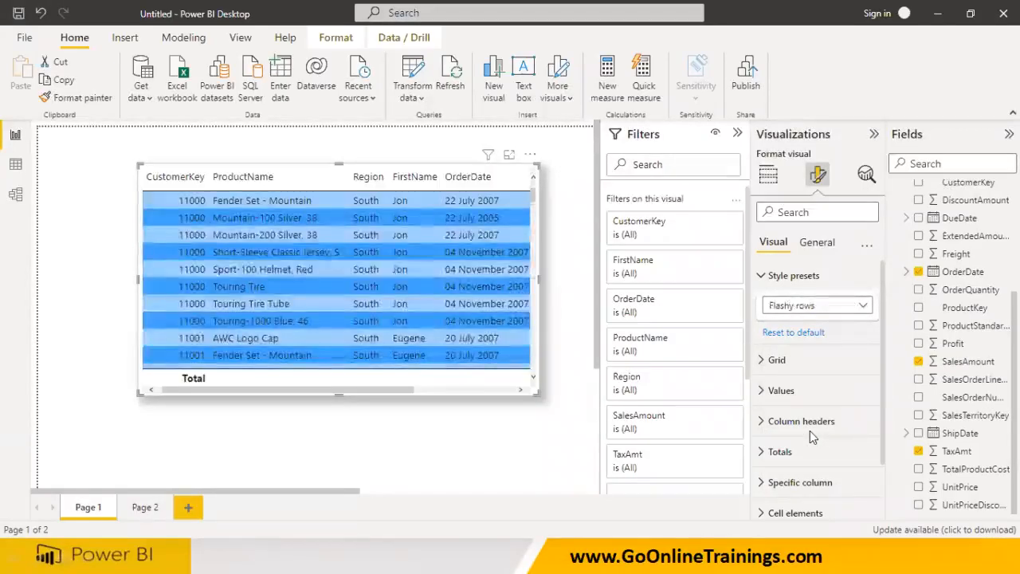
pyautogui.click(832, 311)
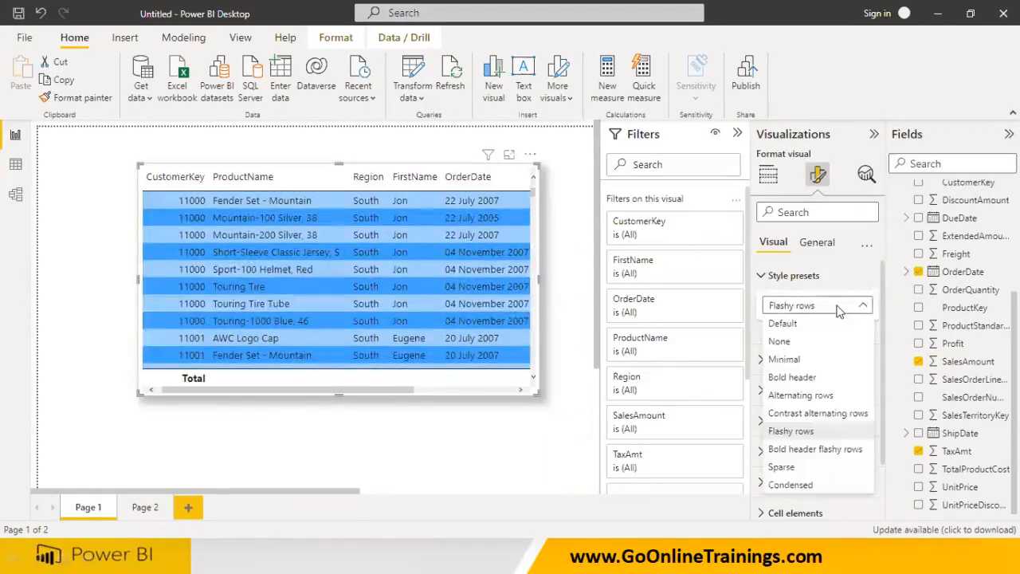
pyautogui.click(831, 451)
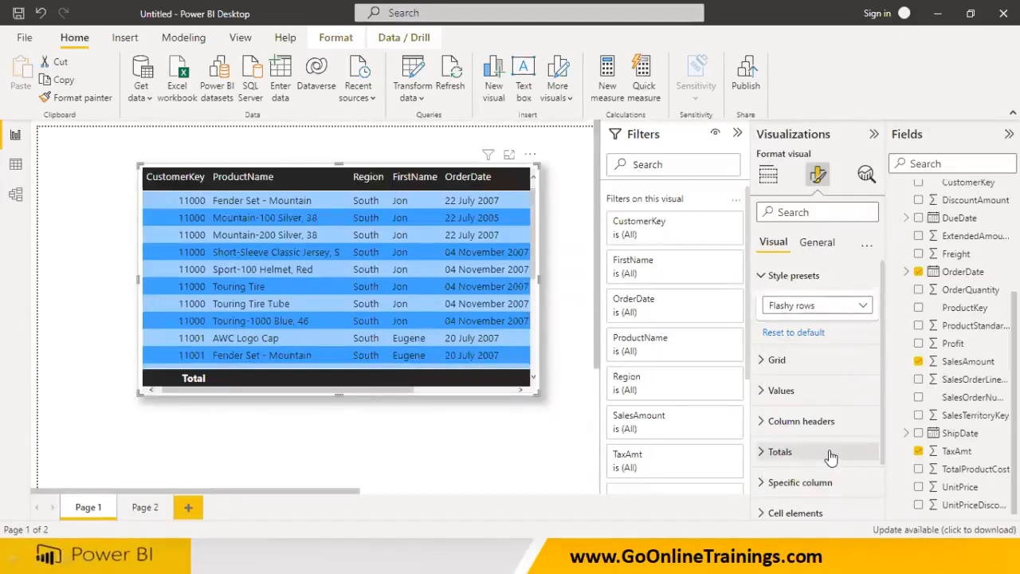
pyautogui.click(815, 311)
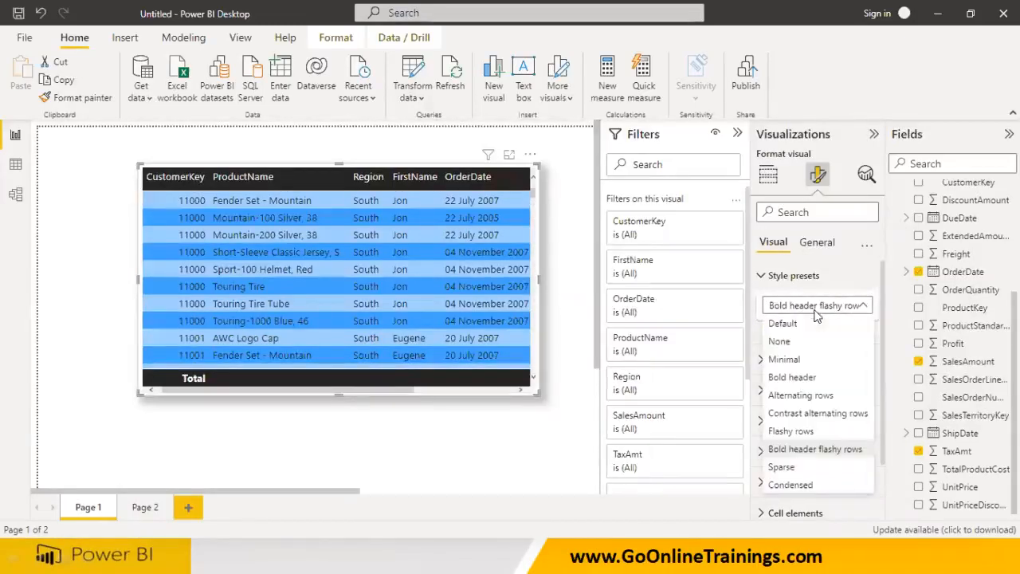
pyautogui.click(798, 470)
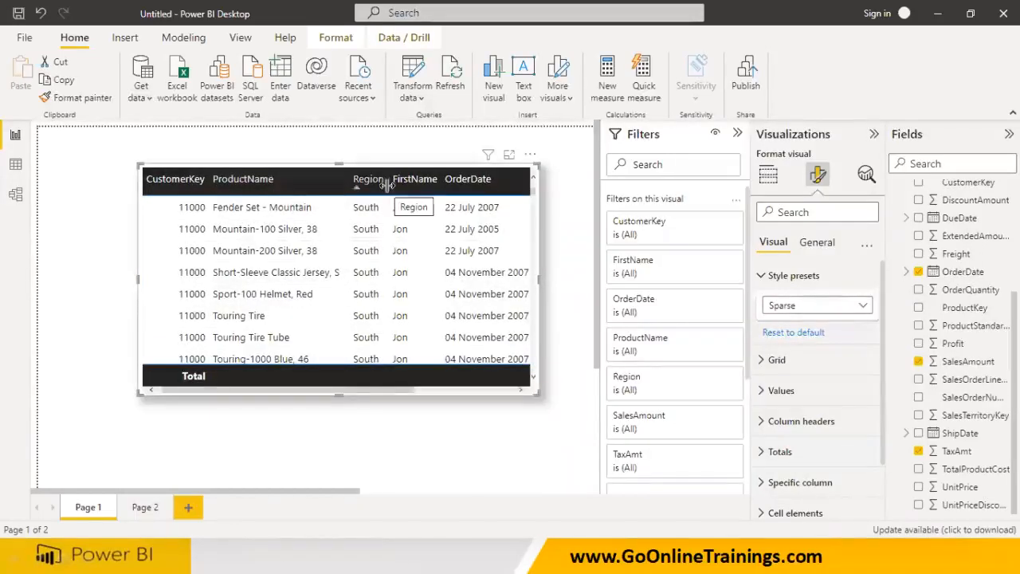
# Remove the Region, OrderDate and ProductName fields from the table visual's values.
pyautogui.moveTo(319, 390)
pyautogui.mouseDown()
pyautogui.moveTo(424, 396)
pyautogui.moveTo(328, 403)
pyautogui.mouseUp()
pyautogui.click(768, 176)
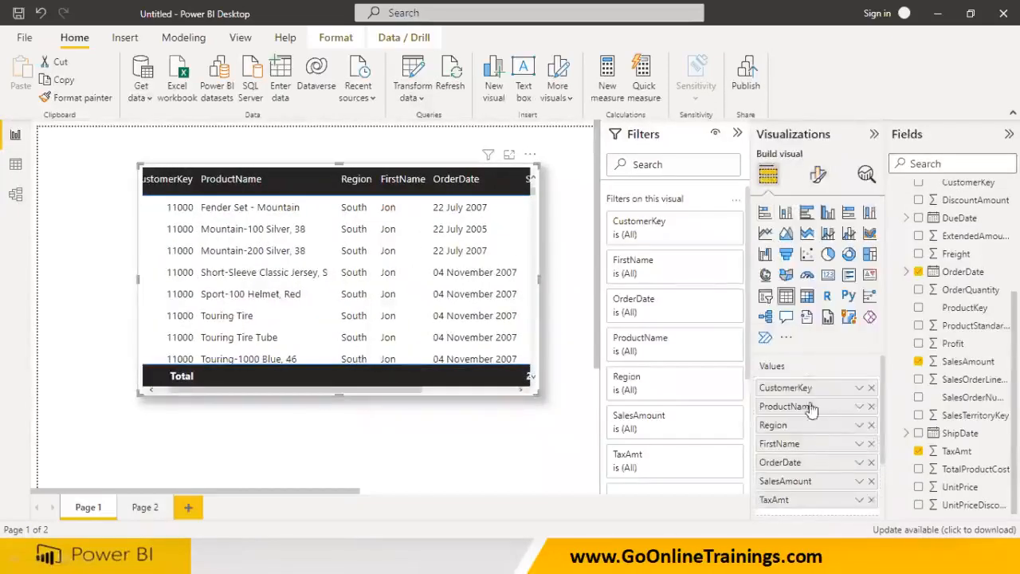
pyautogui.click(870, 426)
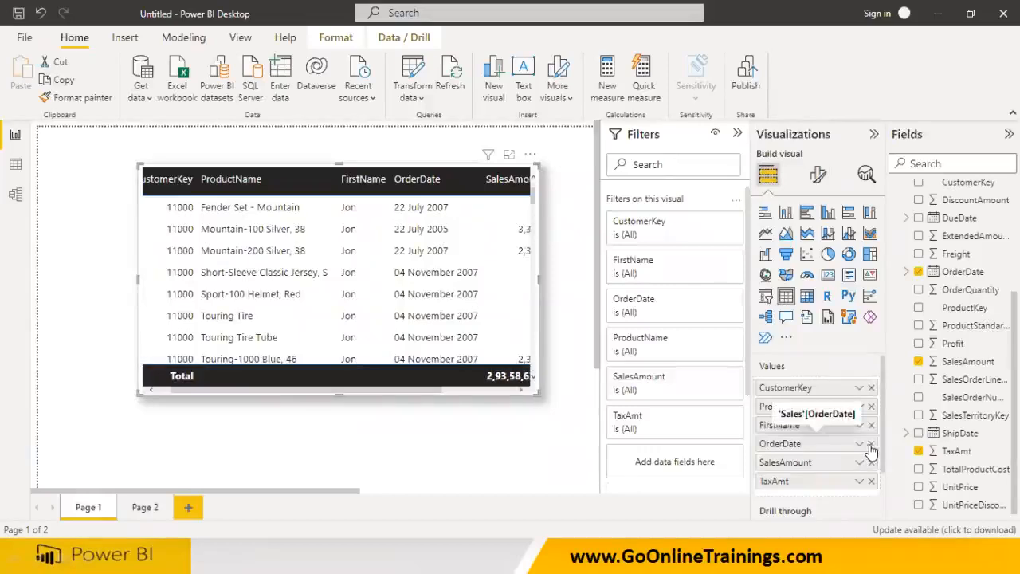
pyautogui.click(871, 444)
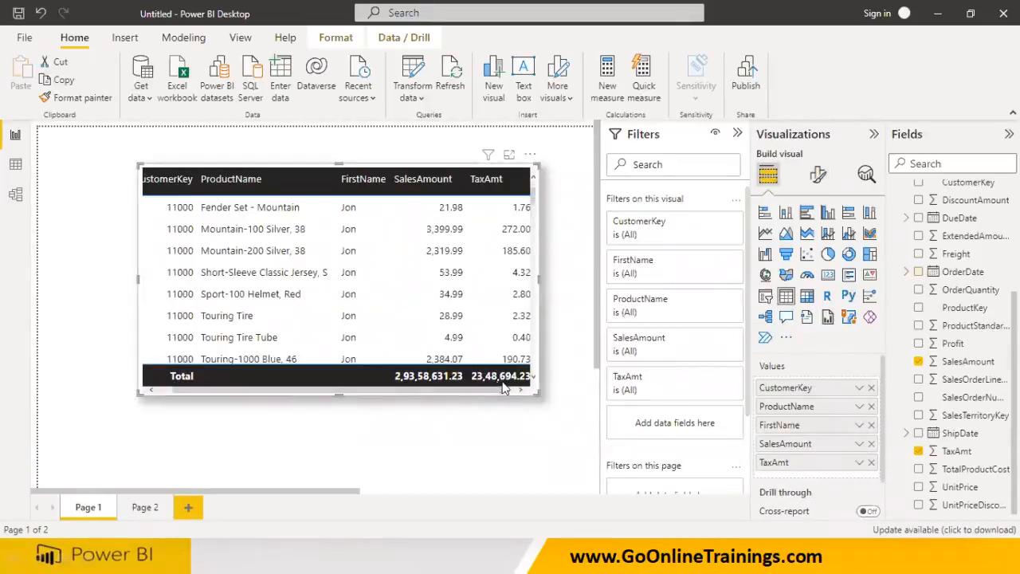
pyautogui.click(871, 405)
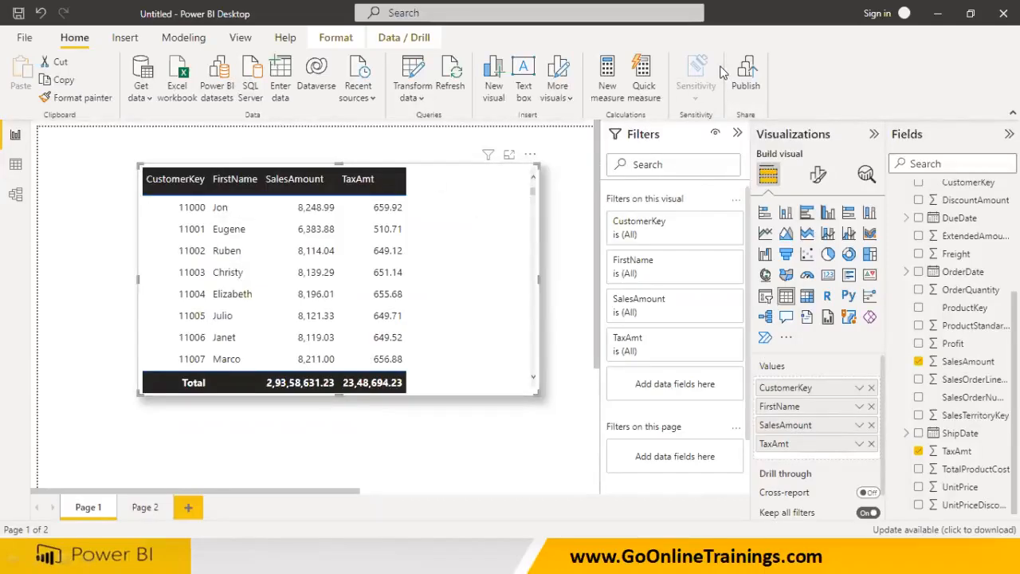
# Annotate the table on screen, outlining and labelling its Header, Body/Grid and total row, and clear the markings.
pyautogui.moveTo(149, 190)
pyautogui.mouseDown()
pyautogui.moveTo(435, 184)
pyautogui.moveTo(234, 135)
pyautogui.moveTo(165, 209)
pyautogui.moveTo(217, 212)
pyautogui.mouseUp()
pyautogui.moveTo(454, 166)
pyautogui.mouseDown()
pyautogui.moveTo(471, 212)
pyautogui.moveTo(493, 211)
pyautogui.mouseUp()
pyautogui.moveTo(495, 175)
pyautogui.mouseDown()
pyautogui.moveTo(470, 199)
pyautogui.moveTo(525, 204)
pyautogui.moveTo(589, 185)
pyautogui.mouseUp()
pyautogui.moveTo(440, 370)
pyautogui.mouseDown()
pyautogui.moveTo(145, 368)
pyautogui.moveTo(287, 440)
pyautogui.moveTo(437, 365)
pyautogui.moveTo(514, 403)
pyautogui.moveTo(480, 440)
pyautogui.moveTo(567, 430)
pyautogui.mouseUp()
pyautogui.moveTo(421, 209)
pyautogui.mouseDown()
pyautogui.moveTo(263, 202)
pyautogui.moveTo(148, 270)
pyautogui.moveTo(275, 362)
pyautogui.moveTo(444, 352)
pyautogui.moveTo(422, 191)
pyautogui.mouseUp()
pyautogui.moveTo(417, 294)
pyautogui.mouseDown()
pyautogui.moveTo(503, 289)
pyautogui.moveTo(497, 320)
pyautogui.moveTo(542, 289)
pyautogui.moveTo(569, 333)
pyautogui.moveTo(562, 339)
pyautogui.mouseUp()
pyautogui.moveTo(552, 253); pyautogui.dragTo(584, 350)
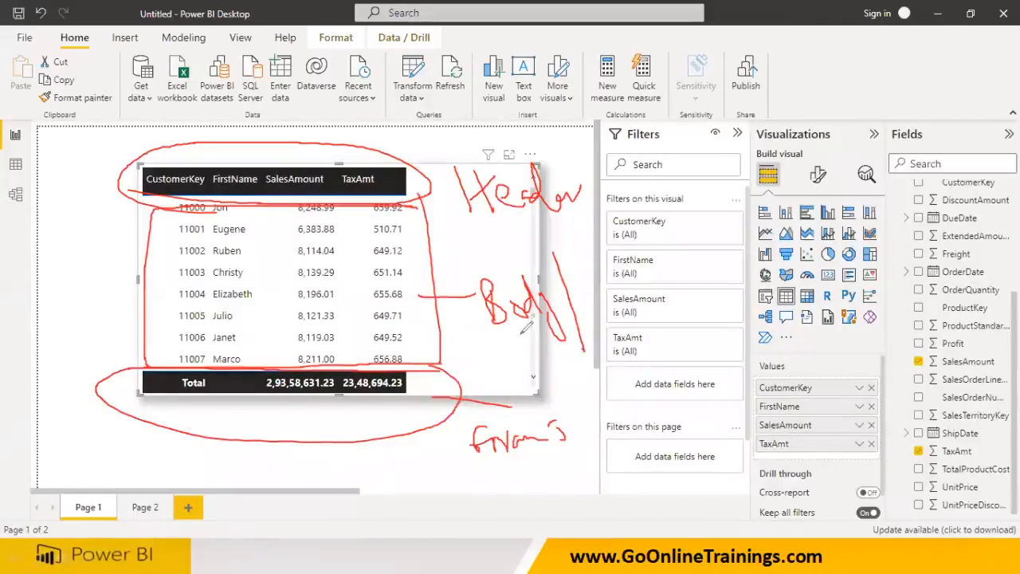
pyautogui.moveTo(591, 263)
pyautogui.mouseDown()
pyautogui.moveTo(605, 299)
pyautogui.moveTo(663, 263)
pyautogui.moveTo(677, 290)
pyautogui.mouseUp()
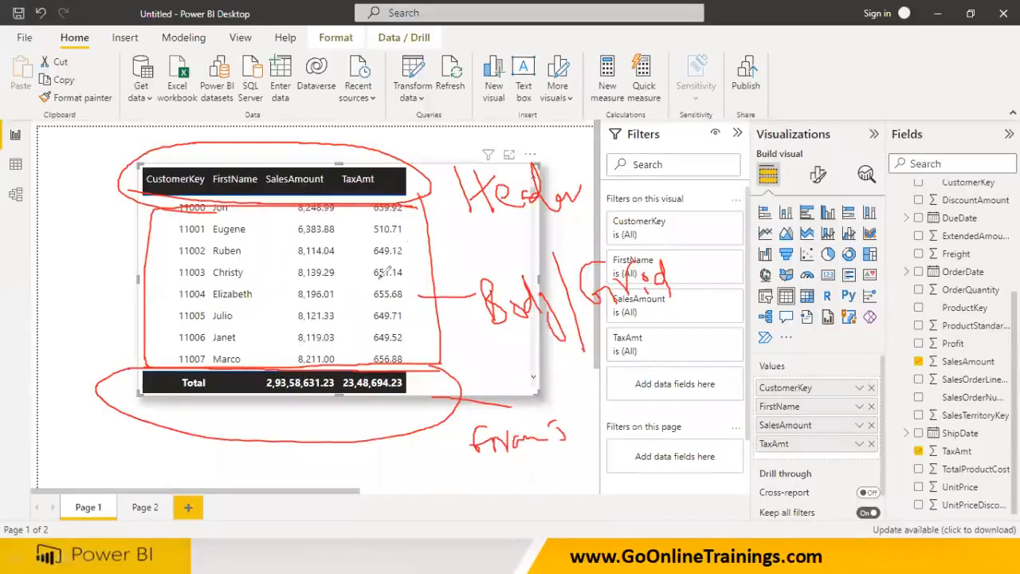
pyautogui.moveTo(469, 226); pyautogui.dragTo(565, 224)
pyautogui.moveTo(467, 460); pyautogui.dragTo(584, 456)
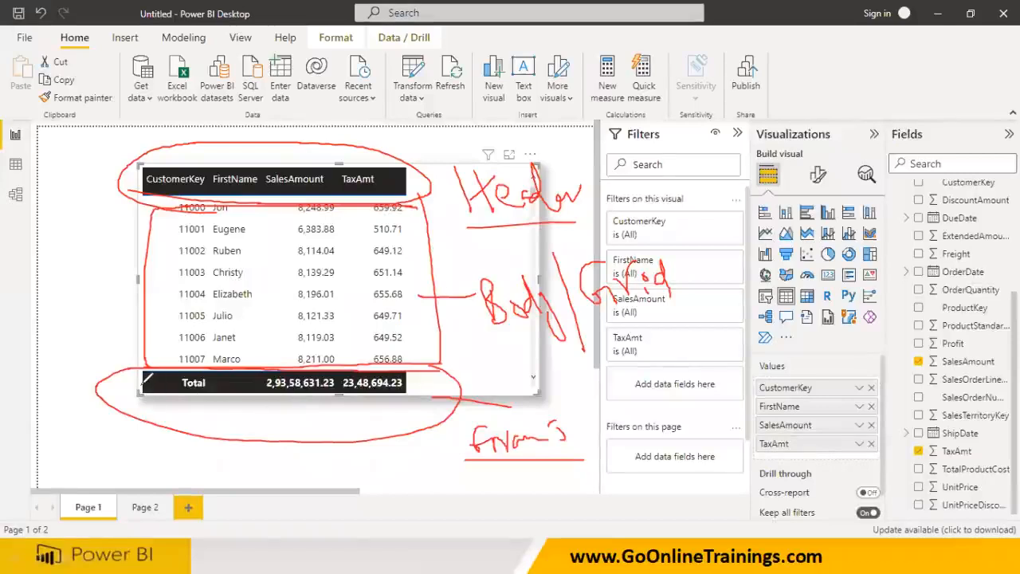
pyautogui.moveTo(128, 375); pyautogui.dragTo(124, 406)
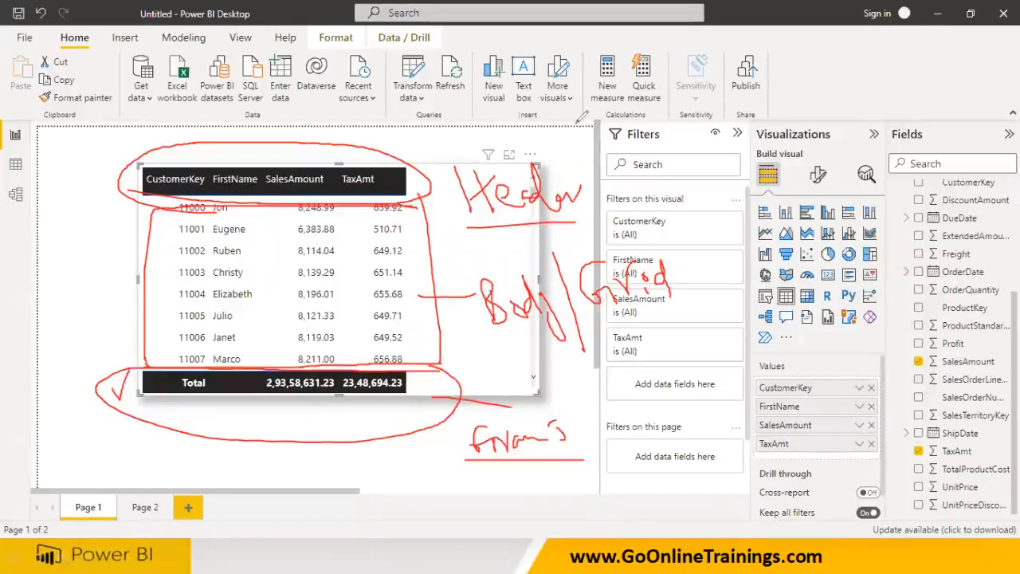
pyautogui.press('e')
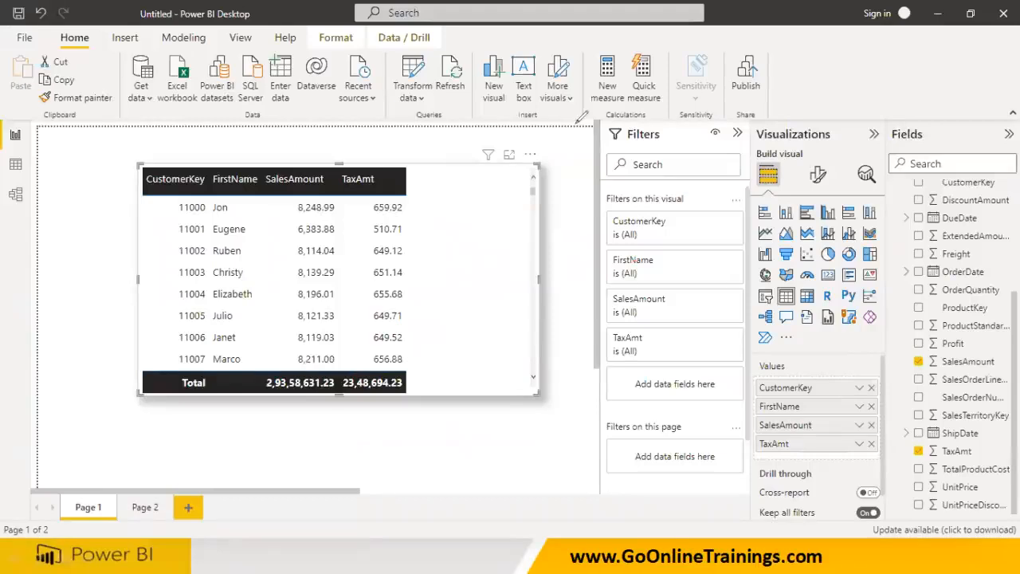
# Try the Condensed style preset on the table visual, and return it to the Default preset.
pyautogui.click(817, 177)
pyautogui.click(762, 275)
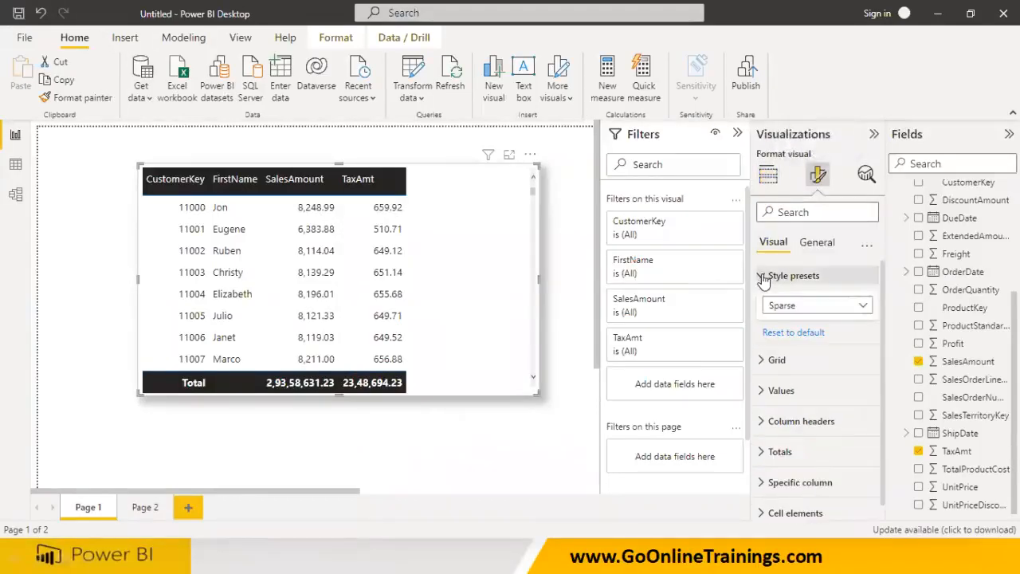
pyautogui.click(782, 307)
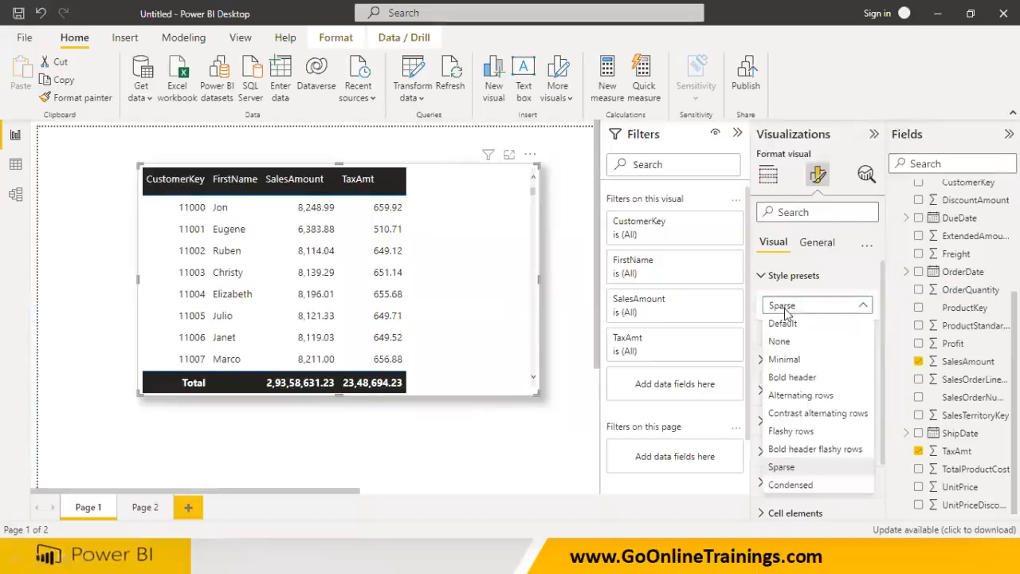
pyautogui.click(791, 484)
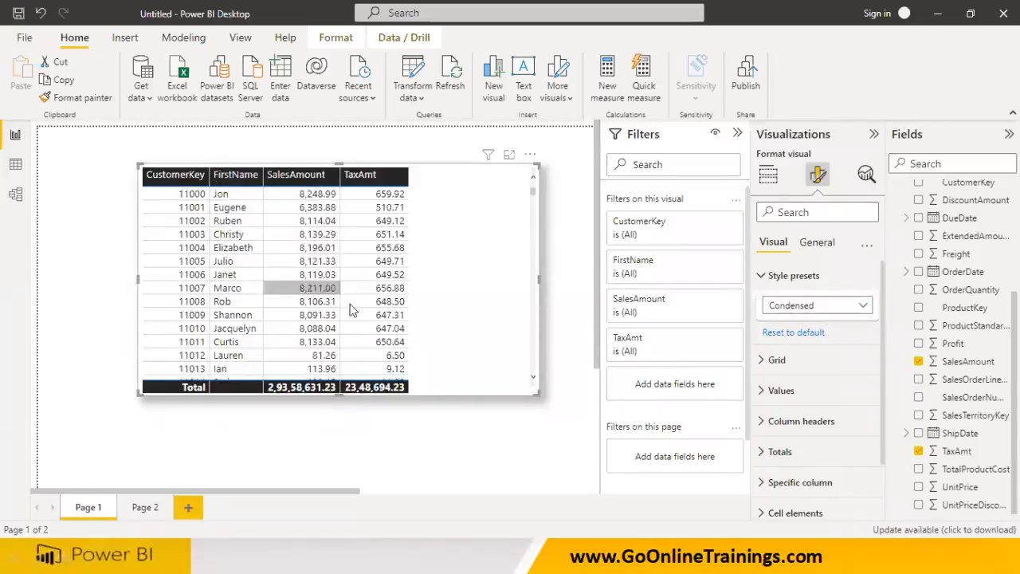
pyautogui.click(819, 305)
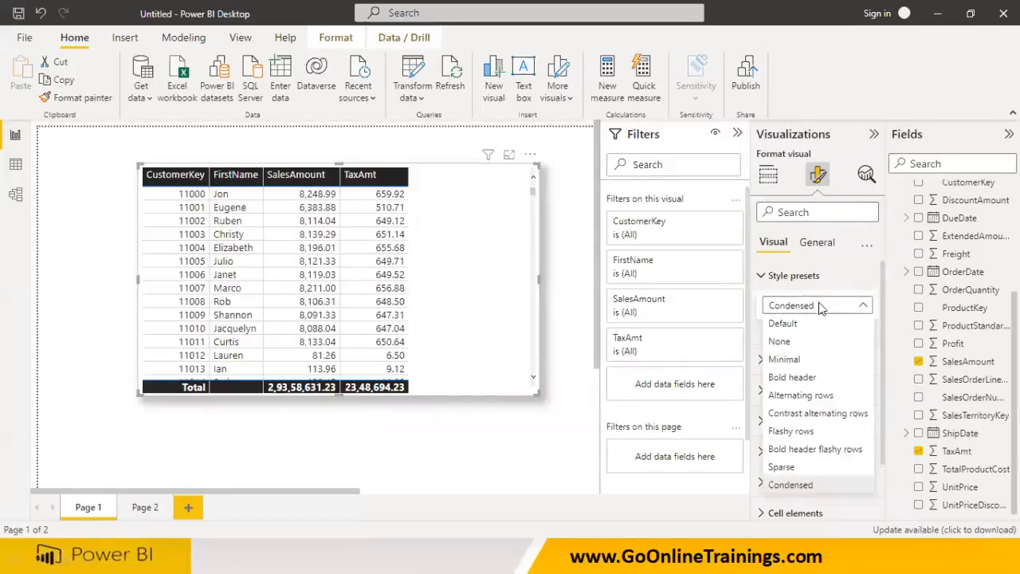
pyautogui.click(798, 322)
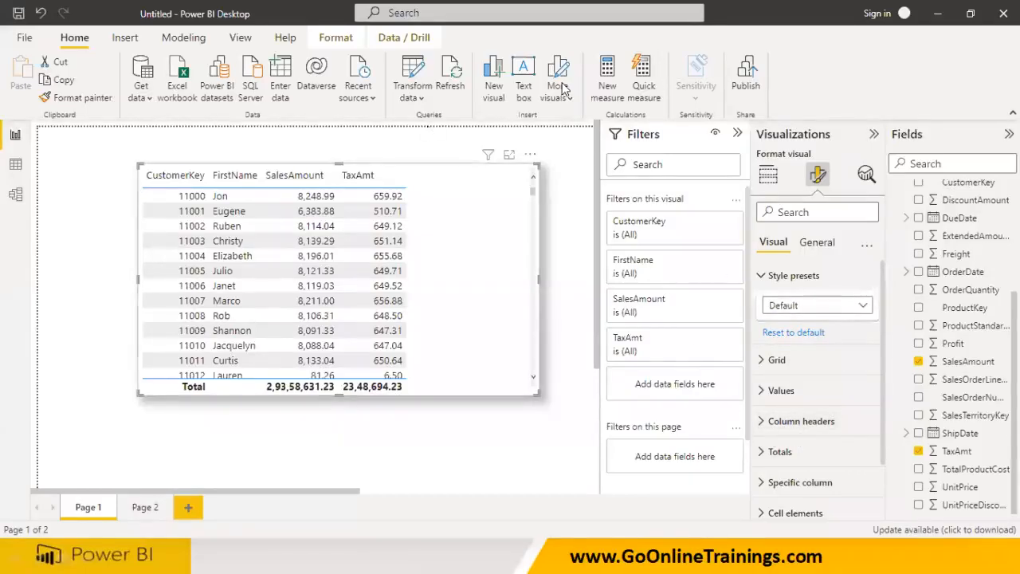
# Mark the table's header, totals, grid and values on screen with their matching format sections, and clear the markings.
pyautogui.moveTo(225, 179)
pyautogui.mouseDown()
pyautogui.moveTo(429, 172)
pyautogui.moveTo(243, 141)
pyautogui.moveTo(114, 169)
pyautogui.moveTo(182, 185)
pyautogui.mouseUp()
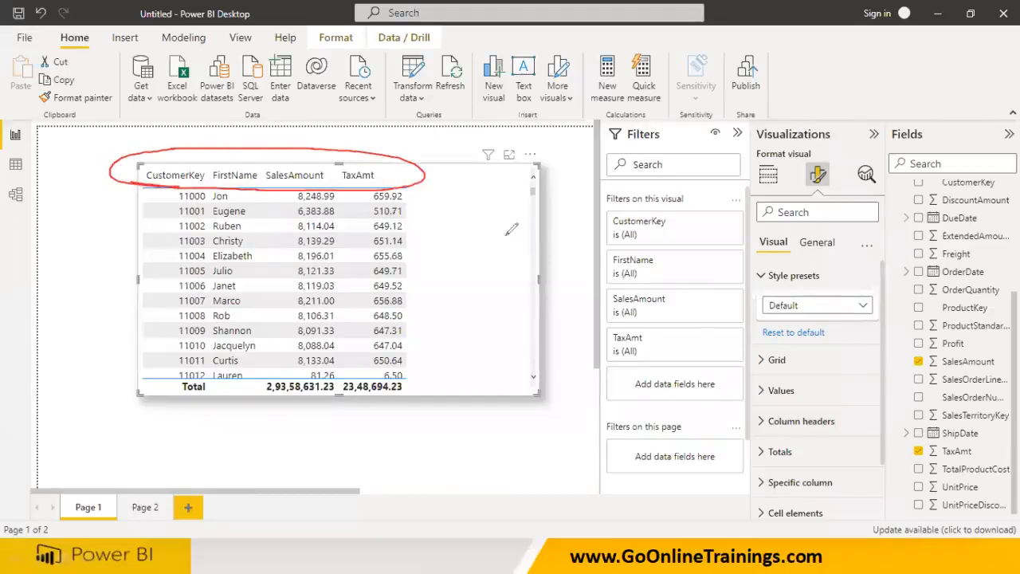
pyautogui.moveTo(749, 431)
pyautogui.mouseDown()
pyautogui.moveTo(857, 417)
pyautogui.moveTo(781, 402)
pyautogui.moveTo(735, 428)
pyautogui.moveTo(763, 438)
pyautogui.mouseUp()
pyautogui.moveTo(435, 380)
pyautogui.mouseDown()
pyautogui.moveTo(182, 374)
pyautogui.moveTo(395, 419)
pyautogui.moveTo(438, 368)
pyautogui.mouseUp()
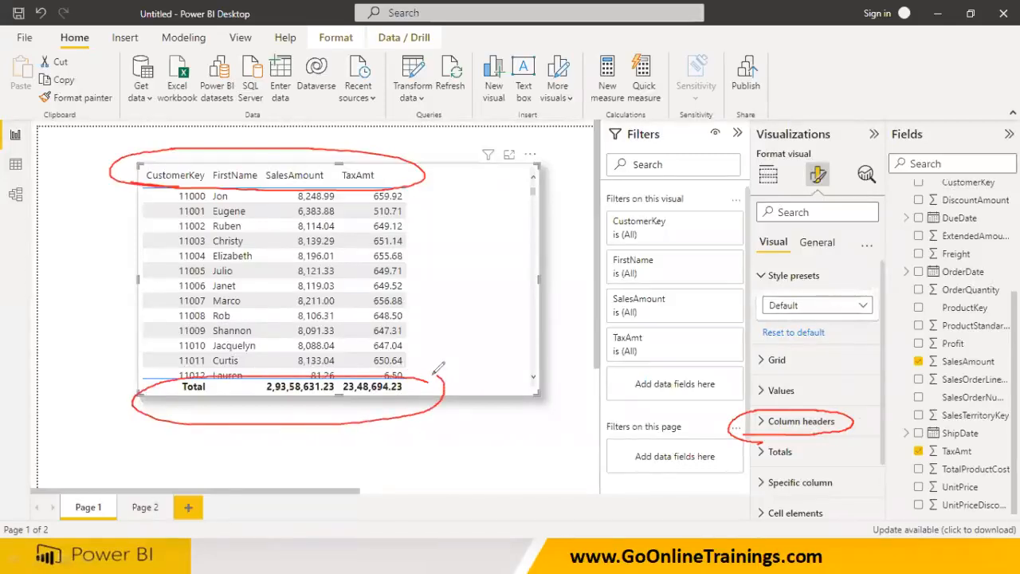
pyautogui.moveTo(749, 460)
pyautogui.mouseDown()
pyautogui.moveTo(792, 443)
pyautogui.moveTo(733, 456)
pyautogui.moveTo(761, 465)
pyautogui.mouseUp()
pyautogui.moveTo(413, 189)
pyautogui.mouseDown()
pyautogui.moveTo(443, 196)
pyautogui.moveTo(452, 351)
pyautogui.moveTo(411, 351)
pyautogui.mouseUp()
pyautogui.moveTo(509, 256)
pyautogui.mouseDown()
pyautogui.moveTo(482, 303)
pyautogui.moveTo(518, 283)
pyautogui.moveTo(535, 311)
pyautogui.moveTo(541, 285)
pyautogui.moveTo(576, 290)
pyautogui.mouseUp()
pyautogui.moveTo(748, 366)
pyautogui.mouseDown()
pyautogui.moveTo(841, 363)
pyautogui.moveTo(689, 344)
pyautogui.moveTo(753, 365)
pyautogui.mouseUp()
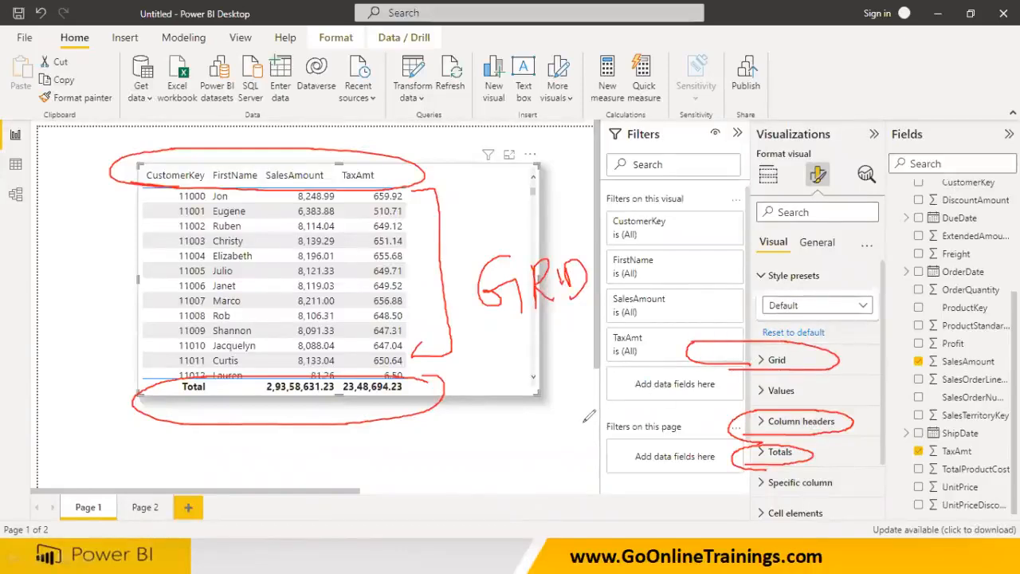
pyautogui.moveTo(215, 271)
pyautogui.mouseDown()
pyautogui.moveTo(251, 248)
pyautogui.moveTo(402, 264)
pyautogui.mouseUp()
pyautogui.moveTo(756, 399)
pyautogui.mouseDown()
pyautogui.moveTo(808, 387)
pyautogui.moveTo(733, 389)
pyautogui.moveTo(753, 402)
pyautogui.moveTo(410, 279)
pyautogui.moveTo(297, 255)
pyautogui.moveTo(201, 253)
pyautogui.mouseUp()
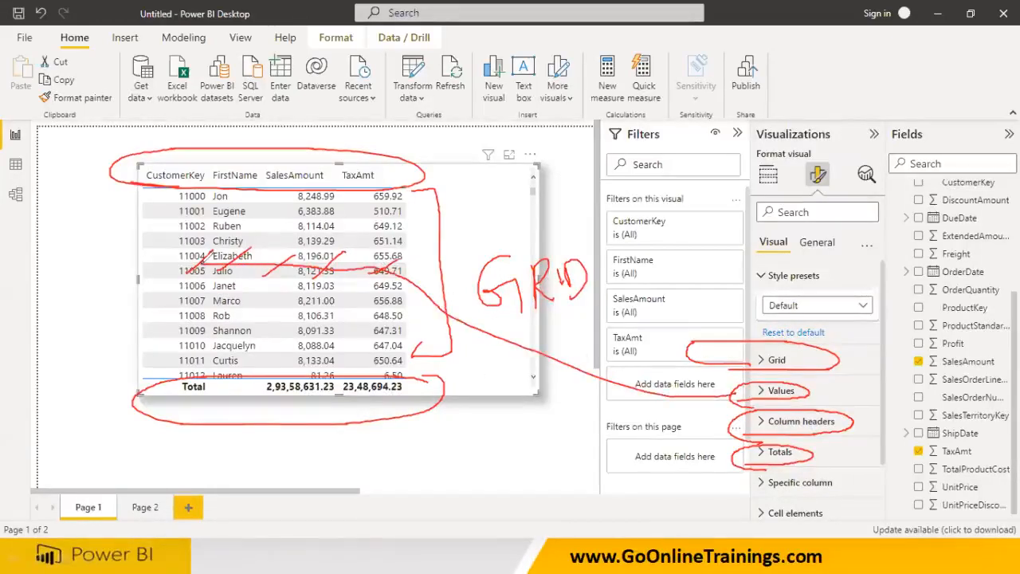
pyautogui.moveTo(209, 317); pyautogui.dragTo(262, 285)
pyautogui.moveTo(254, 321); pyautogui.dragTo(319, 302)
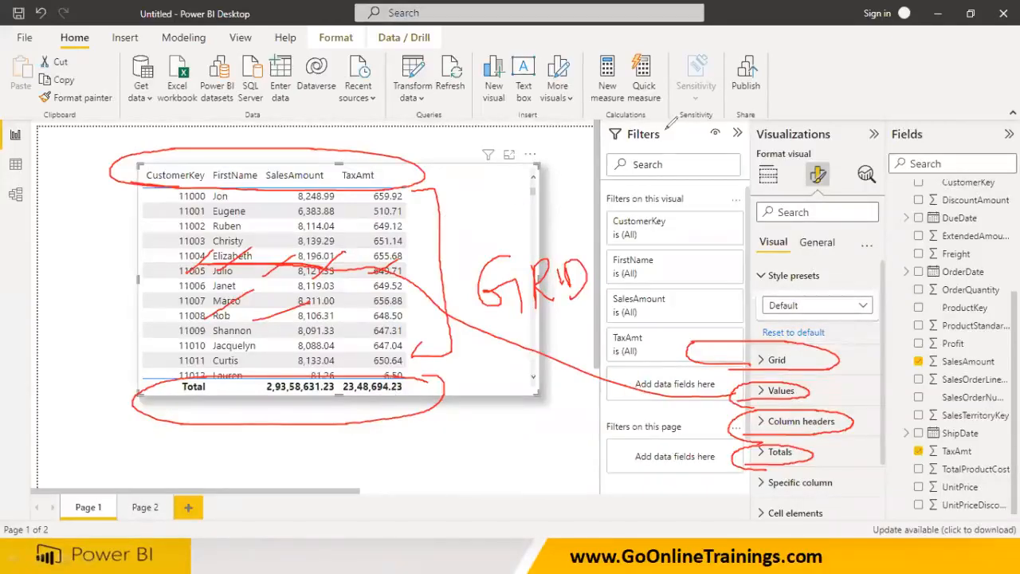
pyautogui.press('Escape')
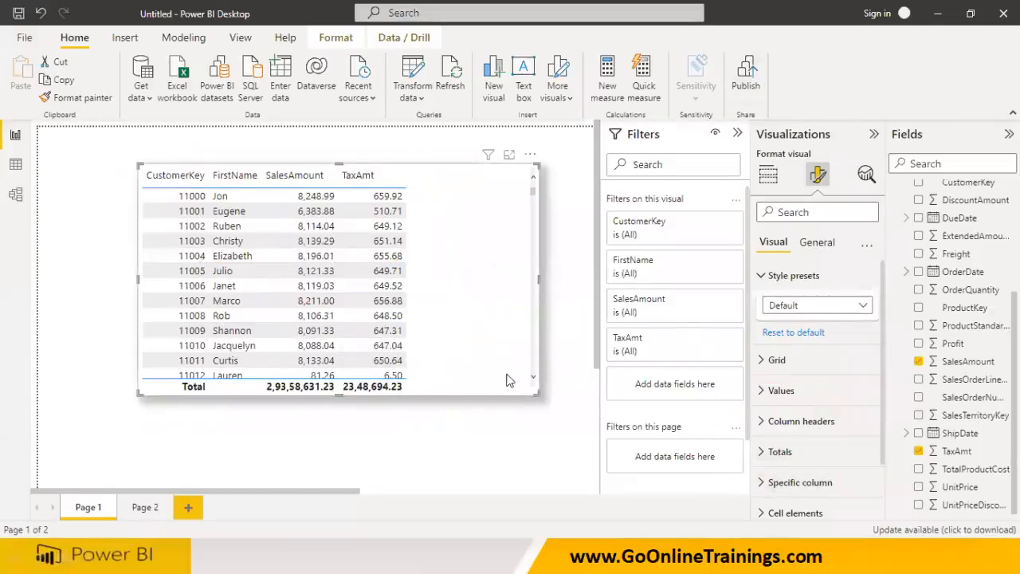
# Try font size 15 for the table's column headers, and set it to 13.
pyautogui.click(762, 423)
pyautogui.click(842, 451)
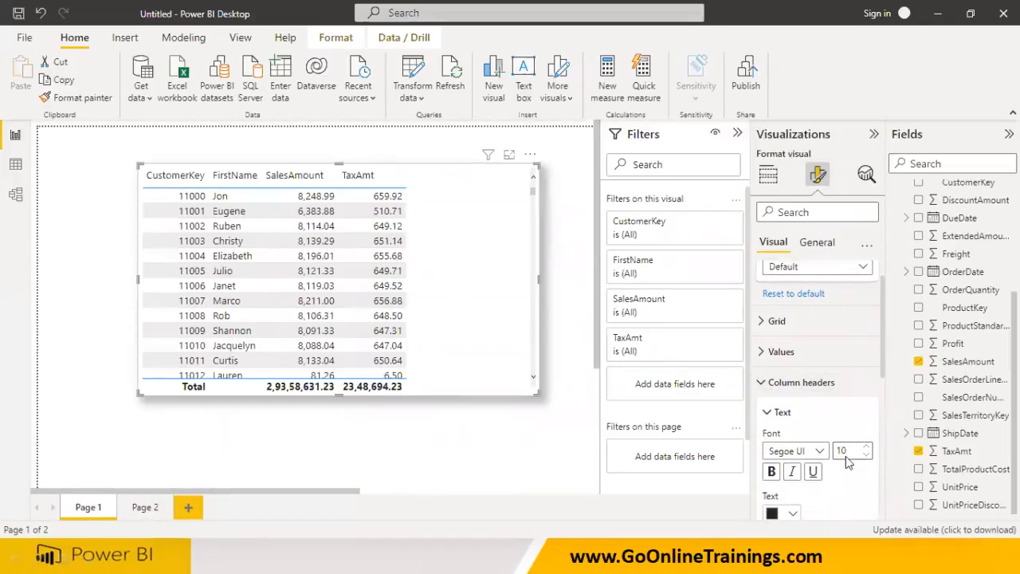
pyautogui.write('15')
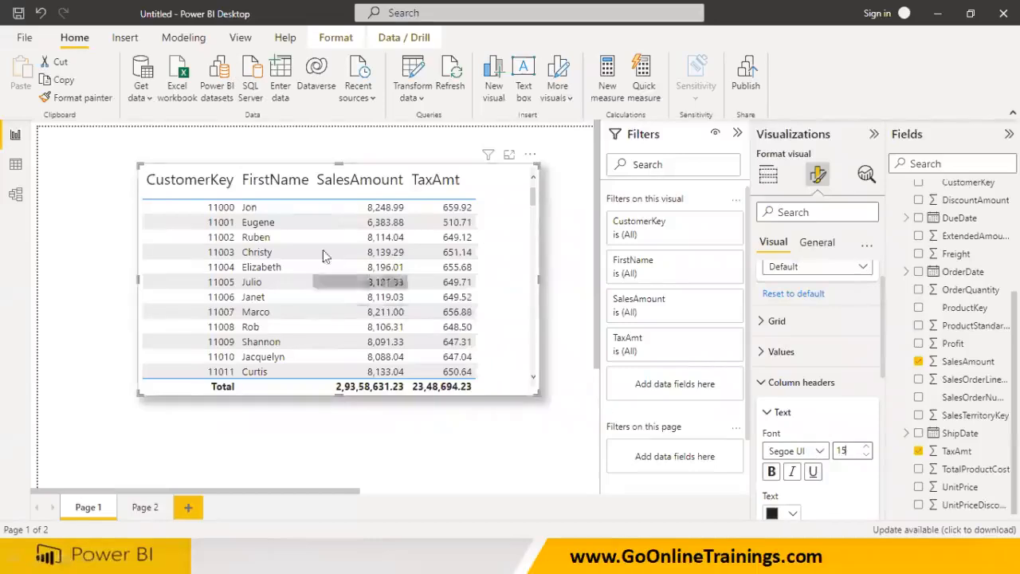
pyautogui.press('BackSpace')
pyautogui.write('3')
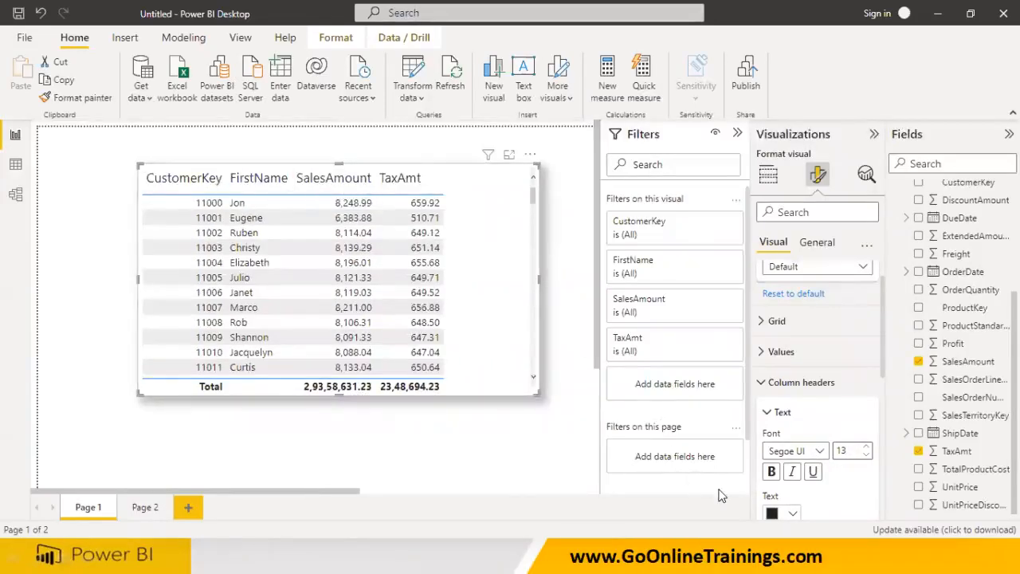
# Set the column headers' text color to red and make the text bold.
pyautogui.scroll(-1, 721, 494)
pyautogui.scroll(-2, 793, 510)
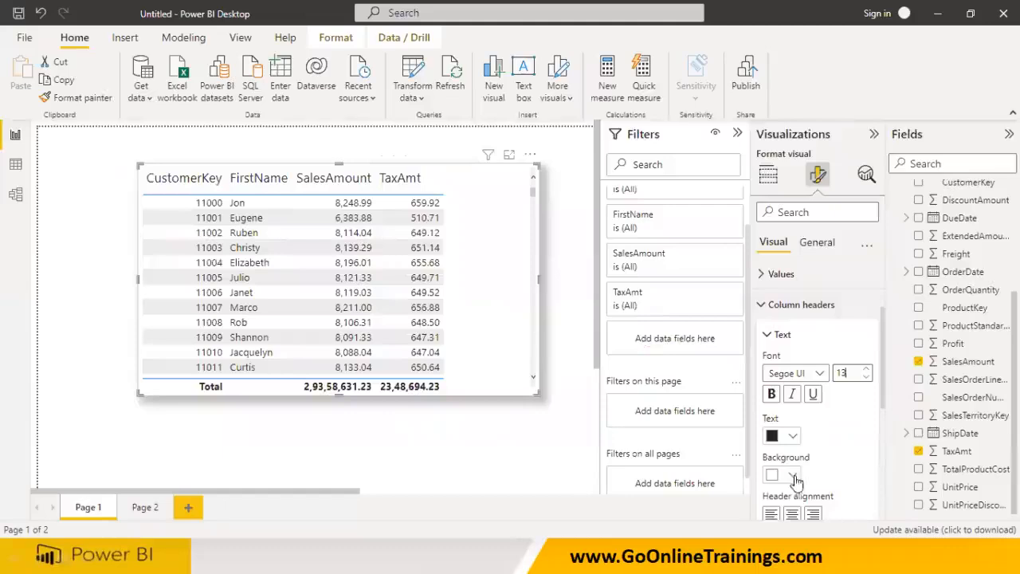
pyautogui.click(792, 436)
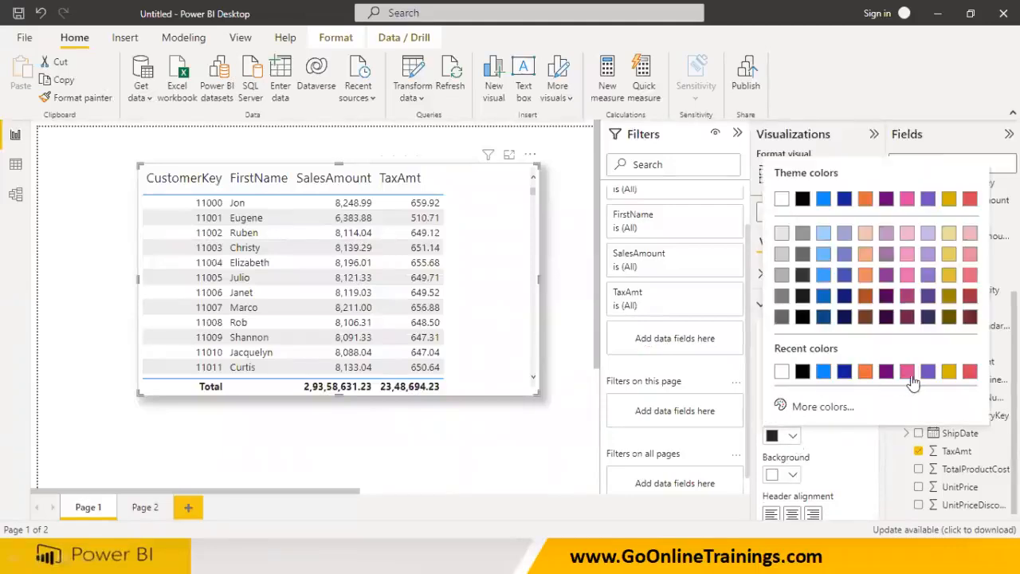
pyautogui.click(969, 372)
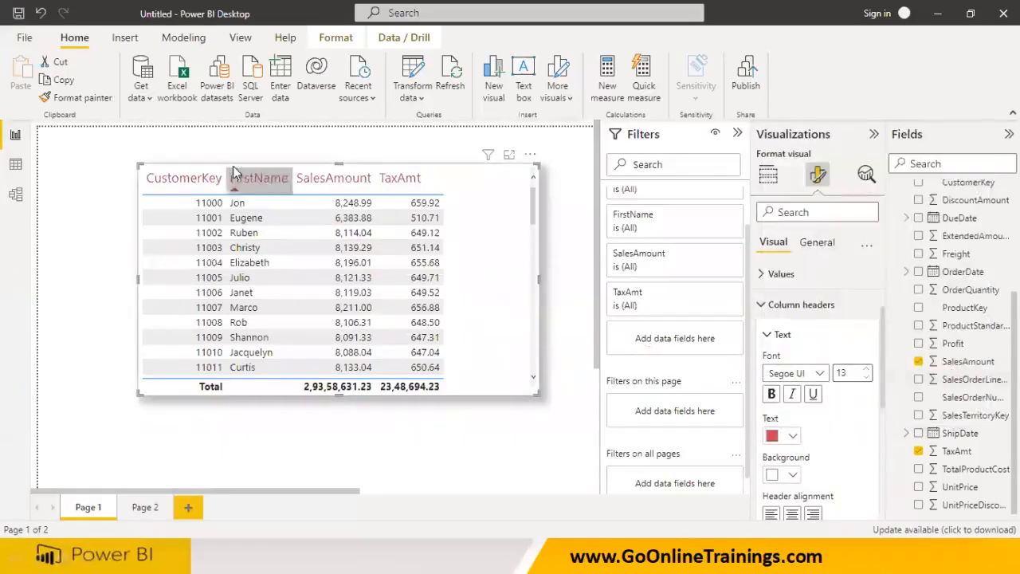
pyautogui.click(771, 394)
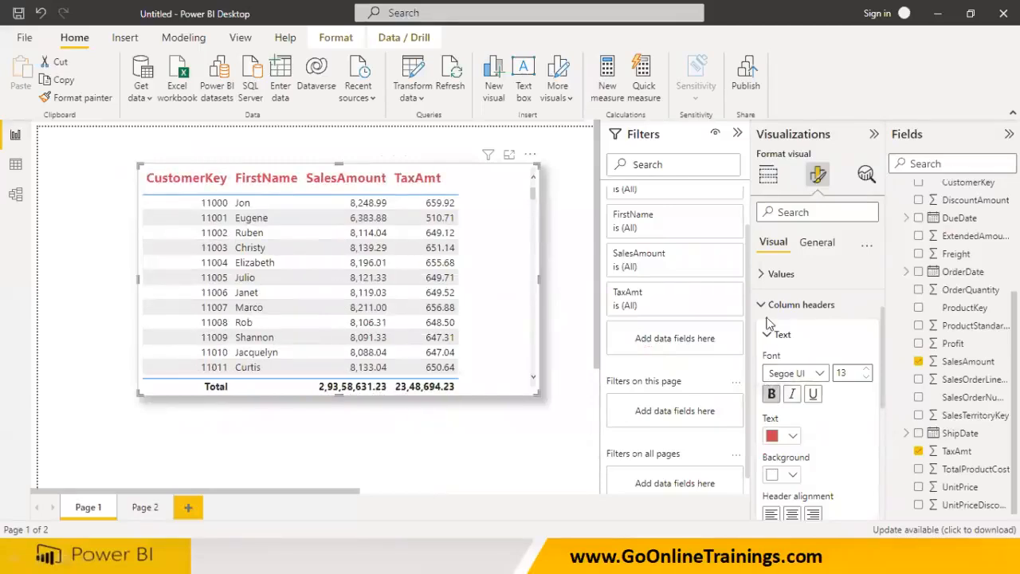
# Try center alignment for the column headers, and change it to left alignment.
pyautogui.scroll(-2, 816, 454)
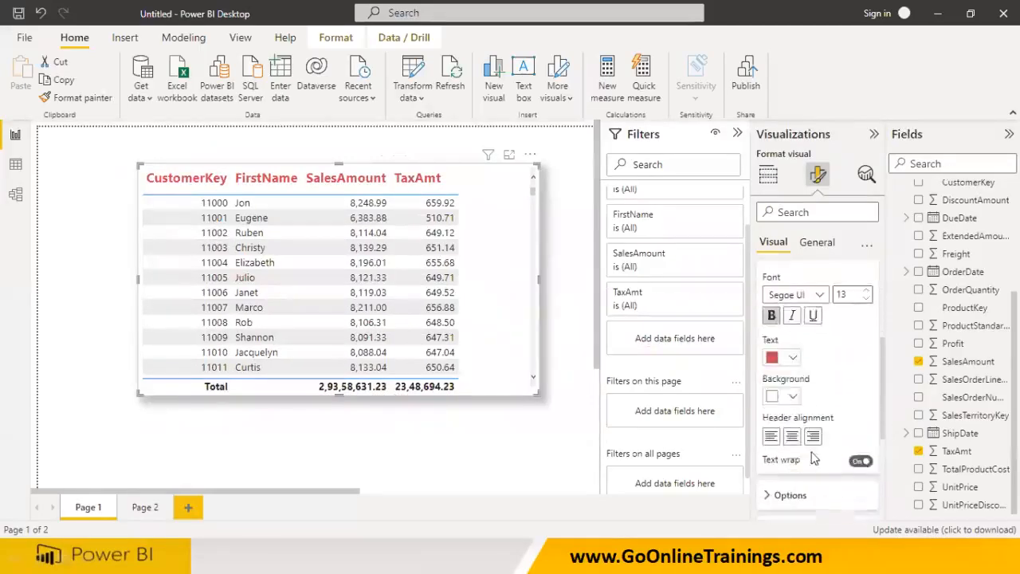
pyautogui.click(792, 437)
pyautogui.click(770, 437)
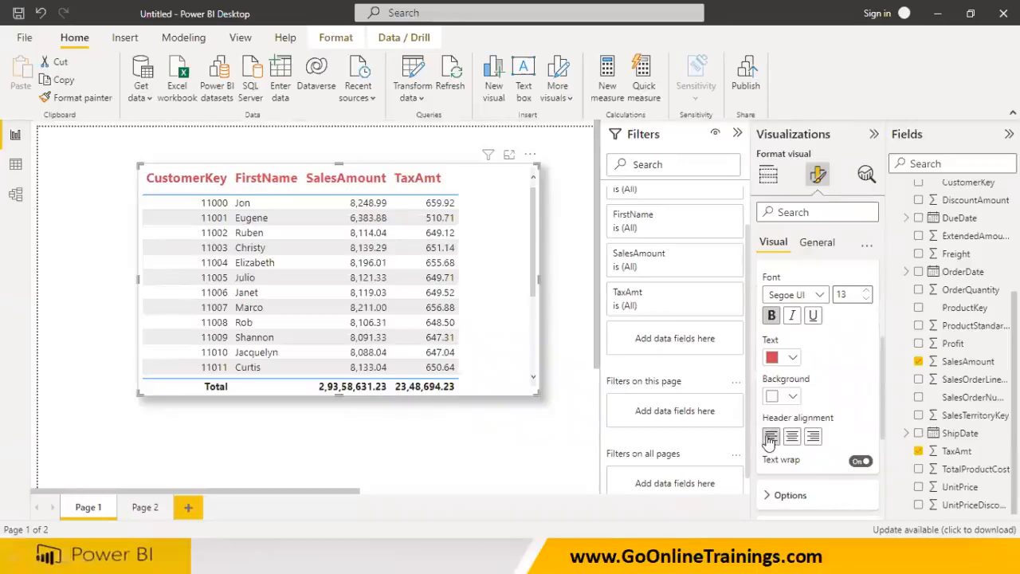
# Try right alignment for the column headers, and set the alignment back to left.
pyautogui.click(813, 437)
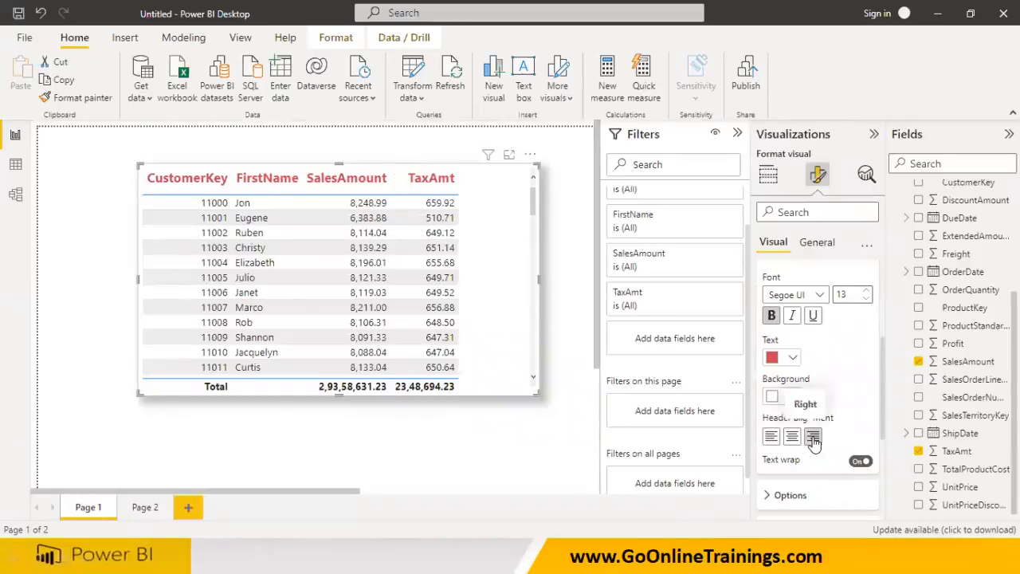
pyautogui.click(771, 438)
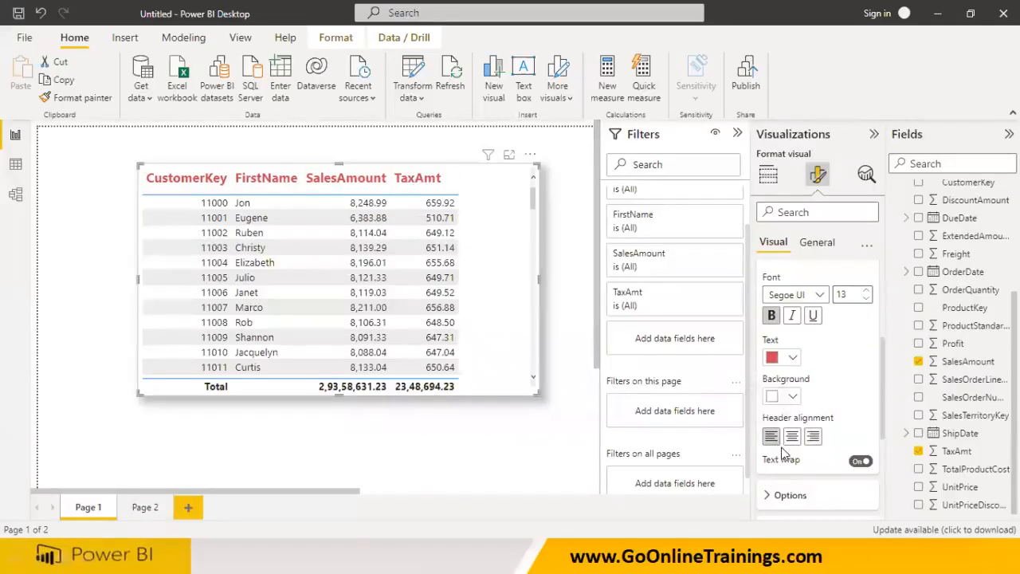
# Expand the column headers' Options and Border settings, and try the Top + bottom border outline.
pyautogui.scroll(-2, 784, 453)
pyautogui.click(766, 420)
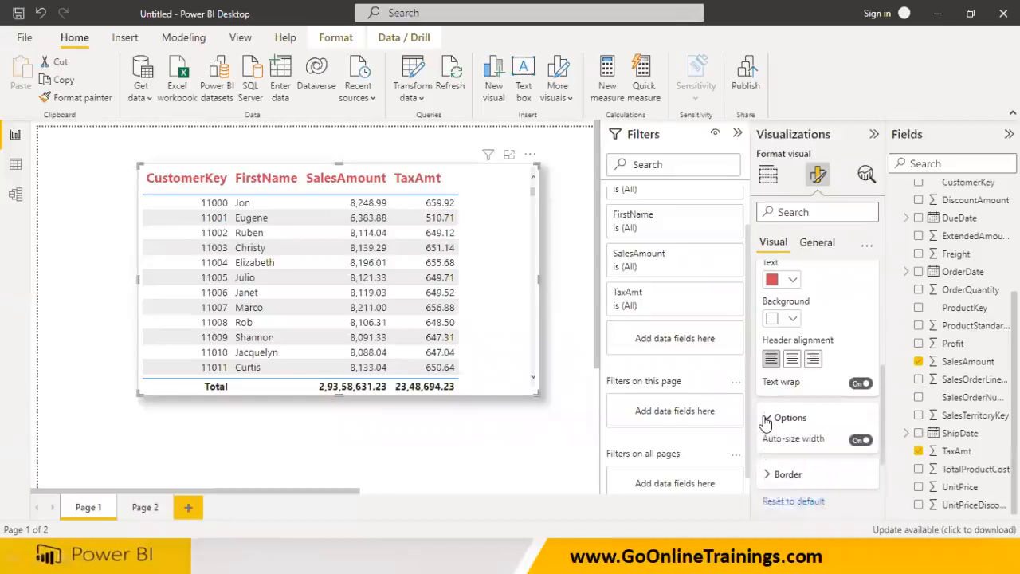
pyautogui.click(768, 475)
pyautogui.scroll(-2, 767, 478)
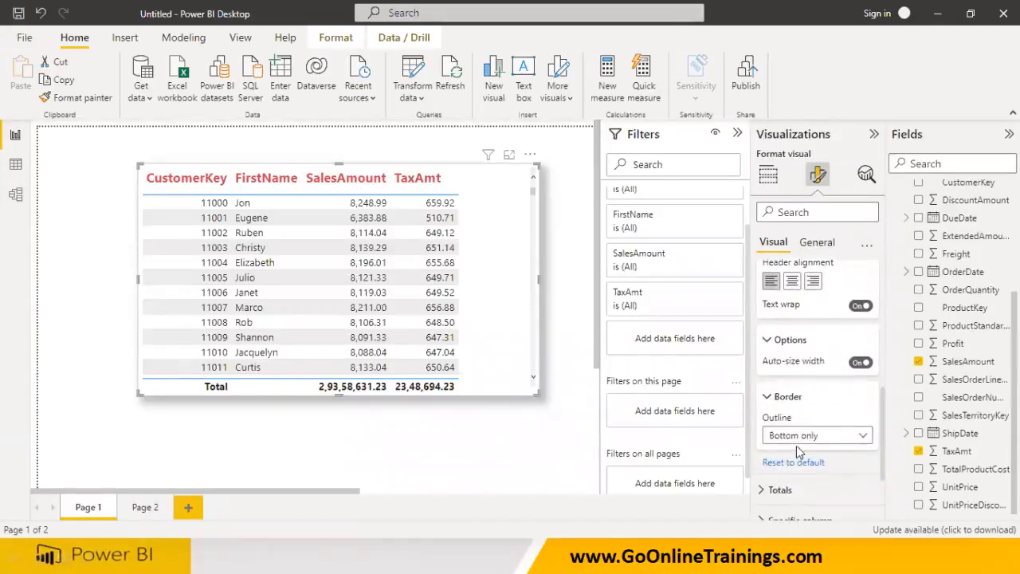
pyautogui.click(793, 439)
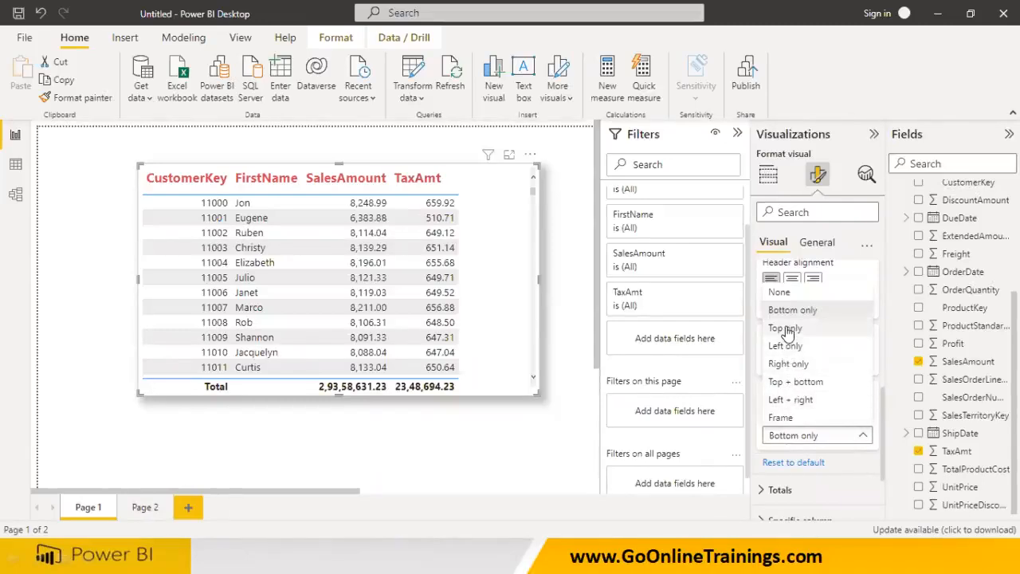
pyautogui.click(795, 385)
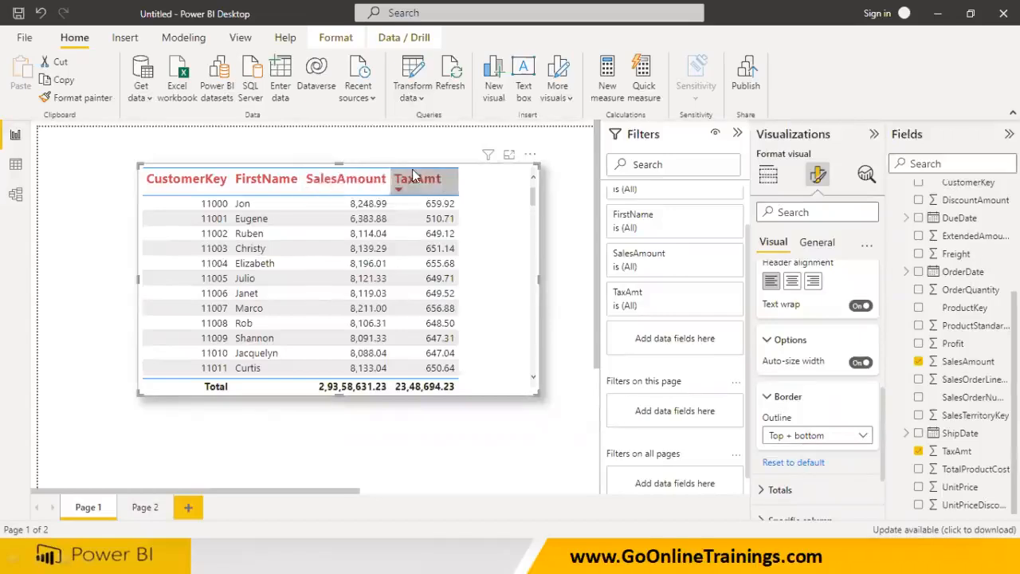
# Try the Frame outline for the column headers' border, followed by the Right only outline.
pyautogui.click(794, 436)
pyautogui.click(781, 417)
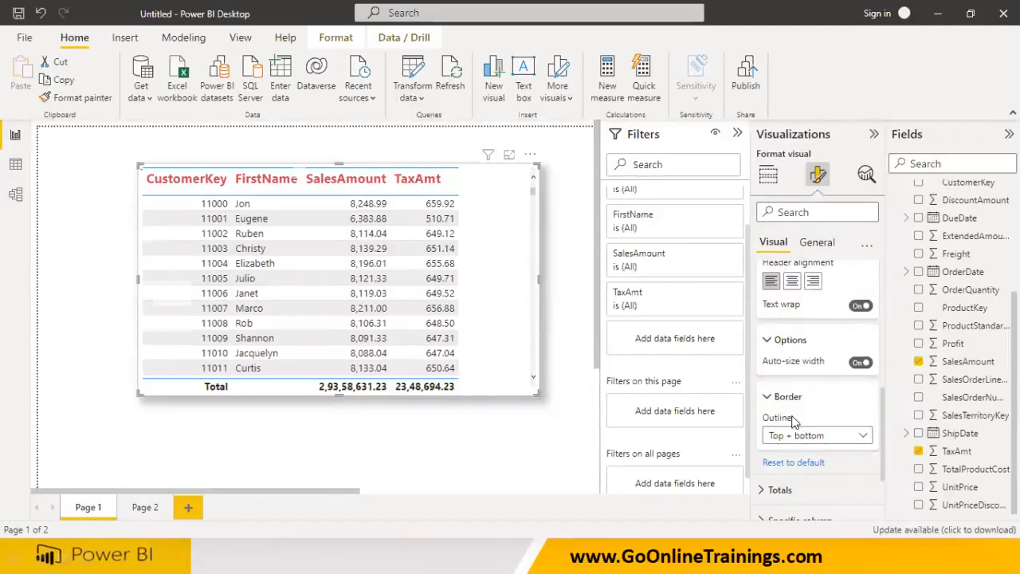
pyautogui.click(805, 441)
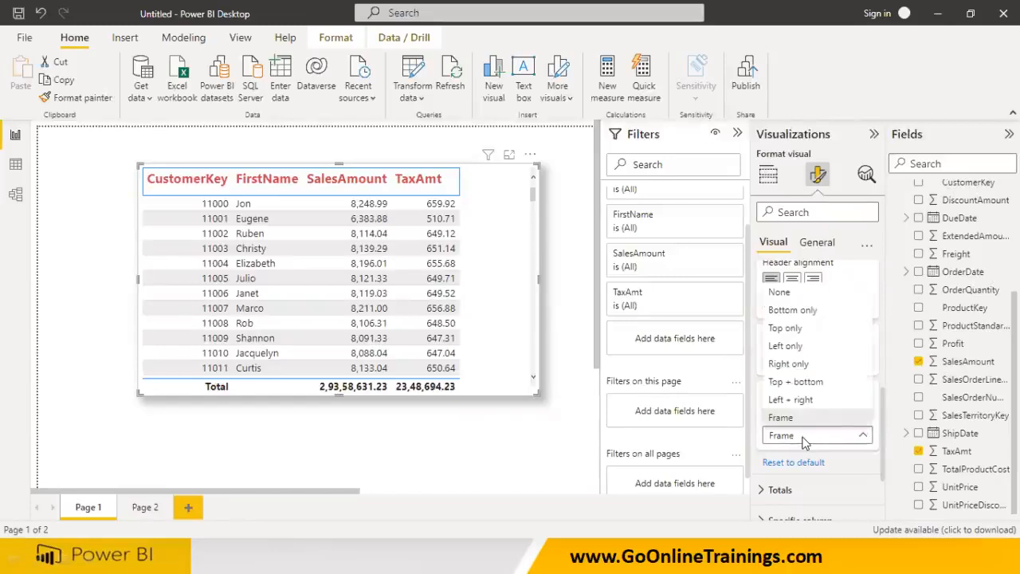
pyautogui.click(798, 364)
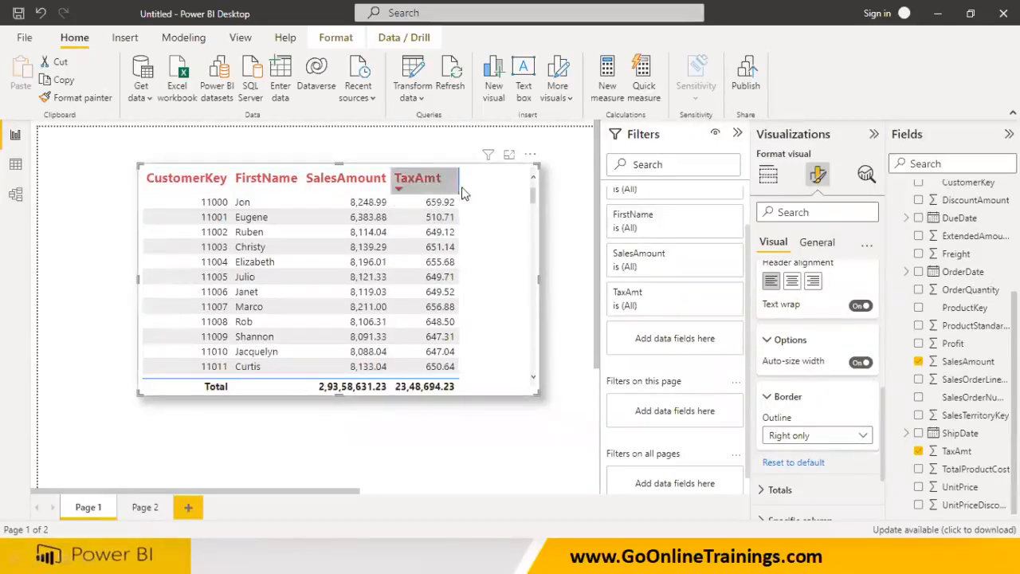
# Set the column headers' border outline back to Bottom only, and collapse the column header settings.
pyautogui.click(776, 438)
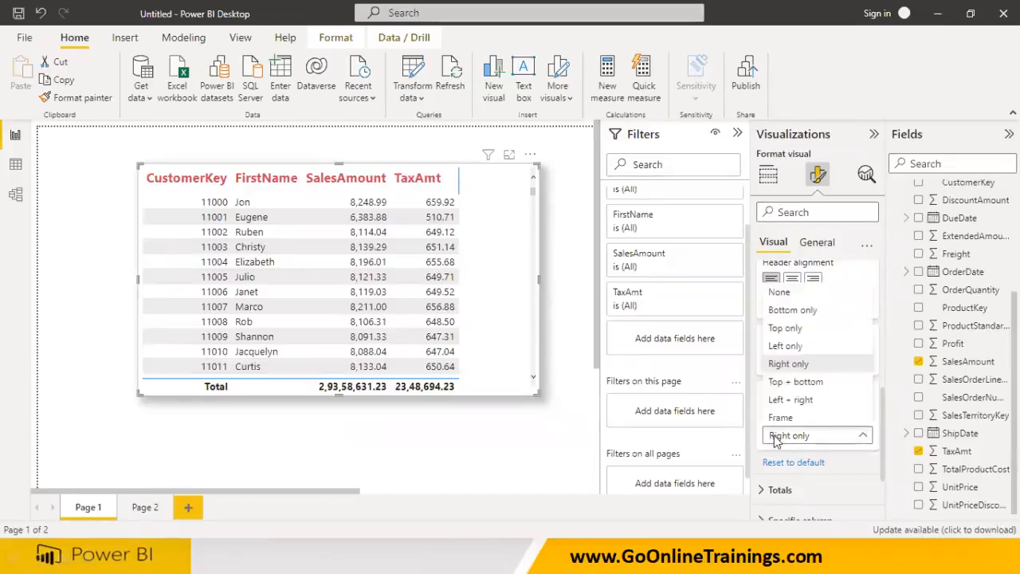
pyautogui.click(776, 312)
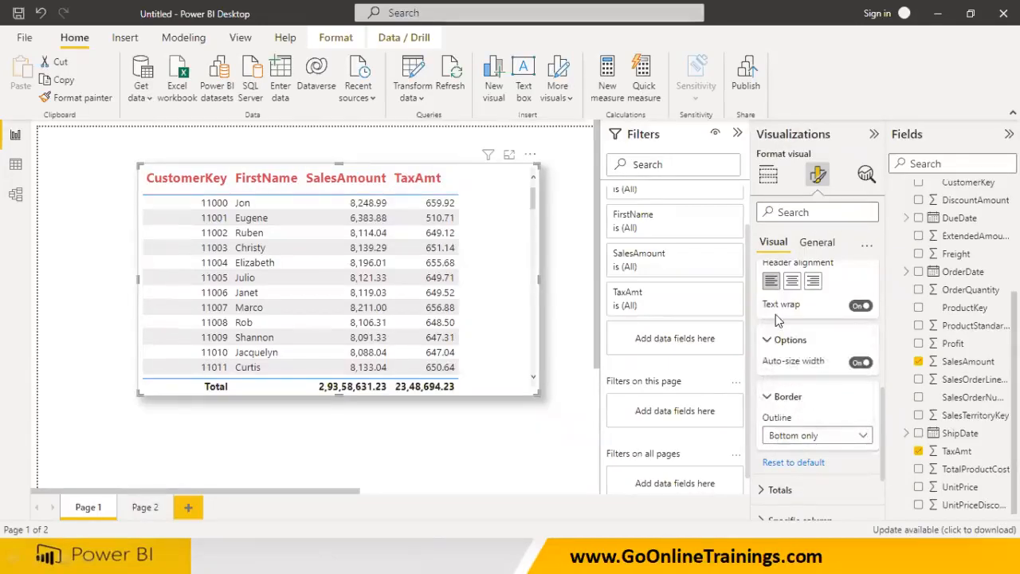
pyautogui.click(766, 396)
pyautogui.click(767, 340)
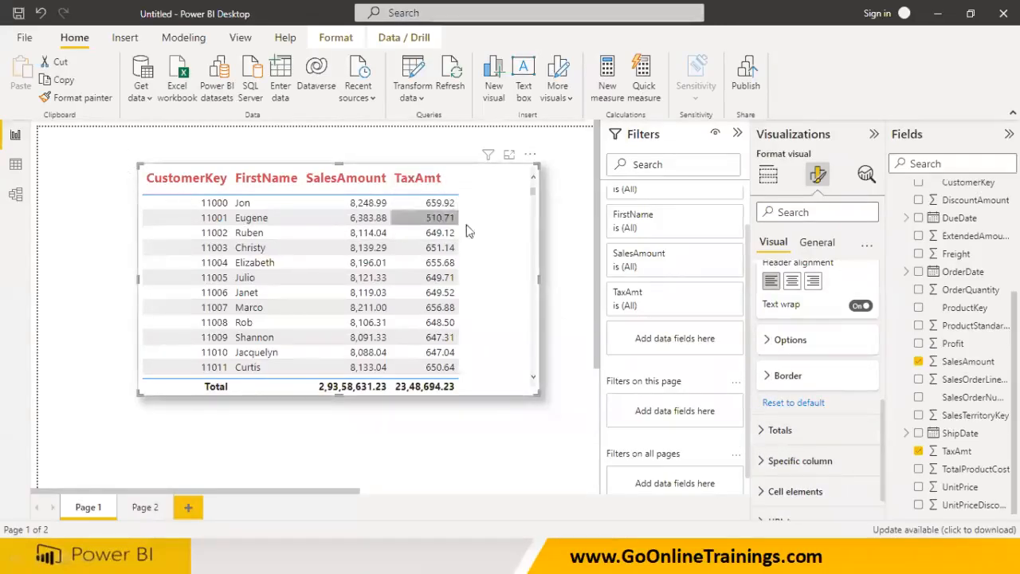
pyautogui.scroll(10, 755, 335)
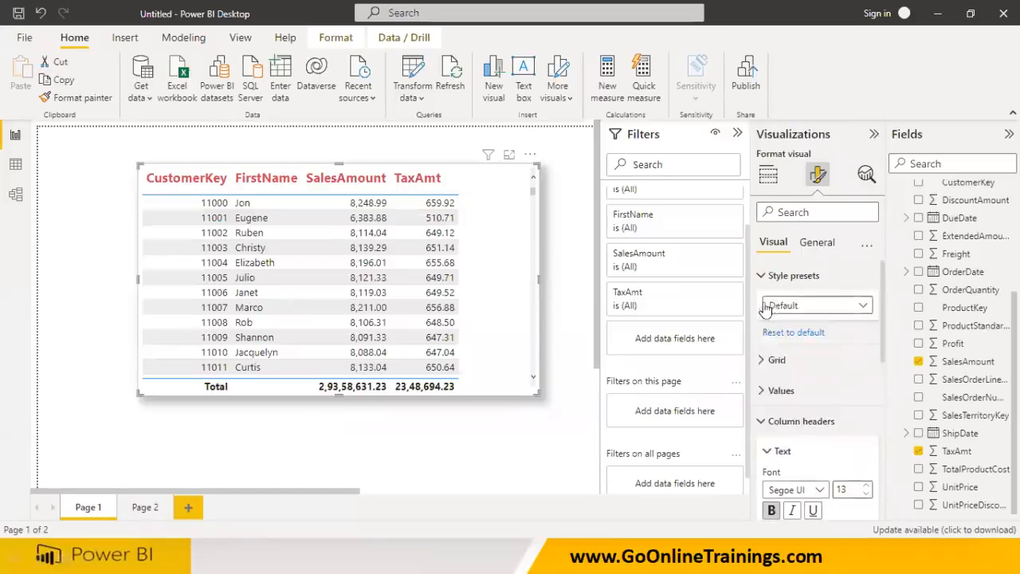
pyautogui.click(758, 422)
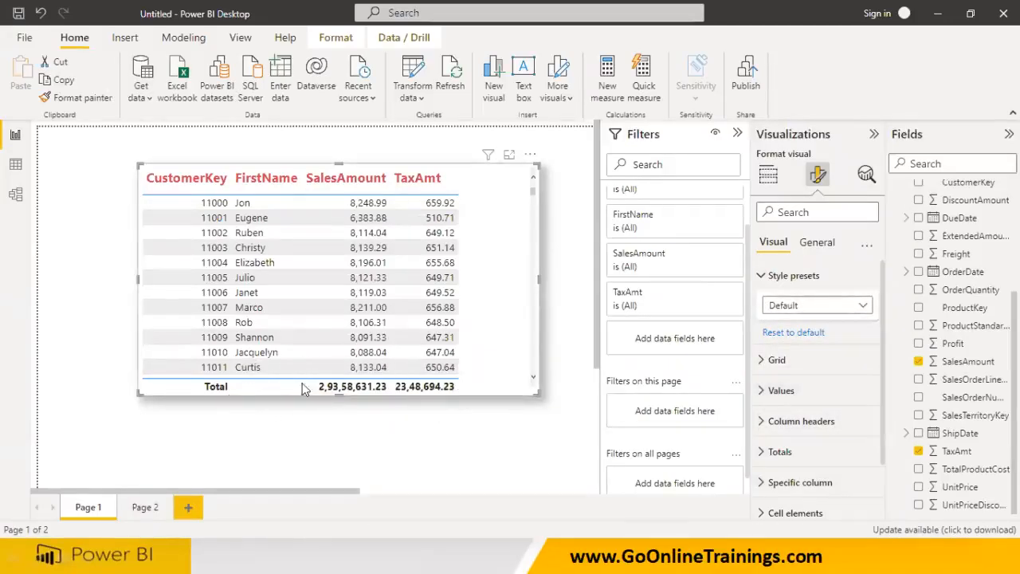
# Expand the table's Totals settings, try switching the totals row off, and switch it back on.
pyautogui.click(764, 456)
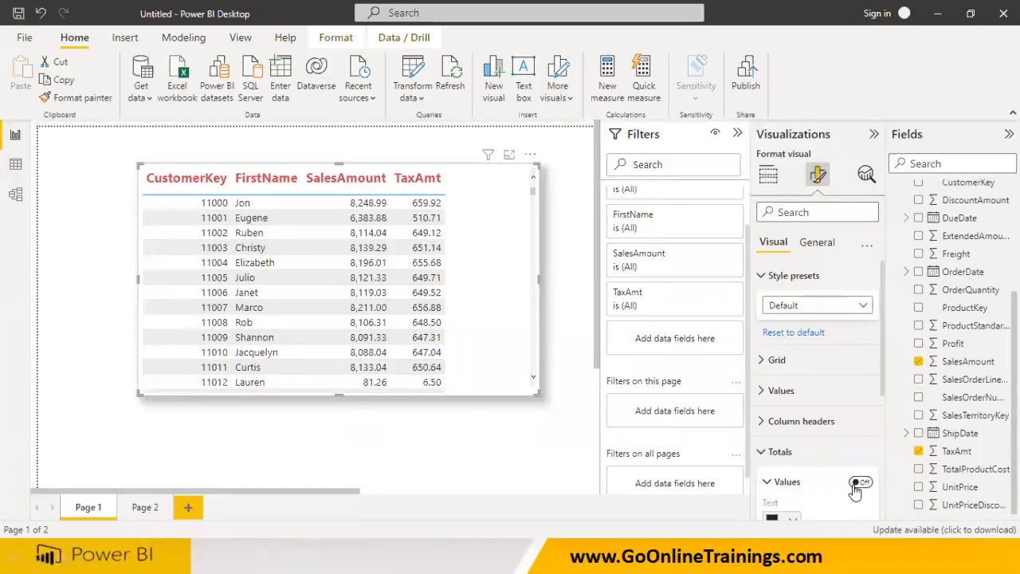
pyautogui.scroll(-3, 841, 486)
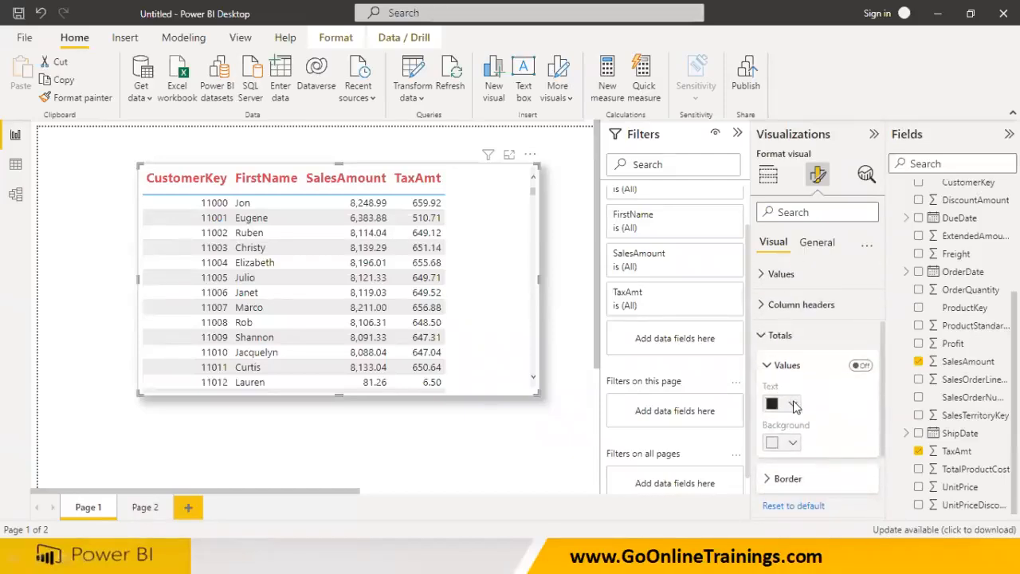
pyautogui.click(860, 366)
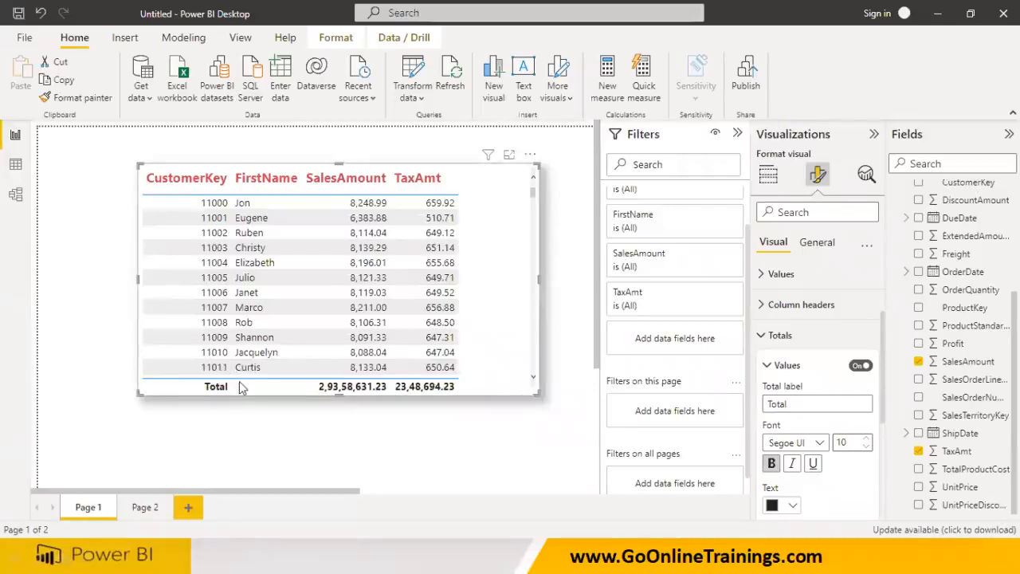
# Change the label of the table's totals row to "Grand Totals".
pyautogui.moveTo(802, 404); pyautogui.dragTo(723, 413)
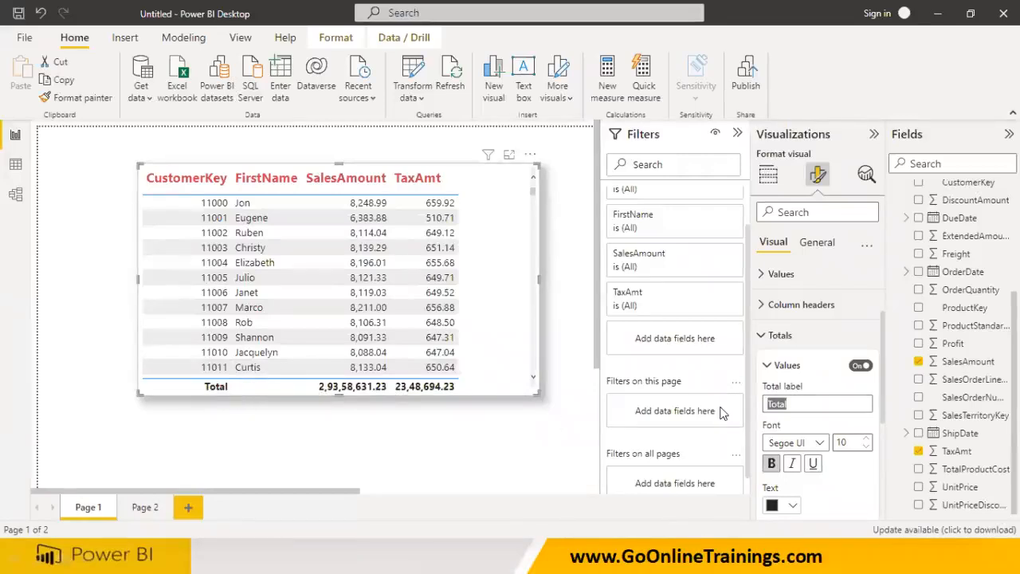
pyautogui.write('Grand Ttals')
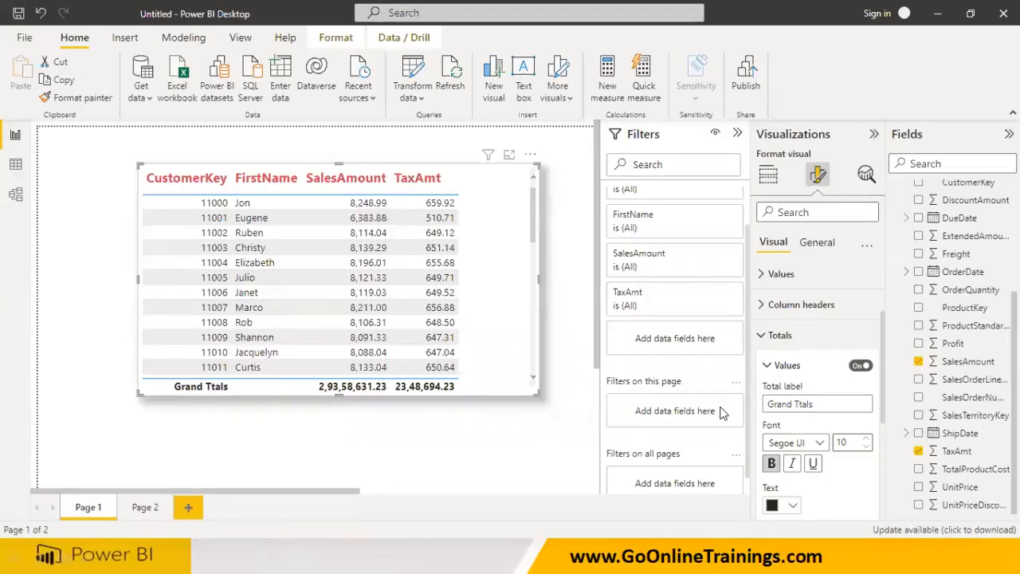
pyautogui.moveTo(807, 403); pyautogui.dragTo(725, 411)
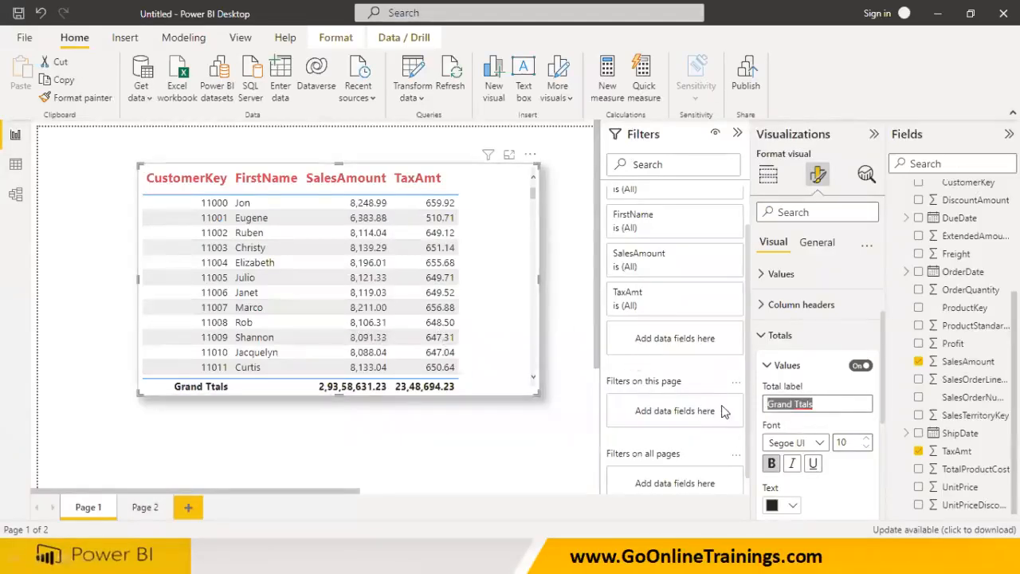
pyautogui.click(824, 405)
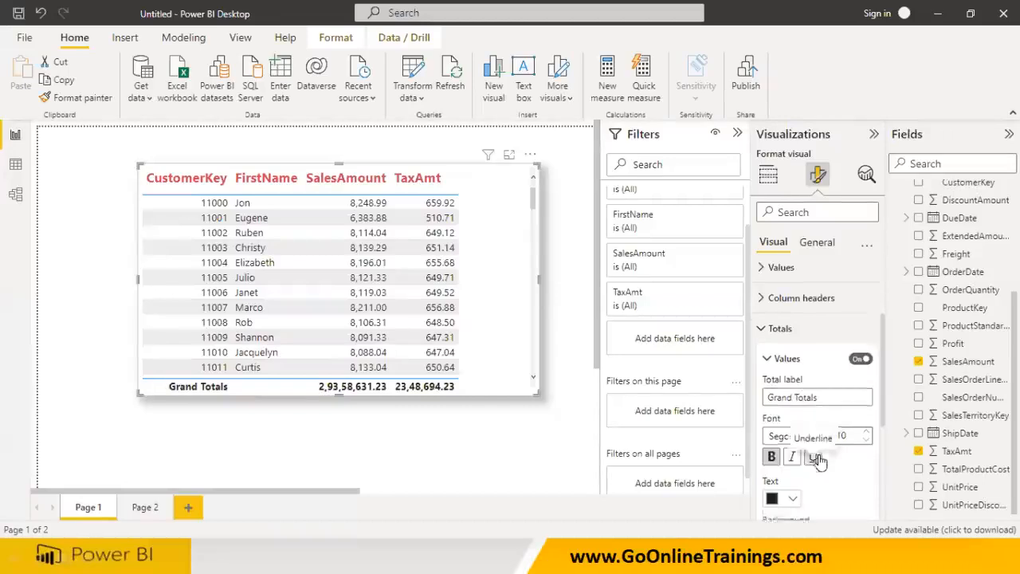
# Set the text color of the totals row to red.
pyautogui.scroll(-1, 807, 450)
pyautogui.click(793, 428)
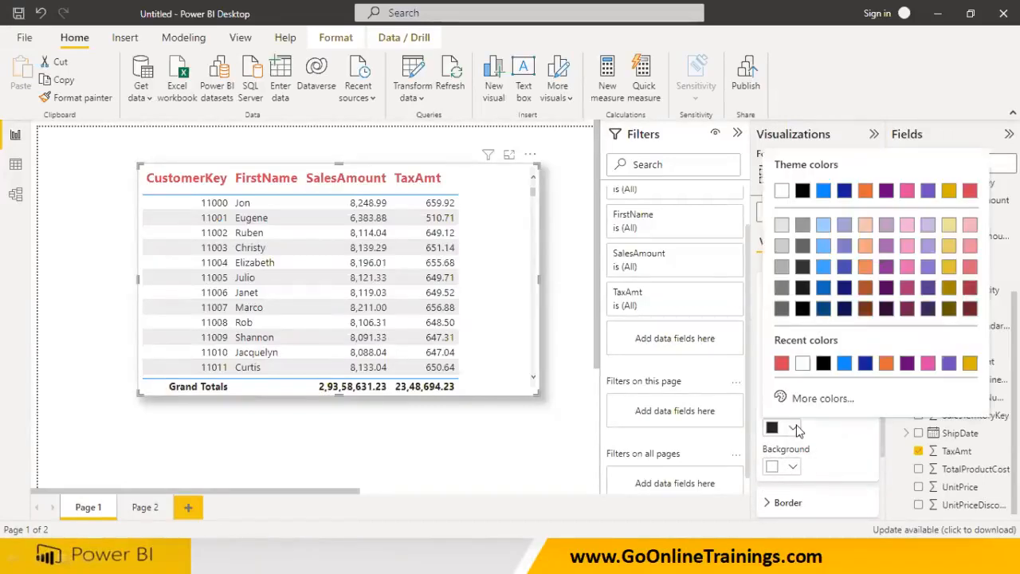
pyautogui.click(782, 362)
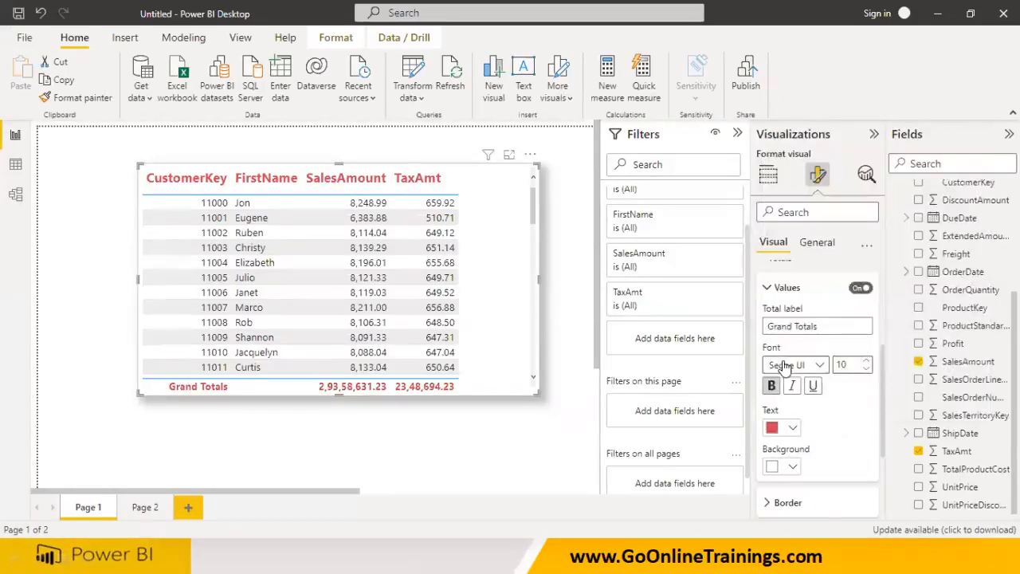
# Try a blue background color for the totals row.
pyautogui.scroll(-1, 785, 366)
pyautogui.click(792, 429)
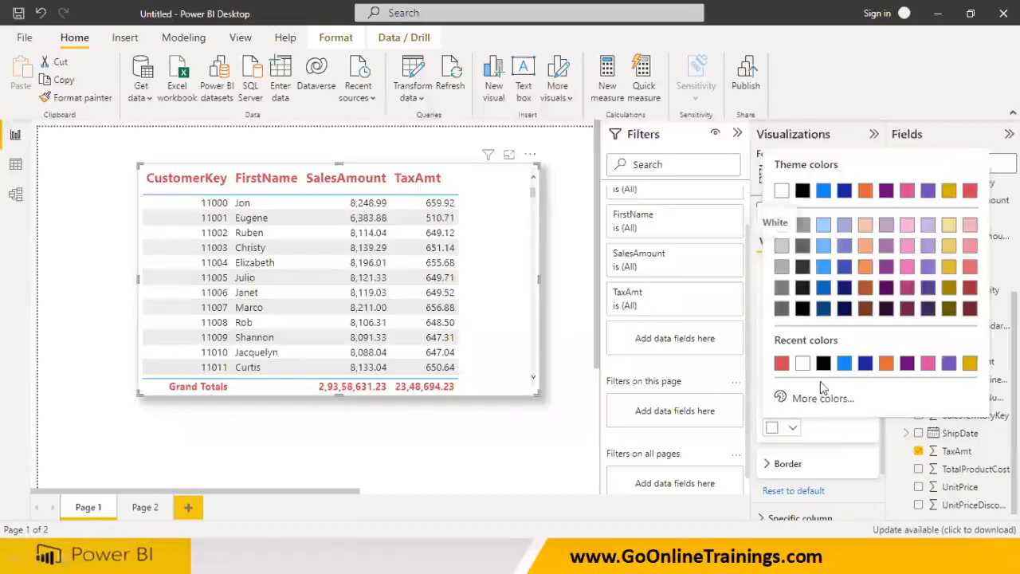
pyautogui.click(843, 364)
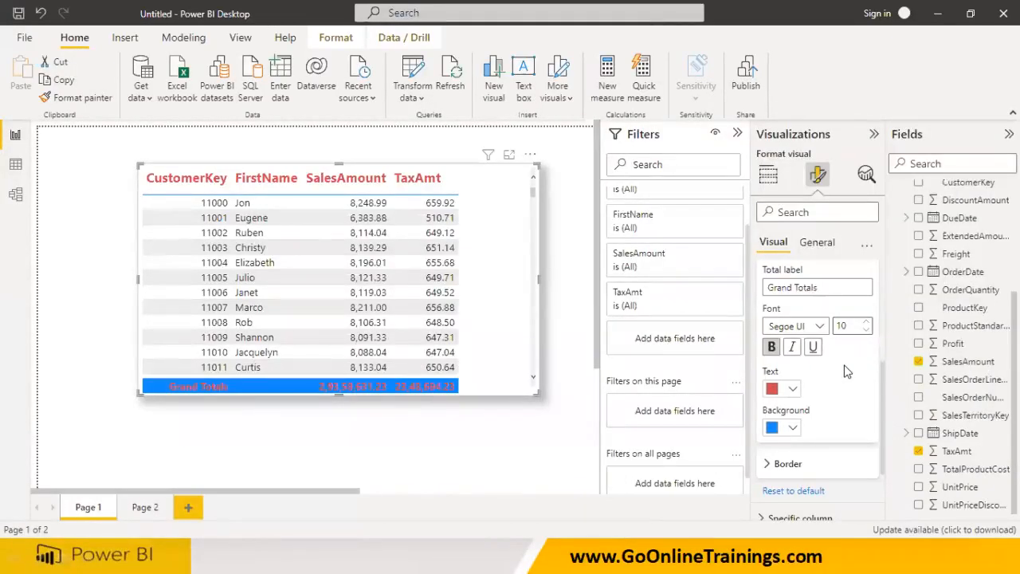
# Expand the Border settings of the totals row and try the Left + right outline.
pyautogui.click(771, 464)
pyautogui.scroll(-1, 776, 467)
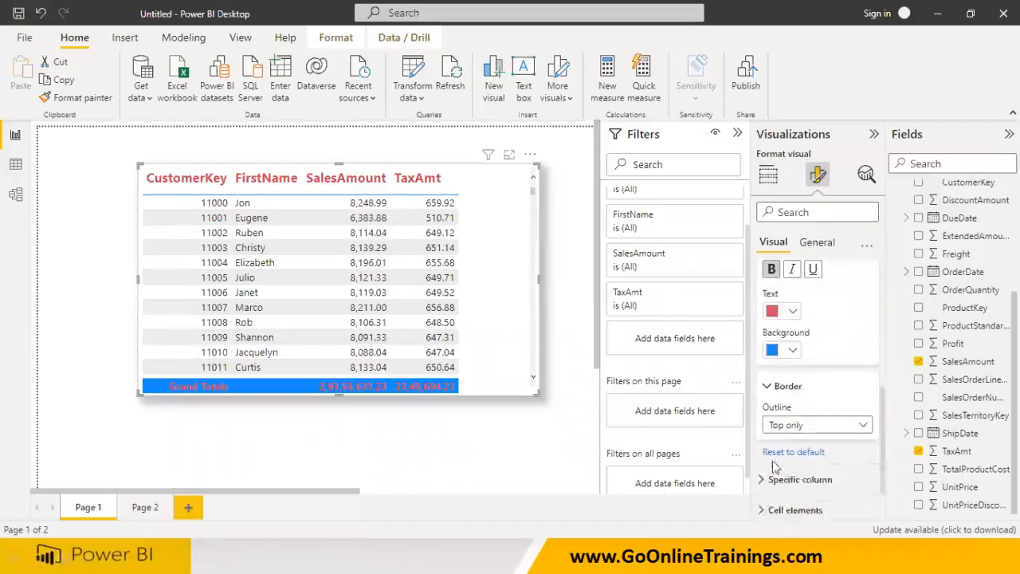
pyautogui.click(801, 426)
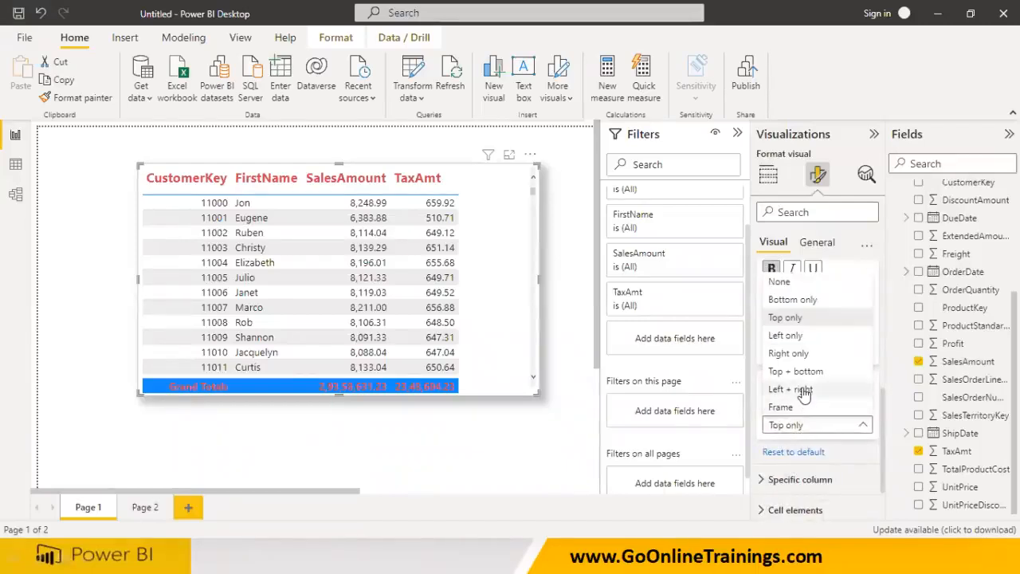
pyautogui.click(803, 390)
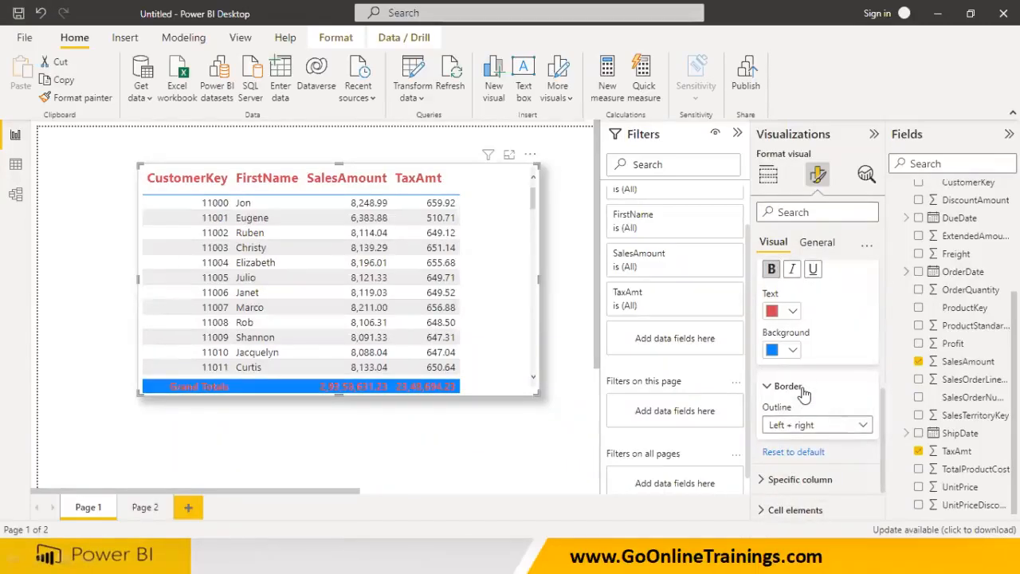
# Set the totals row's background back to white and its border outline to Top + bottom.
pyautogui.click(791, 351)
pyautogui.click(824, 286)
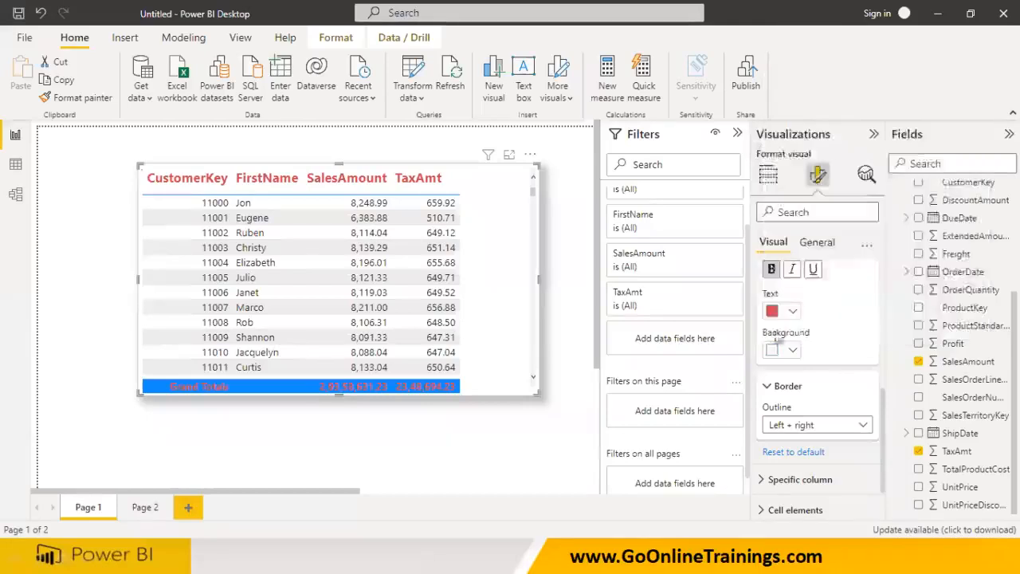
pyautogui.click(819, 426)
pyautogui.click(816, 379)
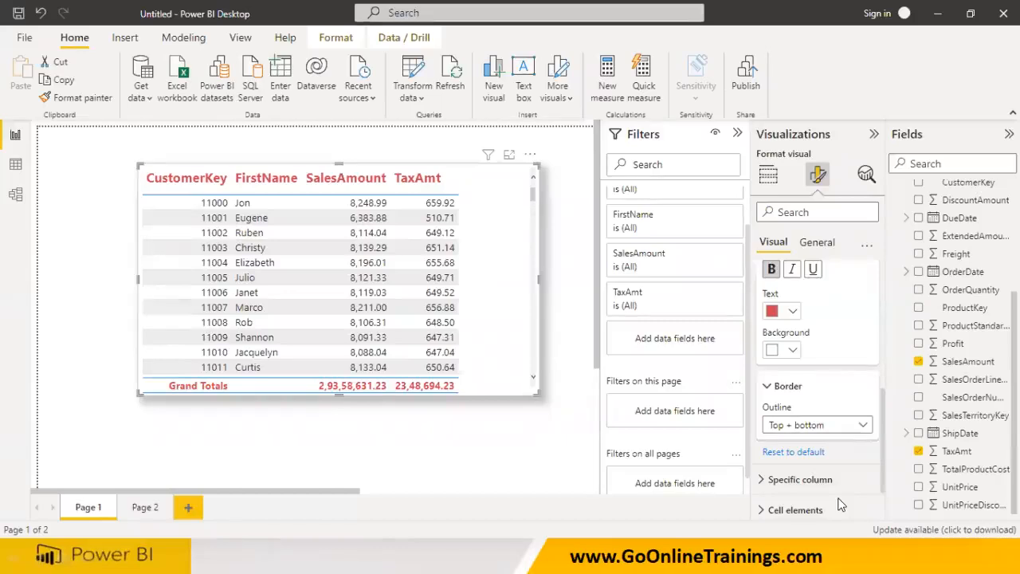
# Examine the table's Specific column settings and the Cell elements options for background color, font color, icons and web URL.
pyautogui.click(761, 481)
pyautogui.scroll(-3, 797, 478)
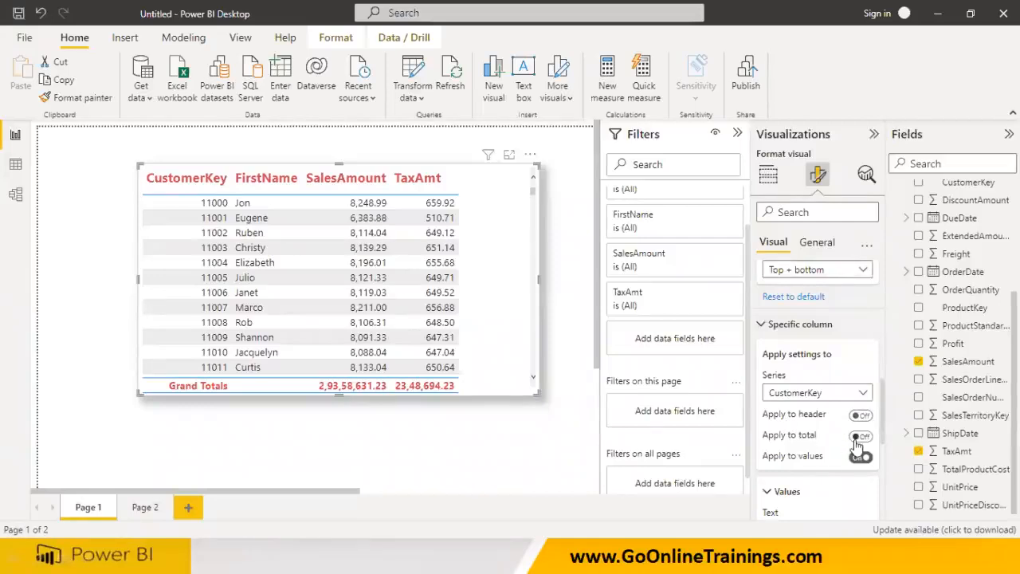
pyautogui.click(761, 325)
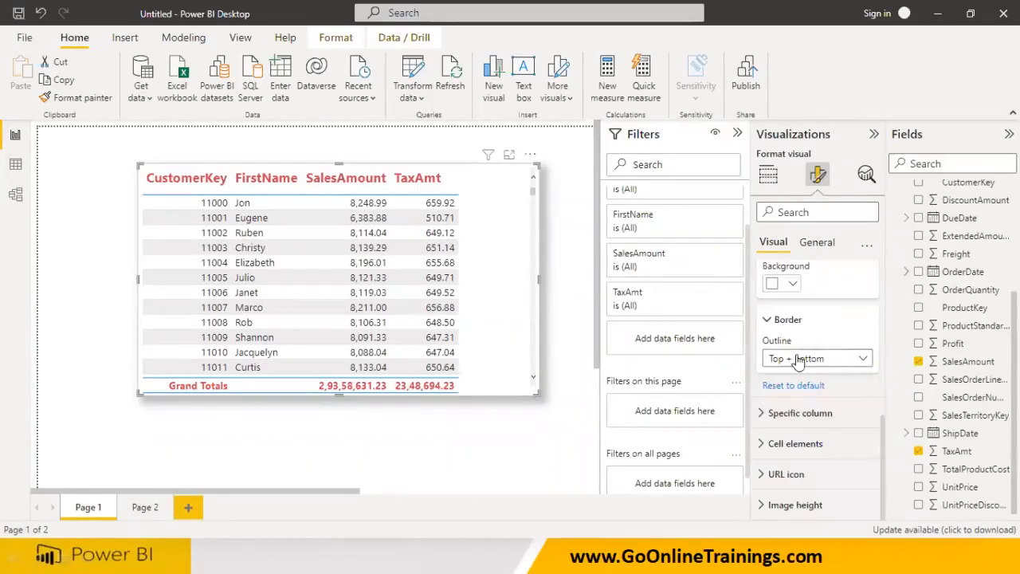
pyautogui.click(767, 444)
pyautogui.scroll(-2, 765, 452)
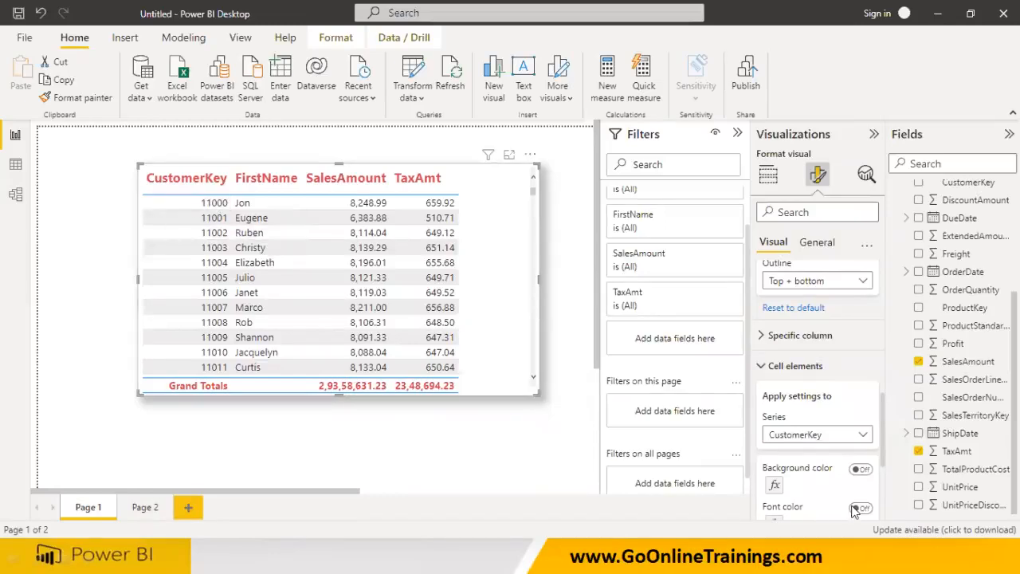
pyautogui.scroll(-5, 854, 510)
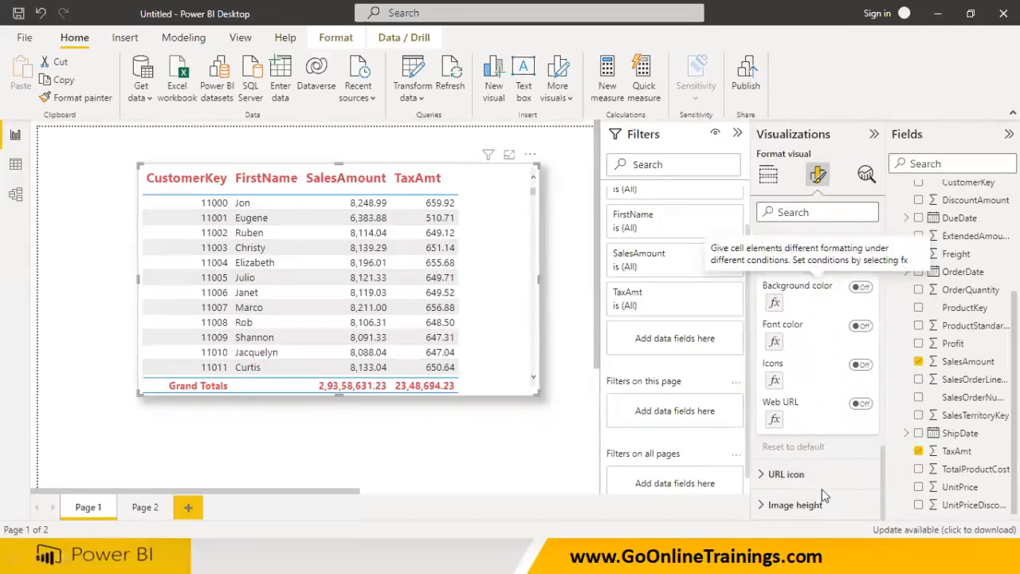
pyautogui.scroll(10, 811, 509)
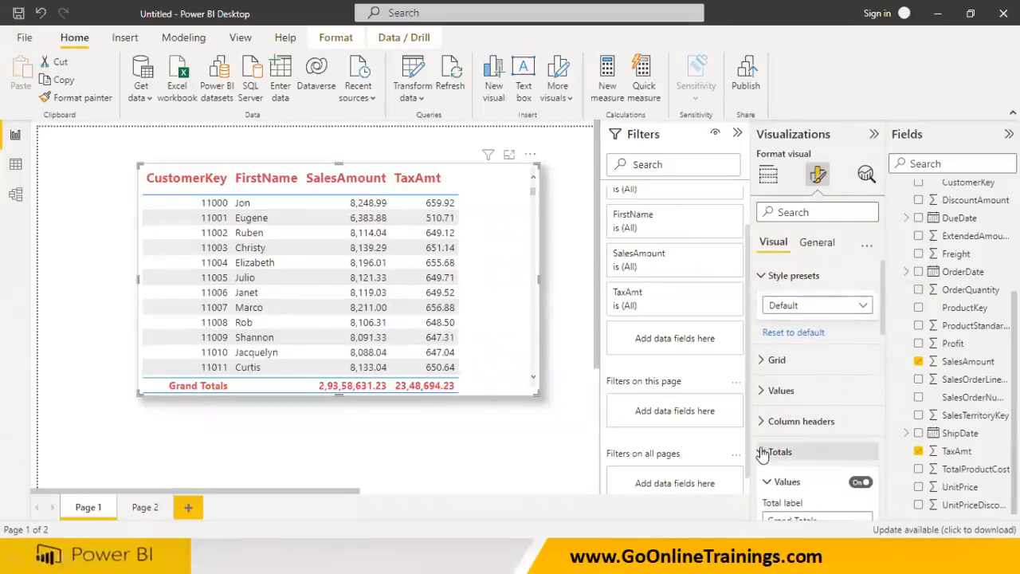
# Expand the table's Grid settings and set the horizontal gridlines' color to blue.
pyautogui.click(765, 452)
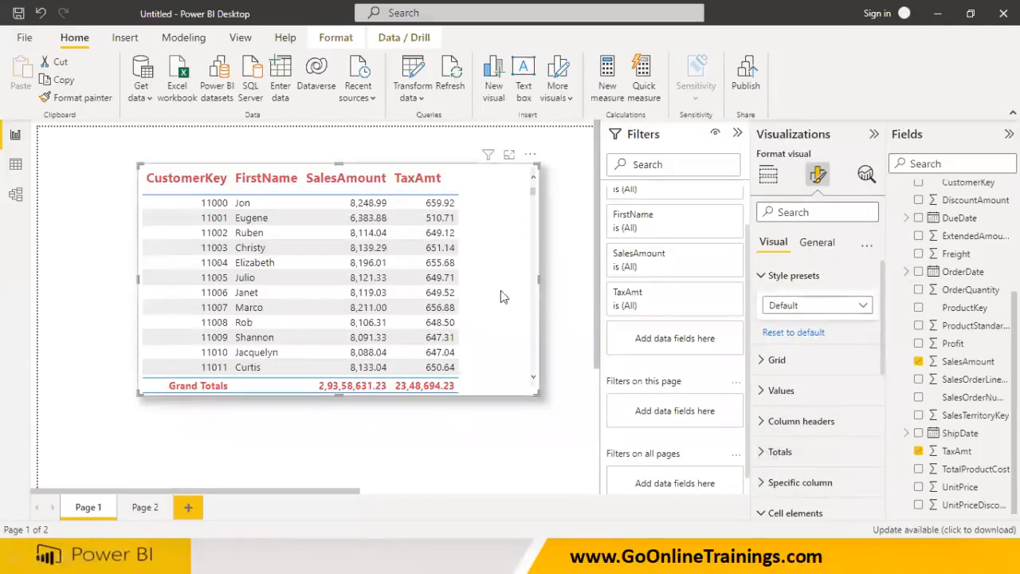
pyautogui.click(762, 275)
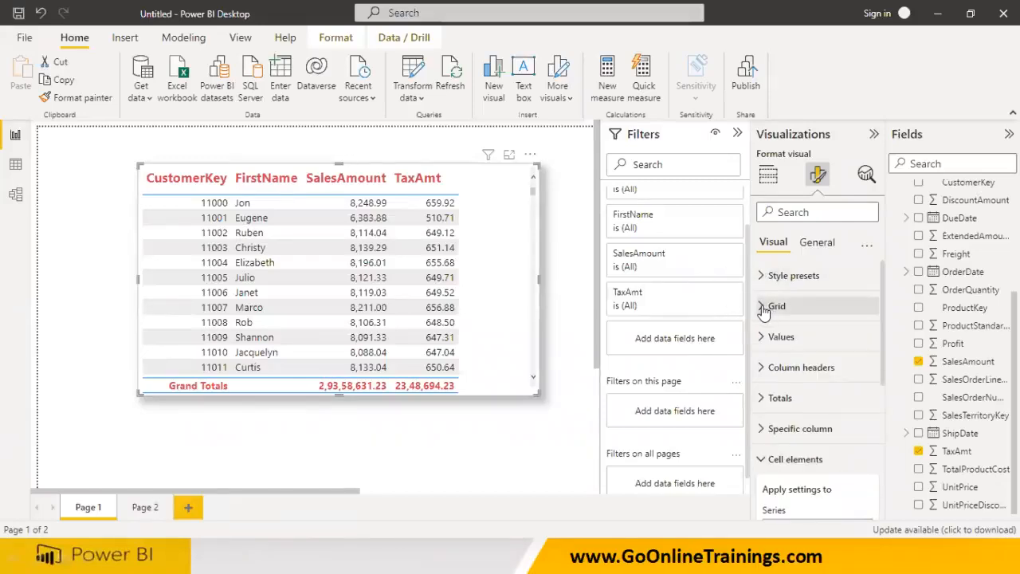
pyautogui.click(763, 308)
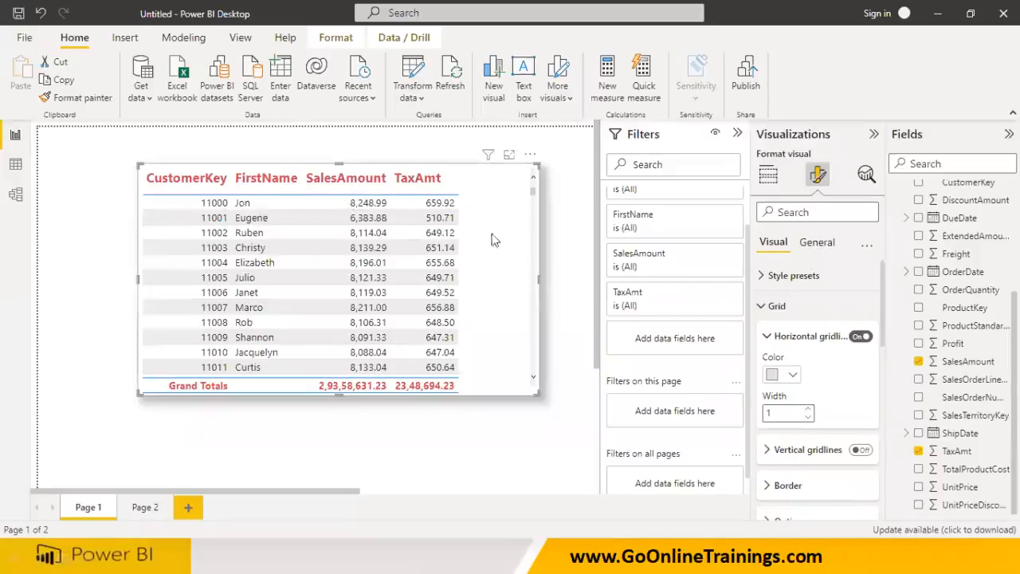
pyautogui.click(792, 375)
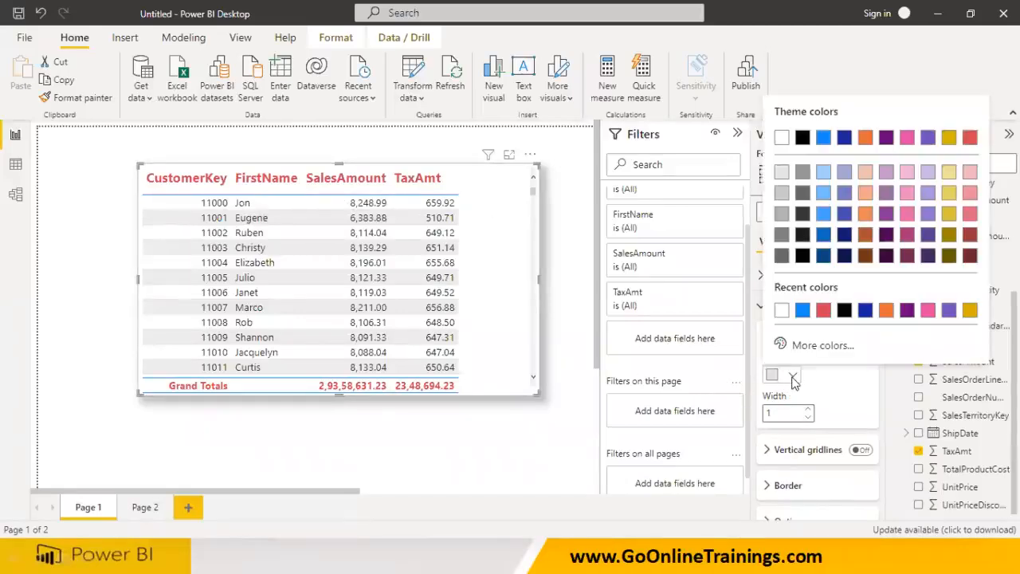
pyautogui.click(801, 315)
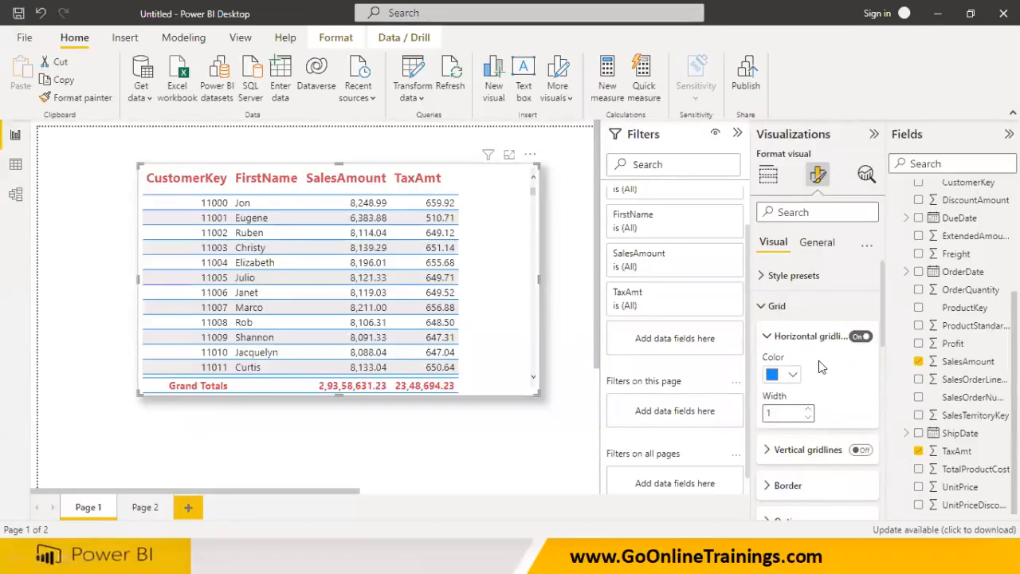
# Turn on the table's vertical gridlines and color them red.
pyautogui.click(861, 450)
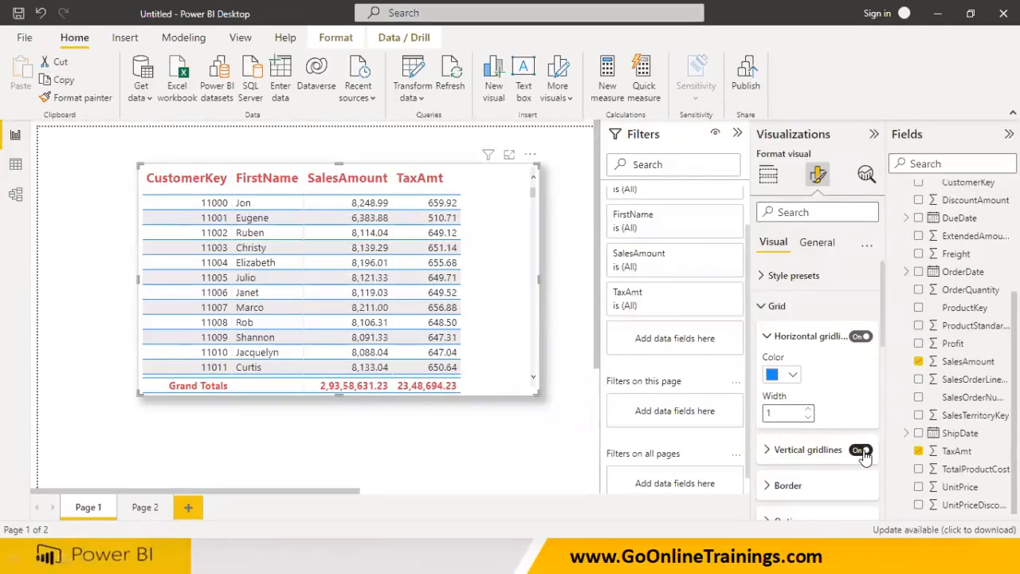
pyautogui.scroll(-1, 863, 451)
pyautogui.click(768, 410)
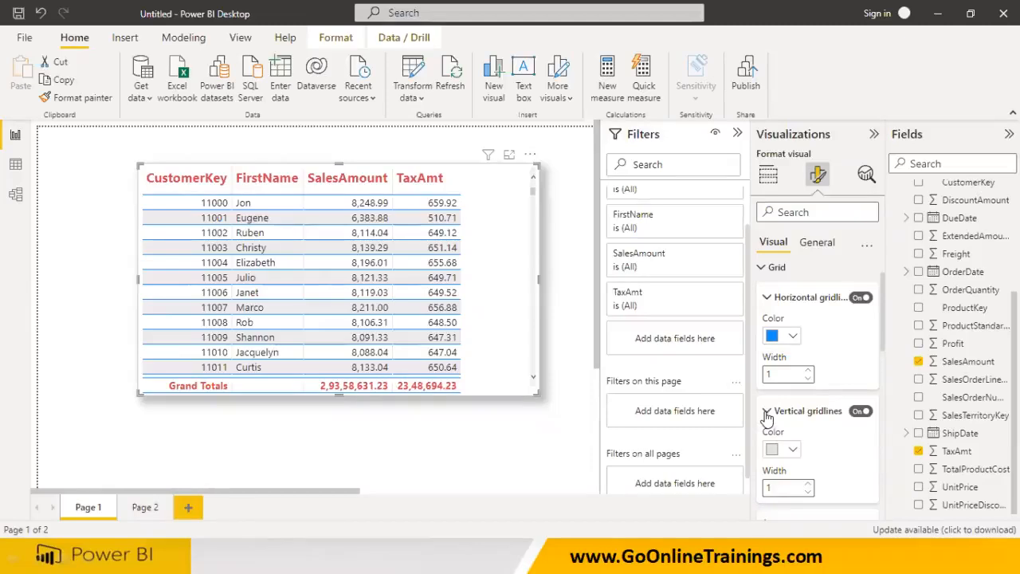
pyautogui.click(791, 450)
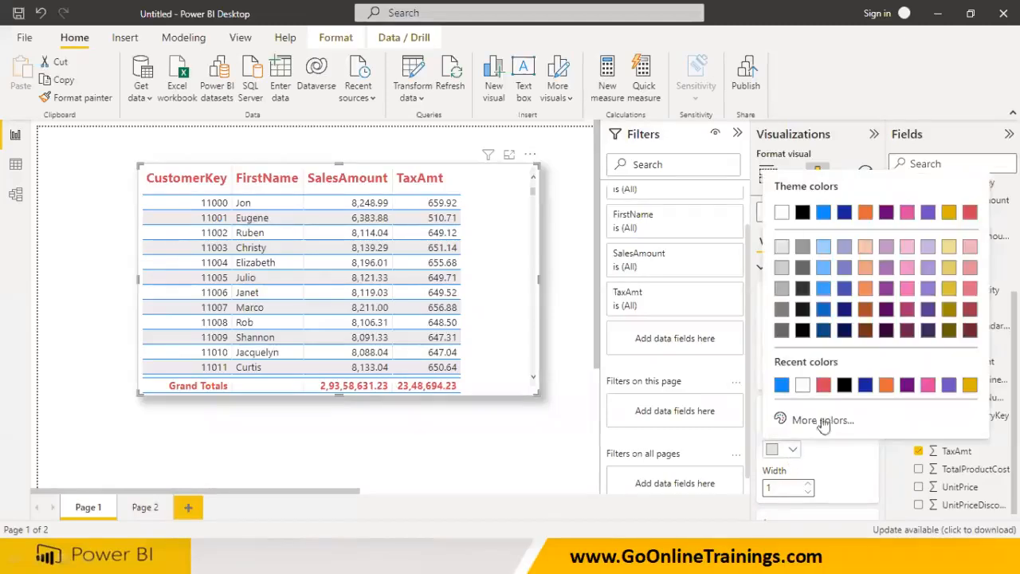
pyautogui.click(818, 384)
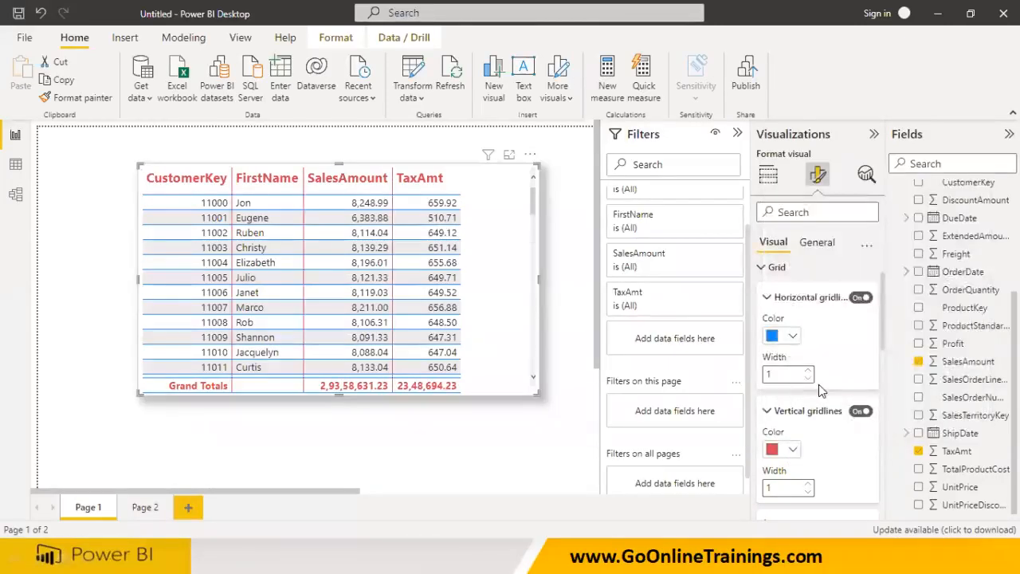
# Change the horizontal gridlines' color to purple and collapse both gridline settings groups.
pyautogui.click(789, 336)
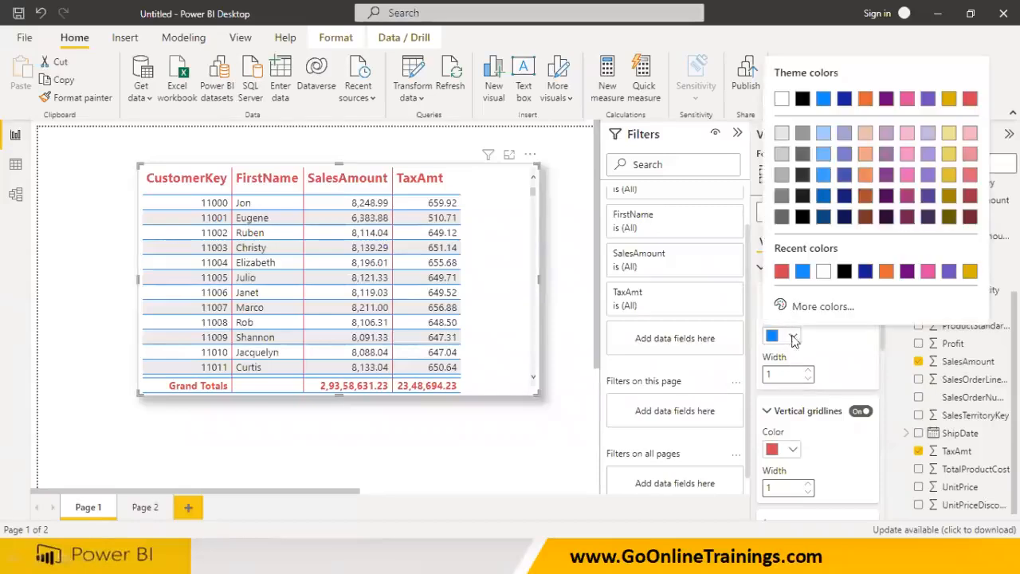
pyautogui.click(905, 273)
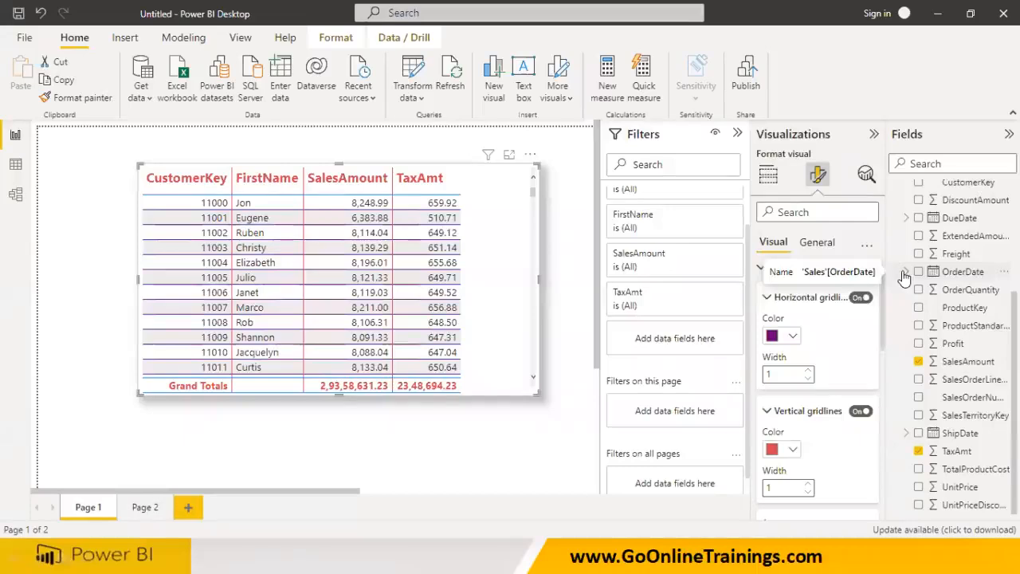
pyautogui.scroll(1, 774, 340)
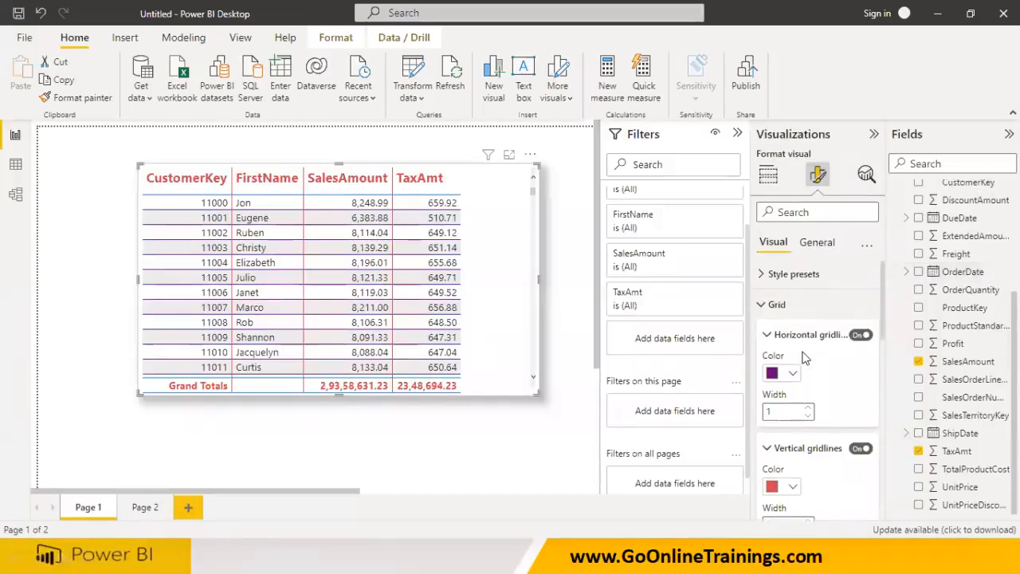
pyautogui.click(769, 337)
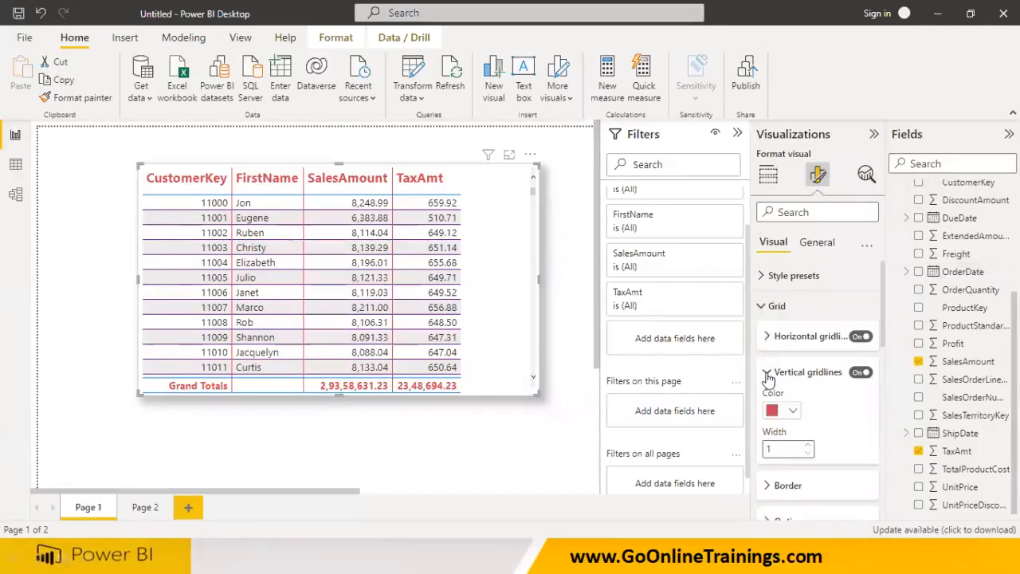
pyautogui.click(768, 374)
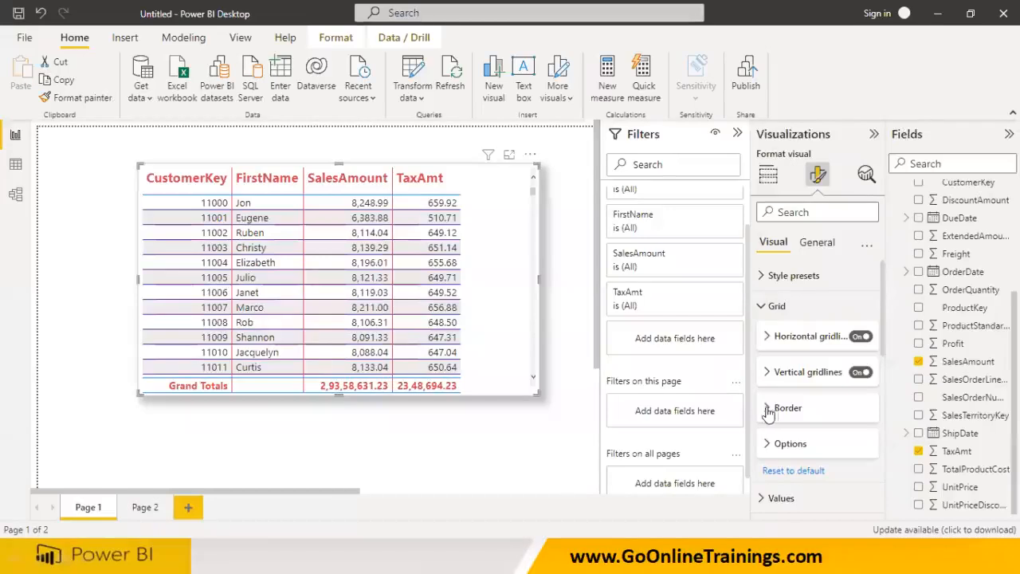
# Set the grid's border color to dark blue and reduce the height of the table visual.
pyautogui.click(768, 411)
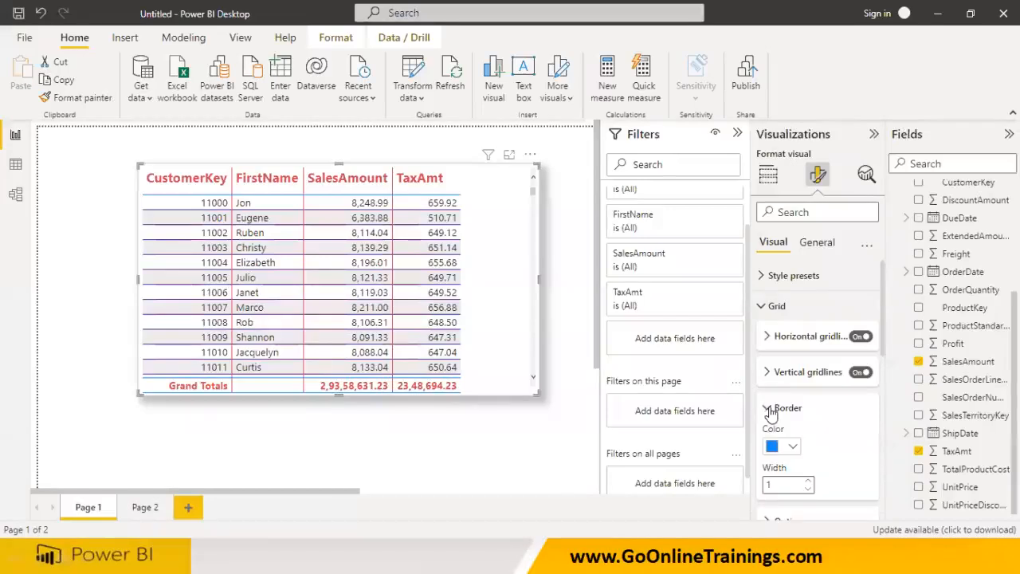
pyautogui.click(775, 446)
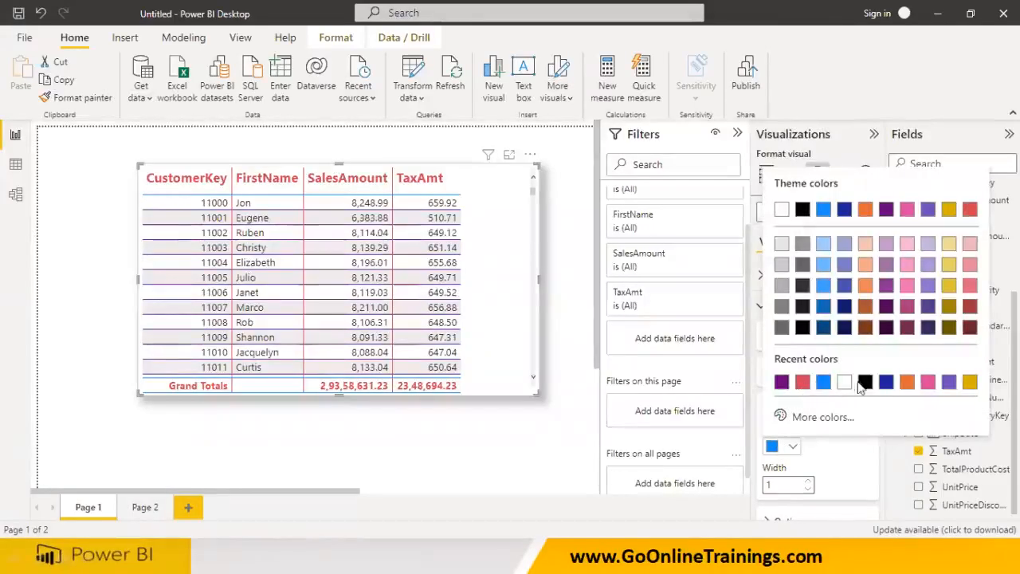
pyautogui.click(885, 383)
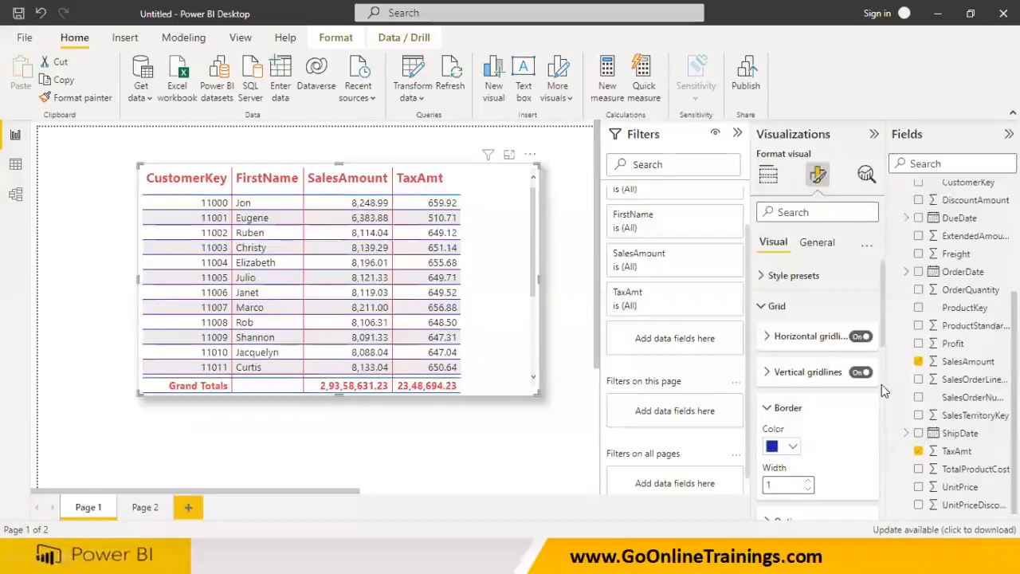
pyautogui.moveTo(538, 394); pyautogui.dragTo(536, 350)
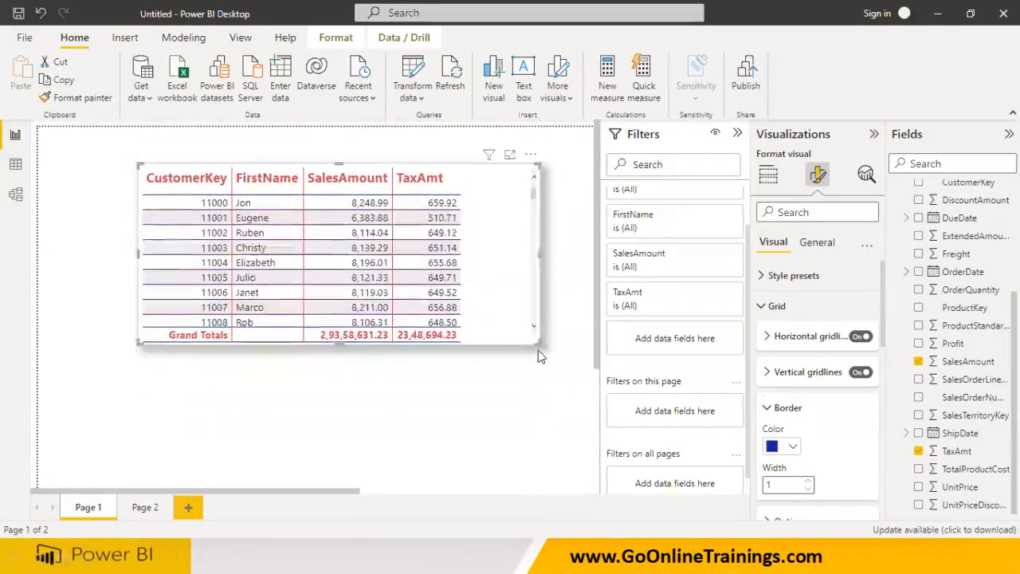
# Expand the Grid's Options settings and try a global font size of 15 for the table.
pyautogui.click(766, 411)
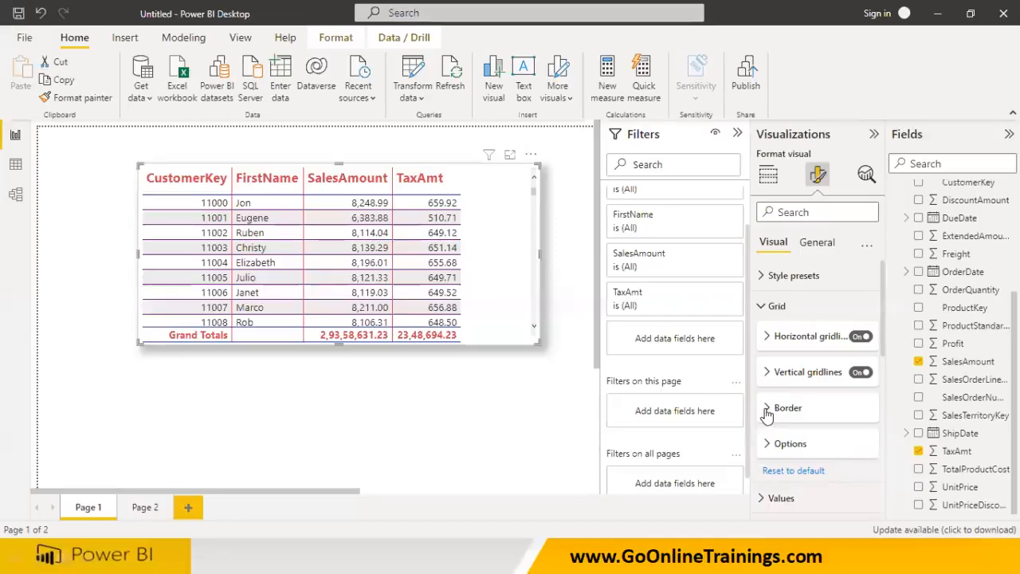
pyautogui.click(767, 443)
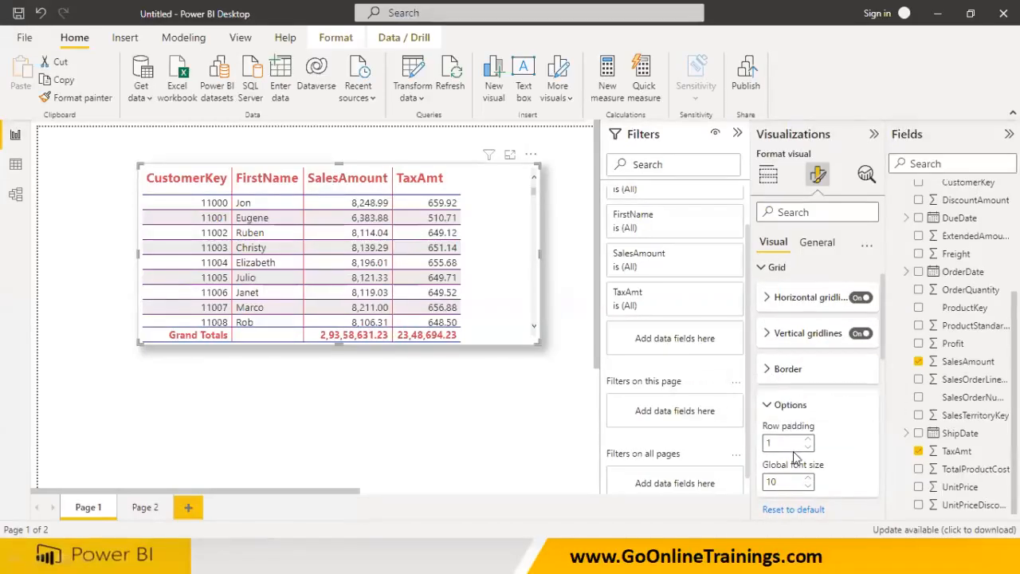
pyautogui.scroll(-1, 793, 453)
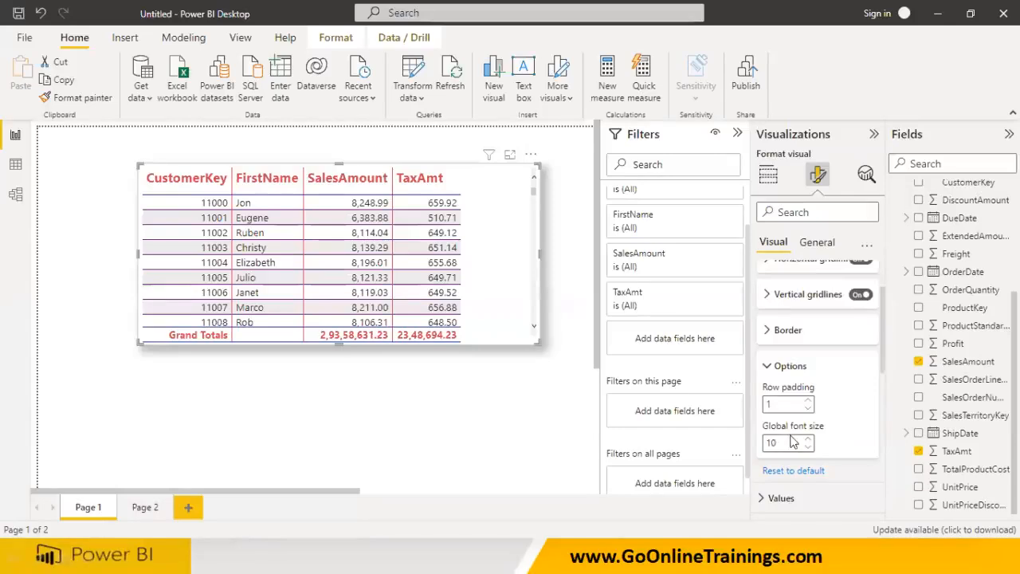
pyautogui.write('15')
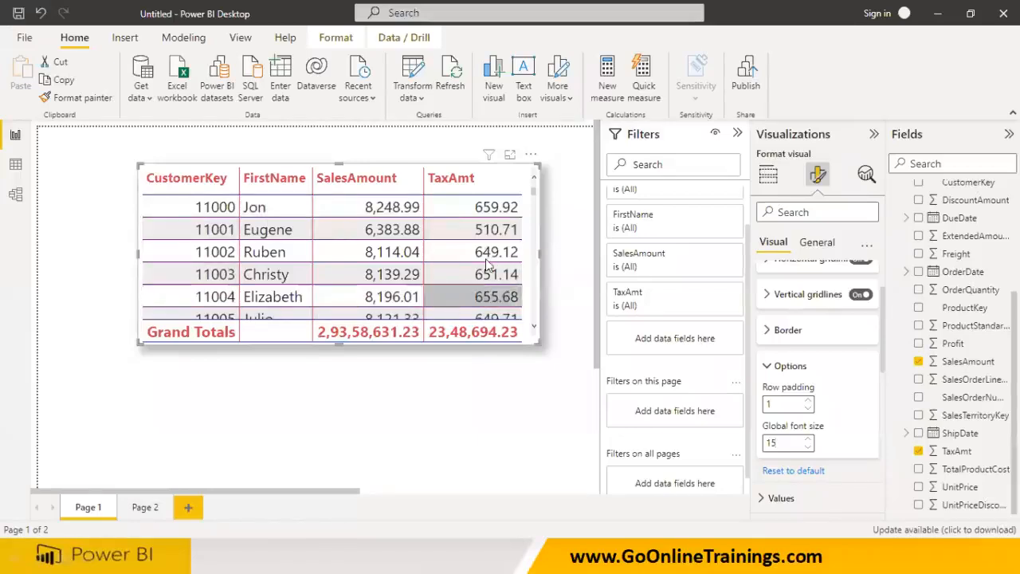
# Return the table's global font size to 10 and try a size of 9.
pyautogui.moveTo(786, 442); pyautogui.dragTo(717, 447)
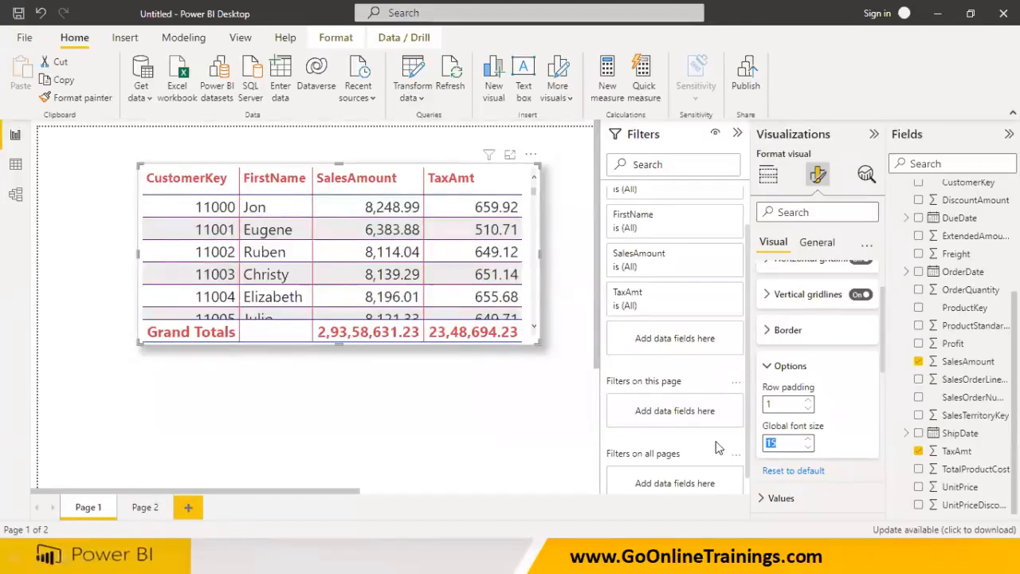
pyautogui.write('10')
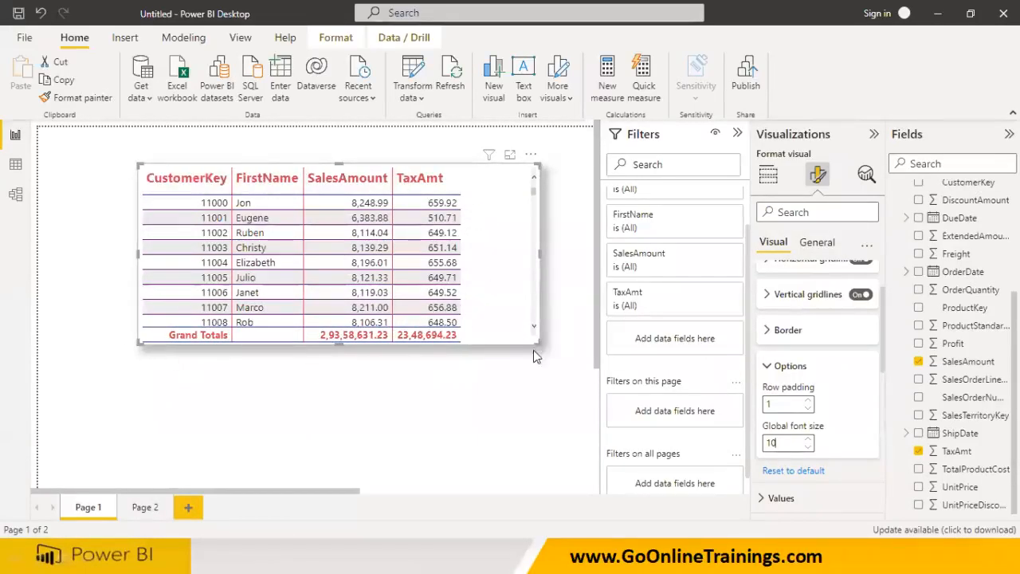
pyautogui.press('BackSpace')
pyautogui.press('BackSpace')
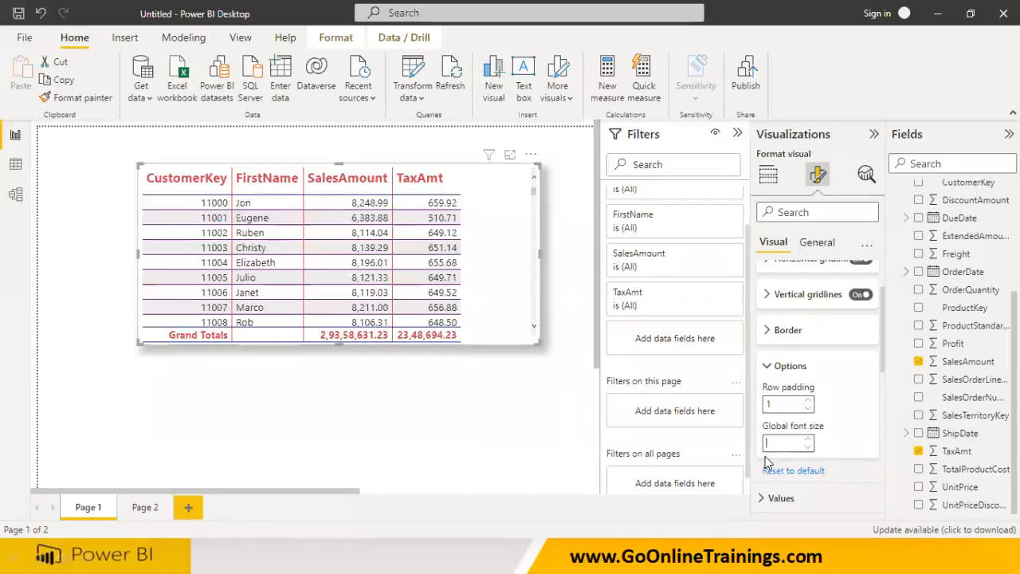
pyautogui.write('9')
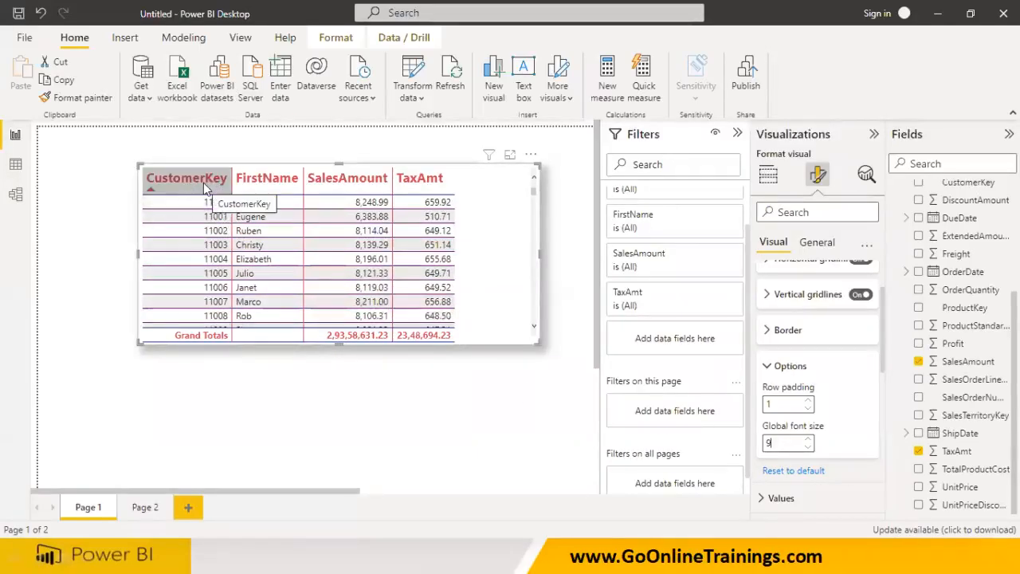
# Try global font sizes of 5 and 17 for the table and set it back to 10.
pyautogui.doubleClick(771, 446)
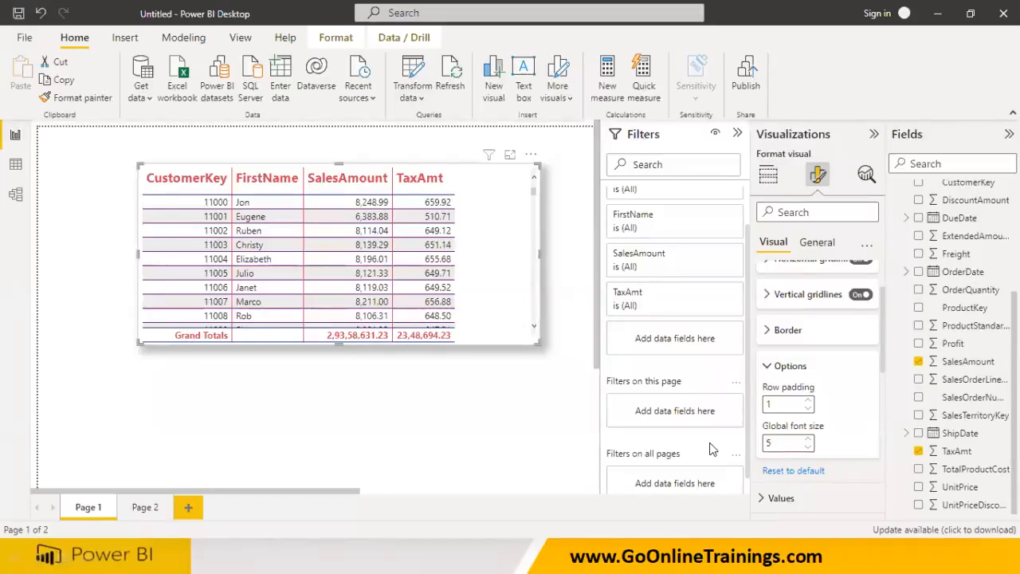
pyautogui.moveTo(788, 447); pyautogui.dragTo(741, 440)
pyautogui.write('17')
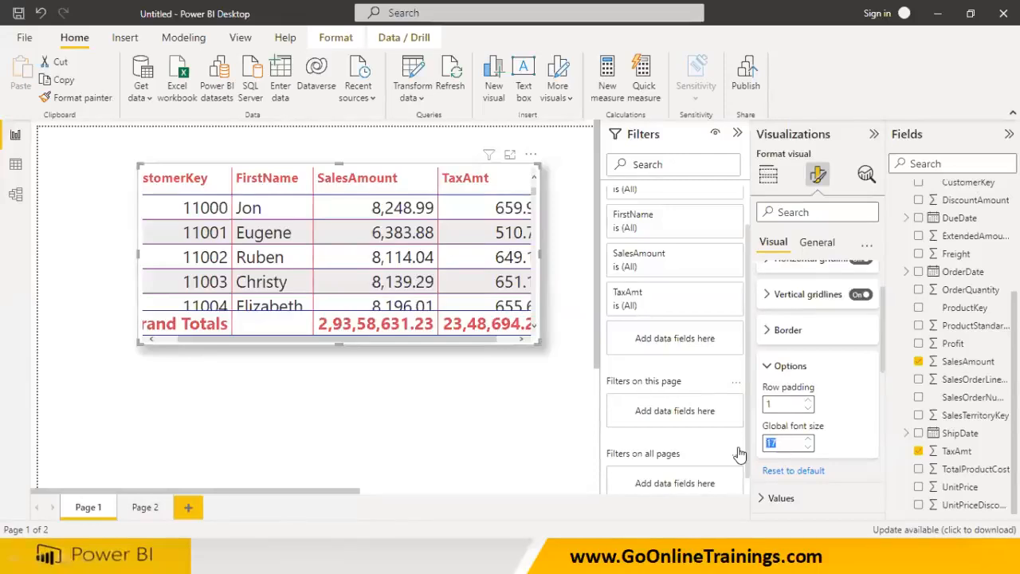
pyautogui.write('0')
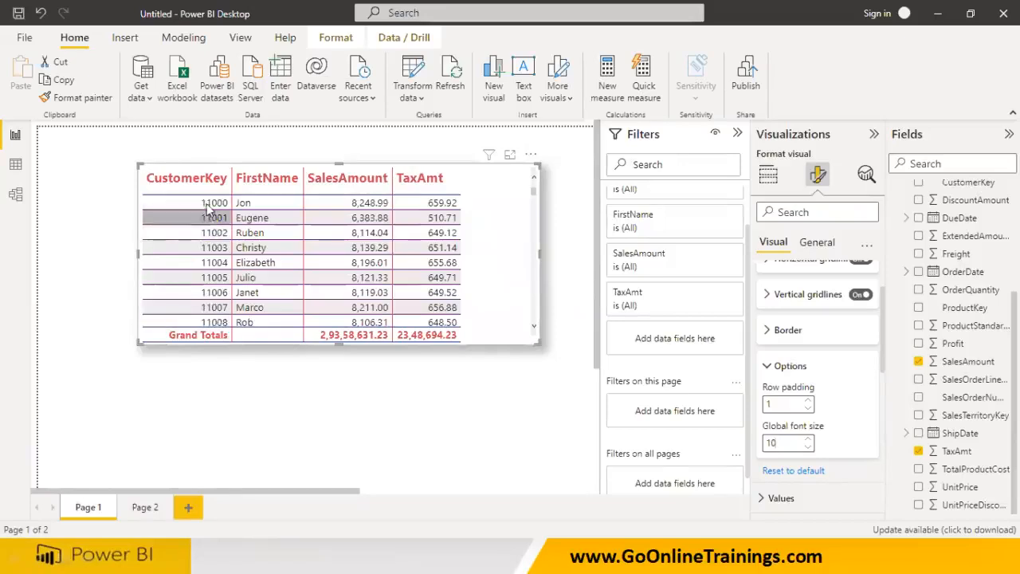
# Expand the table's Values settings and increase the font size of the values to 23.
pyautogui.scroll(-2, 773, 439)
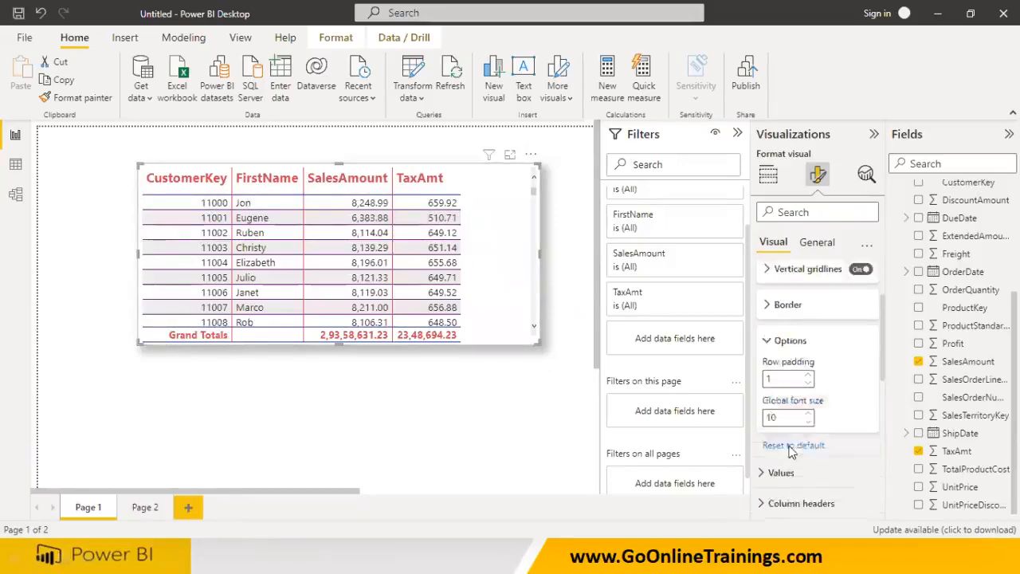
pyautogui.click(762, 422)
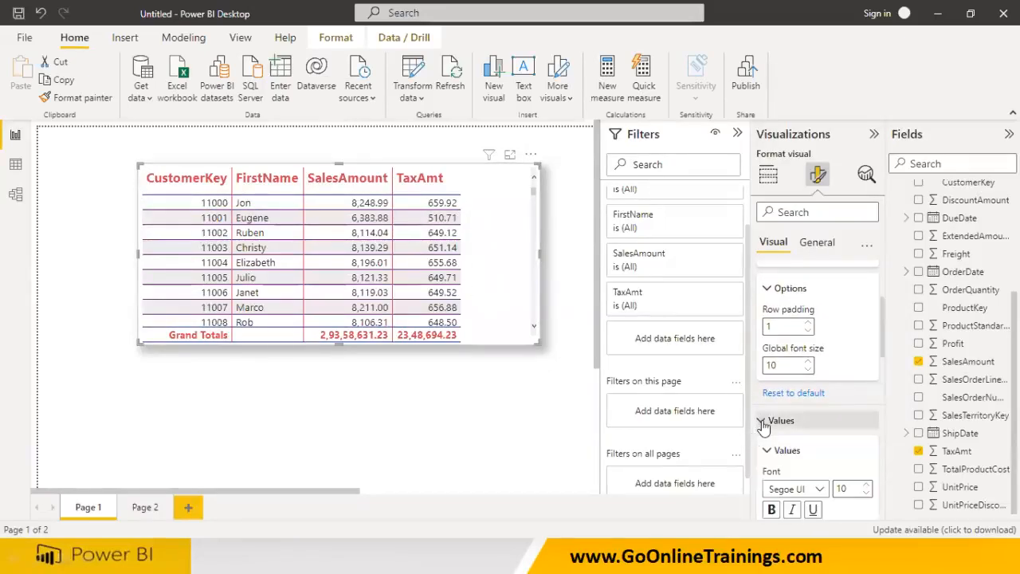
pyautogui.moveTo(784, 365); pyautogui.dragTo(748, 364)
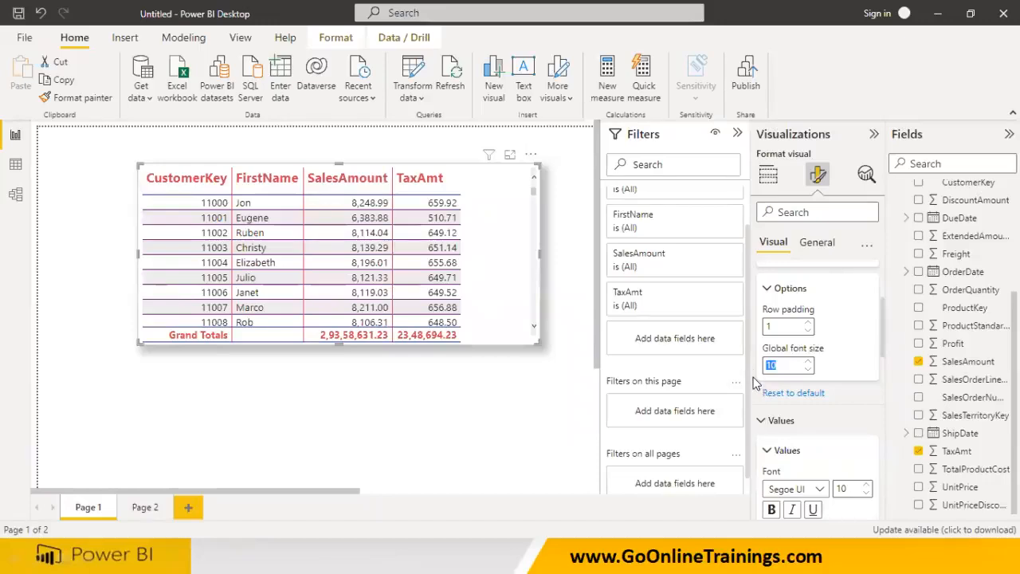
pyautogui.scroll(-2, 777, 446)
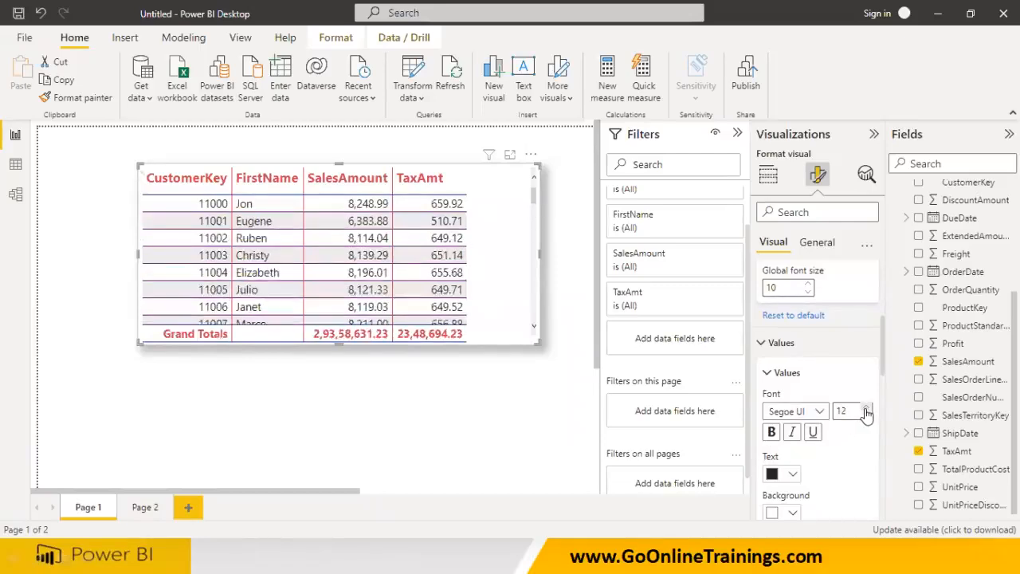
pyautogui.click(865, 409)
pyautogui.click(866, 408)
pyautogui.click(866, 409)
pyautogui.click(866, 408)
pyautogui.click(866, 409)
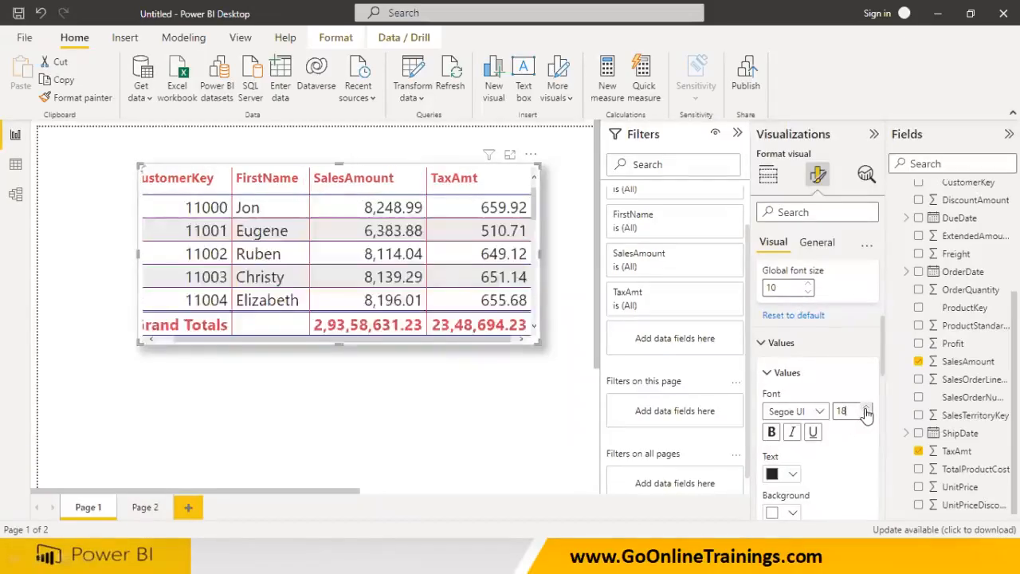
pyautogui.click(866, 409)
pyautogui.click(866, 408)
pyautogui.click(866, 409)
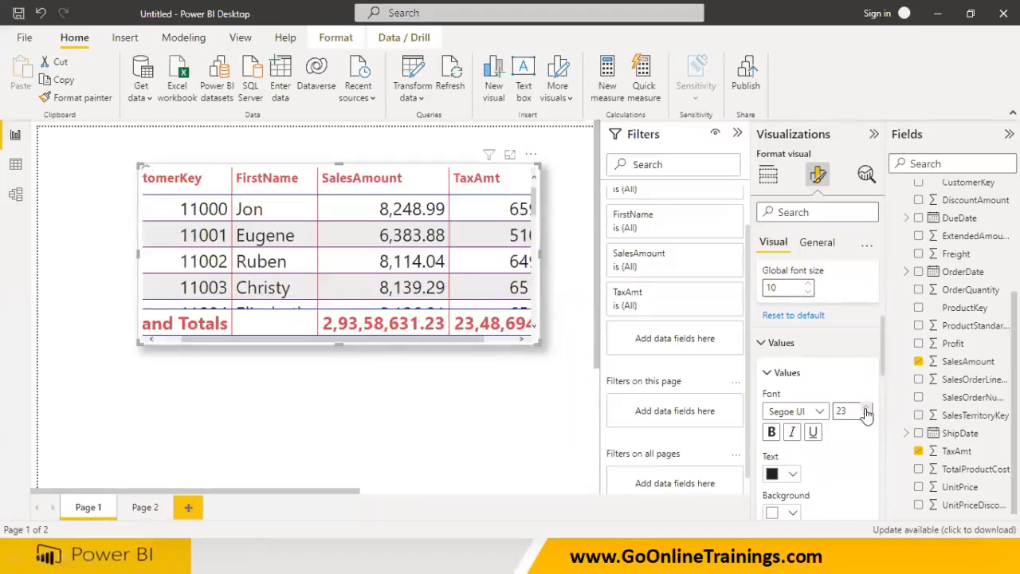
# Try a font size of 26 for the table's values and set it back to 10.
pyautogui.click(866, 408)
pyautogui.click(866, 408)
pyautogui.click(866, 409)
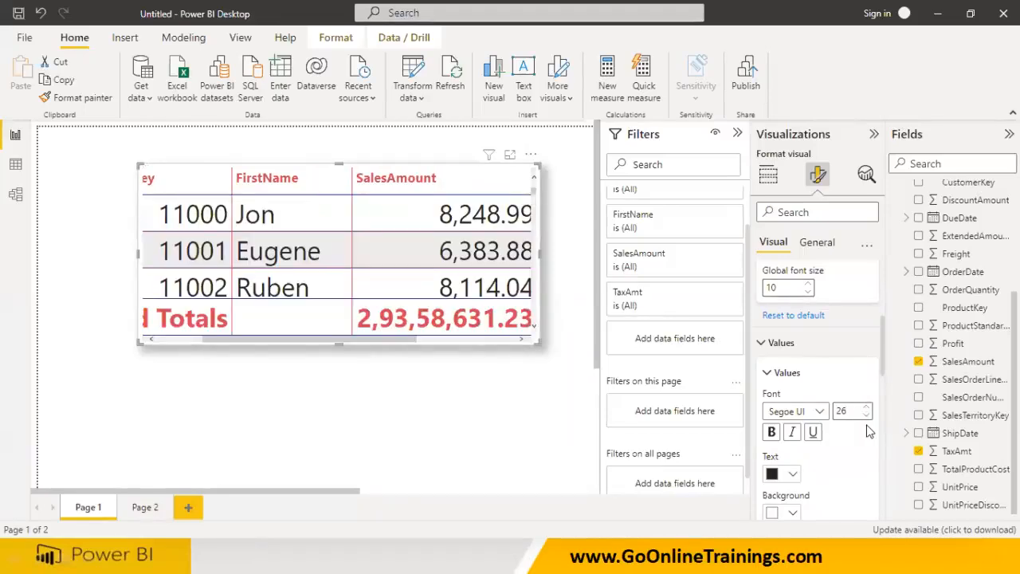
pyautogui.click(866, 414)
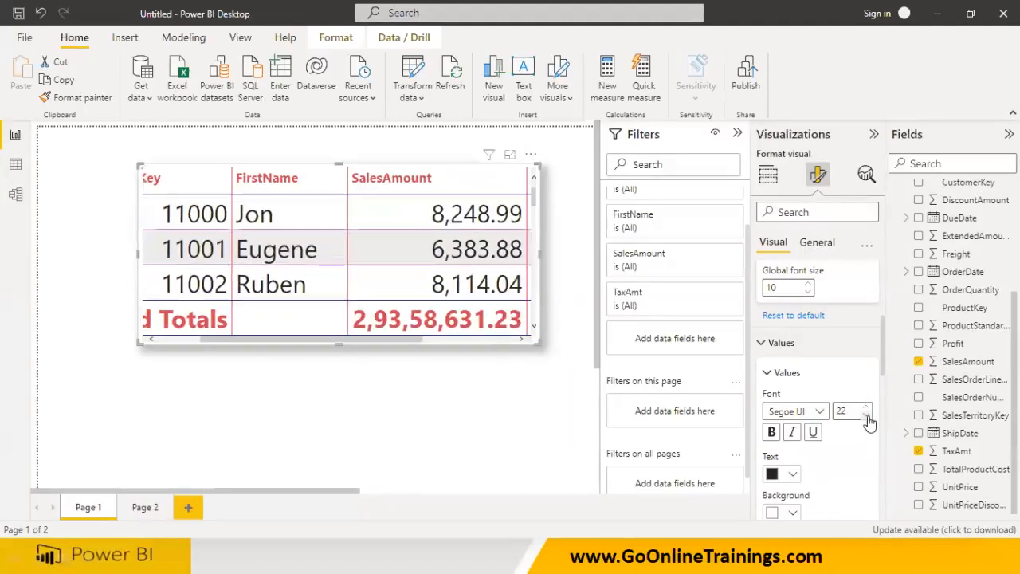
pyautogui.click(866, 414)
pyautogui.click(866, 414)
pyautogui.click(866, 413)
pyautogui.click(866, 413)
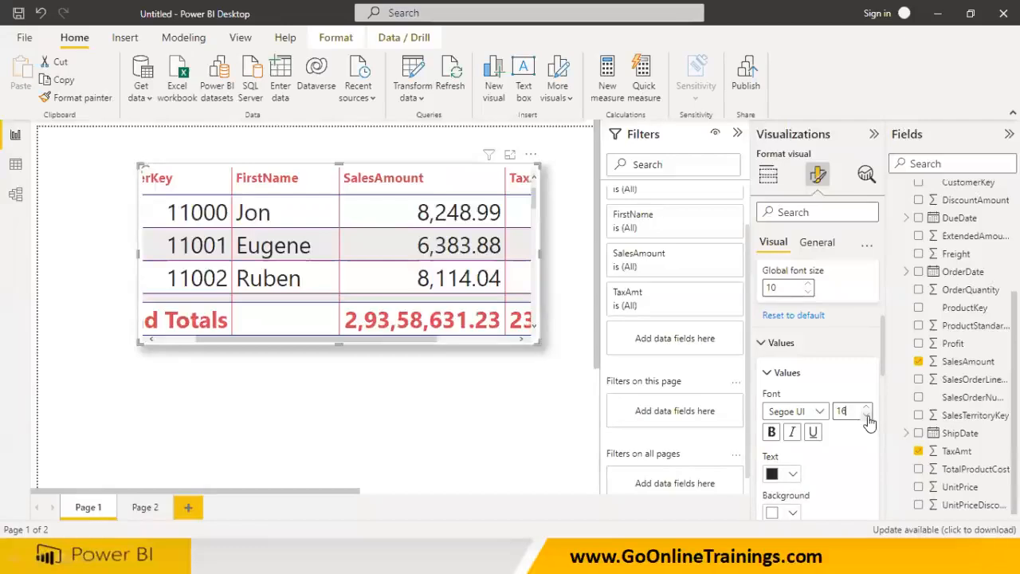
pyautogui.click(867, 416)
pyautogui.click(866, 416)
pyautogui.click(867, 416)
pyautogui.click(866, 415)
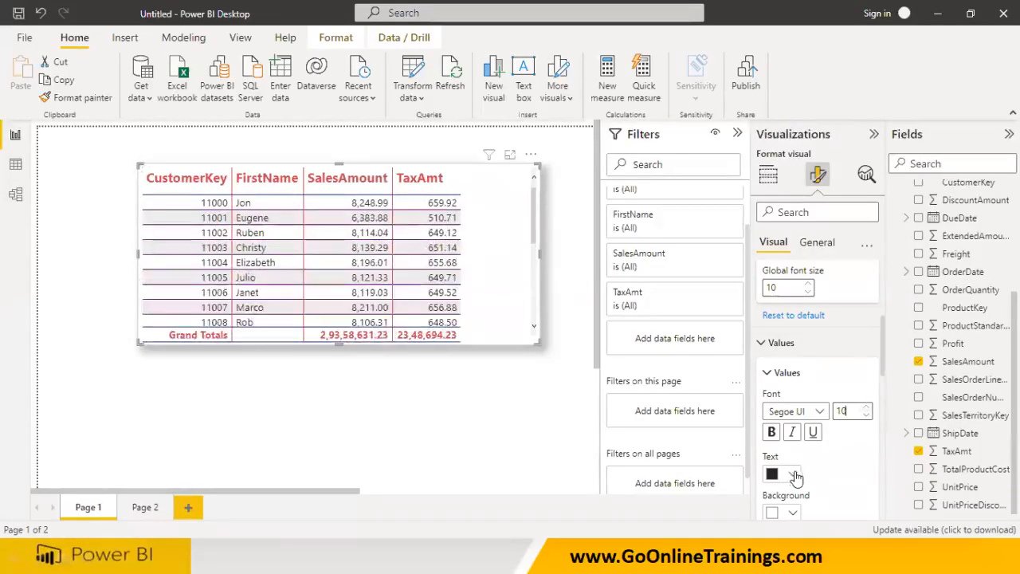
# Set the values' alternate text color to red and their alternate background color to orange.
pyautogui.scroll(-2, 828, 490)
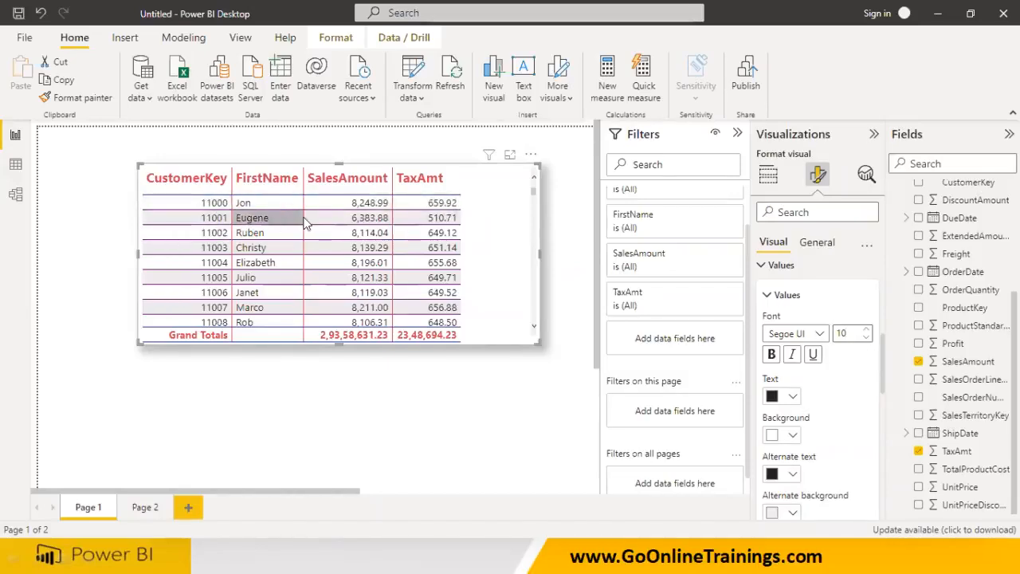
pyautogui.click(780, 475)
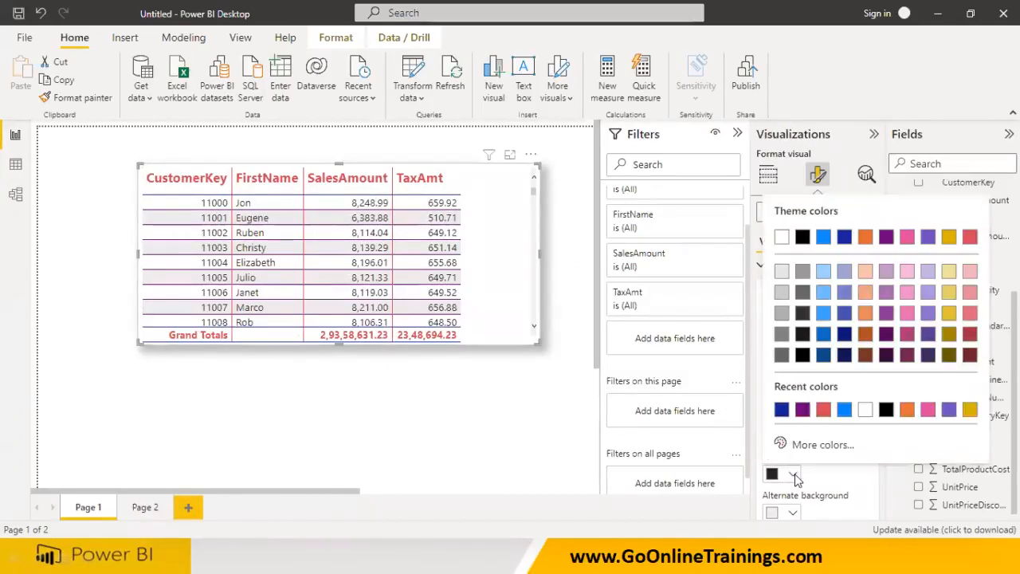
pyautogui.click(823, 409)
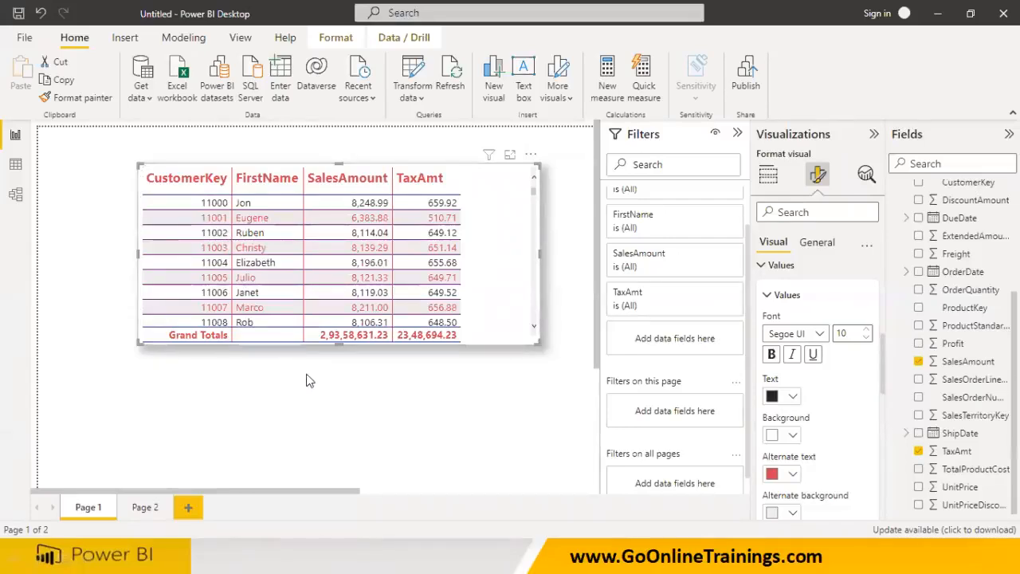
pyautogui.scroll(-1, 842, 476)
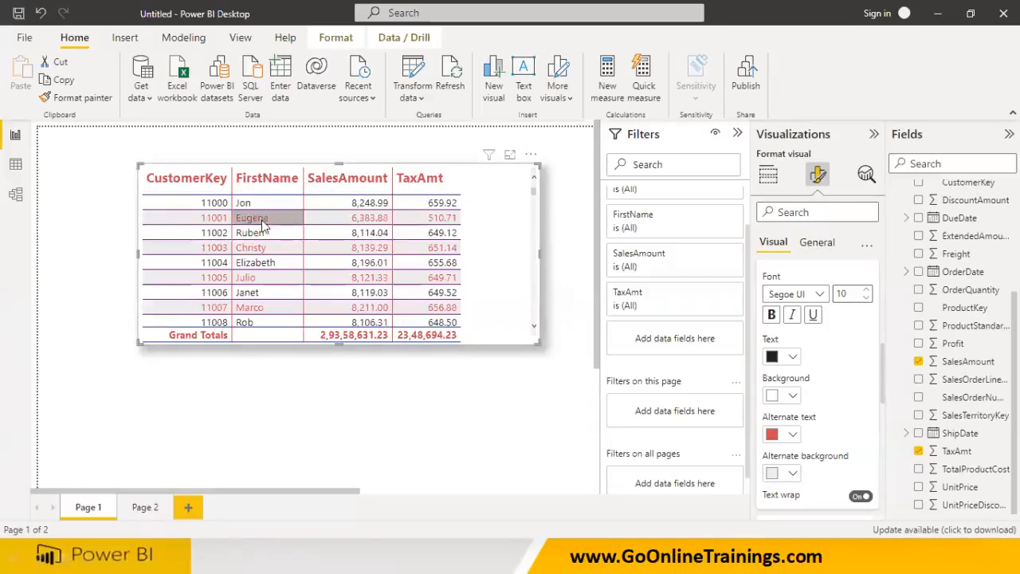
pyautogui.click(792, 474)
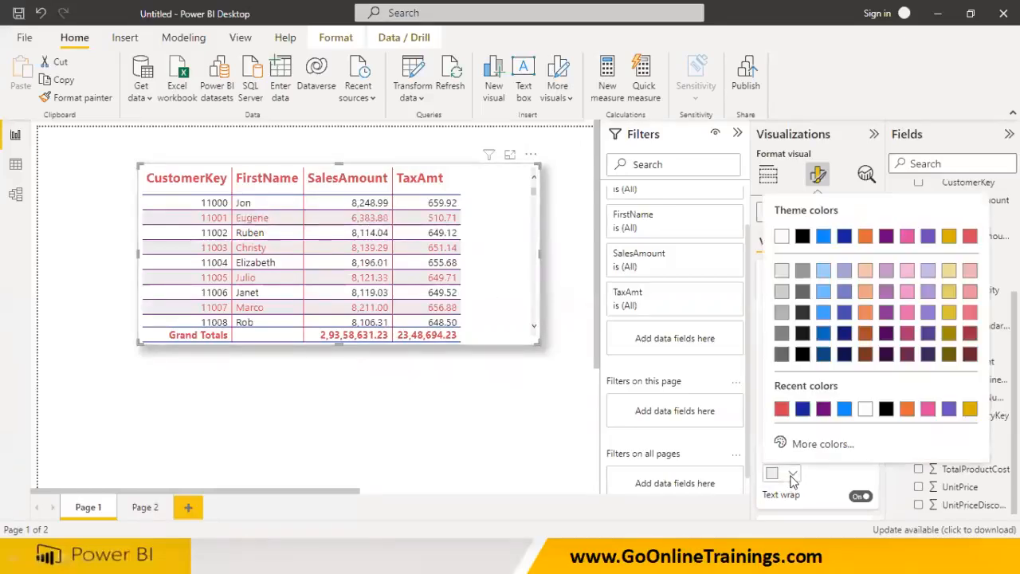
pyautogui.click(906, 408)
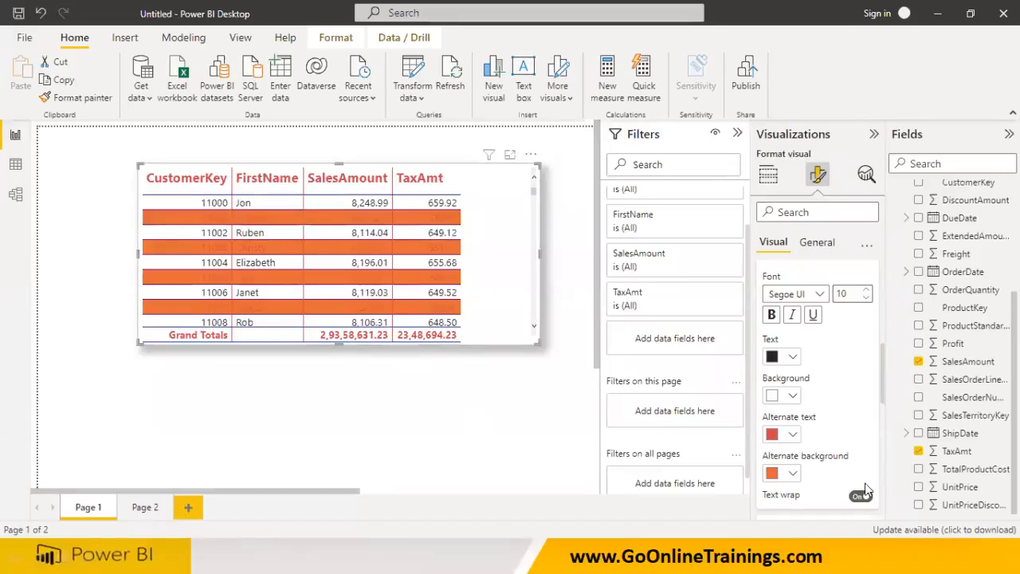
# Expand the Border settings of the table's values and set the outline to Top + bottom.
pyautogui.scroll(-2, 865, 489)
pyautogui.scroll(2, 864, 488)
pyautogui.scroll(2, 866, 487)
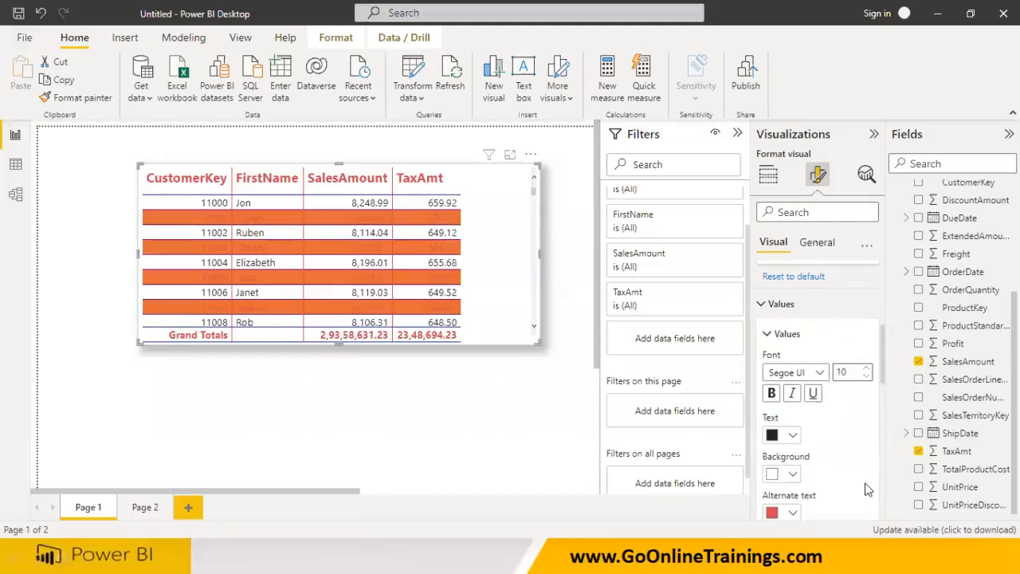
pyautogui.scroll(1, 866, 489)
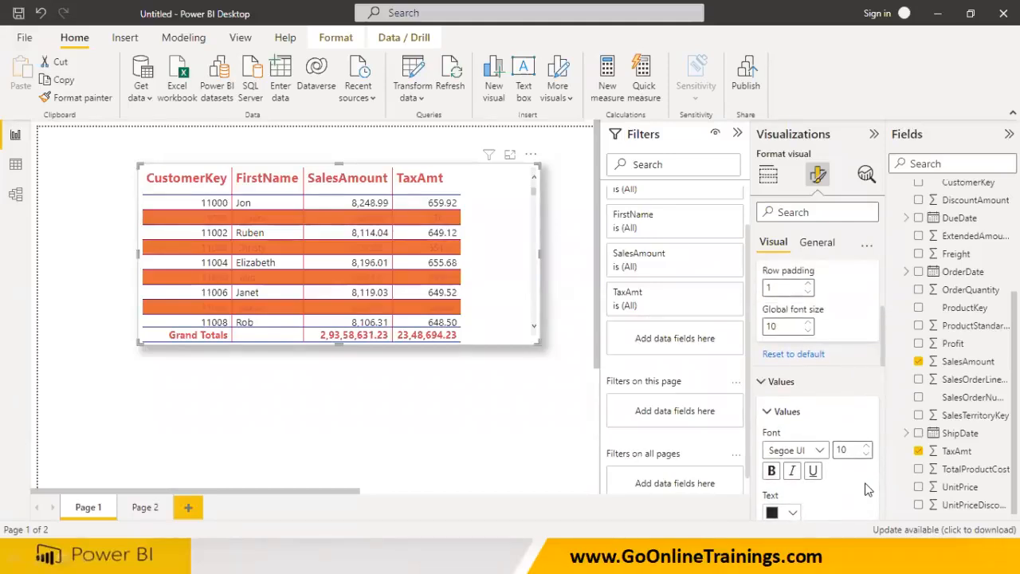
pyautogui.scroll(-5, 867, 489)
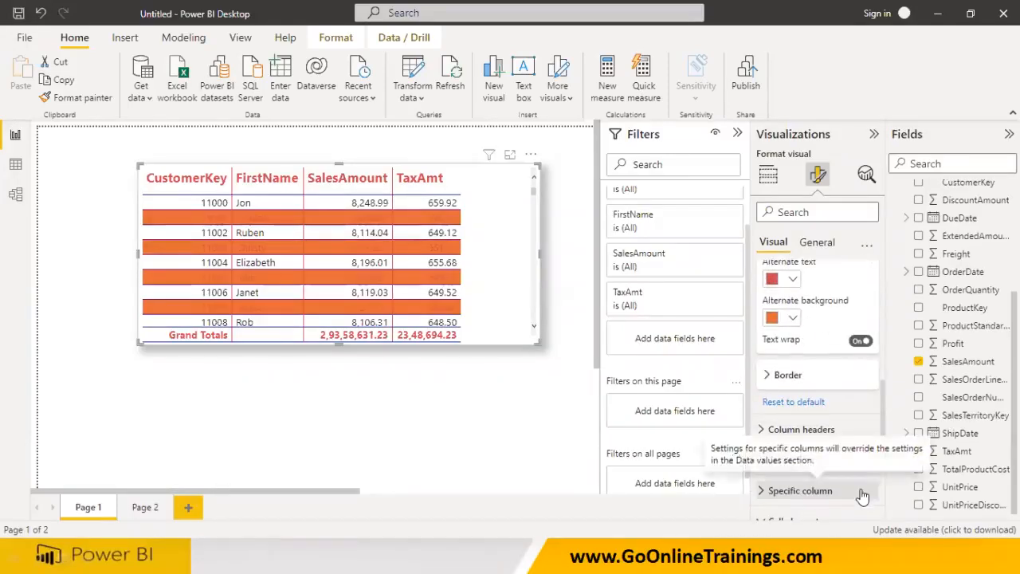
pyautogui.click(767, 380)
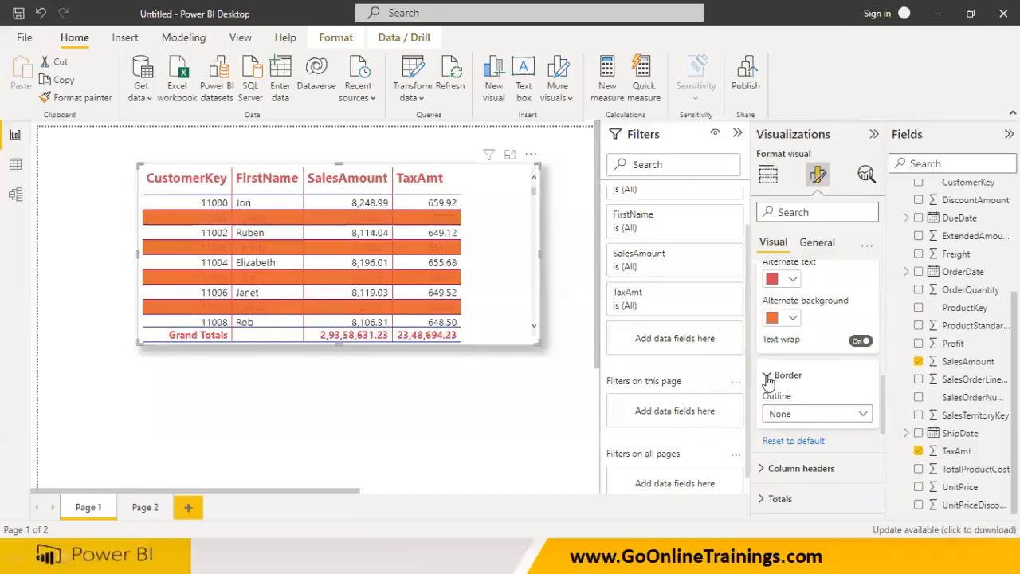
pyautogui.click(801, 415)
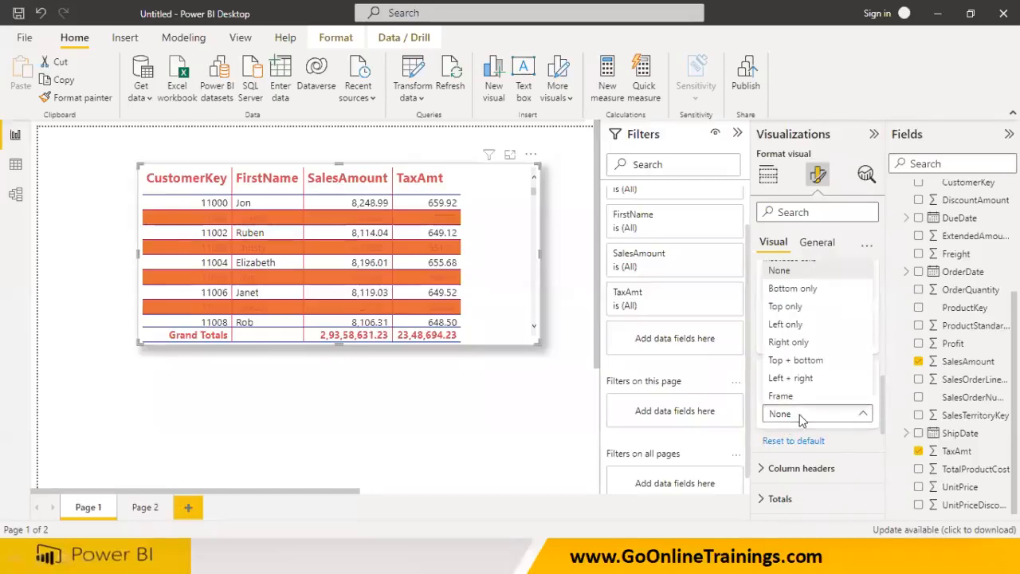
pyautogui.click(790, 361)
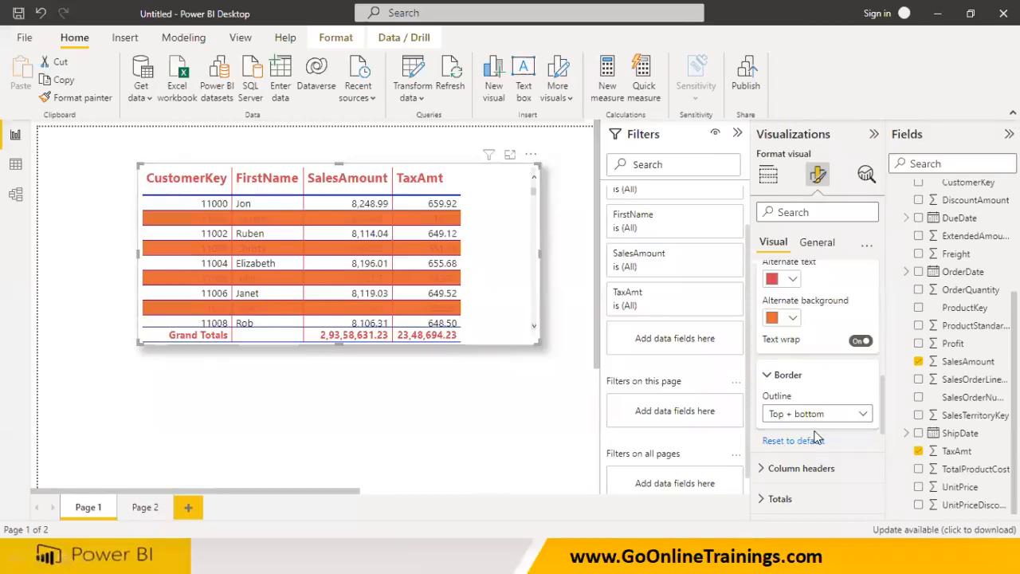
# Collapse the Grid settings and set the table visual's height and width to 550 in its general size properties.
pyautogui.scroll(10, 809, 435)
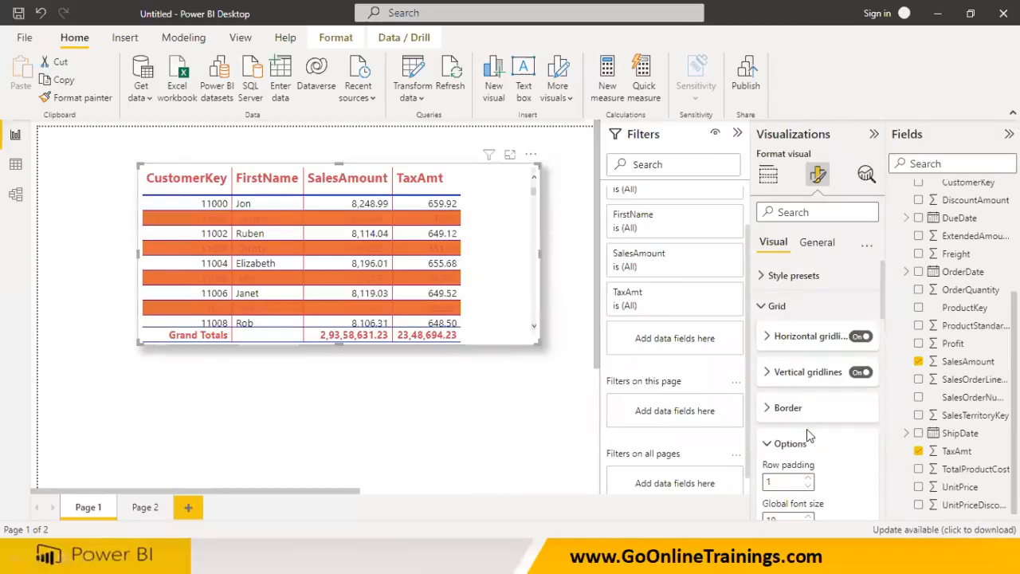
pyautogui.click(769, 306)
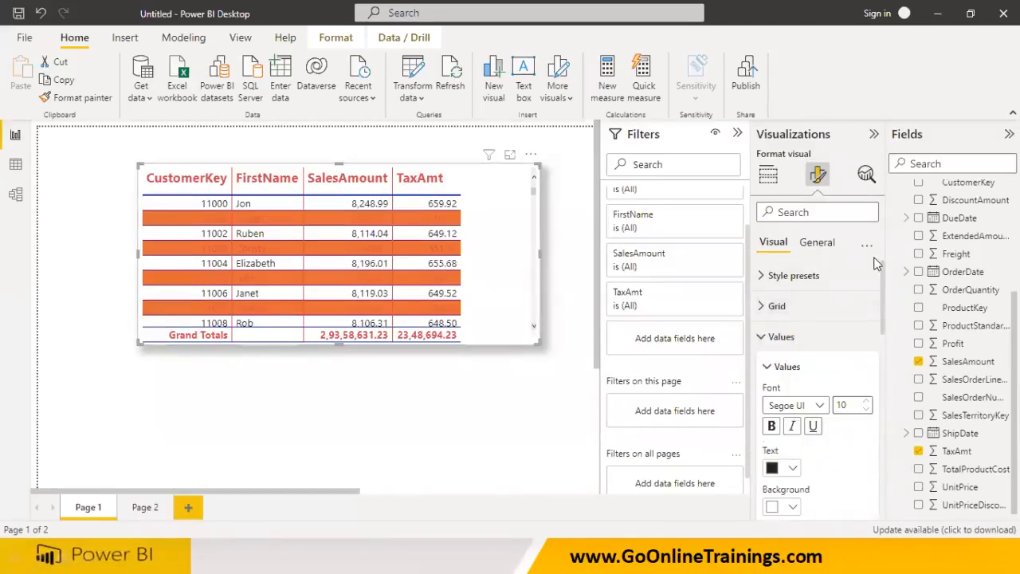
pyautogui.click(866, 245)
pyautogui.click(817, 243)
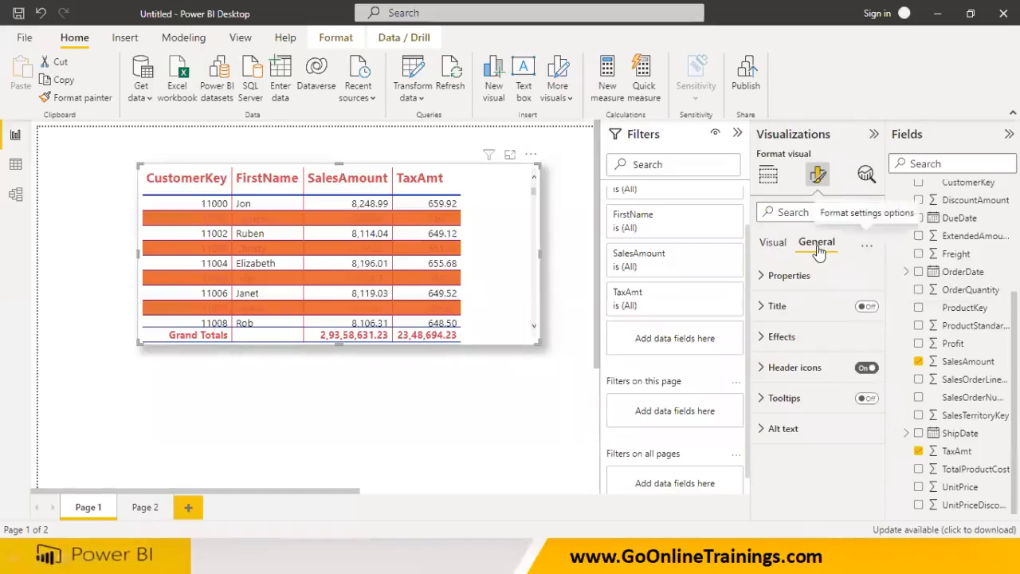
pyautogui.click(761, 277)
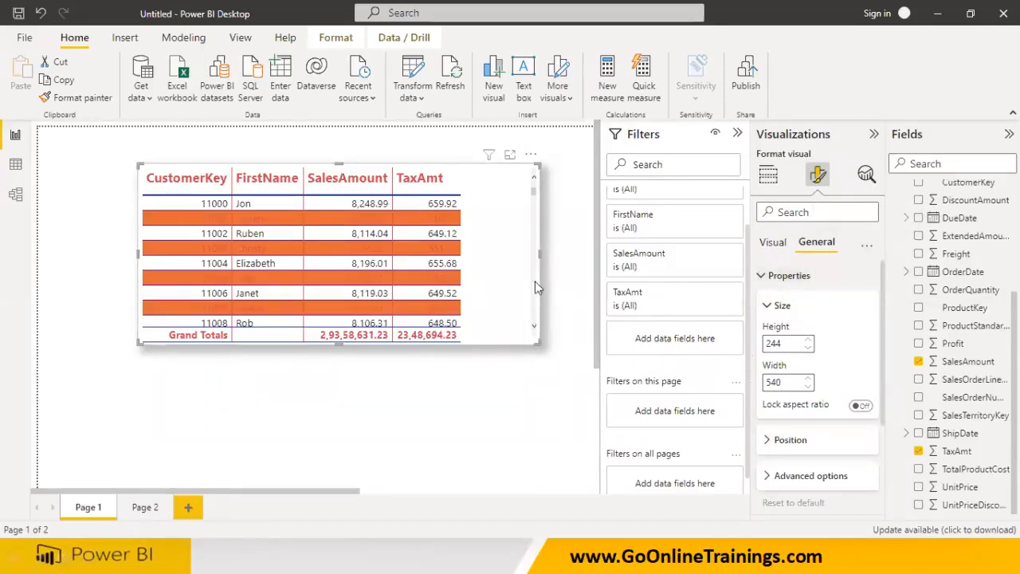
pyautogui.moveTo(793, 344); pyautogui.dragTo(709, 344)
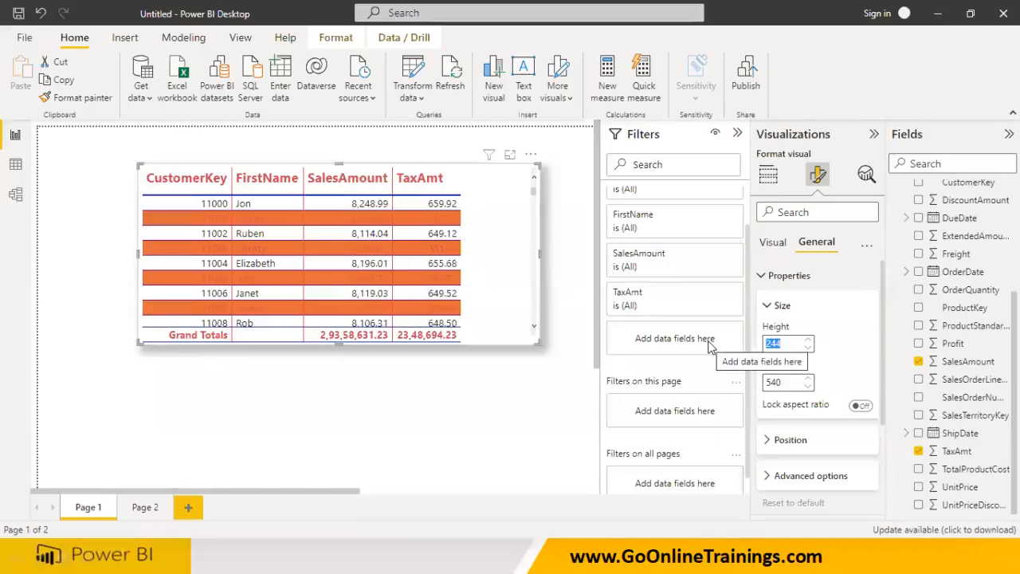
pyautogui.write('550')
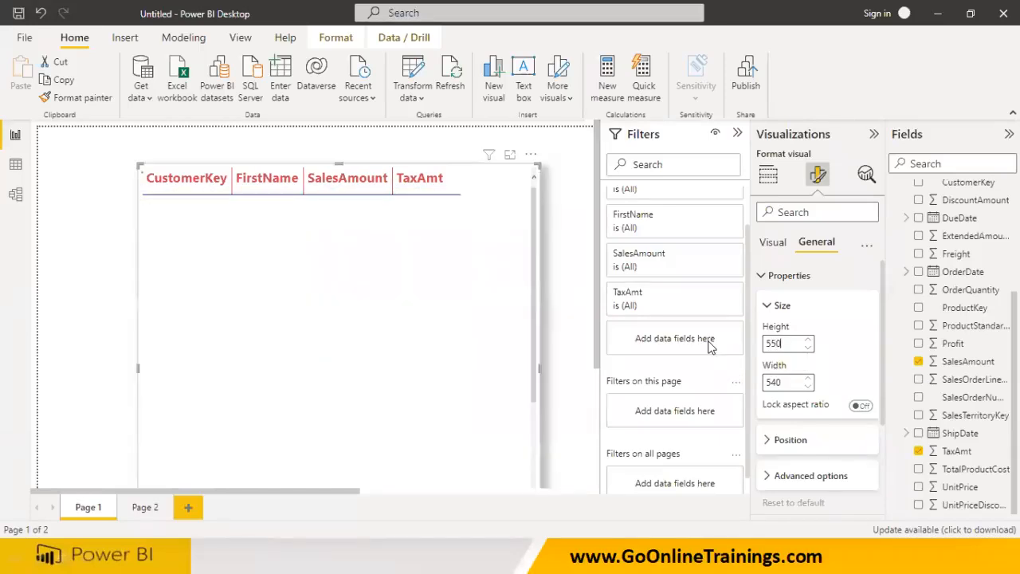
pyautogui.moveTo(787, 382); pyautogui.dragTo(739, 388)
pyautogui.write('550')
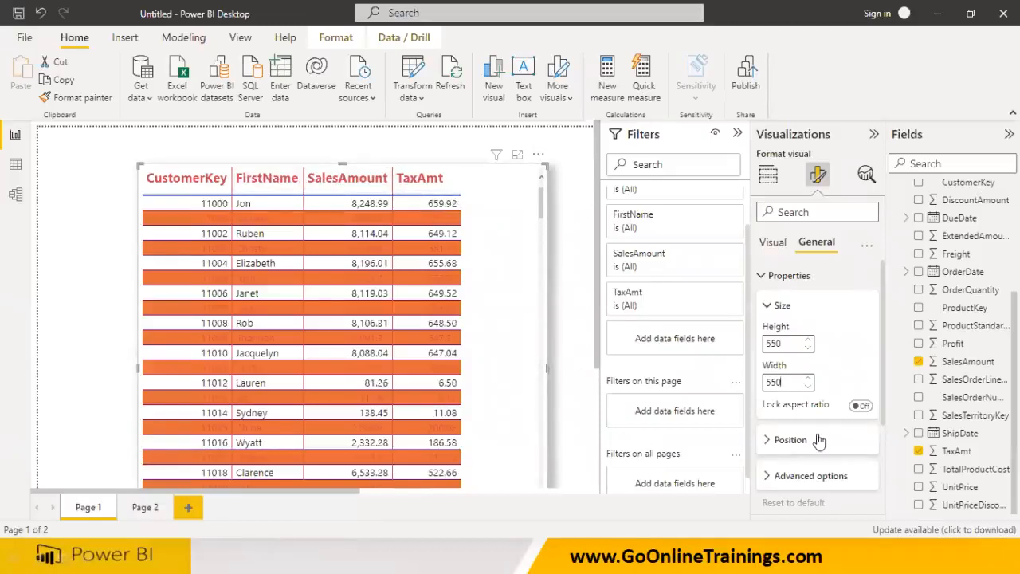
# Open conditional font color formatting for the CustomerKey column and set the format style to Rules and the summarization to Sum.
pyautogui.click(773, 242)
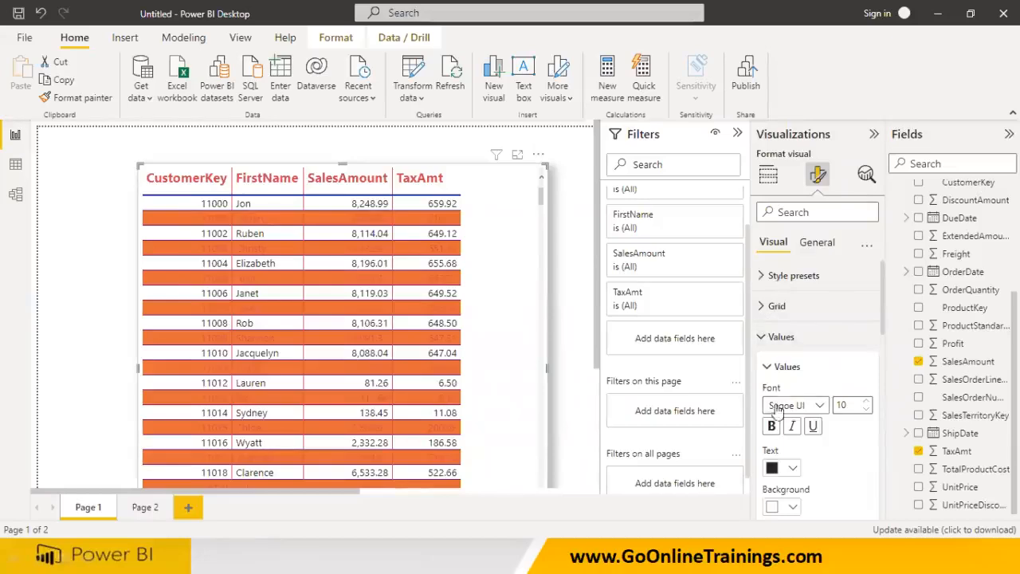
pyautogui.scroll(-10, 777, 411)
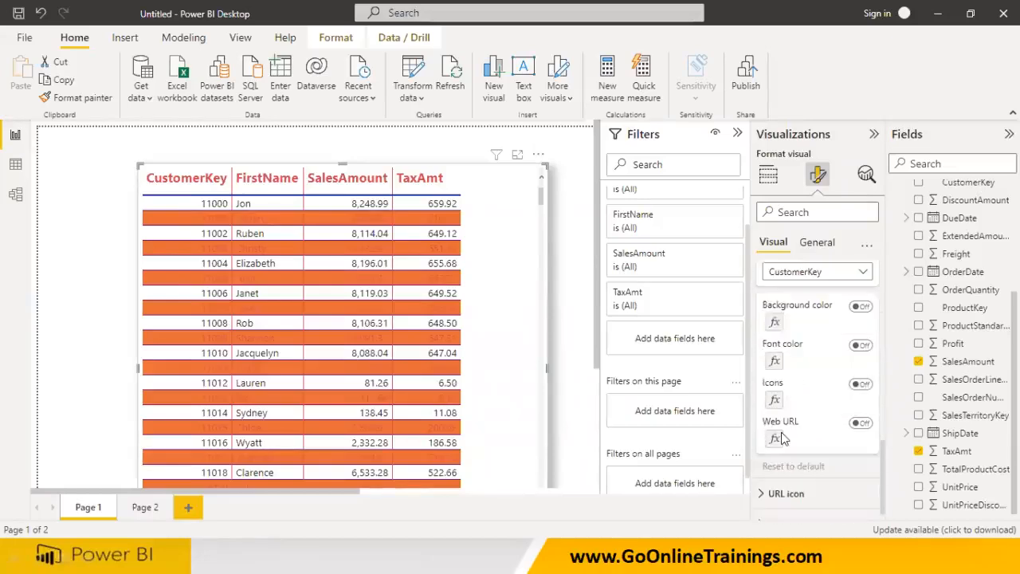
pyautogui.scroll(2, 781, 439)
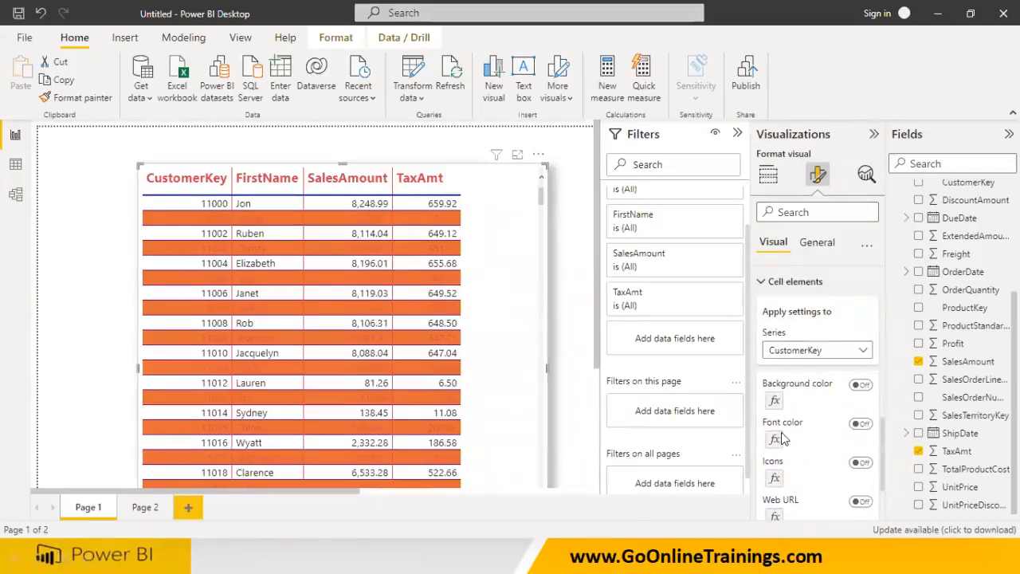
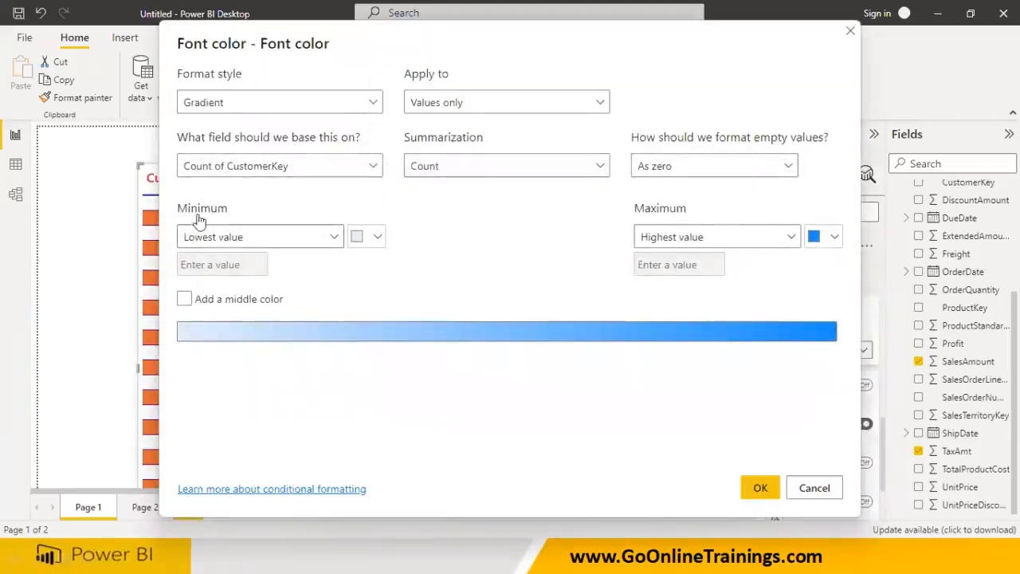
pyautogui.click(312, 104)
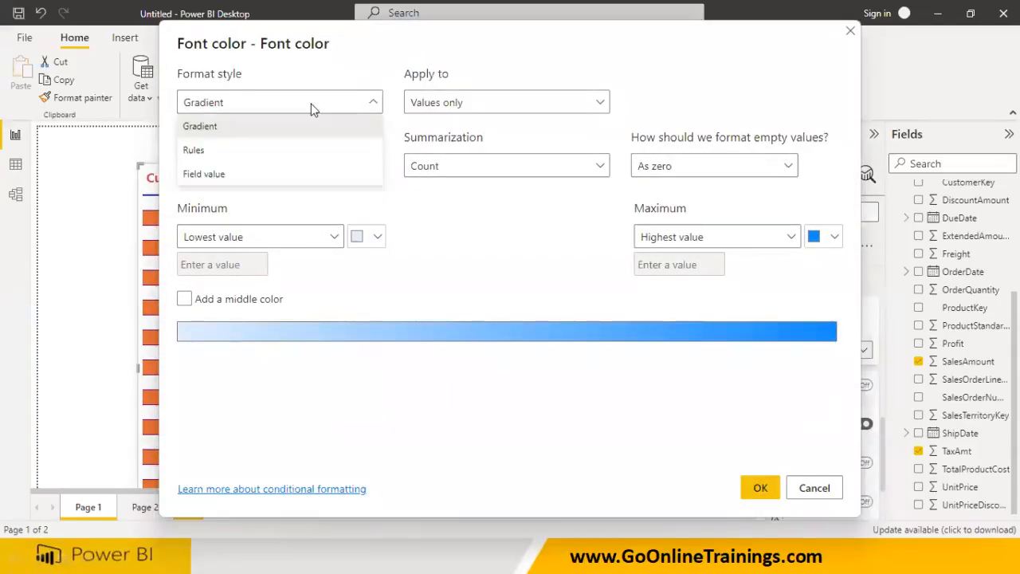
pyautogui.click(263, 150)
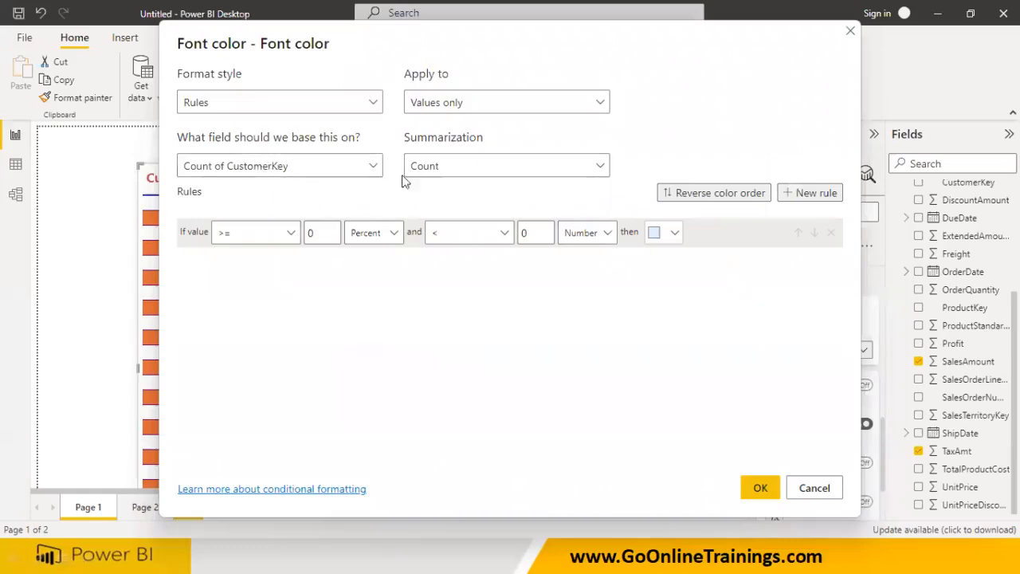
pyautogui.click(437, 168)
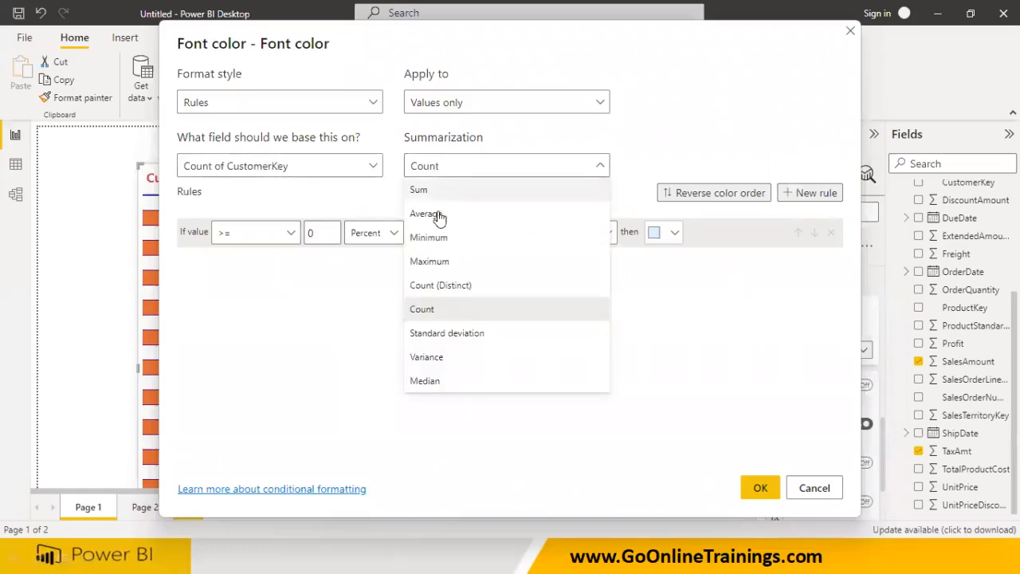
pyautogui.click(432, 190)
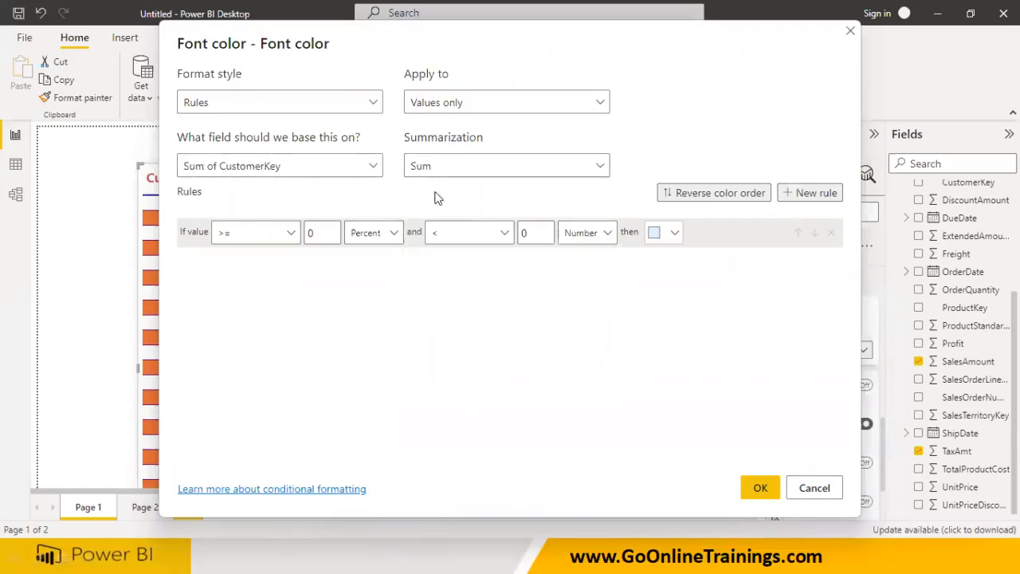
# Base the CustomerKey font color rules on the SalesAmount field of the Sales table.
pyautogui.click(318, 168)
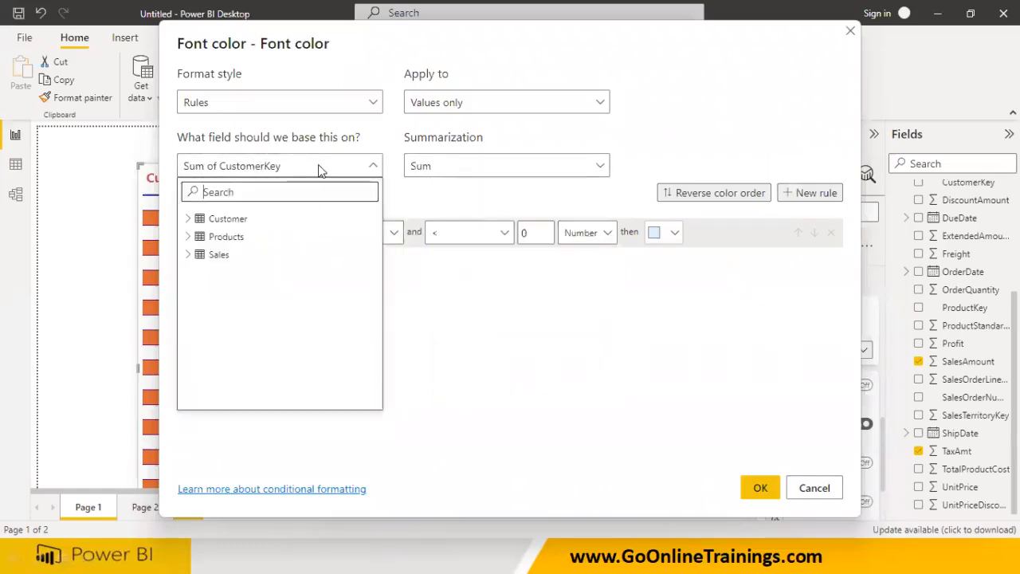
pyautogui.click(189, 255)
pyautogui.scroll(-5, 263, 347)
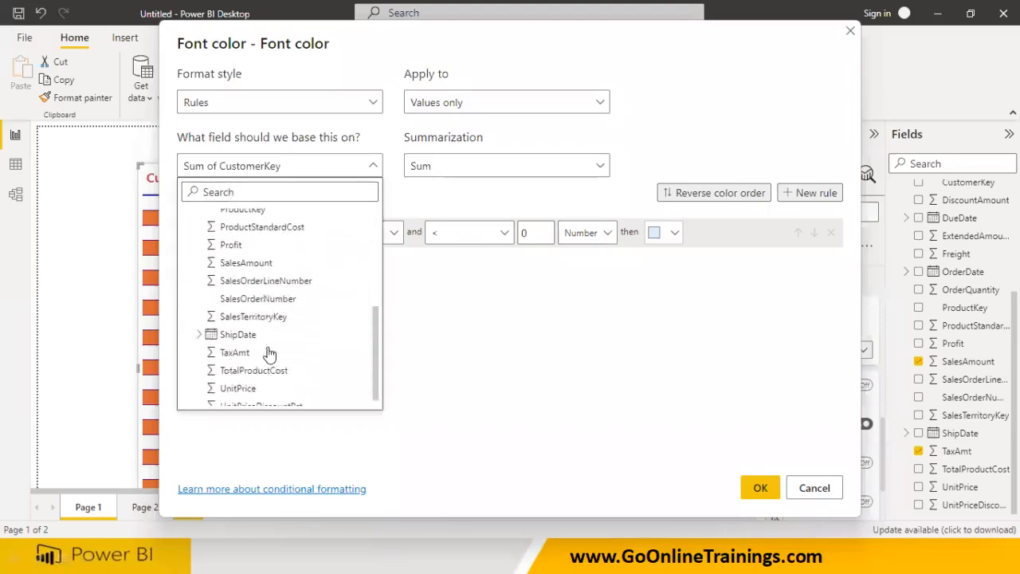
pyautogui.click(266, 276)
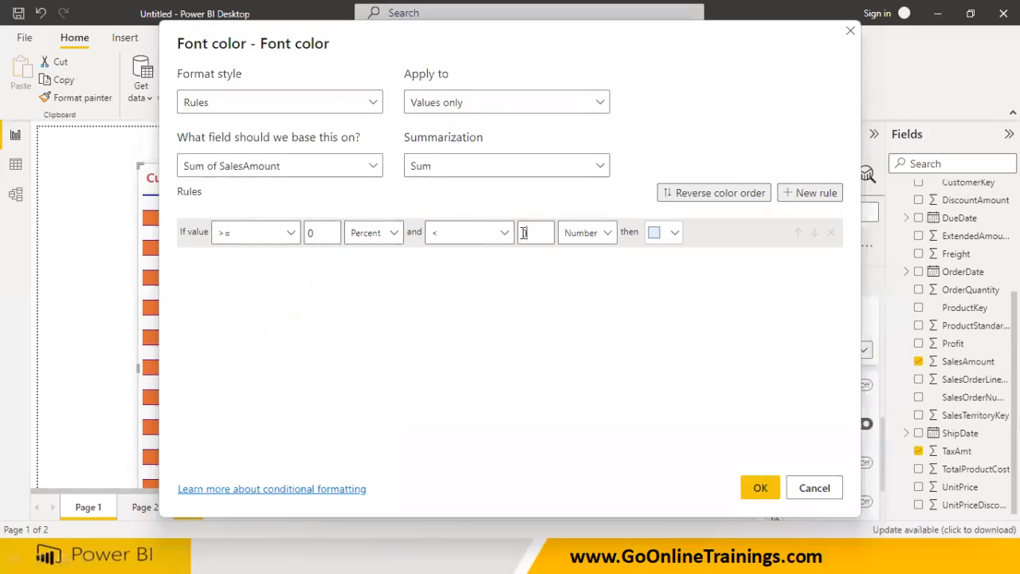
# Set the first font color rule to numbers from 0 to below 1000 and give it the red theme color.
pyautogui.click(397, 239)
pyautogui.click(387, 257)
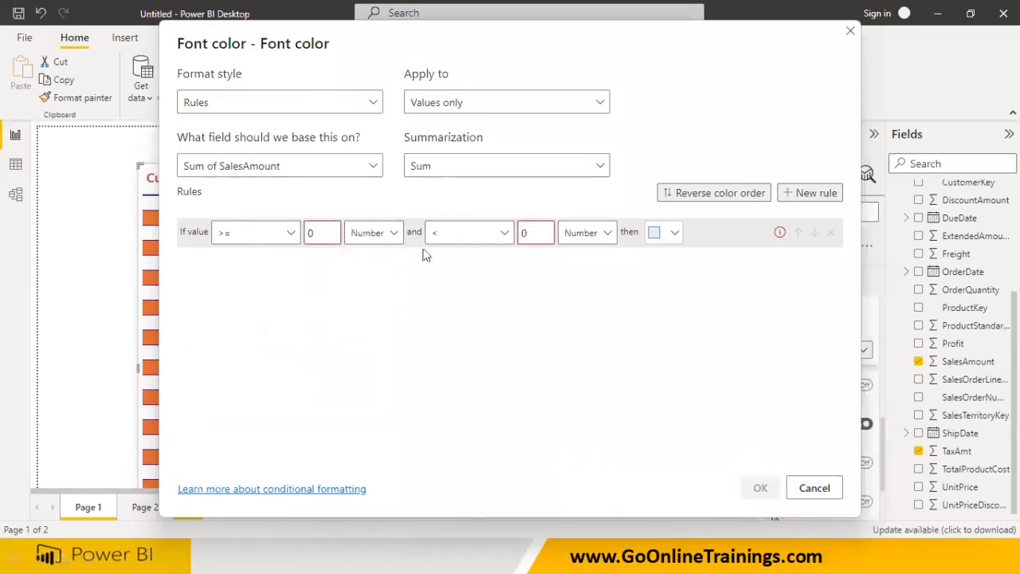
pyautogui.moveTo(540, 231); pyautogui.dragTo(510, 239)
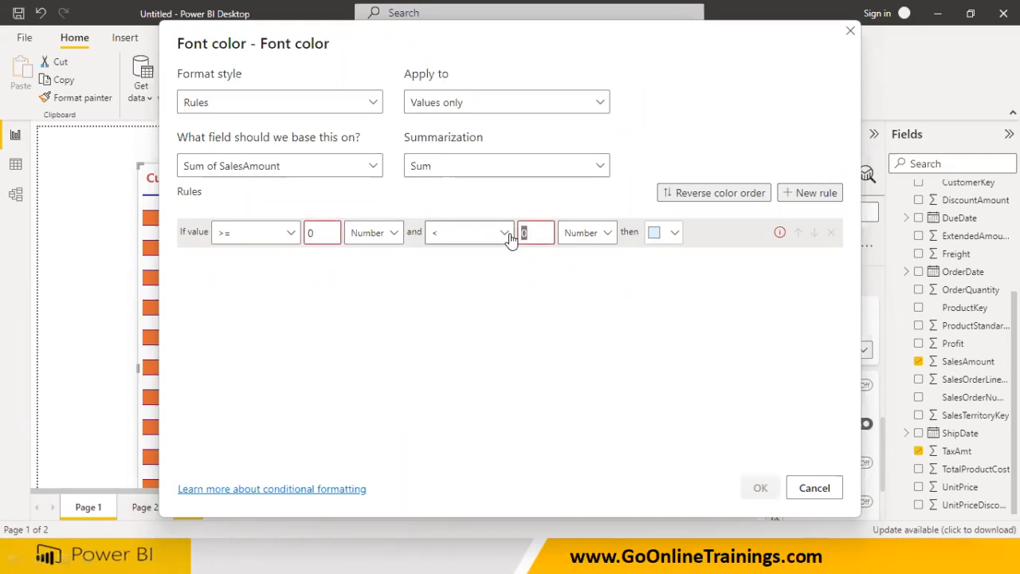
pyautogui.write('1000')
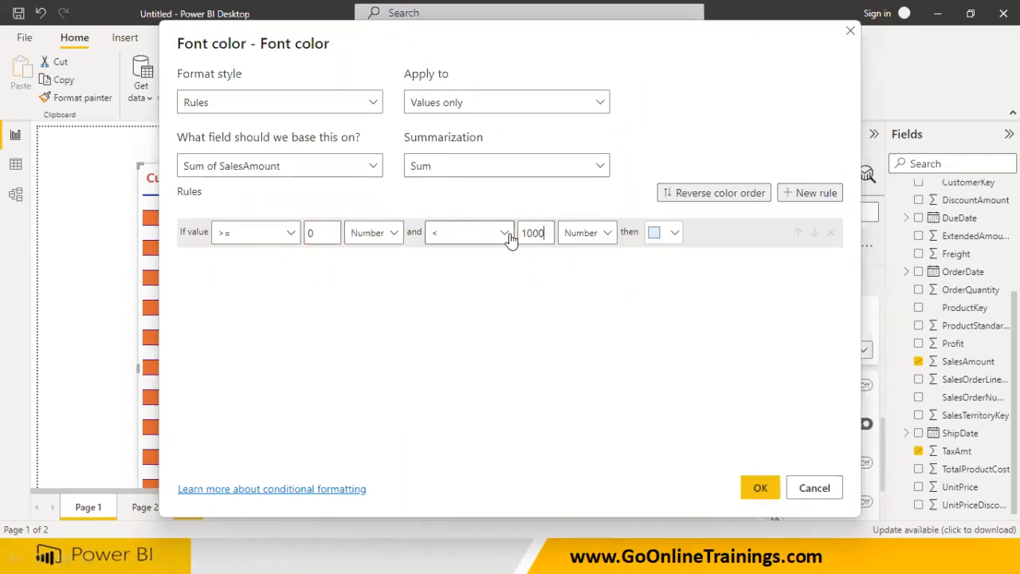
pyautogui.click(673, 233)
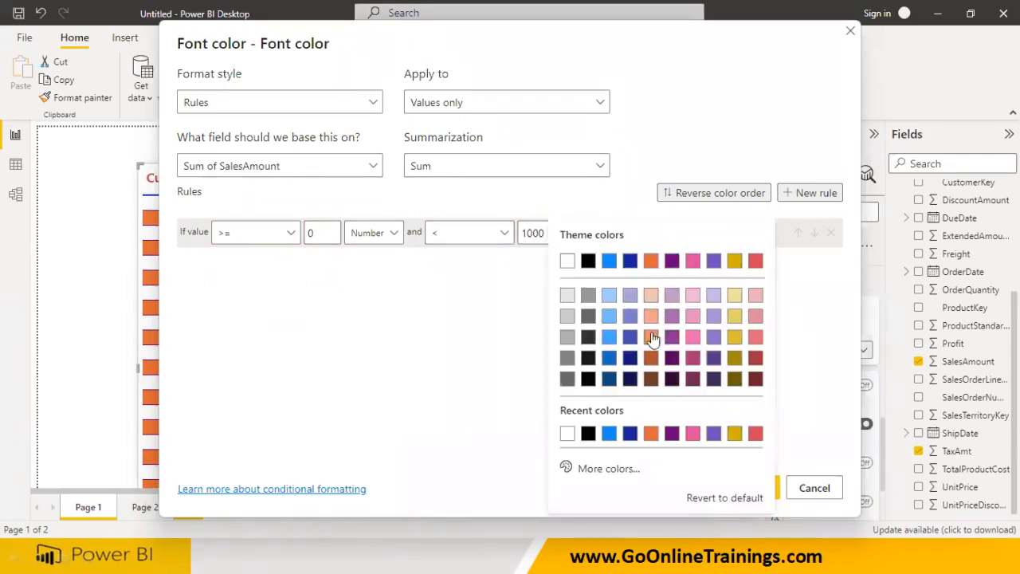
pyautogui.click(630, 341)
pyautogui.click(674, 239)
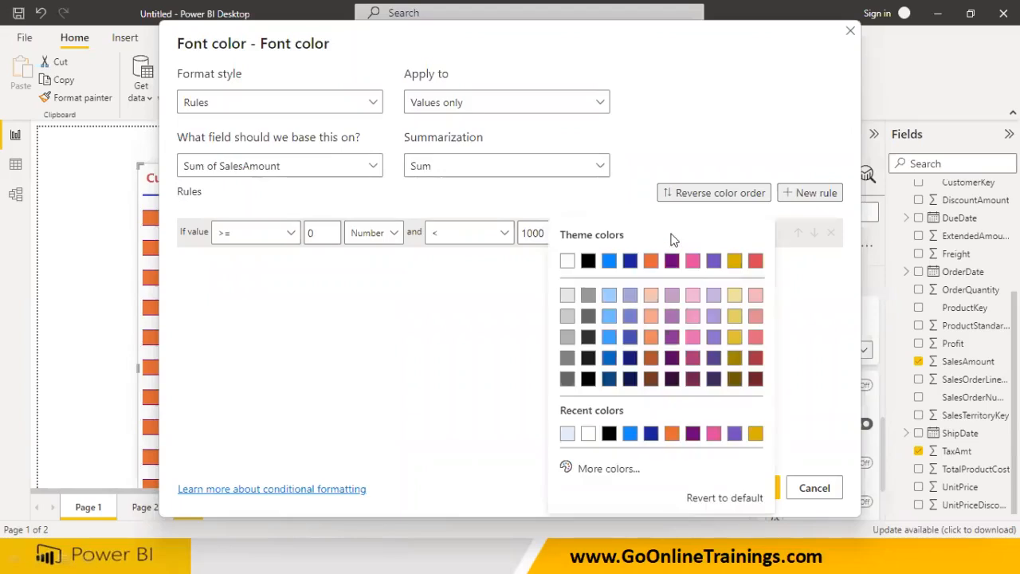
pyautogui.click(756, 263)
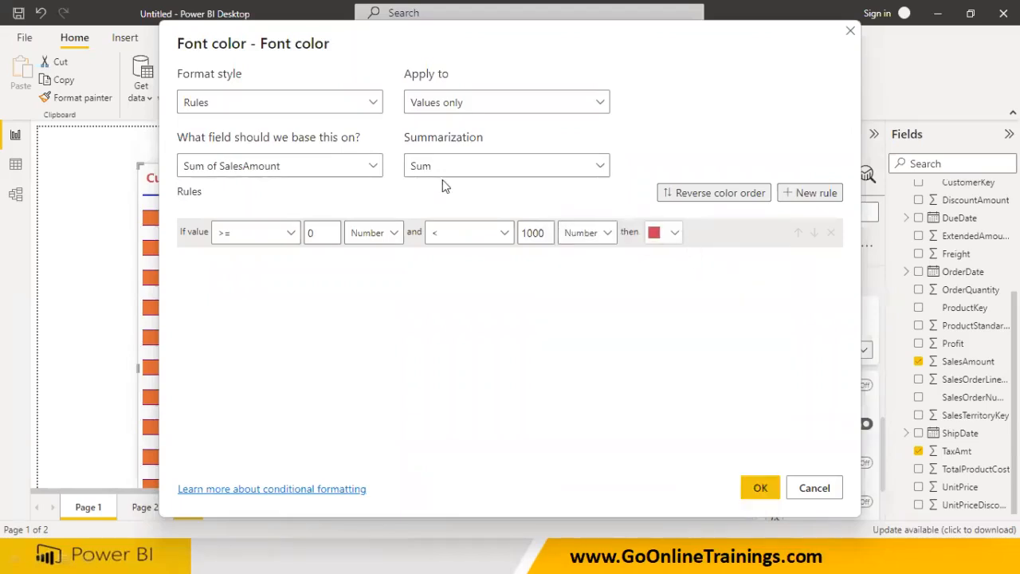
# Add a second rule for numbers from 10000 to below 500000 and raise the first rule's upper limit to 10000.
pyautogui.click(786, 194)
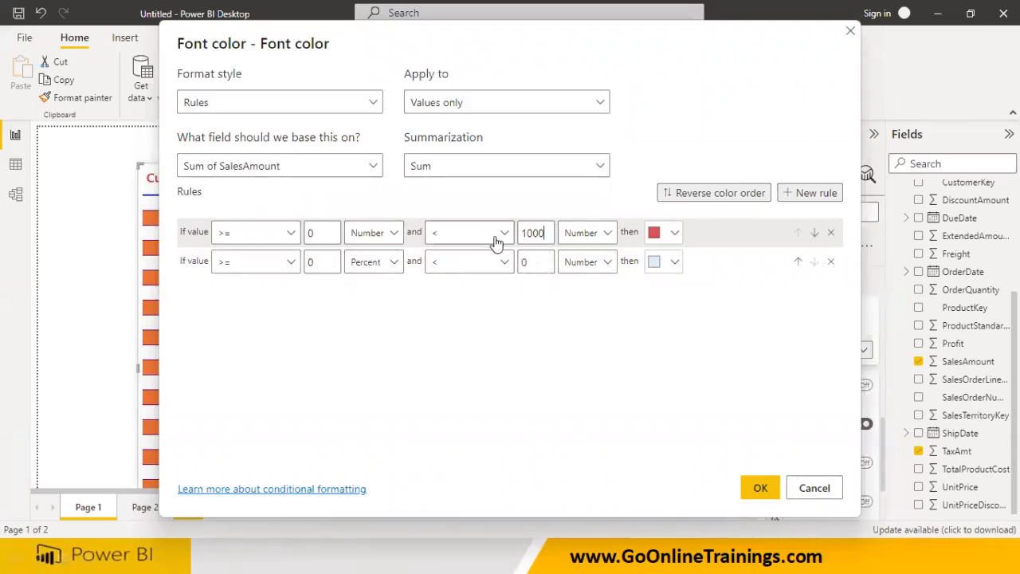
pyautogui.click(311, 262)
pyautogui.write('10000')
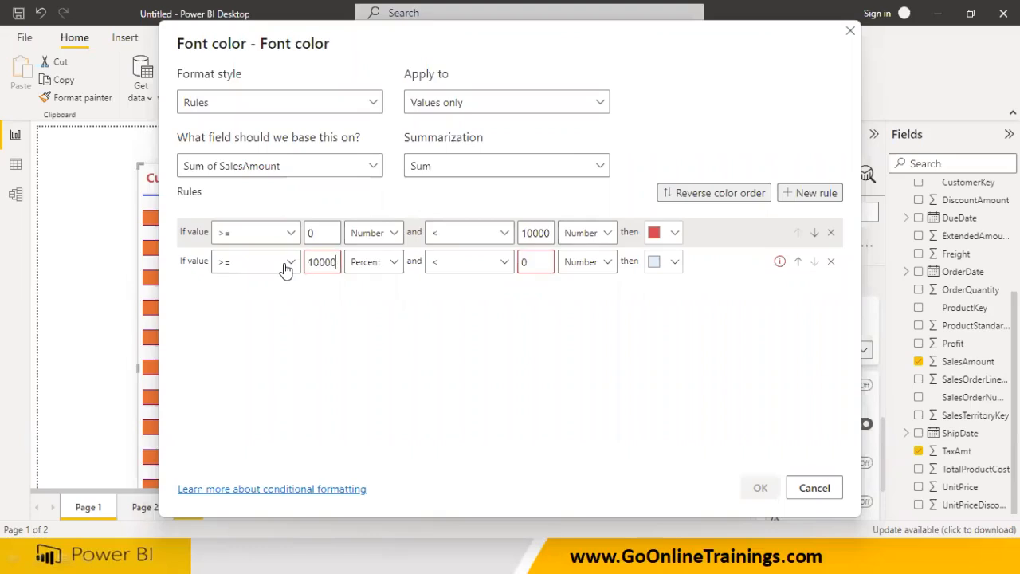
pyautogui.click(372, 264)
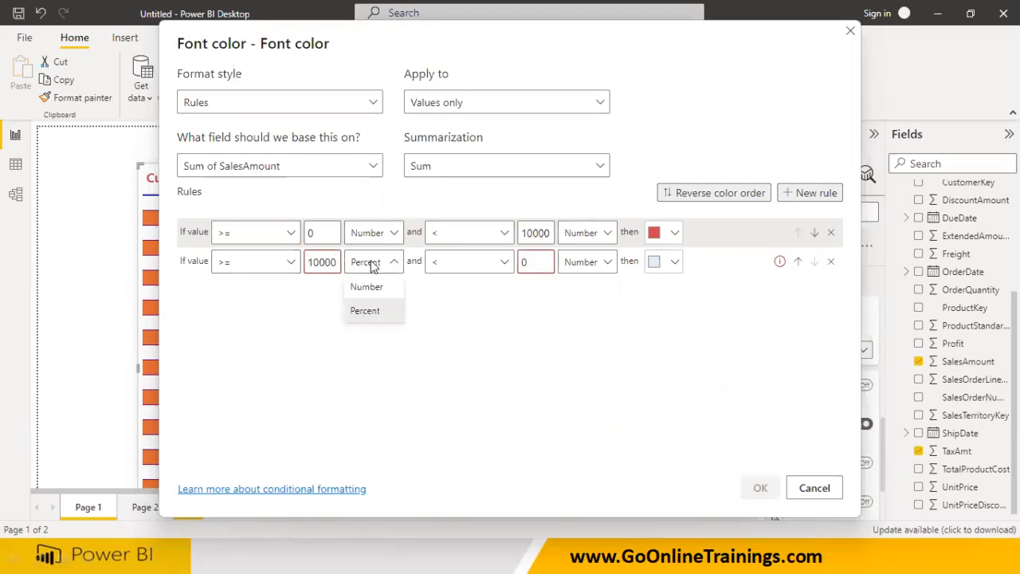
pyautogui.click(368, 287)
pyautogui.moveTo(506, 263); pyautogui.dragTo(500, 264)
pyautogui.write('5')
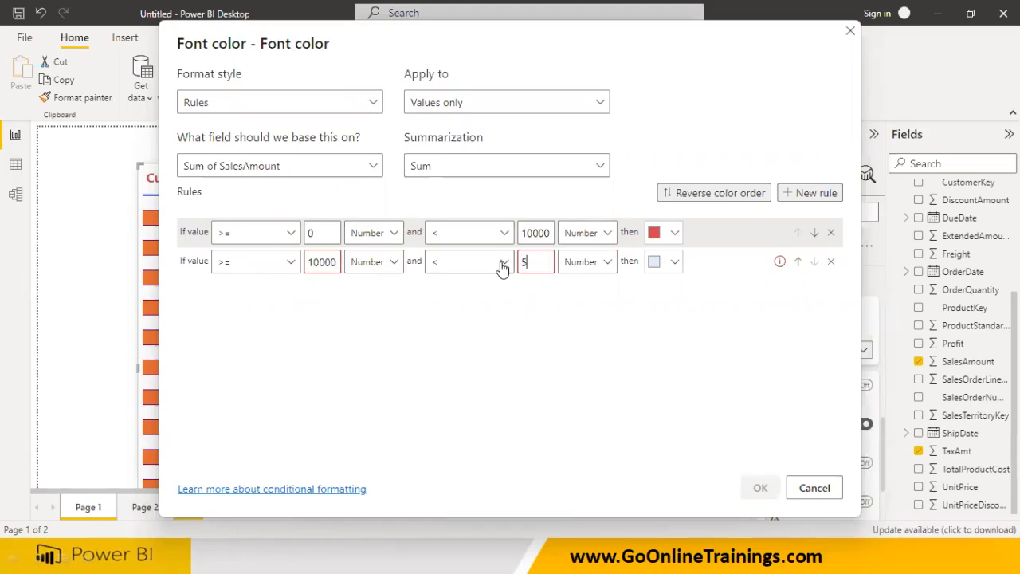
pyautogui.write('00000')
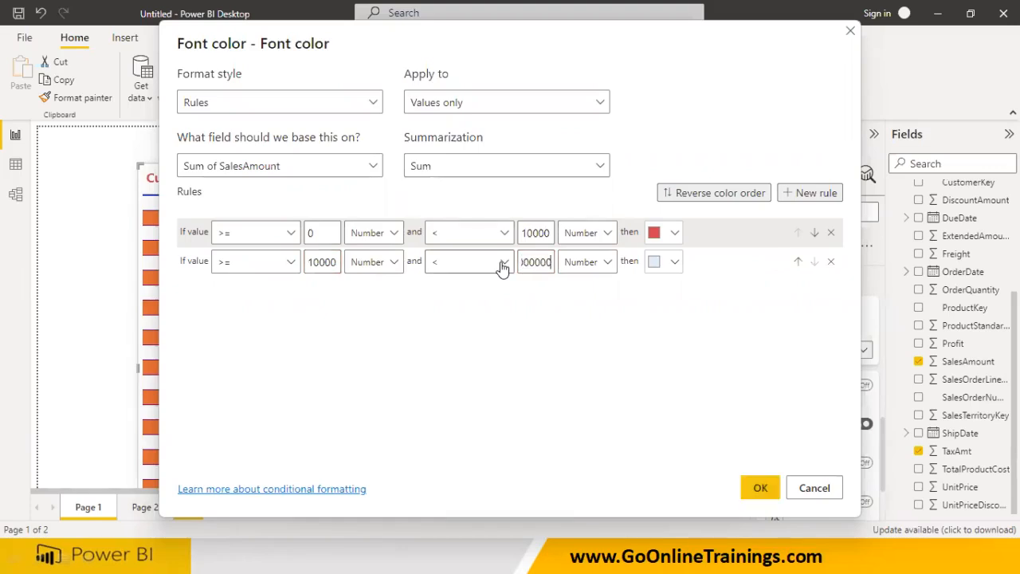
# Give the second rule the custom green color #10ED3C and apply the font color rules.
pyautogui.click(673, 263)
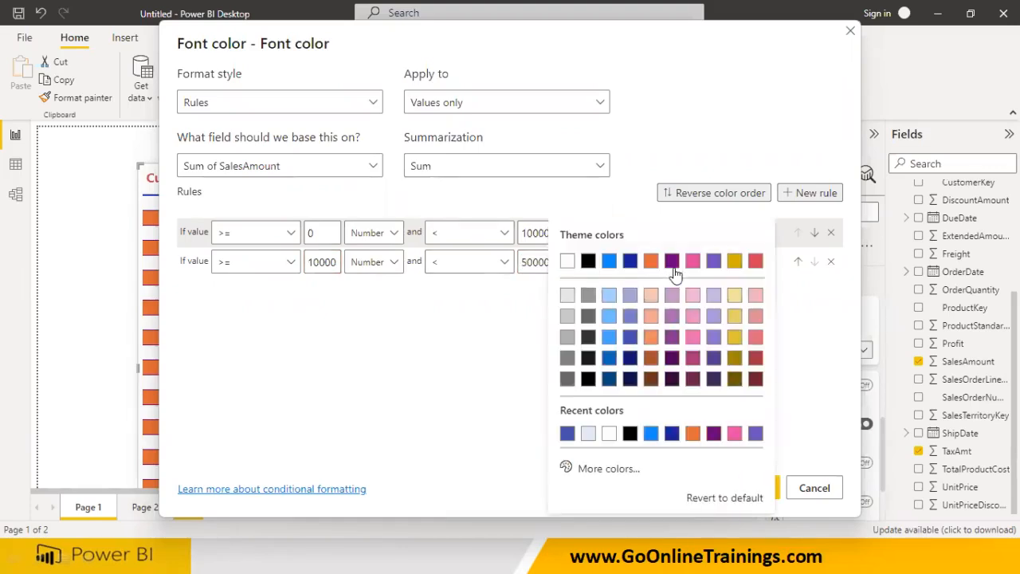
pyautogui.click(613, 477)
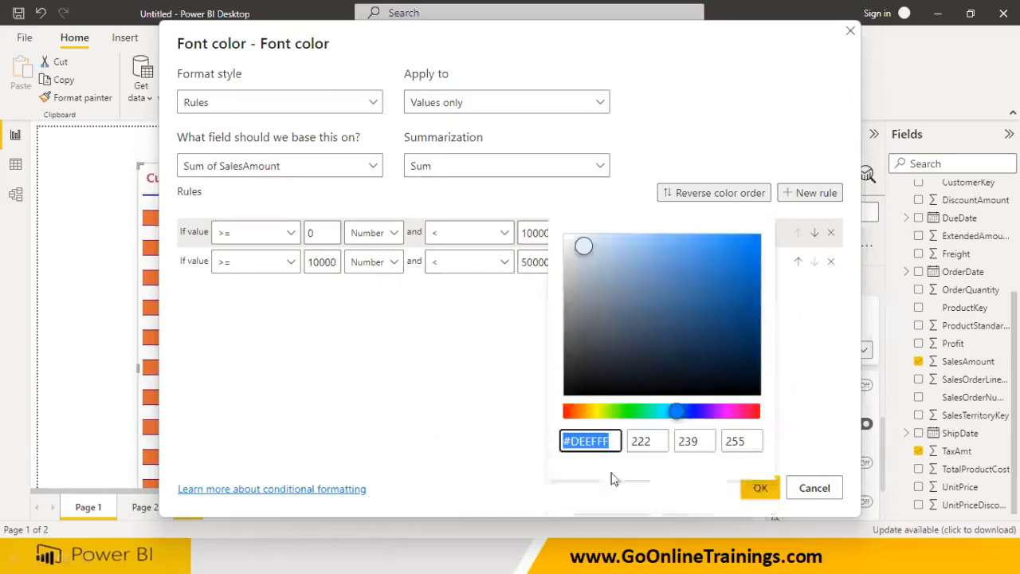
pyautogui.click(635, 412)
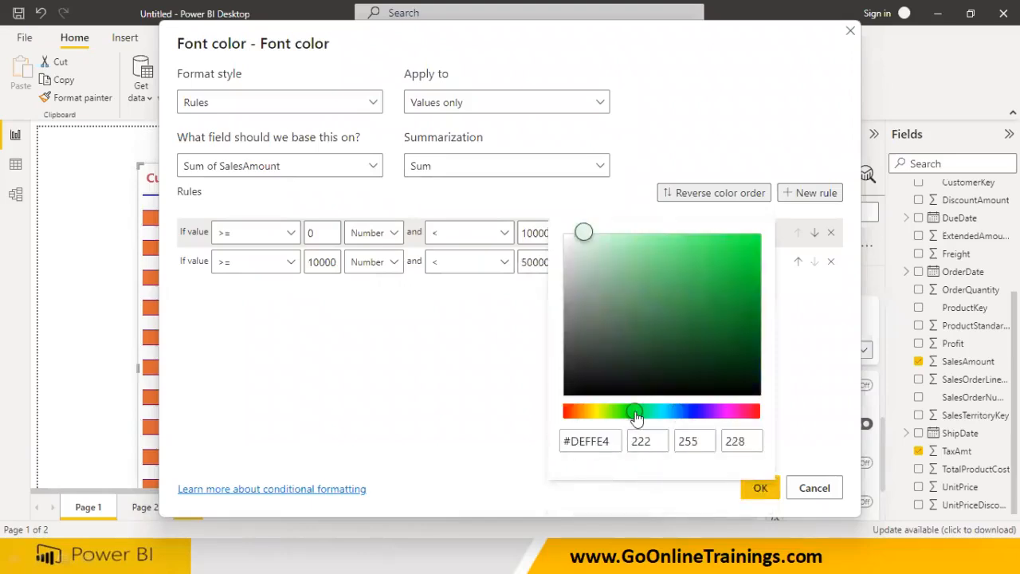
pyautogui.click(741, 243)
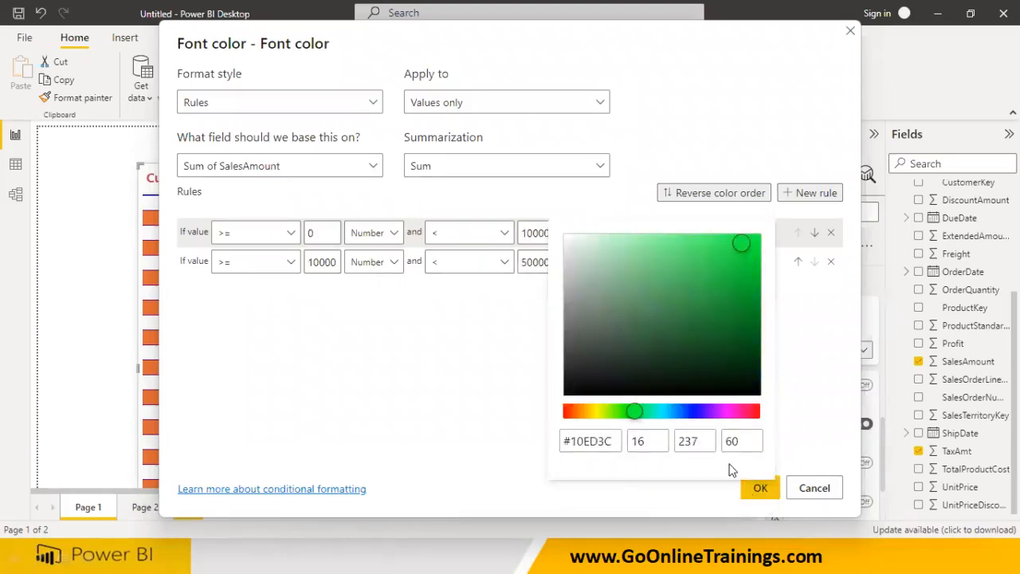
pyautogui.click(783, 384)
pyautogui.click(761, 487)
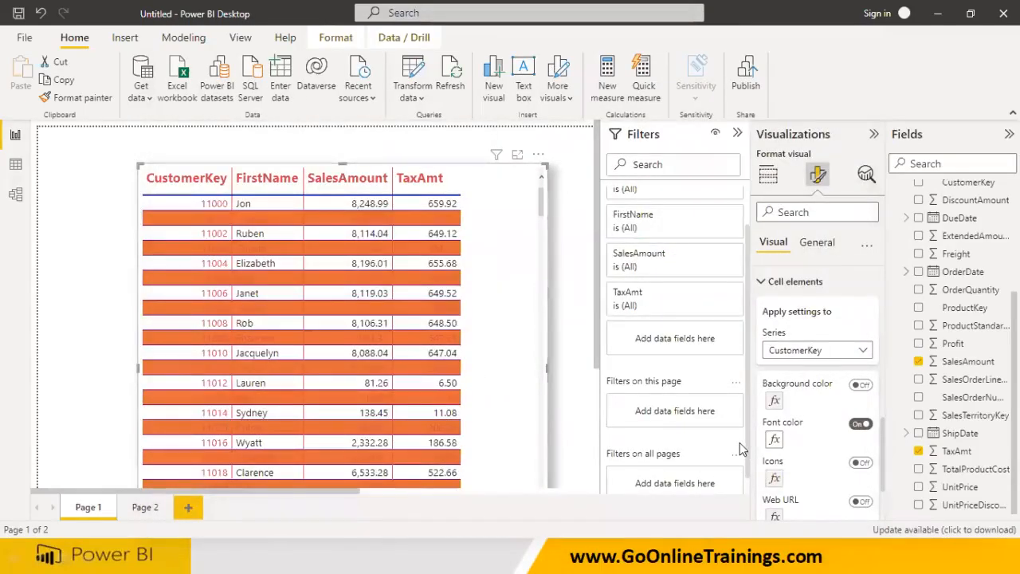
# Review the recolored CustomerKey values in the table and turn off the column's conditional background color and font color.
pyautogui.scroll(2, 786, 440)
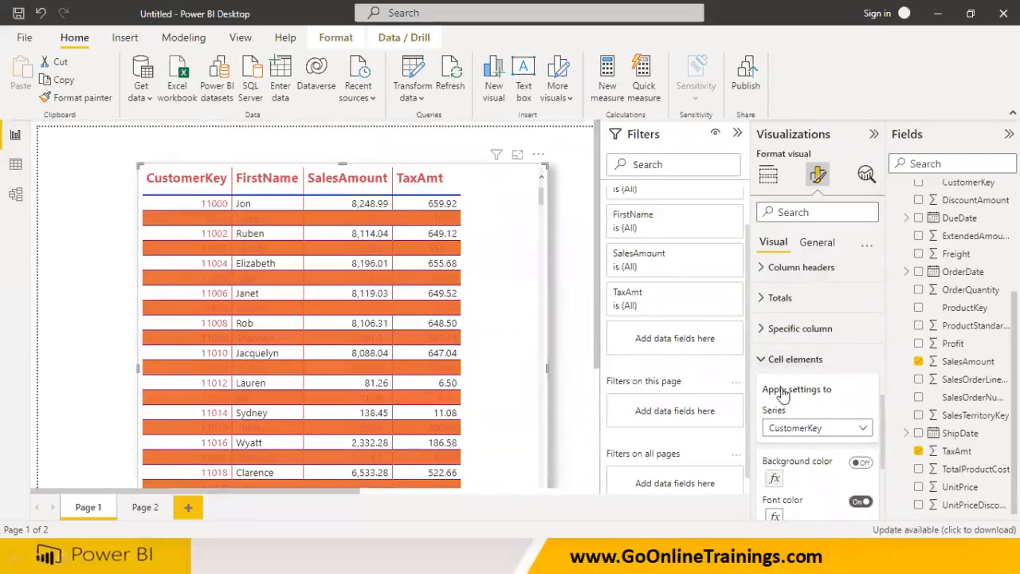
pyautogui.scroll(-5, 509, 402)
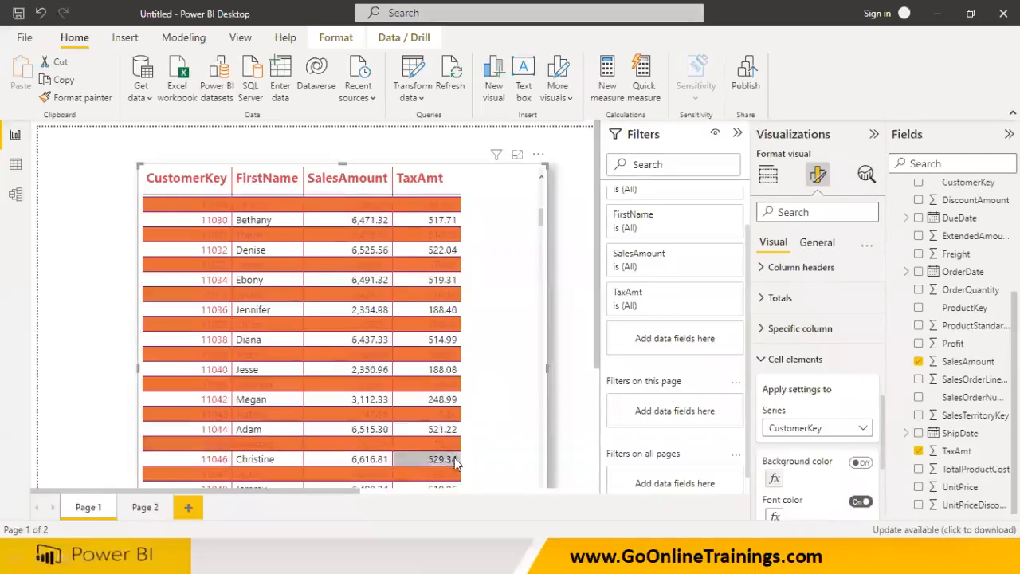
pyautogui.scroll(-6, 448, 477)
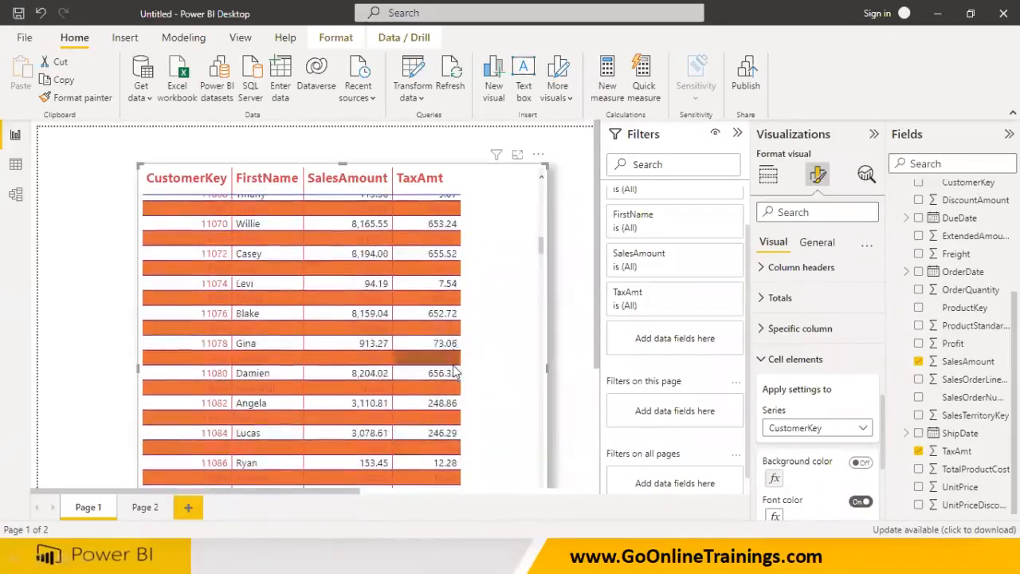
pyautogui.scroll(4, 444, 390)
pyautogui.scroll(3, 444, 390)
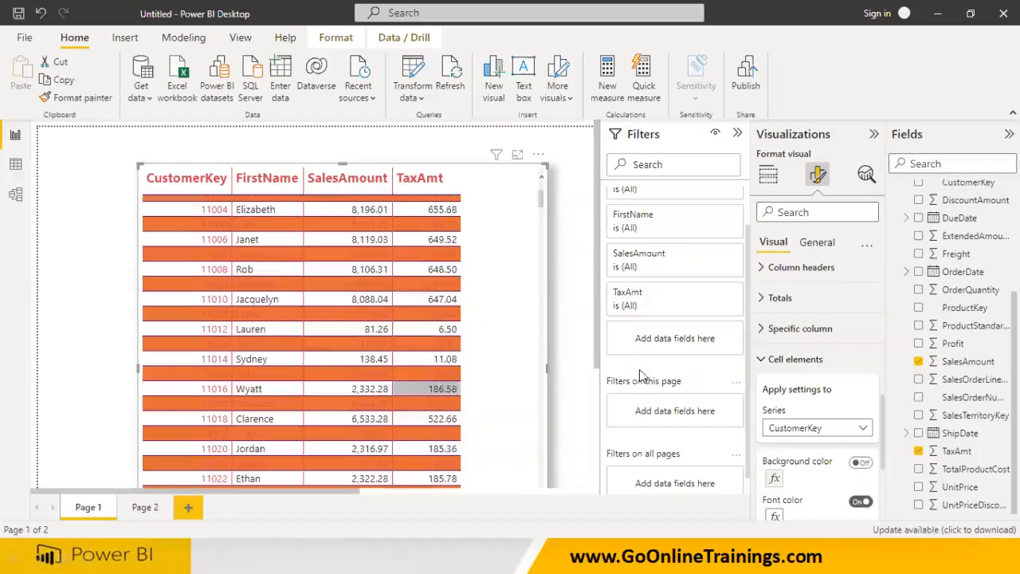
pyautogui.click(860, 463)
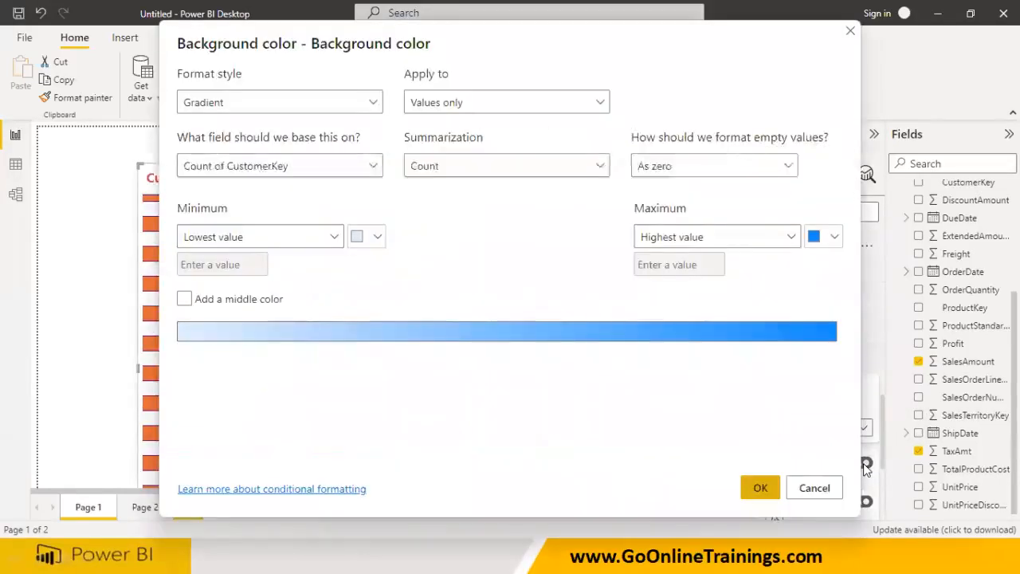
pyautogui.click(814, 489)
pyautogui.click(860, 463)
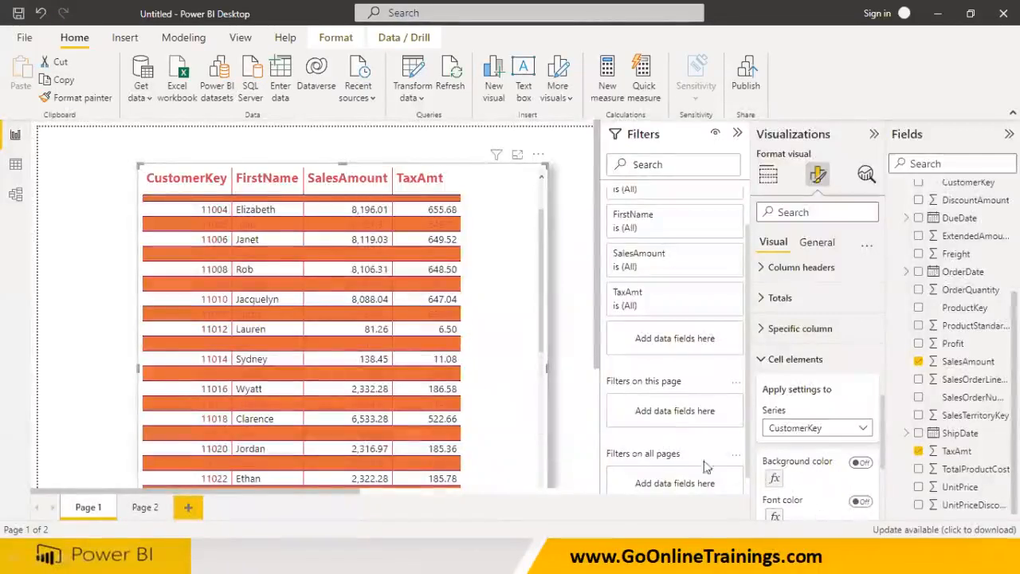
# Turn on icons for the CustomerKey column and set the first icon rule to 0 to below 50 percent with the red diamond.
pyautogui.scroll(-1, 704, 467)
pyautogui.scroll(-3, 842, 477)
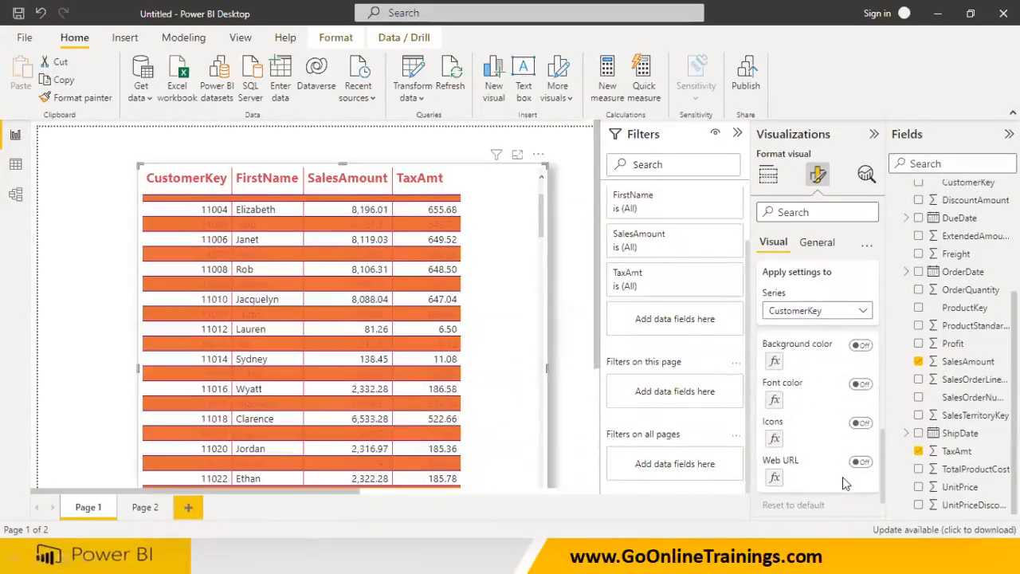
pyautogui.click(861, 423)
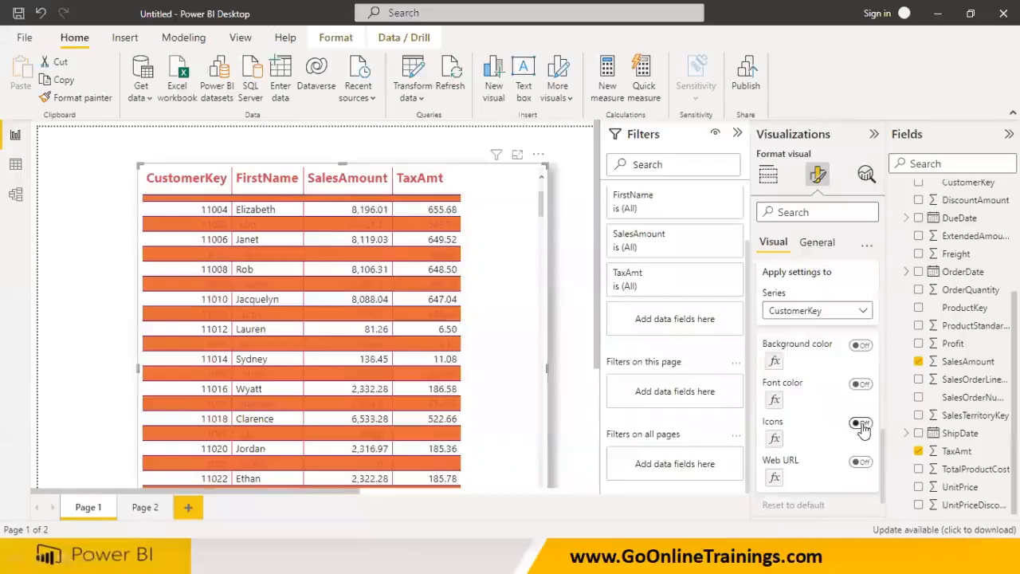
pyautogui.click(814, 487)
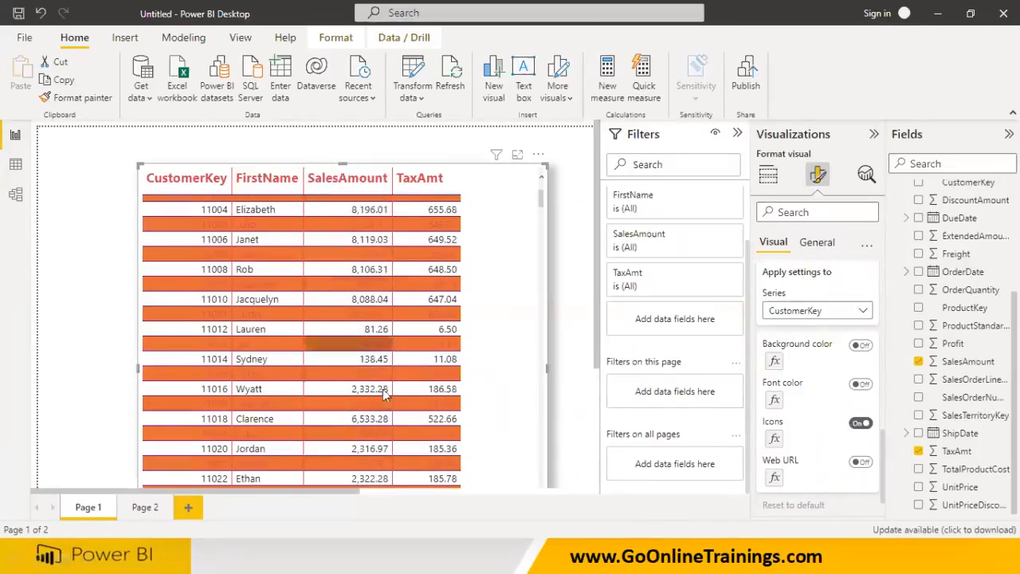
pyautogui.click(857, 429)
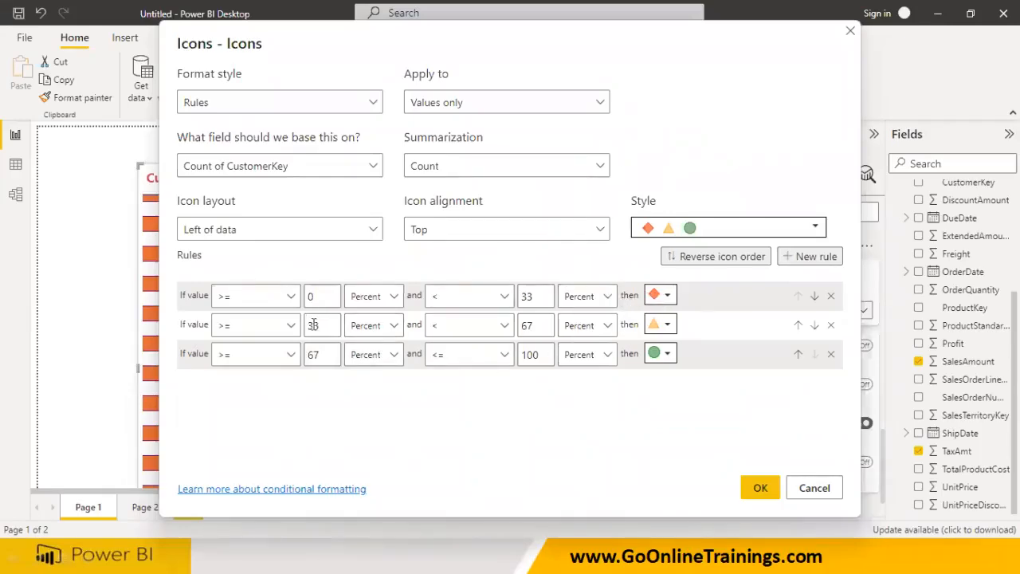
pyautogui.moveTo(493, 299); pyautogui.dragTo(485, 299)
pyautogui.click(658, 296)
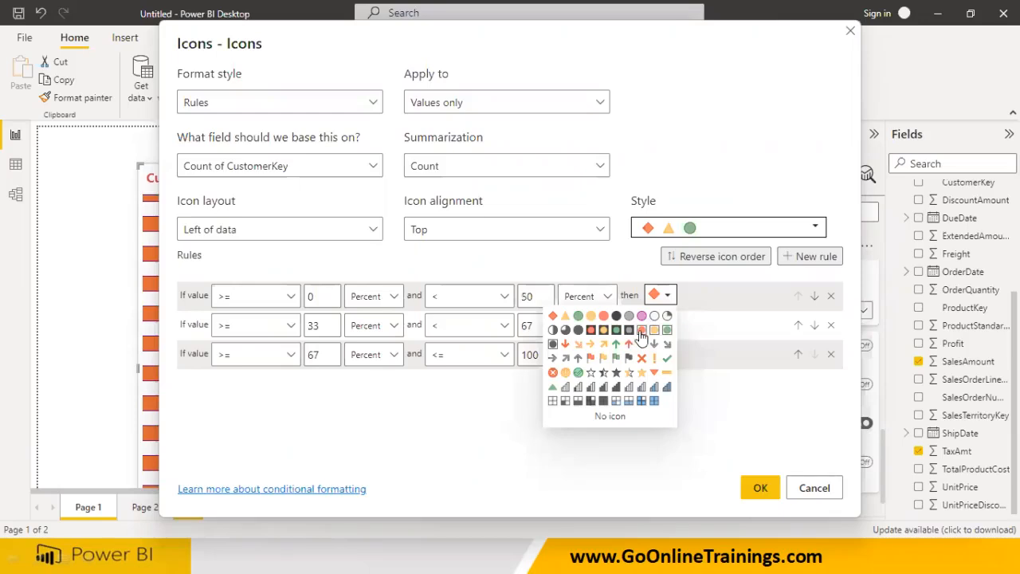
pyautogui.click(555, 320)
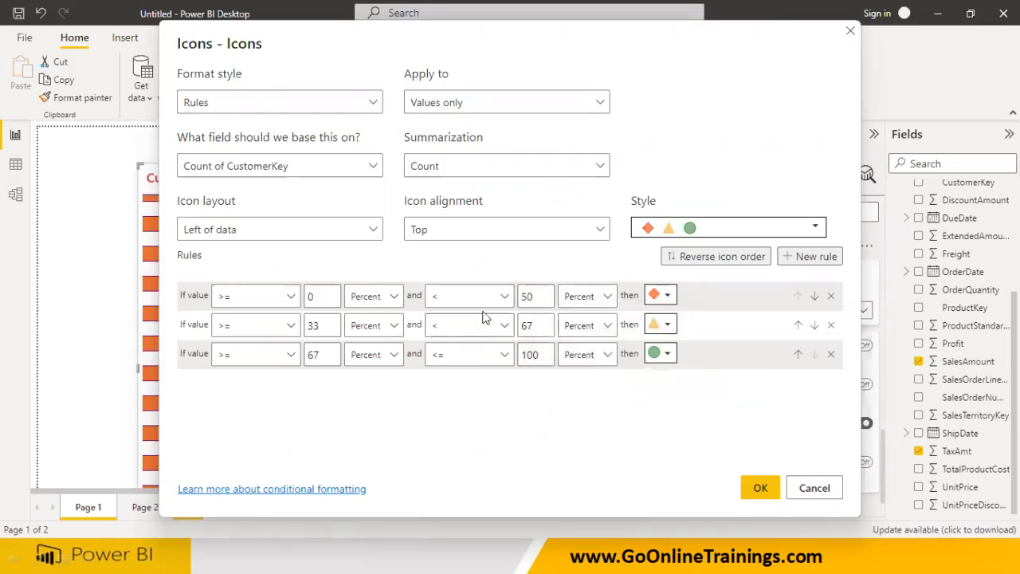
# Set the second icon rule to 50 to below 80 percent and the third to 80 to 100 percent, and apply the icons.
pyautogui.doubleClick(315, 325)
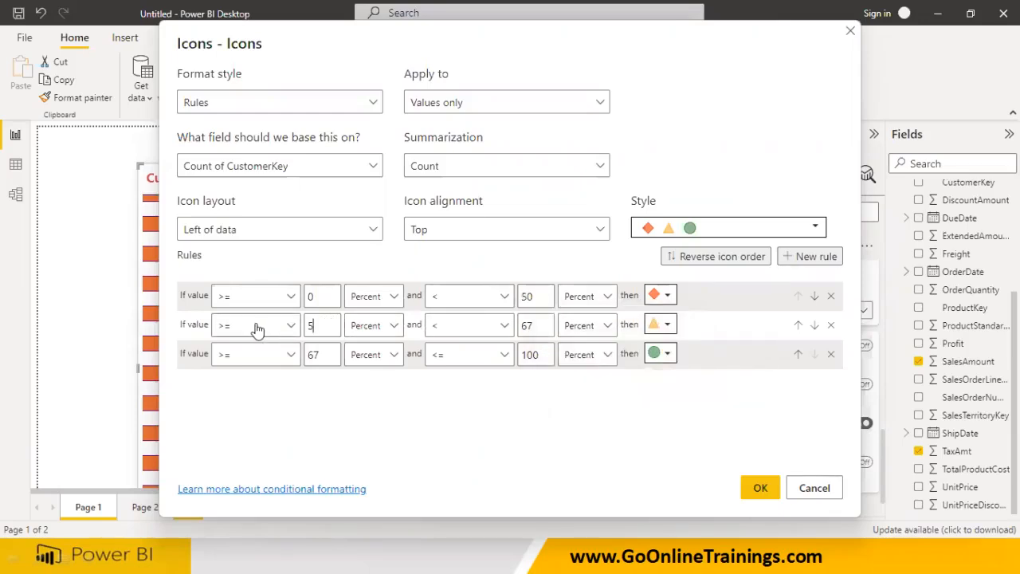
pyautogui.doubleClick(529, 325)
pyautogui.write('8')
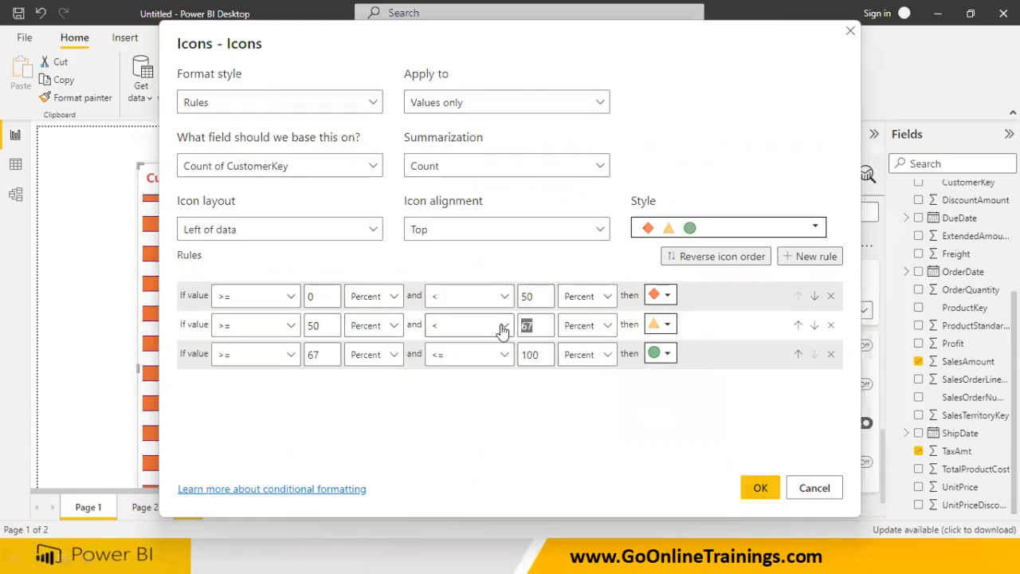
pyautogui.write('0')
pyautogui.doubleClick(324, 354)
pyautogui.write('80')
pyautogui.click(532, 356)
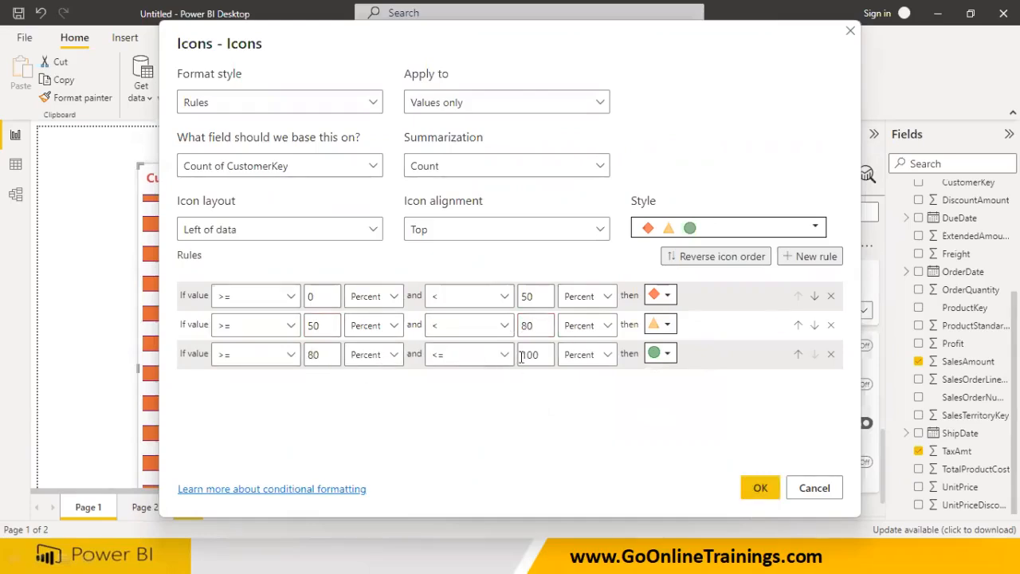
pyautogui.click(769, 502)
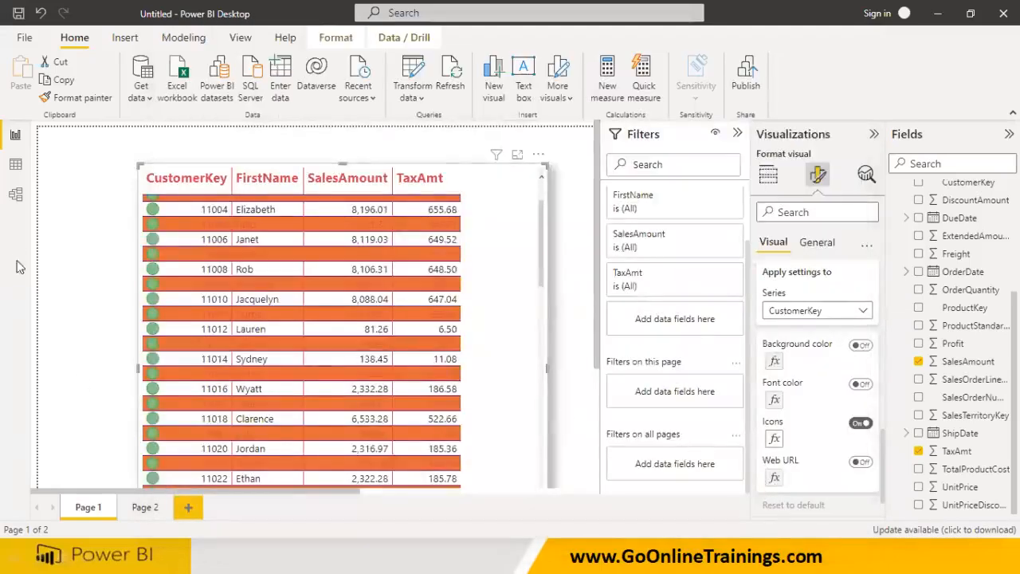
# Review the icons down the CustomerKey column and turn off that column's conditional icons.
pyautogui.scroll(2, 166, 237)
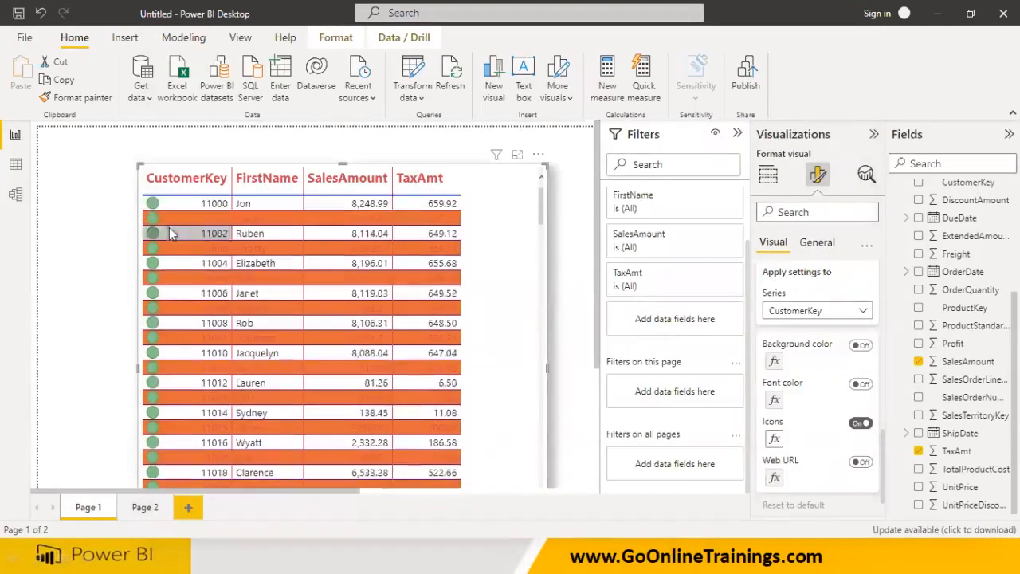
pyautogui.scroll(-4, 159, 227)
pyautogui.scroll(4, 155, 216)
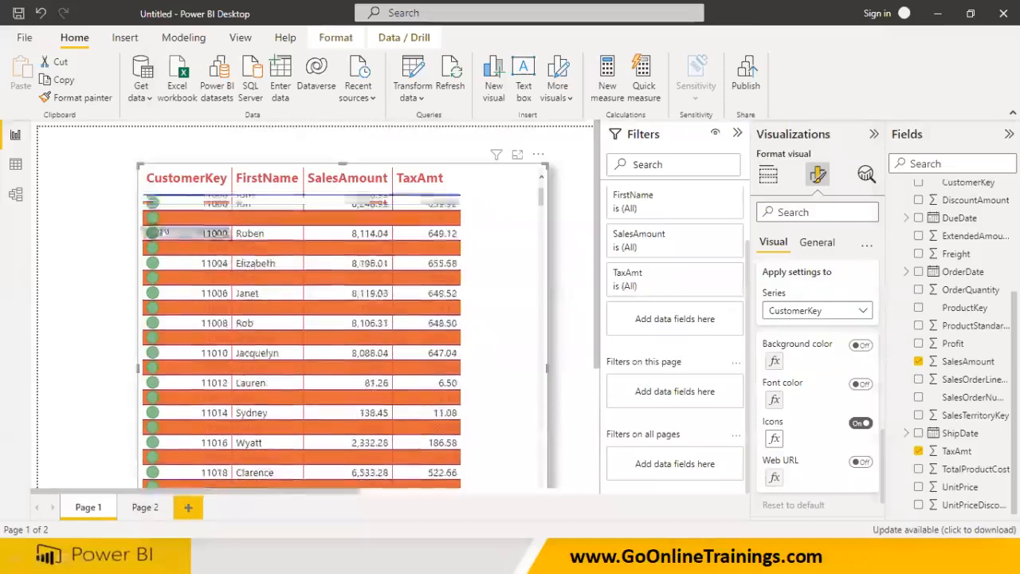
pyautogui.click(795, 314)
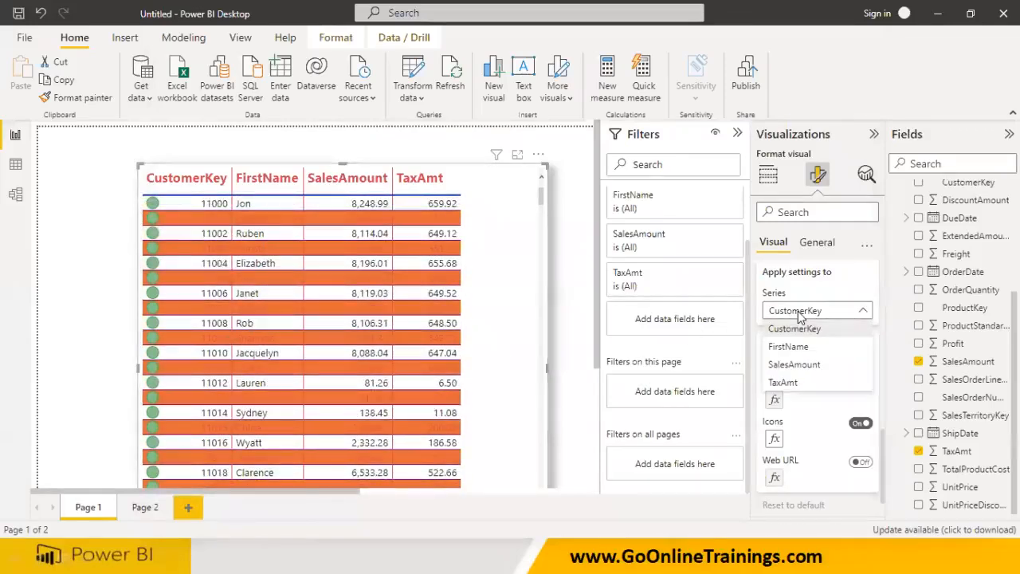
pyautogui.click(811, 372)
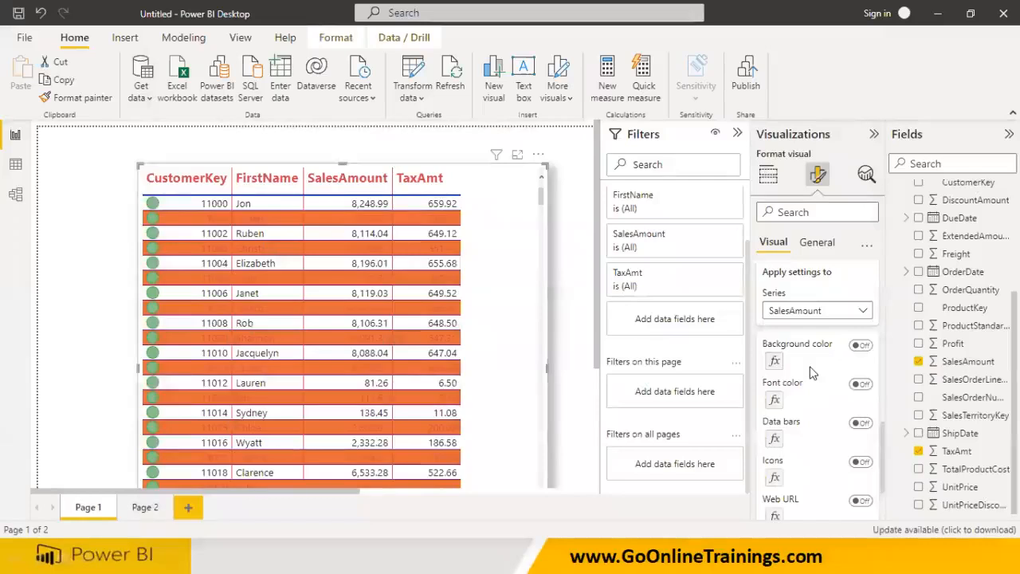
pyautogui.click(797, 314)
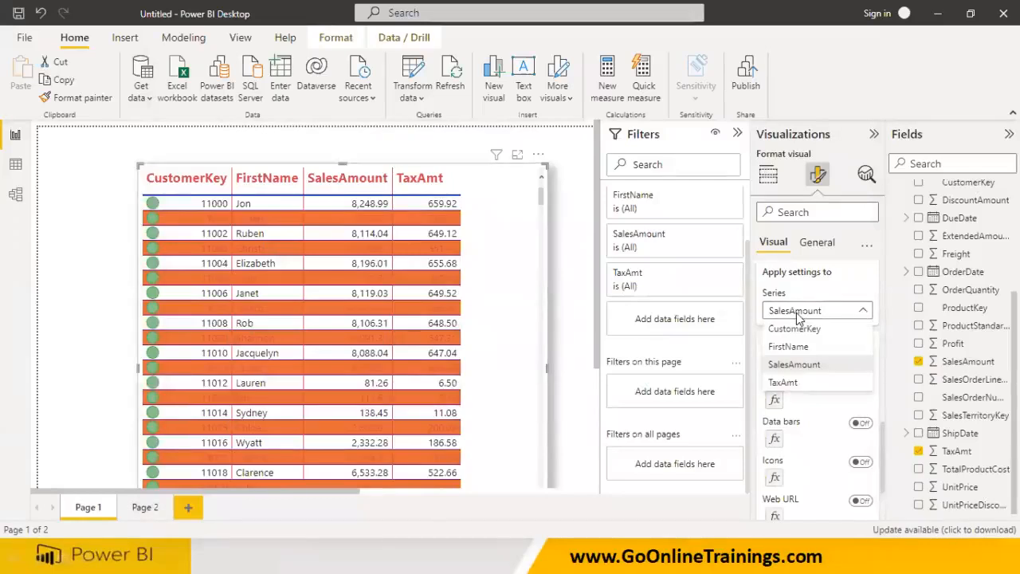
pyautogui.click(797, 328)
pyautogui.click(860, 423)
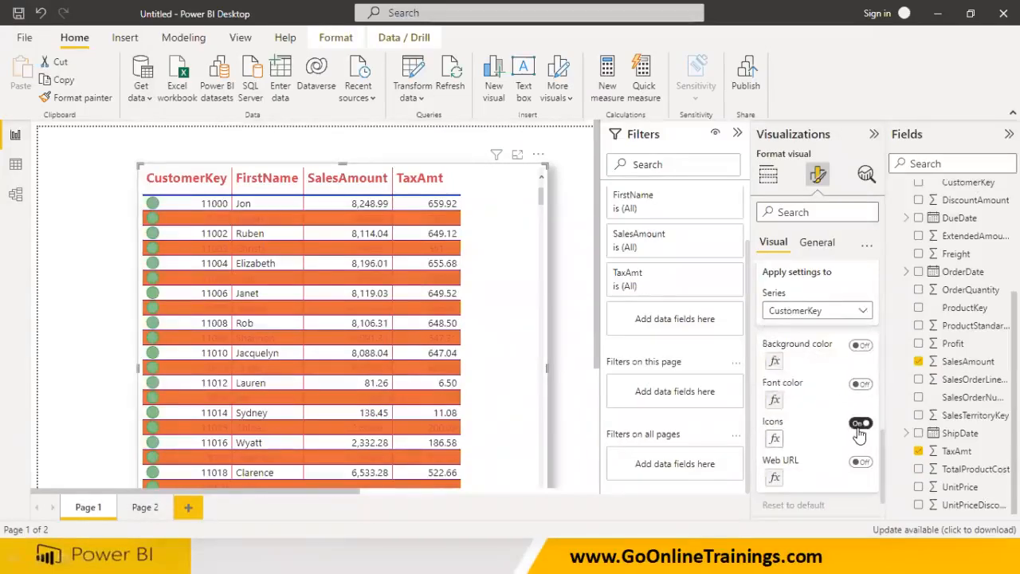
pyautogui.click(859, 423)
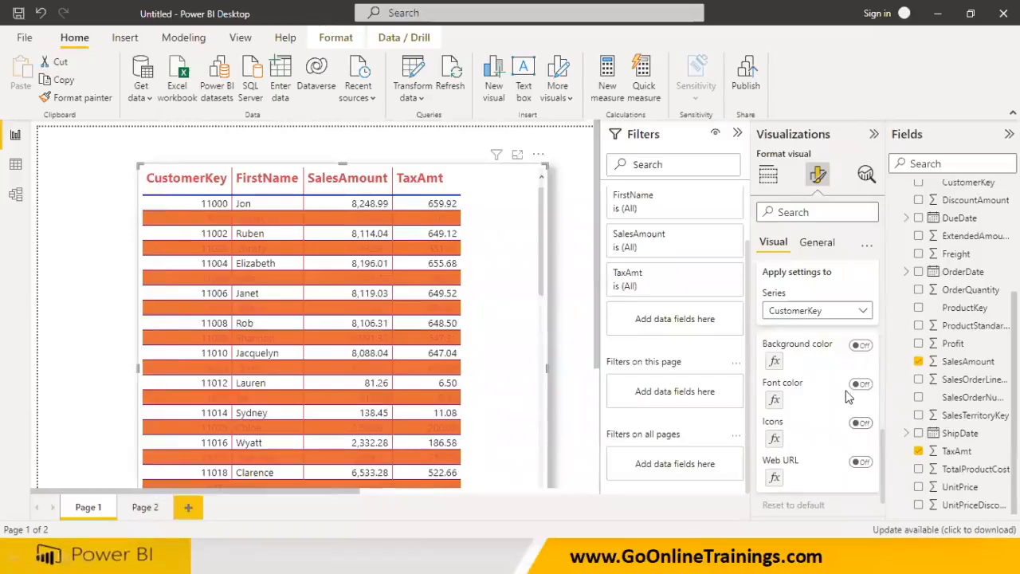
# Turn on data bars for the SalesAmount column and review the bars down the table.
pyautogui.click(799, 312)
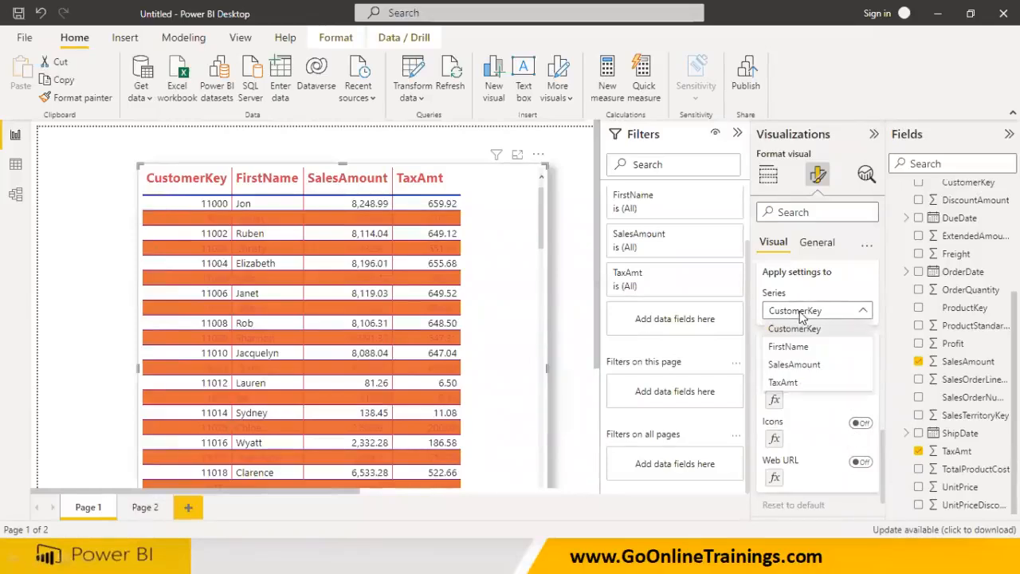
pyautogui.click(796, 365)
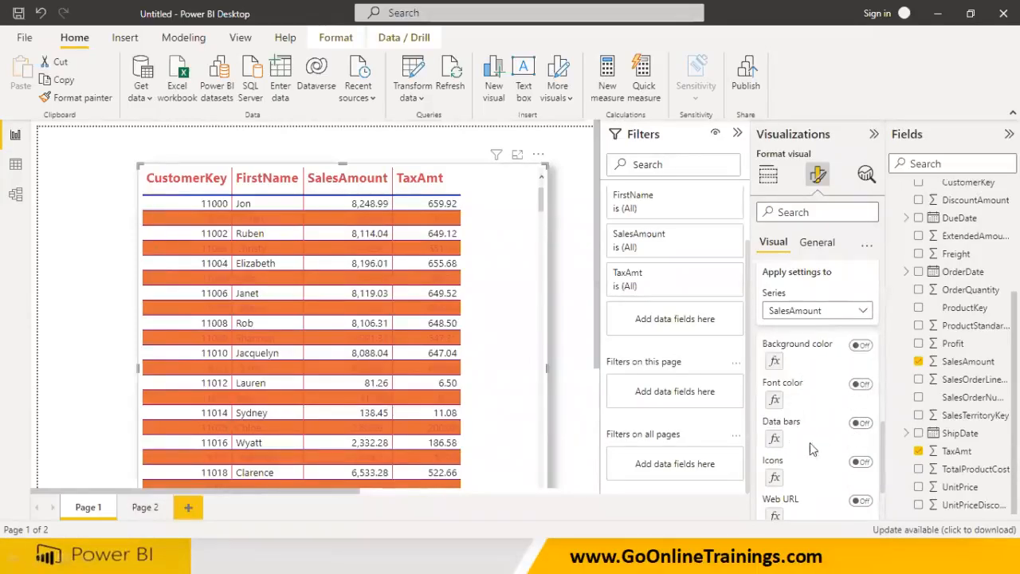
pyautogui.click(859, 423)
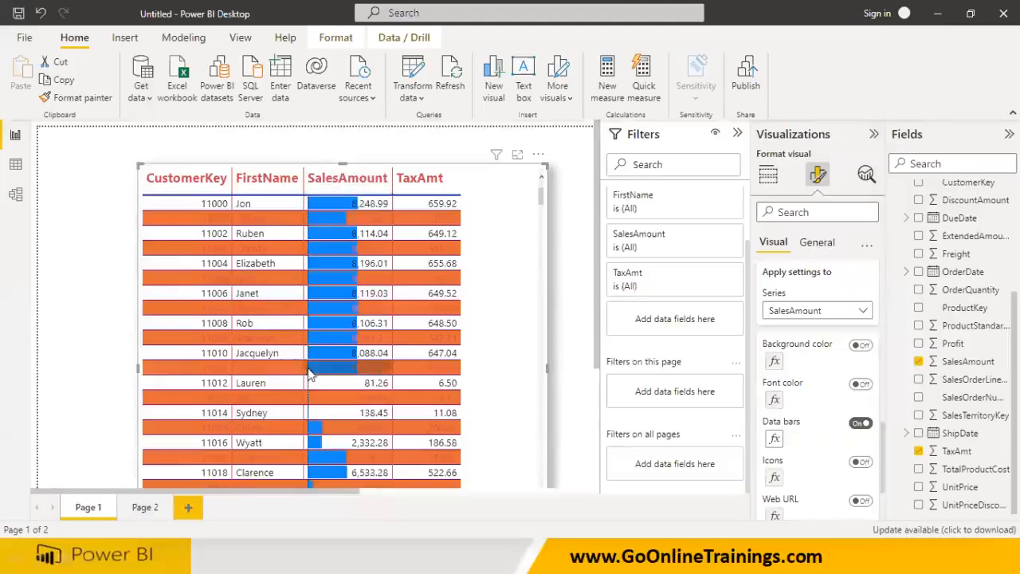
pyautogui.scroll(-5, 323, 414)
pyautogui.scroll(-10, 317, 390)
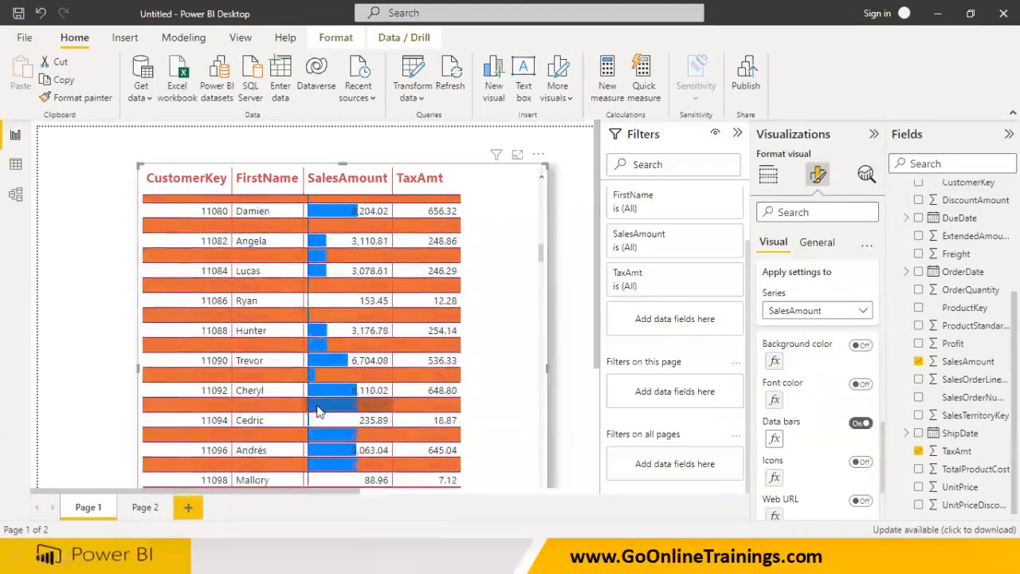
# Sort the table by TaxAmt in descending order and widen the SalesAmount column.
pyautogui.click(391, 169)
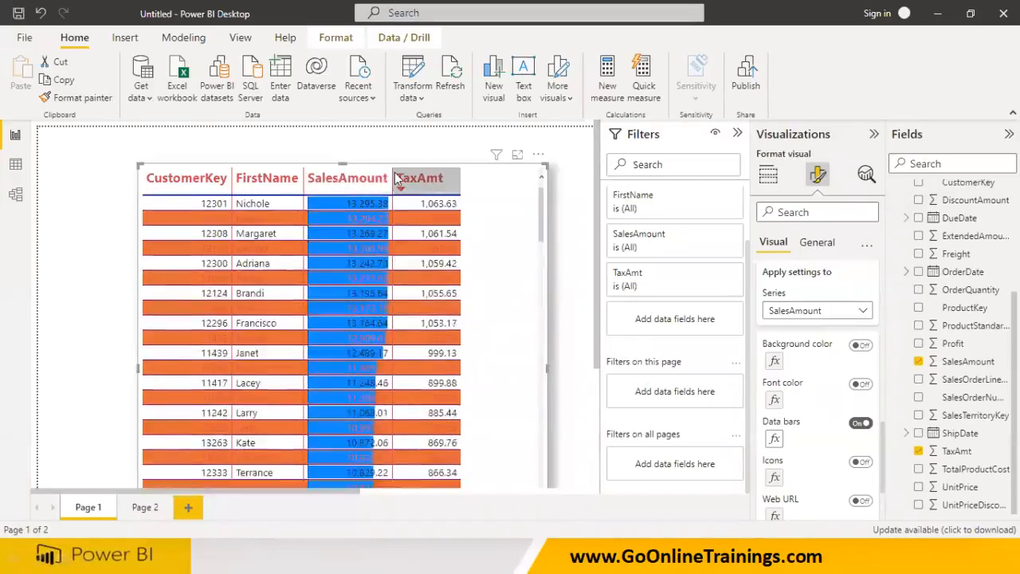
pyautogui.moveTo(391, 169); pyautogui.dragTo(473, 179)
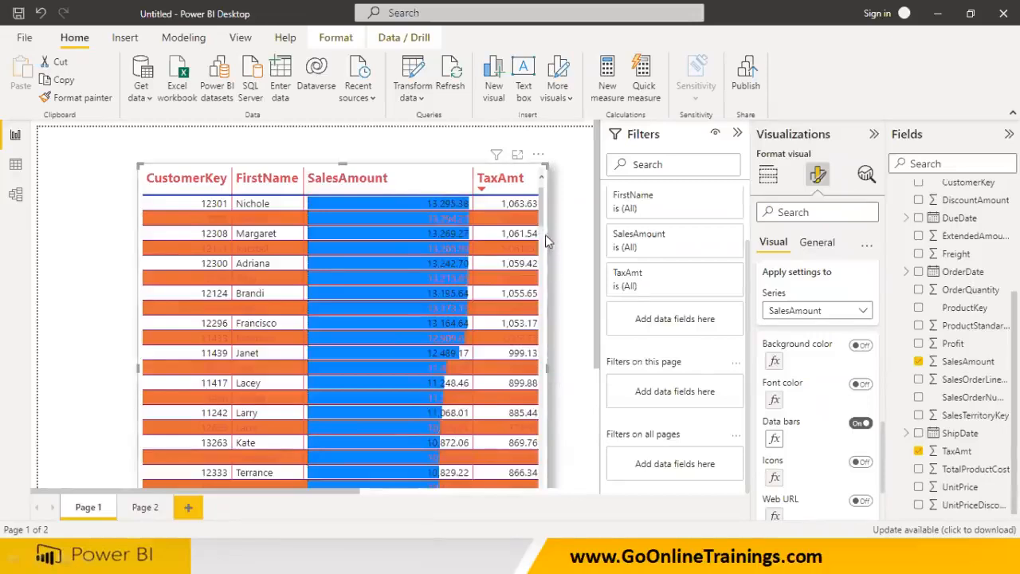
# Turn off the SalesAmount data bars and turn on icons instead, checking the icon rules without changing them.
pyautogui.click(860, 423)
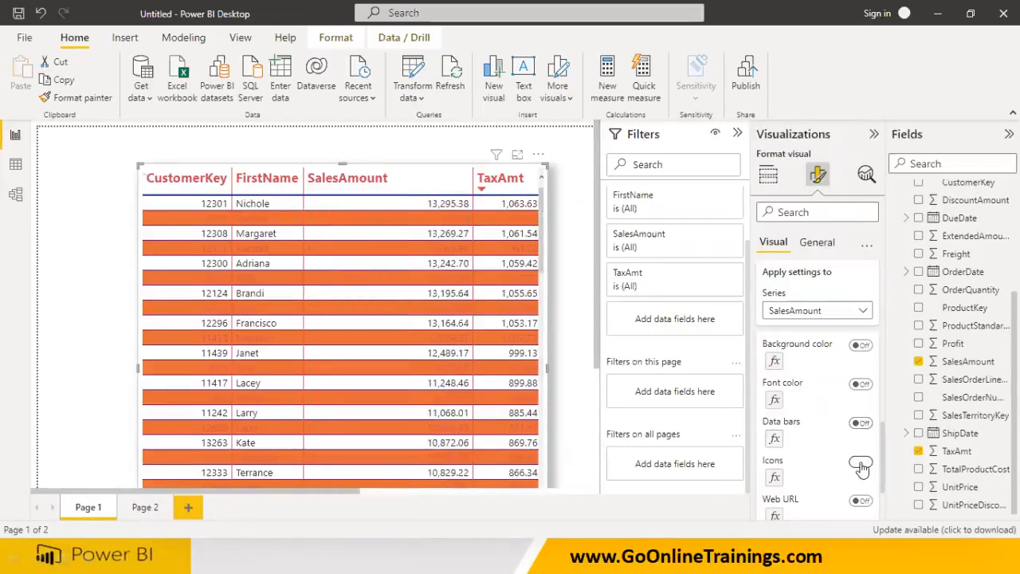
pyautogui.click(861, 464)
pyautogui.scroll(-1, 861, 469)
pyautogui.scroll(-2, 862, 470)
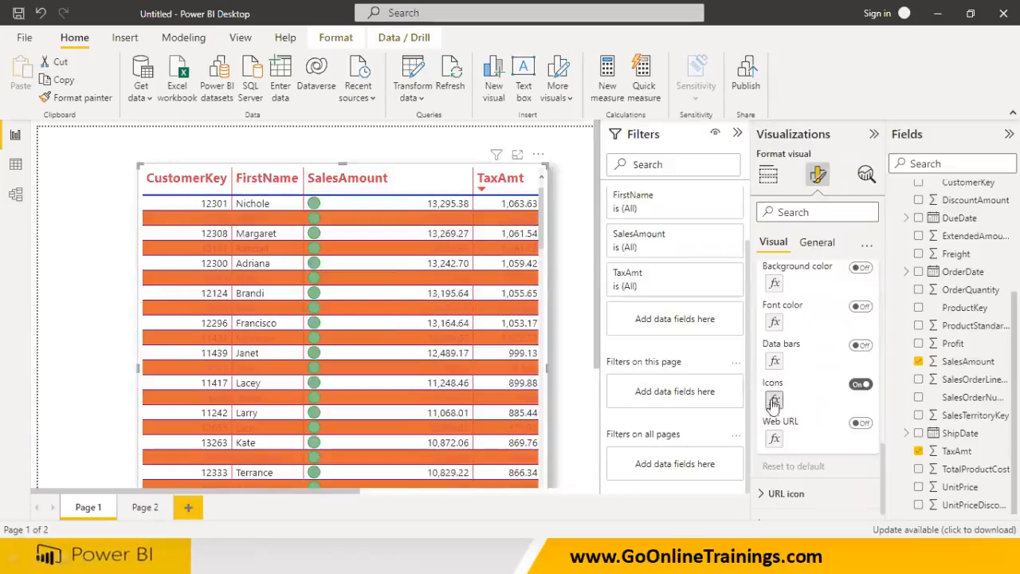
pyautogui.click(774, 402)
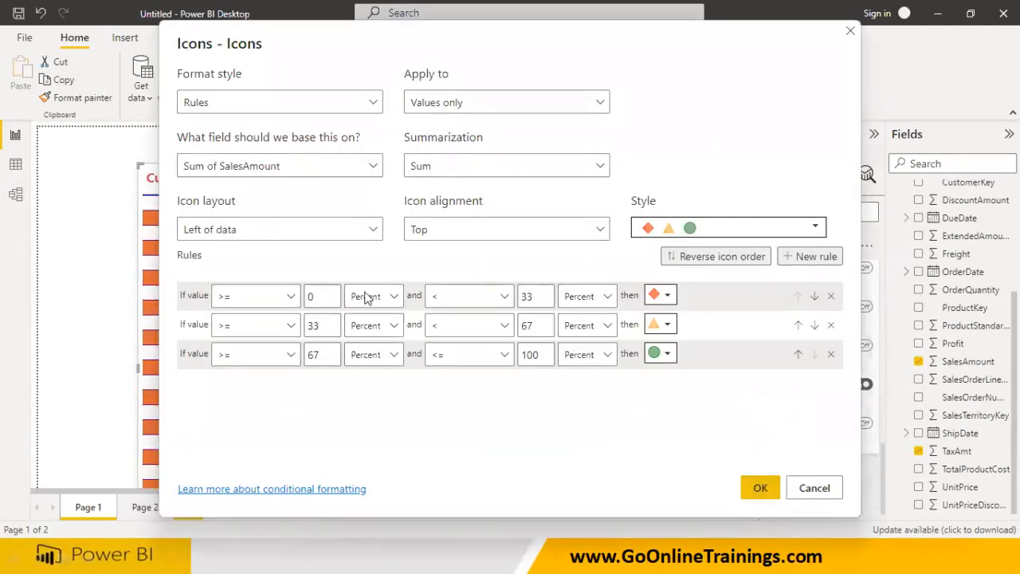
pyautogui.click(829, 491)
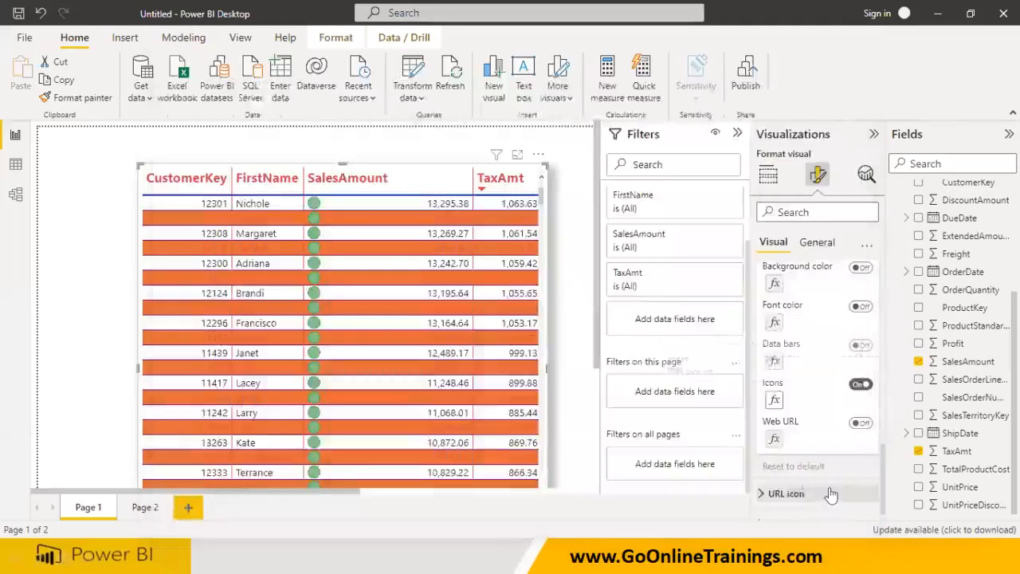
# Turn on Web URL for the SalesAmount column and cancel its settings without choosing a base field.
pyautogui.scroll(-1, 825, 428)
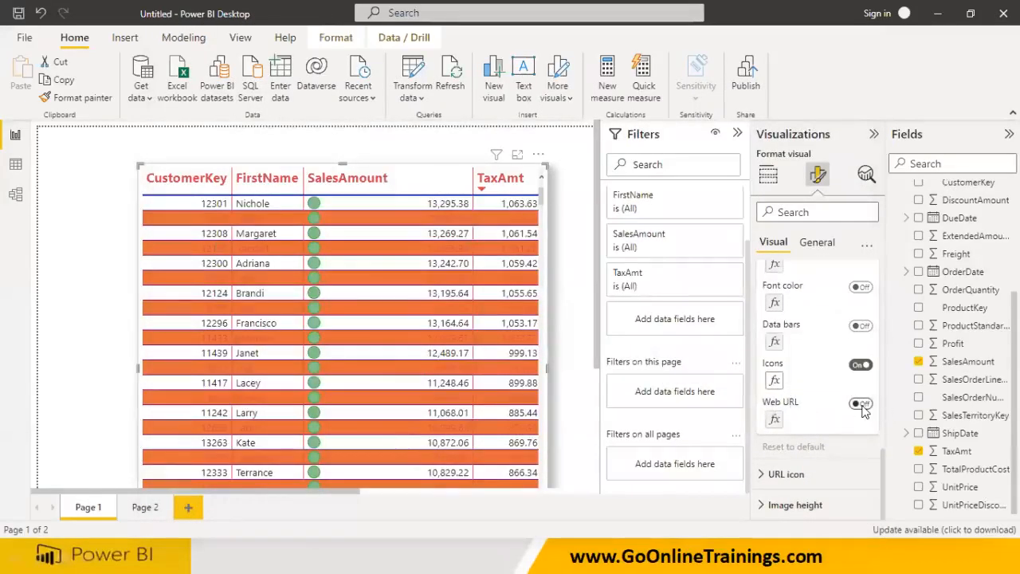
pyautogui.click(860, 404)
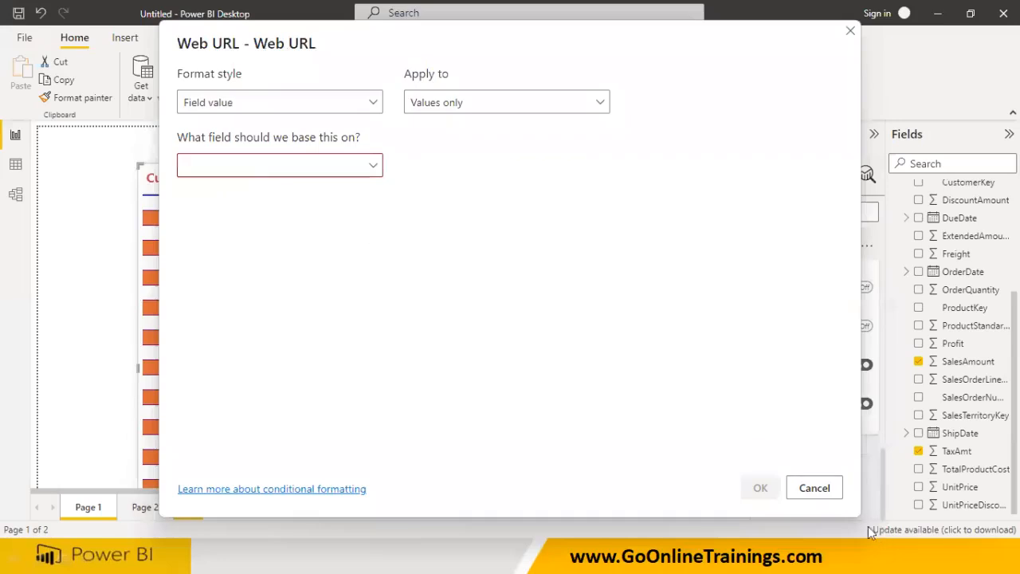
pyautogui.click(815, 487)
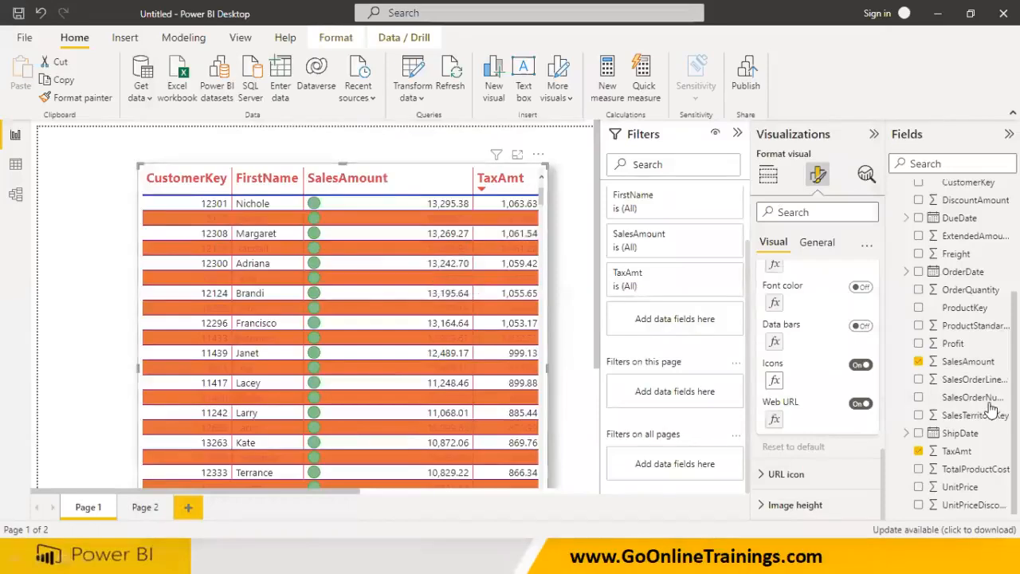
pyautogui.scroll(5, 901, 408)
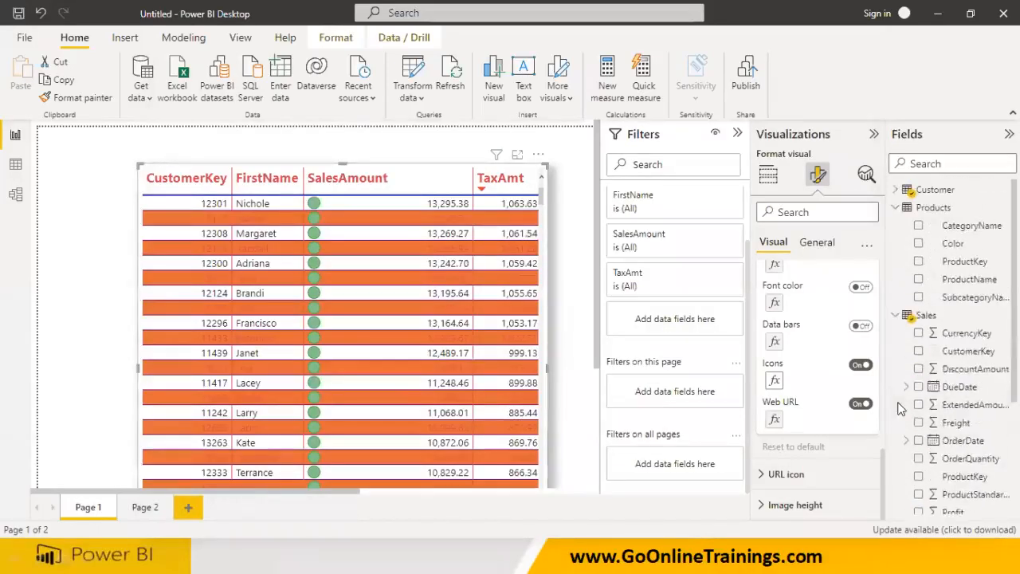
pyautogui.click(829, 248)
pyautogui.click(775, 249)
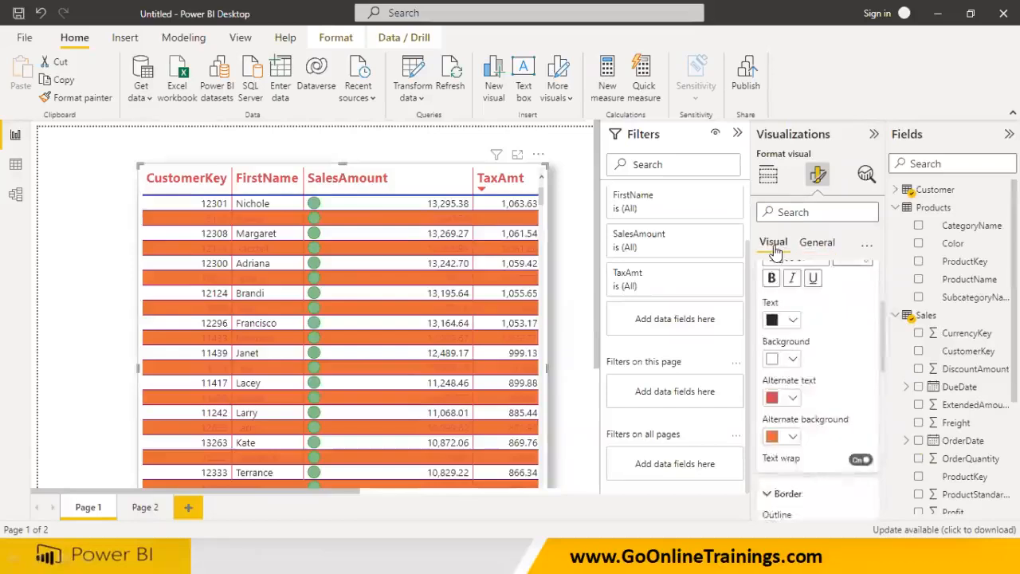
# Go to Page 2 and set its page view to Actual size, keeping the window maximized.
pyautogui.click(147, 510)
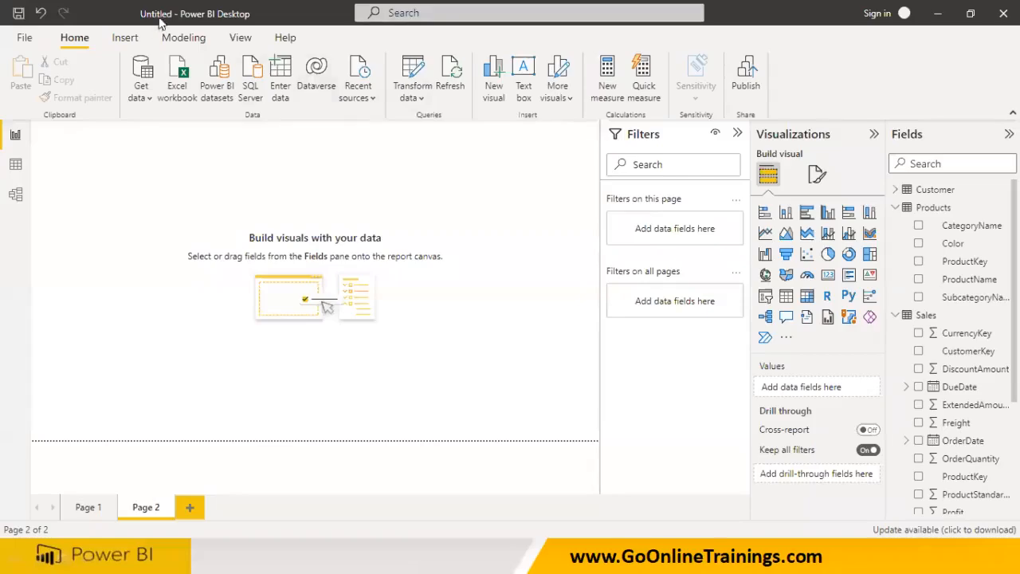
pyautogui.doubleClick(133, 13)
pyautogui.click(322, 187)
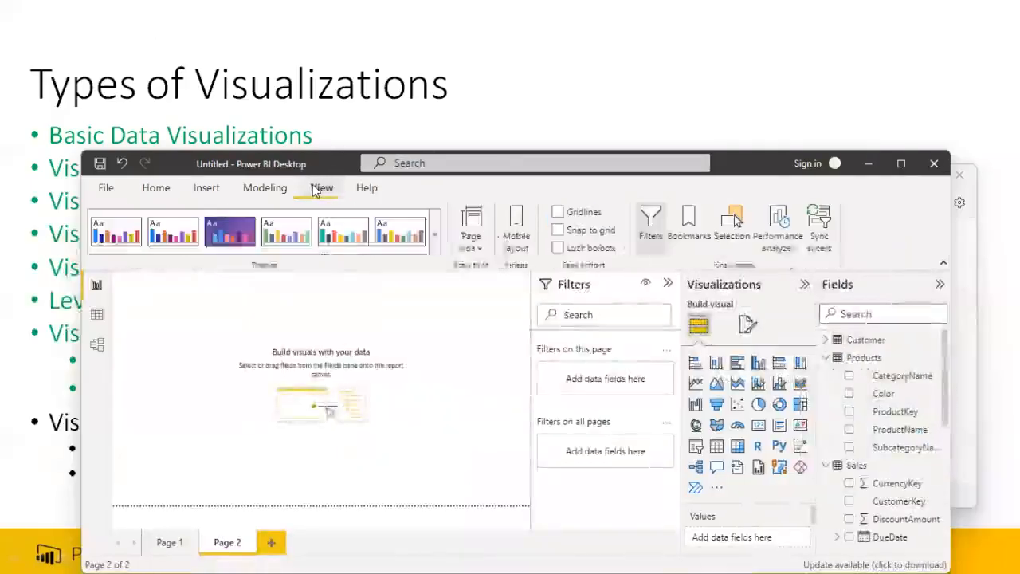
pyautogui.click(470, 239)
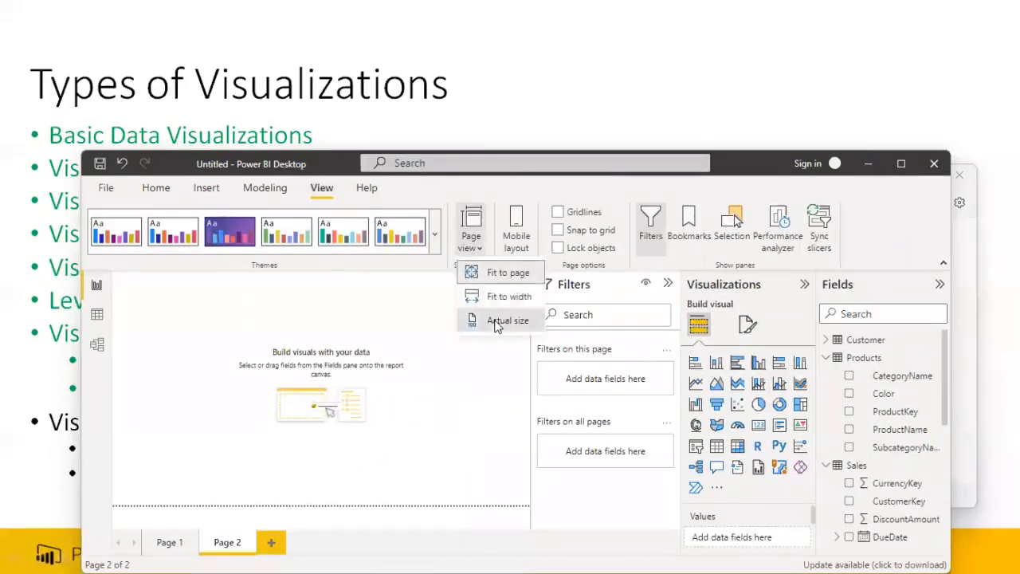
pyautogui.click(501, 321)
pyautogui.click(902, 163)
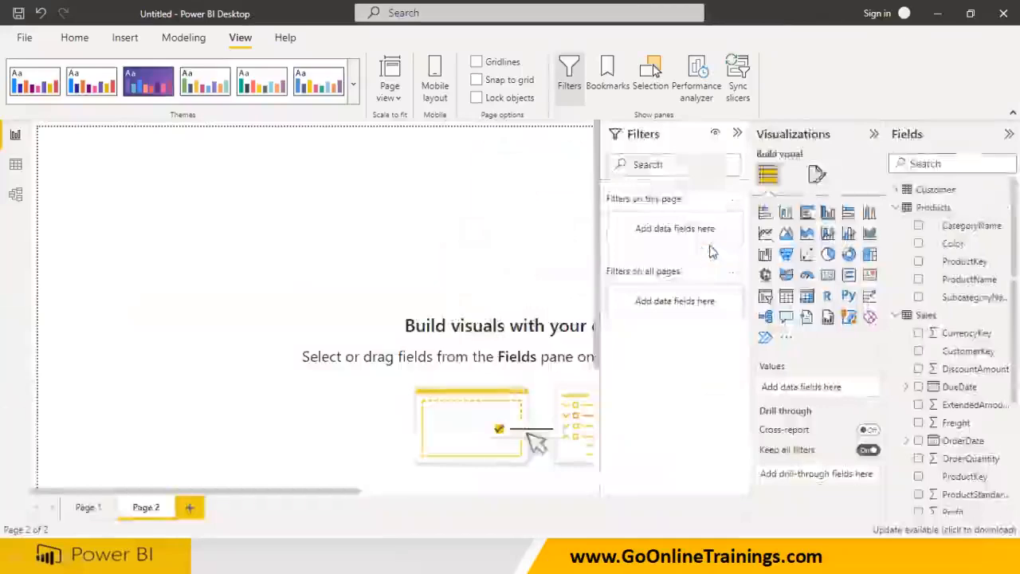
# Collapse the Filters pane and add an empty table visual to Page 2.
pyautogui.click(739, 134)
pyautogui.click(786, 296)
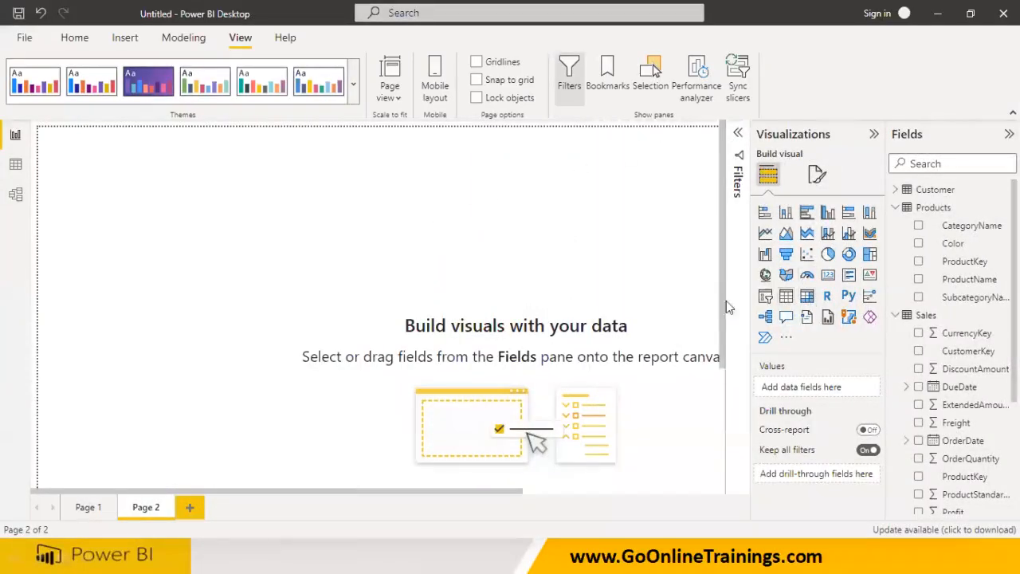
pyautogui.click(74, 38)
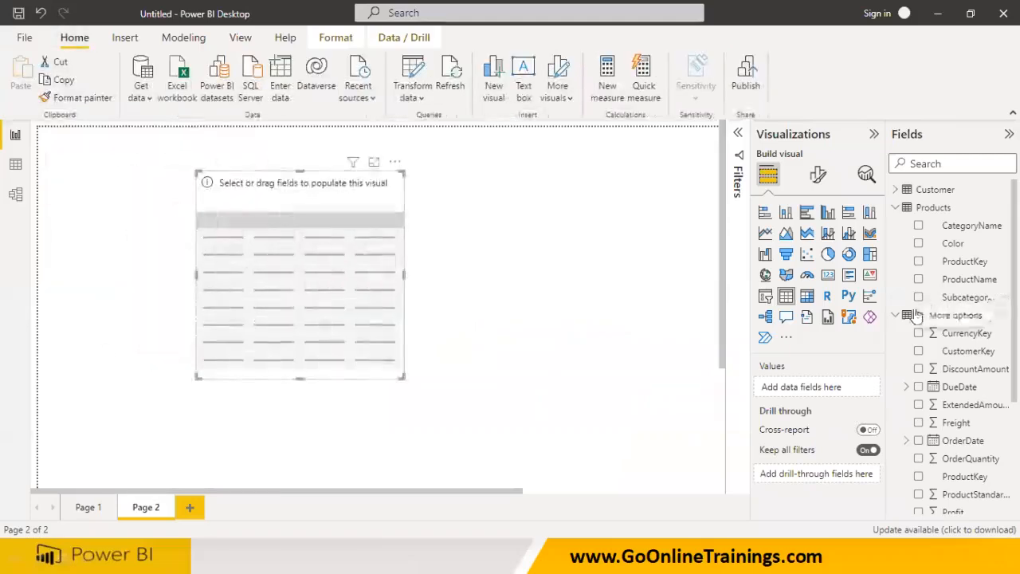
# Add Region from the Customer table and CategoryName from the Products table to the new table visual.
pyautogui.click(895, 208)
pyautogui.click(895, 225)
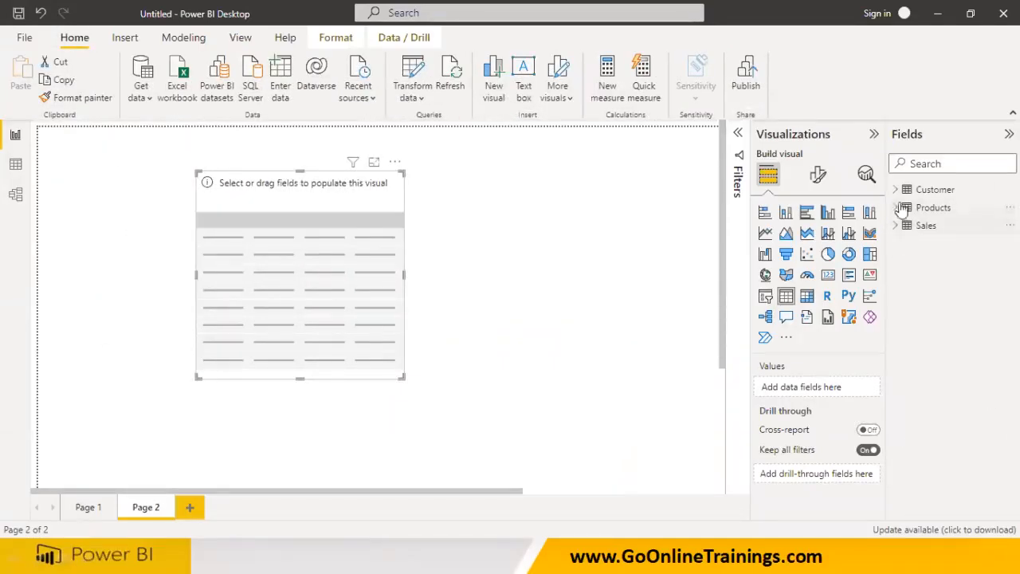
pyautogui.click(895, 190)
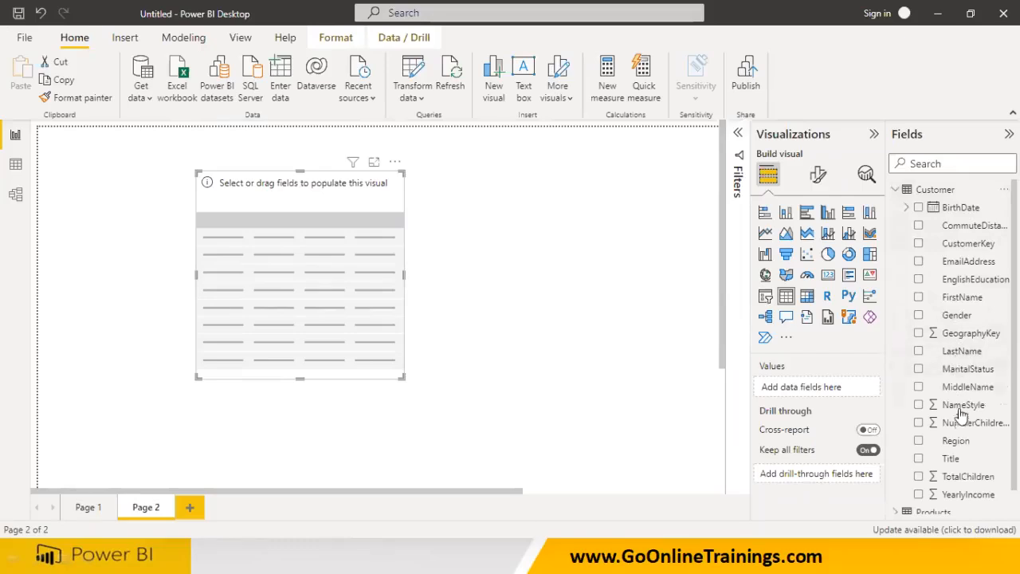
pyautogui.moveTo(940, 439); pyautogui.dragTo(321, 271)
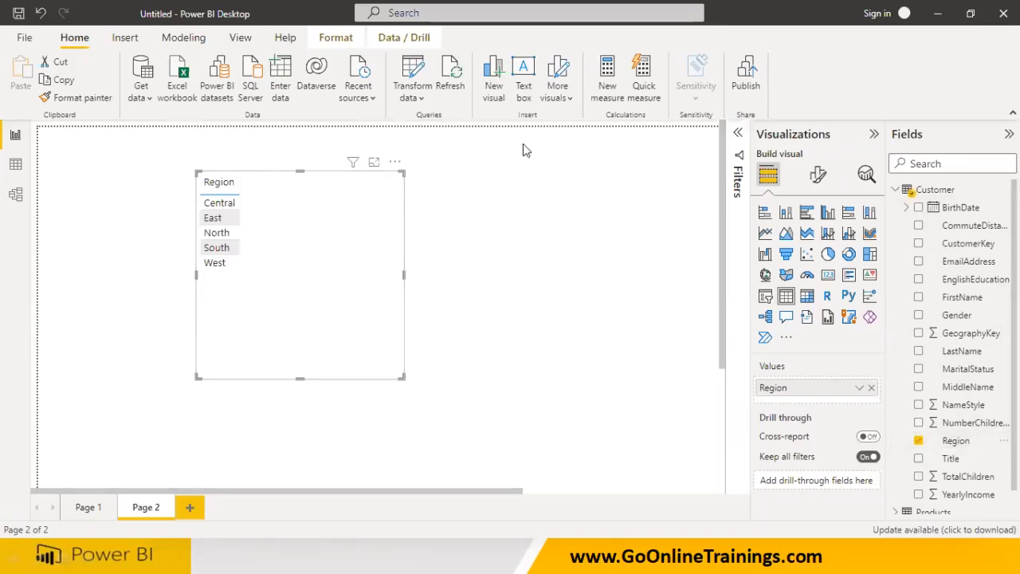
pyautogui.click(896, 192)
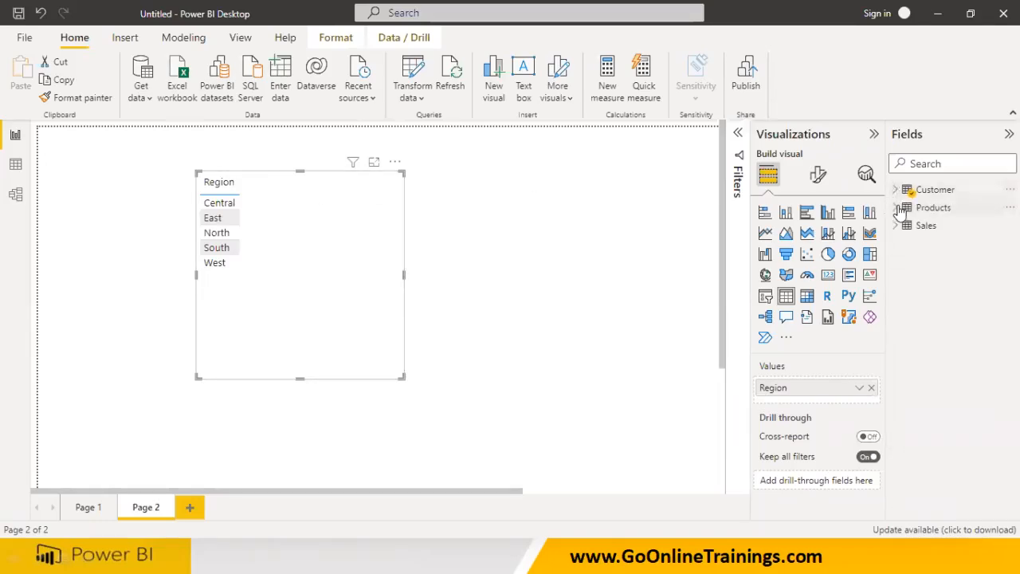
pyautogui.click(896, 209)
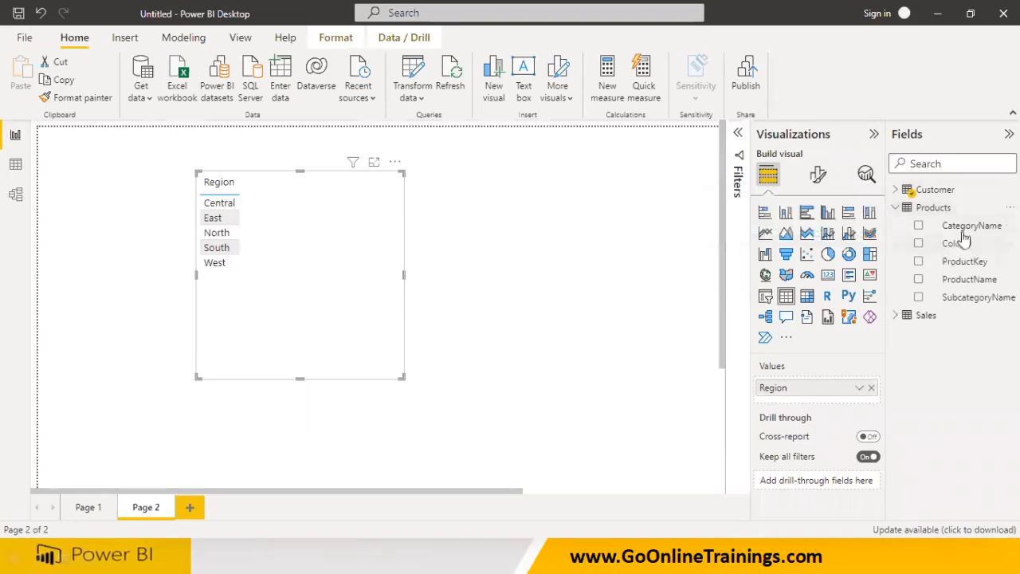
pyautogui.moveTo(964, 227); pyautogui.dragTo(371, 256)
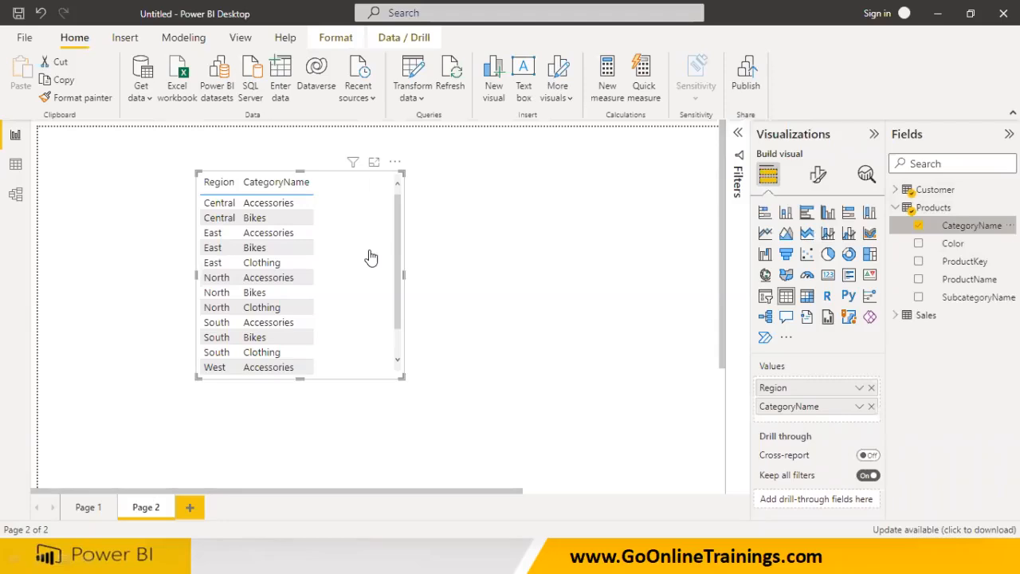
# Expand the Sales table and browse through its fields.
pyautogui.click(894, 317)
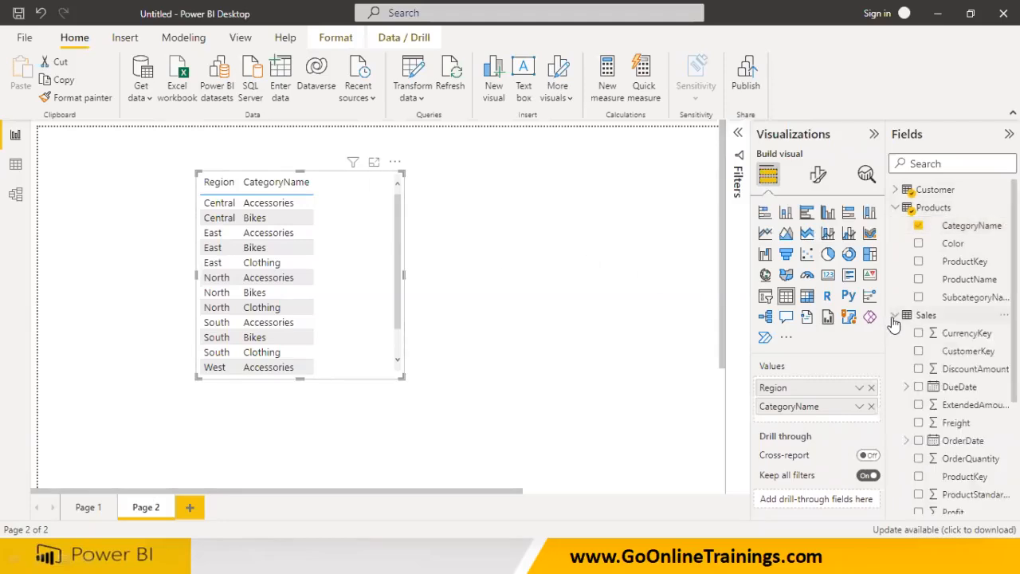
pyautogui.scroll(-3, 956, 470)
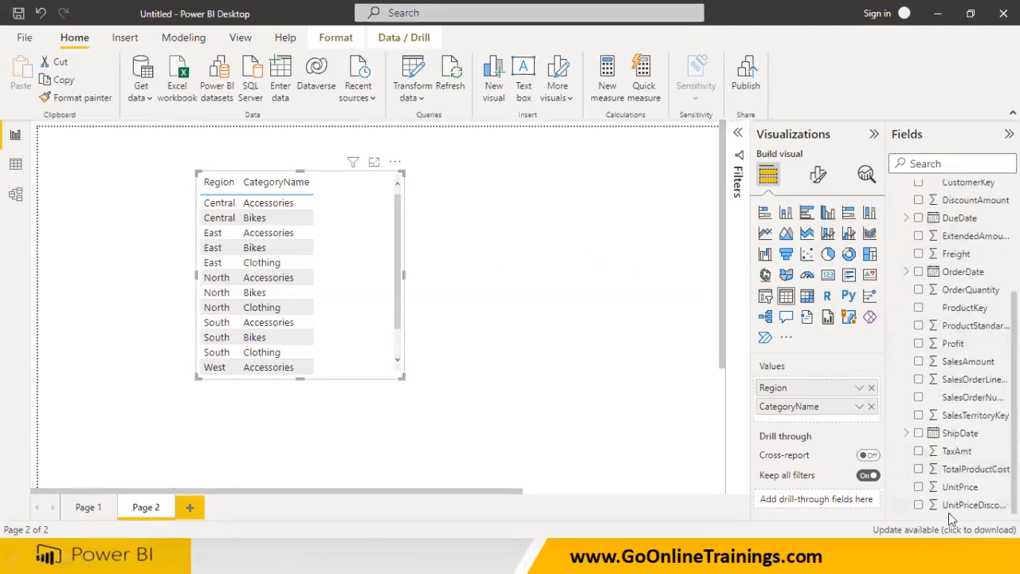
# Add SalesAmount to the Region and CategoryName table and resize the table so that all its rows fit.
pyautogui.moveTo(960, 362); pyautogui.dragTo(373, 334)
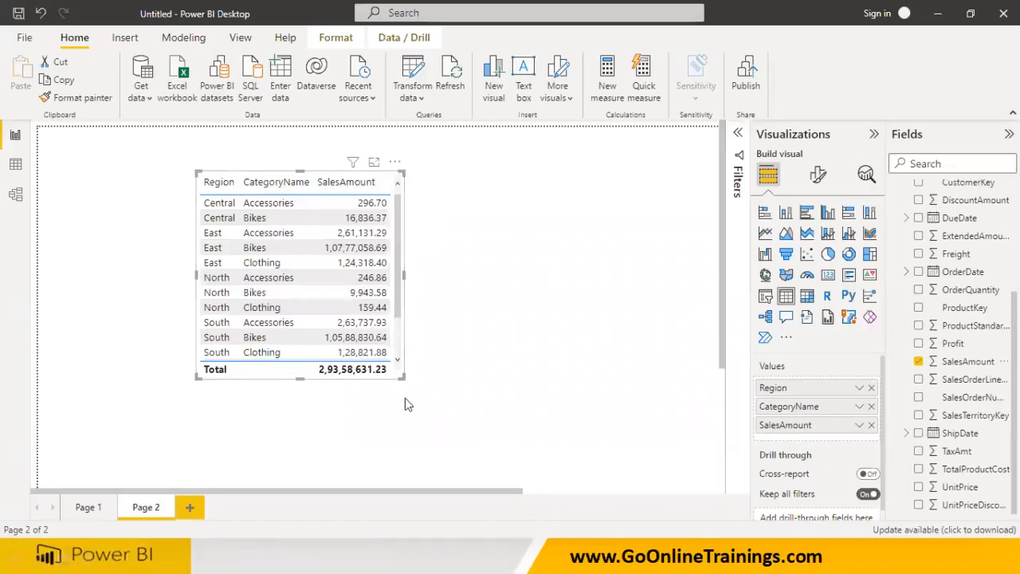
pyautogui.moveTo(401, 377); pyautogui.dragTo(477, 444)
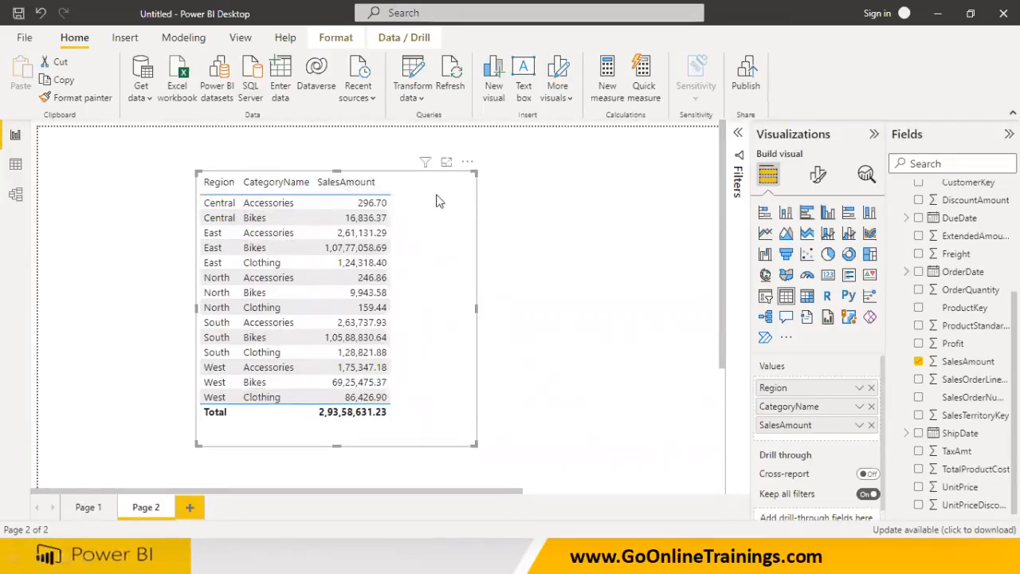
pyautogui.moveTo(196, 171); pyautogui.dragTo(117, 164)
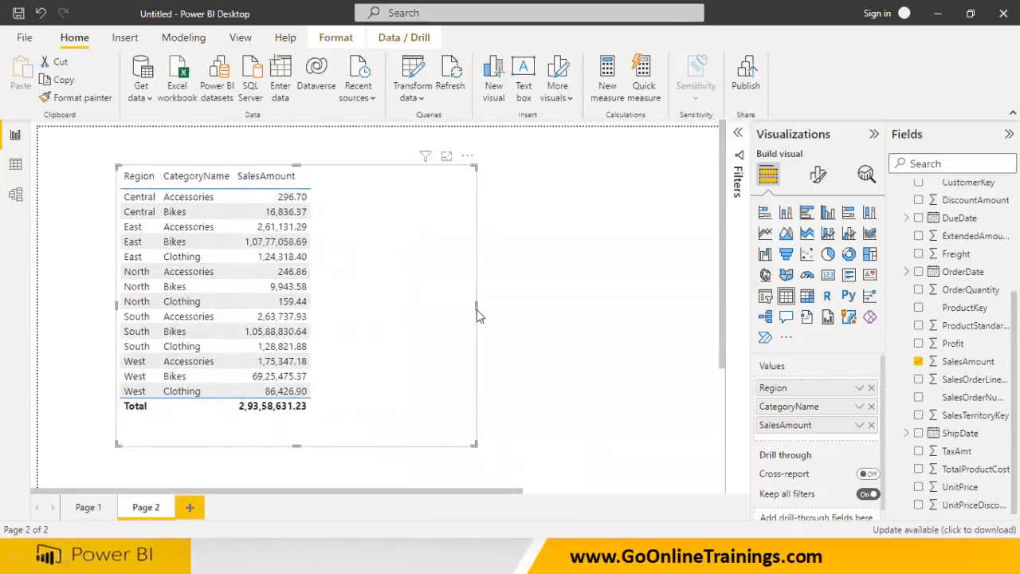
pyautogui.moveTo(476, 306); pyautogui.dragTo(378, 304)
pyautogui.click(453, 296)
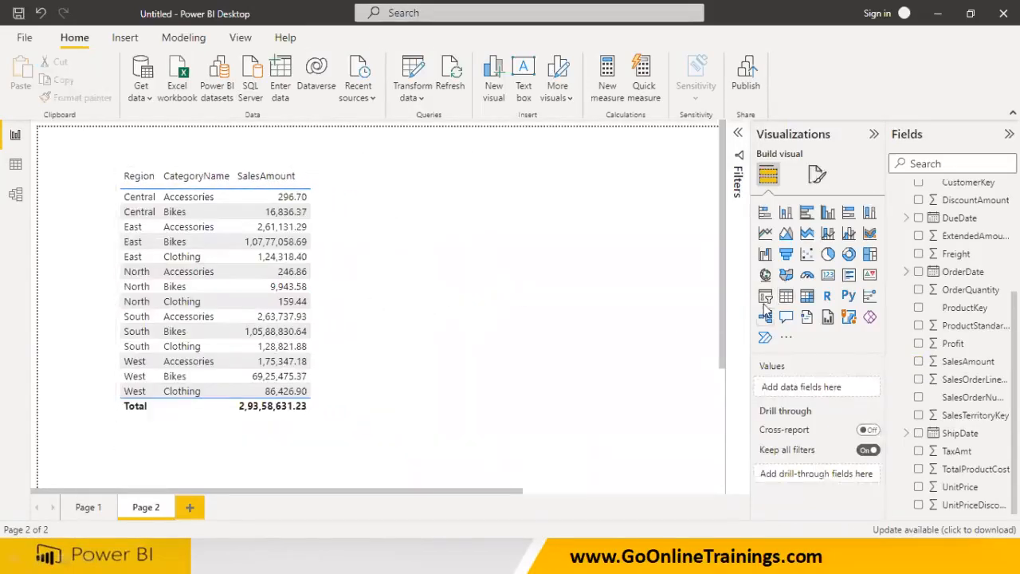
pyautogui.click(295, 420)
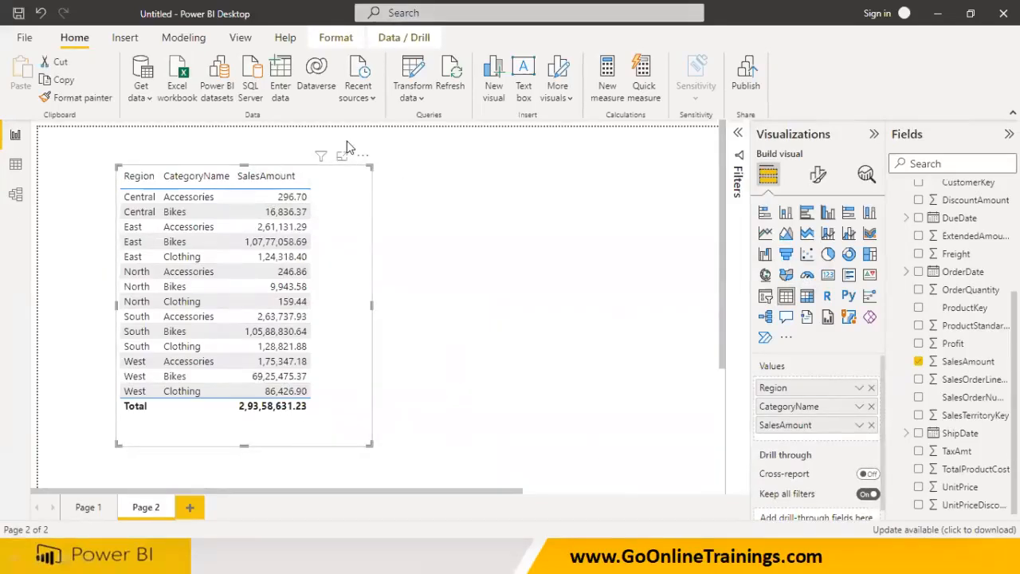
pyautogui.click(807, 304)
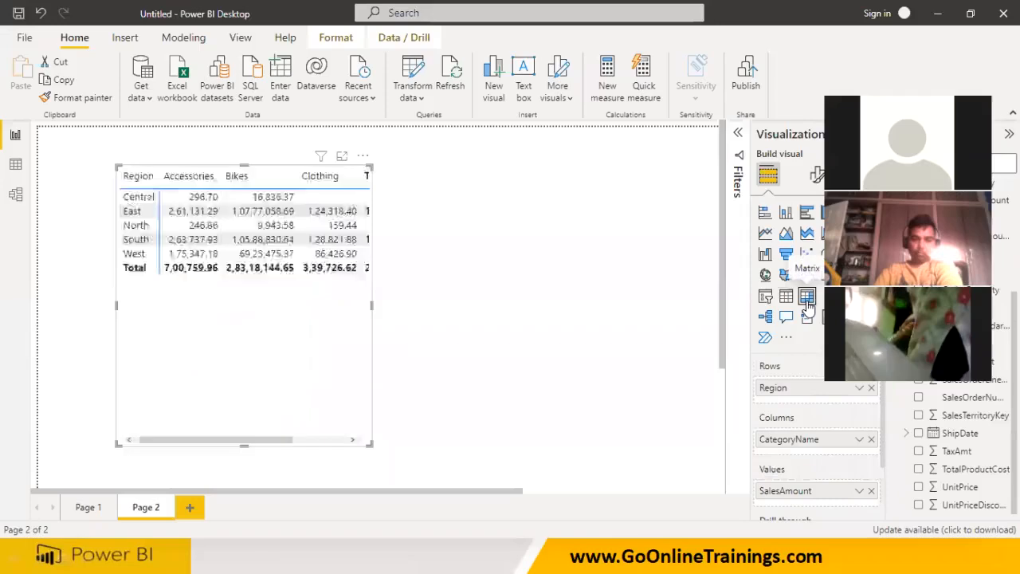
pyautogui.click(807, 304)
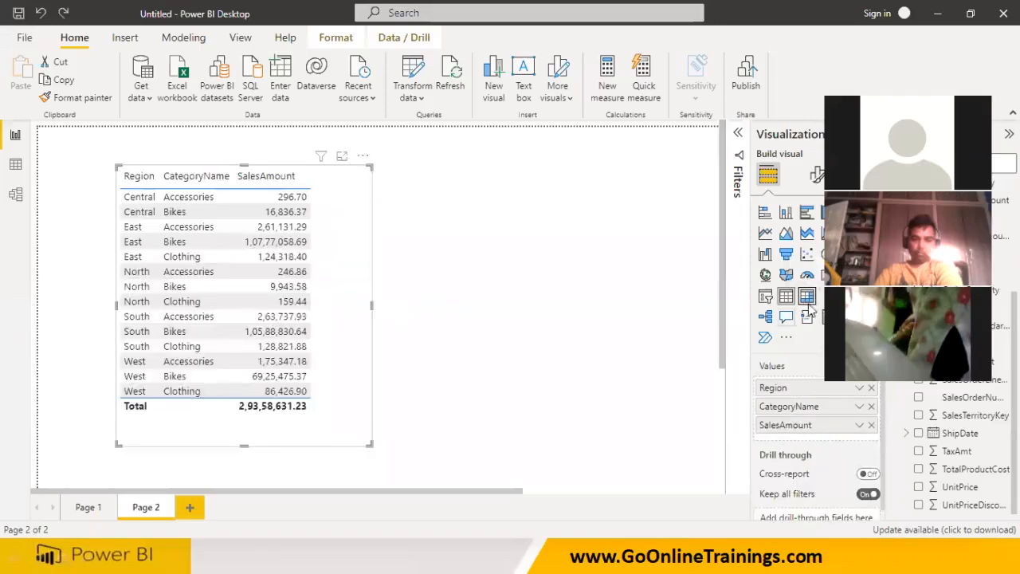
# Insert an empty matrix visual on Page 2 and place it beside the existing table.
pyautogui.click(566, 256)
pyautogui.click(807, 295)
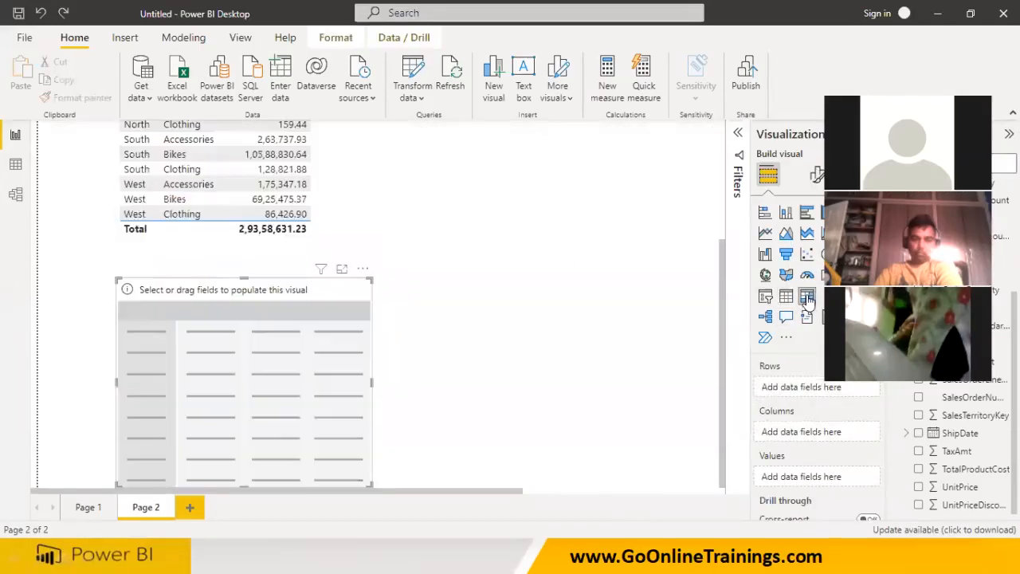
pyautogui.moveTo(361, 323); pyautogui.dragTo(559, 220)
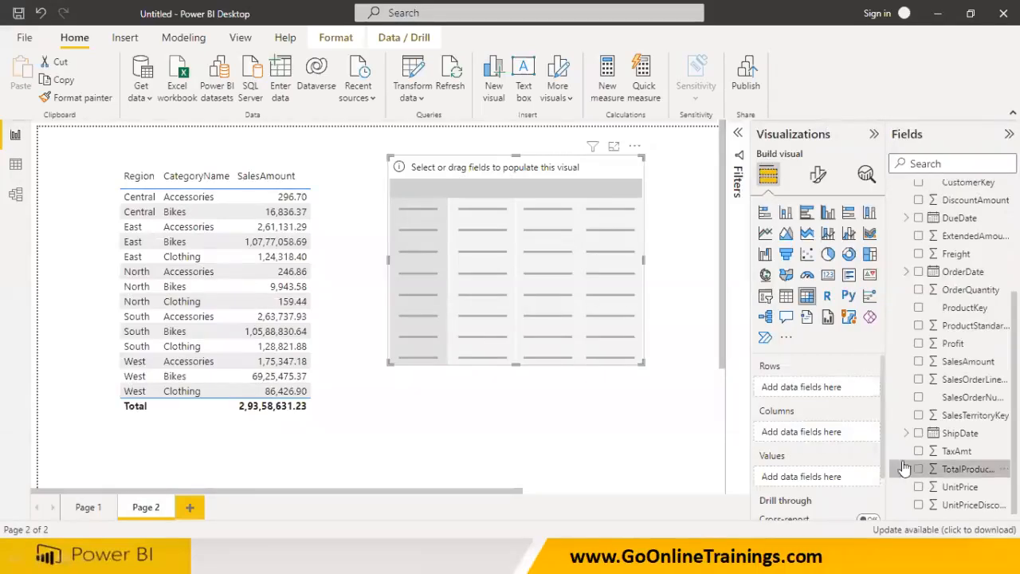
pyautogui.click(964, 469)
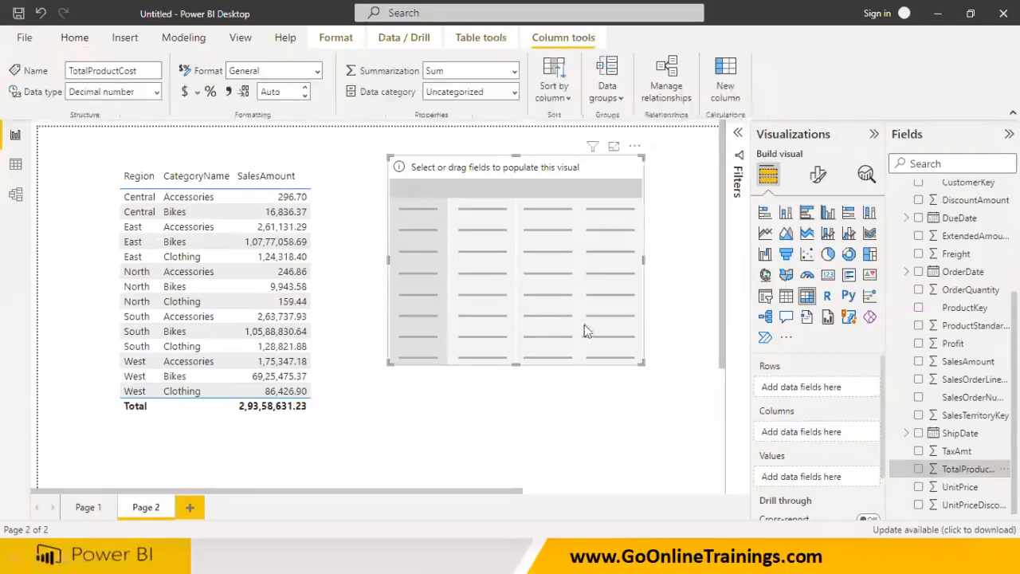
pyautogui.click(74, 37)
pyautogui.moveTo(600, 177); pyautogui.dragTo(602, 207)
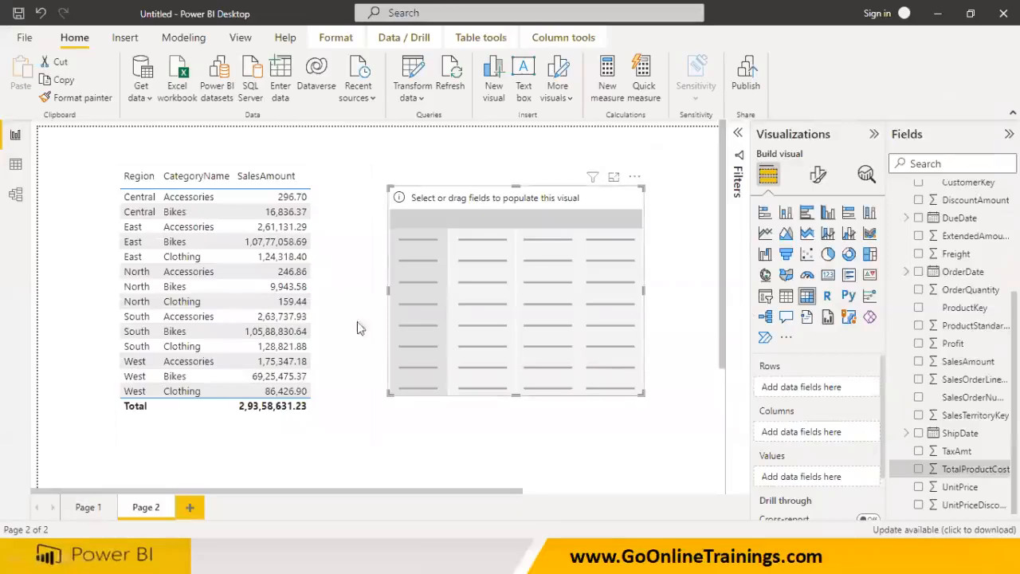
# Sort the Region and CategoryName table by SalesAmount in descending order.
pyautogui.click(247, 189)
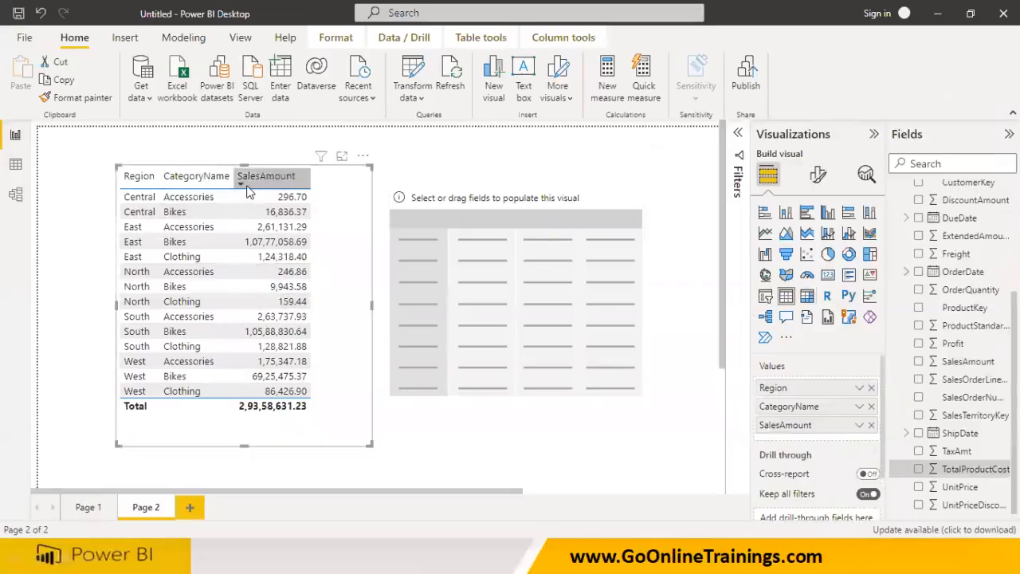
pyautogui.click(247, 182)
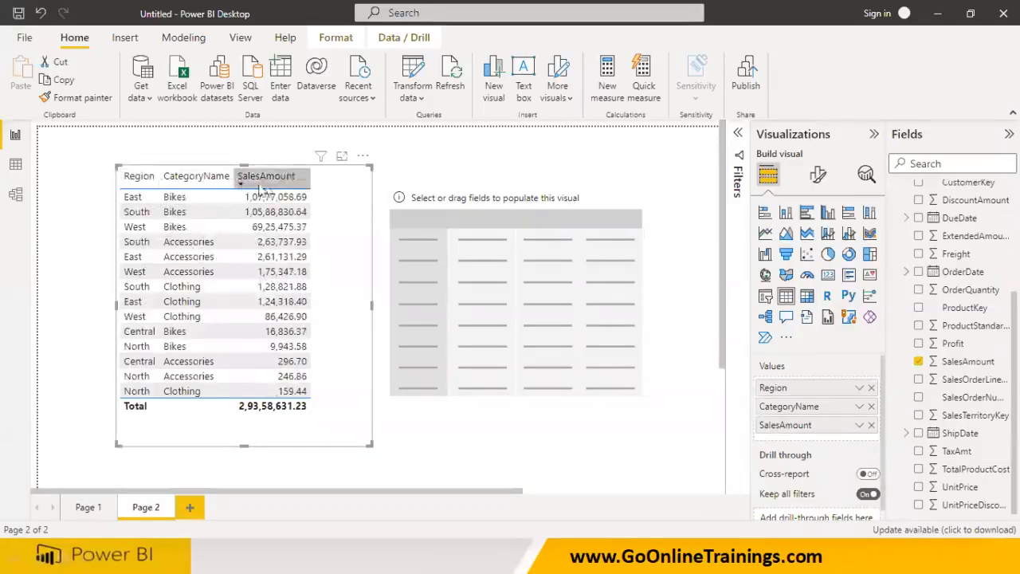
# Fill the empty matrix with CategoryName as rows, Region as columns and SalesAmount as values.
pyautogui.click(621, 239)
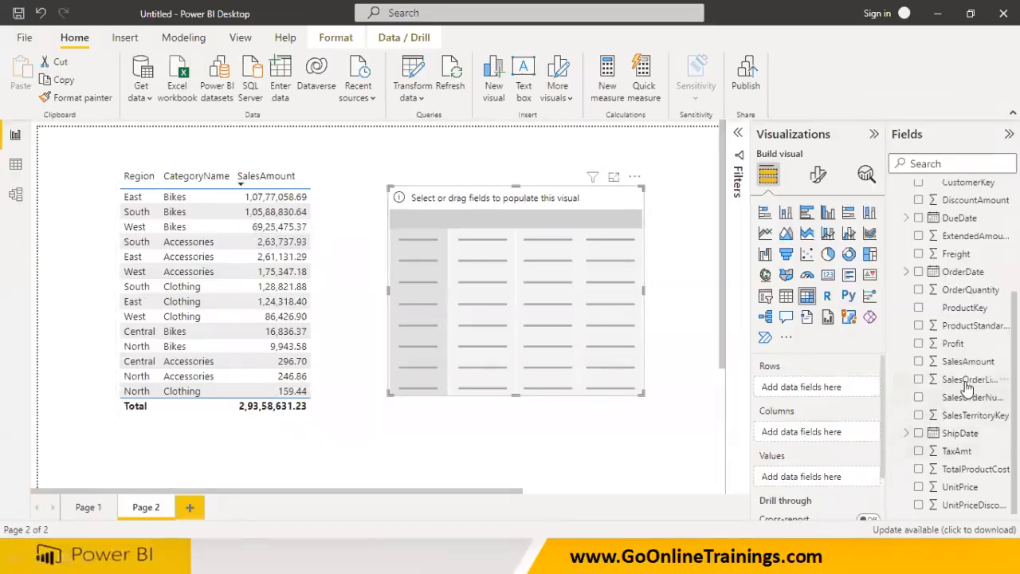
pyautogui.moveTo(966, 363); pyautogui.dragTo(835, 482)
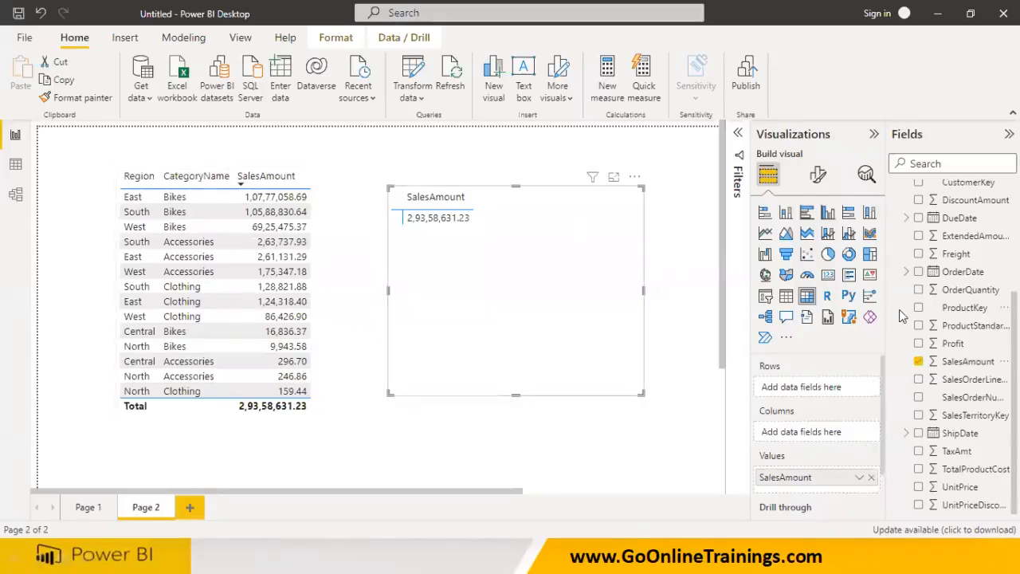
pyautogui.scroll(3, 944, 350)
pyautogui.moveTo(967, 226); pyautogui.dragTo(832, 388)
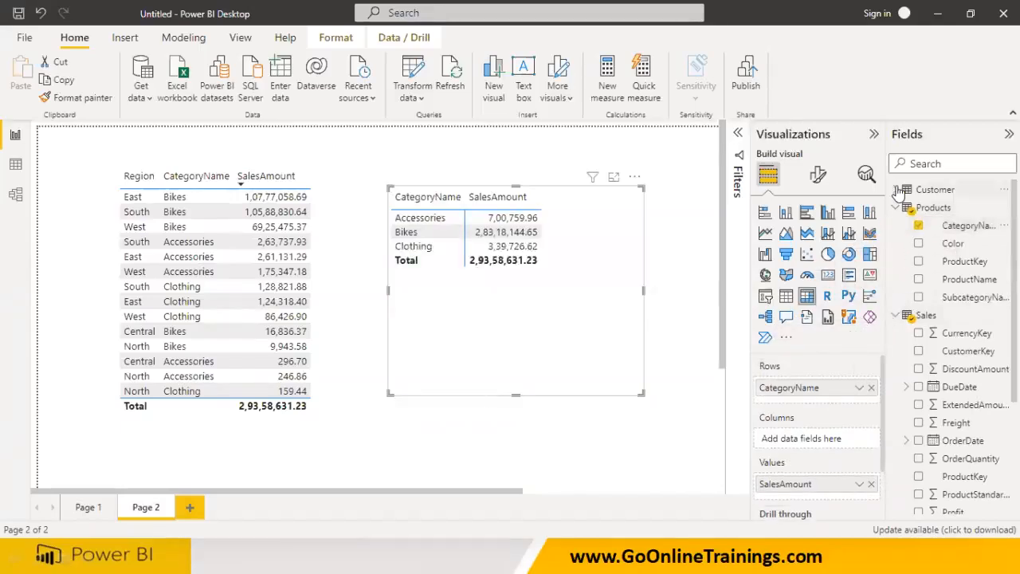
pyautogui.click(895, 190)
pyautogui.moveTo(956, 441); pyautogui.dragTo(797, 439)
# Widen the matrix so that all region columns and the Total column fit.
pyautogui.moveTo(642, 392); pyautogui.dragTo(677, 397)
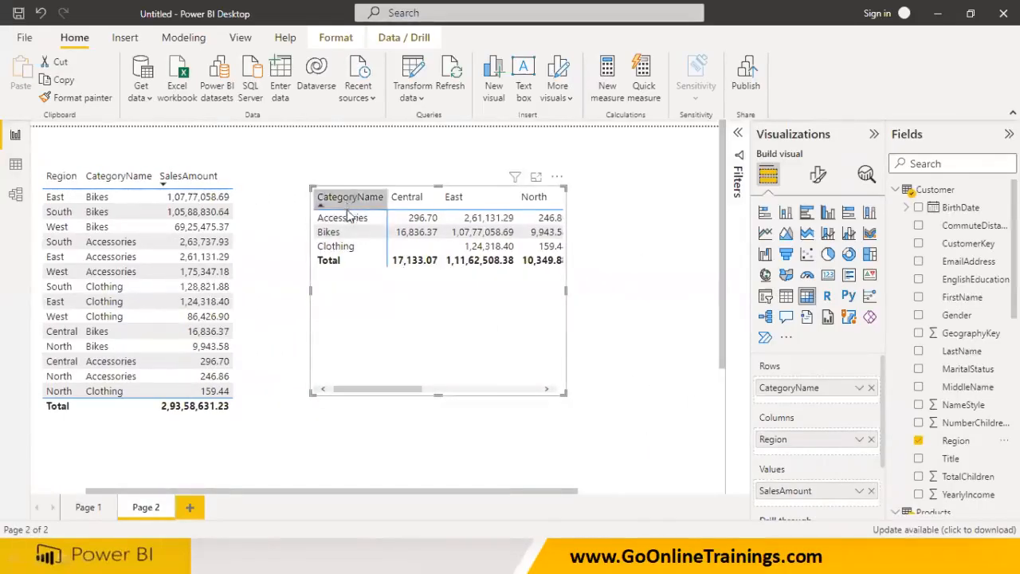
pyautogui.moveTo(565, 291); pyautogui.dragTo(710, 288)
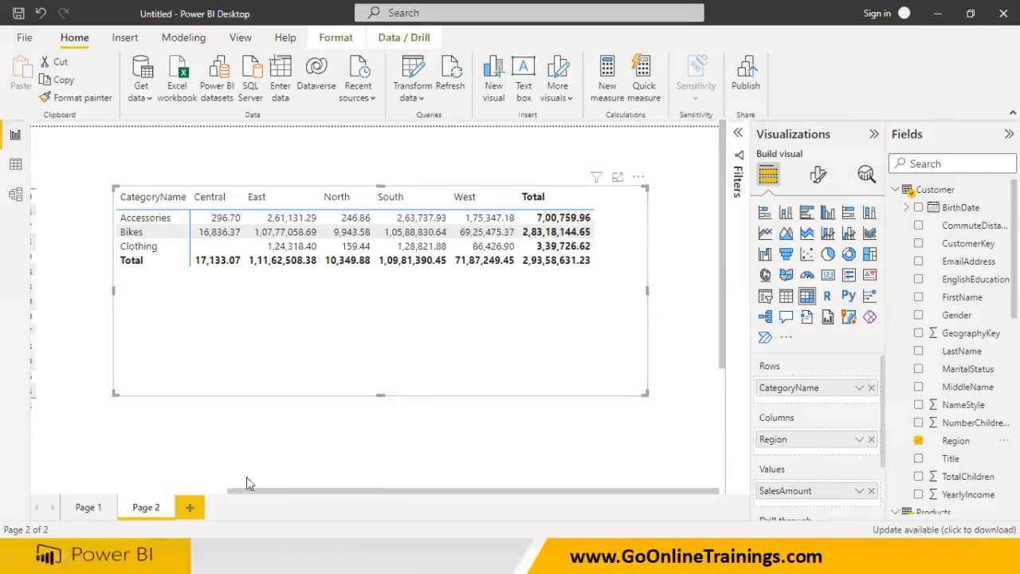
pyautogui.click(217, 490)
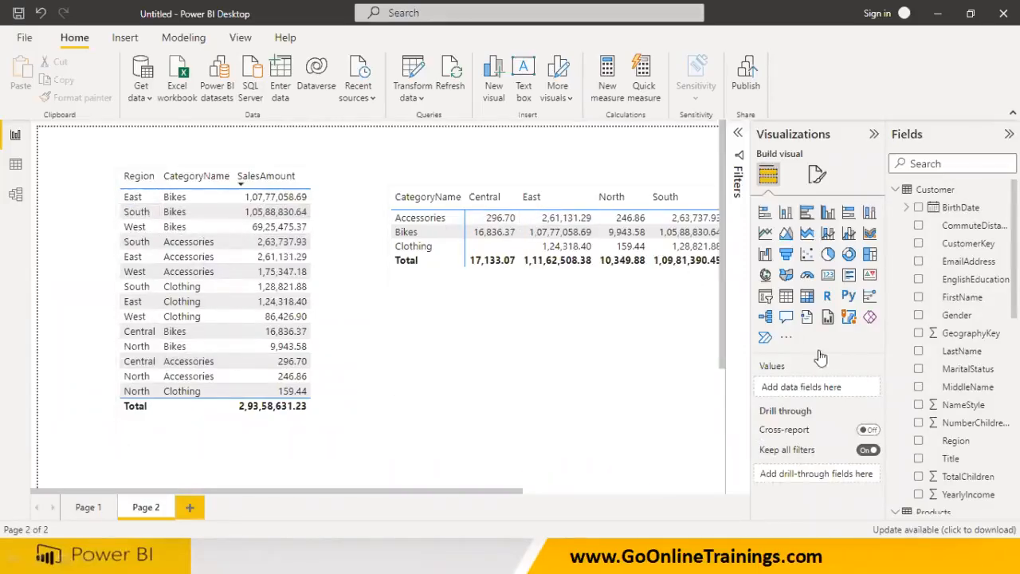
# Swap the matrix fields so that Region is in the rows and CategoryName is in the columns.
pyautogui.click(436, 292)
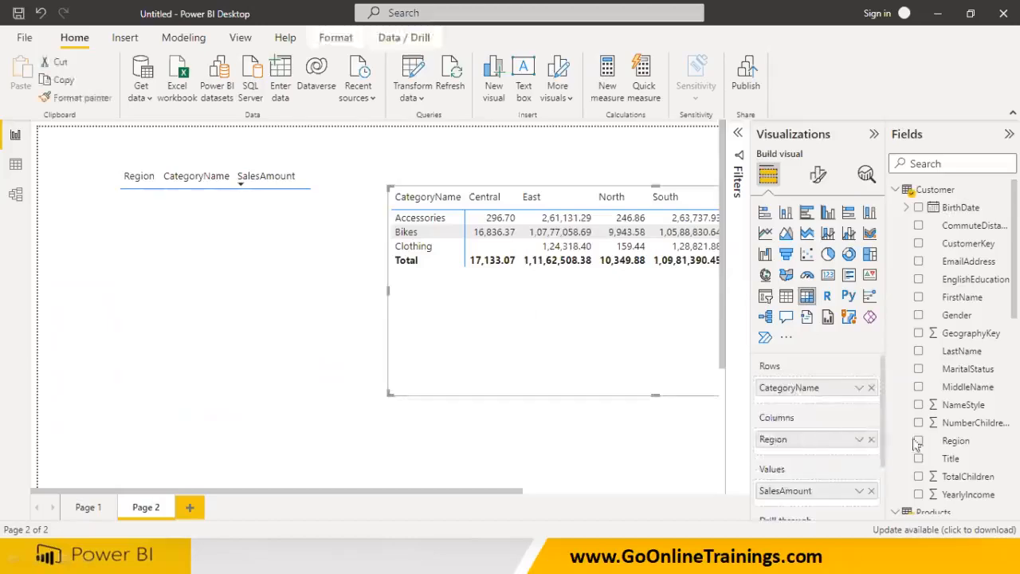
pyautogui.click(870, 387)
pyautogui.moveTo(832, 432); pyautogui.dragTo(828, 397)
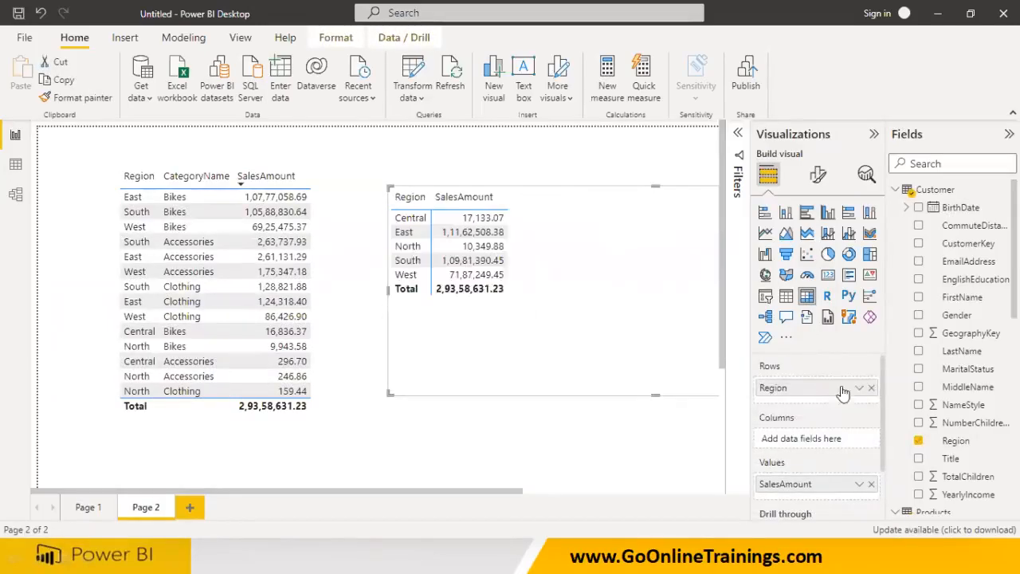
pyautogui.click(896, 191)
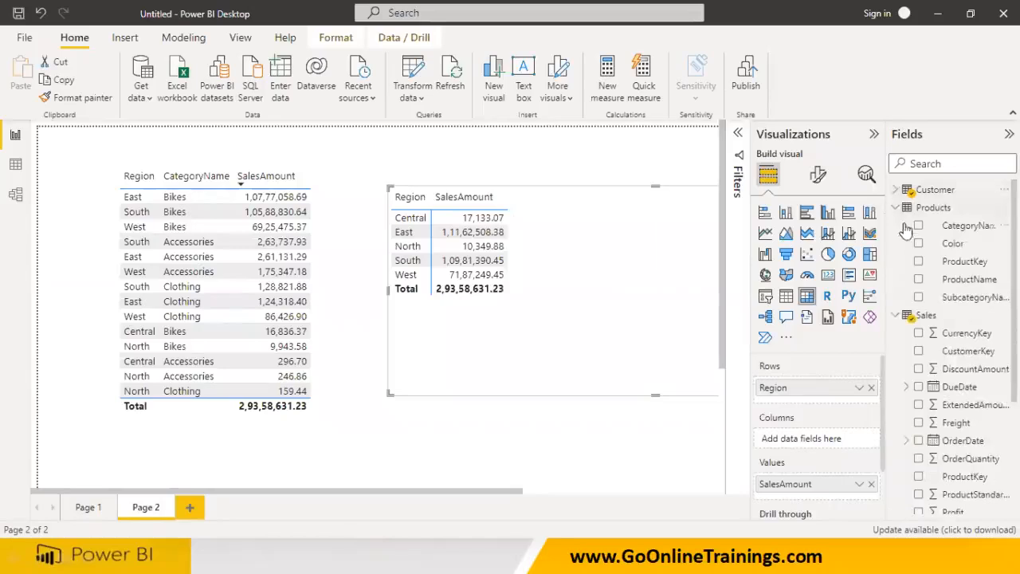
pyautogui.moveTo(970, 227); pyautogui.dragTo(829, 442)
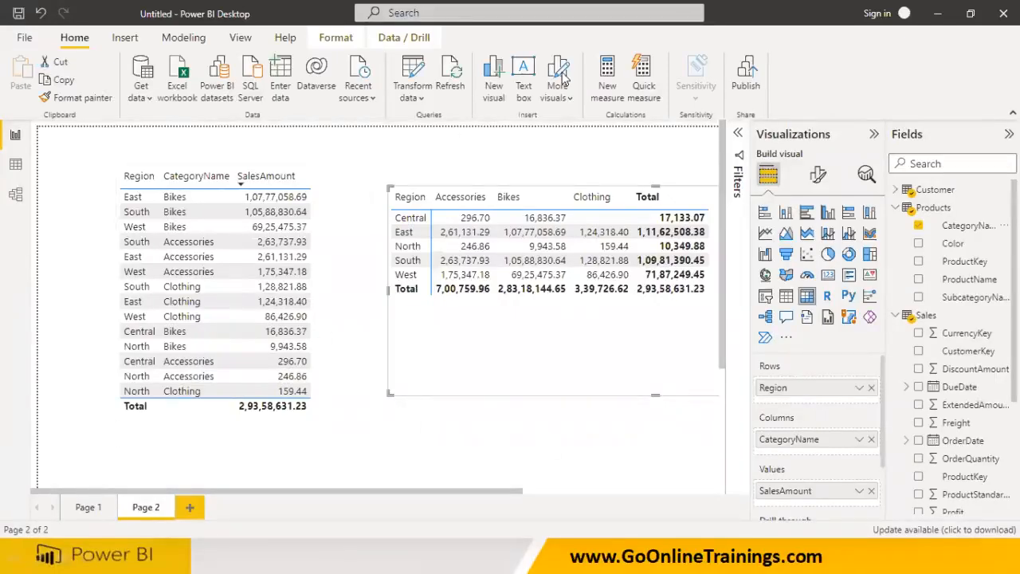
pyautogui.moveTo(476, 414)
pyautogui.mouseDown()
pyautogui.moveTo(558, 446)
pyautogui.moveTo(610, 447)
pyautogui.moveTo(560, 477)
pyautogui.mouseUp()
pyautogui.moveTo(443, 432)
pyautogui.mouseDown()
pyautogui.moveTo(467, 408)
pyautogui.moveTo(509, 430)
pyautogui.mouseUp()
pyautogui.moveTo(432, 354)
pyautogui.mouseDown()
pyautogui.moveTo(466, 374)
pyautogui.moveTo(467, 390)
pyautogui.mouseUp()
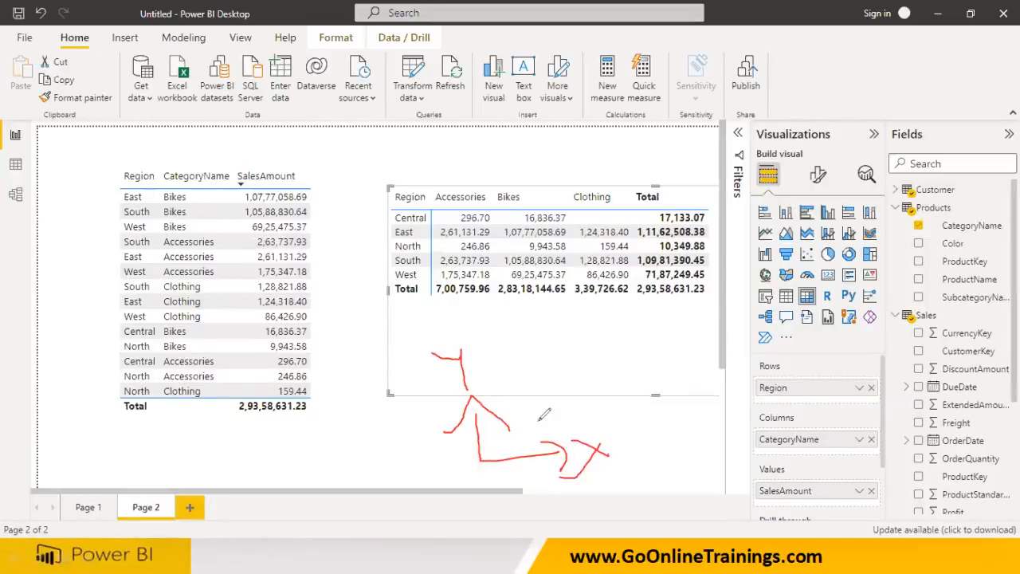
pyautogui.moveTo(371, 191)
pyautogui.mouseDown()
pyautogui.moveTo(368, 350)
pyautogui.moveTo(721, 319)
pyautogui.moveTo(725, 177)
pyautogui.moveTo(570, 156)
pyautogui.moveTo(367, 160)
pyautogui.mouseUp()
pyautogui.moveTo(419, 129)
pyautogui.mouseDown()
pyautogui.moveTo(421, 157)
pyautogui.moveTo(422, 144)
pyautogui.moveTo(485, 128)
pyautogui.moveTo(518, 183)
pyautogui.mouseUp()
pyautogui.moveTo(529, 136)
pyautogui.mouseDown()
pyautogui.moveTo(591, 143)
pyautogui.moveTo(612, 118)
pyautogui.moveTo(616, 155)
pyautogui.moveTo(704, 142)
pyautogui.mouseUp()
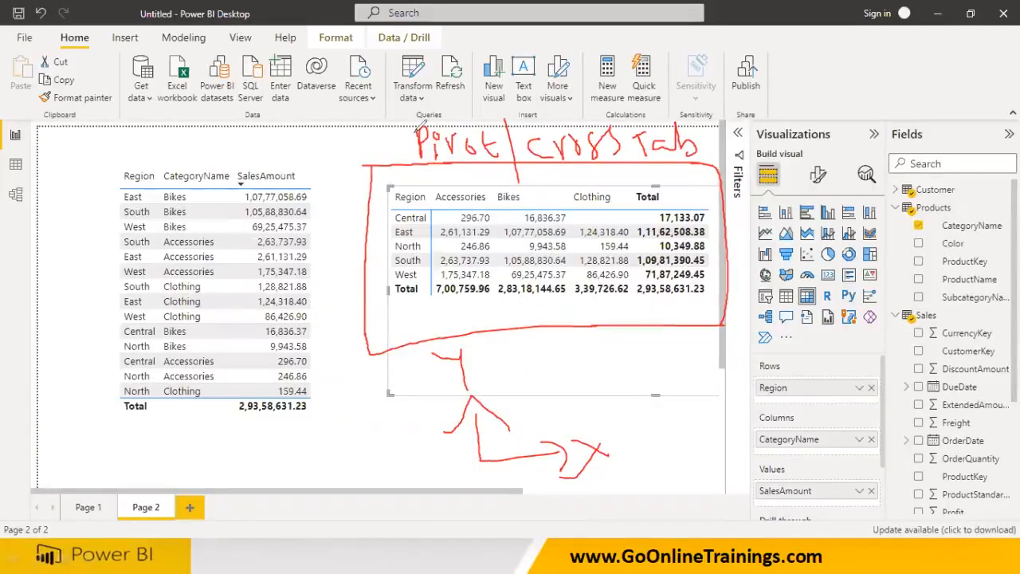
pyautogui.press('e')
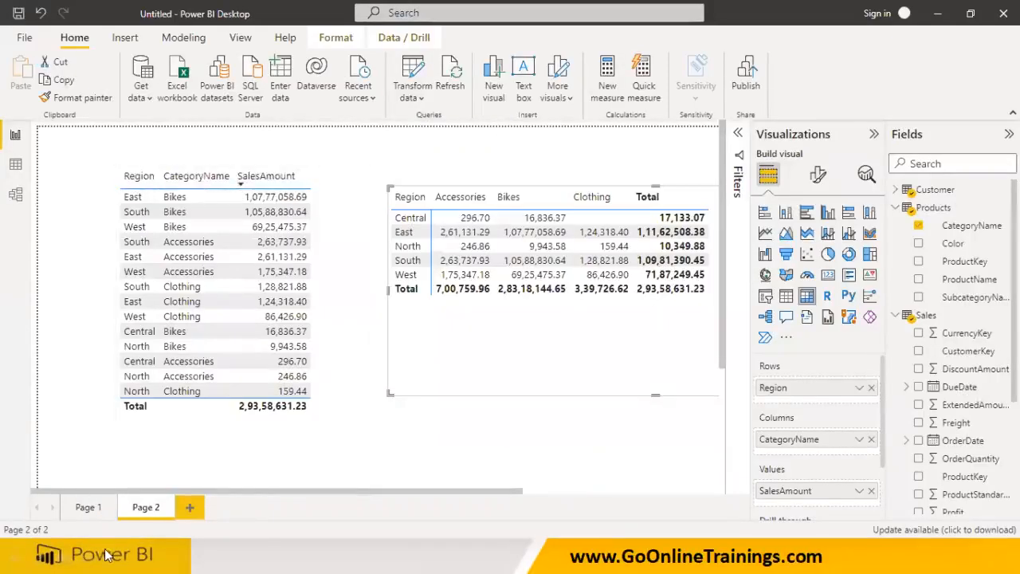
# Show Page 1 of the report and launch Microsoft Office Excel 2007 from a system search.
pyautogui.click(86, 508)
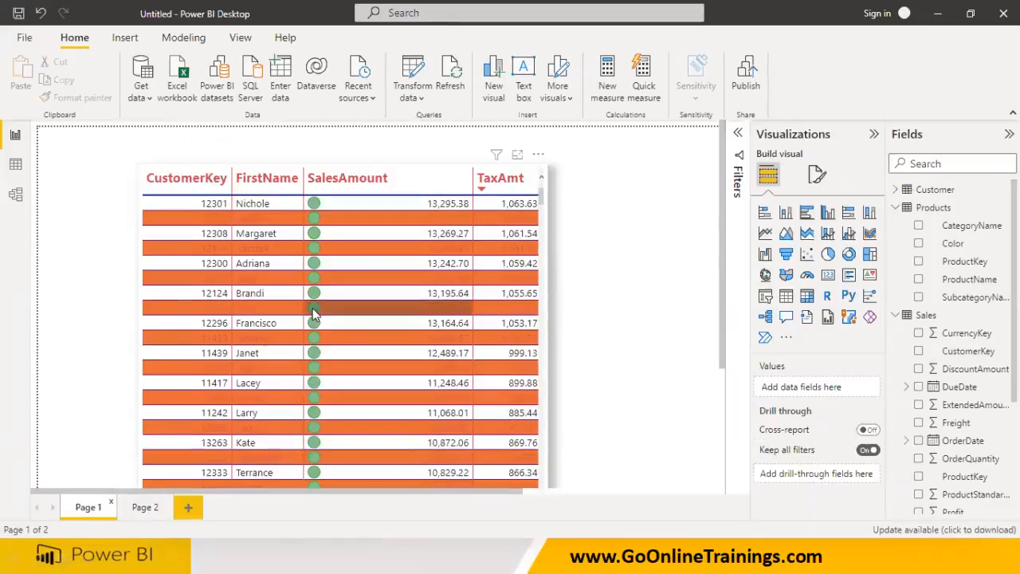
pyautogui.press('super')
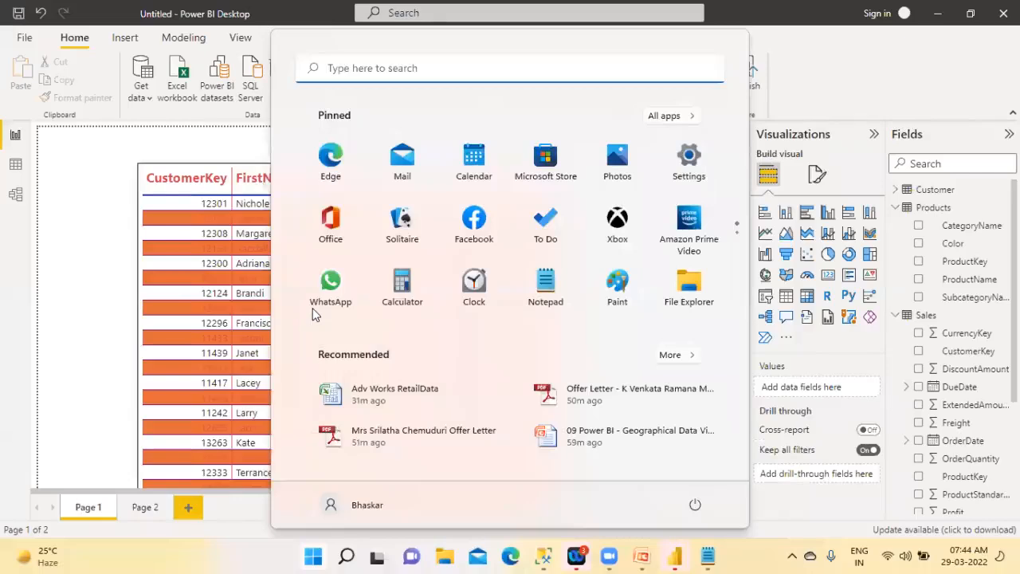
pyautogui.write('no')
pyautogui.press('BackSpace')
pyautogui.press('BackSpace')
pyautogui.write('e')
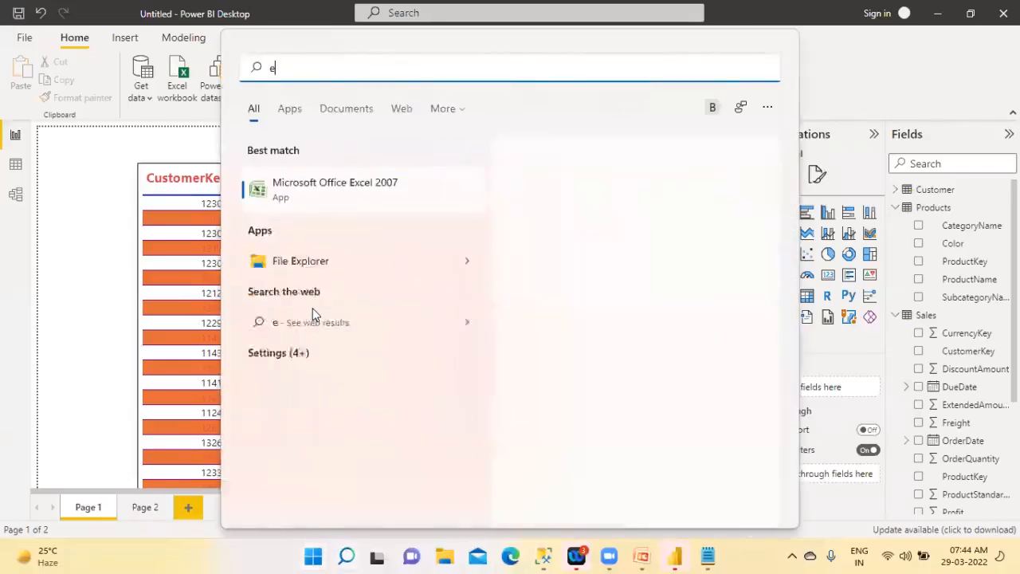
pyautogui.write('xcel')
pyautogui.click(331, 190)
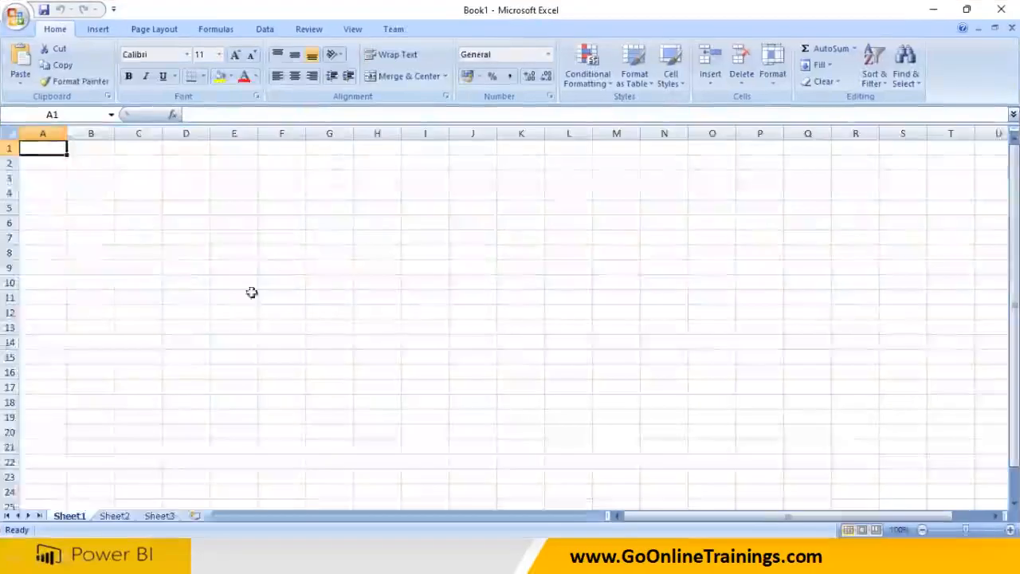
# Enter the column headers Model, Year and SalesAmt in cells B4 to D4 of the blank workbook.
pyautogui.scroll(2, 239, 296)
pyautogui.click(146, 216)
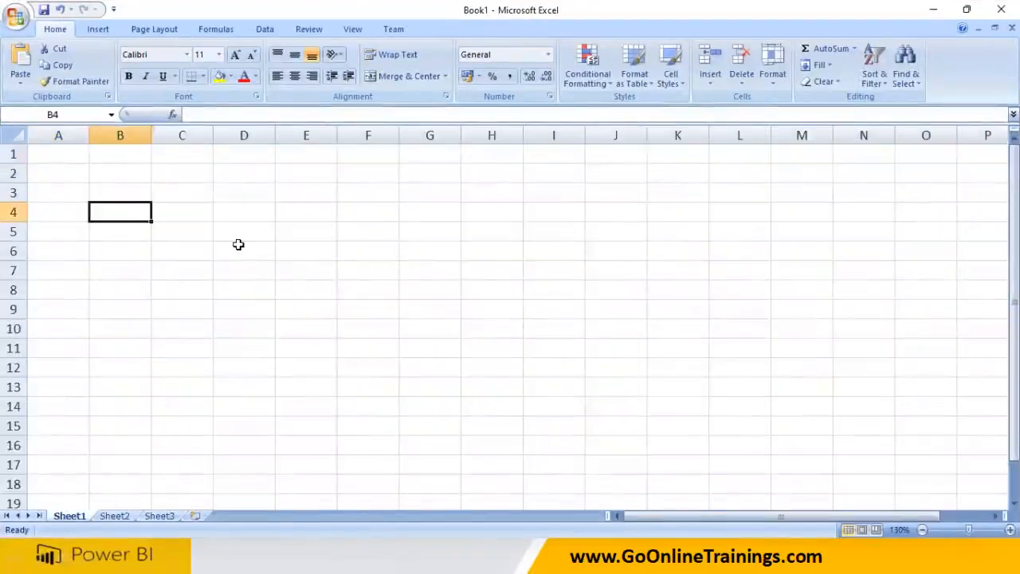
pyautogui.write('Model')
pyautogui.press('Tab')
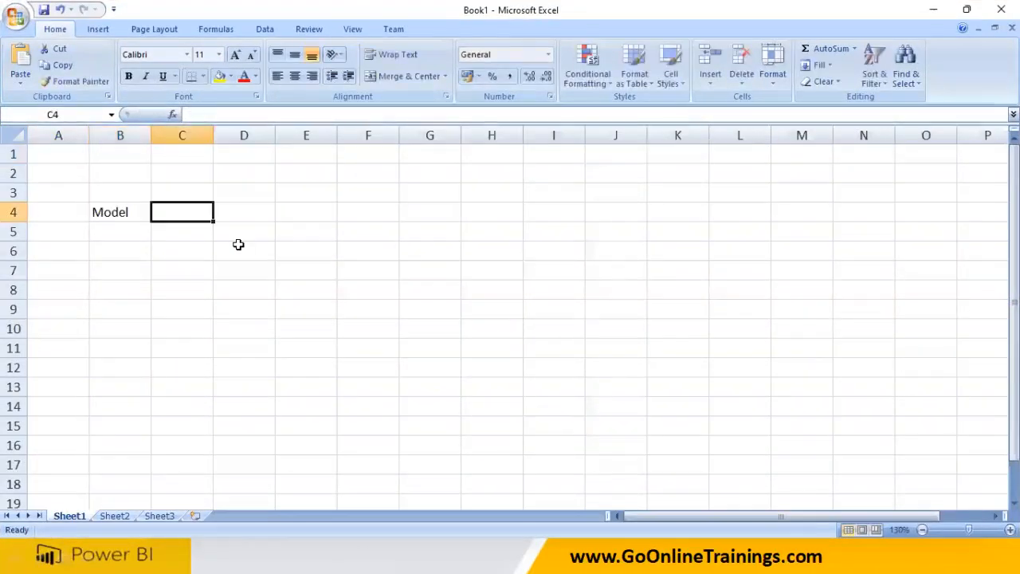
pyautogui.write('Year')
pyautogui.press('Tab')
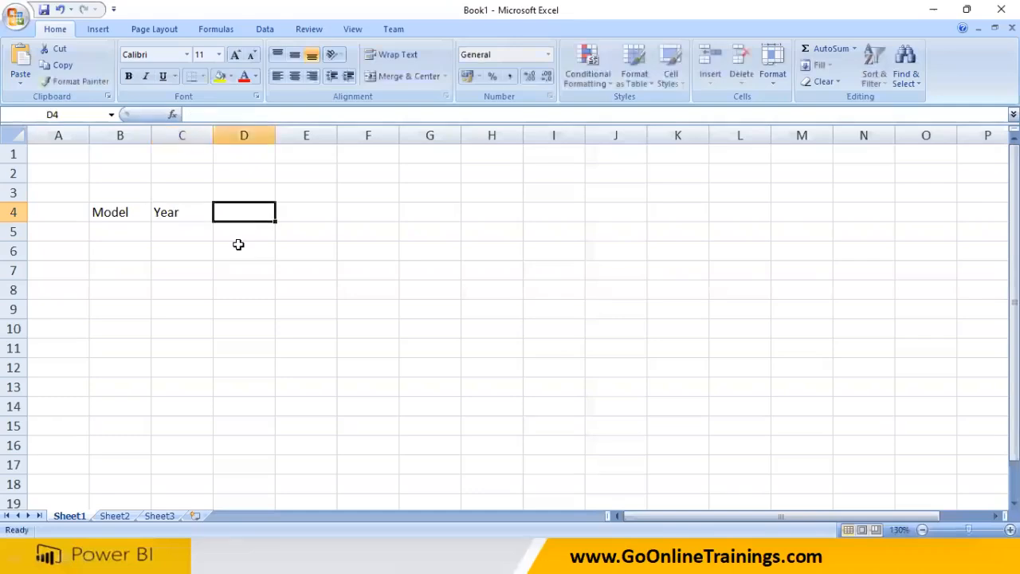
pyautogui.write('Sales')
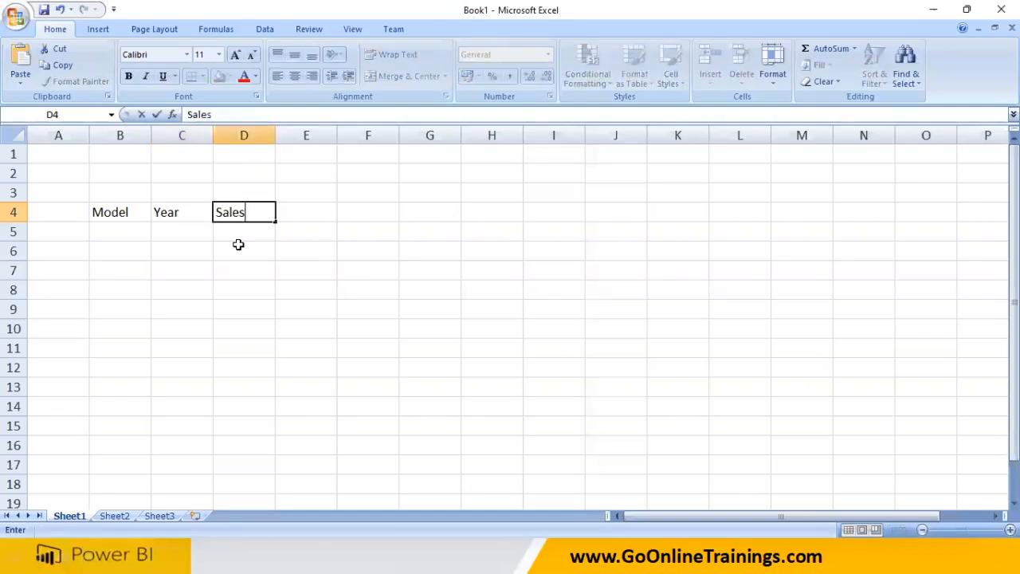
pyautogui.write('Amt')
pyautogui.press('Return')
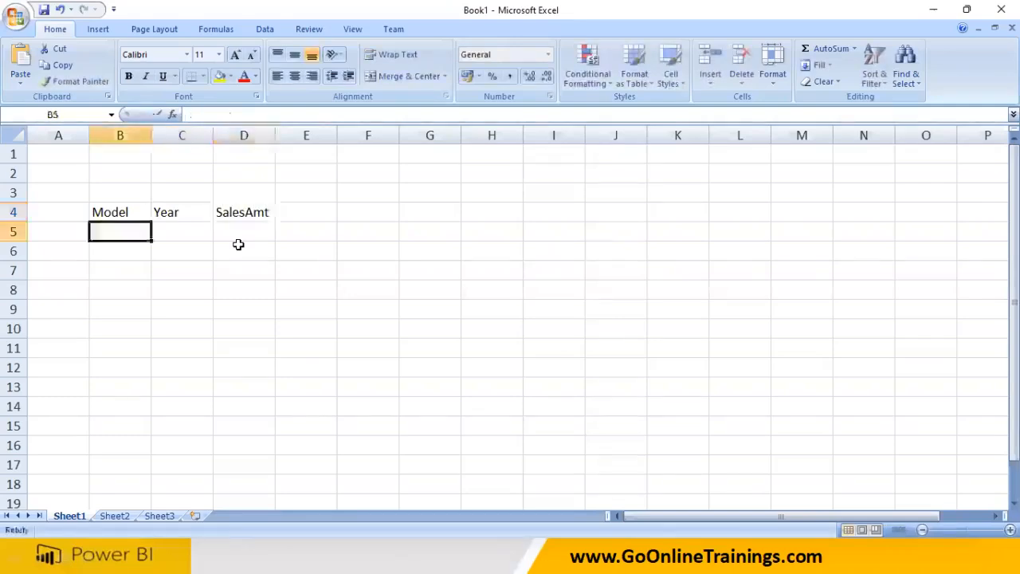
# Fill the header cells B4 to D4 with yellow and center the contents of columns B to D.
pyautogui.moveTo(122, 211); pyautogui.dragTo(266, 208)
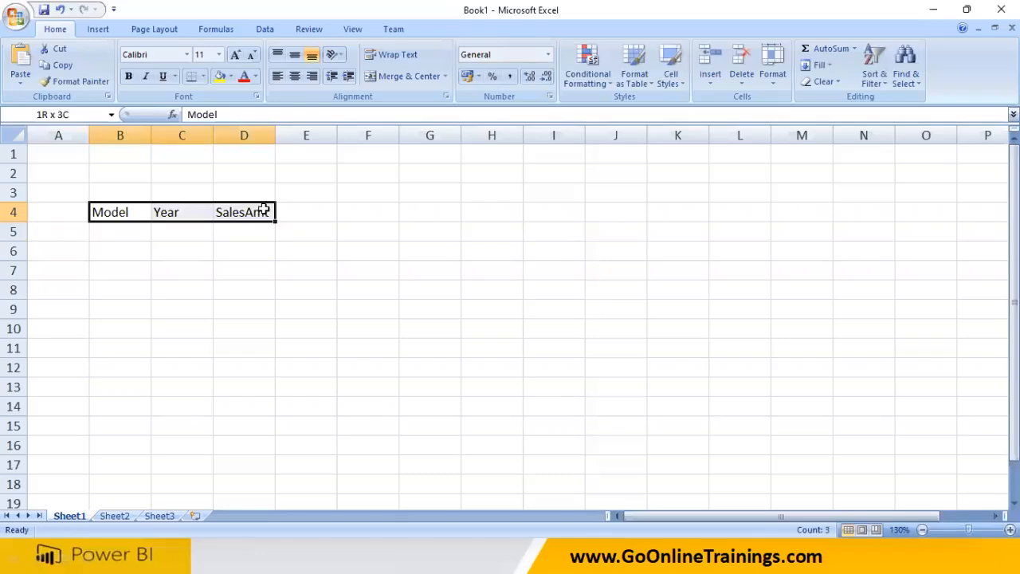
pyautogui.click(220, 76)
pyautogui.moveTo(132, 132); pyautogui.dragTo(273, 133)
pyautogui.click(300, 78)
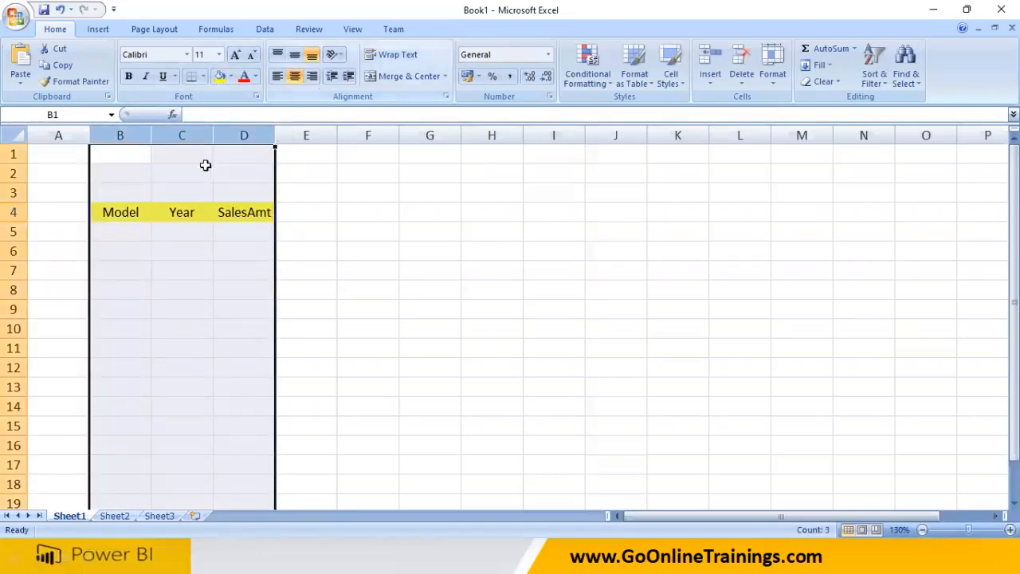
# Start the first data row with Ford in B5 and East in C5.
pyautogui.click(120, 234)
pyautogui.write('Ford')
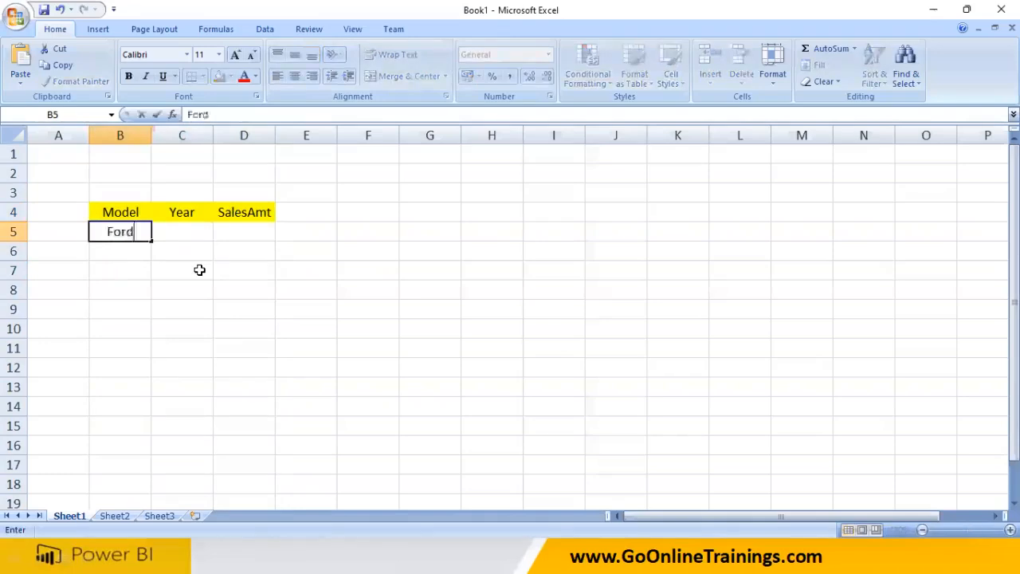
pyautogui.press('Tab')
pyautogui.write('2010')
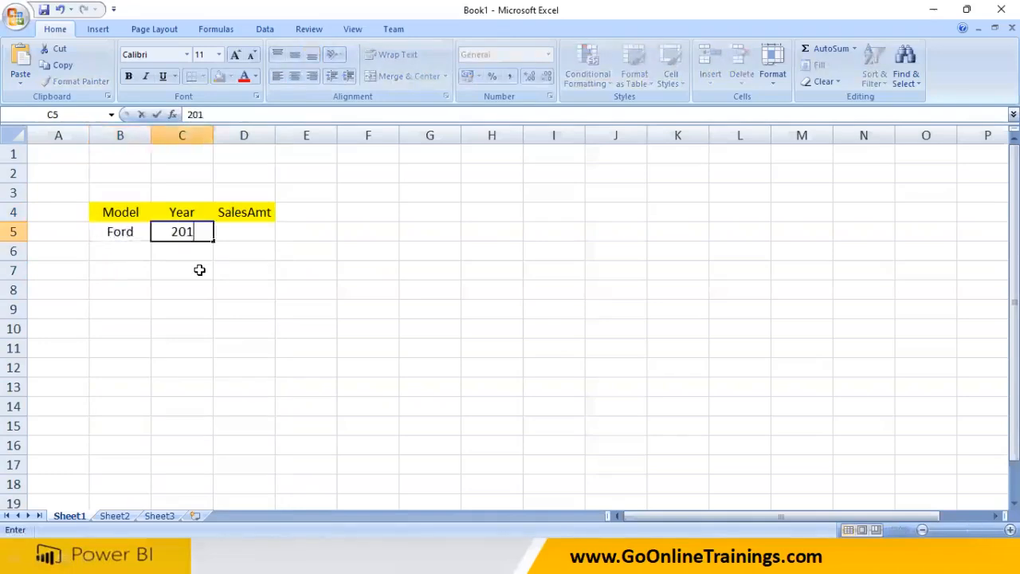
pyautogui.press('BackSpace')
pyautogui.press('BackSpace')
pyautogui.press('BackSpace')
pyautogui.write('East')
# Rename the Year header in C4 as Region and enter 12000 as the sales amount in D5.
pyautogui.click(182, 211)
pyautogui.write('Region')
pyautogui.press('Tab')
pyautogui.click(238, 240)
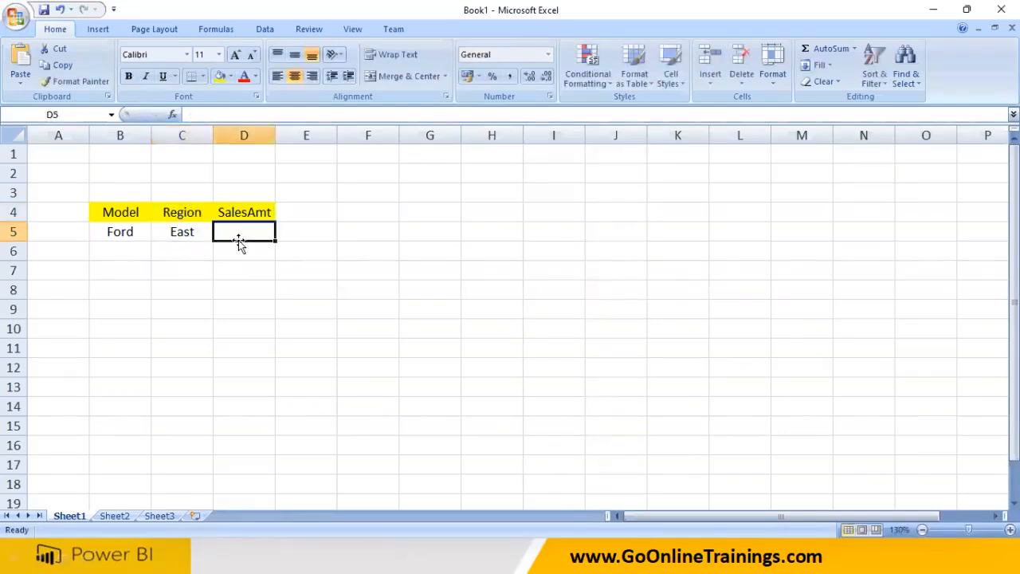
pyautogui.write('12000')
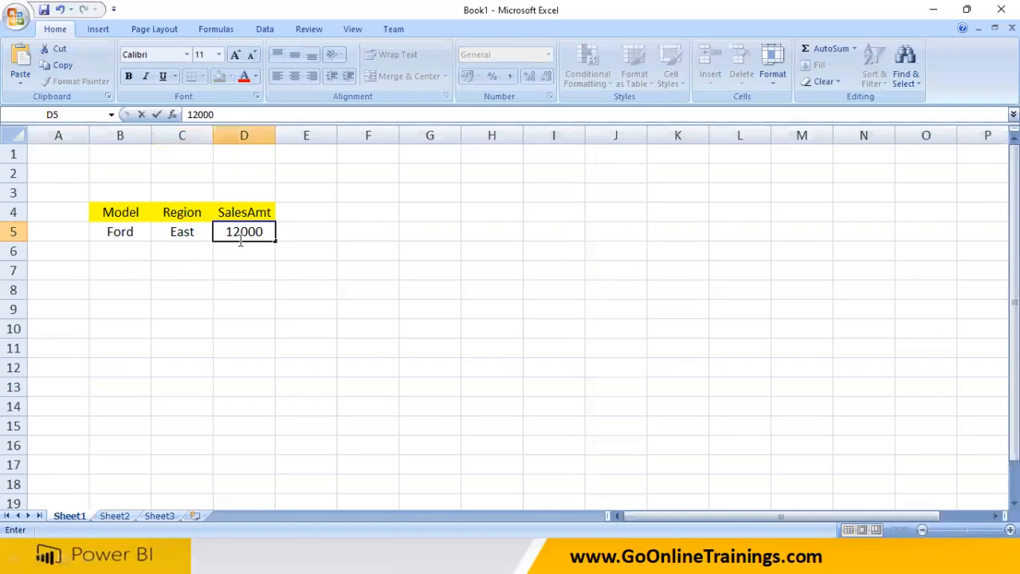
pyautogui.press('Return')
# Fill in row 6 with Ford, West and 10000 under the Model, Region and SalesAmt headers.
pyautogui.press('Left')
pyautogui.press('Left')
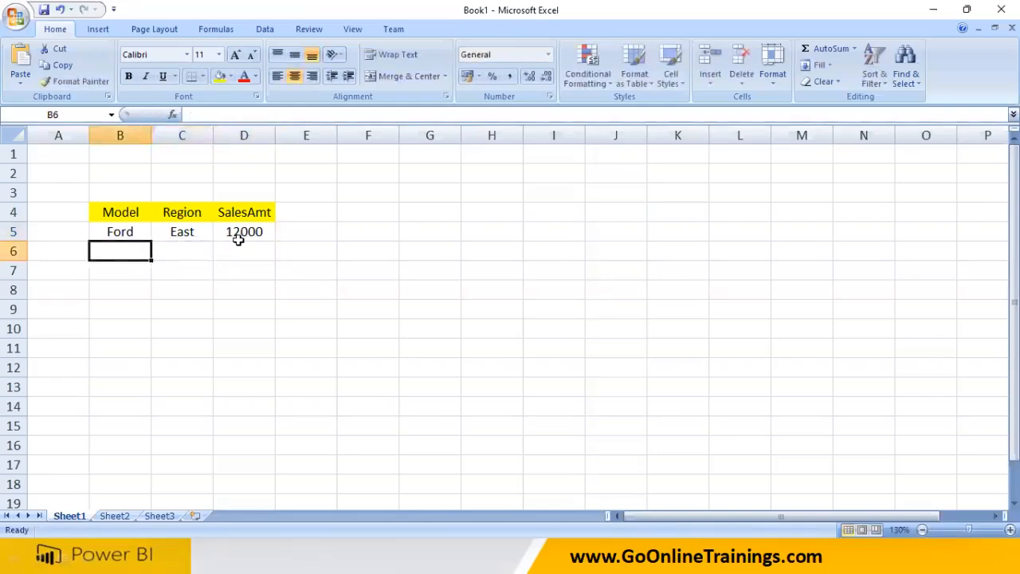
pyautogui.write('For')
pyautogui.press('Tab')
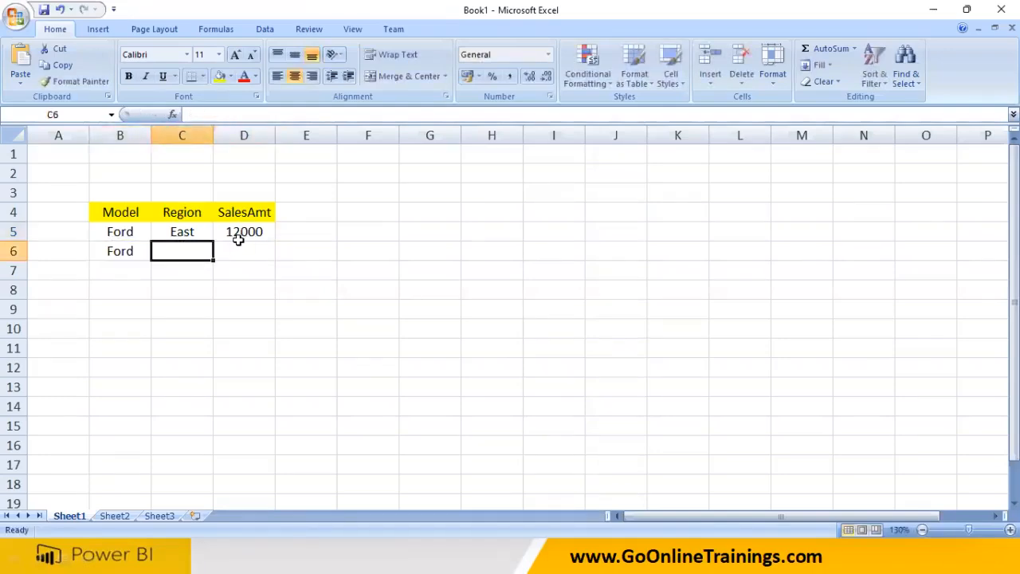
pyautogui.write('West')
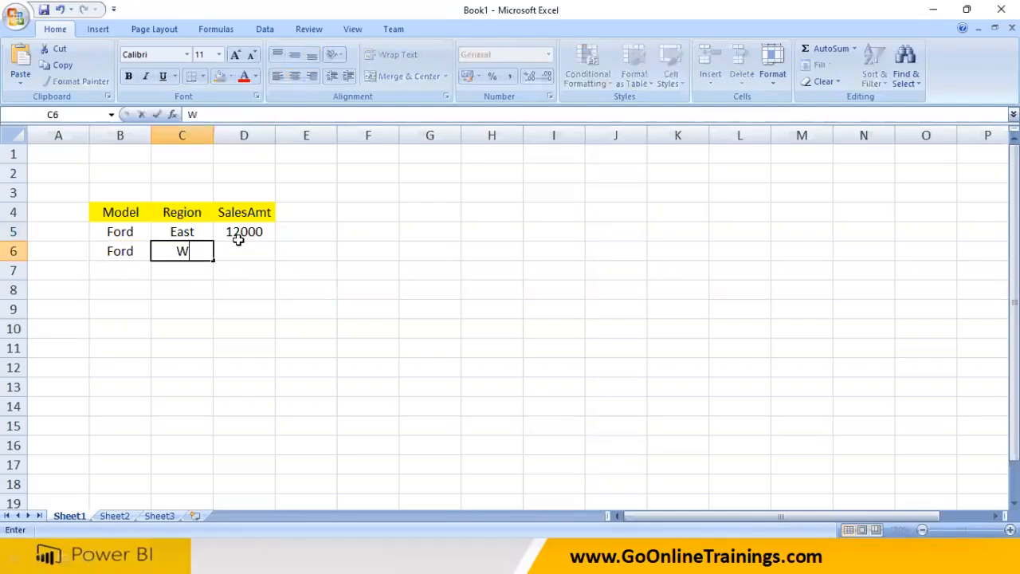
pyautogui.press('Tab')
pyautogui.write('1')
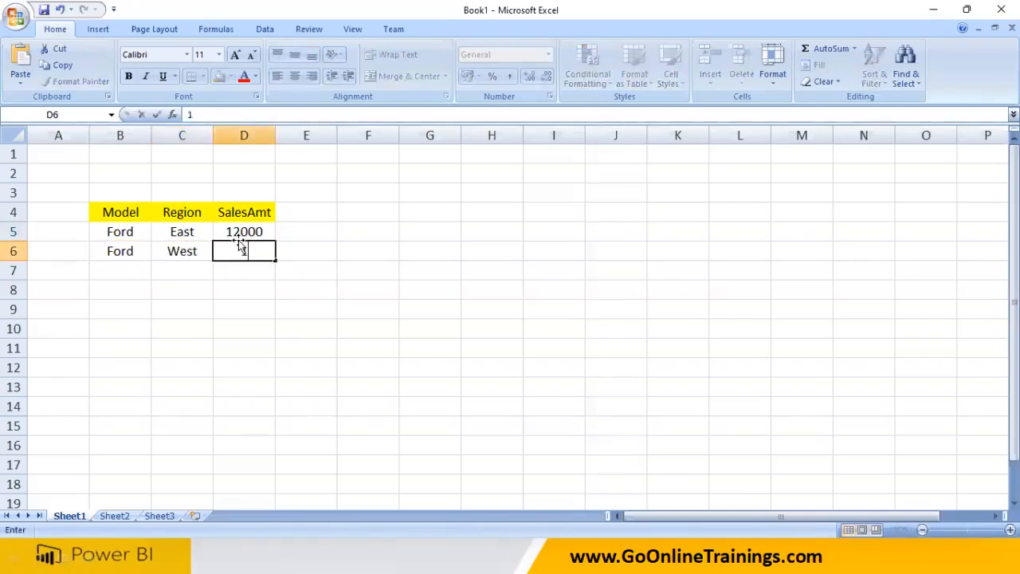
pyautogui.write('0000')
pyautogui.press('Return')
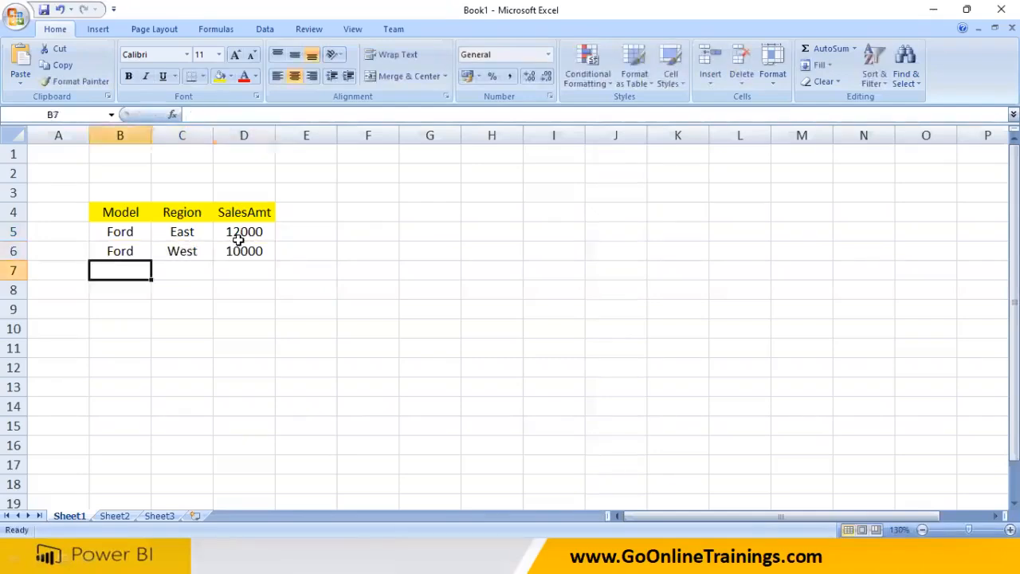
# Enter BMW in B7 and B8, and copy the Ford regions and amounts from C5:D6 to C7:D8.
pyautogui.write('BMW')
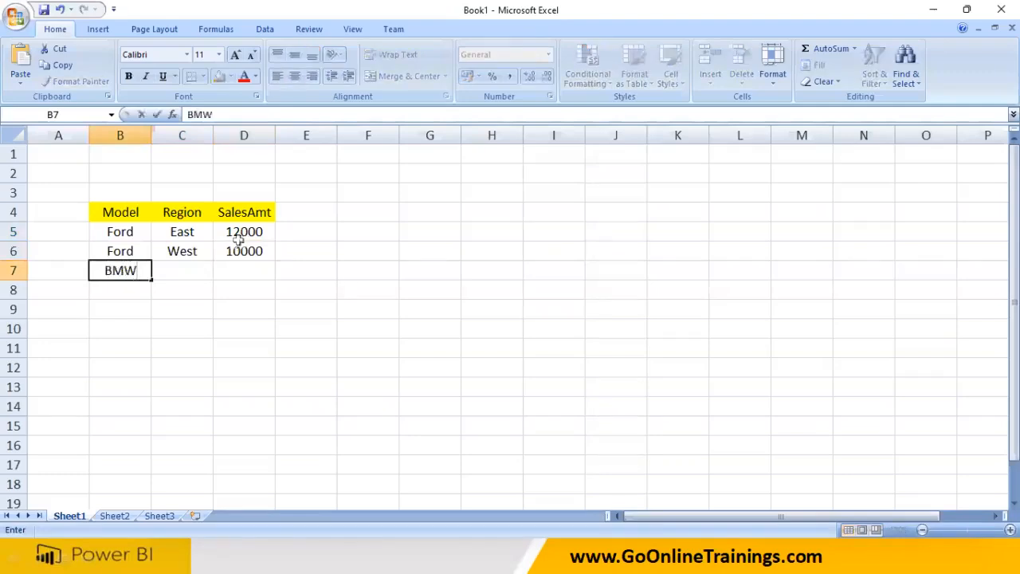
pyautogui.press('Tab')
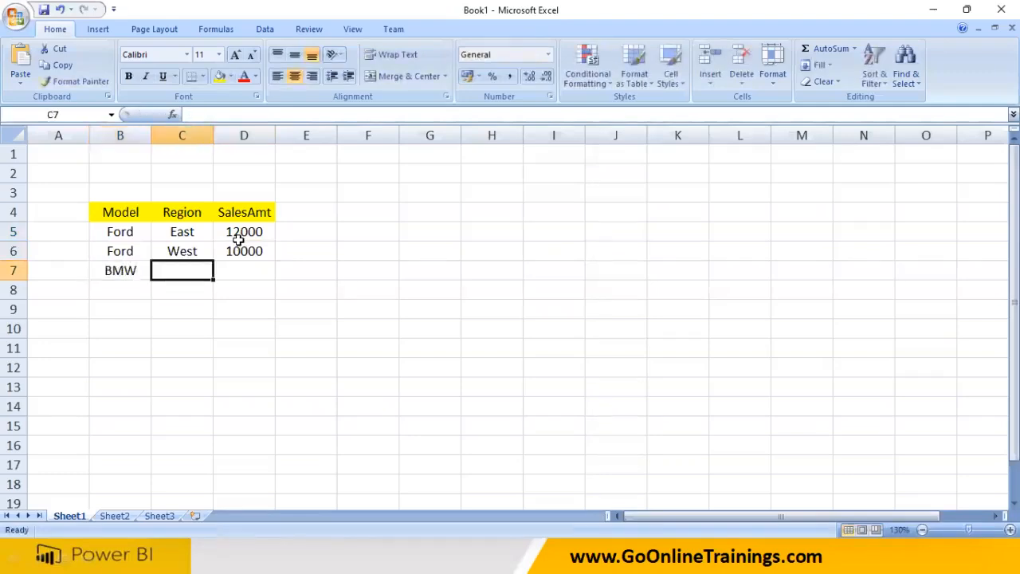
pyautogui.moveTo(176, 233); pyautogui.dragTo(221, 250)
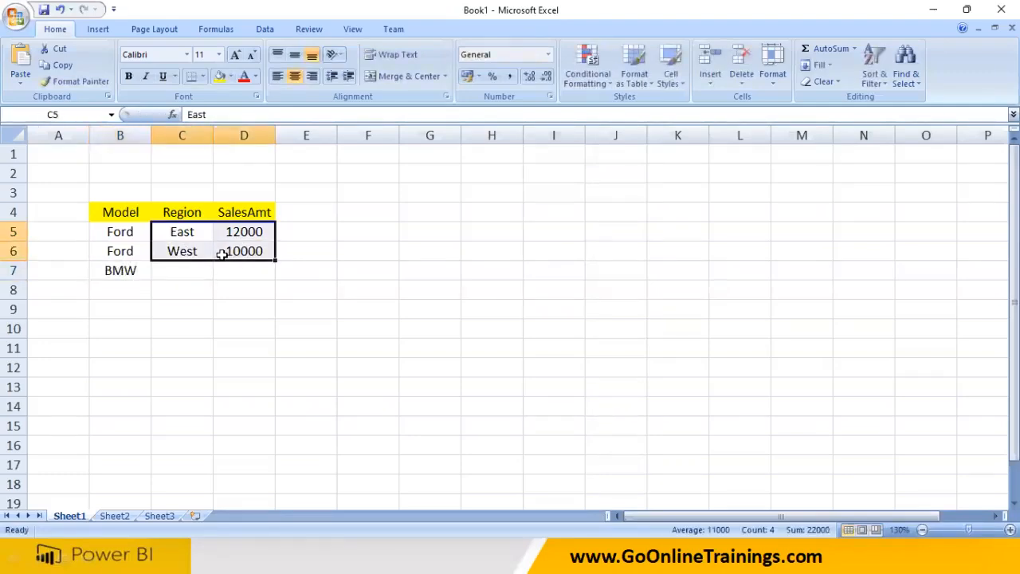
pyautogui.hotkey('ctrl', 'c')
pyautogui.click(204, 273)
pyautogui.hotkey('ctrl', 'v')
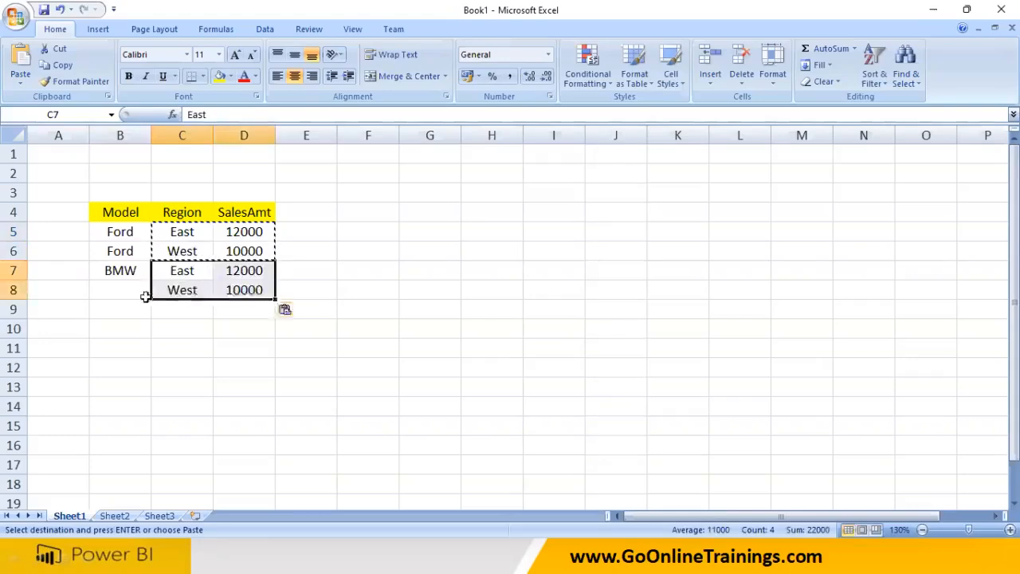
pyautogui.click(141, 292)
pyautogui.write('BMW')
# Set the BMW sales amounts to 5600 for East and 3400 for West.
pyautogui.click(232, 270)
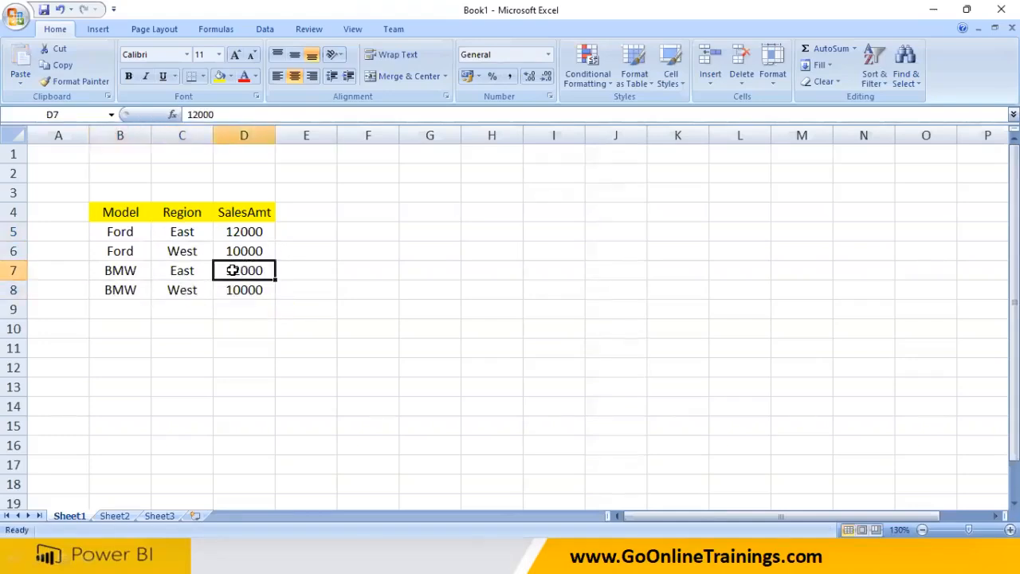
pyautogui.write('5600')
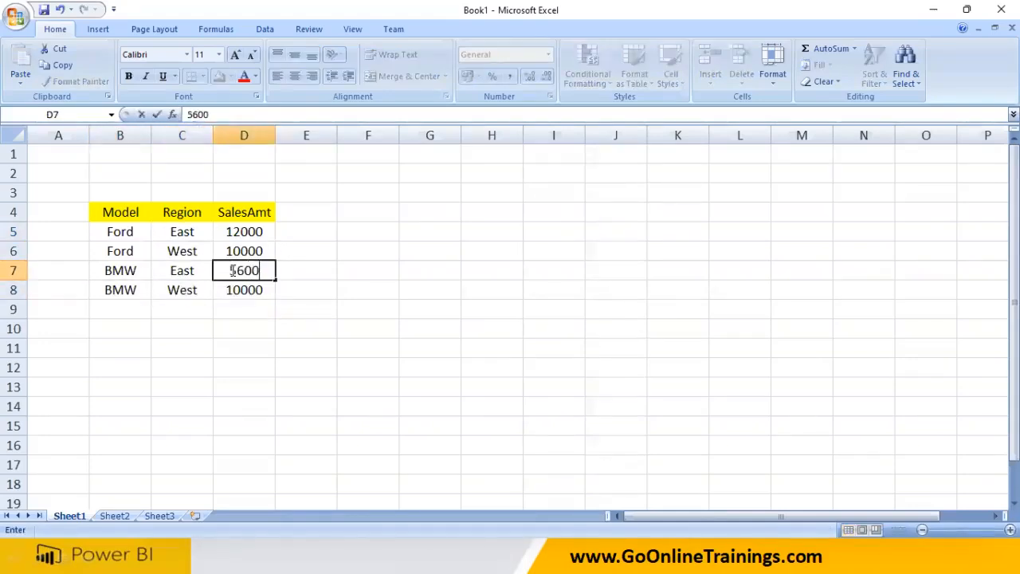
pyautogui.press('Return')
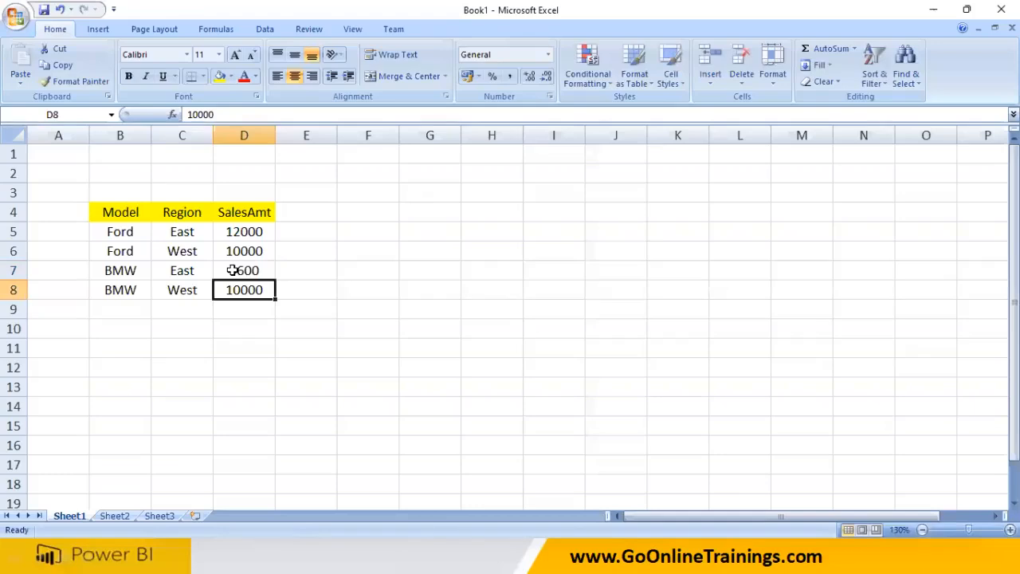
pyautogui.write('3400')
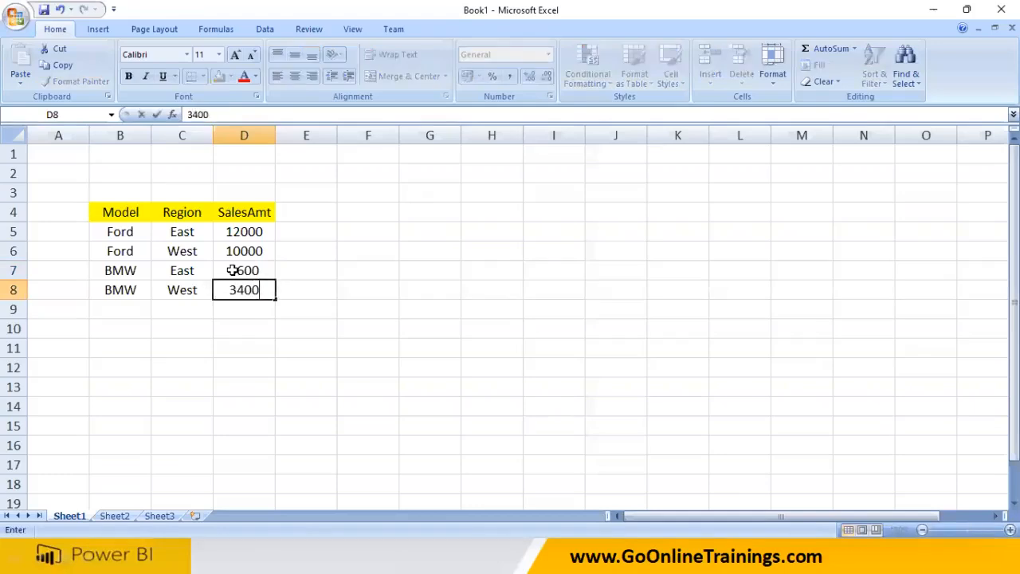
pyautogui.press('Return')
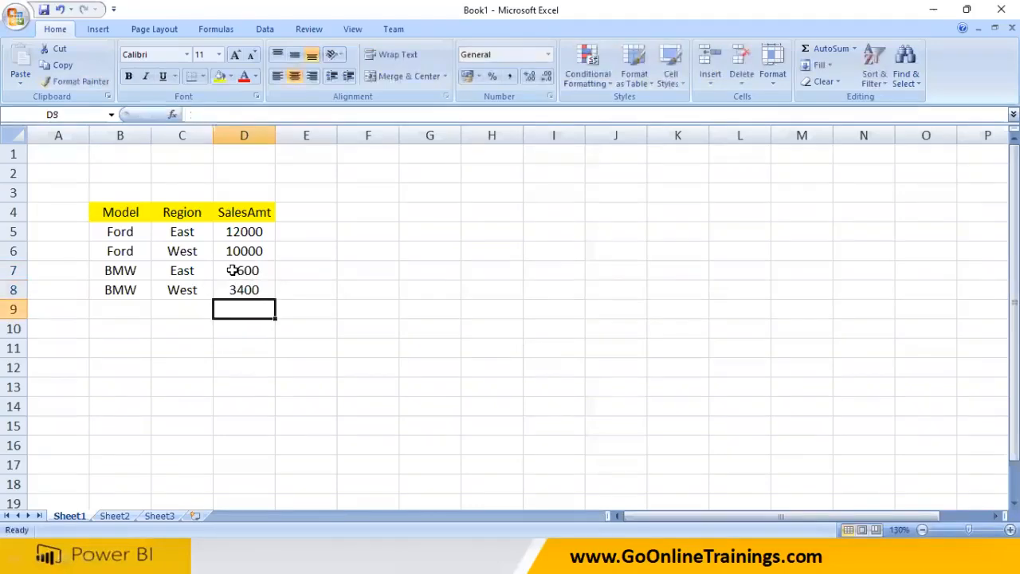
# Enter the title Car Sales in C2 above the data.
pyautogui.click(168, 174)
pyautogui.write('Car Sales')
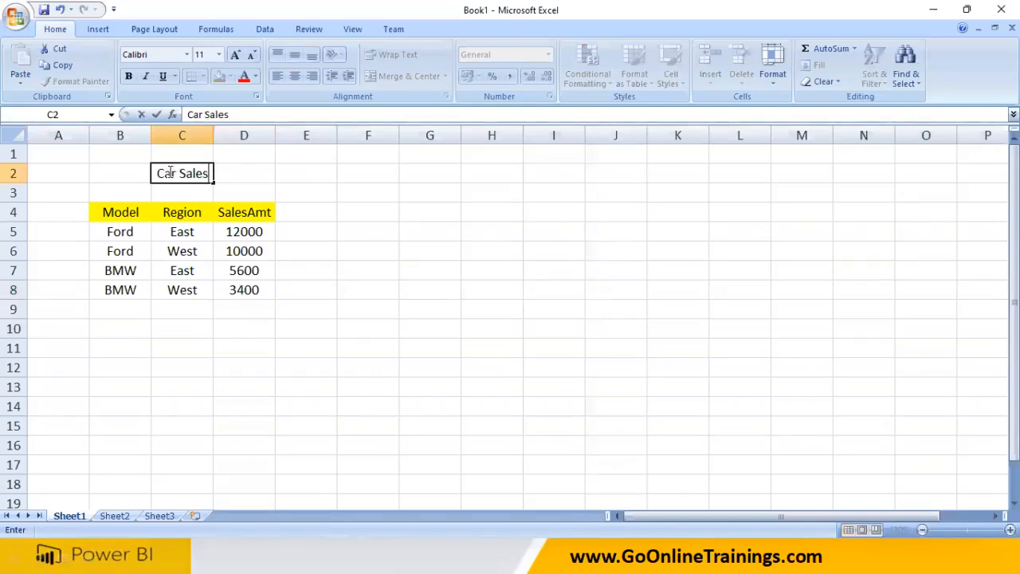
pyautogui.click(139, 364)
pyautogui.moveTo(119, 239); pyautogui.dragTo(125, 247)
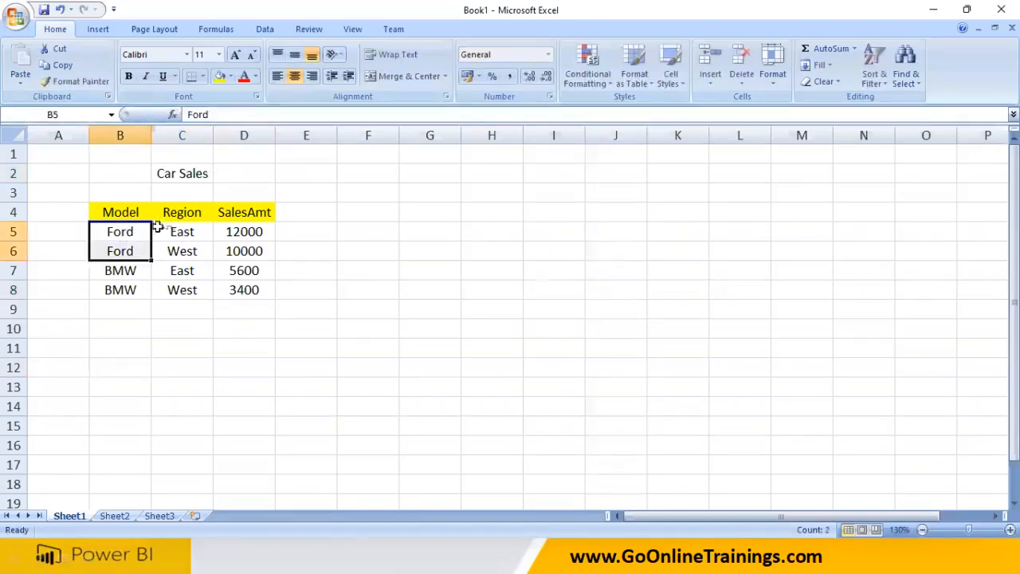
# Start a matrix layout with the header Model in G4 and East copied from C5 into H4.
pyautogui.click(438, 211)
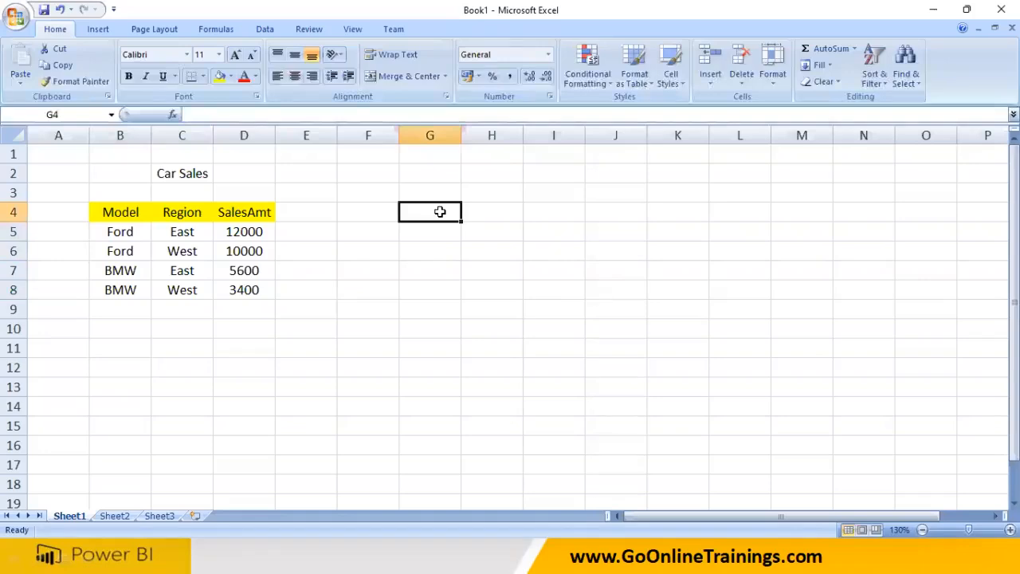
pyautogui.write('Model')
pyautogui.press('Tab')
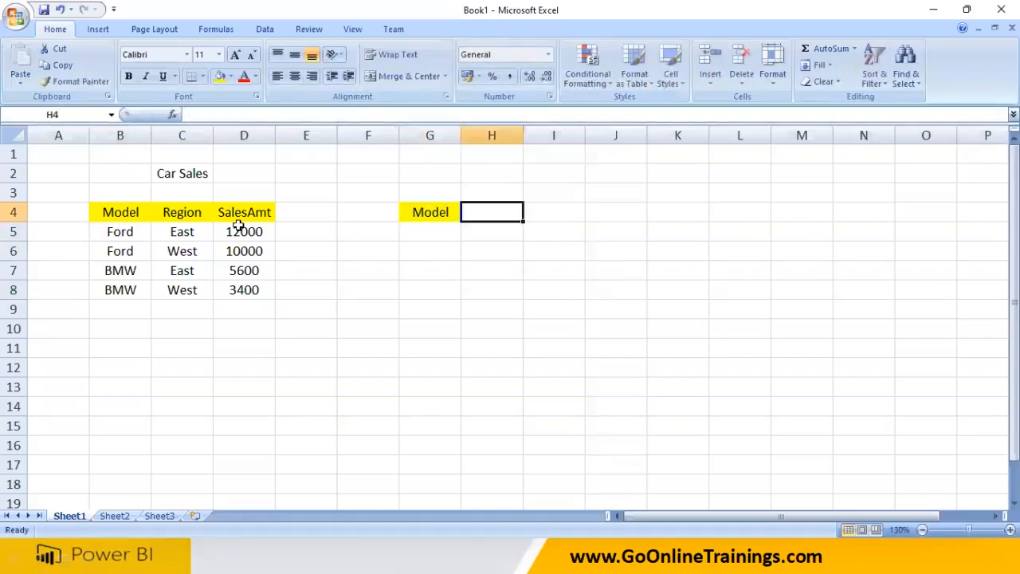
pyautogui.click(193, 233)
pyautogui.hotkey('ctrl', 'c')
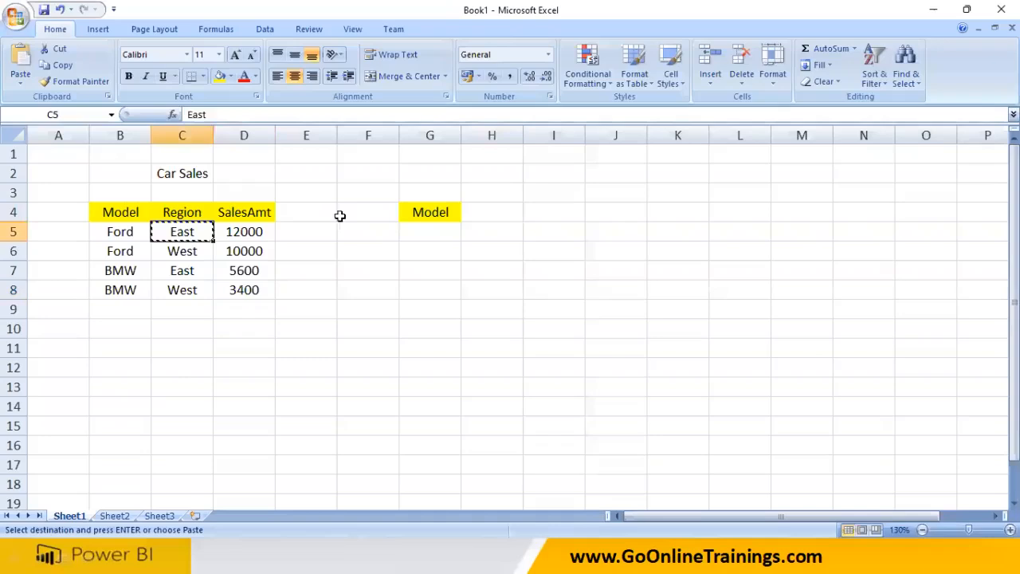
pyautogui.click(483, 215)
pyautogui.hotkey('ctrl', 'v')
# Copy West from the Ford row in C6 into I4 as the next column header.
pyautogui.click(199, 253)
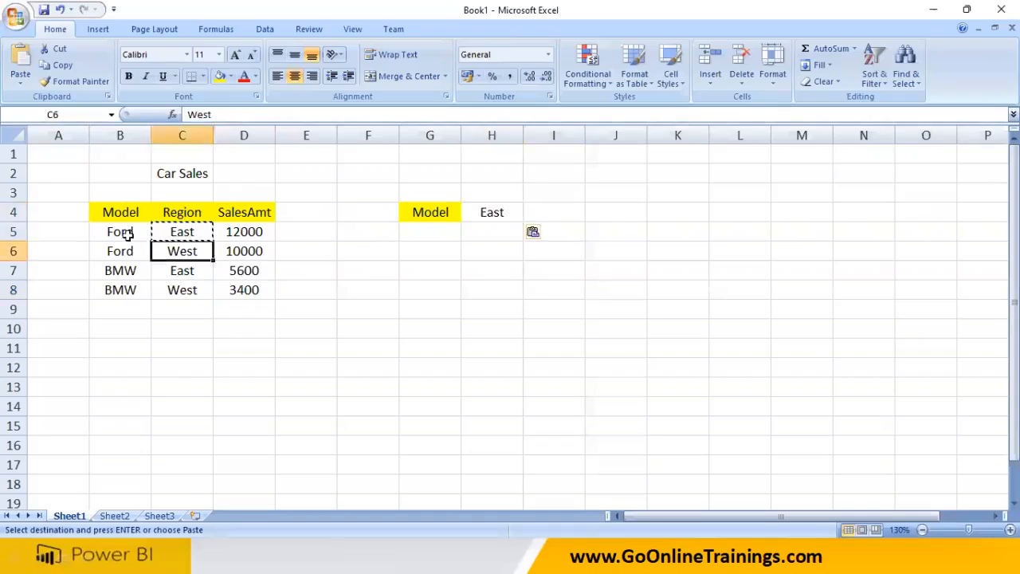
pyautogui.click(124, 231)
pyautogui.click(179, 251)
pyautogui.hotkey('ctrl', 'c')
pyautogui.click(534, 217)
pyautogui.hotkey('ctrl', 'v')
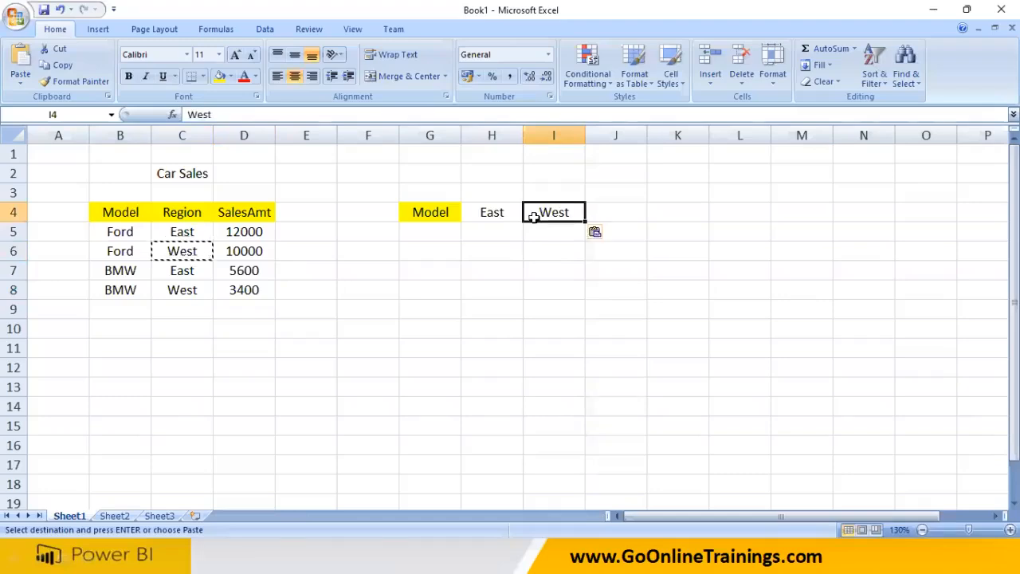
# Enter Ford in G5 and copy its East amount 12000 to H5 and its West amount 10000 to I5.
pyautogui.click(420, 239)
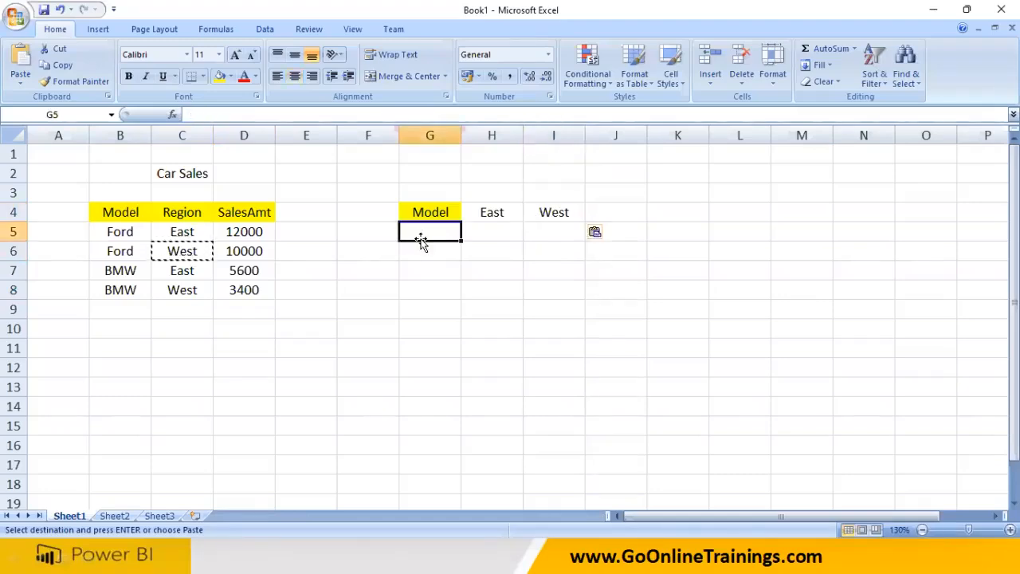
pyautogui.write('Ford')
pyautogui.press('Tab')
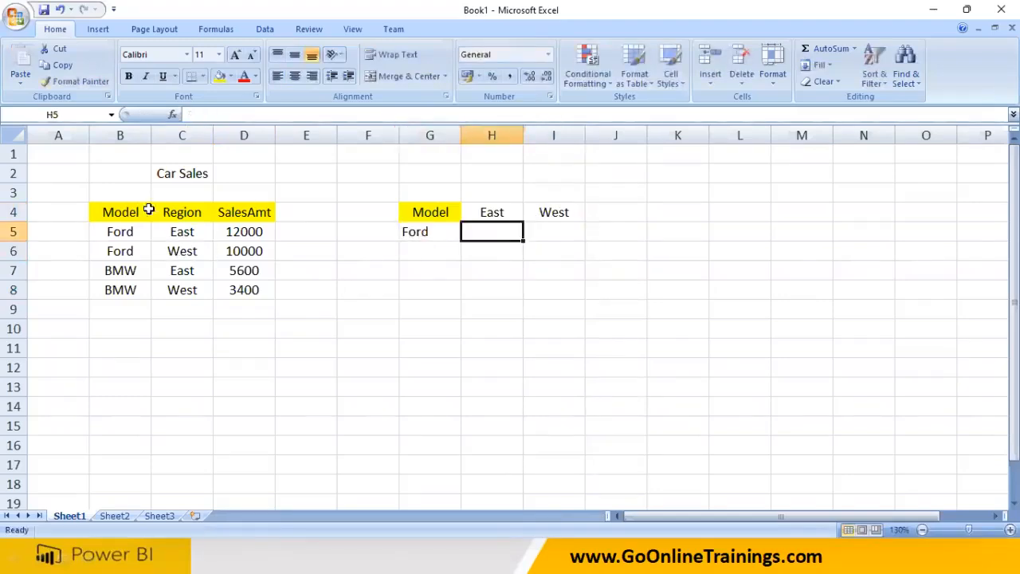
pyautogui.click(229, 232)
pyautogui.hotkey('ctrl', 'c')
pyautogui.click(489, 231)
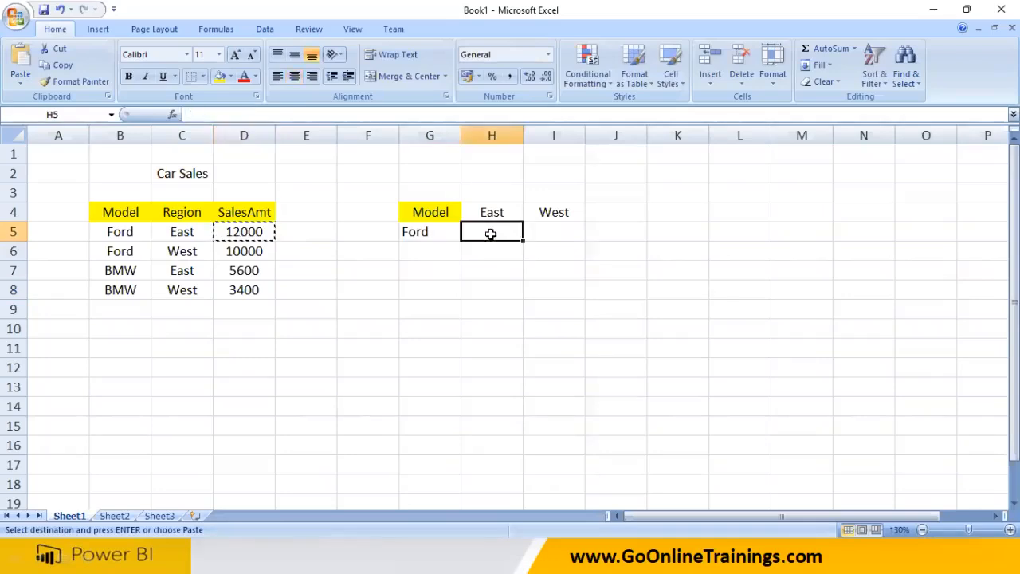
pyautogui.hotkey('ctrl', 'v')
pyautogui.click(267, 251)
pyautogui.hotkey('ctrl', 'c')
pyautogui.click(537, 232)
pyautogui.hotkey('ctrl', 'v')
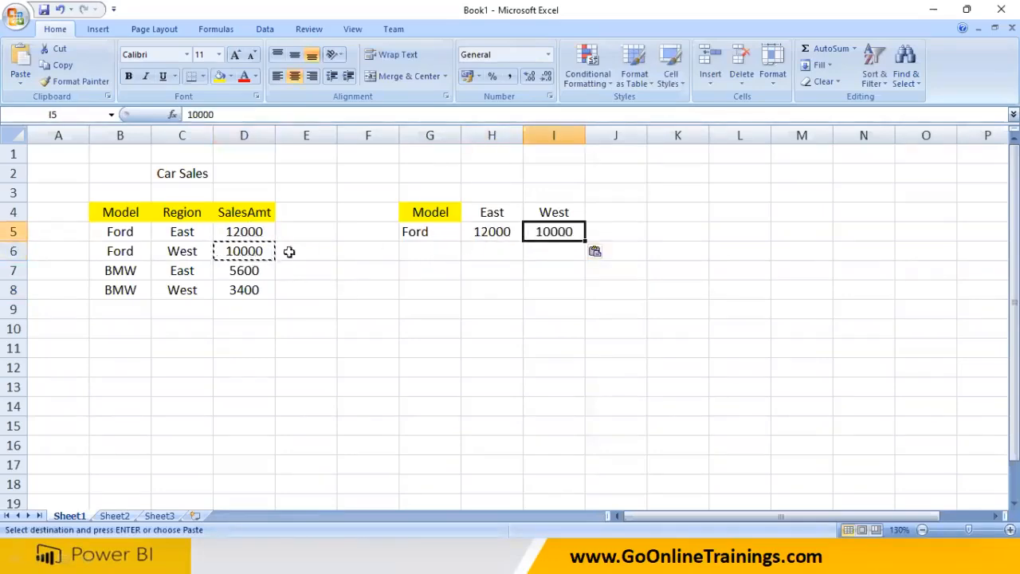
# Copy the model name BMW from B7 into G6 as the matrix's second row label.
pyautogui.click(254, 271)
pyautogui.click(136, 269)
pyautogui.hotkey('ctrl', 'c')
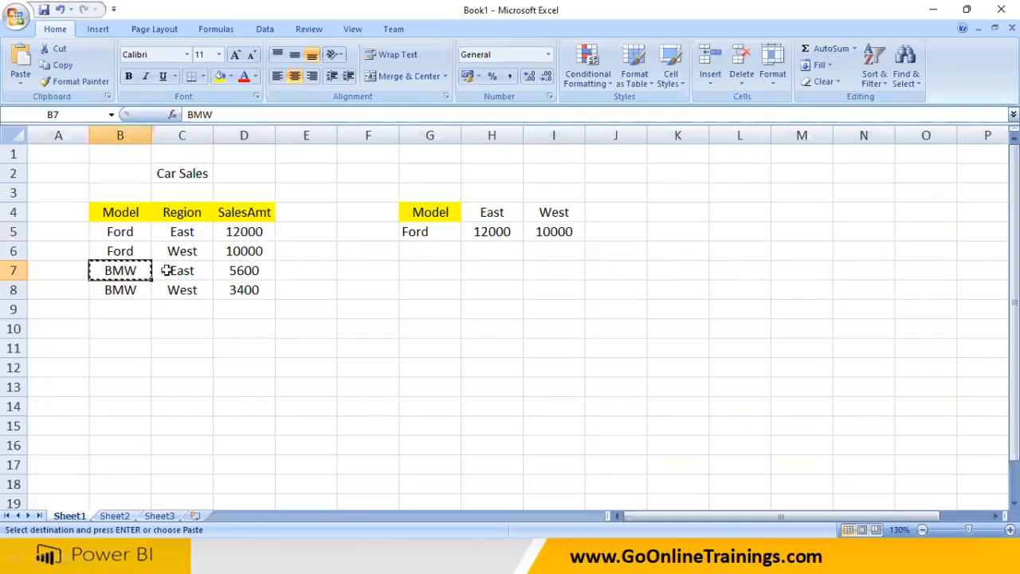
pyautogui.click(410, 247)
pyautogui.hotkey('ctrl', 'v')
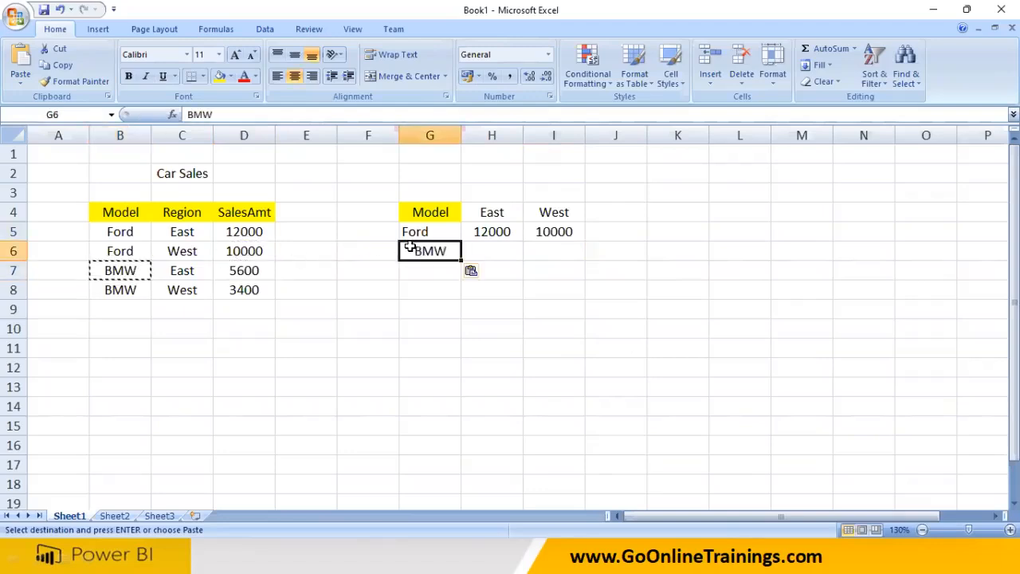
# Copy BMW's East amount 5600 into H6 and its West amount 3400 into I6.
pyautogui.click(256, 269)
pyautogui.hotkey('ctrl', 'c')
pyautogui.click(478, 256)
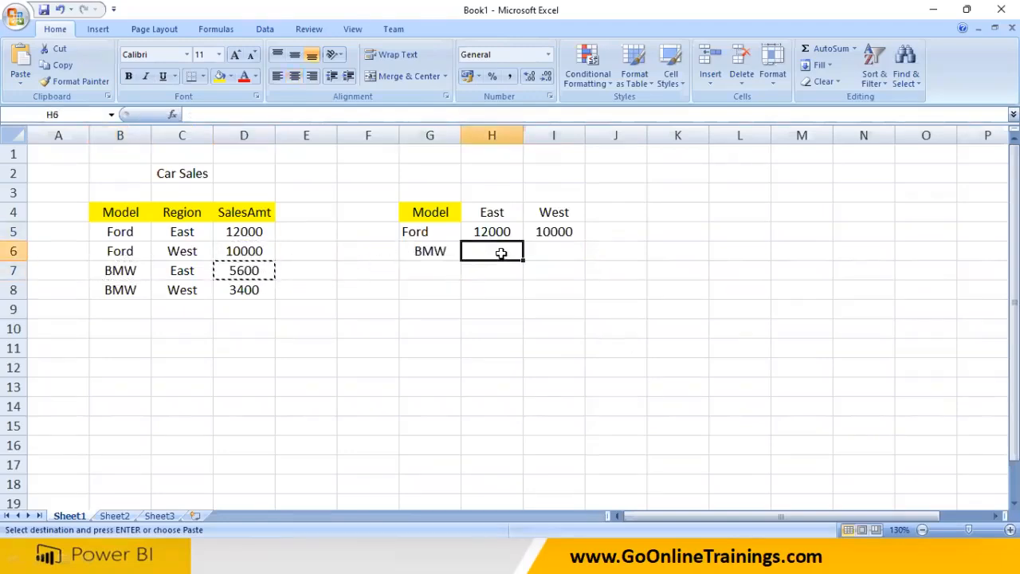
pyautogui.hotkey('ctrl', 'v')
pyautogui.click(243, 292)
pyautogui.hotkey('ctrl', 'c')
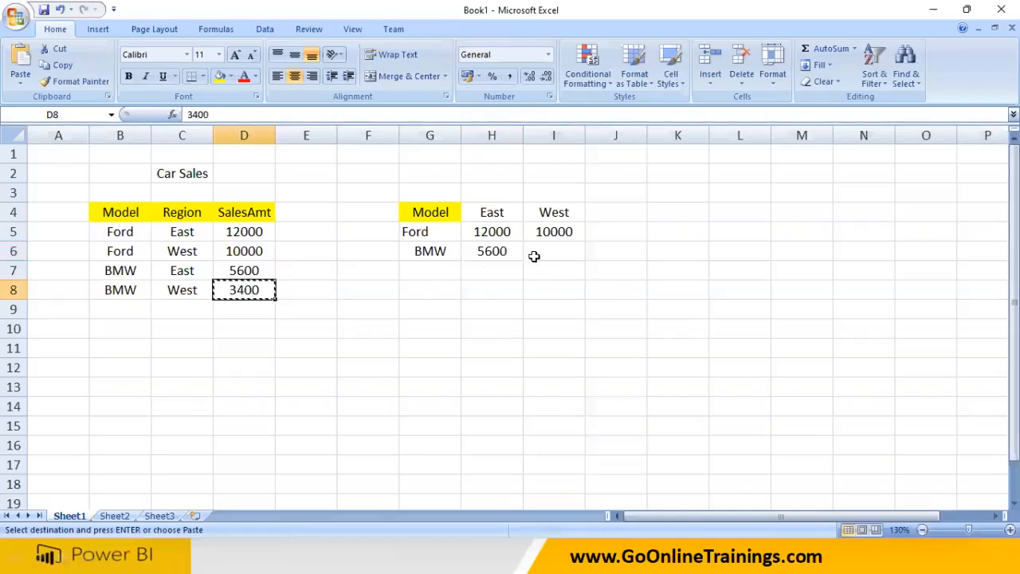
pyautogui.click(544, 252)
pyautogui.hotkey('ctrl', 'v')
pyautogui.click(548, 350)
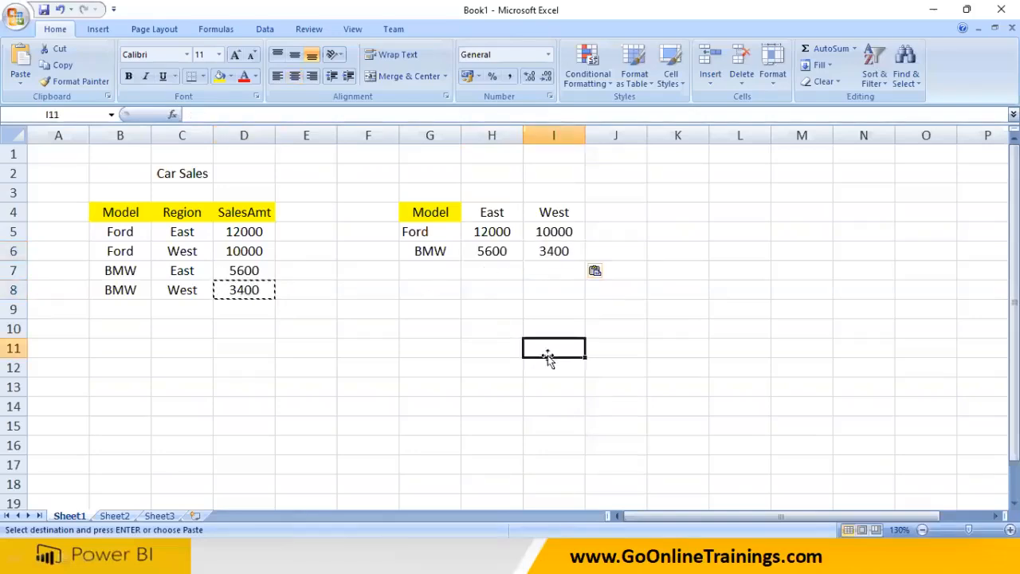
# Fill the matrix header cells G4:I4 with yellow to match the source table's headers.
pyautogui.moveTo(443, 212); pyautogui.dragTo(558, 212)
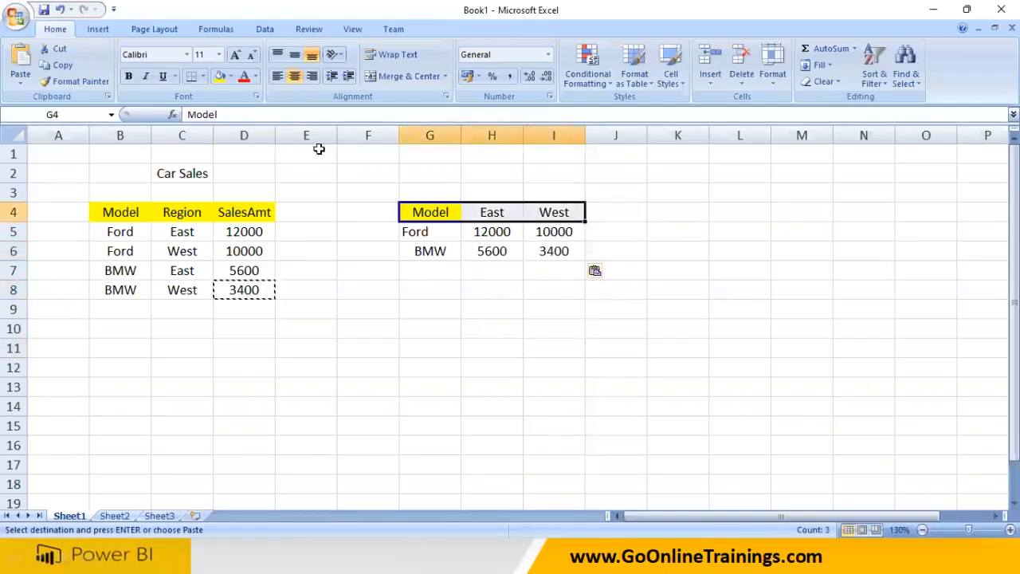
pyautogui.click(219, 76)
pyautogui.click(196, 171)
# Enter the heading Table in C1 above the Car Sales title.
pyautogui.click(189, 154)
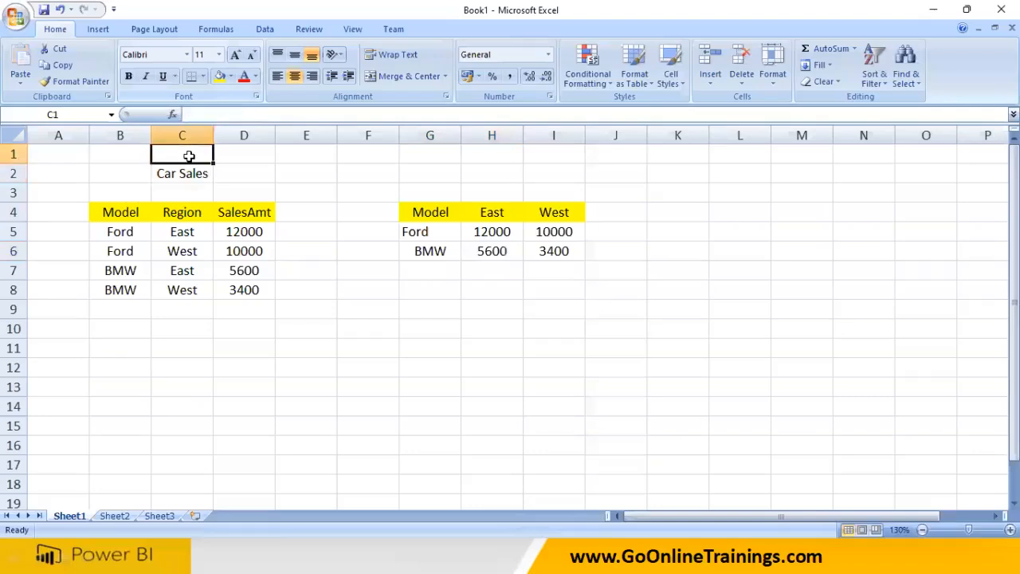
pyautogui.write('Table')
pyautogui.press('Tab')
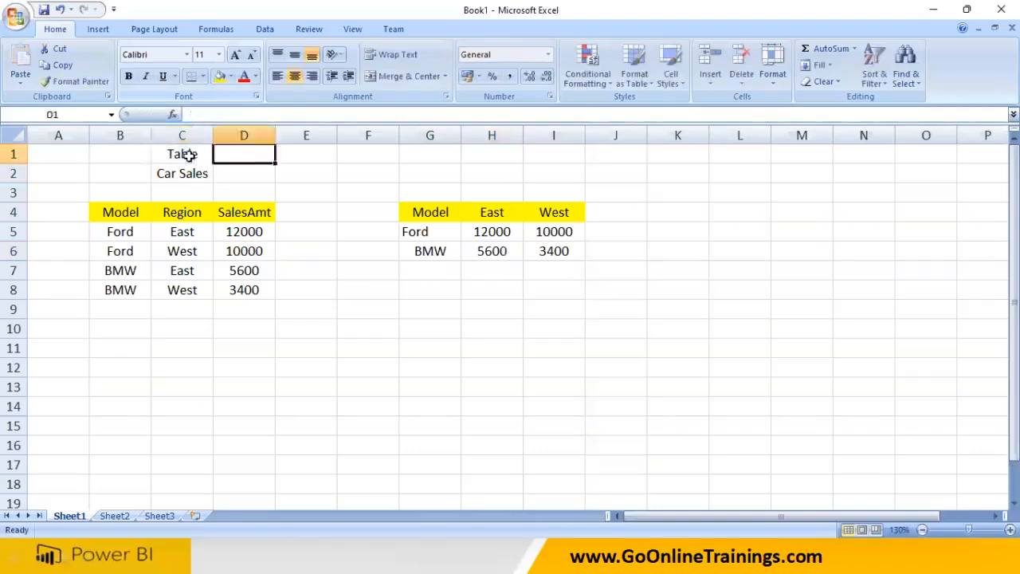
pyautogui.press('Right')
pyautogui.press('Right')
pyautogui.press('Right')
pyautogui.press('Right')
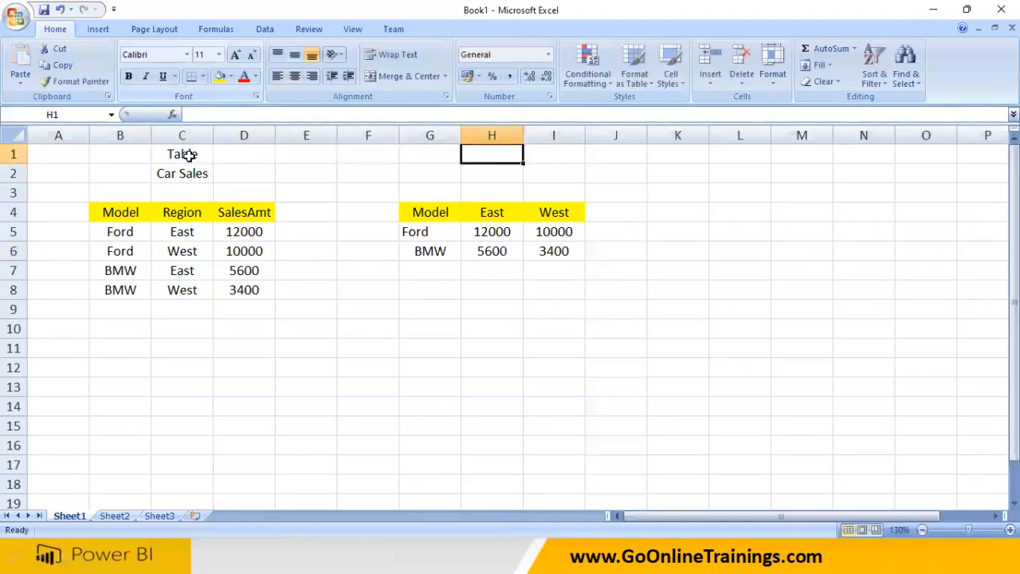
# Compare the source table with the matrix's Ford row, checking the East and West amounts side by side in H5 and I5.
pyautogui.moveTo(94, 210); pyautogui.dragTo(219, 294)
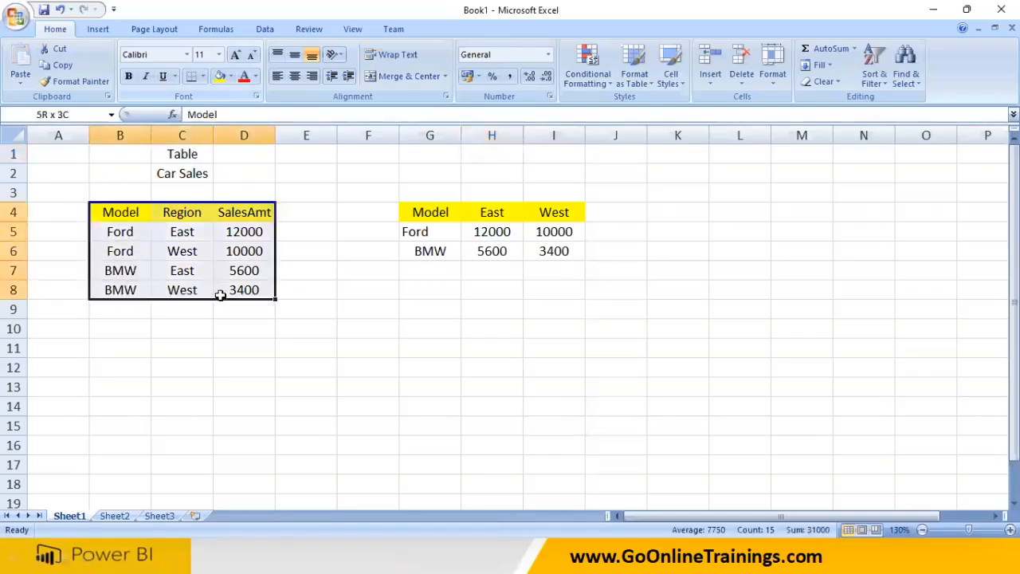
pyautogui.click(428, 231)
pyautogui.click(493, 231)
pyautogui.click(544, 232)
pyautogui.click(492, 231)
pyautogui.click(541, 231)
pyautogui.click(501, 231)
pyautogui.click(548, 232)
pyautogui.click(505, 231)
pyautogui.click(536, 231)
pyautogui.click(518, 232)
pyautogui.click(537, 231)
pyautogui.click(503, 231)
pyautogui.click(530, 234)
pyautogui.click(509, 236)
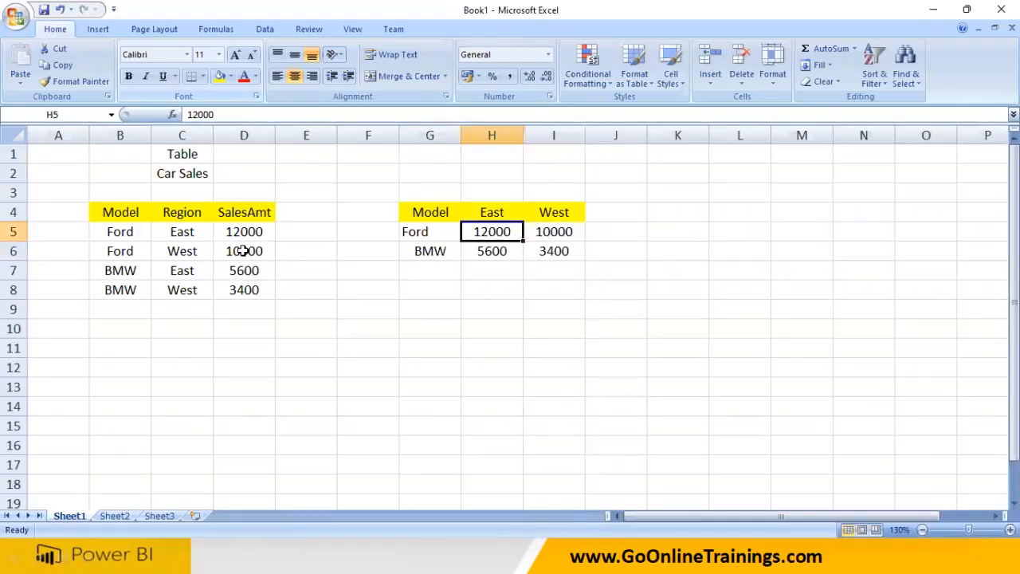
# Examine how the source table stacks Ford's East and West amounts vertically in D5 and D6.
pyautogui.click(243, 250)
pyautogui.click(243, 232)
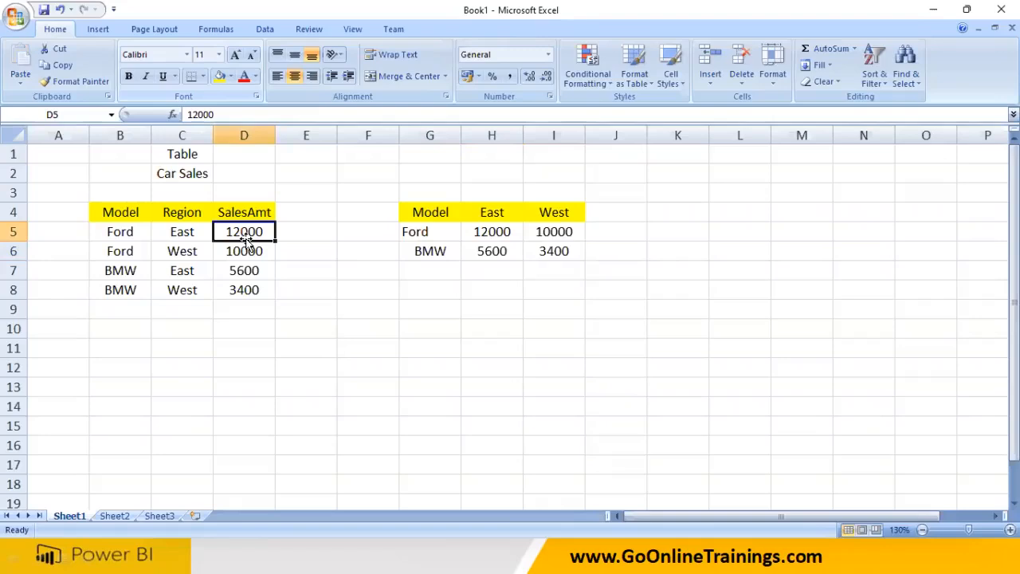
pyautogui.click(241, 251)
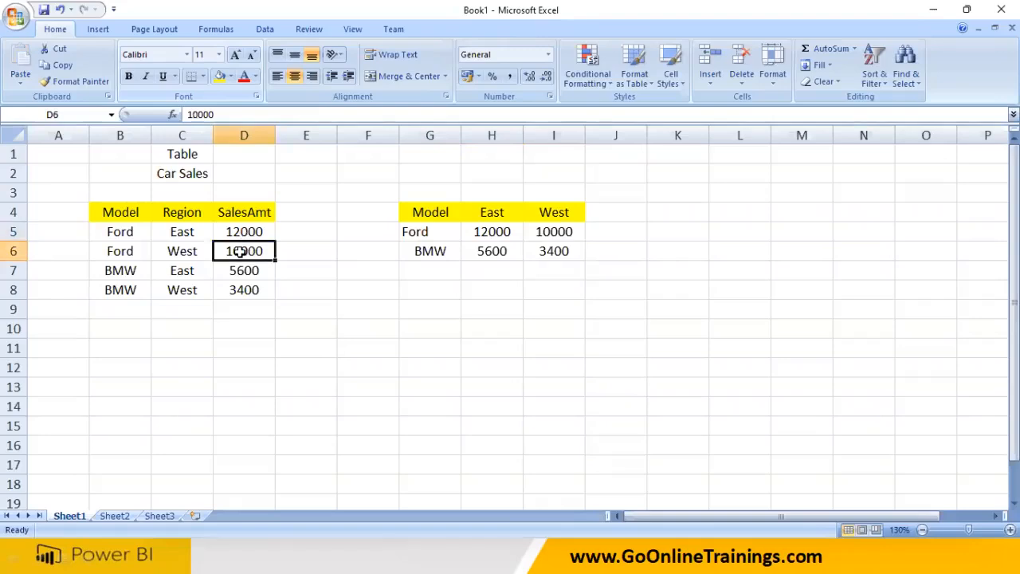
pyautogui.click(242, 232)
pyautogui.click(243, 250)
pyautogui.click(244, 230)
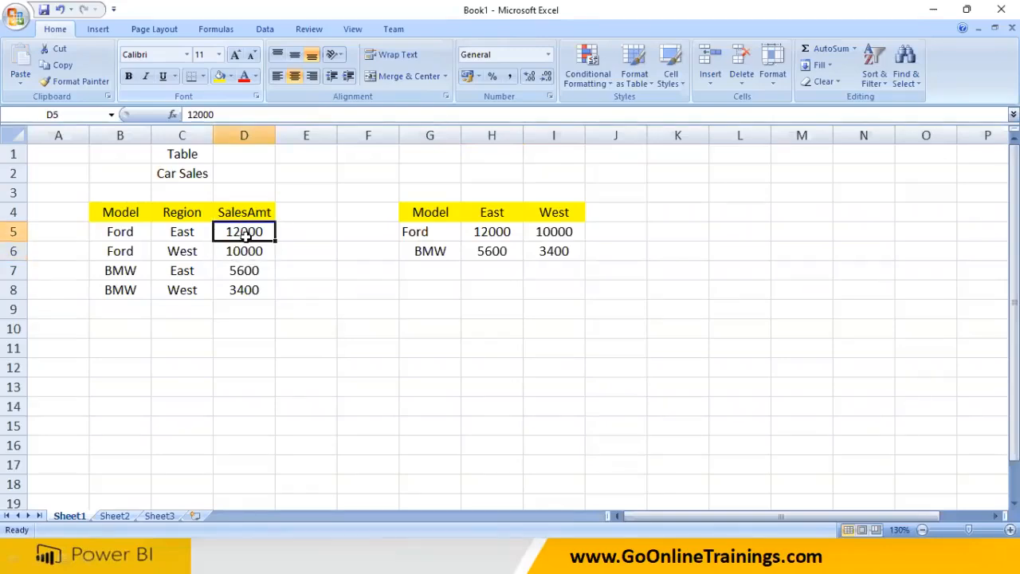
pyautogui.moveTo(64, 195); pyautogui.dragTo(300, 376)
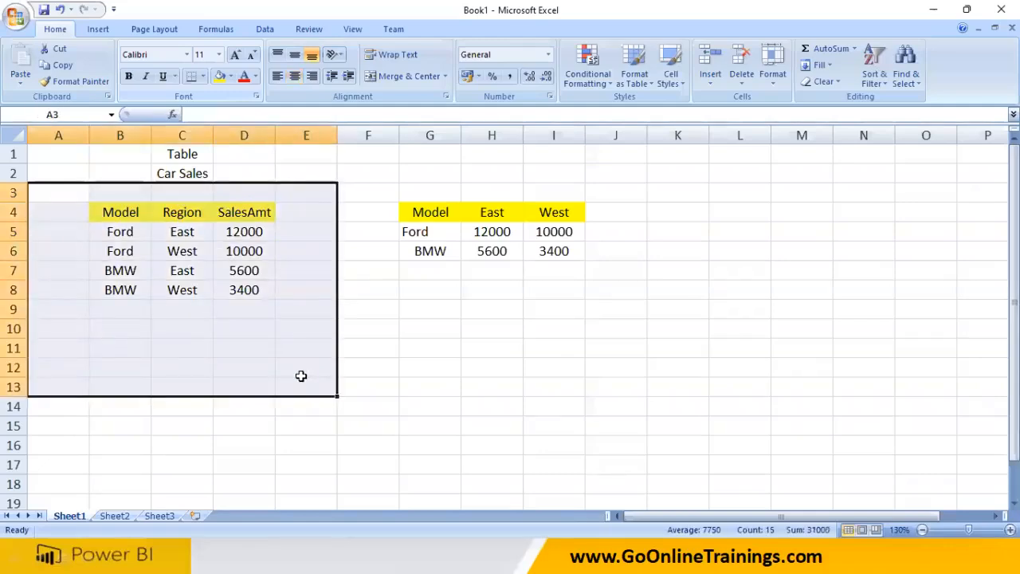
# Center the contents of column G so the matrix's model names line up.
pyautogui.click(431, 134)
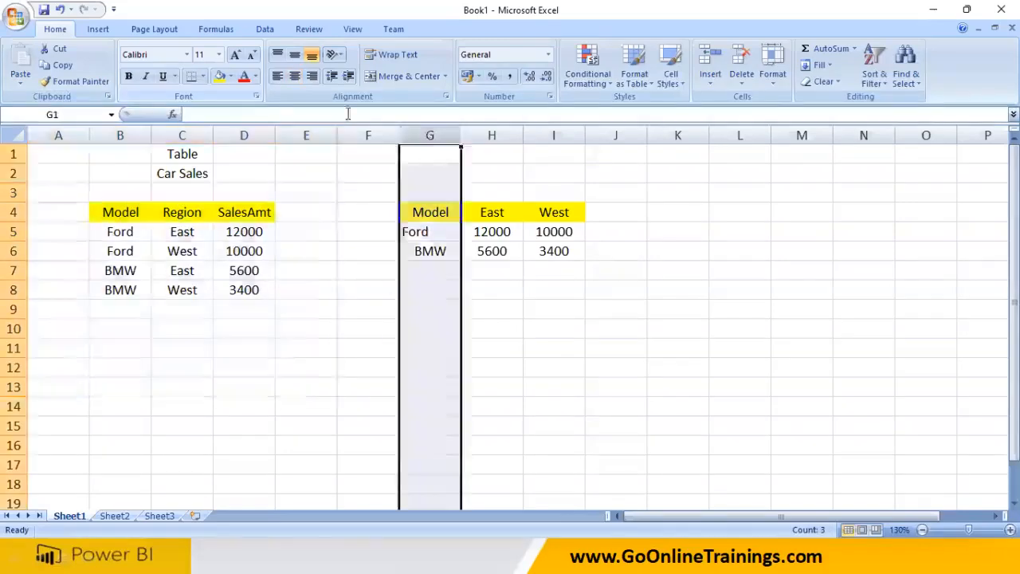
pyautogui.click(294, 78)
pyautogui.click(453, 307)
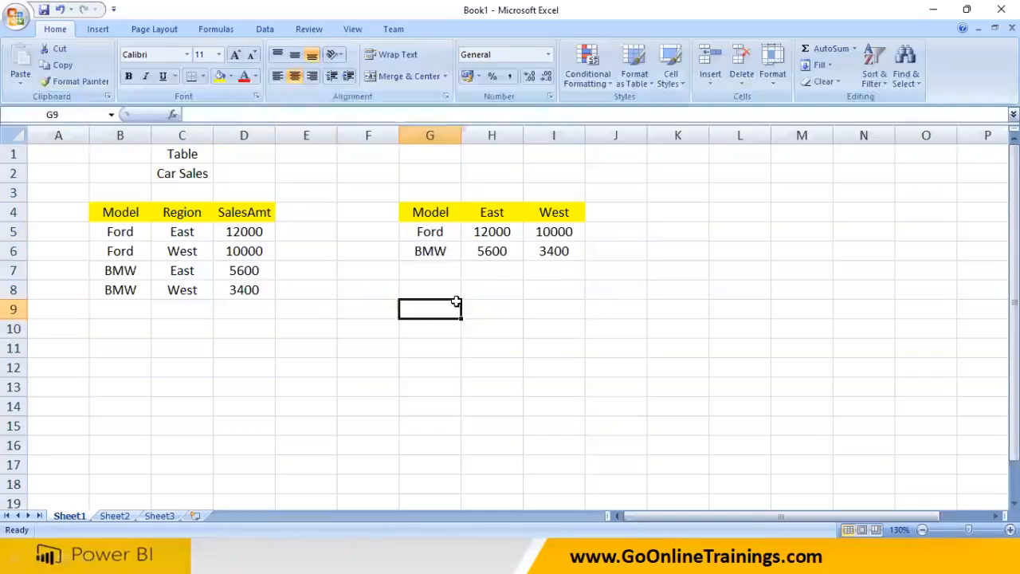
# Enter the title Matrix/Pivot/Cross Tab in H2 above the matrix layout.
pyautogui.click(485, 178)
pyautogui.write('Matri')
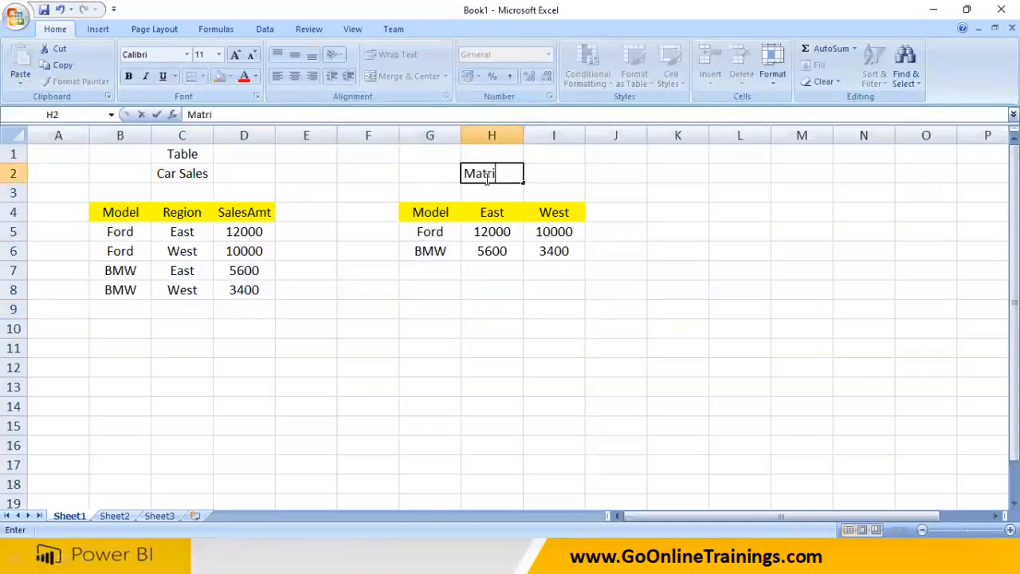
pyautogui.write('x/Pivot/Cr')
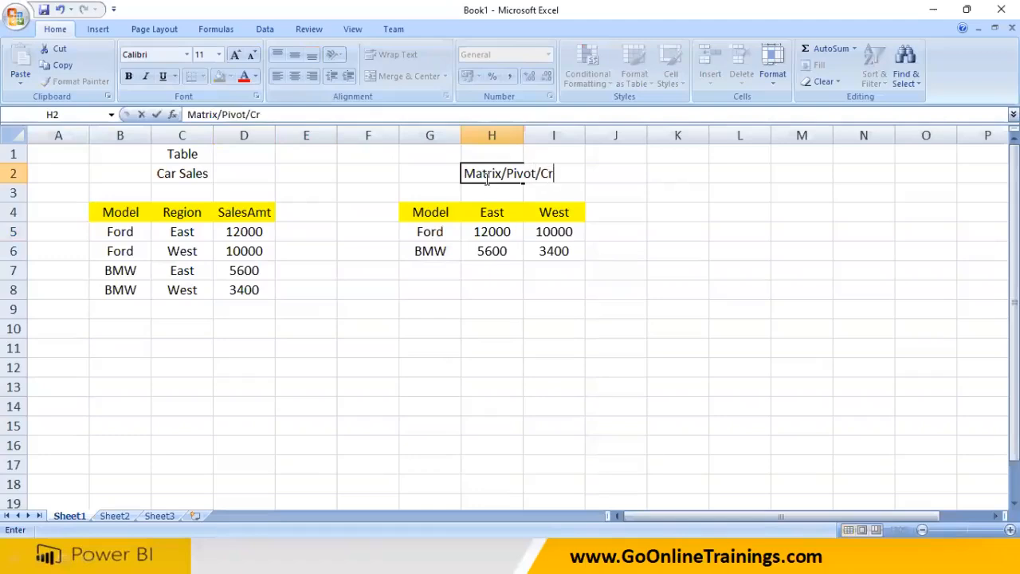
pyautogui.write('oss Tab')
pyautogui.click(309, 479)
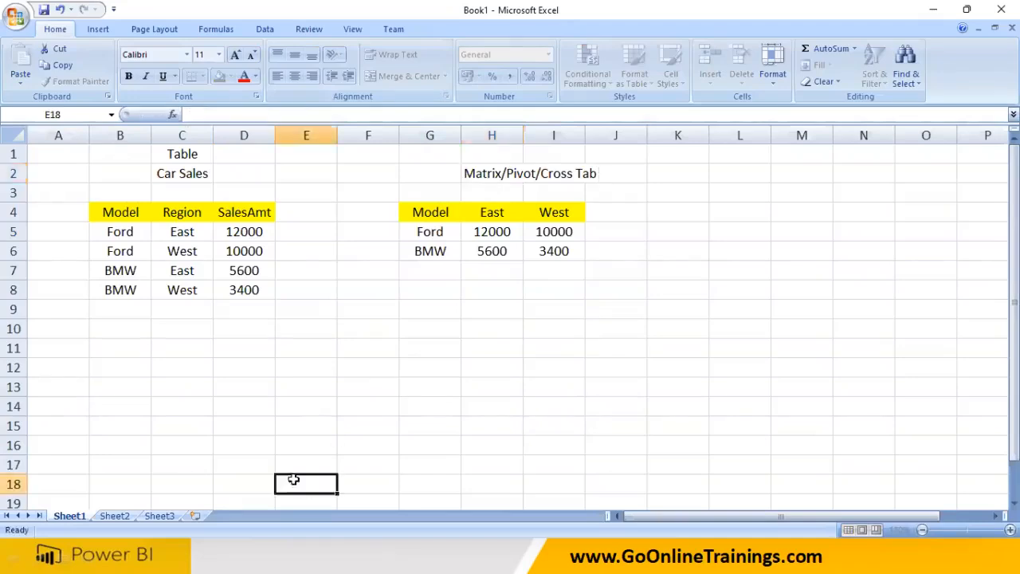
# Enter the label Pivot in E2, between the table and matrix titles.
pyautogui.click(180, 231)
pyautogui.click(328, 177)
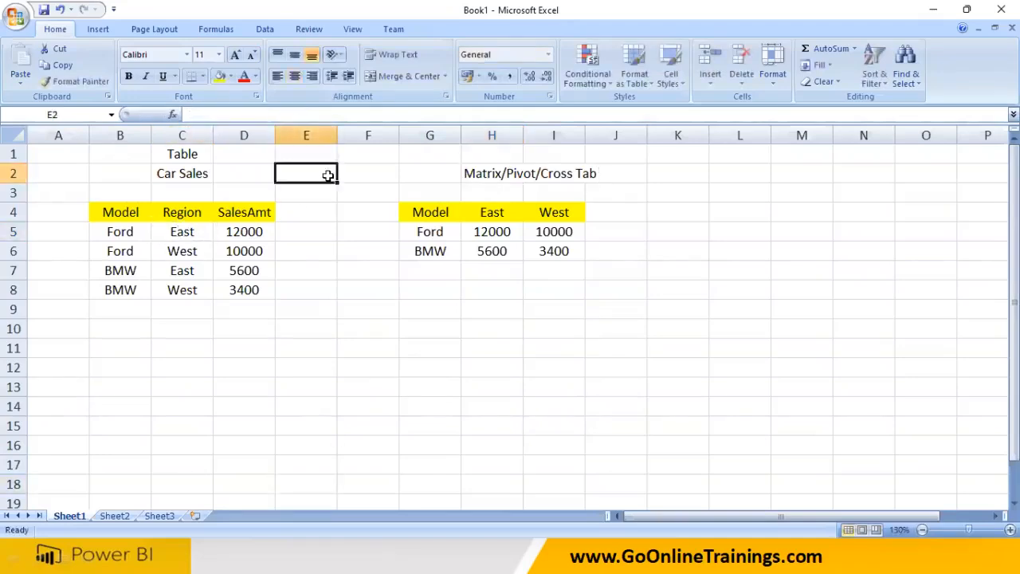
pyautogui.write('Pi')
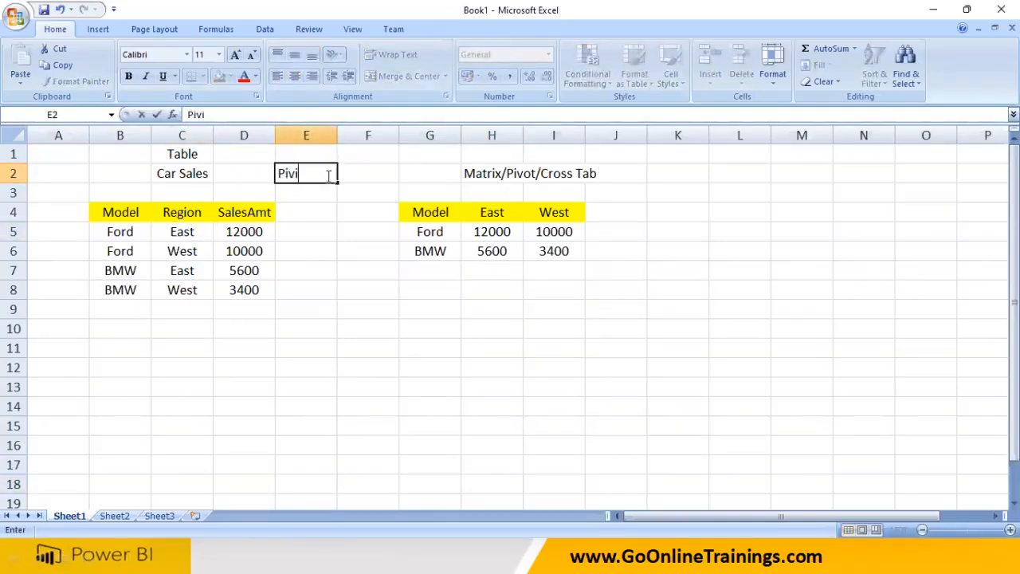
pyautogui.write('vot')
pyautogui.press('Tab')
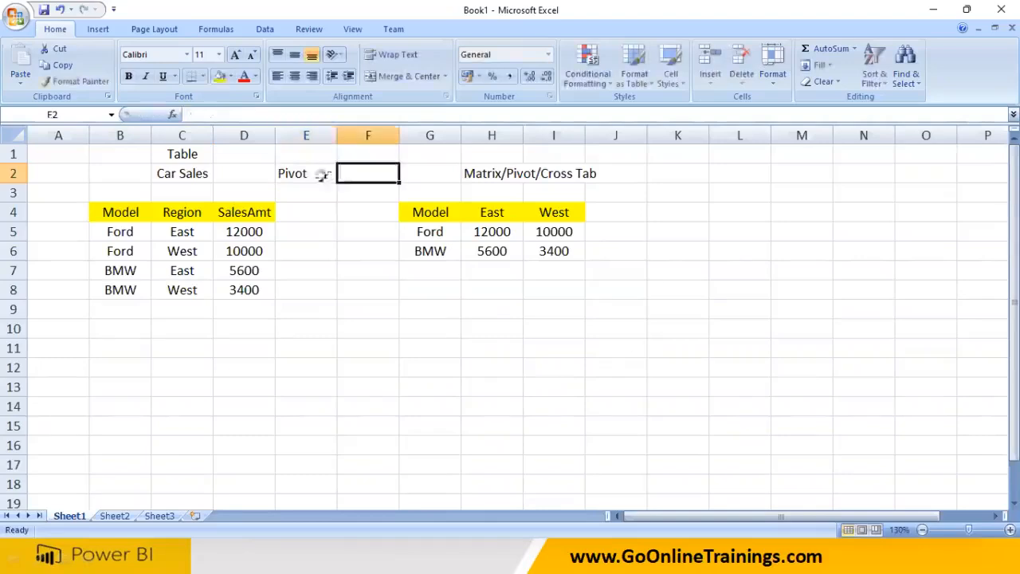
# Enter the label UnPivot in E10, below and between the two layouts.
pyautogui.click(481, 212)
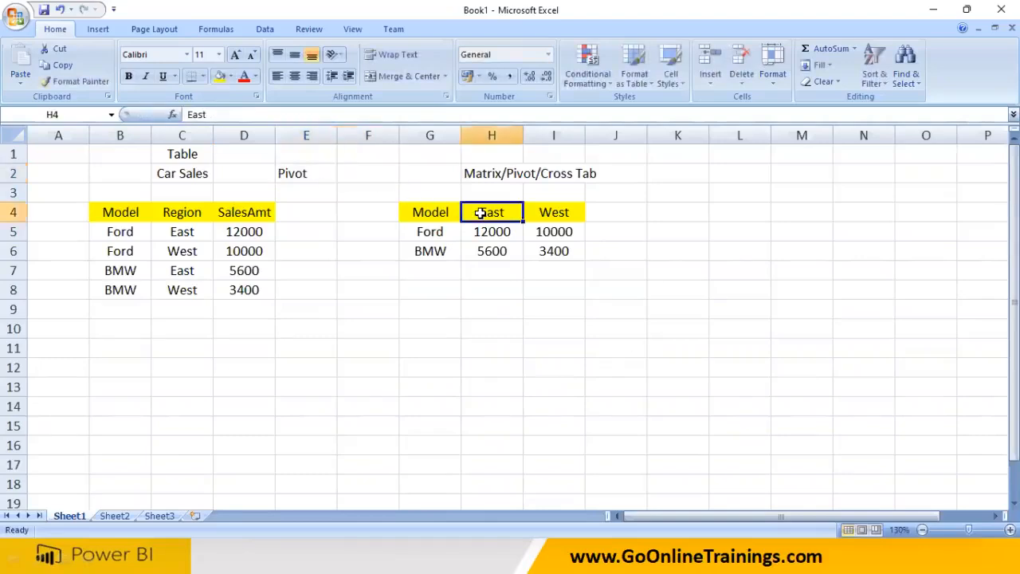
pyautogui.click(547, 212)
pyautogui.click(195, 234)
pyautogui.click(188, 248)
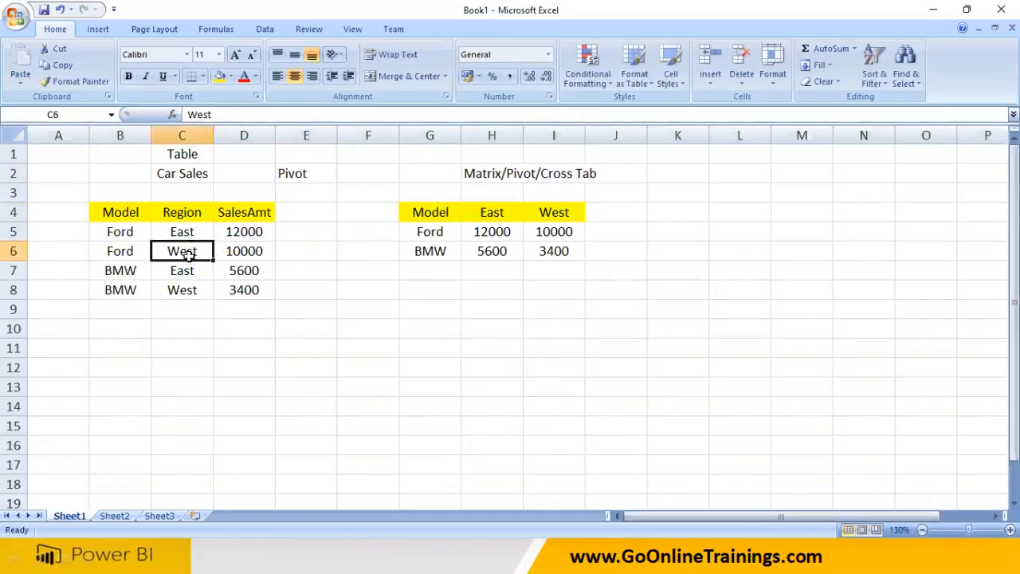
pyautogui.click(319, 330)
pyautogui.write('UnP')
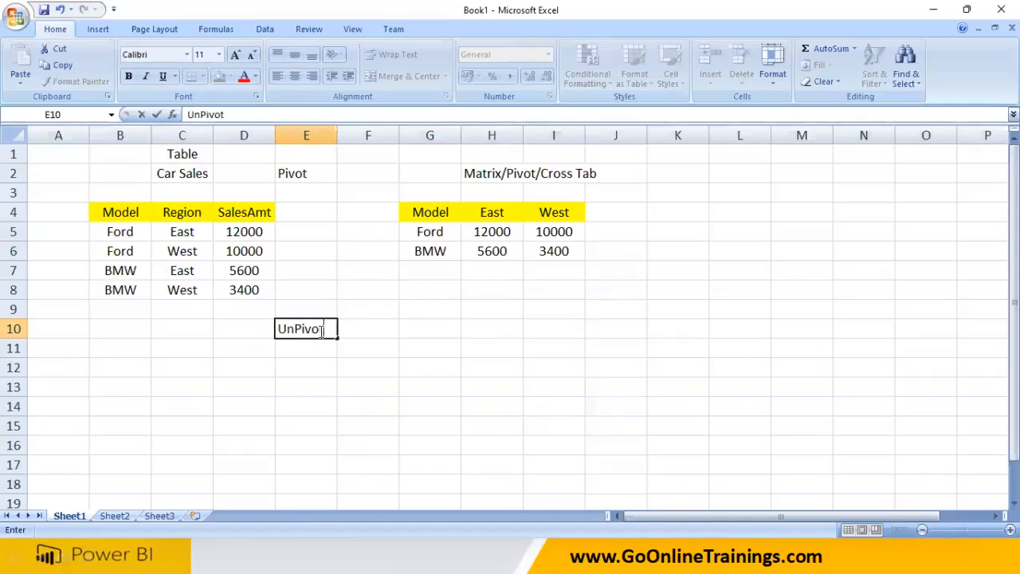
pyautogui.write('ivot')
pyautogui.click(310, 379)
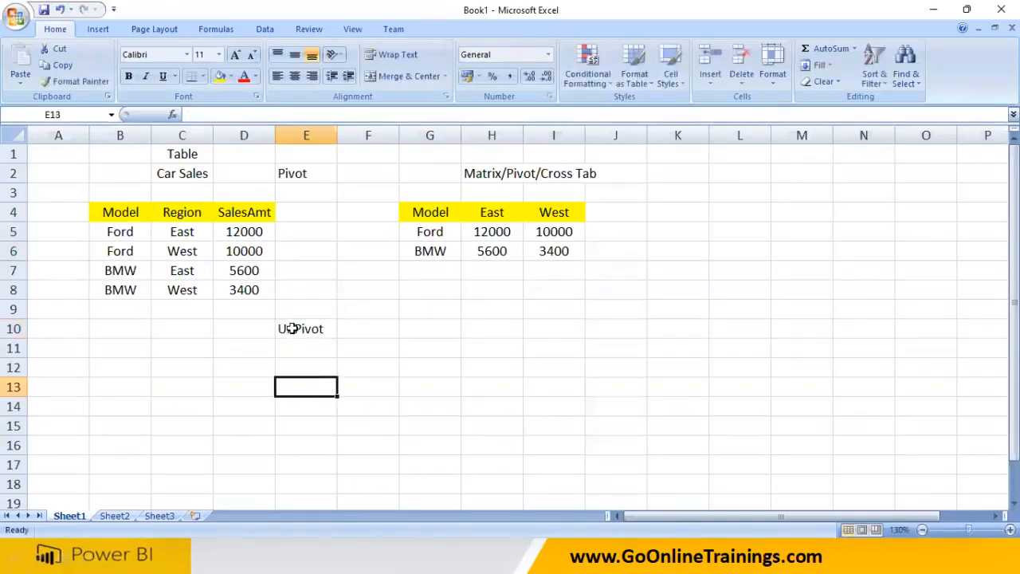
pyautogui.click(292, 328)
pyautogui.moveTo(104, 214); pyautogui.dragTo(252, 292)
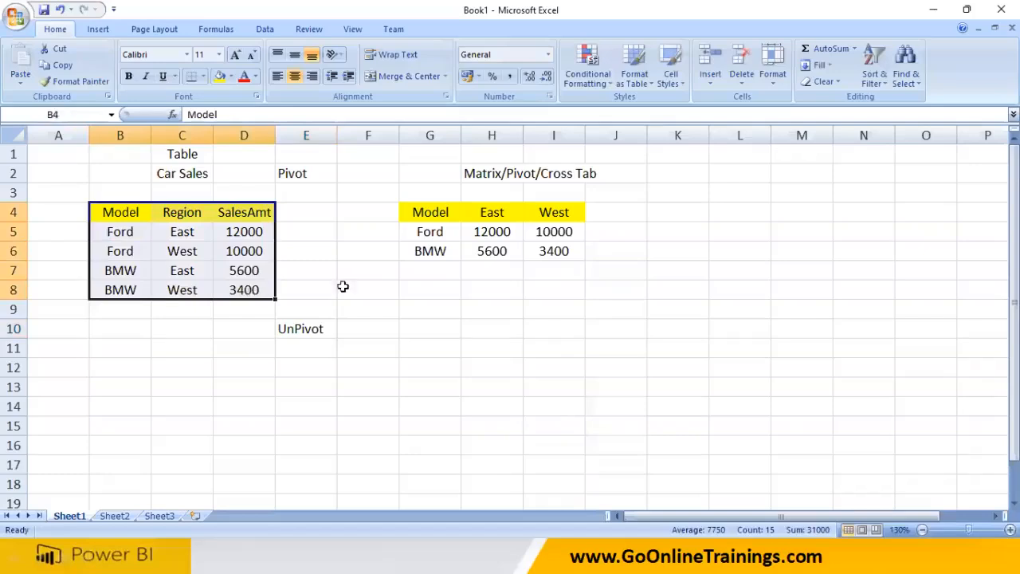
pyautogui.moveTo(414, 211); pyautogui.dragTo(546, 271)
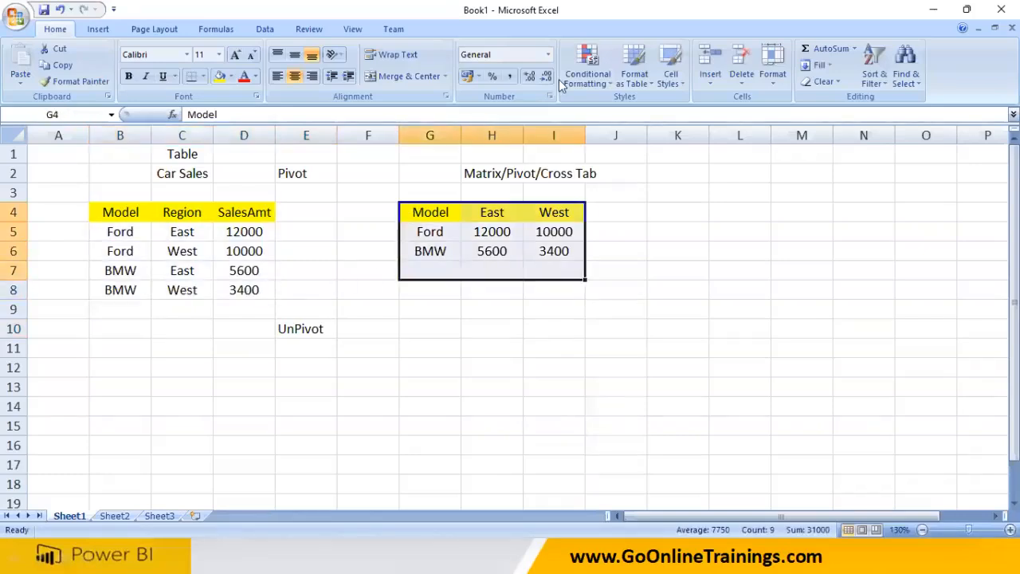
pyautogui.hotkey('alt', 'Tab')
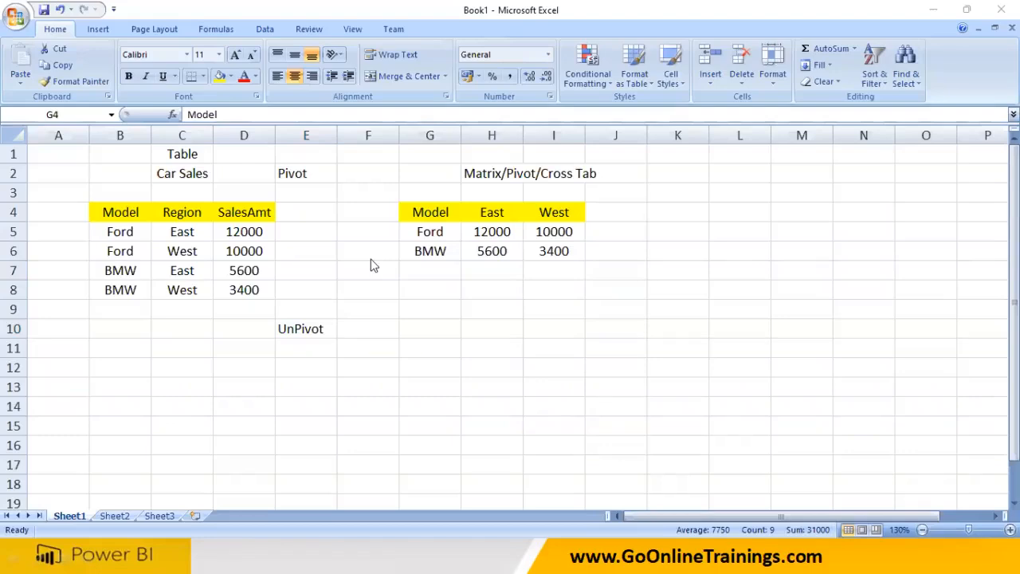
pyautogui.hotkey('alt', 'Tab')
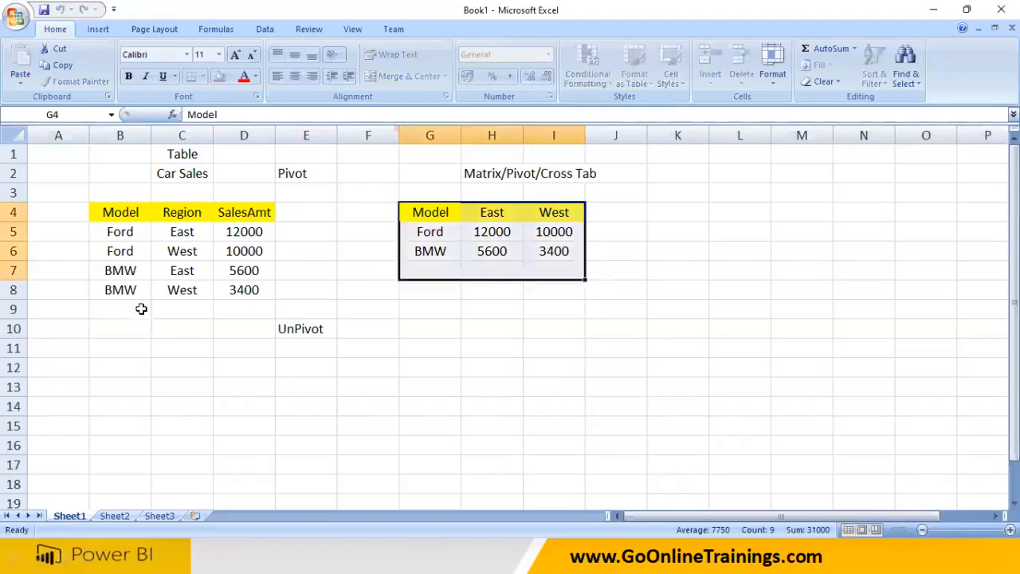
# Add a row 9 record to the source table with model Benz, region West and sales amount 1200.
pyautogui.click(142, 309)
pyautogui.write('Bem')
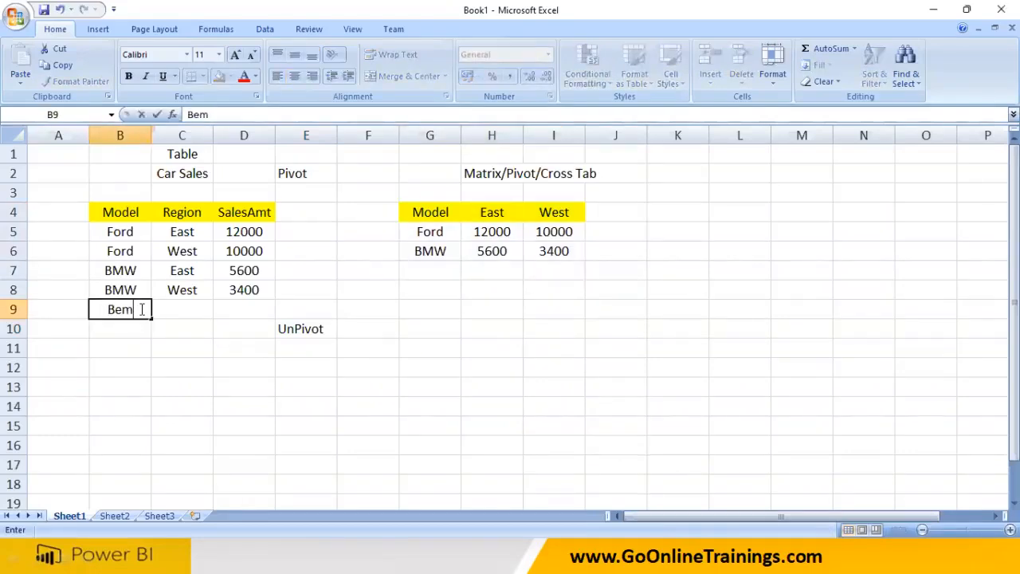
pyautogui.press('BackSpace')
pyautogui.write('nz')
pyautogui.press('Tab')
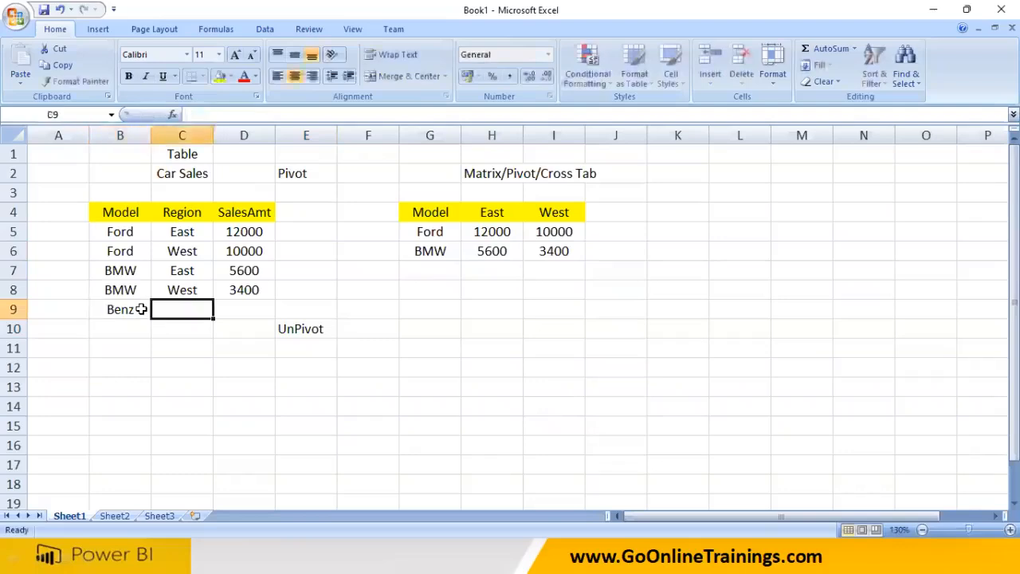
pyautogui.write('West')
pyautogui.press('Tab')
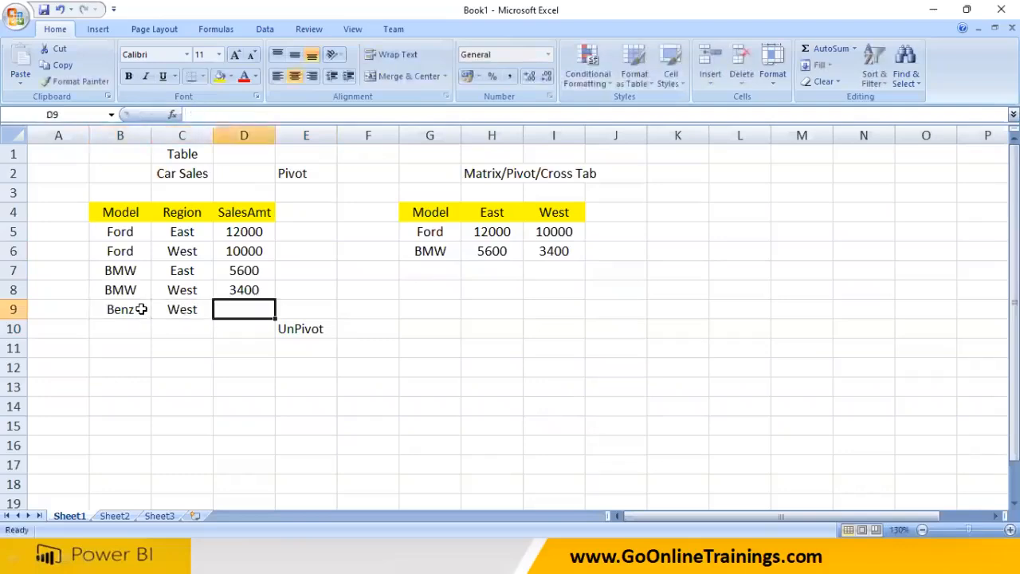
pyautogui.write('1200')
pyautogui.press('Tab')
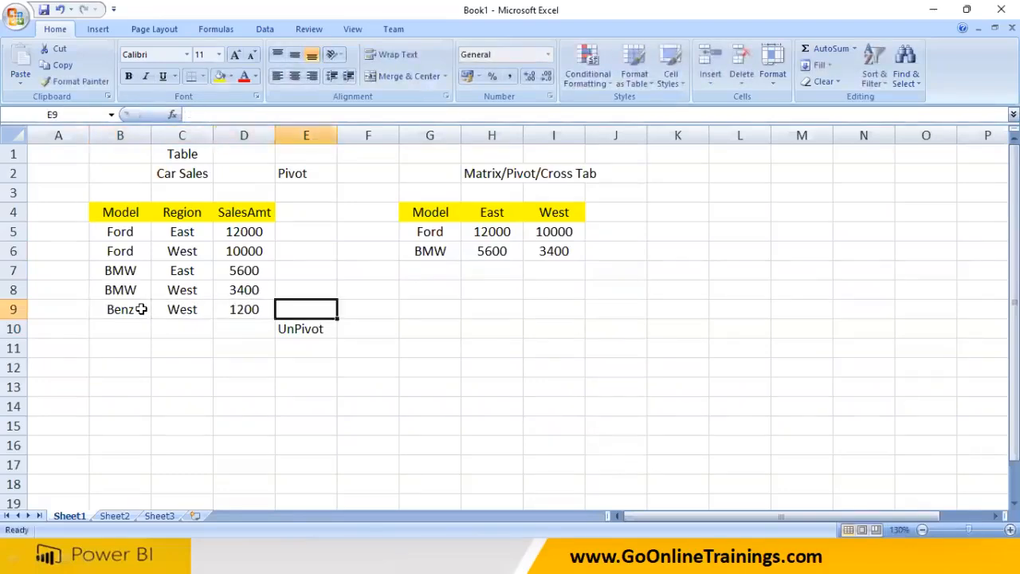
# Add a Benz row to the matrix layout in row 7 with East 0 and West 1200.
pyautogui.click(445, 273)
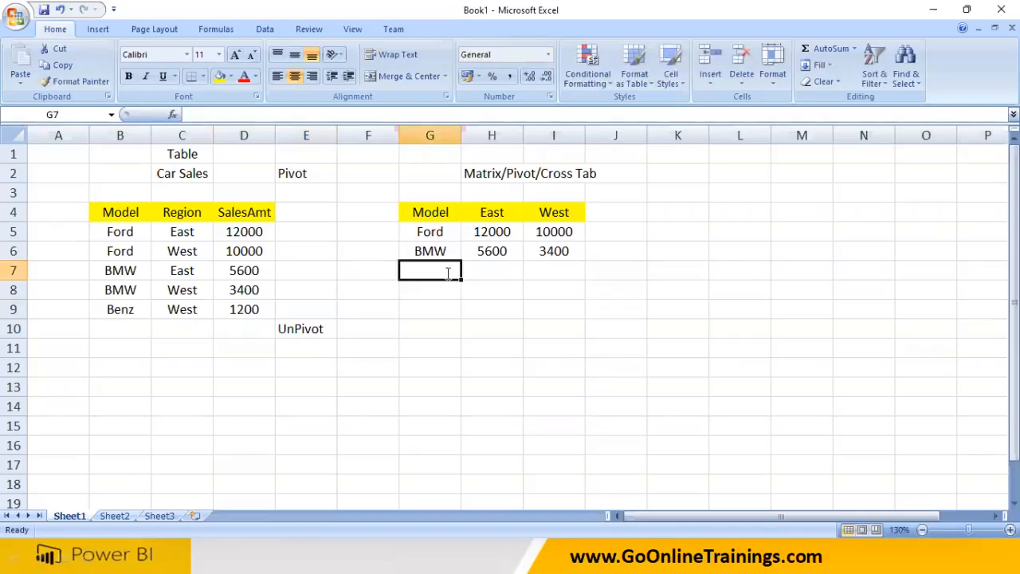
pyautogui.write('Benz')
pyautogui.press('Tab')
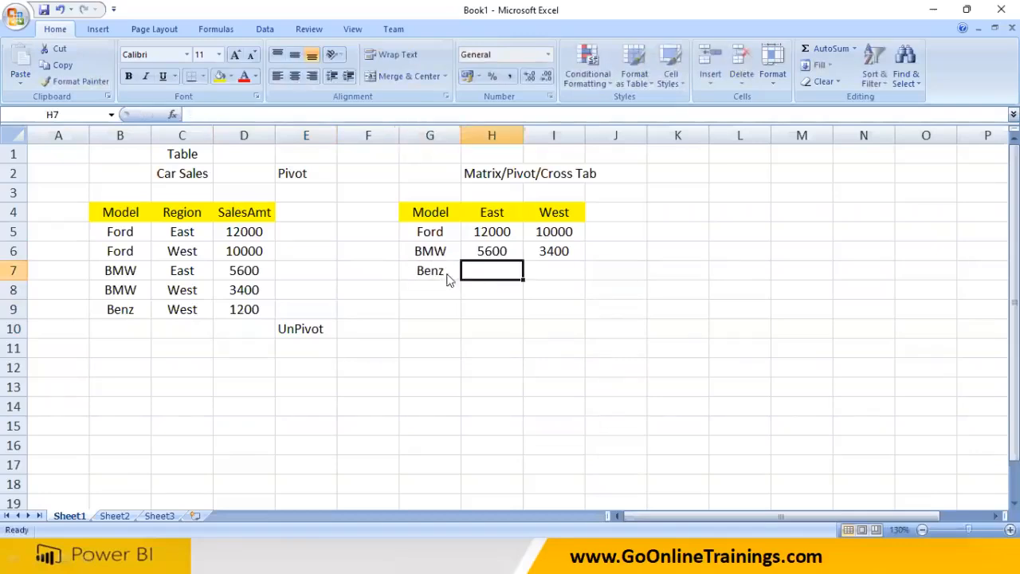
pyautogui.write('0')
pyautogui.press('Tab')
pyautogui.write('1200')
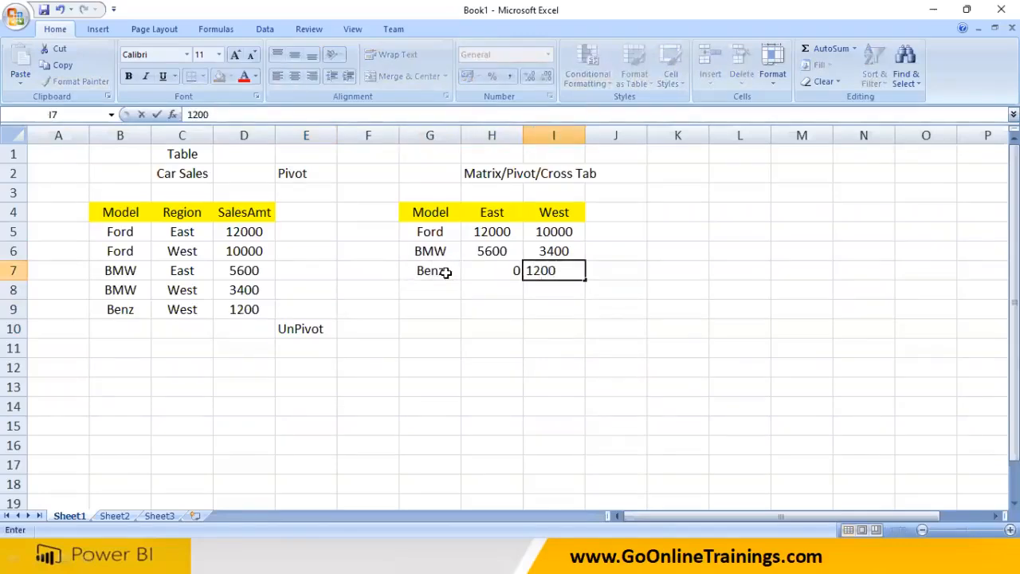
pyautogui.click(446, 272)
# Compare the Benz record and the whole Car Sales table with the matching matrix layout.
pyautogui.moveTo(151, 311); pyautogui.dragTo(263, 319)
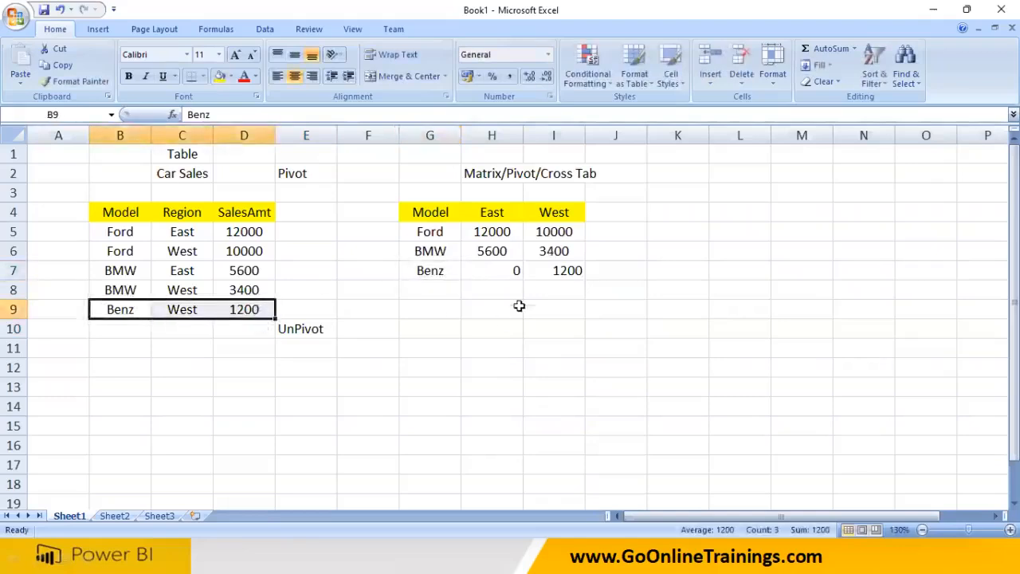
pyautogui.click(508, 270)
pyautogui.click(548, 77)
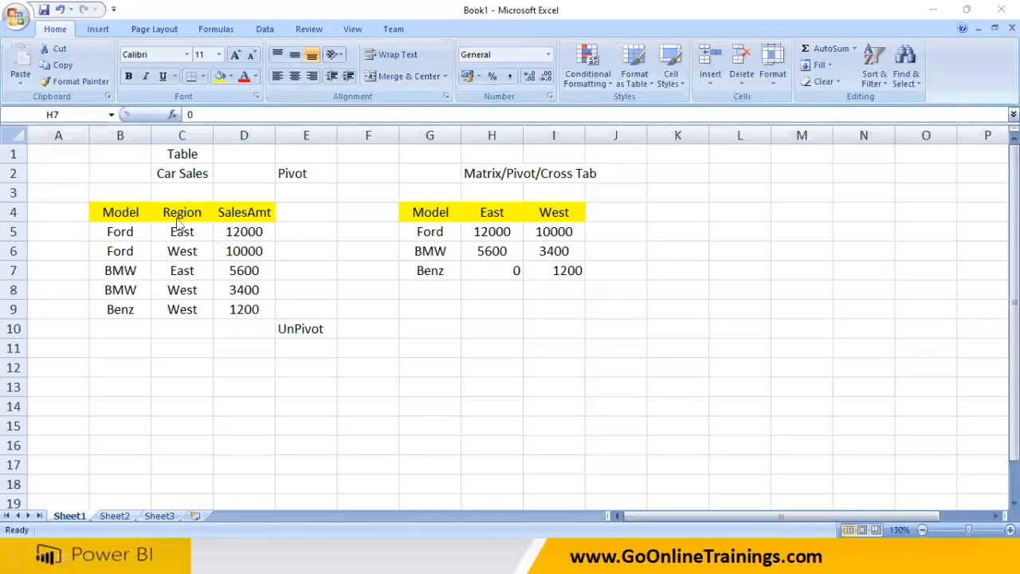
pyautogui.moveTo(111, 208); pyautogui.dragTo(307, 295)
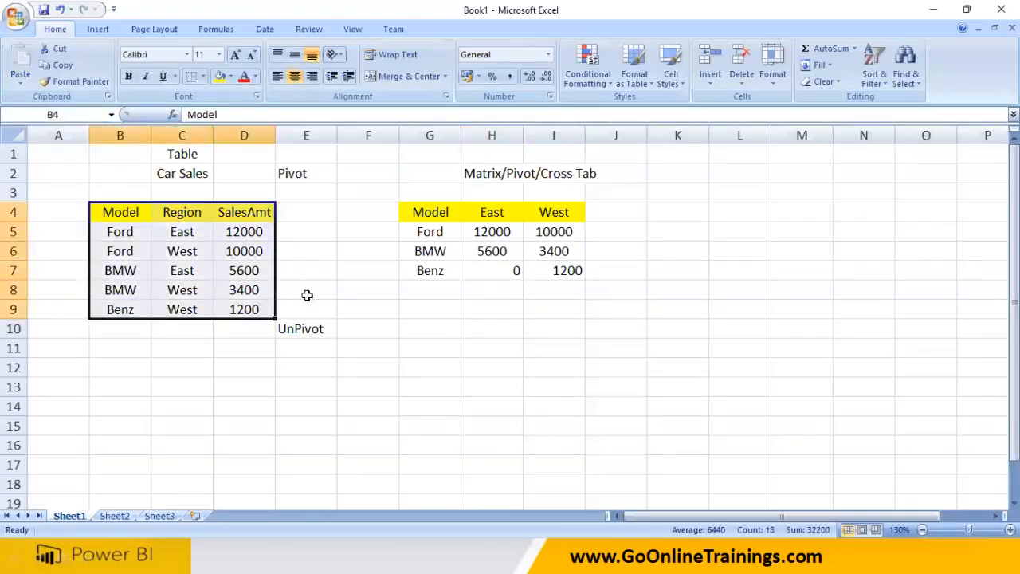
pyautogui.moveTo(428, 209); pyautogui.dragTo(630, 272)
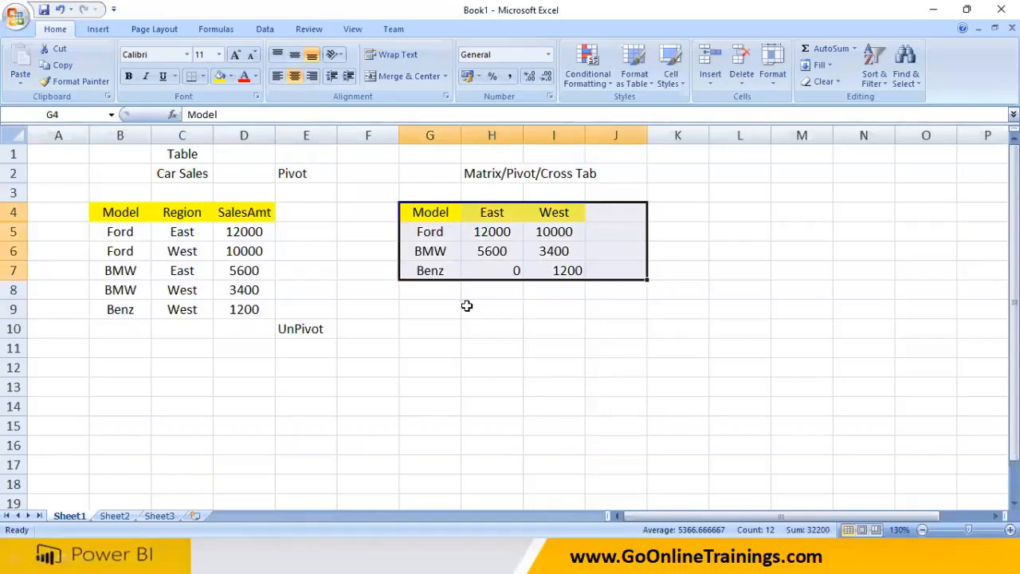
# Enter the headers eid, name and sal in B12:D12 below the Car Sales table.
pyautogui.click(124, 368)
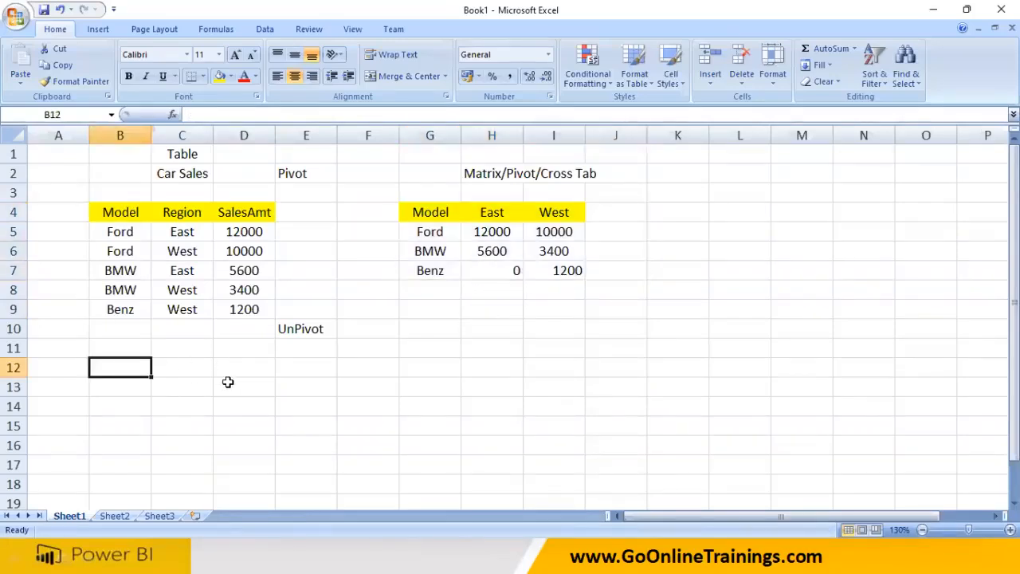
pyautogui.write('eid')
pyautogui.press('Tab')
pyautogui.write('nmaem')
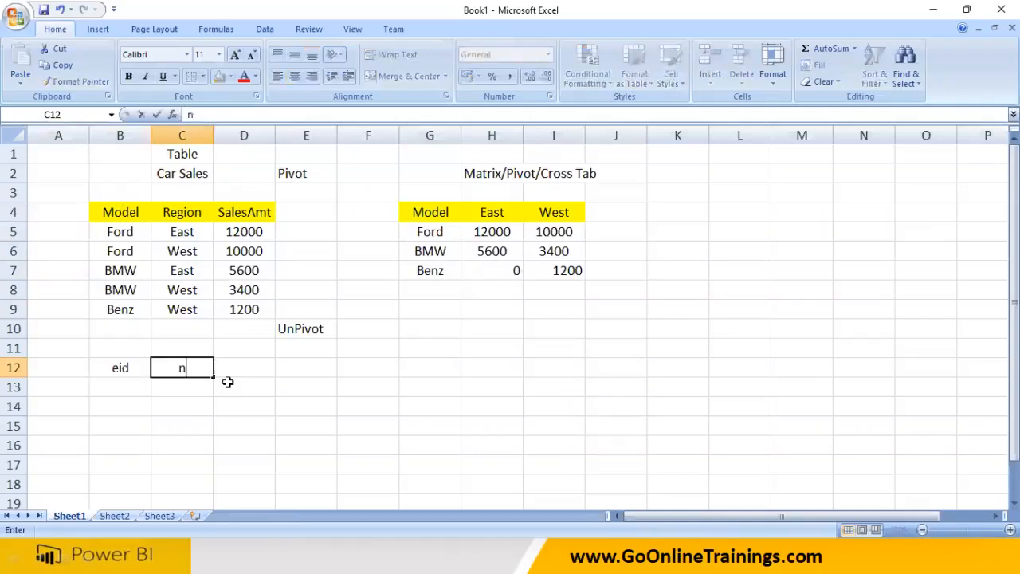
pyautogui.press('BackSpace')
pyautogui.press('BackSpace')
pyautogui.press('BackSpace')
pyautogui.press('BackSpace')
pyautogui.write('ma')
pyautogui.press('BackSpace')
pyautogui.press('BackSpace')
pyautogui.write('ame')
pyautogui.press('Tab')
pyautogui.write('sa')
pyautogui.press('Return')
# Fill row 13 under the new headers with eid 1, the employee's name and salary 12000.
pyautogui.write('1')
pyautogui.press('Tab')
pyautogui.write('John')
pyautogui.press('Tab')
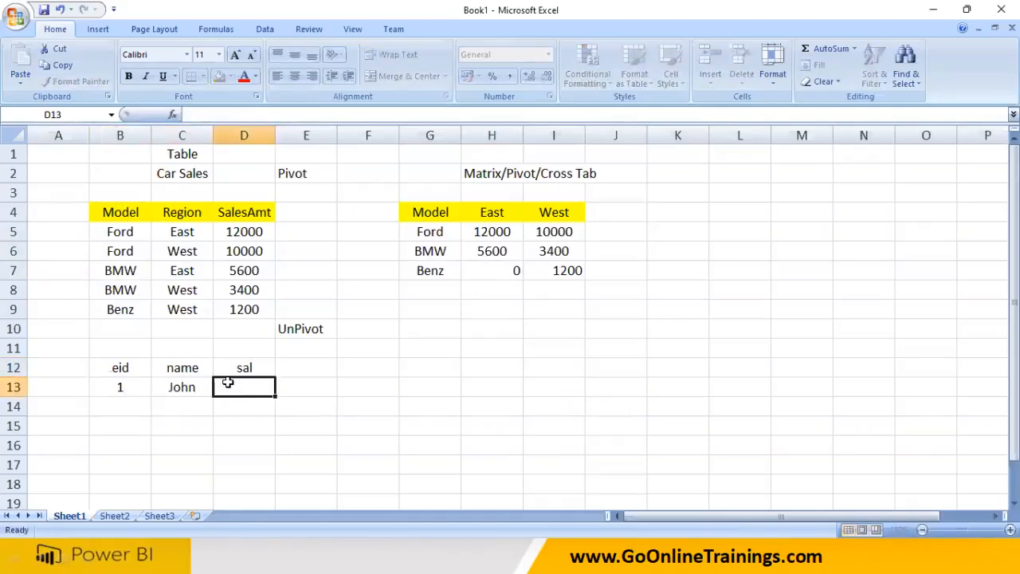
pyautogui.write('12000')
pyautogui.press('Return')
# Fill row 14 with eid 2, the second employee's name and salary 23000.
pyautogui.write('2')
pyautogui.press('Tab')
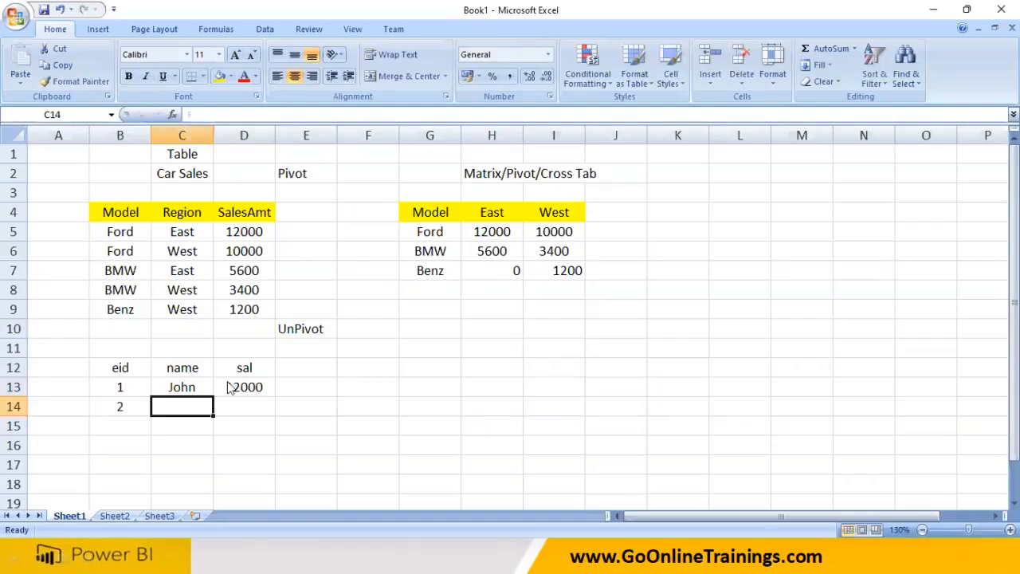
pyautogui.write('Ravi')
pyautogui.press('Tab')
pyautogui.write('23000')
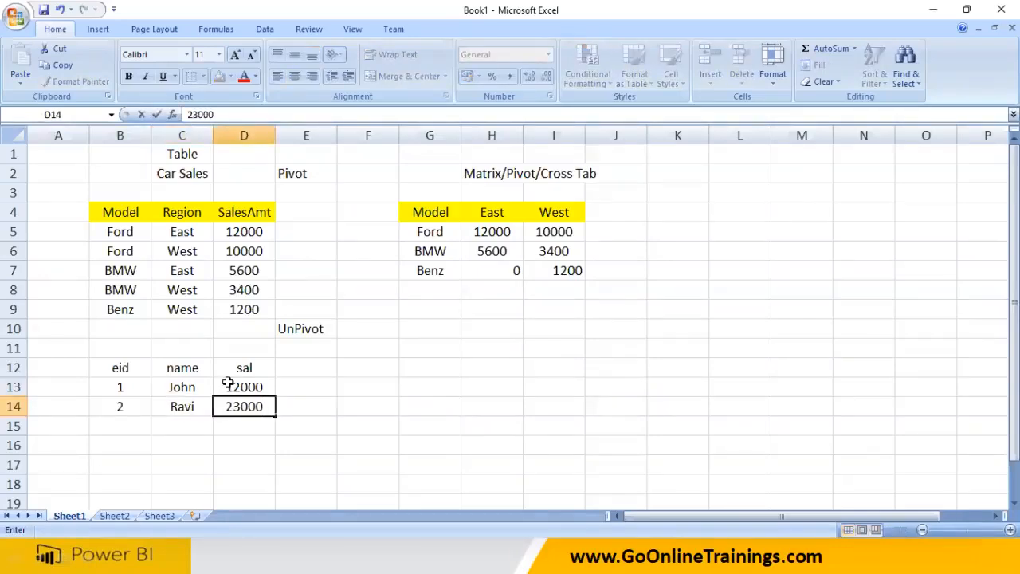
pyautogui.click(219, 464)
# Contrast the employee table with the repeated Ford and BMW models and their regions in the Car Sales table.
pyautogui.moveTo(124, 367); pyautogui.dragTo(237, 409)
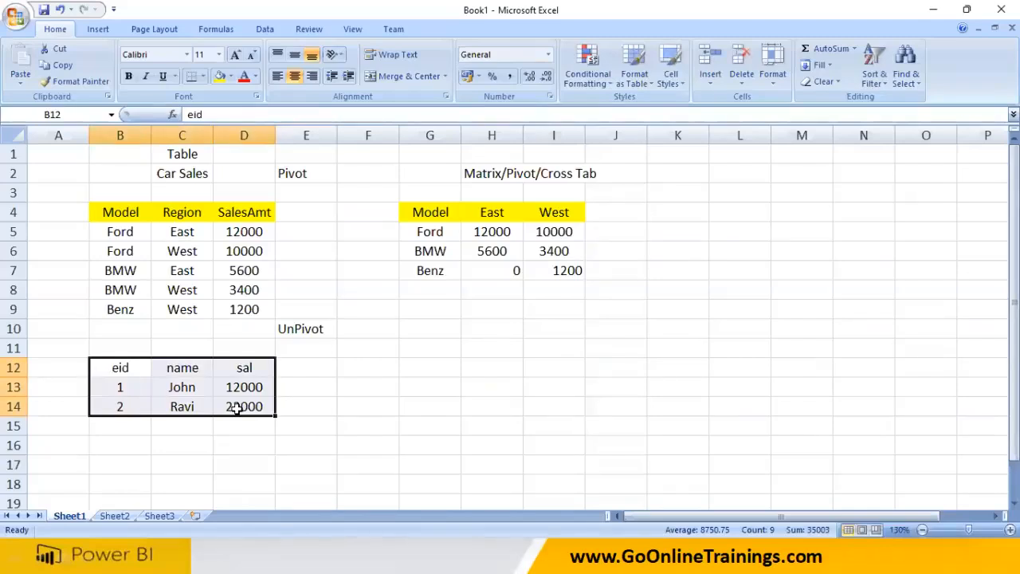
pyautogui.moveTo(124, 233); pyautogui.dragTo(125, 249)
pyautogui.click(125, 231)
pyautogui.click(120, 252)
pyautogui.click(170, 234)
pyautogui.click(168, 254)
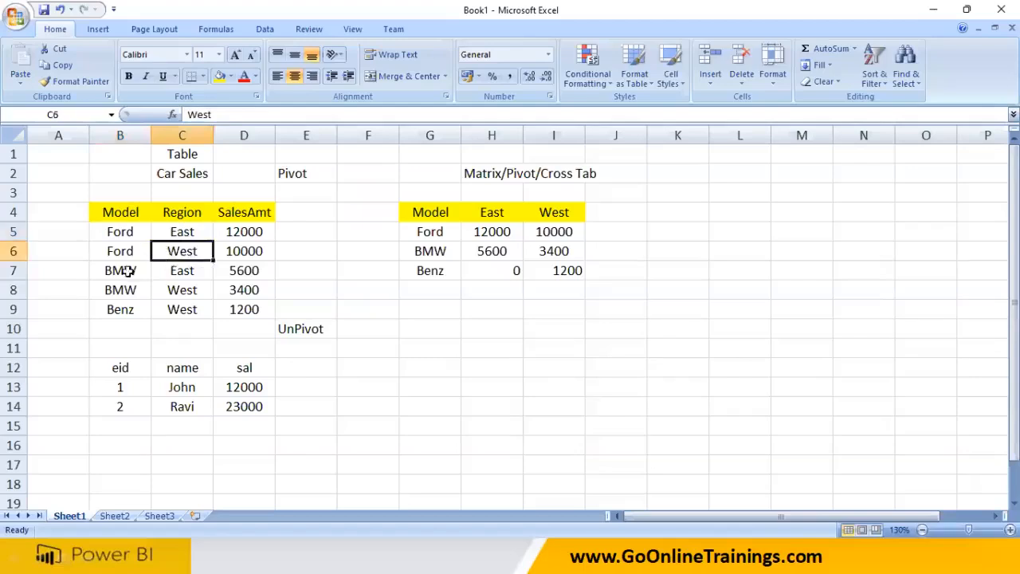
pyautogui.click(126, 271)
pyautogui.click(129, 288)
pyautogui.click(174, 270)
pyautogui.click(177, 290)
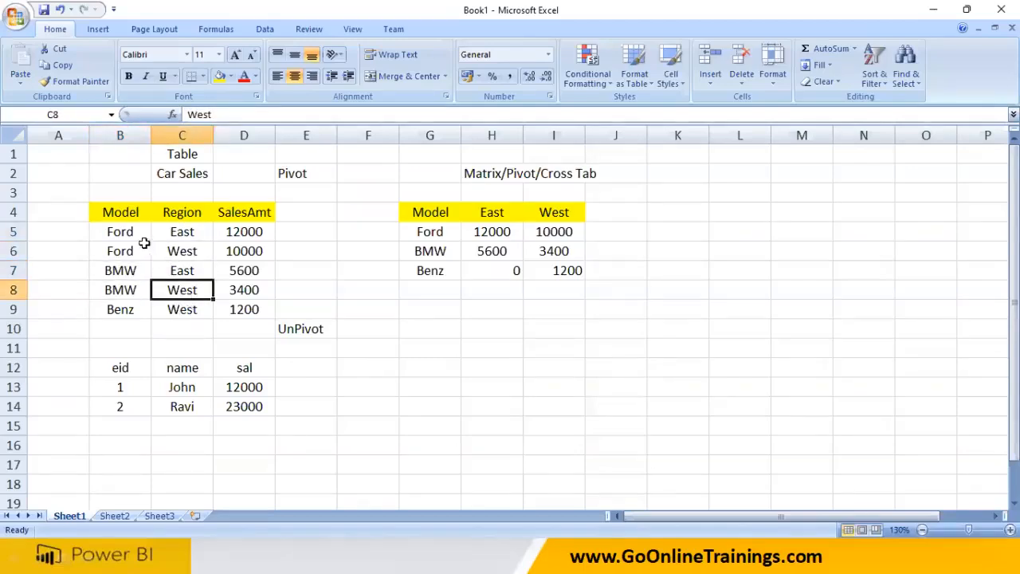
# Examine how the Car Sales models and regions map to the matrix's model rows and its East and West columns.
pyautogui.moveTo(122, 232); pyautogui.dragTo(126, 251)
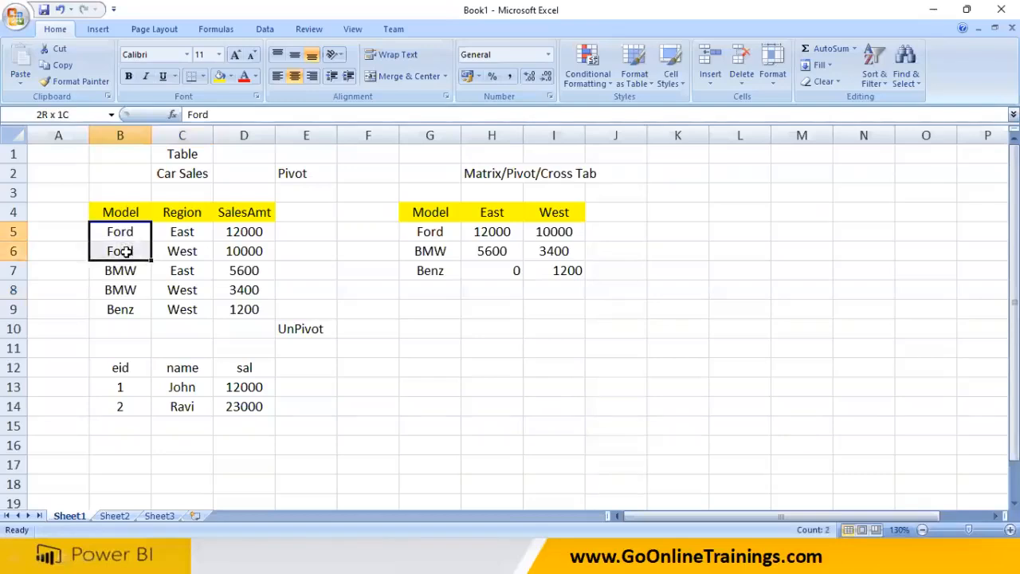
pyautogui.moveTo(485, 211); pyautogui.dragTo(498, 271)
pyautogui.moveTo(556, 219); pyautogui.dragTo(567, 291)
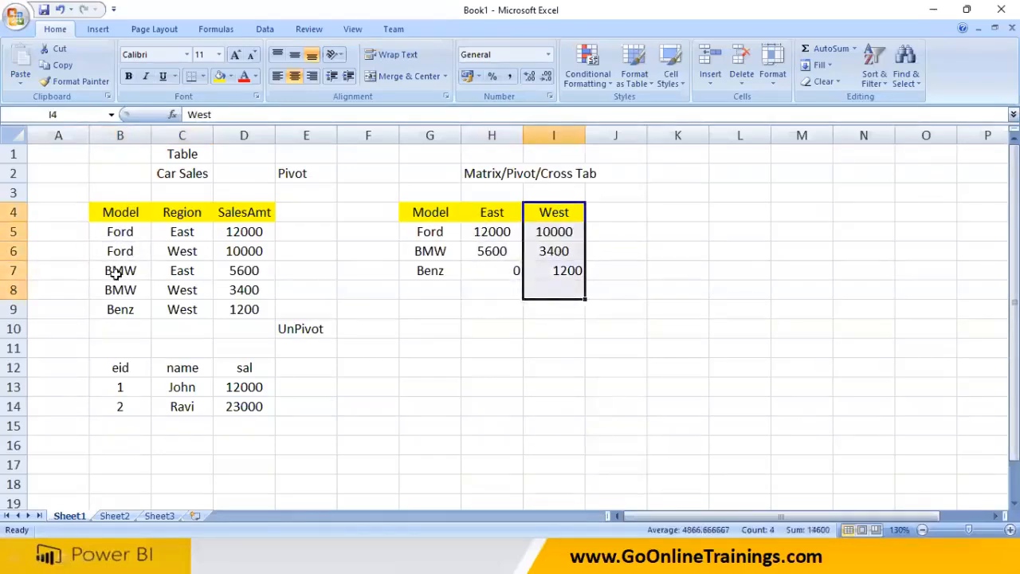
pyautogui.click(114, 233)
pyautogui.click(499, 210)
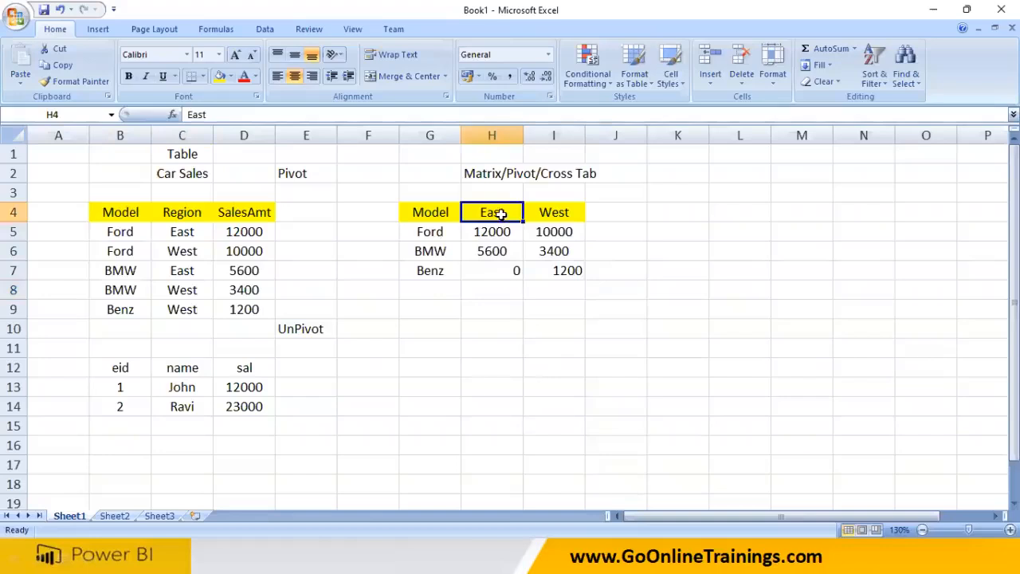
pyautogui.click(121, 271)
pyautogui.click(562, 212)
pyautogui.click(121, 312)
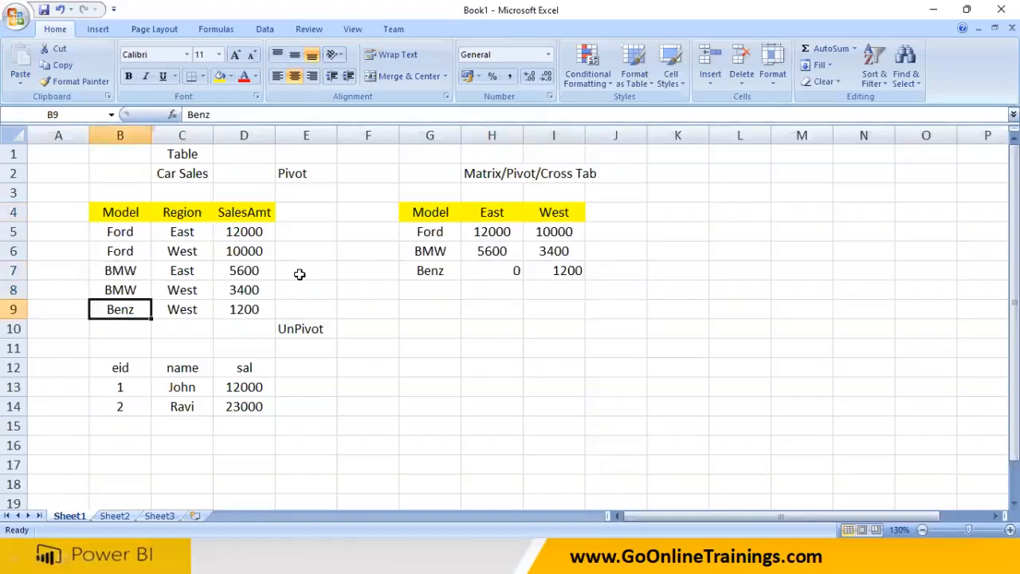
pyautogui.click(620, 195)
pyautogui.click(427, 231)
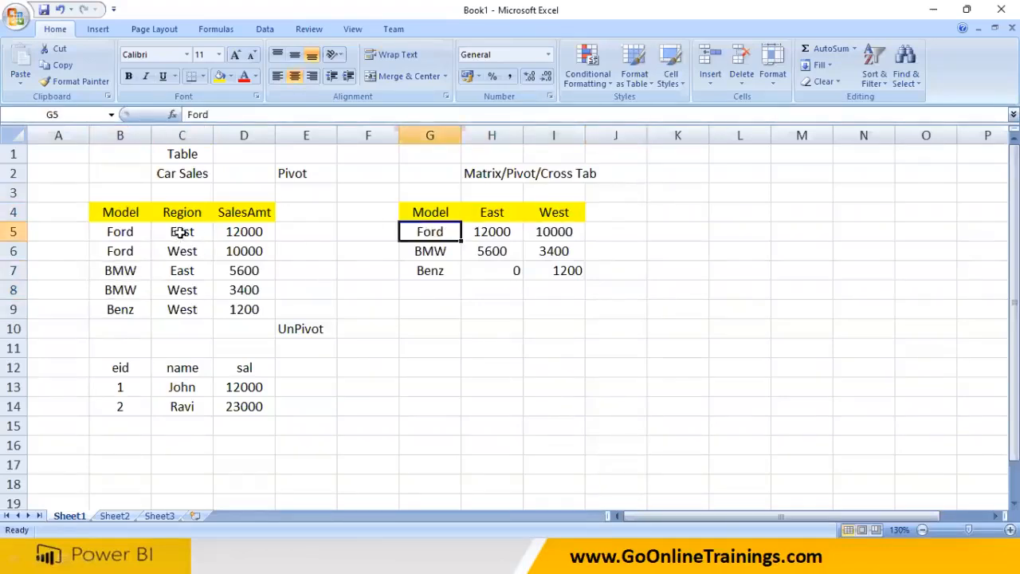
pyautogui.click(181, 250)
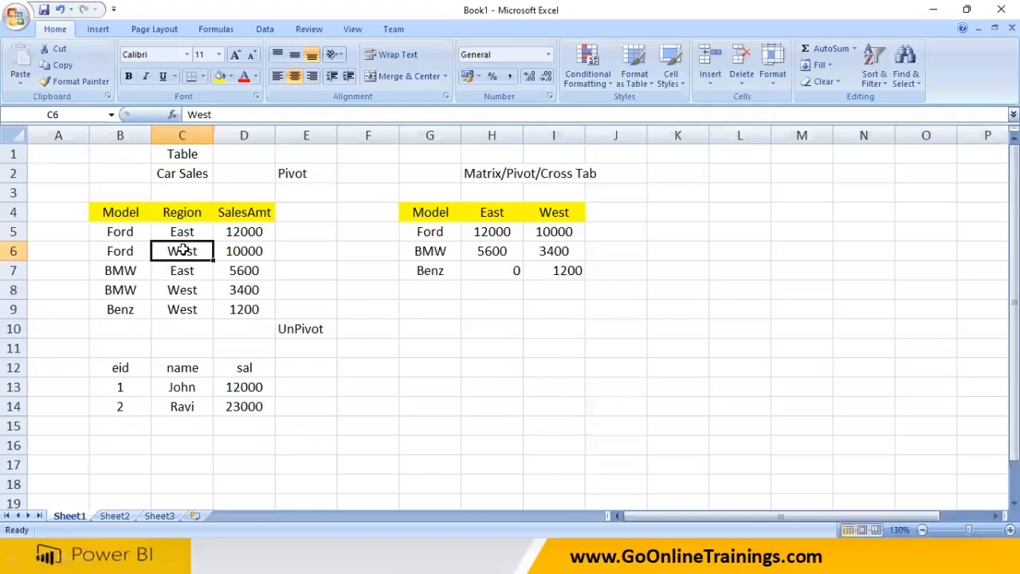
pyautogui.moveTo(120, 213); pyautogui.dragTo(114, 317)
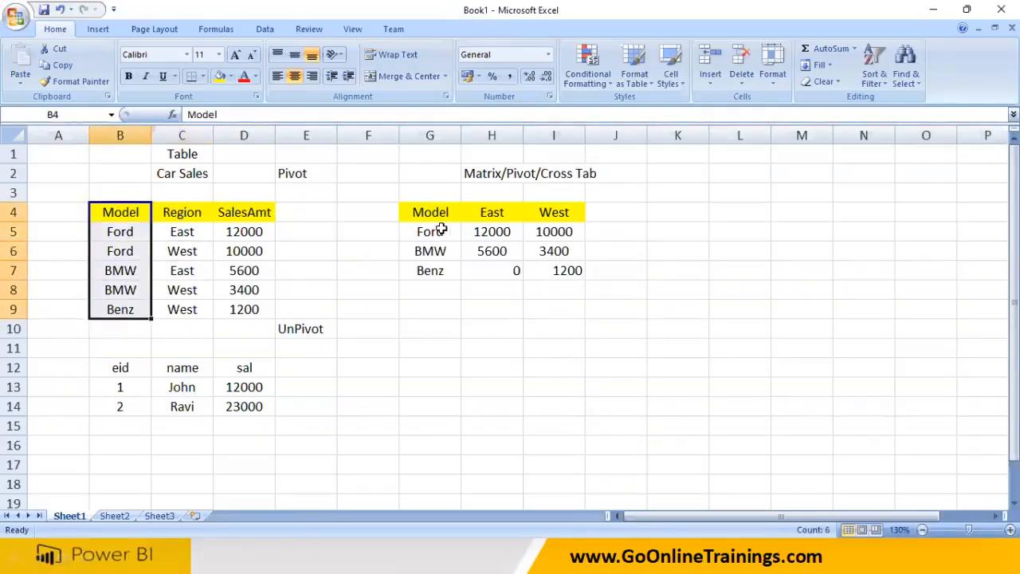
pyautogui.click(300, 177)
pyautogui.moveTo(112, 232); pyautogui.dragTo(262, 311)
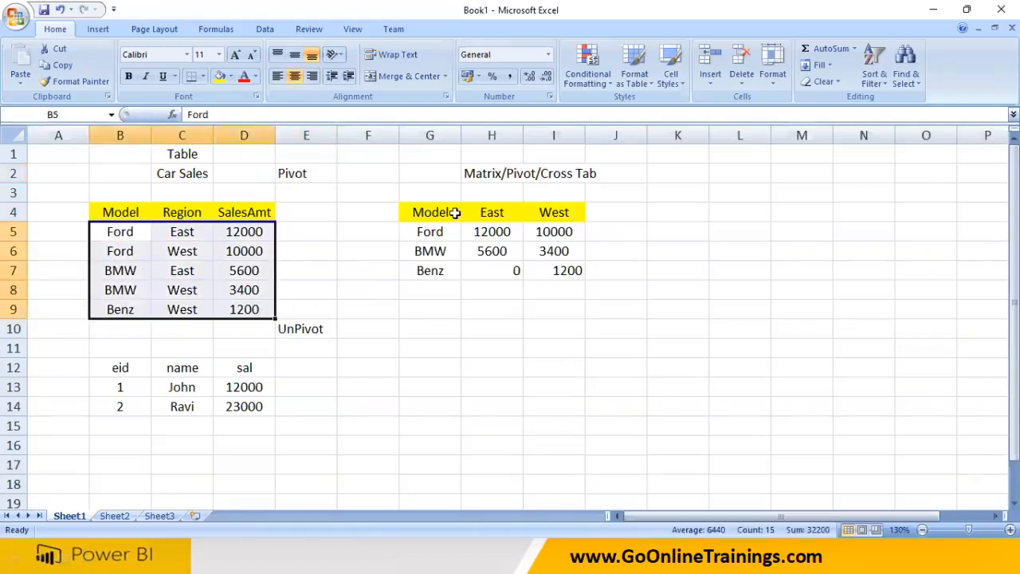
pyautogui.click(380, 251)
pyautogui.click(177, 171)
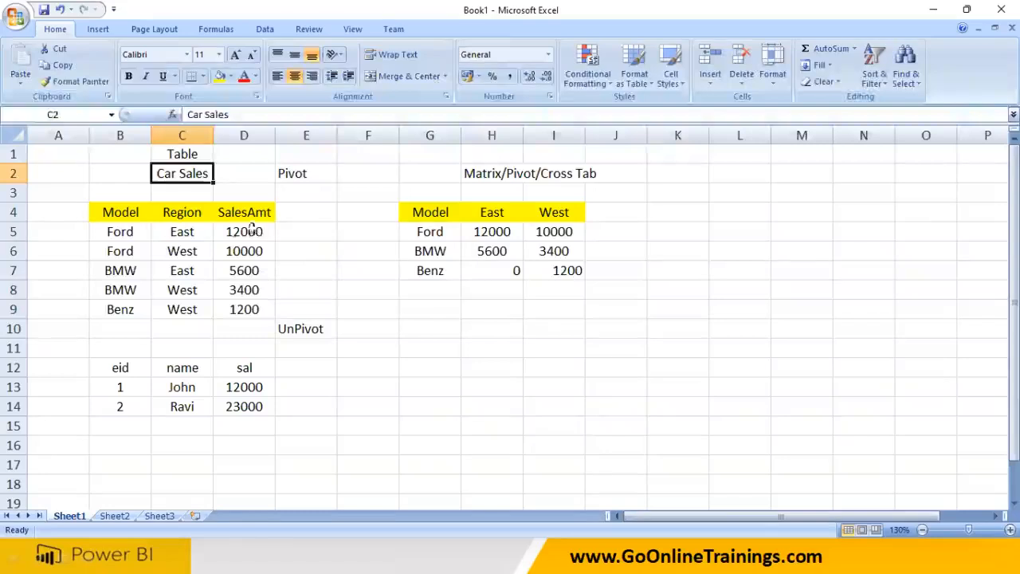
# Total the East and West columns of the matrix in row 8 with AutoSum.
pyautogui.moveTo(492, 227); pyautogui.dragTo(502, 289)
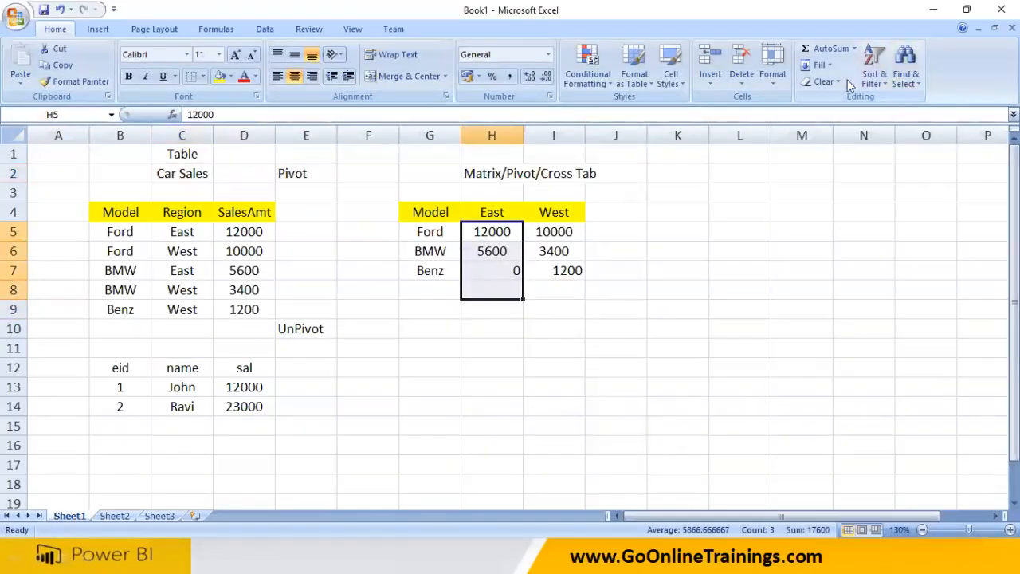
pyautogui.click(825, 48)
pyautogui.moveTo(553, 231); pyautogui.dragTo(556, 290)
pyautogui.click(825, 48)
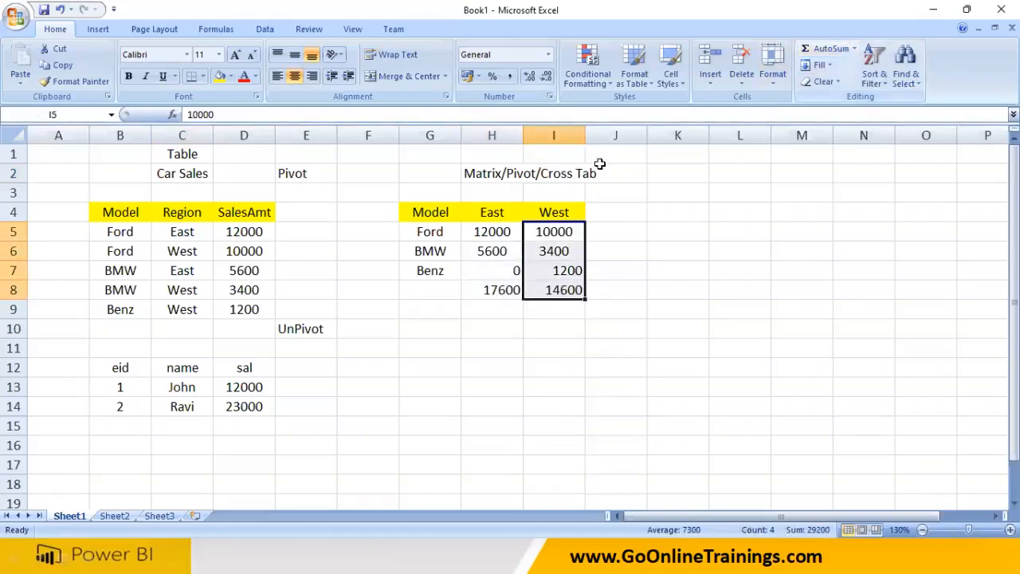
# Examine the East and West amounts across each model row of the matrix and compare them with the source table.
pyautogui.click(425, 232)
pyautogui.moveTo(482, 231); pyautogui.dragTo(615, 231)
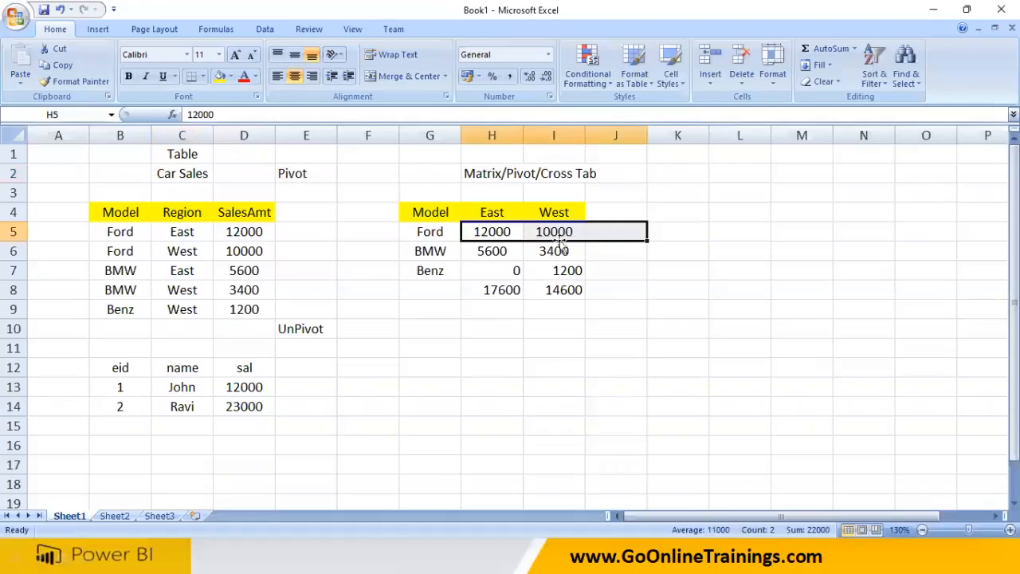
pyautogui.click(491, 232)
pyautogui.keyDown('shift'); pyautogui.click(546, 231); pyautogui.keyUp('shift')
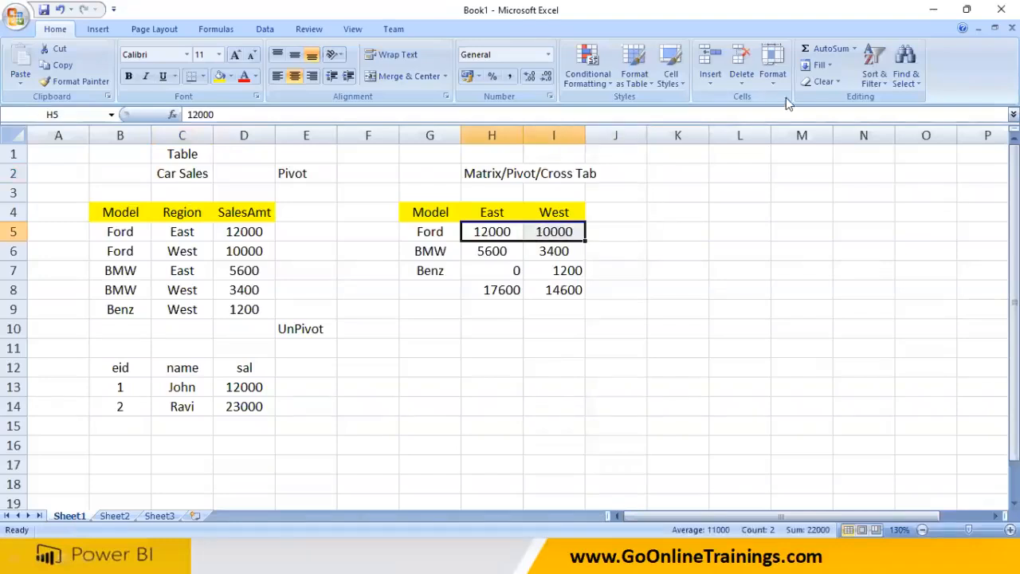
pyautogui.keyDown('shift'); pyautogui.click(624, 229); pyautogui.keyUp('shift')
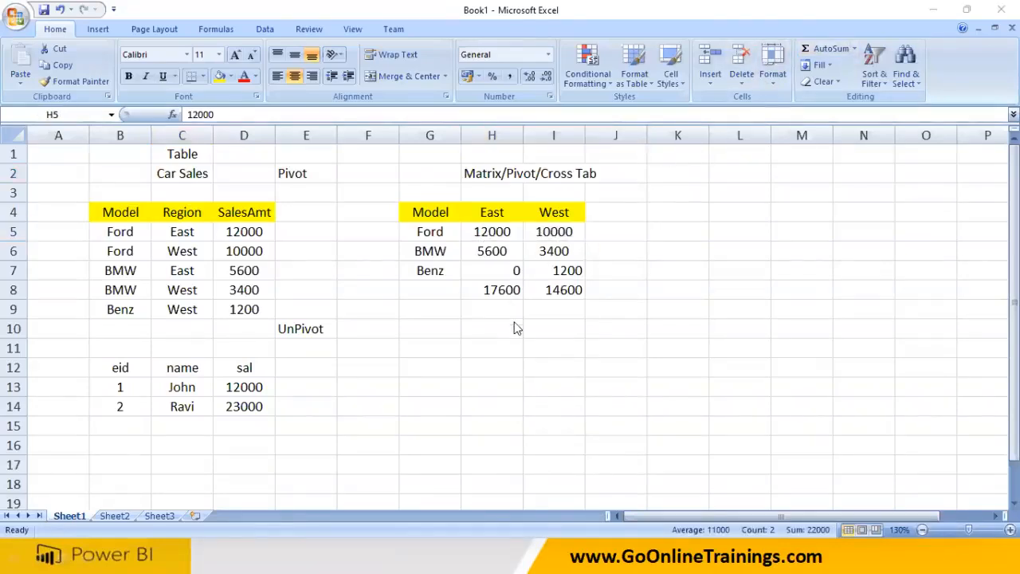
pyautogui.moveTo(483, 248); pyautogui.dragTo(596, 250)
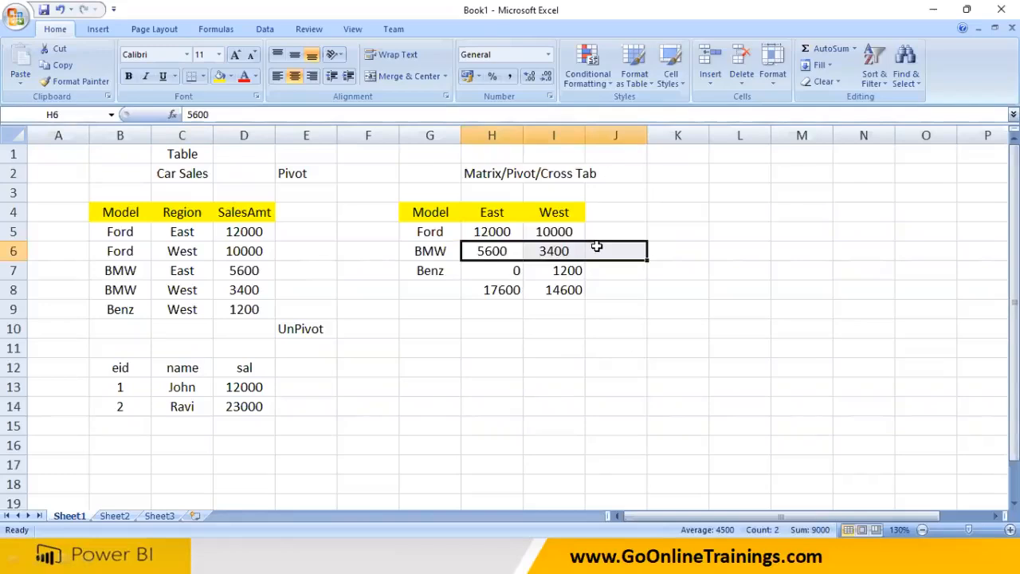
pyautogui.click(606, 229)
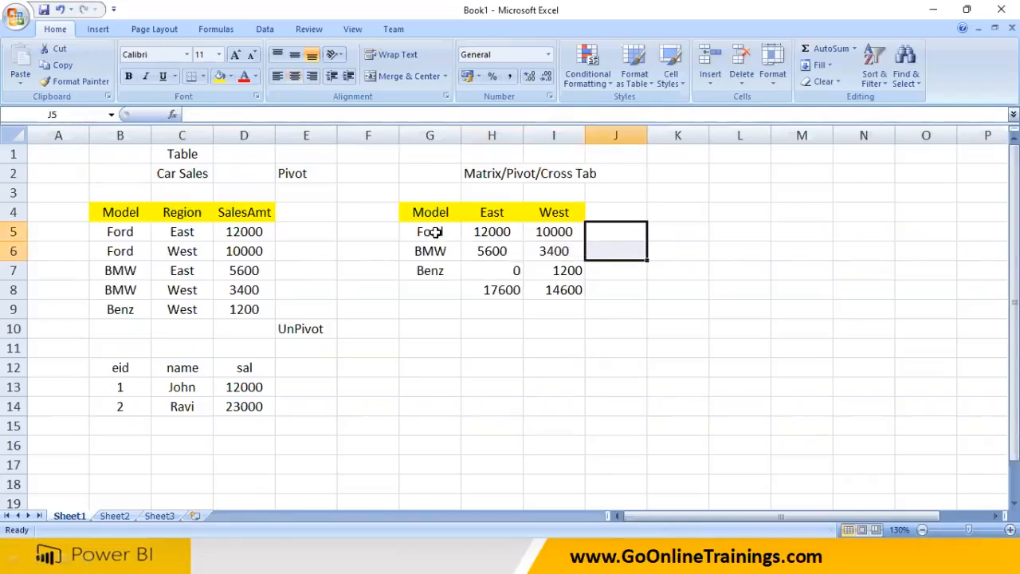
pyautogui.click(432, 231)
pyautogui.click(432, 247)
pyautogui.click(437, 270)
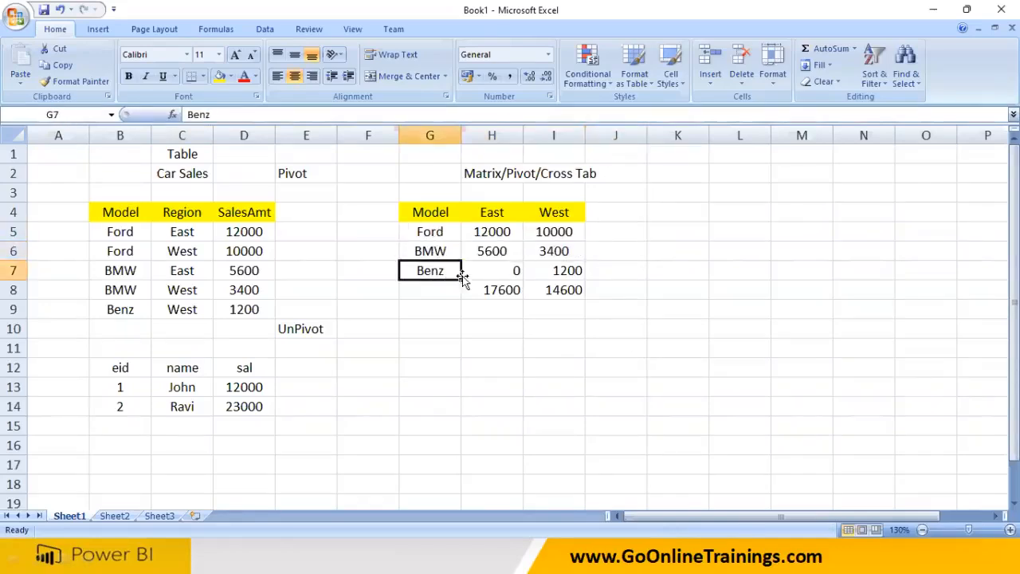
pyautogui.click(489, 175)
pyautogui.moveTo(185, 229); pyautogui.dragTo(261, 227)
pyautogui.click(254, 342)
# Switch to the untitled Power BI Desktop report and open its Page 2.
pyautogui.click(518, 556)
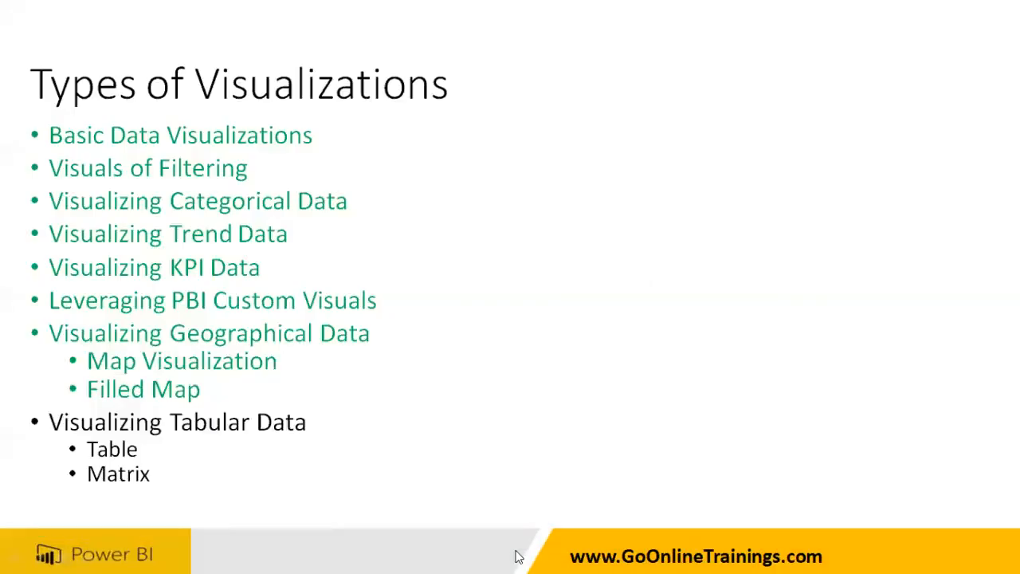
pyautogui.press('super')
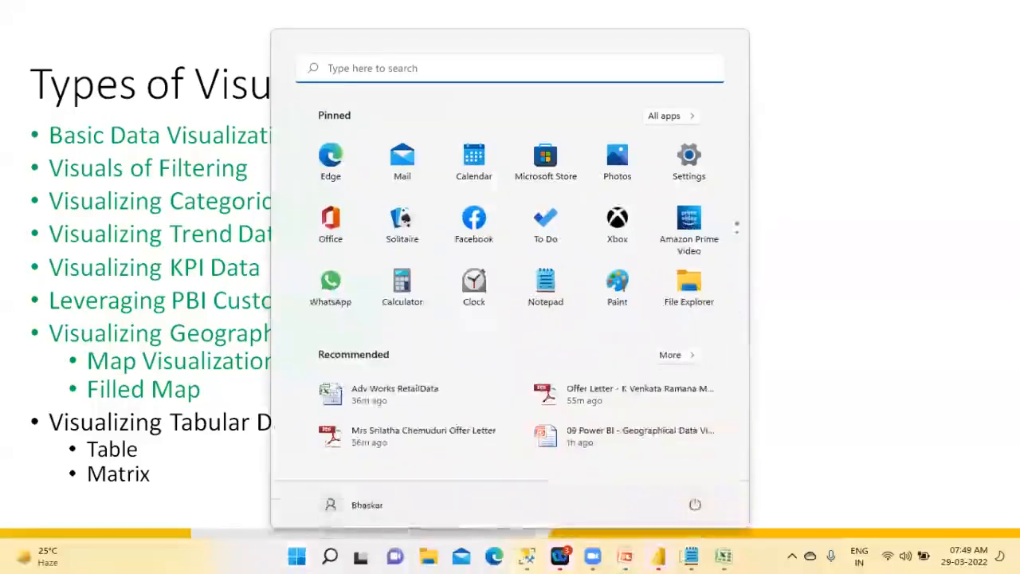
pyautogui.moveTo(715, 556)
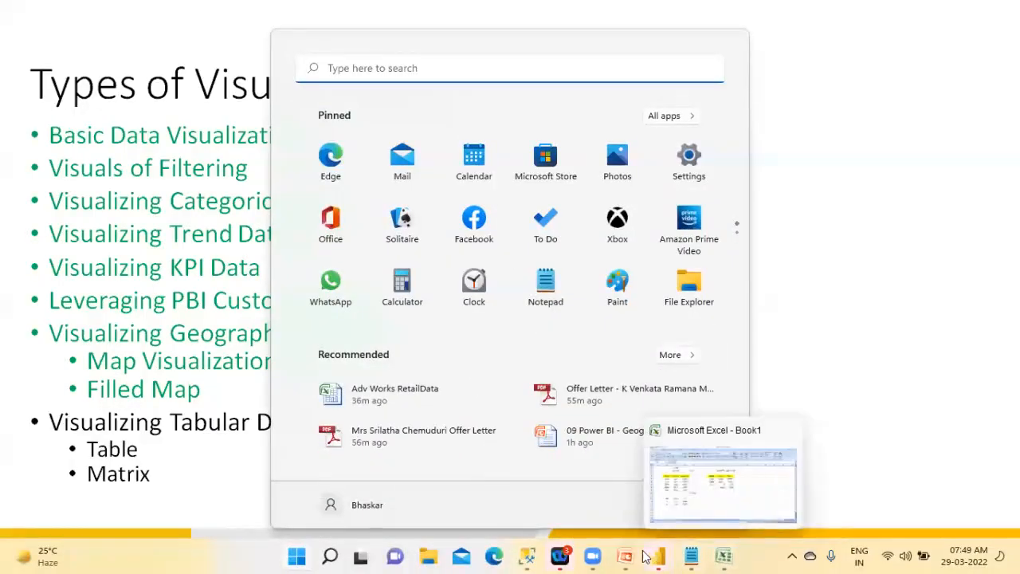
pyautogui.moveTo(642, 556)
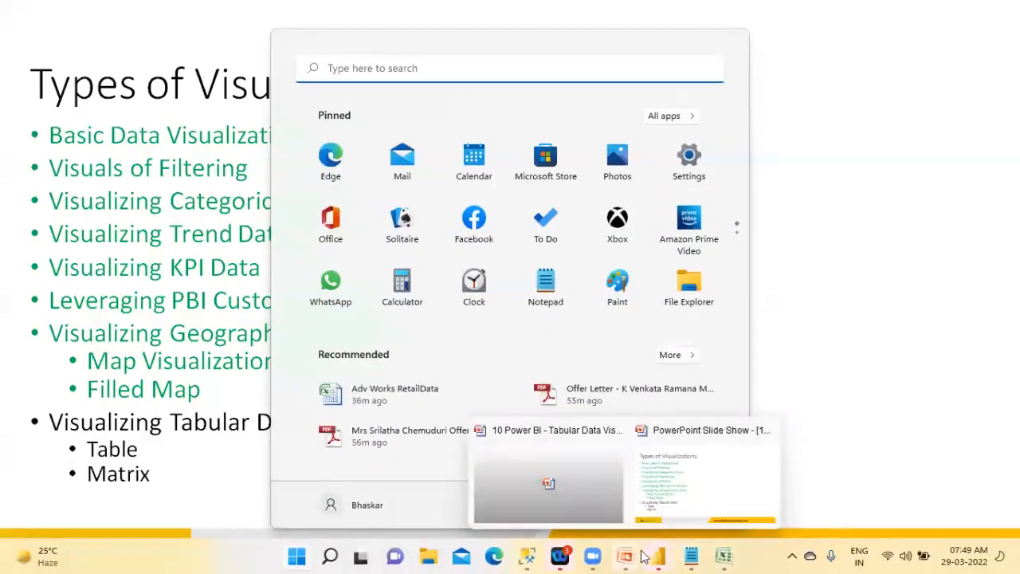
pyautogui.click(663, 500)
pyautogui.press('super')
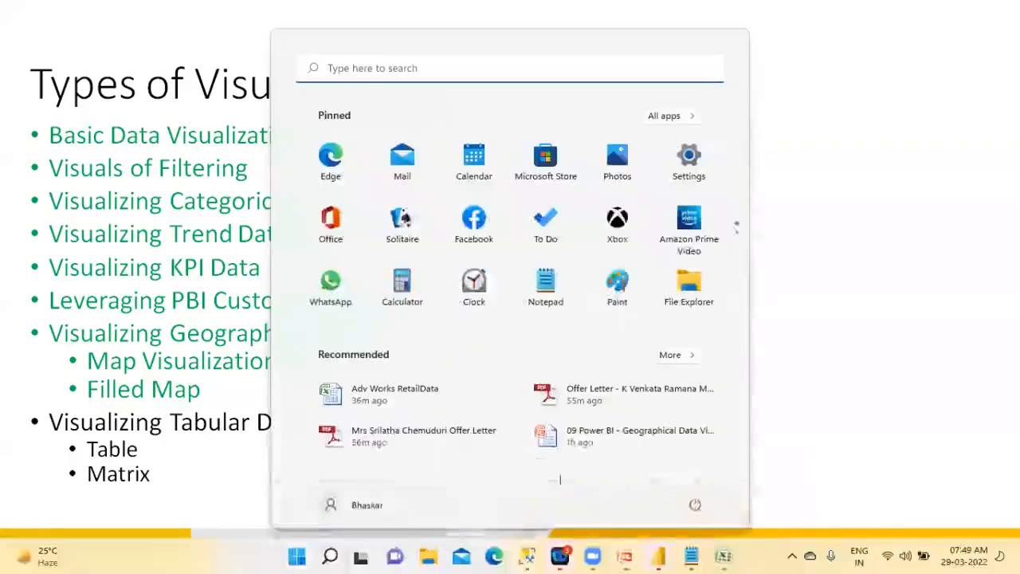
pyautogui.moveTo(656, 556)
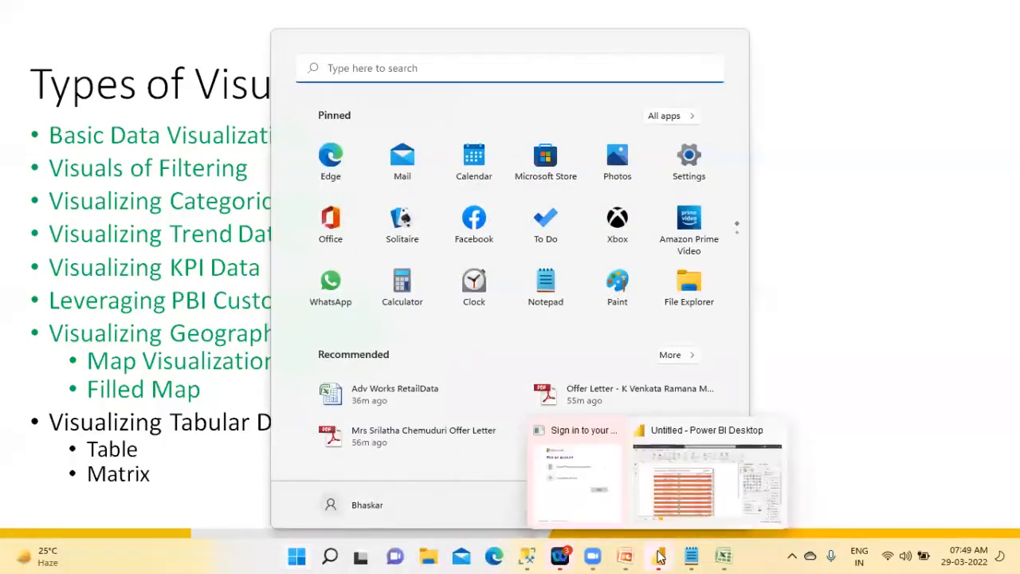
pyautogui.click(684, 516)
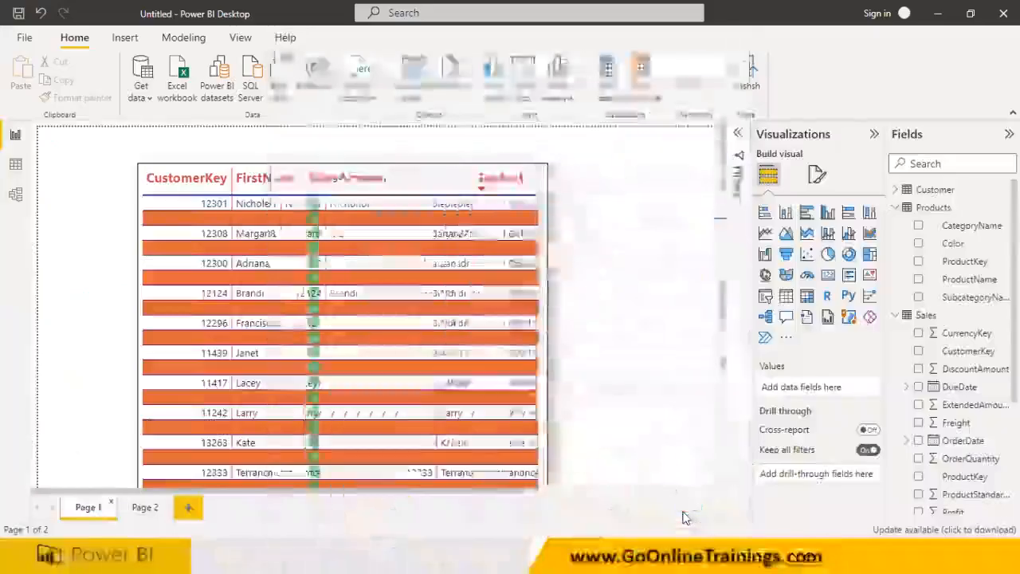
pyautogui.click(154, 506)
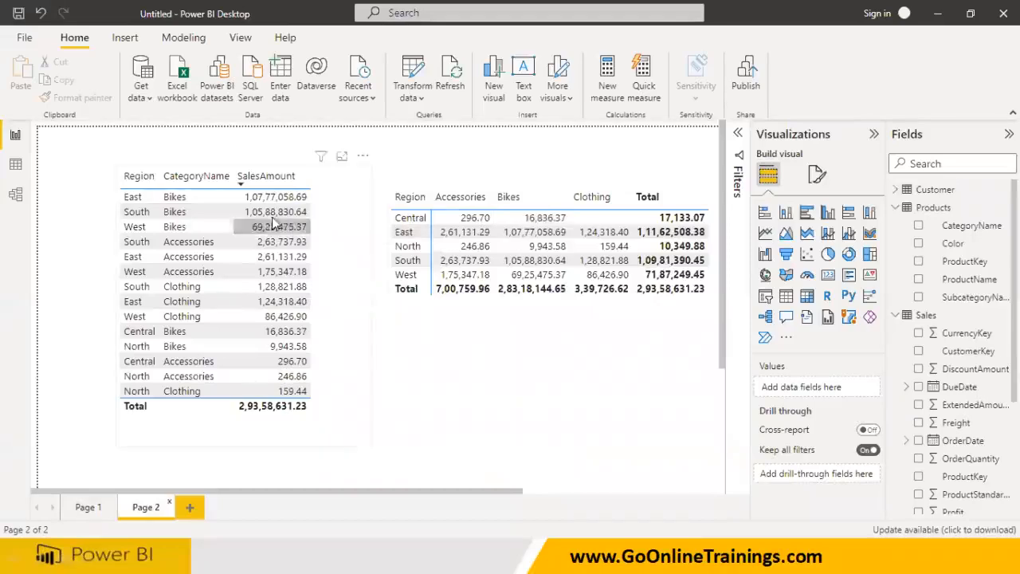
# Replace CategoryName with the Year level of OrderDate's date hierarchy in the matrix's columns.
pyautogui.click(602, 288)
pyautogui.click(637, 373)
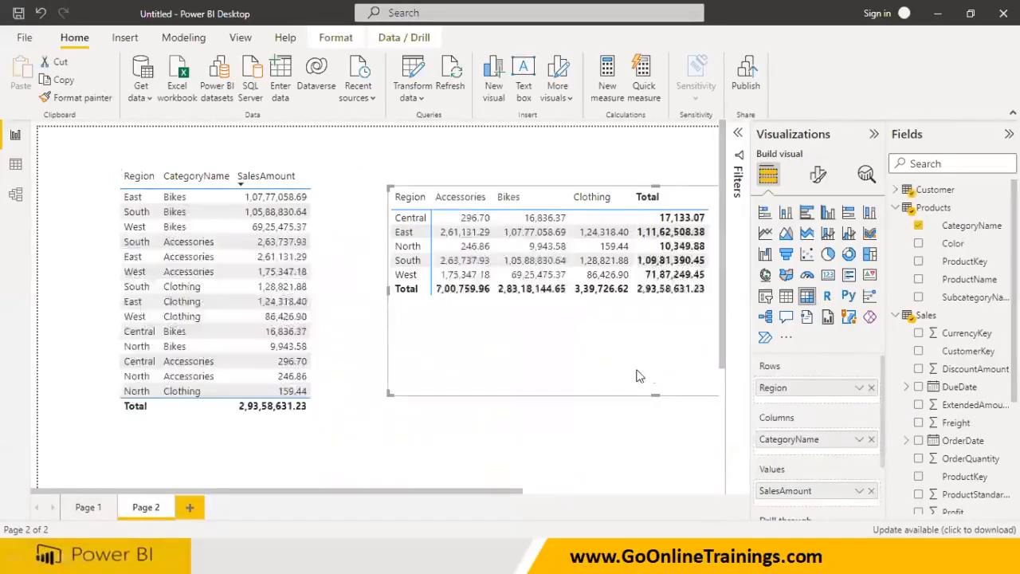
pyautogui.click(870, 439)
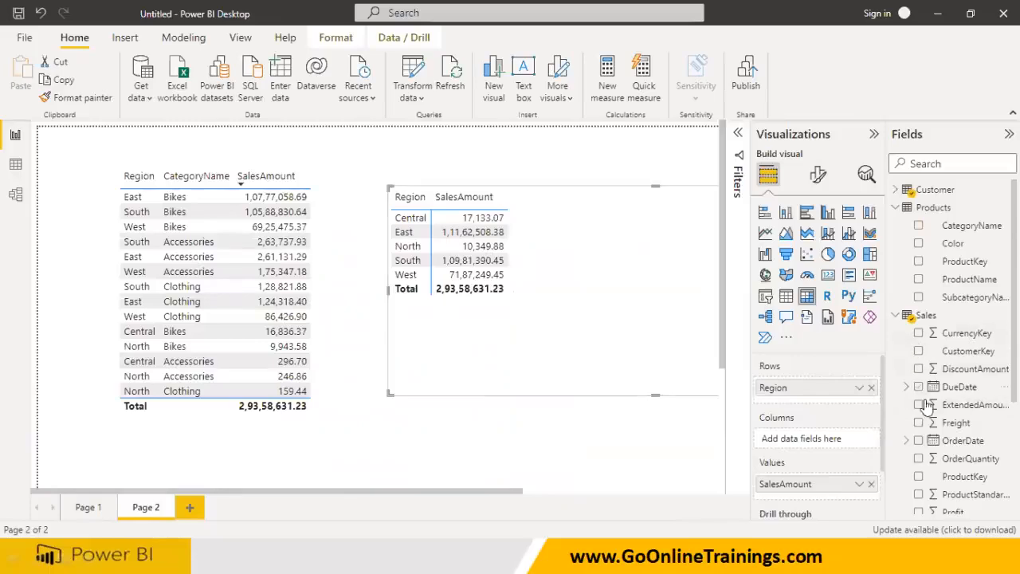
pyautogui.click(905, 440)
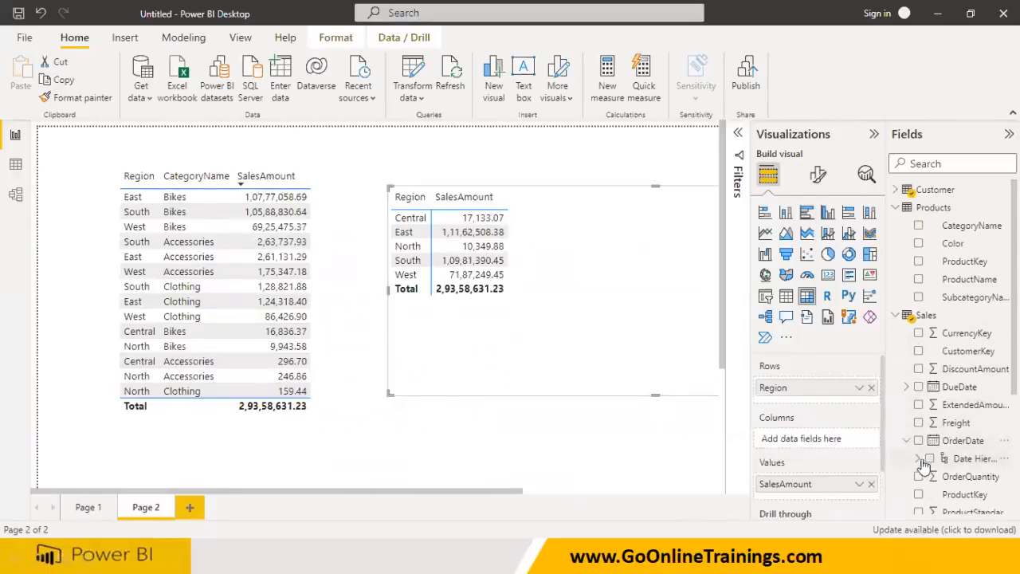
pyautogui.moveTo(970, 475); pyautogui.dragTo(842, 451)
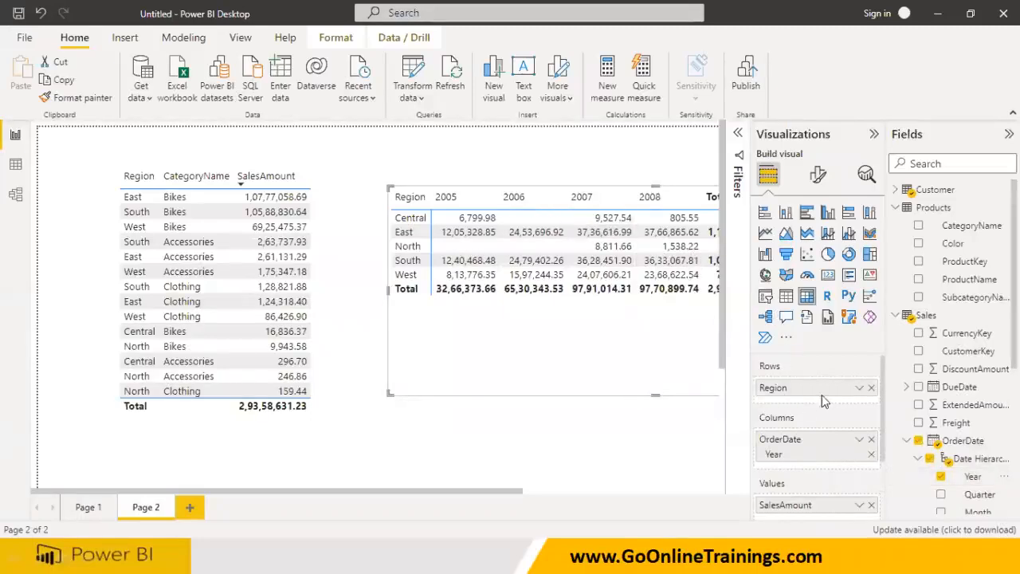
# Replace Region in the matrix's rows with Color, and replace Color in turn with CategoryName.
pyautogui.click(871, 388)
pyautogui.moveTo(952, 243); pyautogui.dragTo(821, 387)
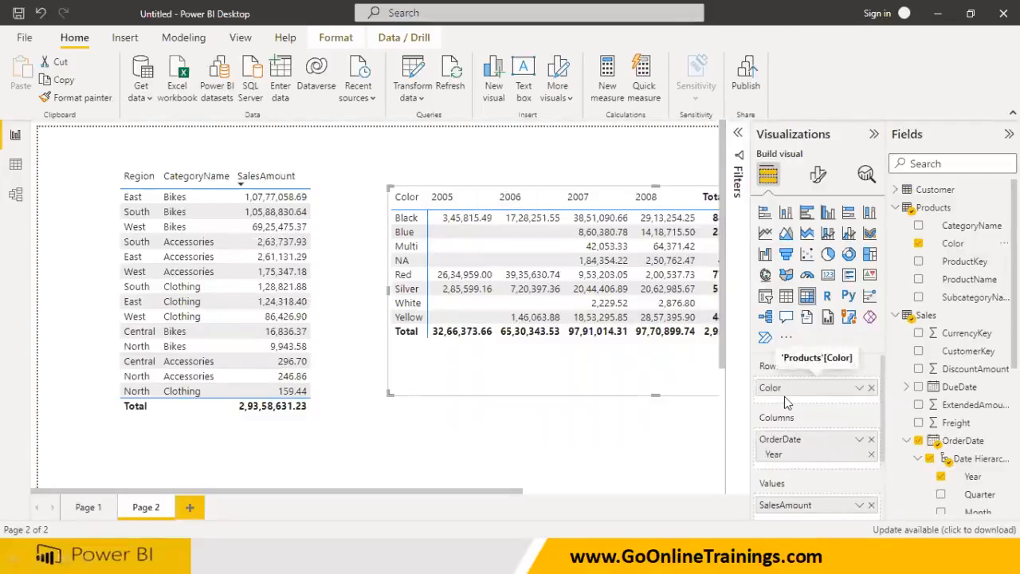
pyautogui.click(871, 387)
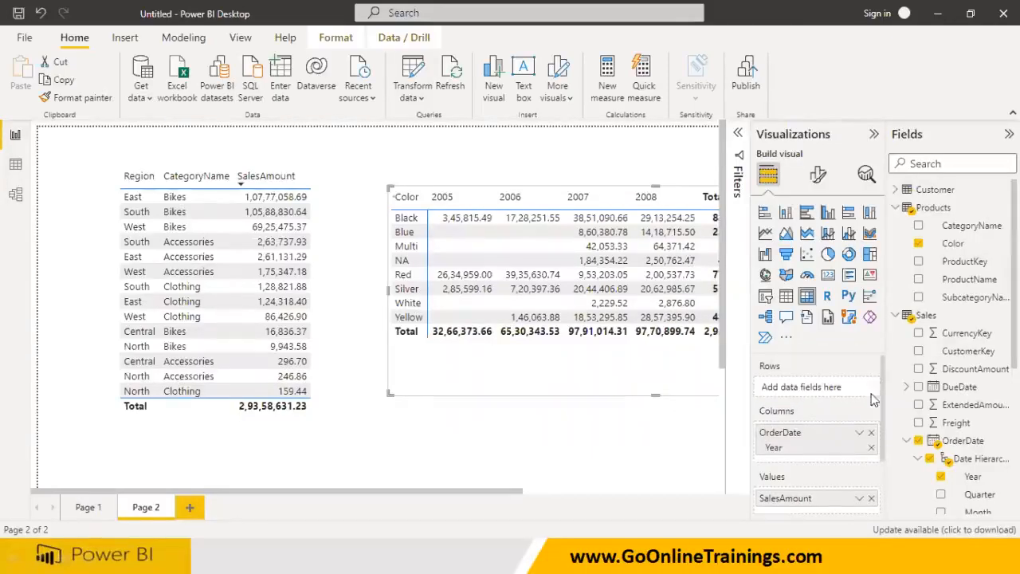
pyautogui.moveTo(970, 226); pyautogui.dragTo(828, 396)
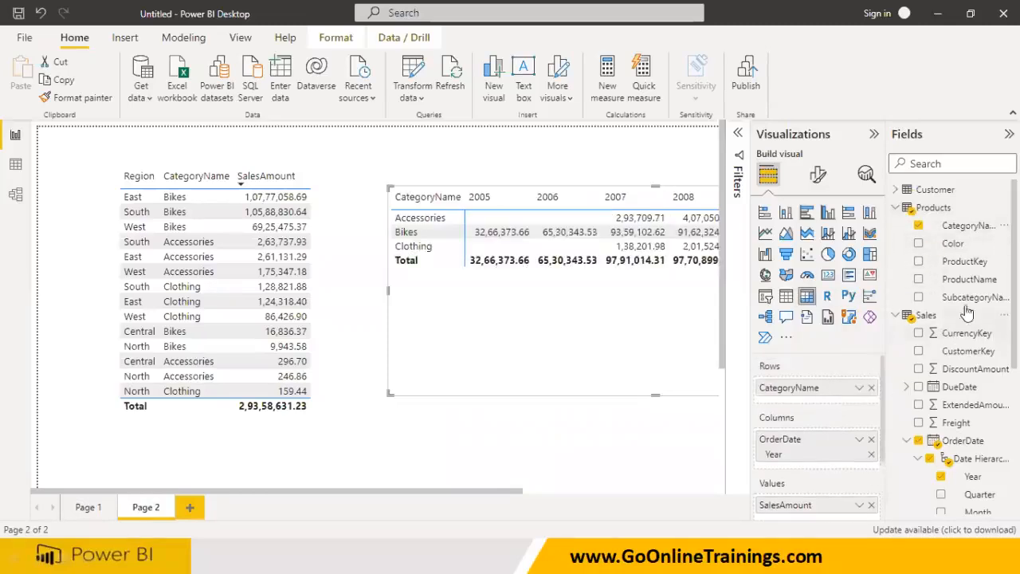
# Add SubcategoryName below CategoryName in the matrix's rows, keeping it out of the columns.
pyautogui.moveTo(978, 296); pyautogui.dragTo(841, 410)
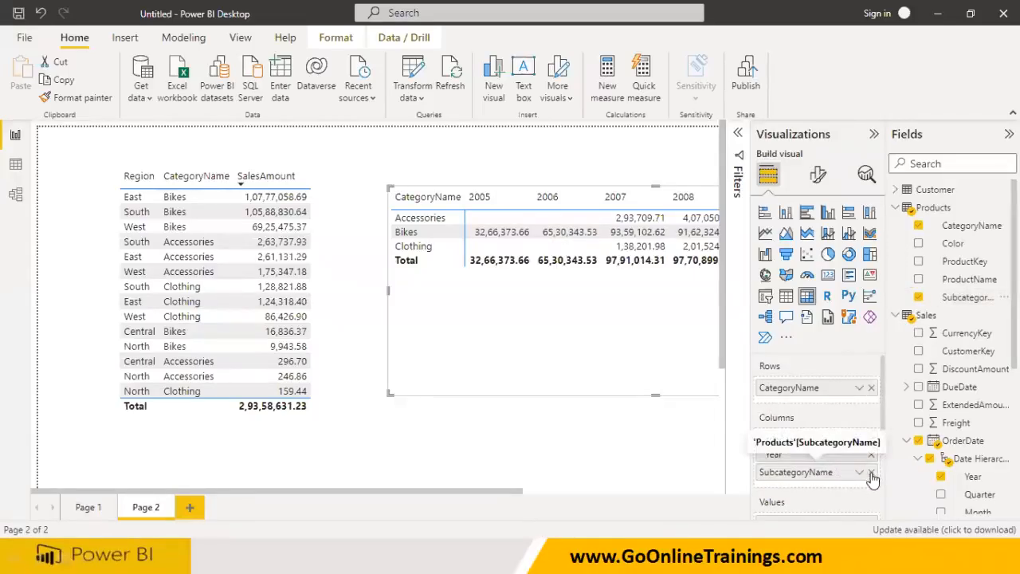
pyautogui.click(870, 471)
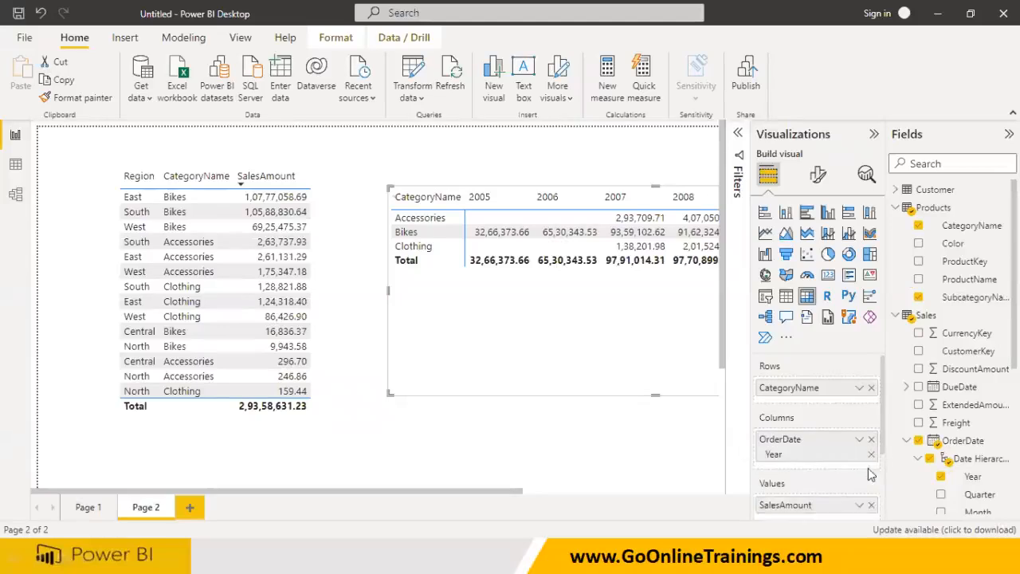
pyautogui.moveTo(504, 497); pyautogui.dragTo(647, 497)
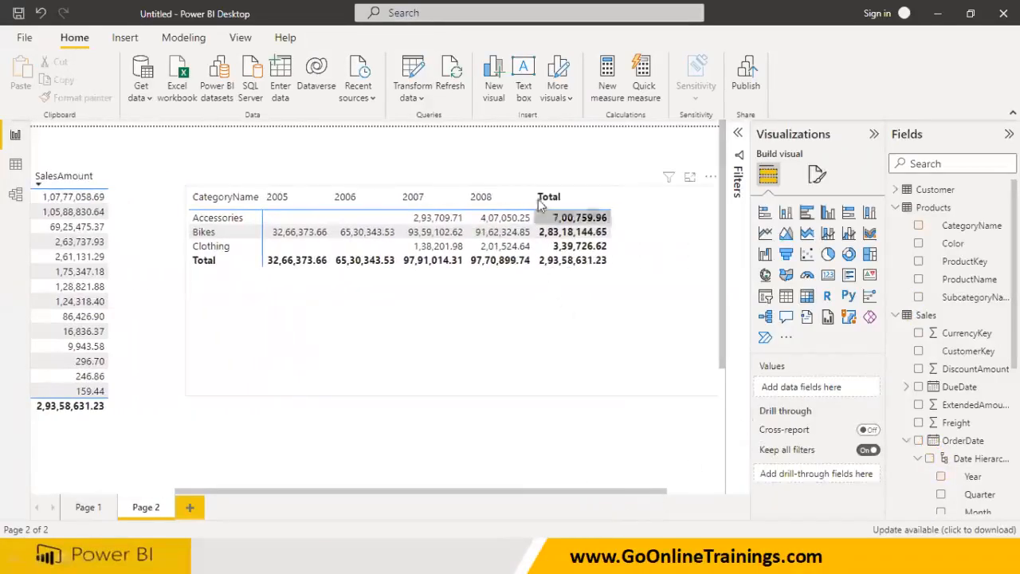
pyautogui.click(658, 209)
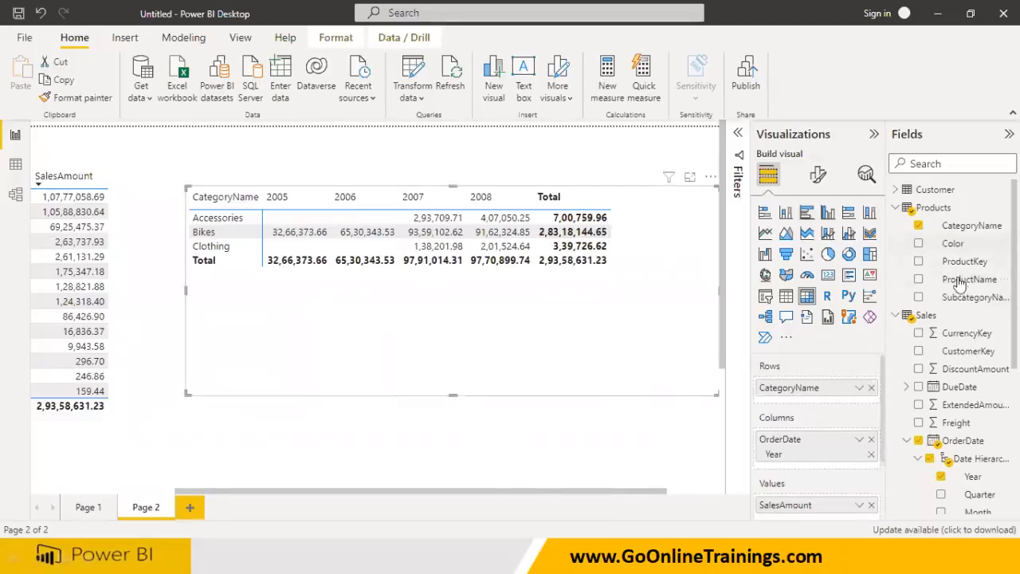
pyautogui.moveTo(960, 297); pyautogui.dragTo(823, 409)
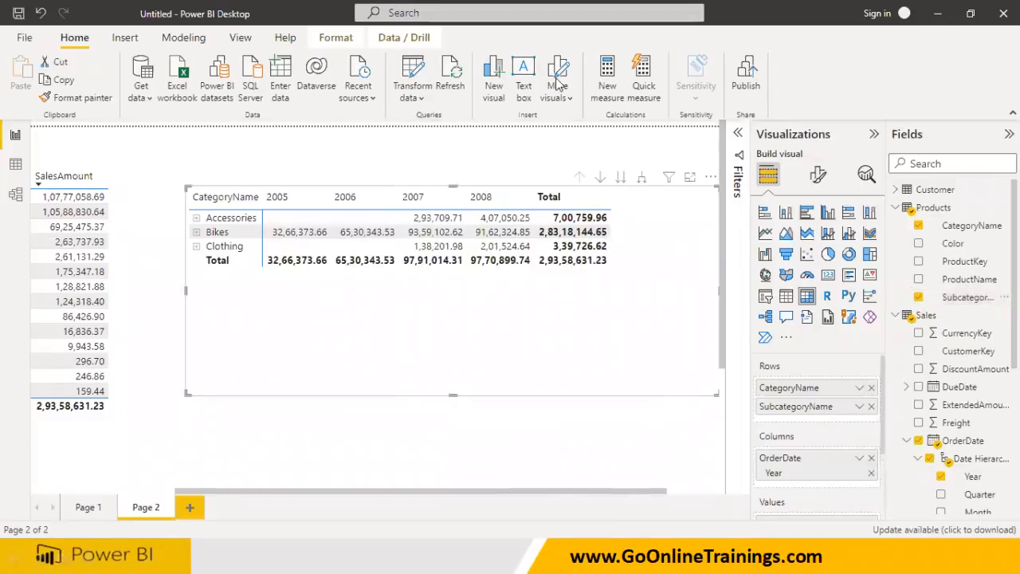
pyautogui.moveTo(575, 157); pyautogui.dragTo(622, 196)
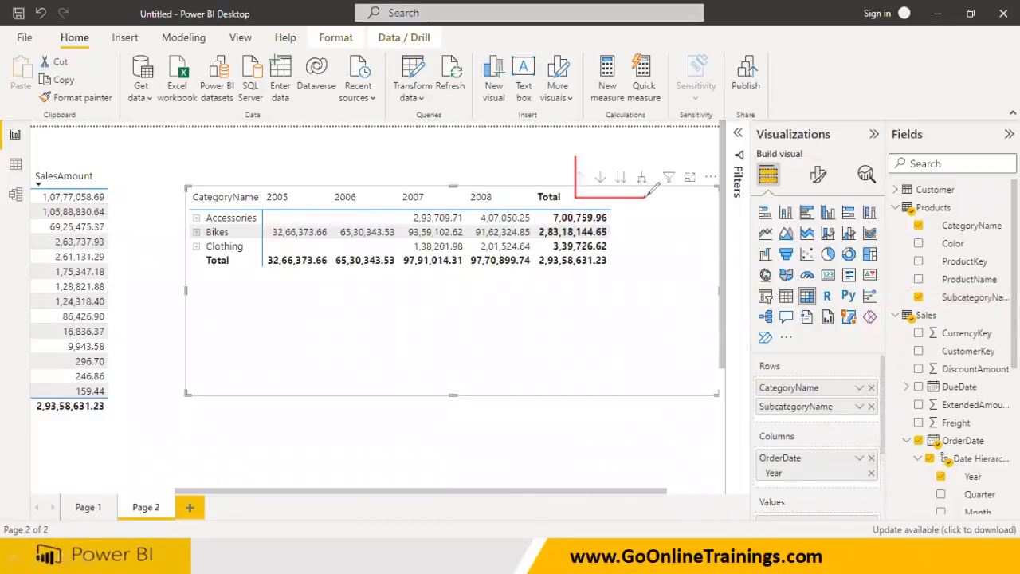
pyautogui.moveTo(661, 147); pyautogui.dragTo(577, 154)
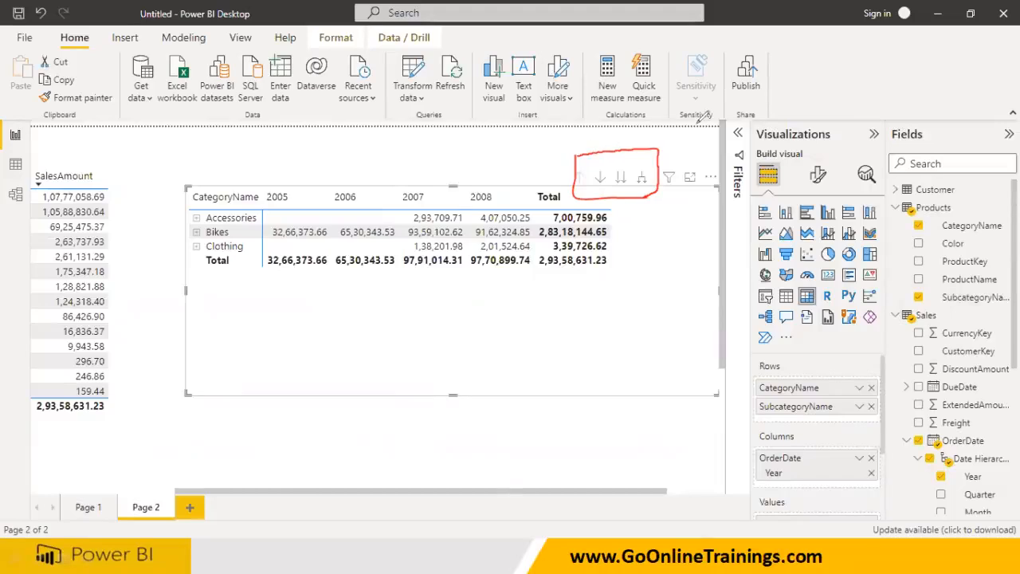
# Expand the Accessories, Bikes and Clothing rows of the matrix to their subcategories.
pyautogui.click(196, 219)
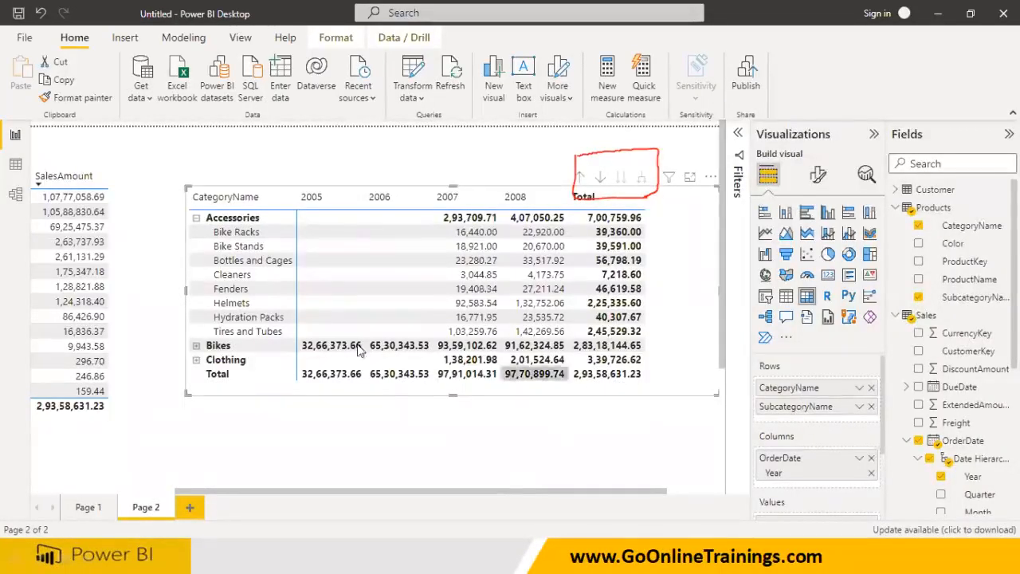
pyautogui.click(197, 346)
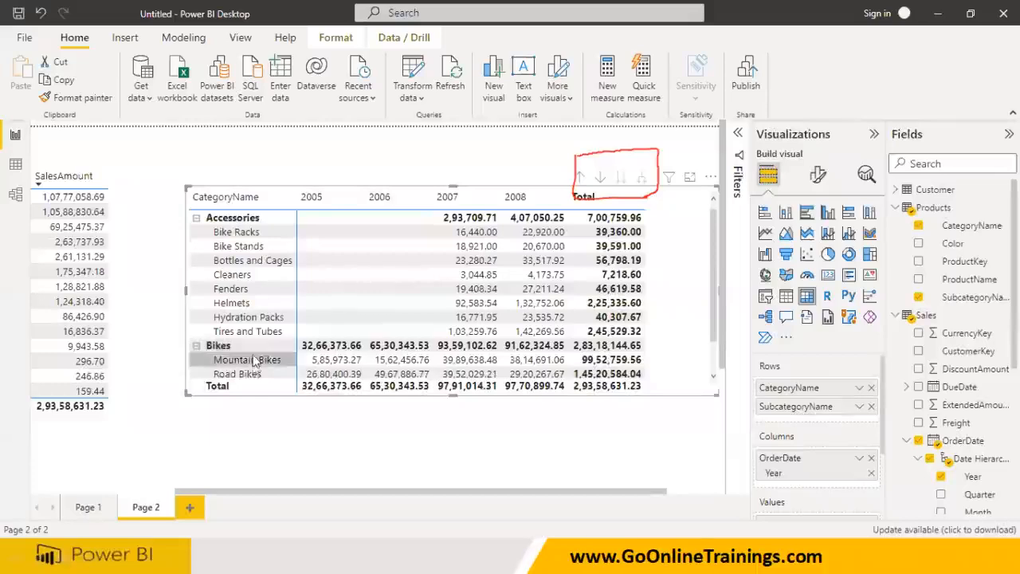
pyautogui.scroll(-3, 263, 359)
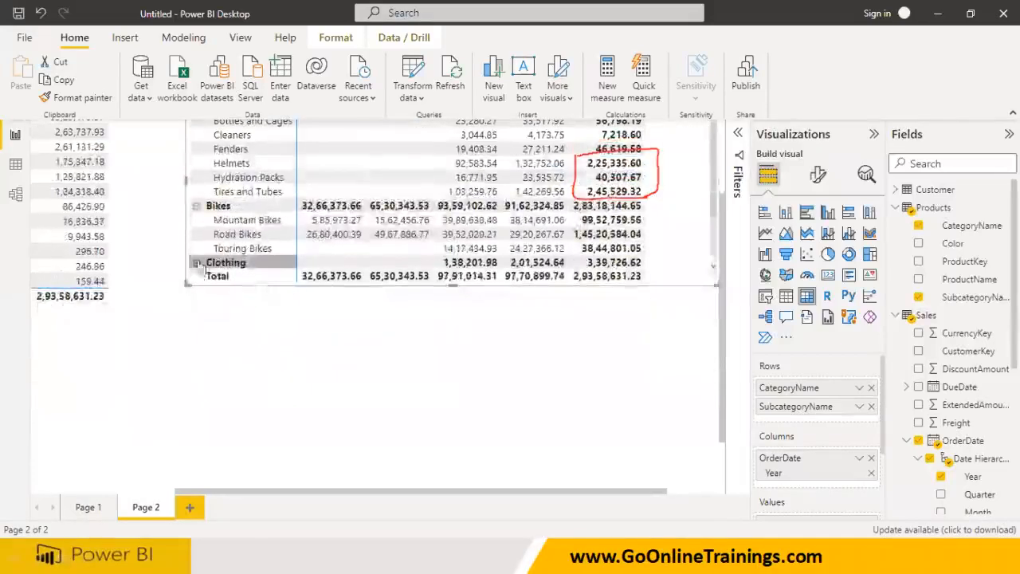
pyautogui.scroll(1, 216, 277)
pyautogui.scroll(3, 216, 278)
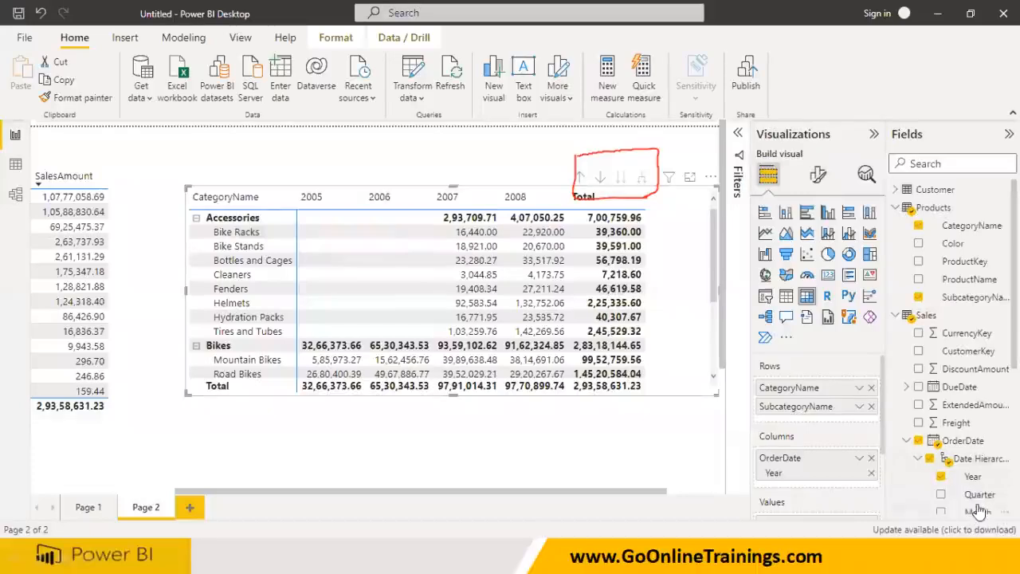
# Add the Quarter and Month levels of OrderDate below Year in the matrix's columns.
pyautogui.moveTo(982, 502); pyautogui.dragTo(849, 486)
pyautogui.scroll(-1, 851, 486)
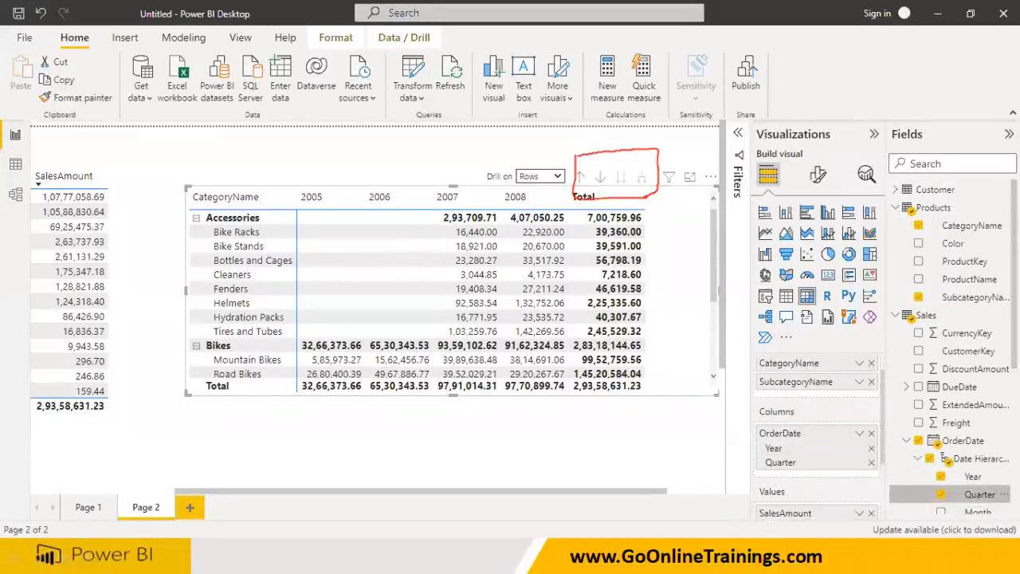
pyautogui.scroll(-3, 981, 499)
pyautogui.moveTo(977, 412); pyautogui.dragTo(849, 481)
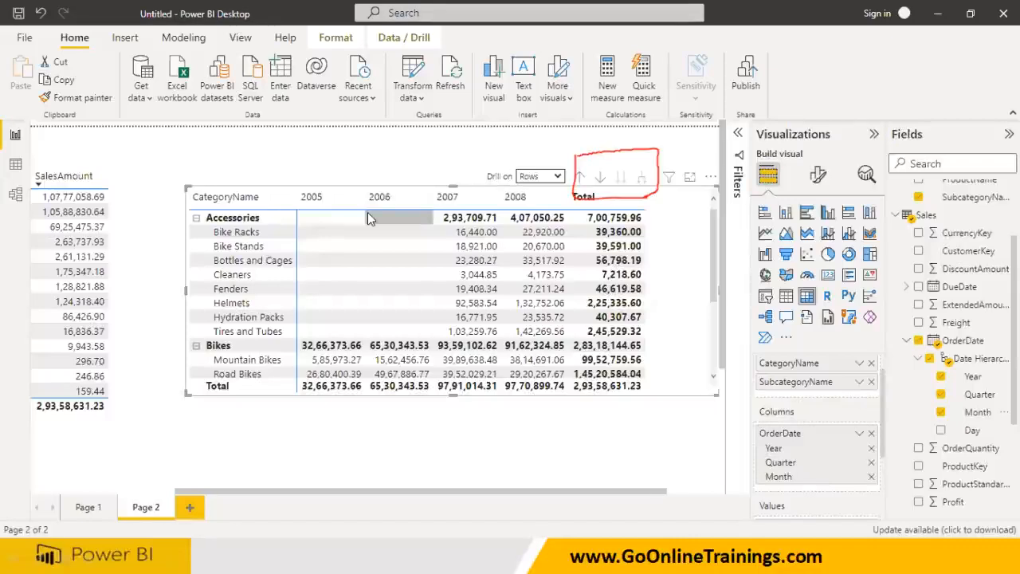
# Collapse the Accessories, Bikes and Clothing rows of the matrix to category level.
pyautogui.click(196, 218)
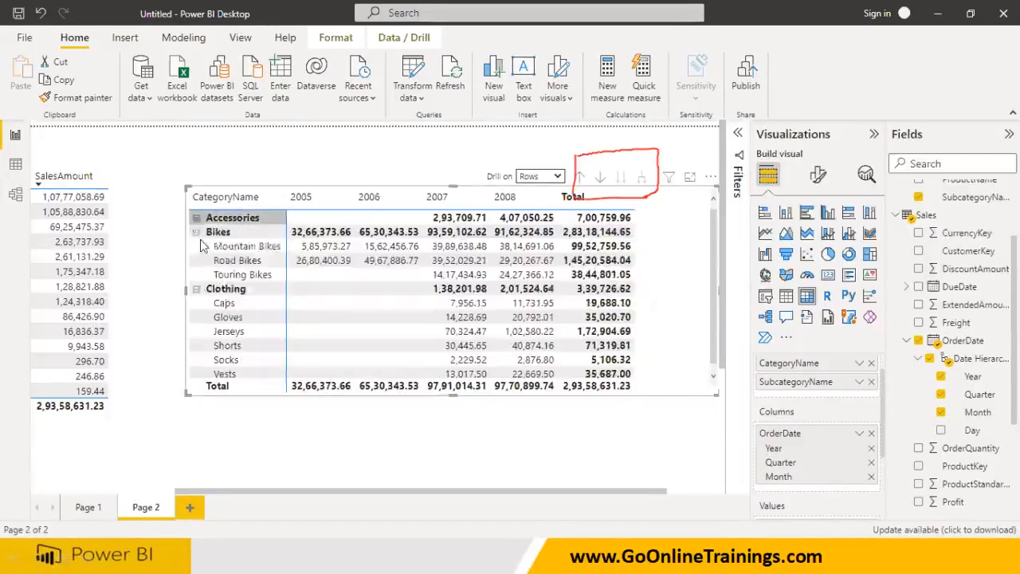
pyautogui.click(196, 232)
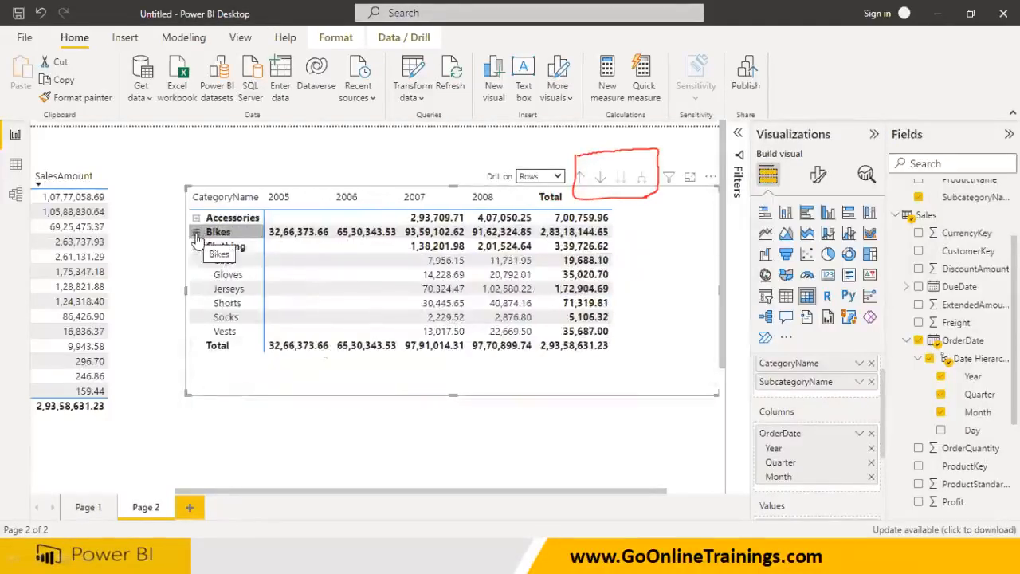
pyautogui.click(196, 246)
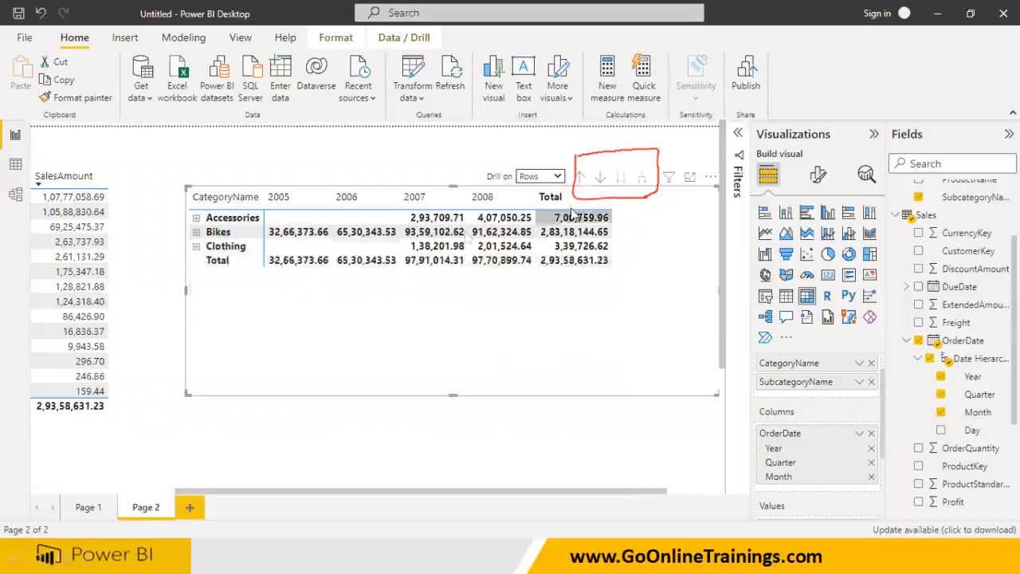
# Set the matrix to drill on Columns and go down the date hierarchy from years through quarters to months.
pyautogui.click(541, 178)
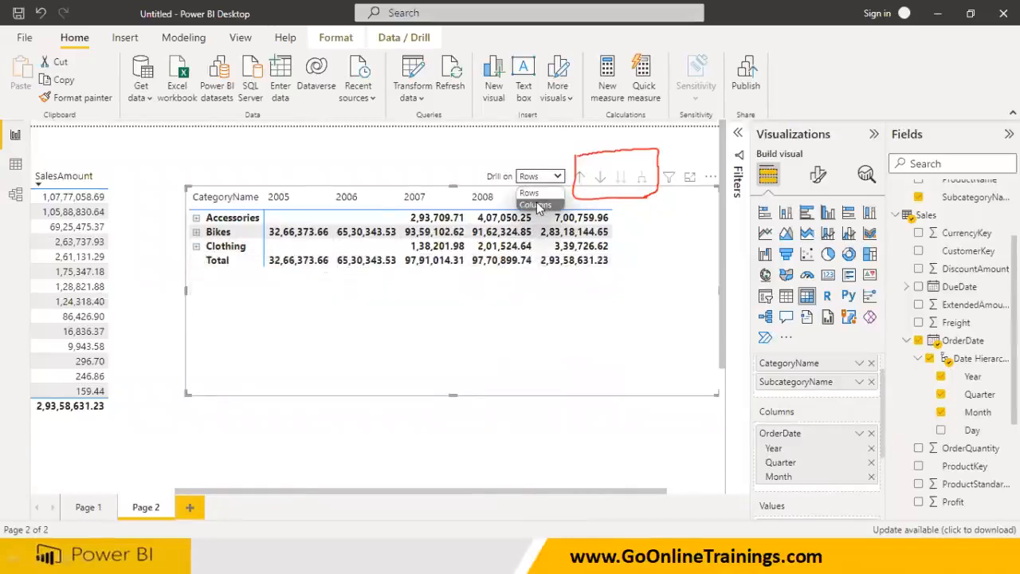
pyautogui.click(536, 205)
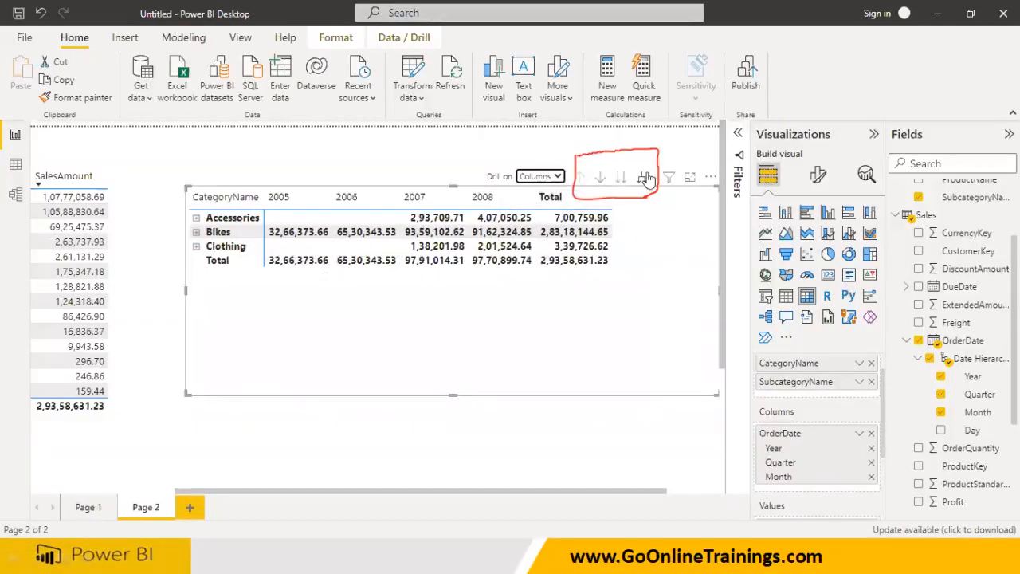
pyautogui.click(620, 180)
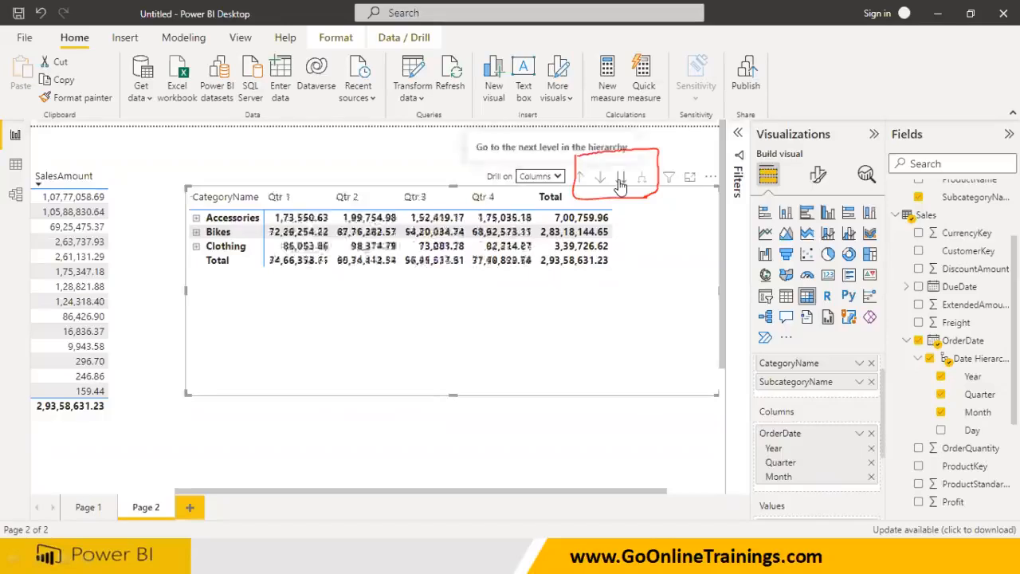
pyautogui.click(622, 181)
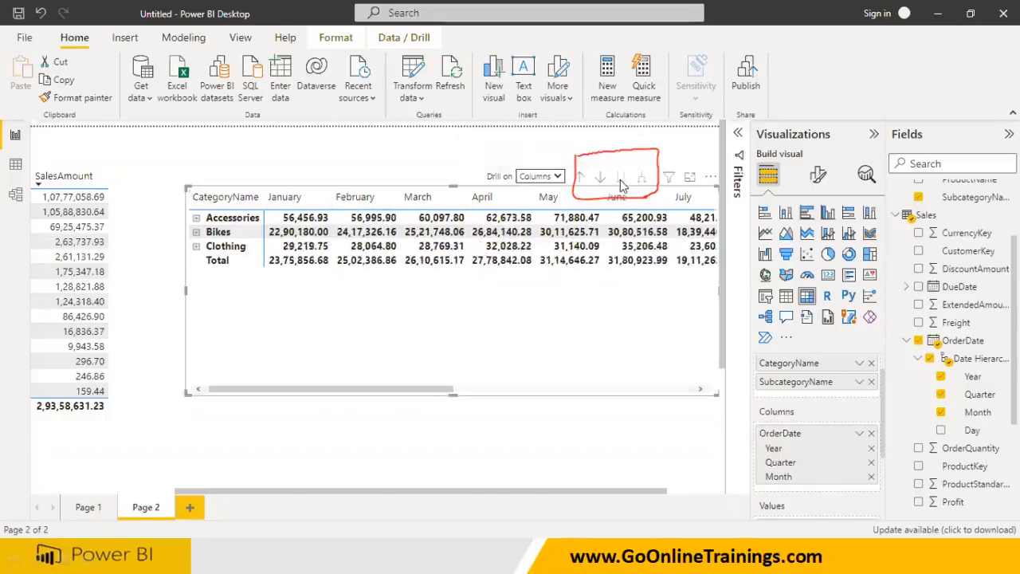
# Set the matrix to drill on Rows and go to the next level to list the subcategories.
pyautogui.click(556, 176)
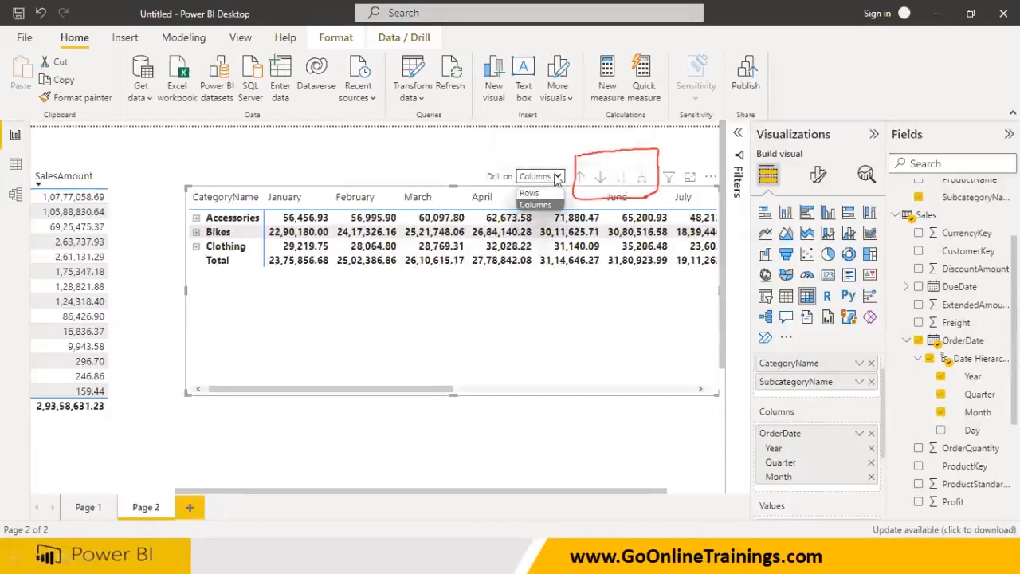
pyautogui.click(531, 193)
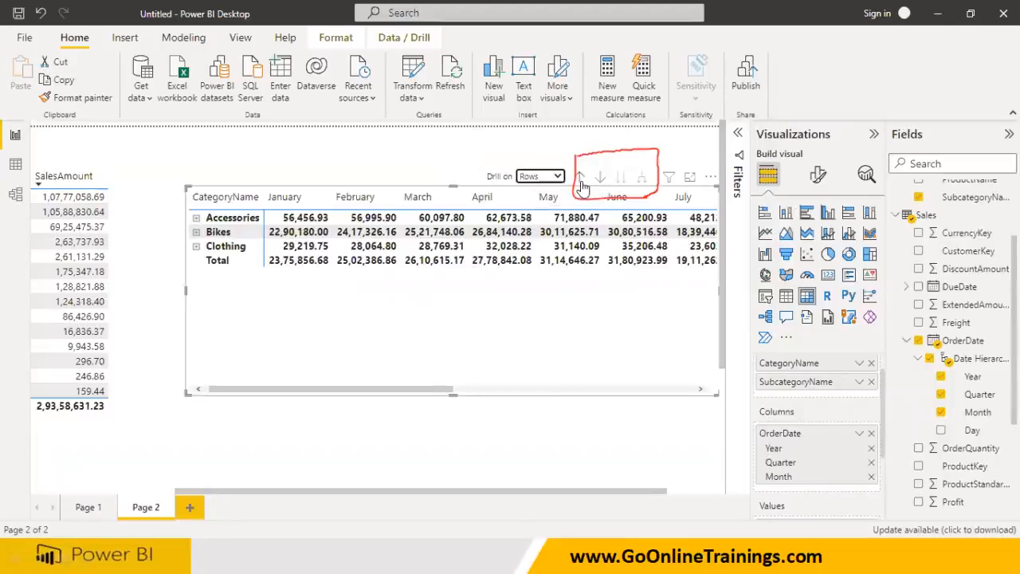
pyautogui.click(621, 182)
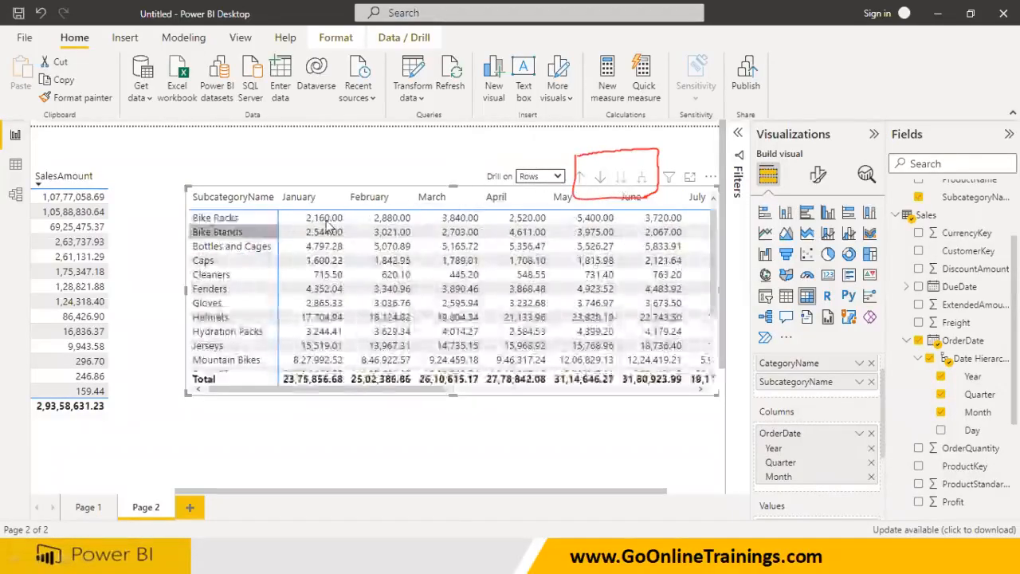
pyautogui.click(532, 176)
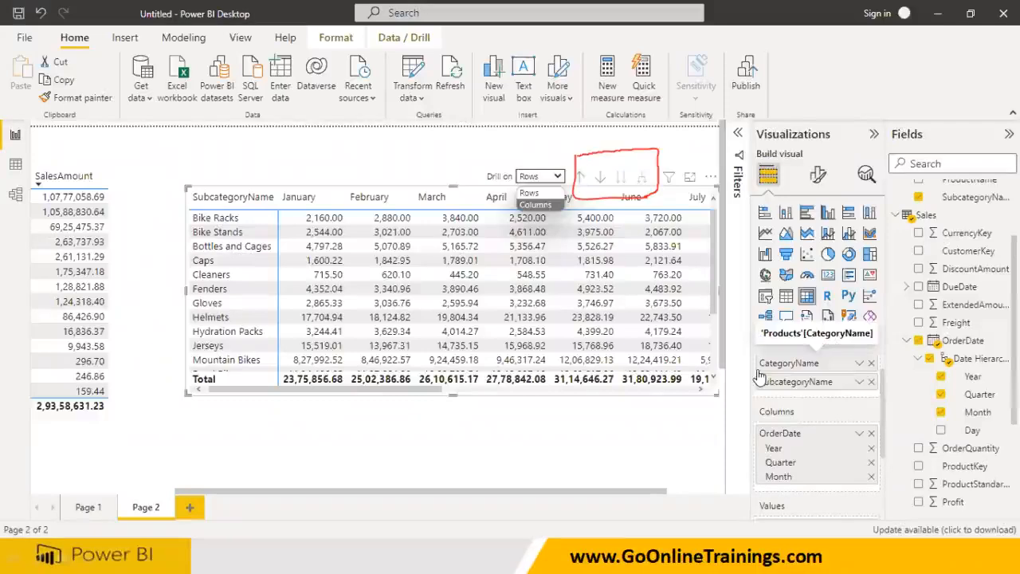
pyautogui.click(679, 498)
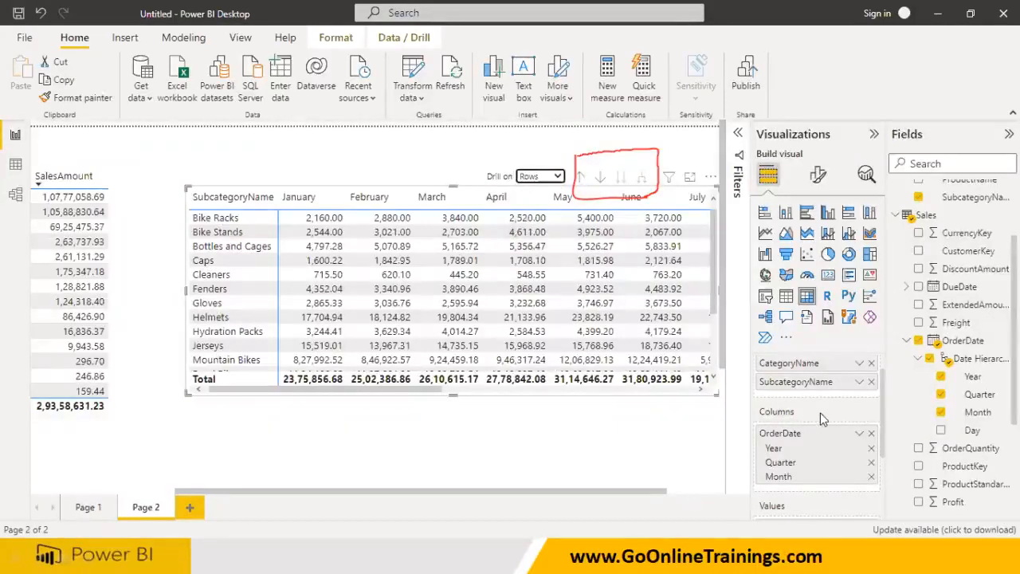
# Add the Profit field below SalesAmount in the matrix's Values.
pyautogui.scroll(-3, 820, 413)
pyautogui.scroll(4, 820, 414)
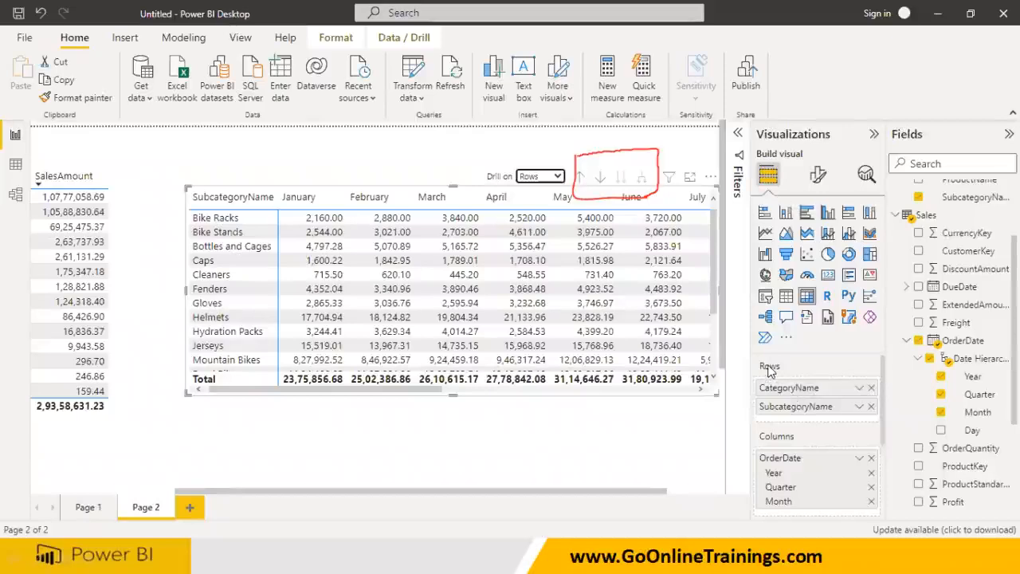
pyautogui.scroll(-3, 776, 450)
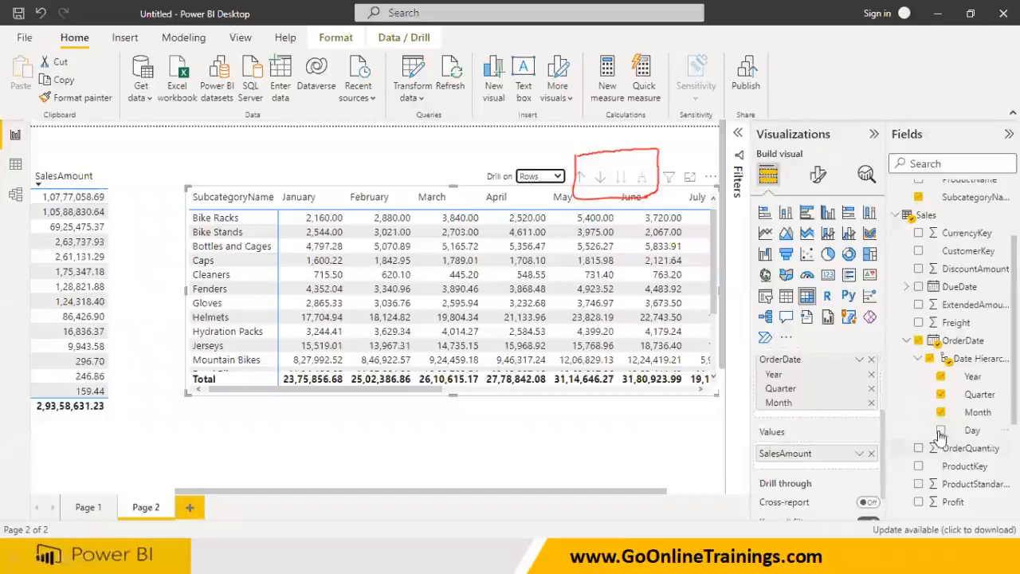
pyautogui.click(906, 341)
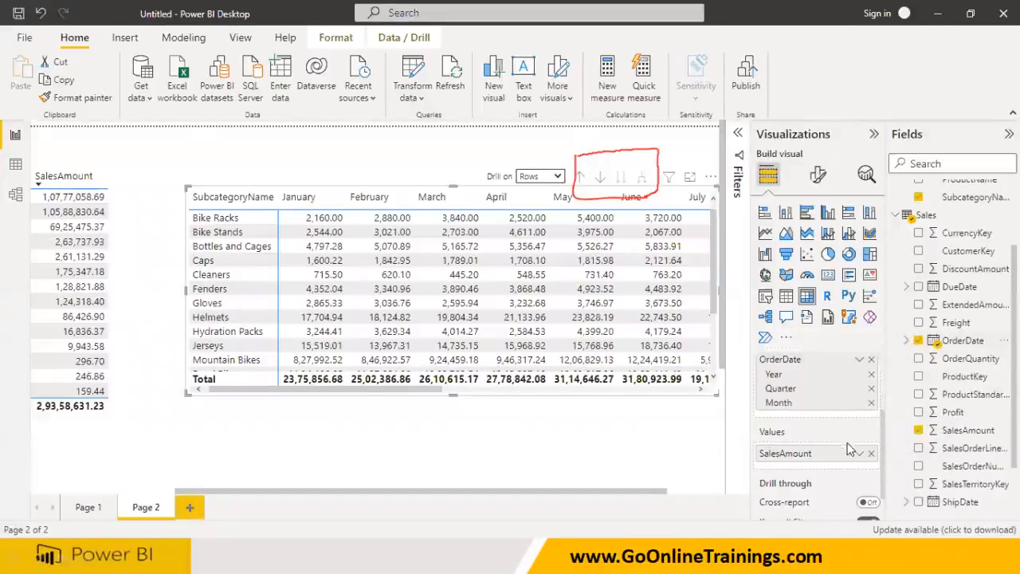
pyautogui.scroll(-1, 850, 460)
pyautogui.scroll(3, 843, 463)
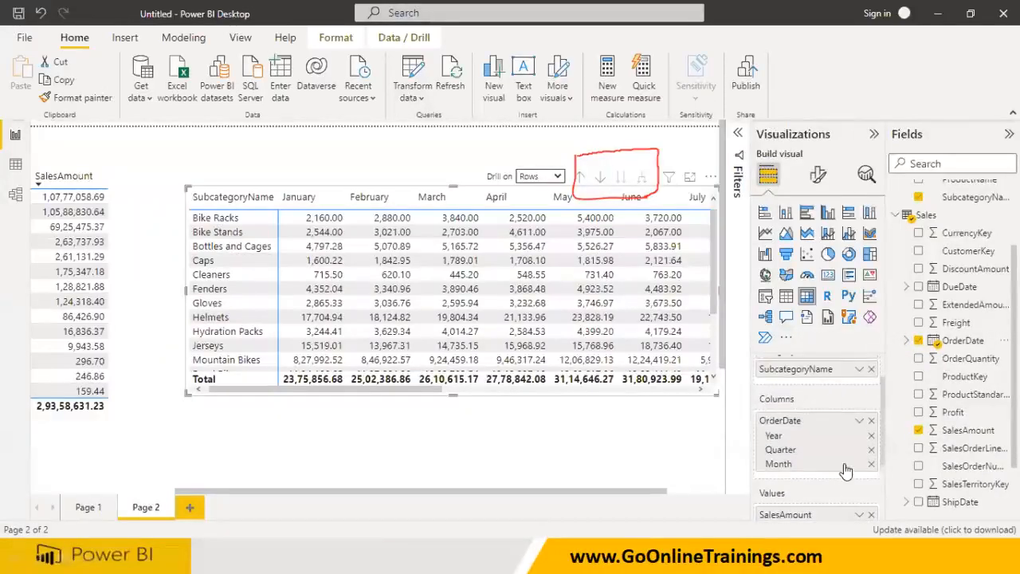
pyautogui.scroll(-1, 805, 450)
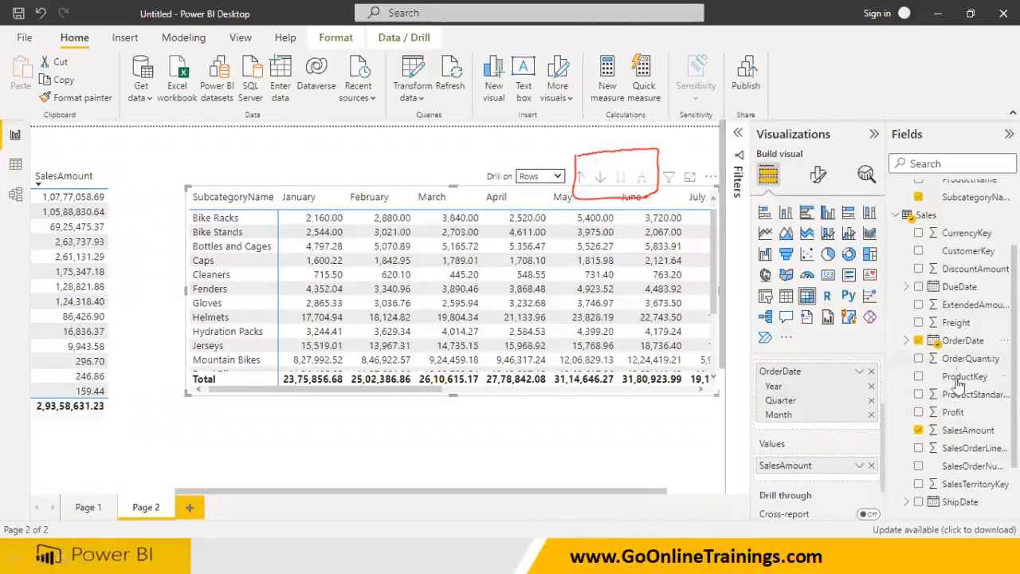
pyautogui.moveTo(952, 411); pyautogui.dragTo(804, 478)
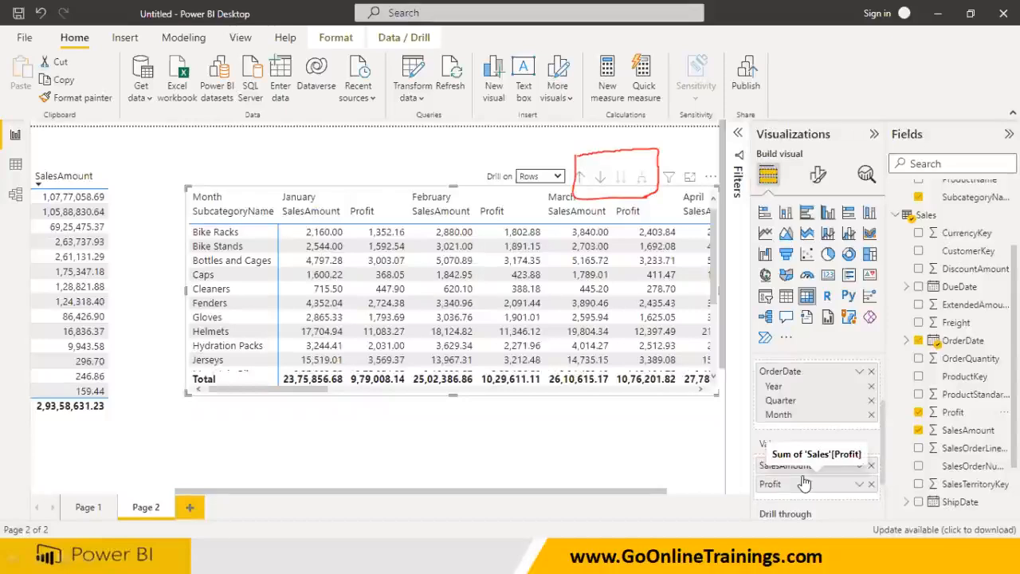
pyautogui.scroll(-2, 805, 483)
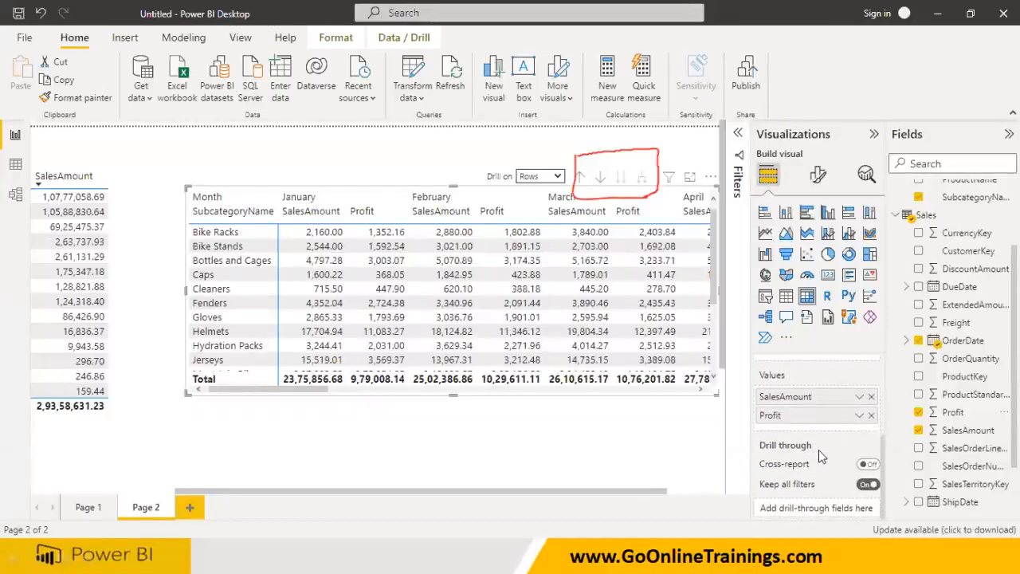
pyautogui.scroll(5, 818, 451)
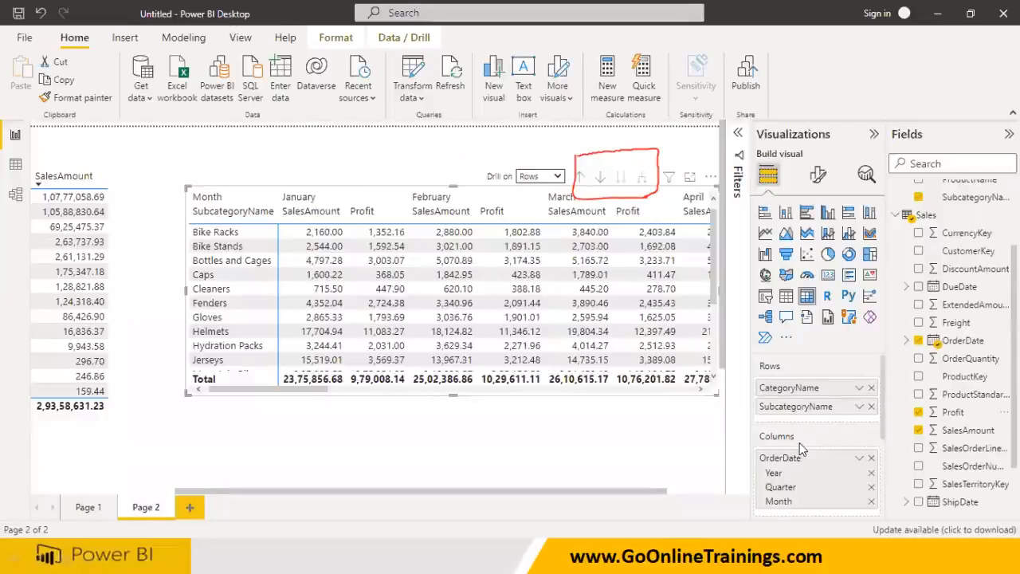
pyautogui.scroll(-2, 800, 442)
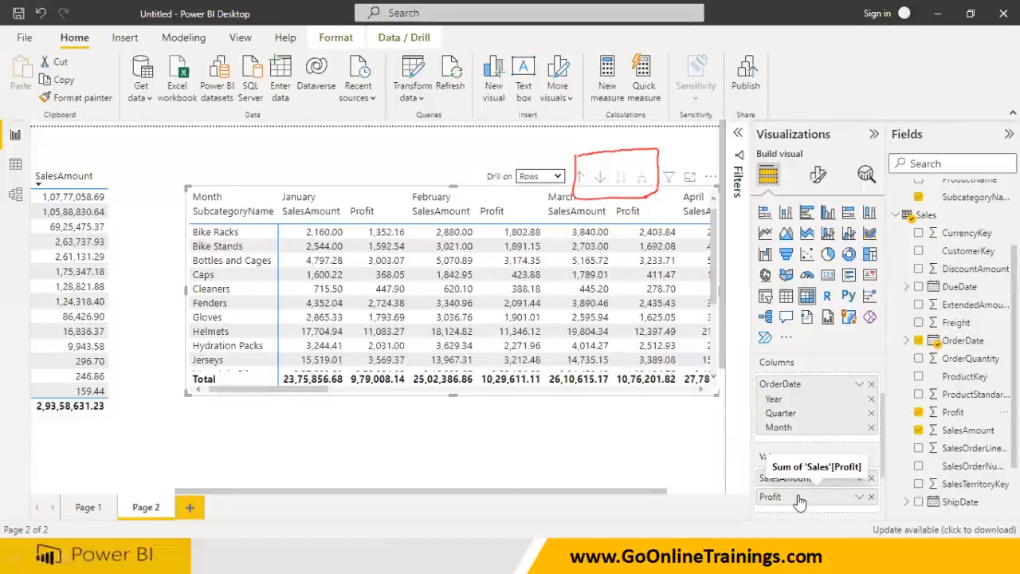
# Add a new blank page to the report after Page 2.
pyautogui.click(143, 505)
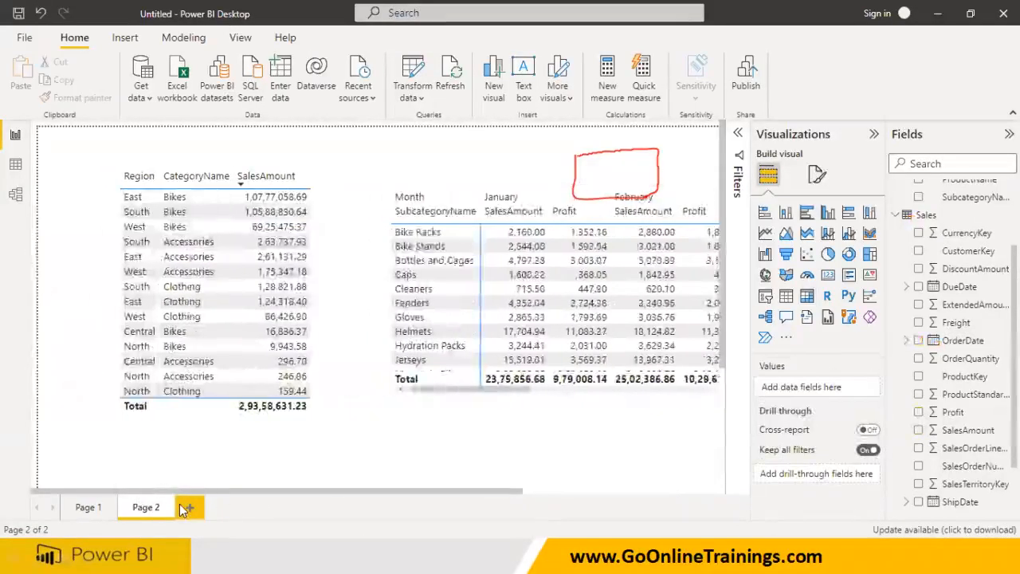
pyautogui.click(185, 508)
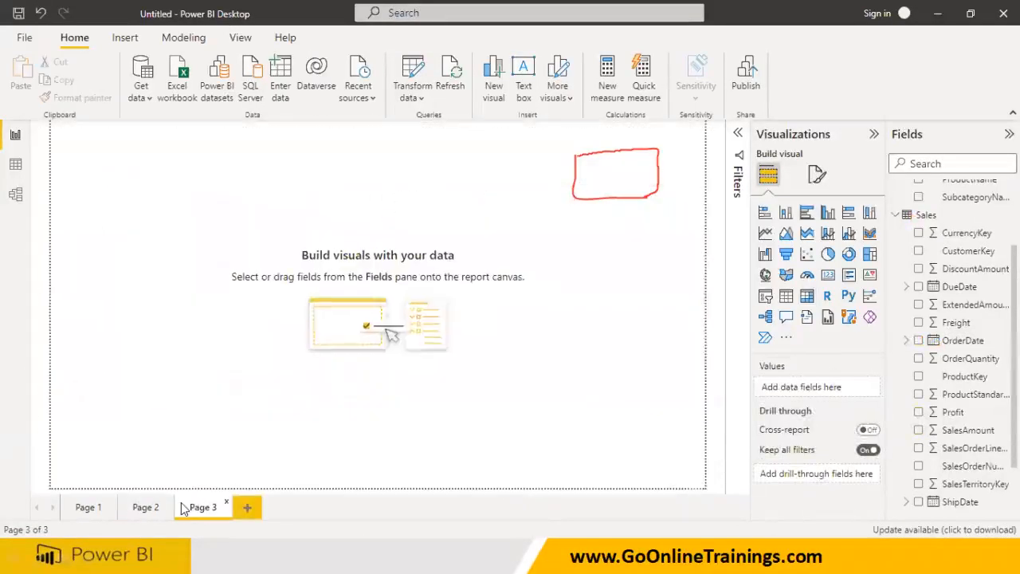
pyautogui.click(869, 298)
pyautogui.moveTo(200, 263); pyautogui.dragTo(318, 337)
pyautogui.press('Delete')
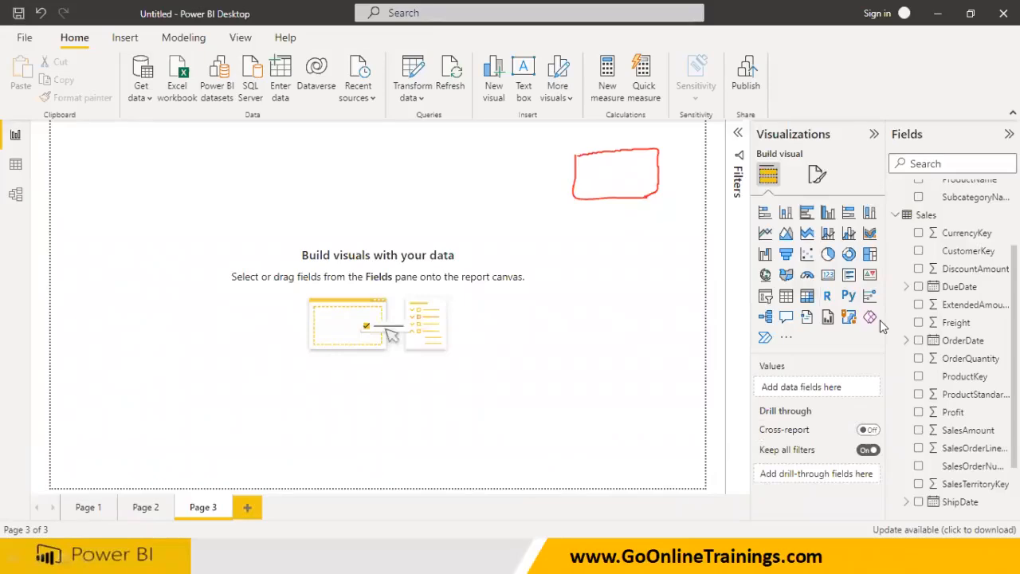
pyautogui.moveTo(756, 199)
pyautogui.mouseDown()
pyautogui.moveTo(756, 309)
pyautogui.moveTo(771, 351)
pyautogui.moveTo(902, 349)
pyautogui.moveTo(900, 215)
pyautogui.moveTo(838, 197)
pyautogui.moveTo(757, 204)
pyautogui.mouseUp()
pyautogui.moveTo(787, 239); pyautogui.dragTo(609, 276)
pyautogui.moveTo(490, 279); pyautogui.dragTo(506, 364)
pyautogui.moveTo(526, 303)
pyautogui.mouseDown()
pyautogui.moveTo(542, 325)
pyautogui.moveTo(526, 307)
pyautogui.mouseUp()
pyautogui.moveTo(552, 279)
pyautogui.mouseDown()
pyautogui.moveTo(586, 335)
pyautogui.moveTo(602, 301)
pyautogui.moveTo(610, 315)
pyautogui.moveTo(660, 330)
pyautogui.moveTo(679, 297)
pyautogui.mouseUp()
pyautogui.moveTo(705, 345); pyautogui.dragTo(460, 344)
pyautogui.moveTo(726, 212); pyautogui.dragTo(924, 212)
pyautogui.moveTo(725, 234); pyautogui.dragTo(923, 233)
pyautogui.moveTo(743, 252); pyautogui.dragTo(914, 251)
pyautogui.moveTo(761, 275); pyautogui.dragTo(907, 271)
pyautogui.moveTo(757, 275)
pyautogui.mouseDown()
pyautogui.moveTo(752, 334)
pyautogui.moveTo(837, 350)
pyautogui.moveTo(912, 288)
pyautogui.moveTo(868, 276)
pyautogui.moveTo(733, 298)
pyautogui.moveTo(743, 345)
pyautogui.moveTo(722, 343)
pyautogui.mouseUp()
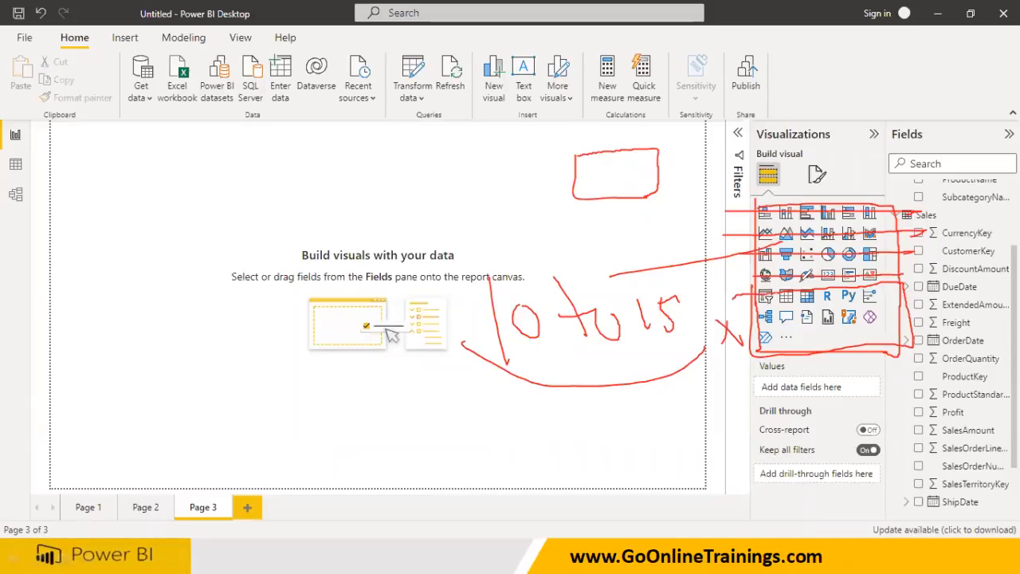
pyautogui.click(699, 127)
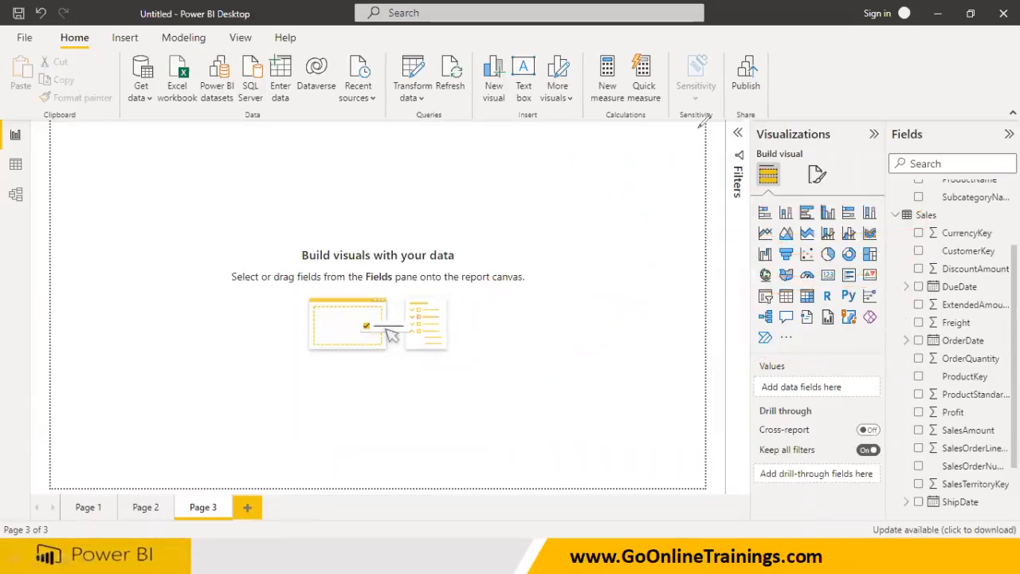
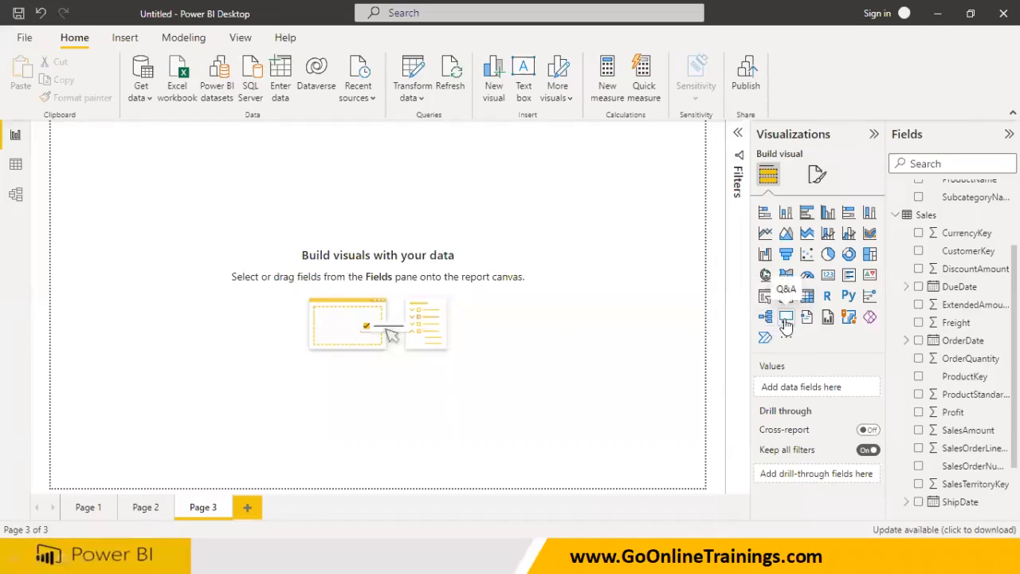
# Create a Q&A visual directly from the empty canvas, dismiss its synonyms suggestion and remove the visual.
pyautogui.doubleClick(301, 201)
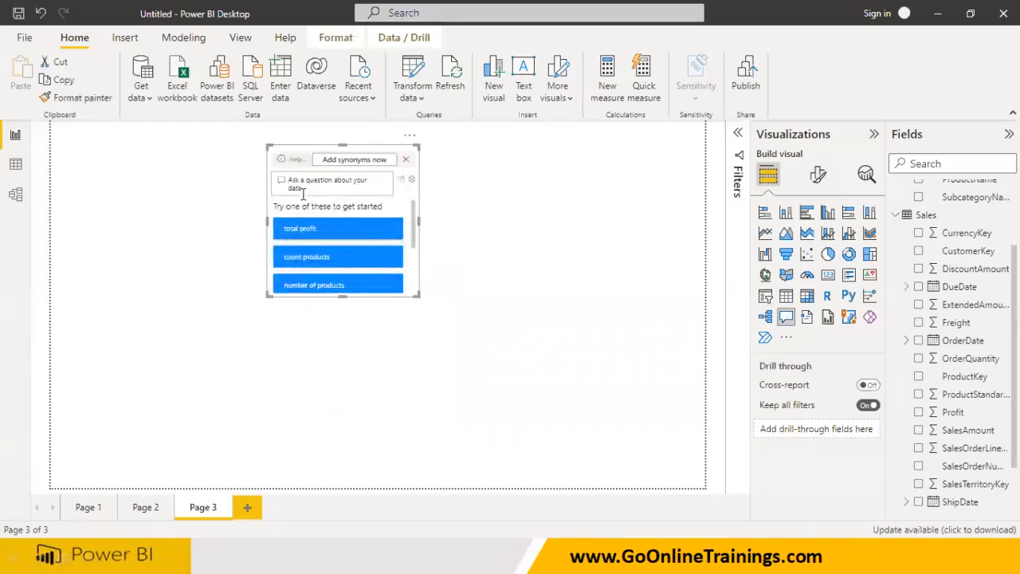
pyautogui.click(406, 160)
pyautogui.click(411, 134)
pyautogui.click(442, 153)
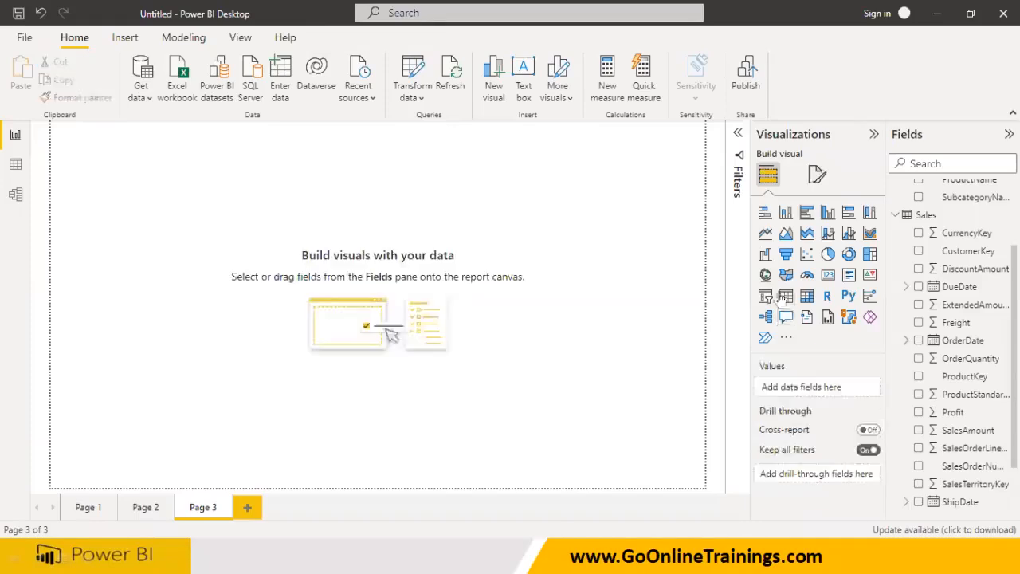
# Insert a Q&A visual on Page 3 and set the page view to Actual size.
pyautogui.click(786, 319)
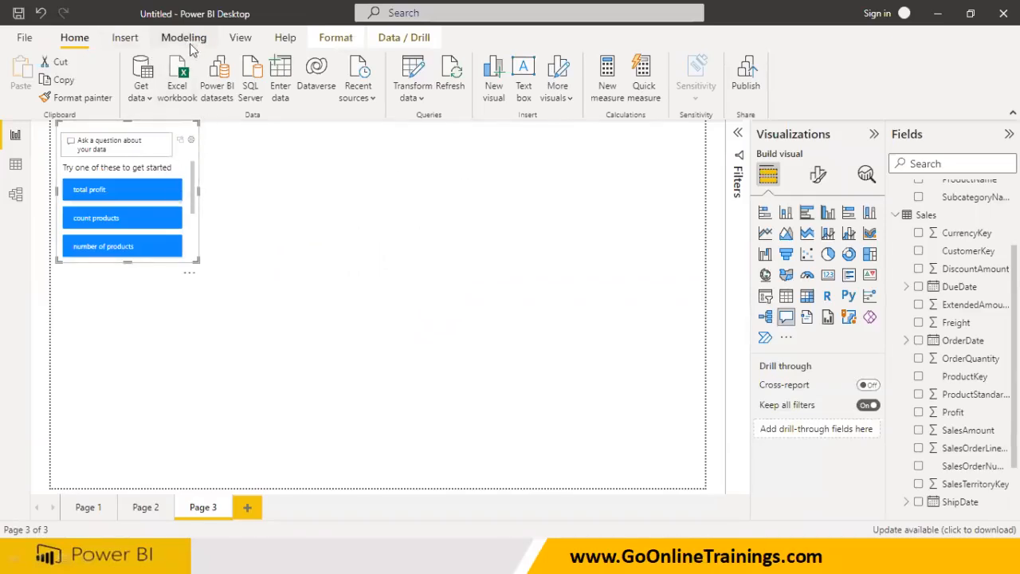
pyautogui.click(236, 39)
pyautogui.click(390, 86)
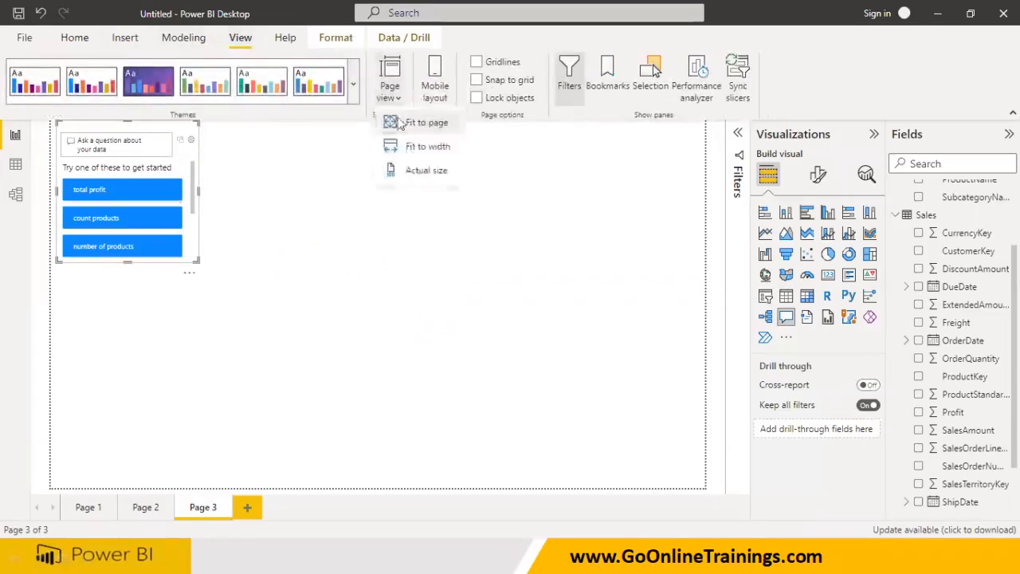
pyautogui.click(407, 173)
# Remove the Q&A visual from Page 3 and try inserting a fresh one from the visual gallery.
pyautogui.moveTo(189, 136); pyautogui.dragTo(308, 199)
pyautogui.click(204, 216)
pyautogui.click(359, 178)
pyautogui.click(393, 200)
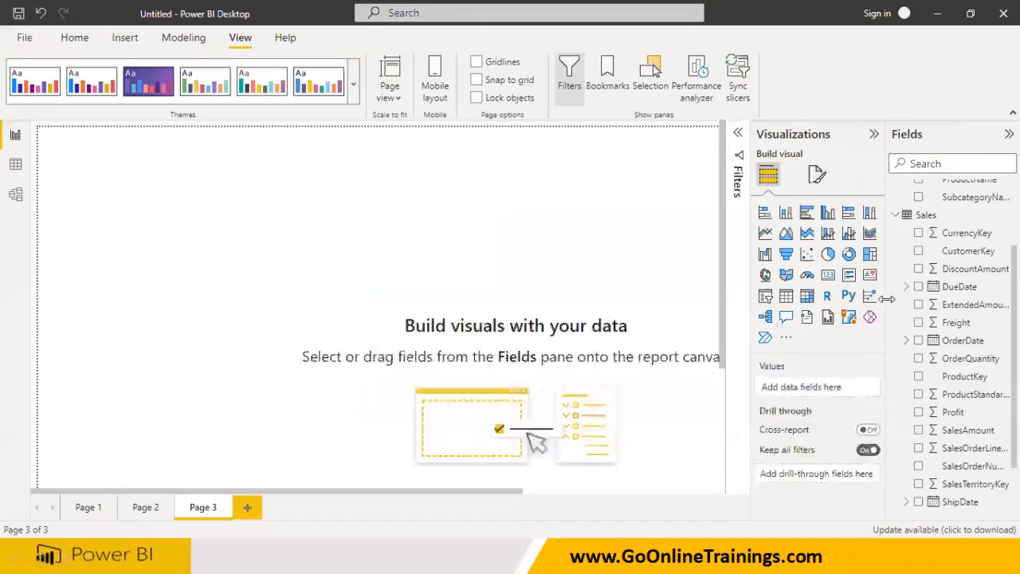
pyautogui.click(786, 320)
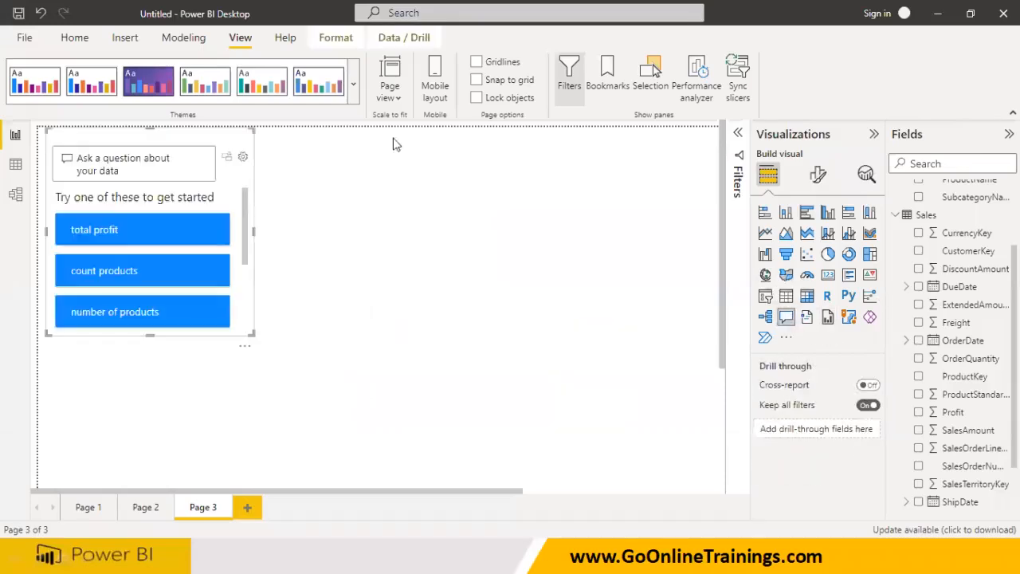
pyautogui.press('Delete')
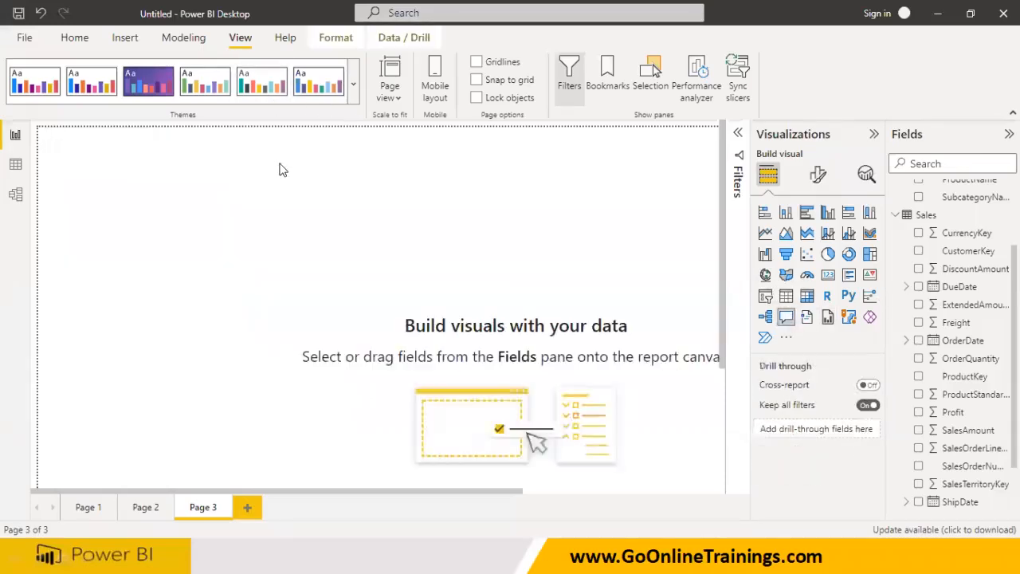
# Place a Q&A visual on the canvas and ask it "What is Total sales amount".
pyautogui.hotkey('ctrl', 'y')
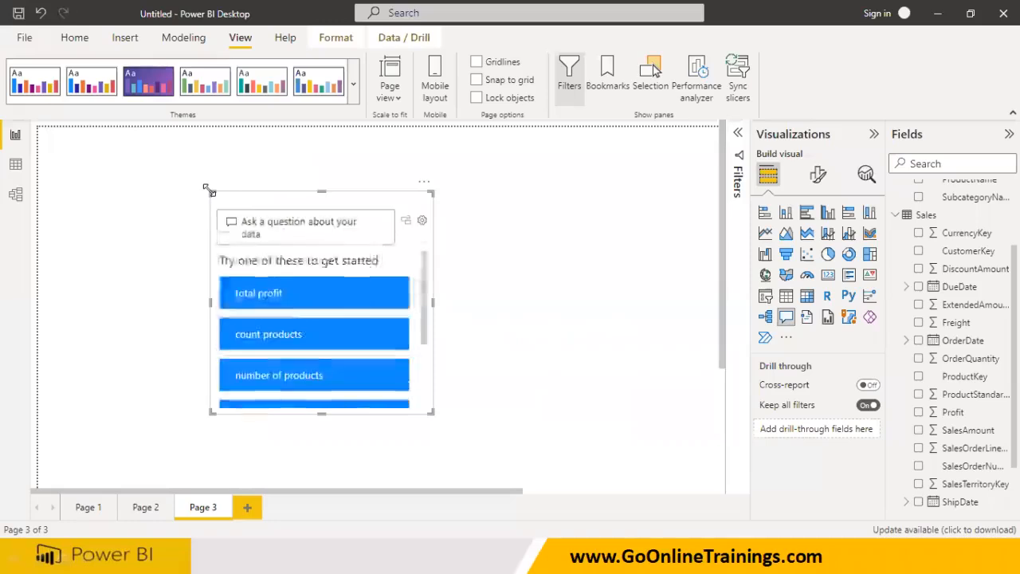
pyautogui.click(250, 227)
pyautogui.write('Wh')
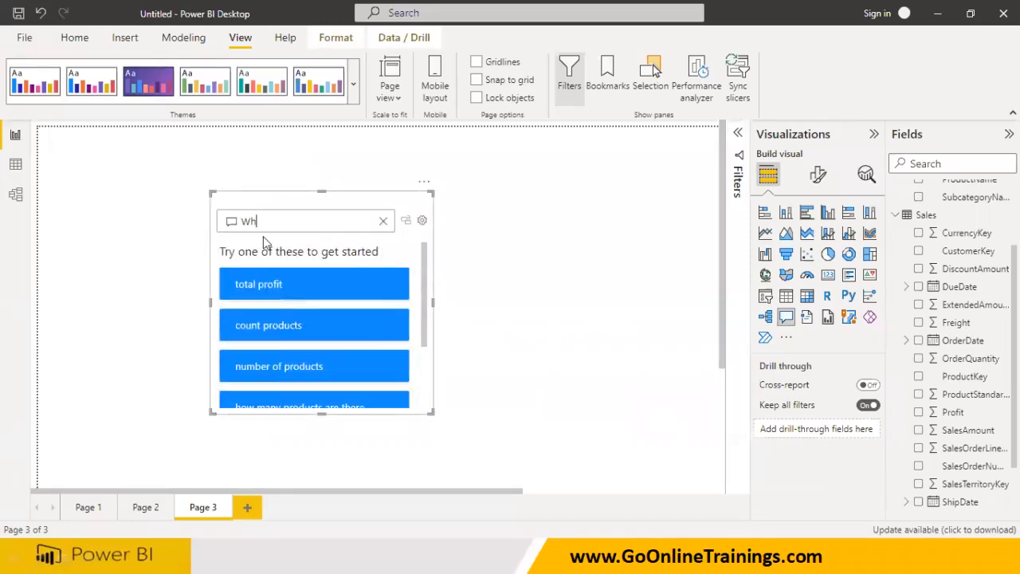
pyautogui.write('at is Total Sales')
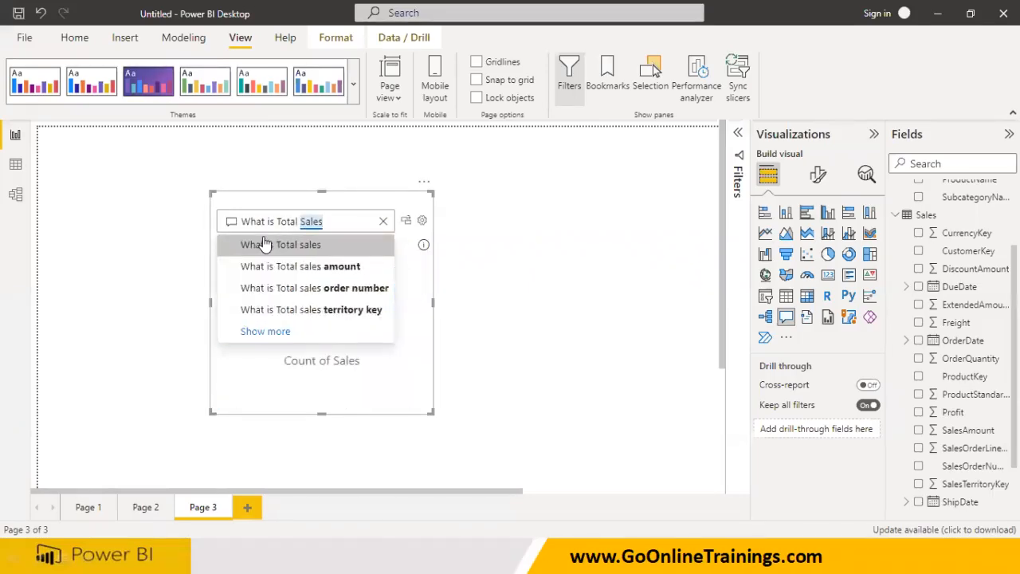
pyautogui.click(284, 266)
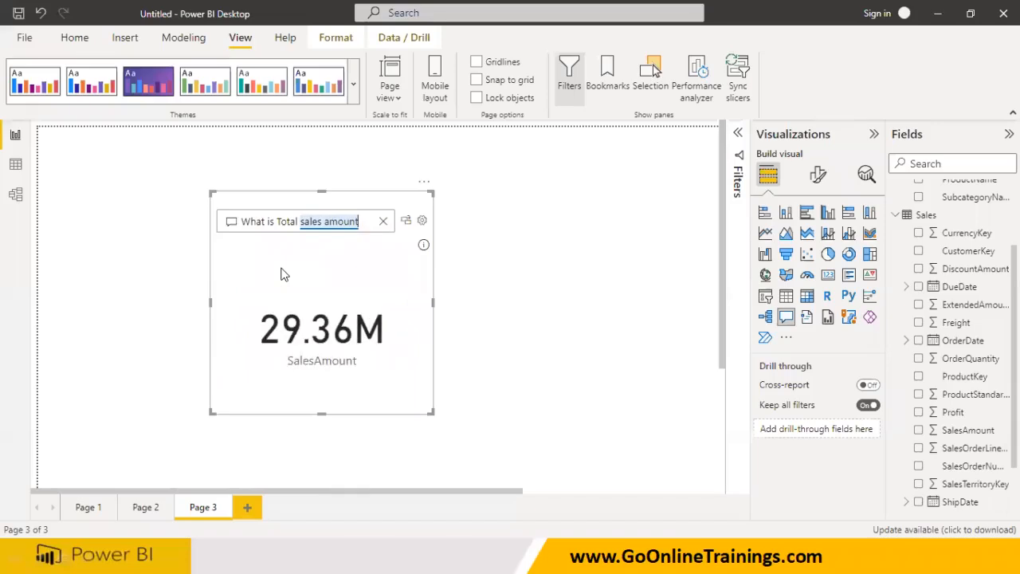
# Convert the Q&A result into a standard card visual, shrunk and placed near the page's upper-left corner.
pyautogui.click(406, 223)
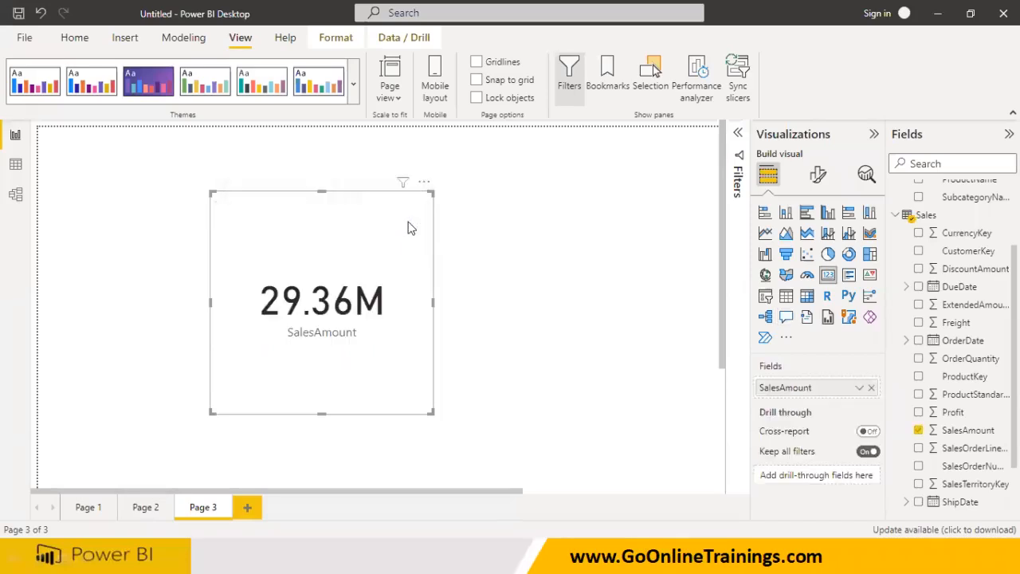
pyautogui.moveTo(431, 412); pyautogui.dragTo(395, 309)
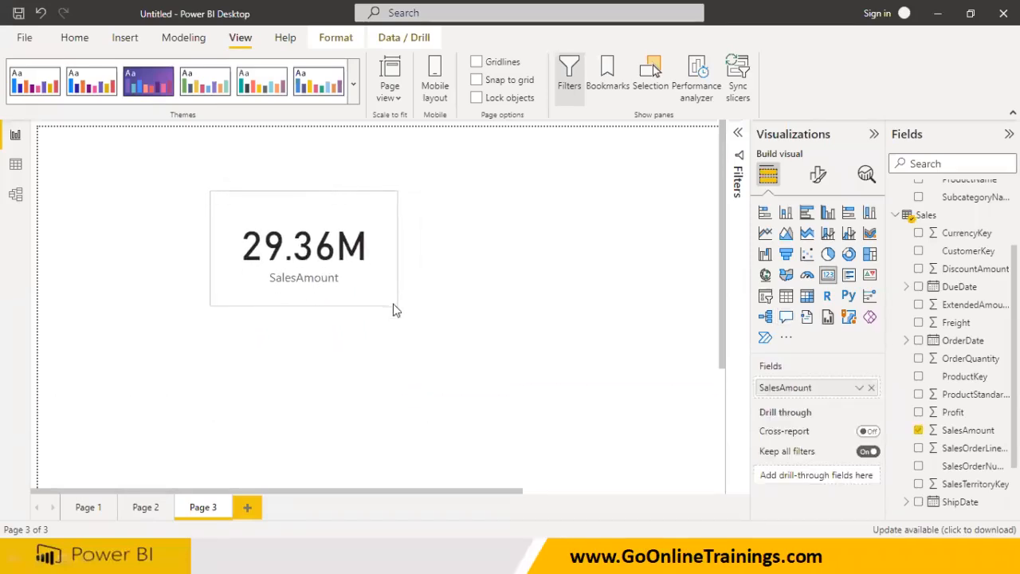
pyautogui.moveTo(348, 217); pyautogui.dragTo(282, 209)
# Turn on the visual border and shadow effects for the SalesAmount card.
pyautogui.click(74, 37)
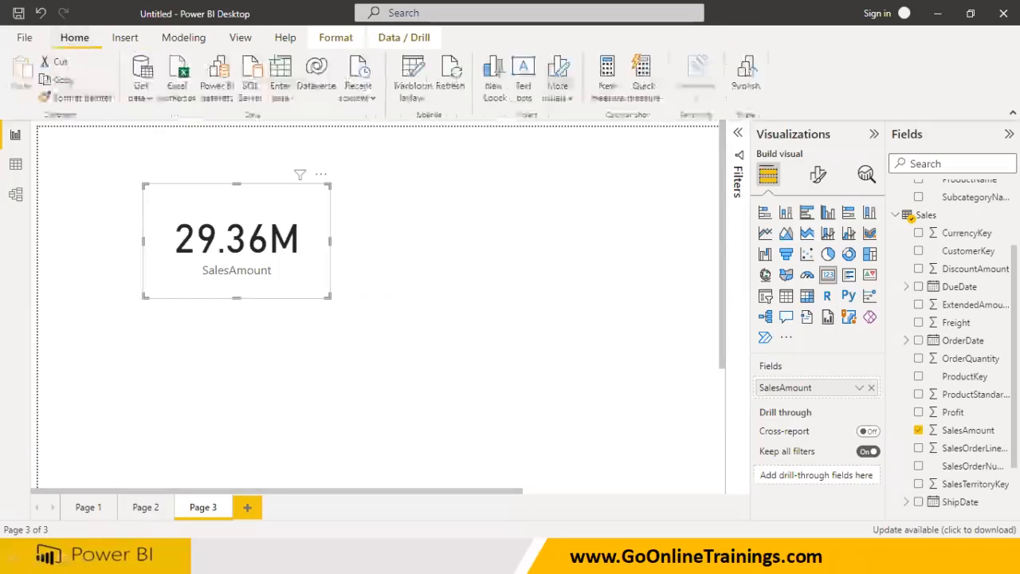
pyautogui.click(818, 174)
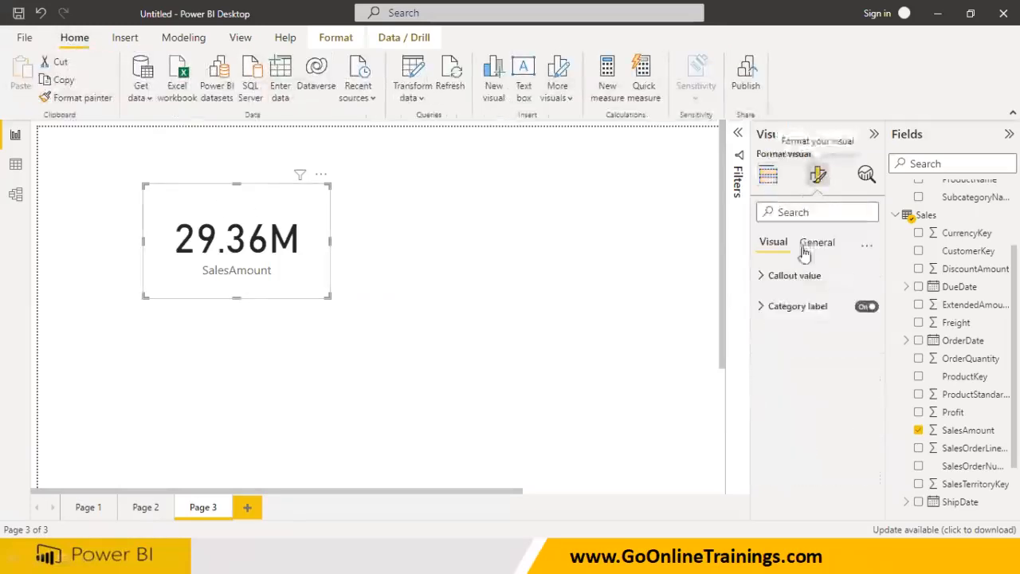
pyautogui.click(810, 247)
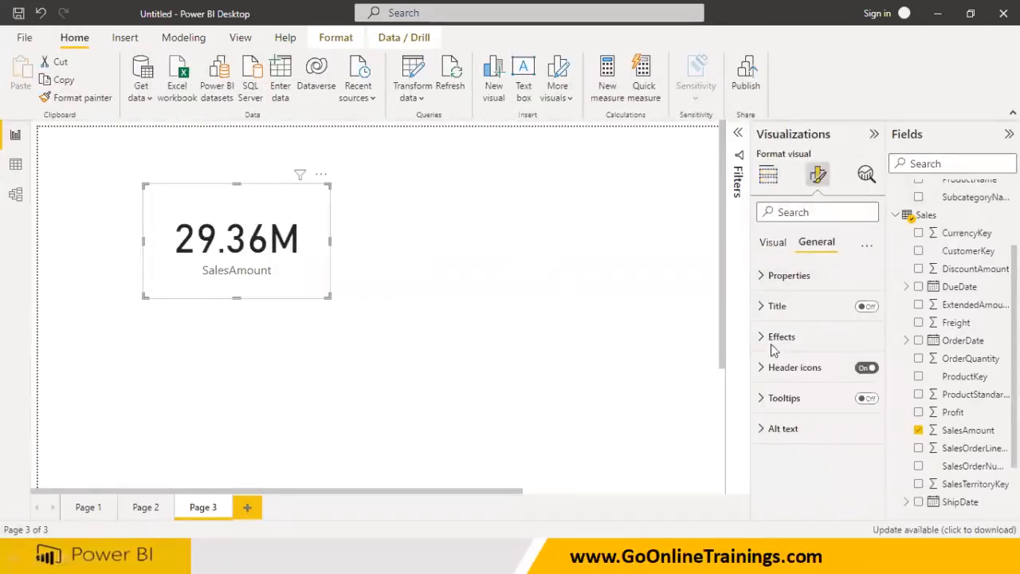
pyautogui.click(764, 337)
pyautogui.scroll(-2, 807, 423)
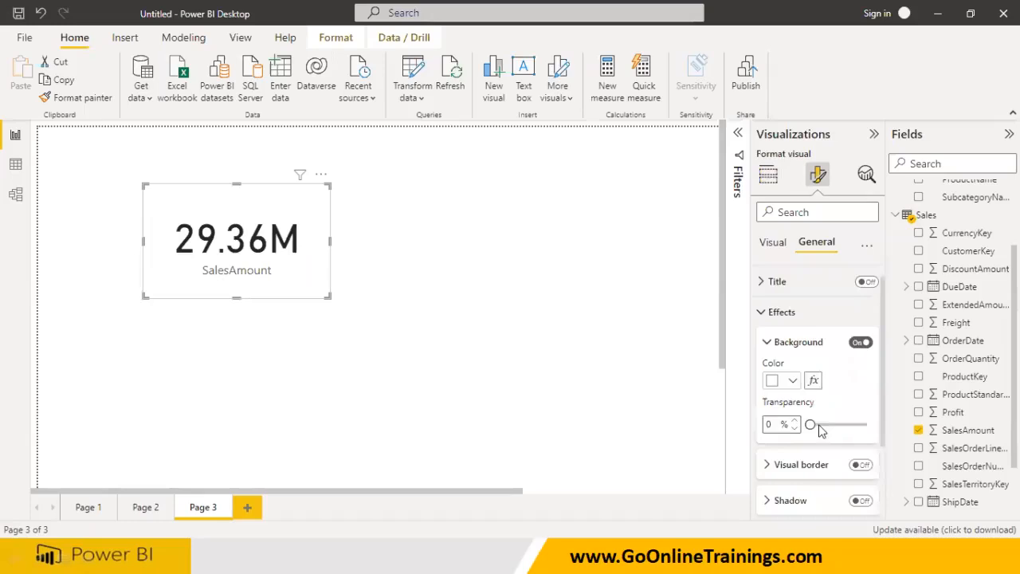
pyautogui.click(860, 451)
pyautogui.click(861, 486)
pyautogui.click(448, 289)
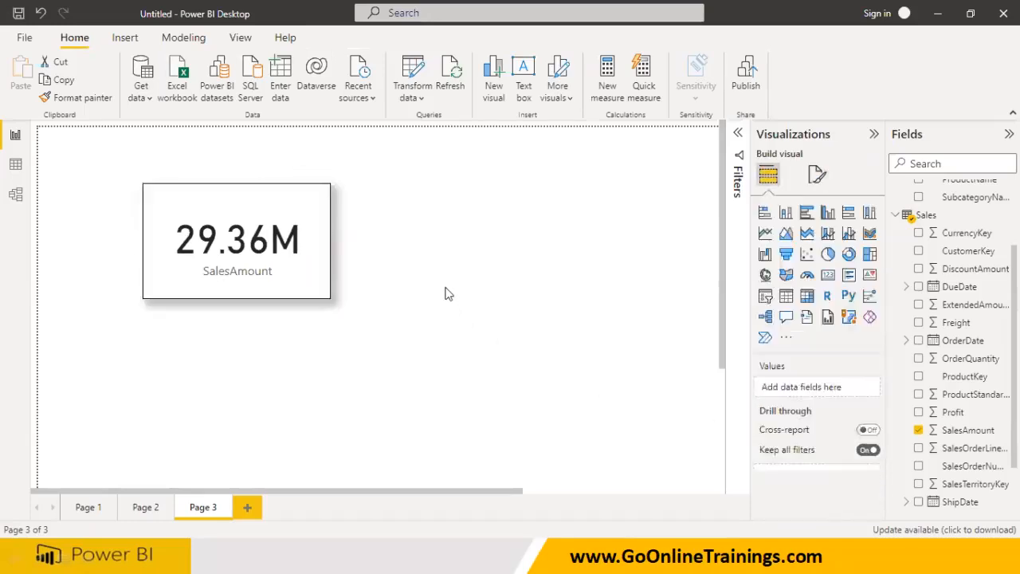
# Build a second card showing SalesAmount below the first one and delete it.
pyautogui.click(828, 275)
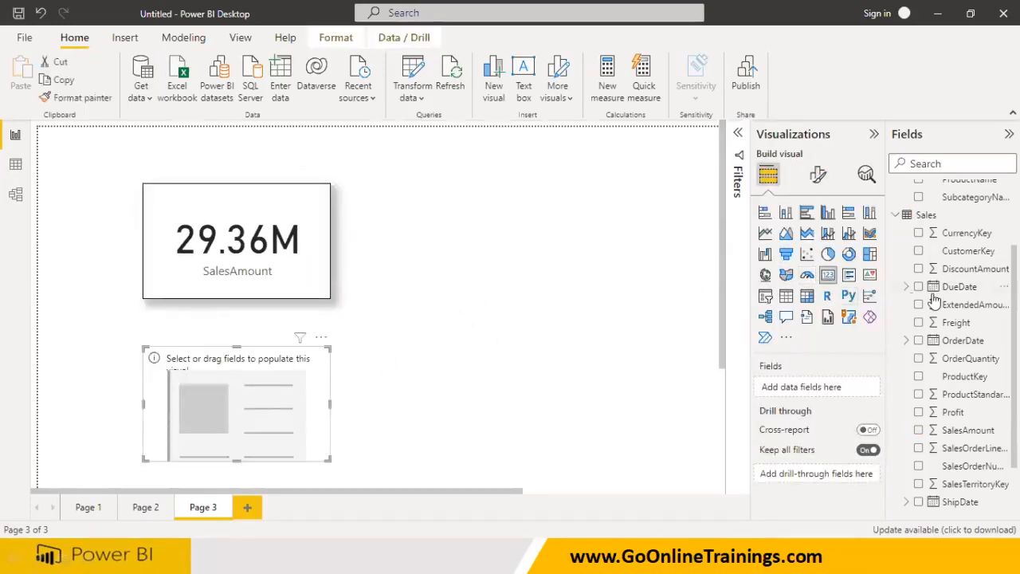
pyautogui.scroll(-2, 935, 311)
pyautogui.moveTo(966, 363); pyautogui.dragTo(258, 402)
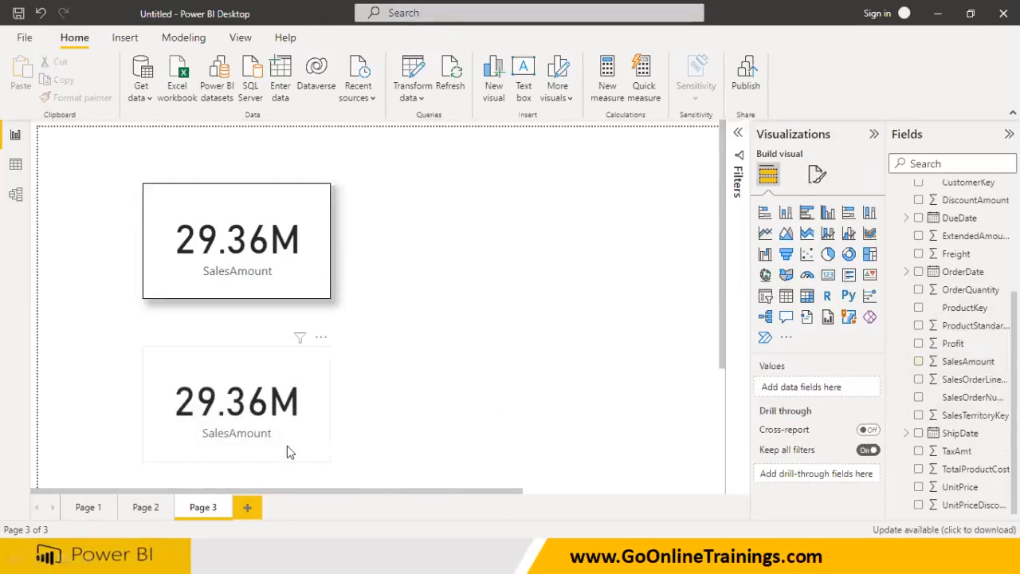
pyautogui.press('Delete')
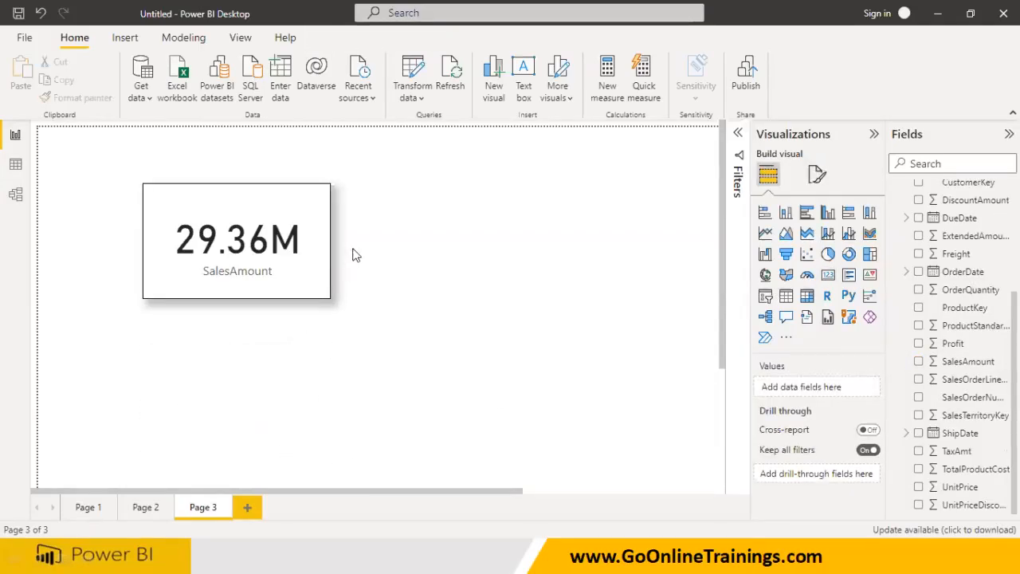
# Place a Q&A visual beside the SalesAmount card and ask it "Region wise sales amount".
pyautogui.doubleClick(410, 229)
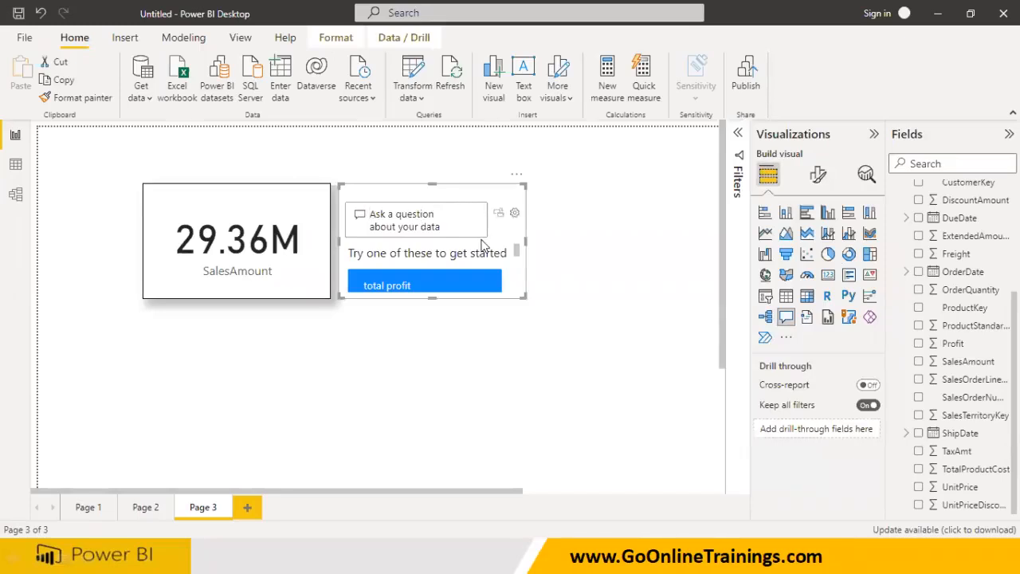
pyautogui.write('Regois')
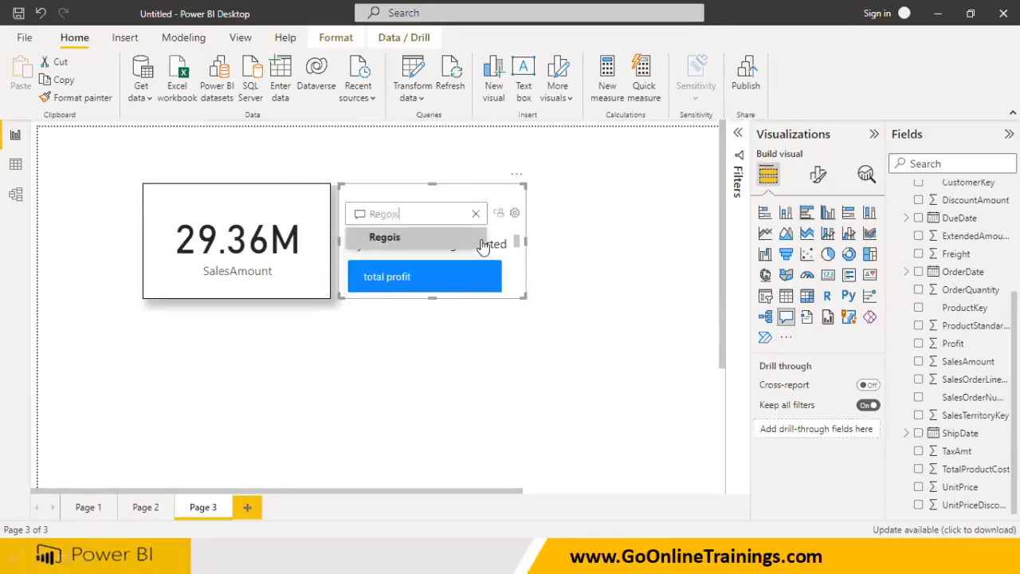
pyautogui.press('BackSpace')
pyautogui.press('BackSpace')
pyautogui.press('BackSpace')
pyautogui.write('ion wis')
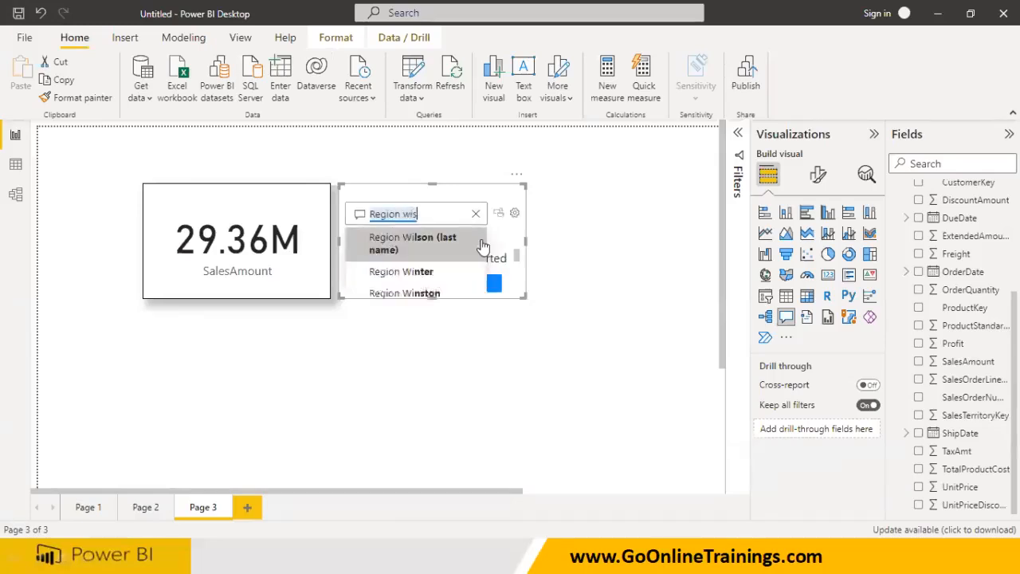
pyautogui.write('e Sales')
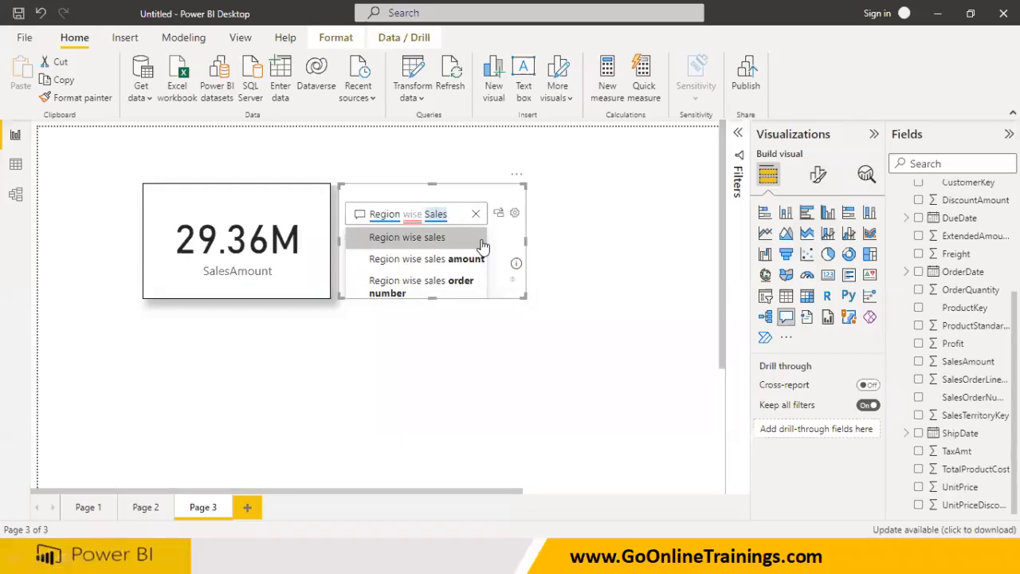
pyautogui.click(474, 260)
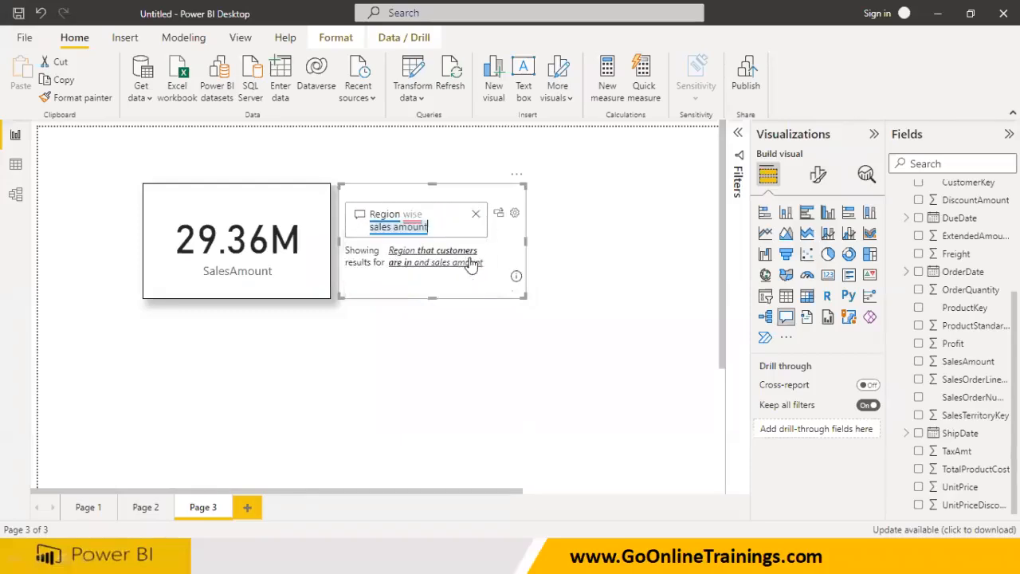
# Extend the question with "in pie chart" using the suggested phrasing "Region that customers are in and sales amount as pie chart", and remove the Q&A visual.
pyautogui.write('in pie')
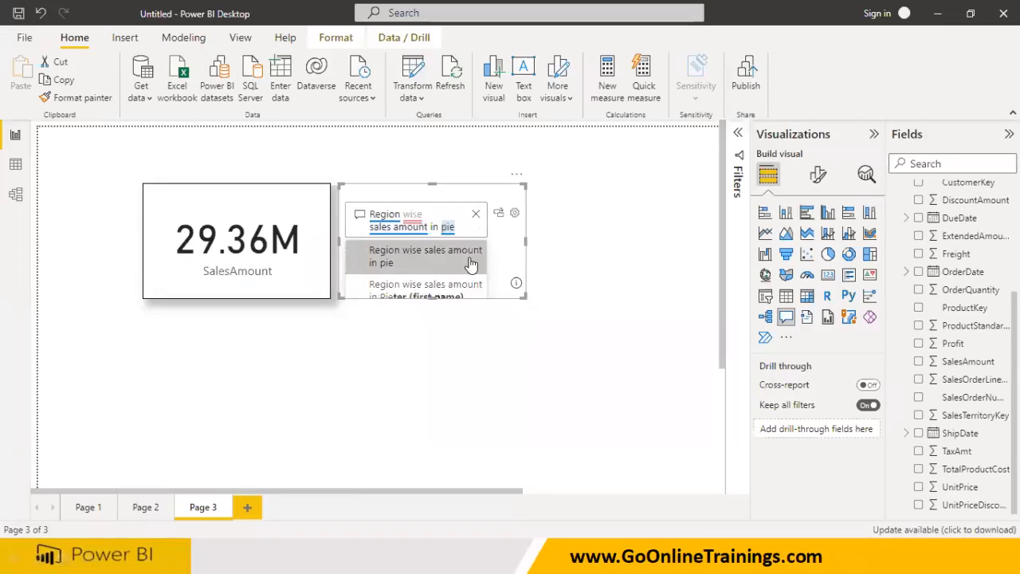
pyautogui.click(471, 260)
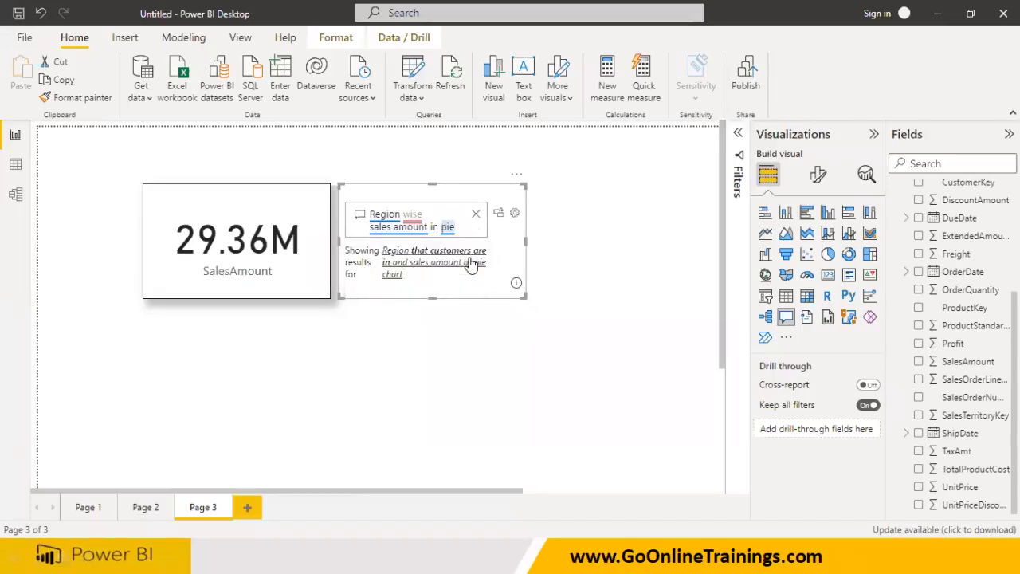
pyautogui.click(464, 228)
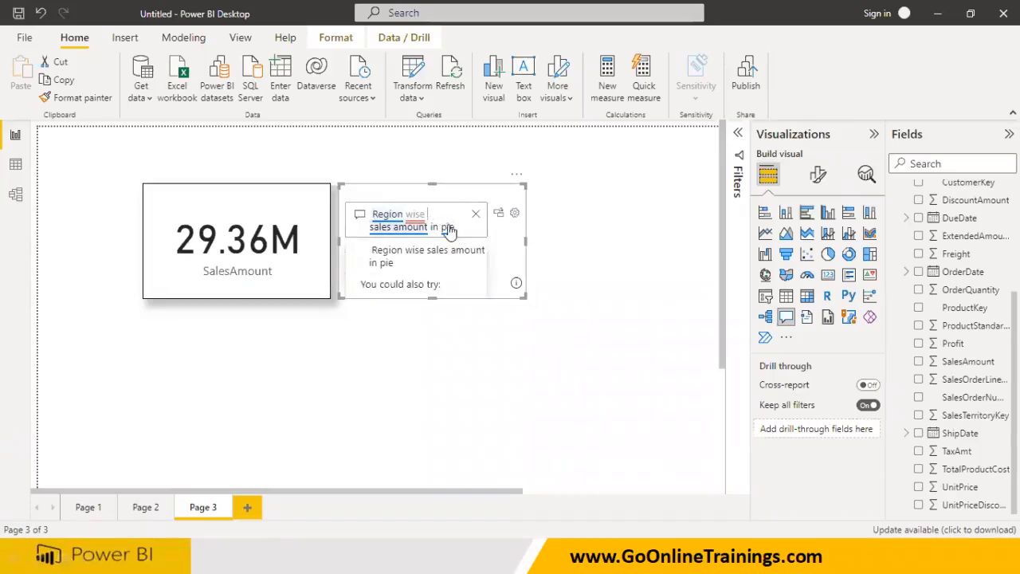
pyautogui.click(459, 229)
pyautogui.write('chart')
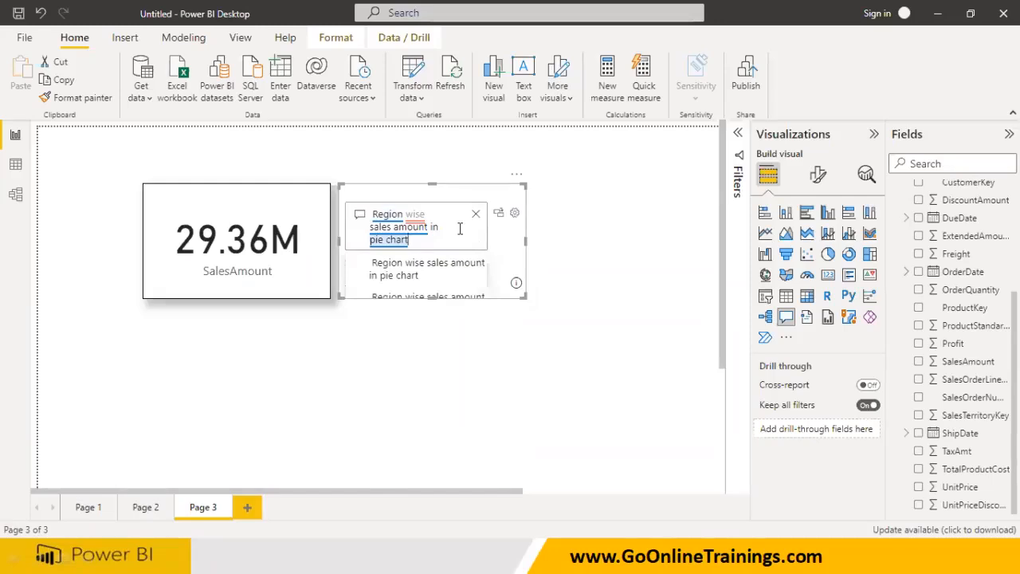
pyautogui.press('Return')
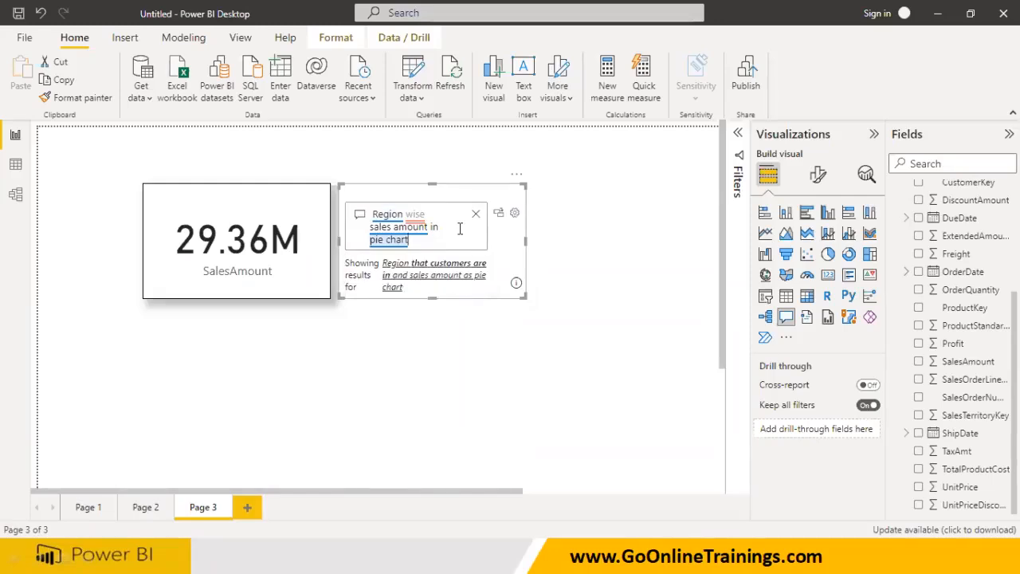
pyautogui.click(425, 274)
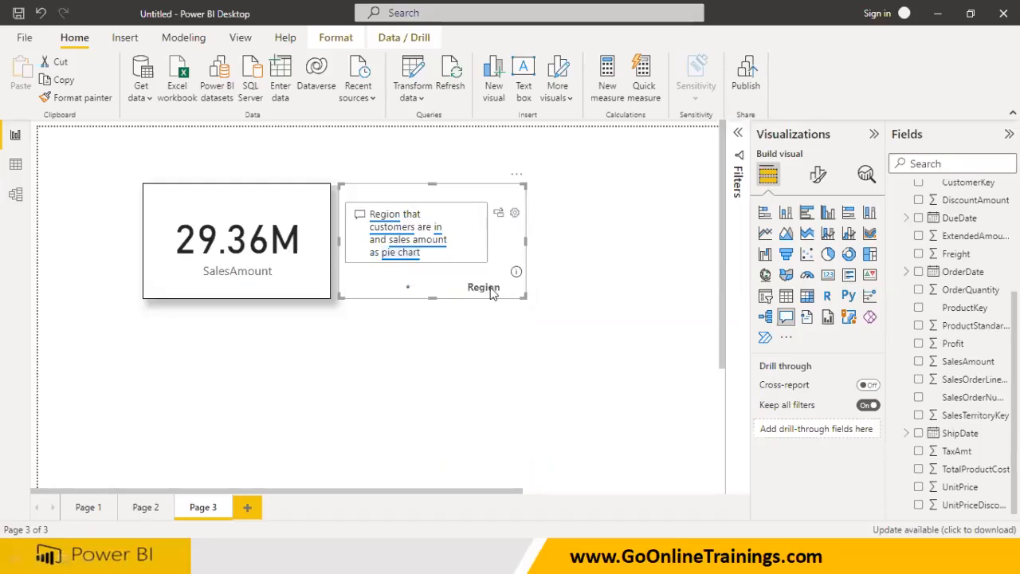
pyautogui.click(516, 174)
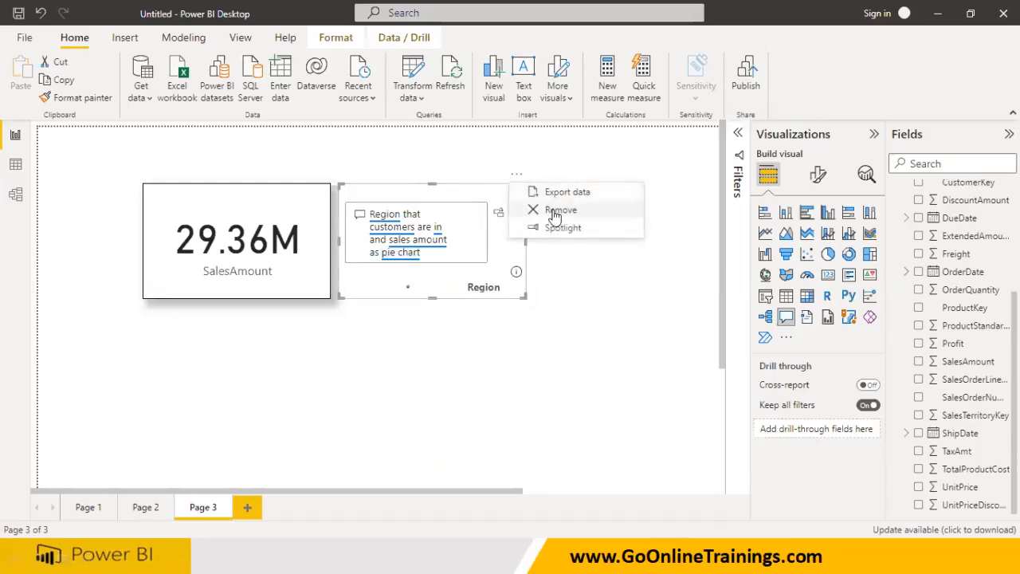
pyautogui.click(530, 212)
# Move the SalesAmount card closer to the page's upper-left corner and shrink it slightly.
pyautogui.moveTo(220, 187); pyautogui.dragTo(116, 139)
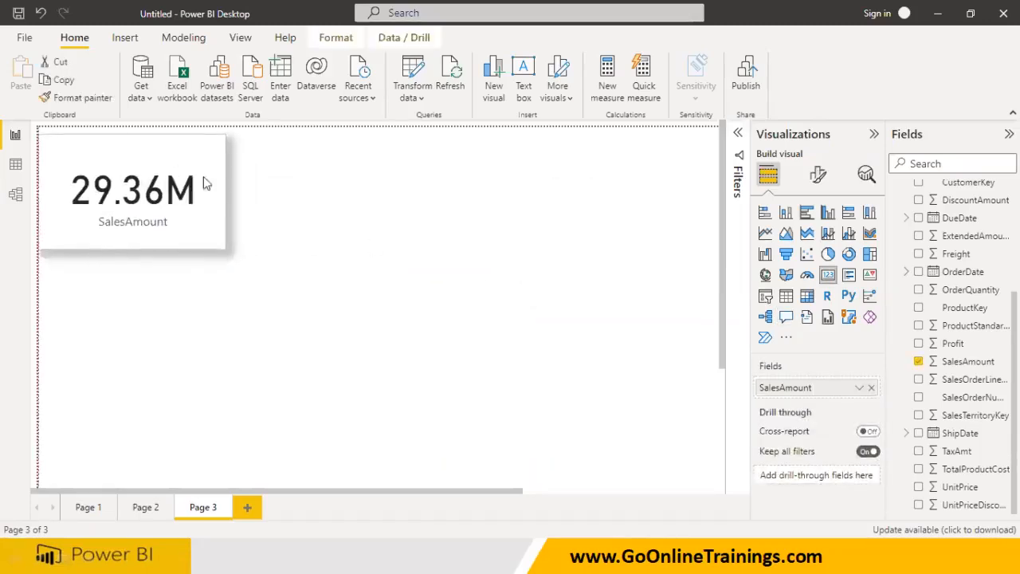
pyautogui.moveTo(224, 249); pyautogui.dragTo(251, 215)
pyautogui.click(236, 290)
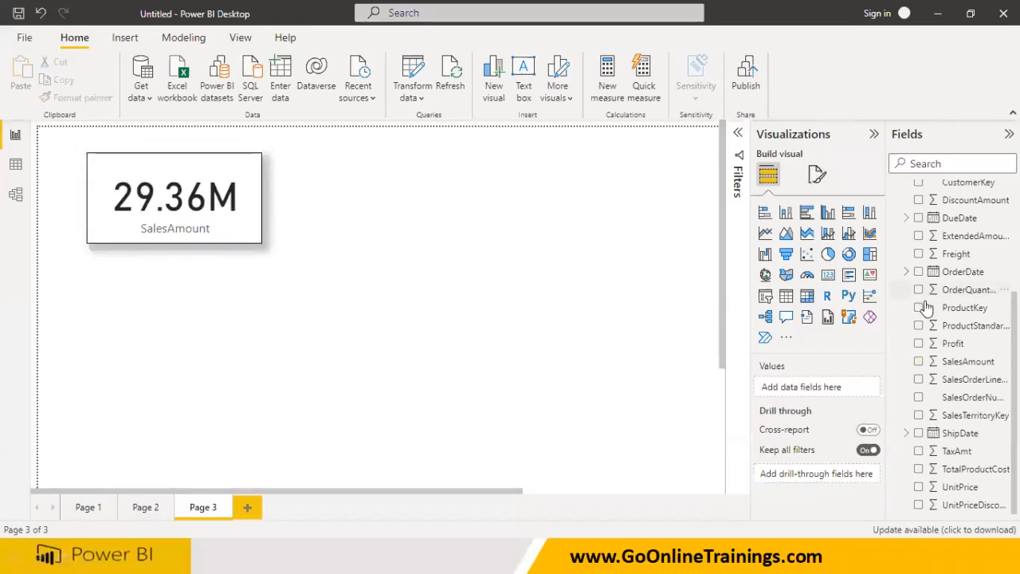
# Add a Q&A visual below the SalesAmount card and ask it "Region wise Sales Am".
pyautogui.click(785, 316)
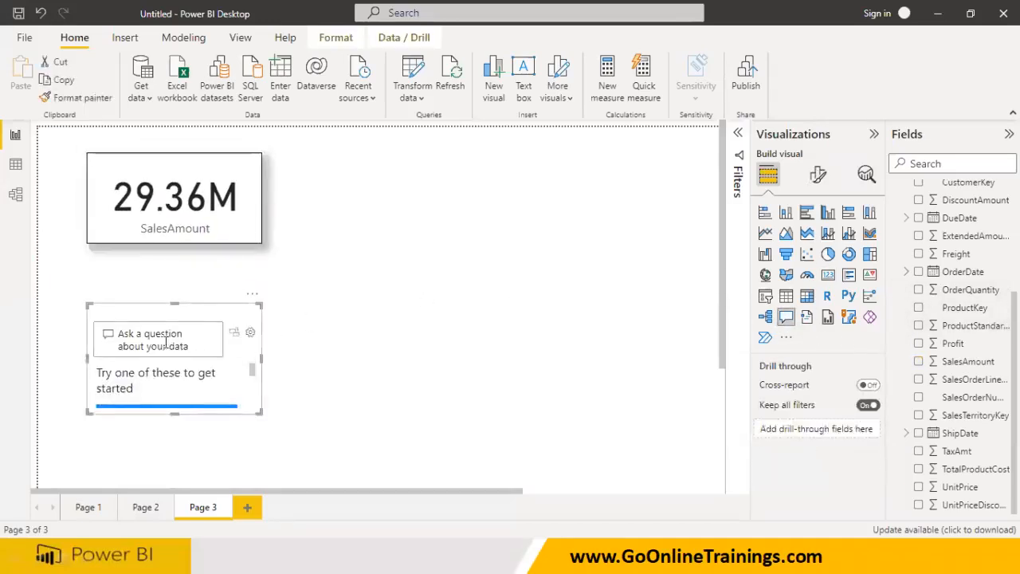
pyautogui.click(197, 350)
pyautogui.write('R')
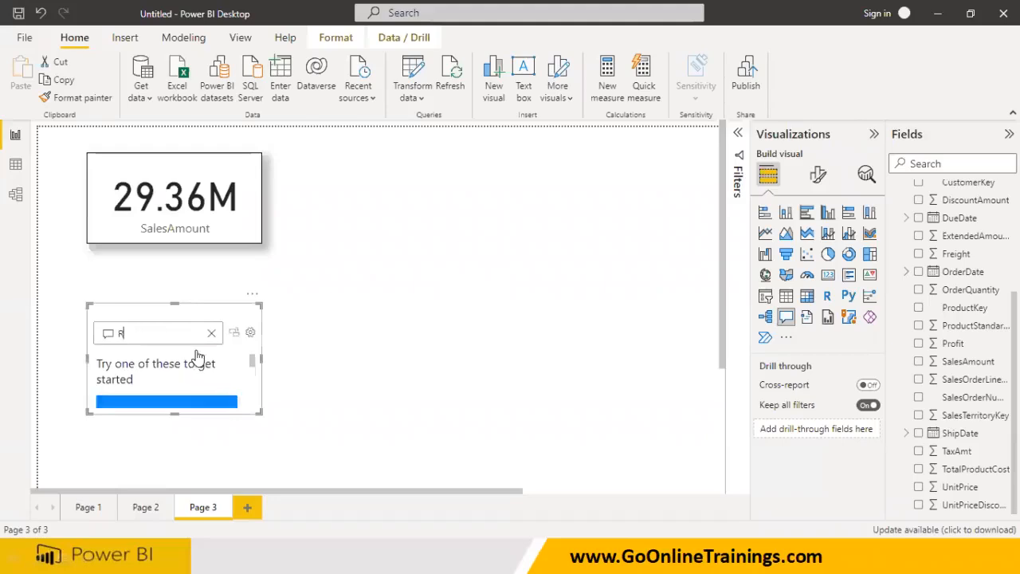
pyautogui.write('egion w')
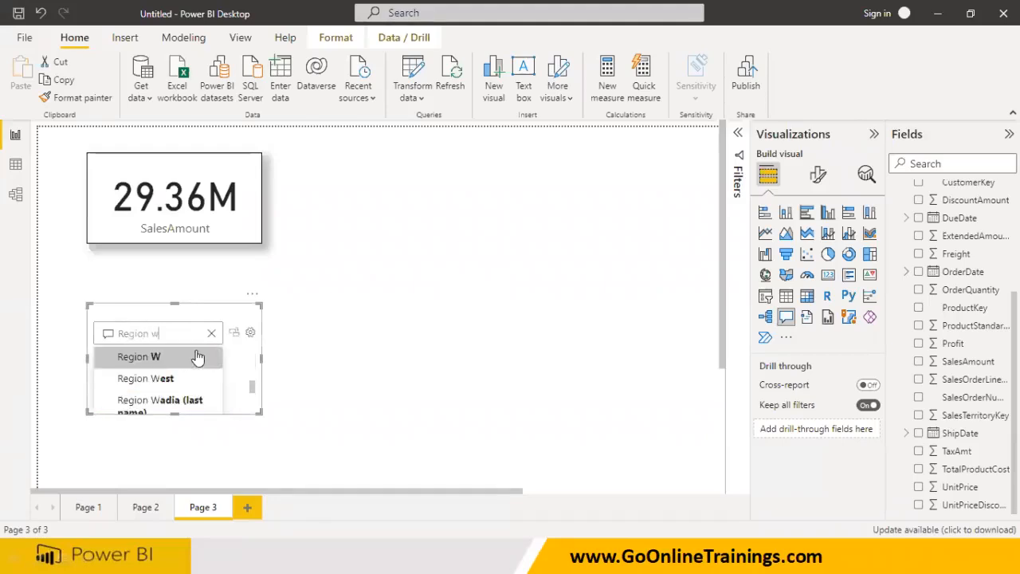
pyautogui.write('ise Sales Am')
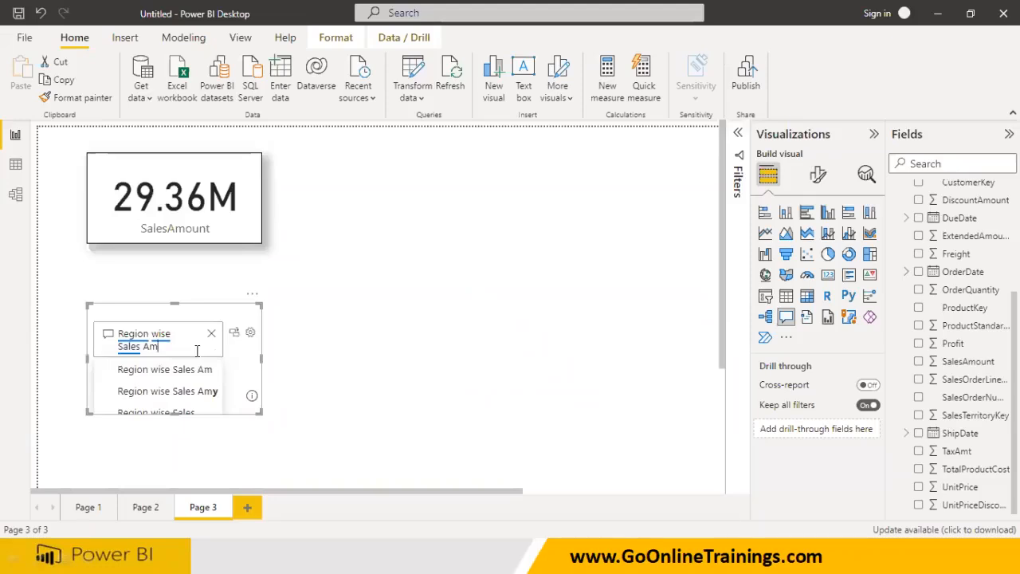
pyautogui.click(199, 370)
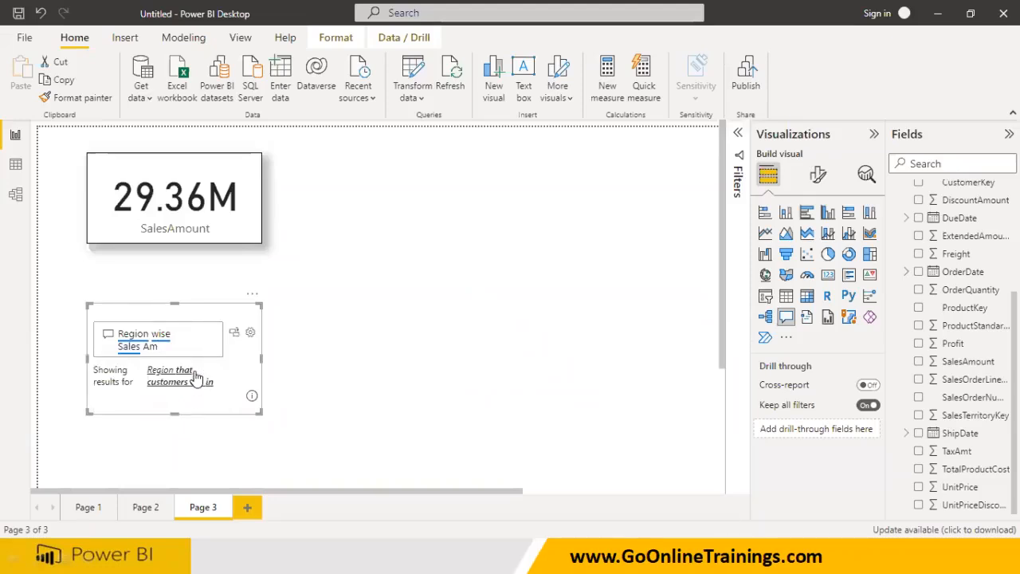
# Convert the Q&A result into a standard visual and remove the resulting Region table.
pyautogui.click(235, 334)
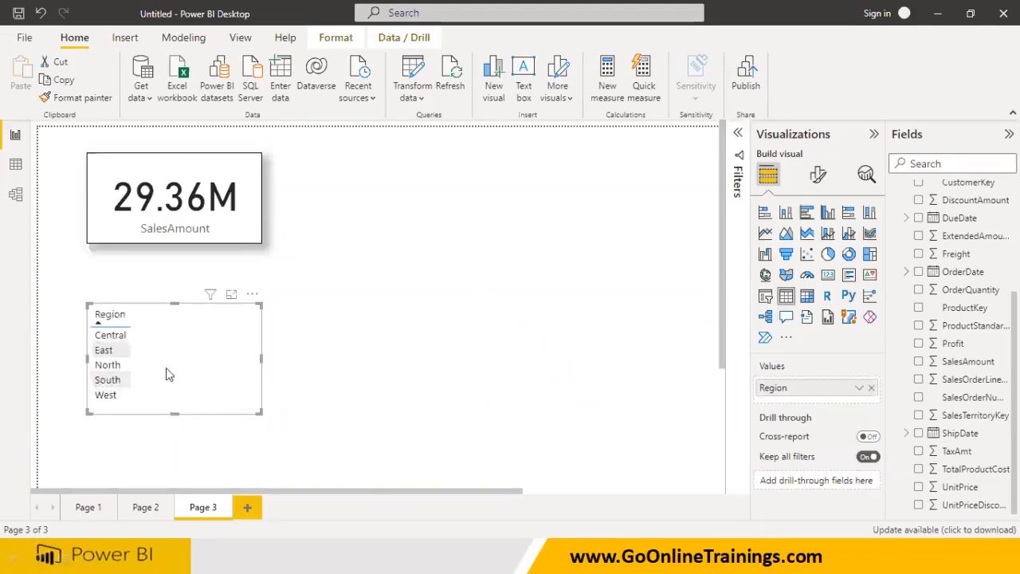
pyautogui.click(253, 295)
pyautogui.click(291, 352)
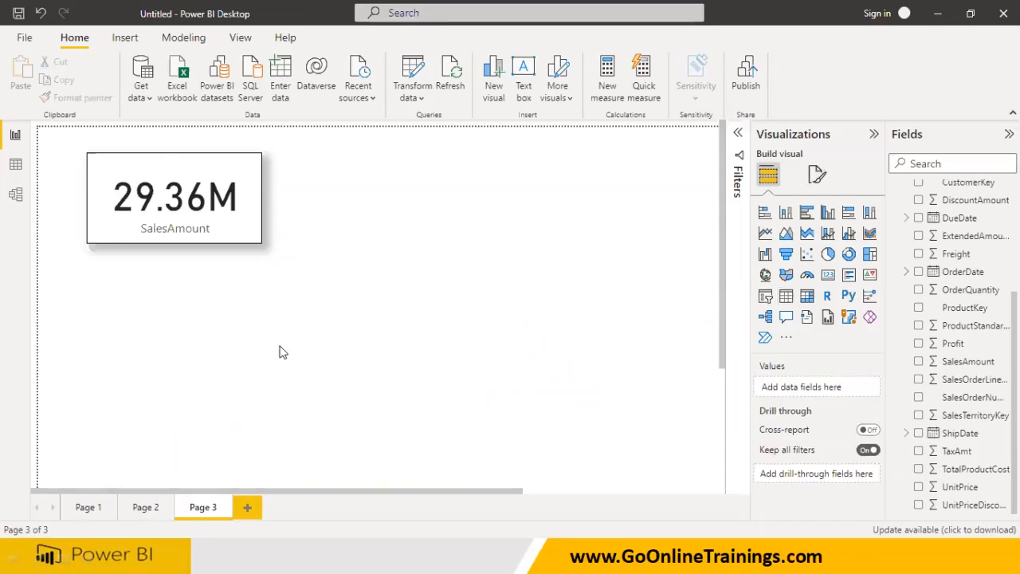
# Add an enlarged Q&A visual beside the SalesAmount card and ask it "Region wise sales amount".
pyautogui.doubleClick(382, 198)
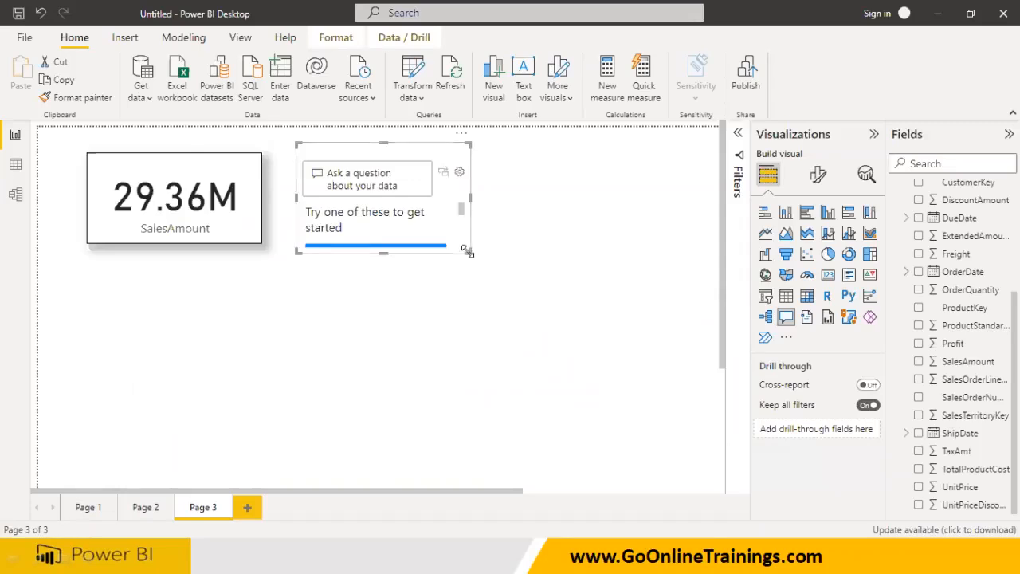
pyautogui.moveTo(468, 251); pyautogui.dragTo(701, 382)
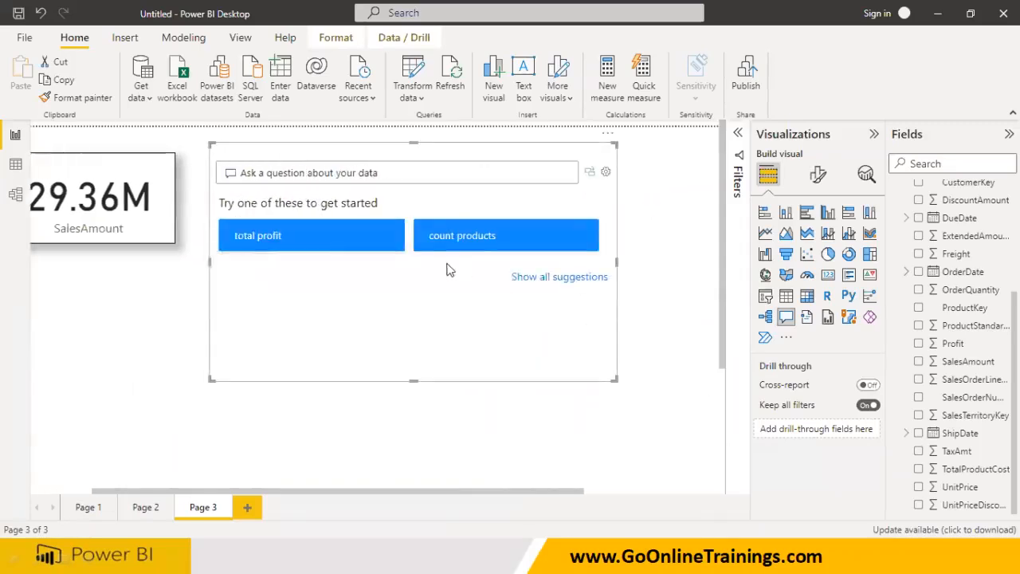
pyautogui.click(269, 178)
pyautogui.write('REgion')
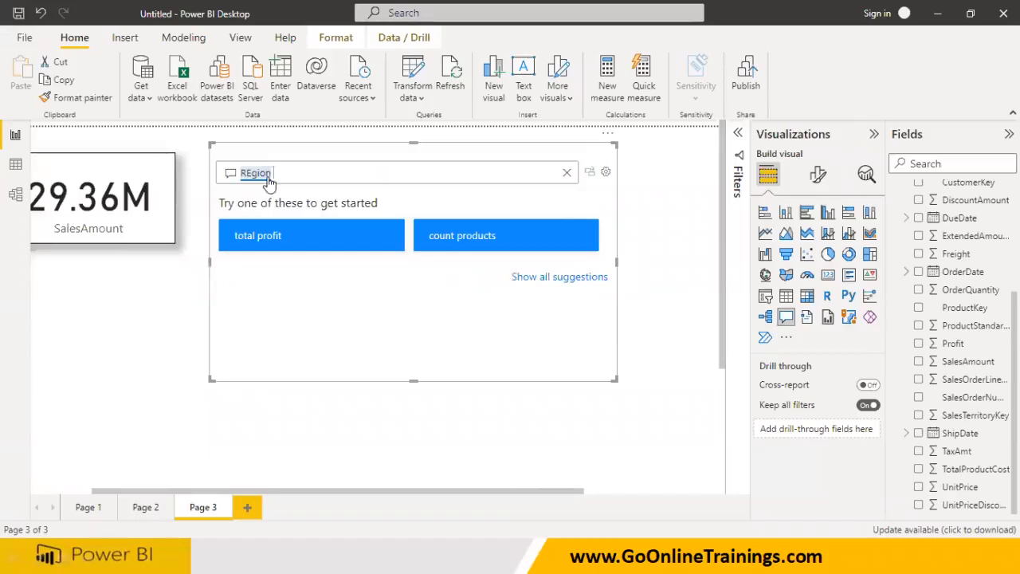
pyautogui.press('BackSpace')
pyautogui.press('BackSpace')
pyautogui.press('BackSpace')
pyautogui.press('BackSpace')
pyautogui.press('BackSpace')
pyautogui.write('e')
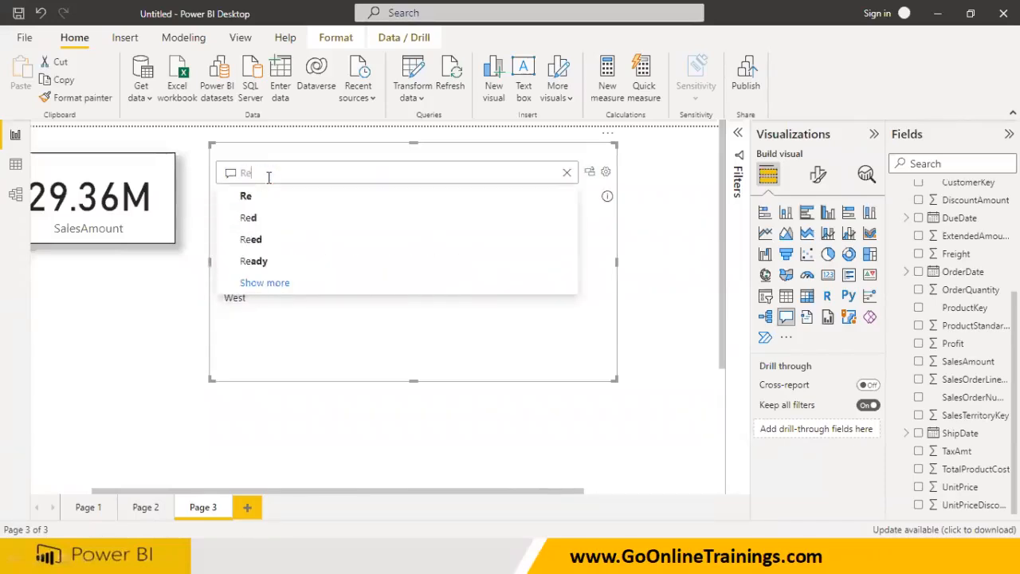
pyautogui.write('gion wise sales')
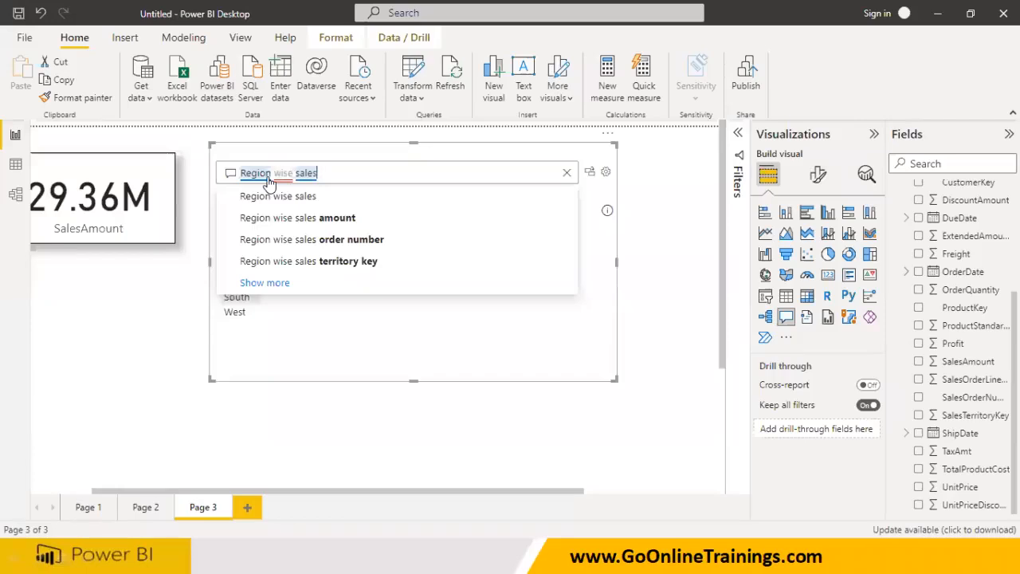
pyautogui.write(' amou')
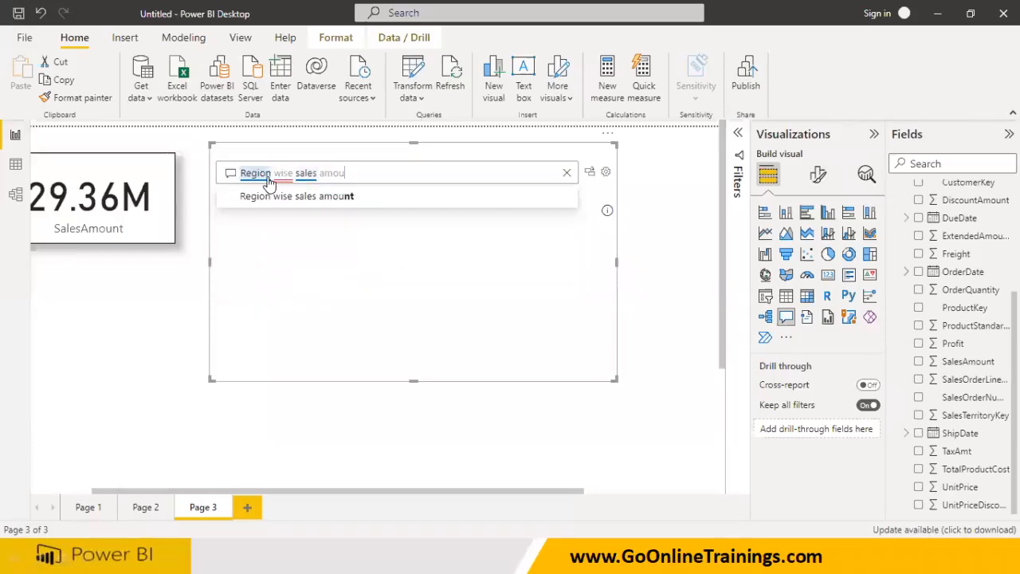
pyautogui.write('nt')
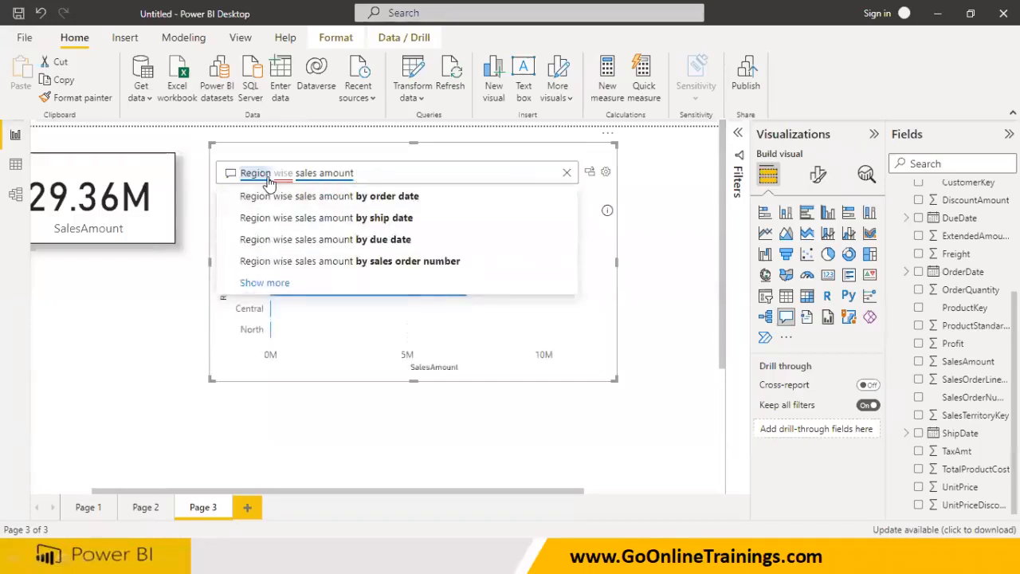
# Extend the Q&A question with "in pie c" and convert the resulting pie chart into a standard visual.
pyautogui.write(' in pi')
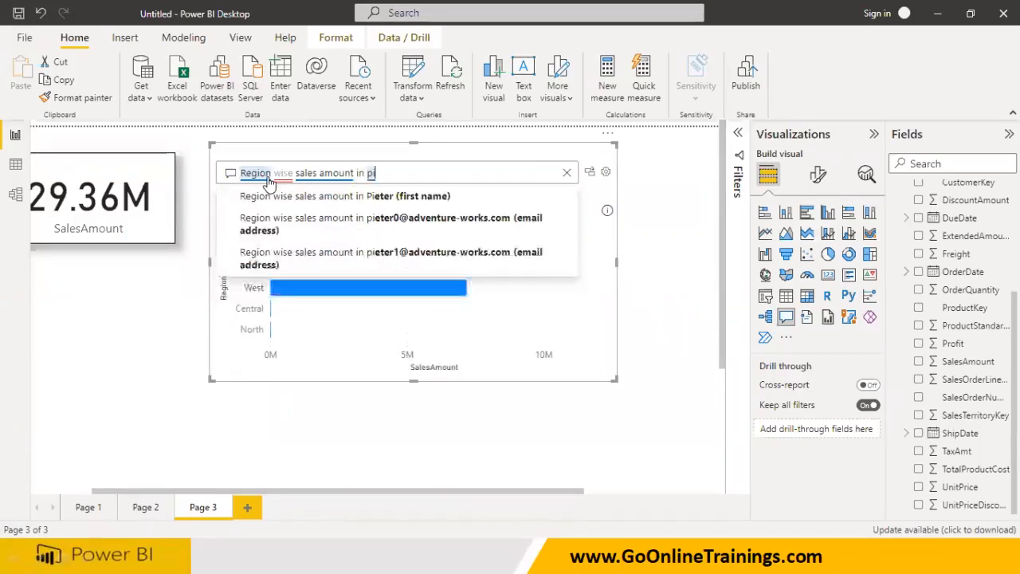
pyautogui.write('e c')
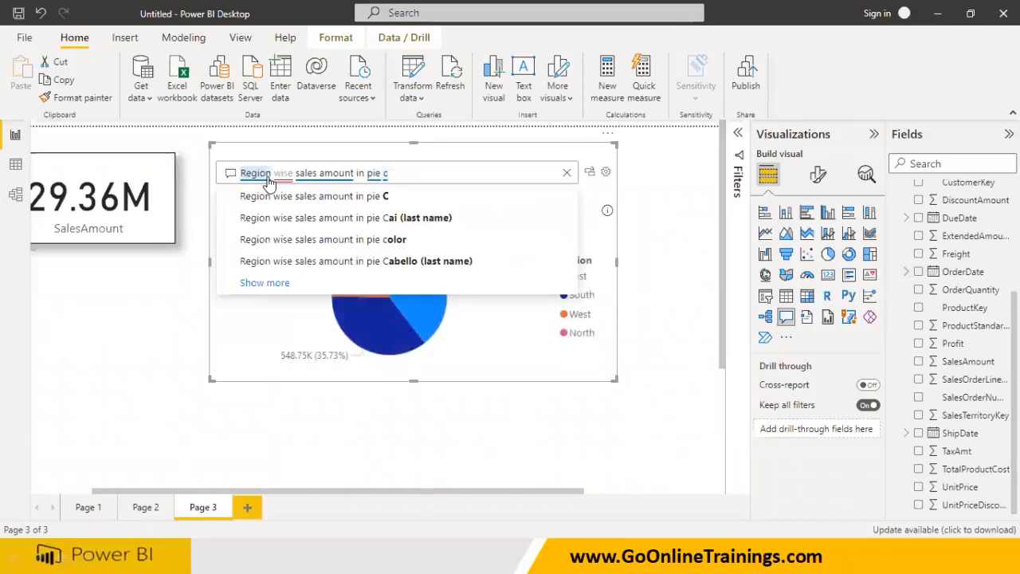
pyautogui.click(476, 357)
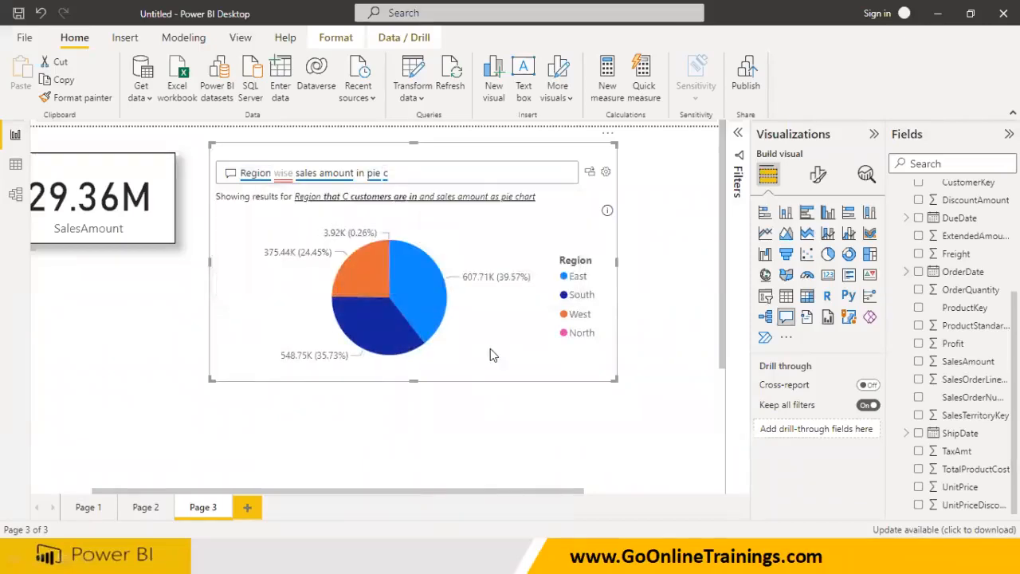
pyautogui.click(590, 172)
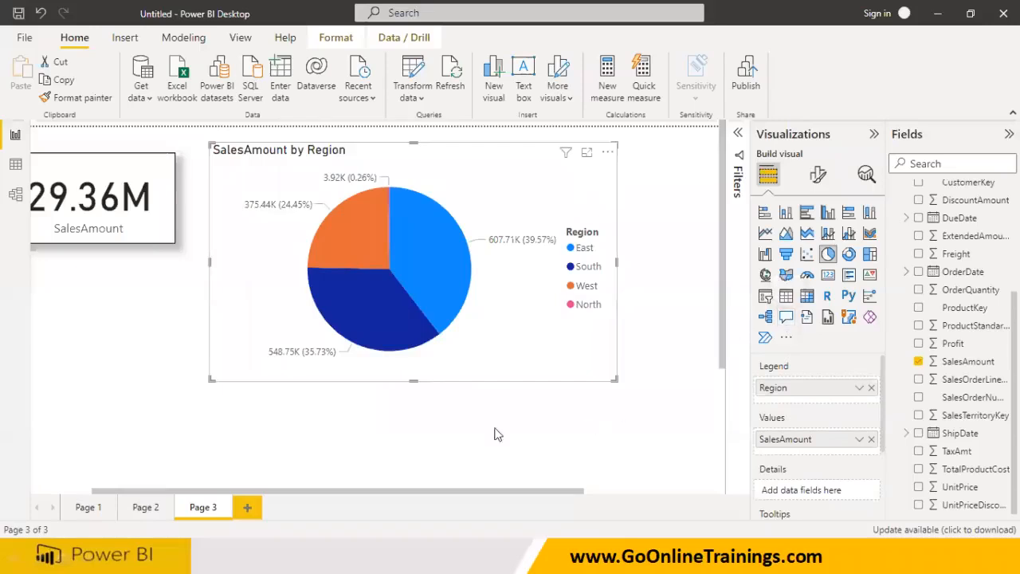
# Add another Q&A visual in the empty area below the pie chart, shift it right and enlarge it.
pyautogui.scroll(-3, 171, 428)
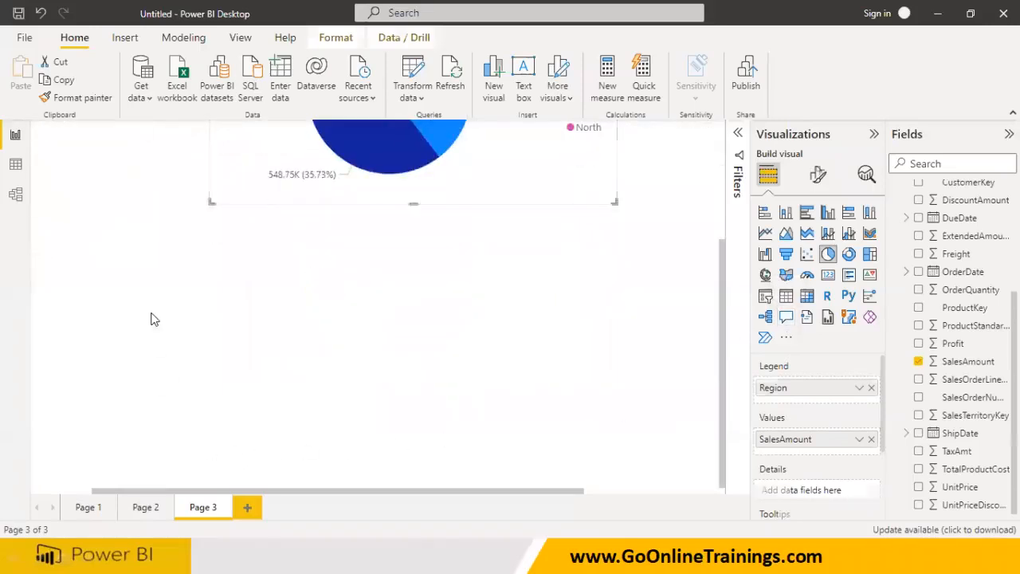
pyautogui.click(637, 267)
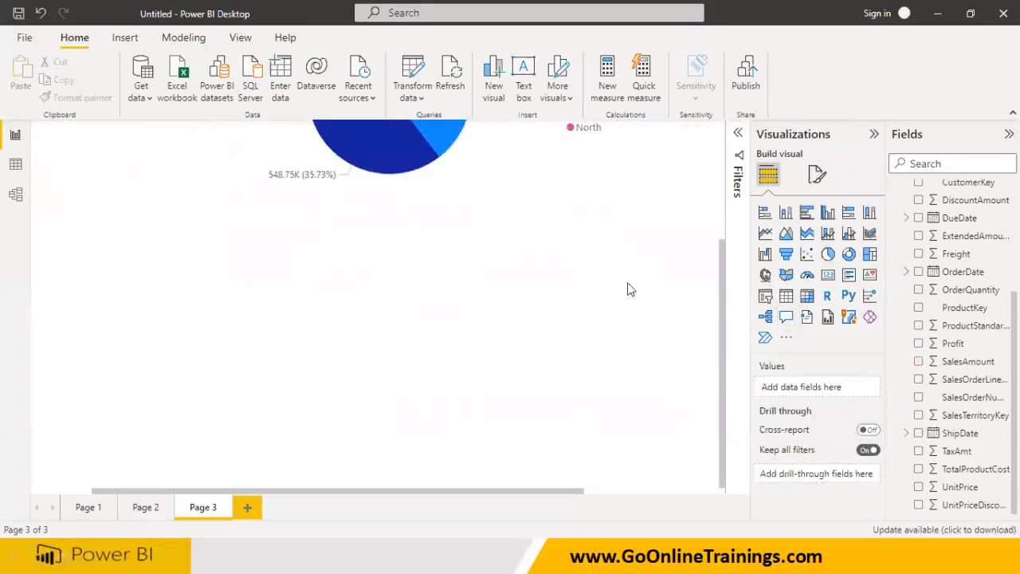
pyautogui.doubleClick(129, 278)
pyautogui.moveTo(109, 239); pyautogui.dragTo(259, 246)
pyautogui.moveTo(320, 351); pyautogui.dragTo(593, 428)
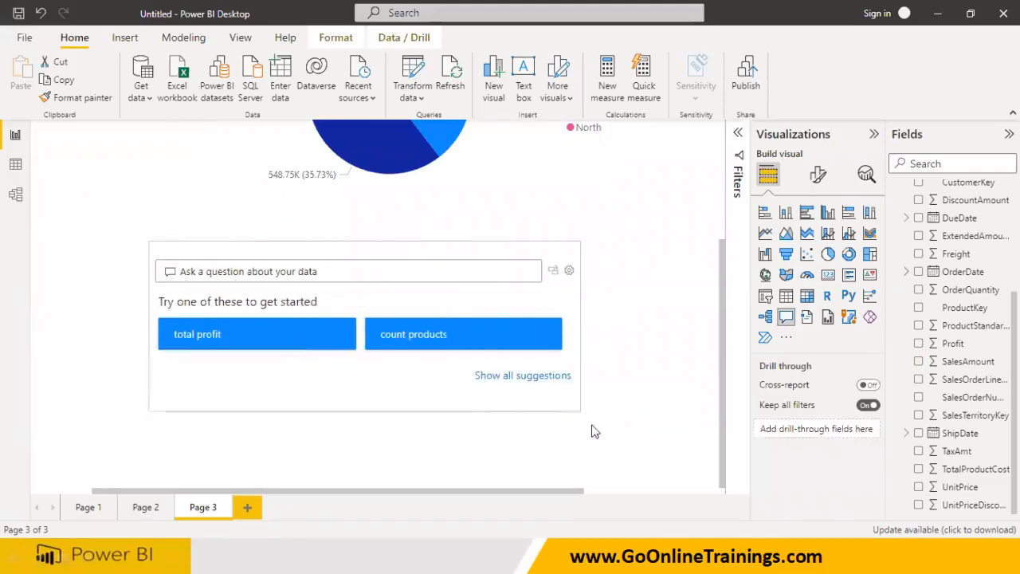
# Ask the new Q&A visual "Year wise Sales Amount" and convert its line chart into a standard visual.
pyautogui.click(303, 272)
pyautogui.write('Year iws')
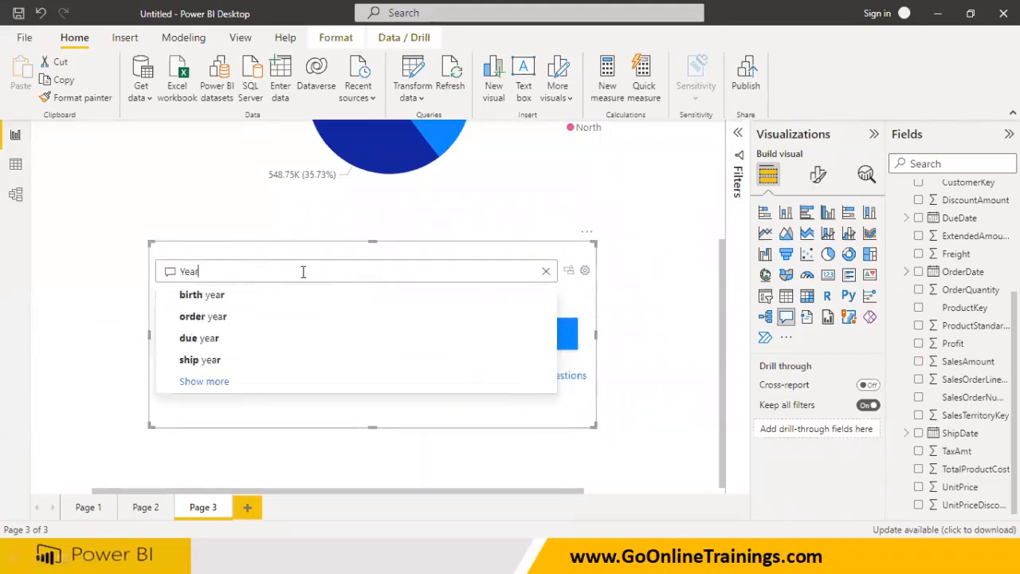
pyautogui.press('BackSpace')
pyautogui.press('BackSpace')
pyautogui.press('BackSpace')
pyautogui.write('wise Sales')
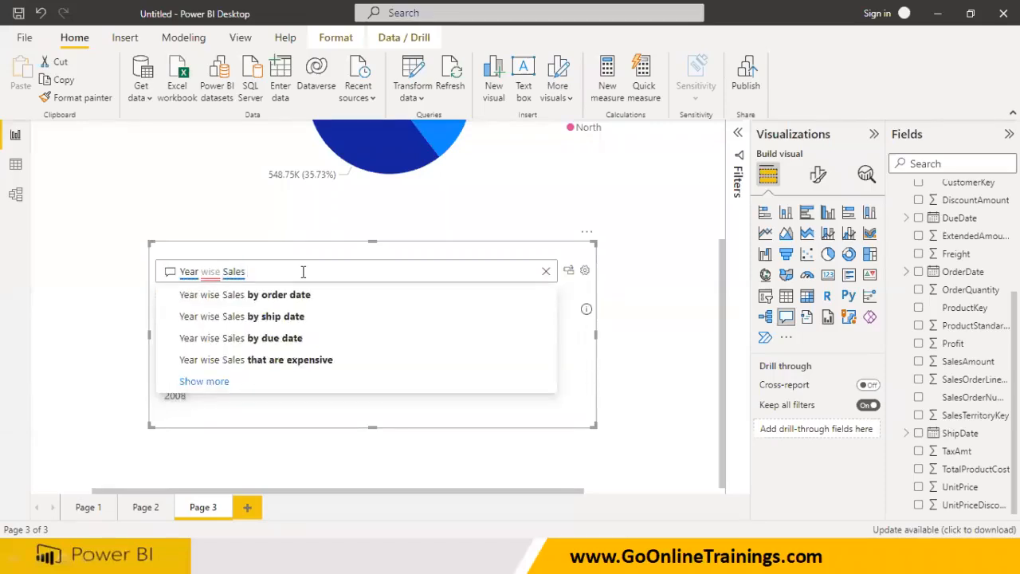
pyautogui.write(' Amount')
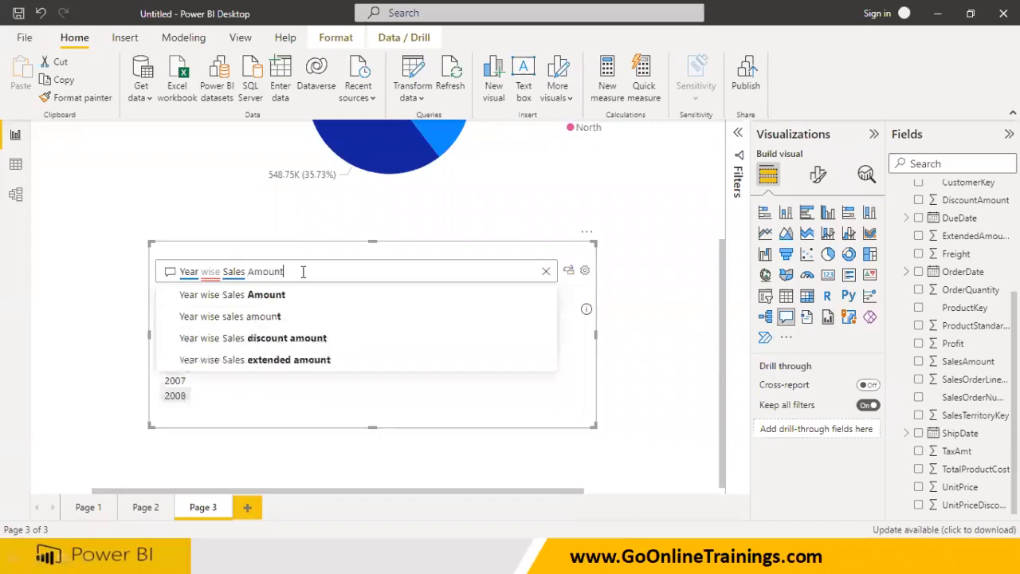
pyautogui.click(303, 294)
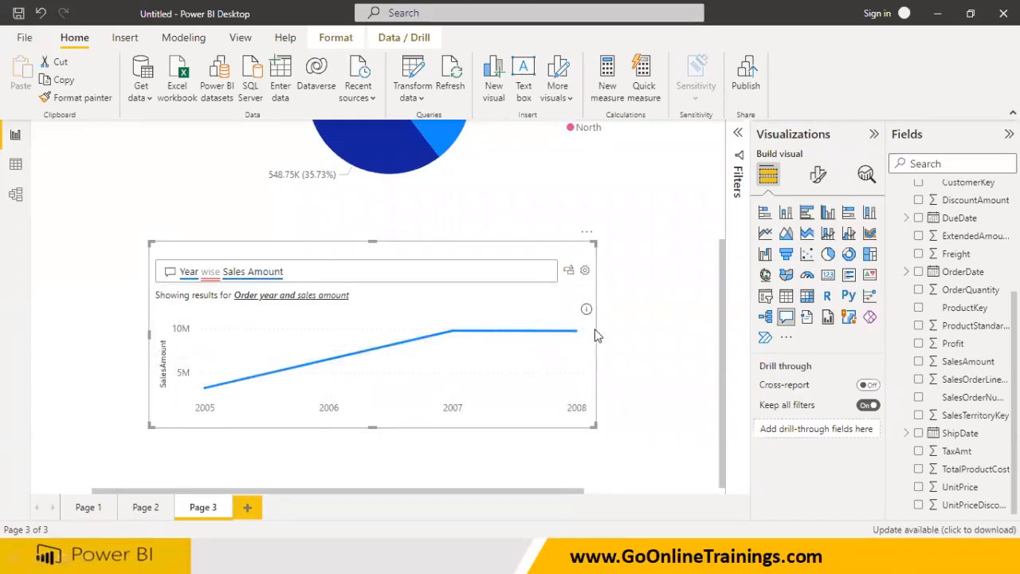
pyautogui.click(568, 271)
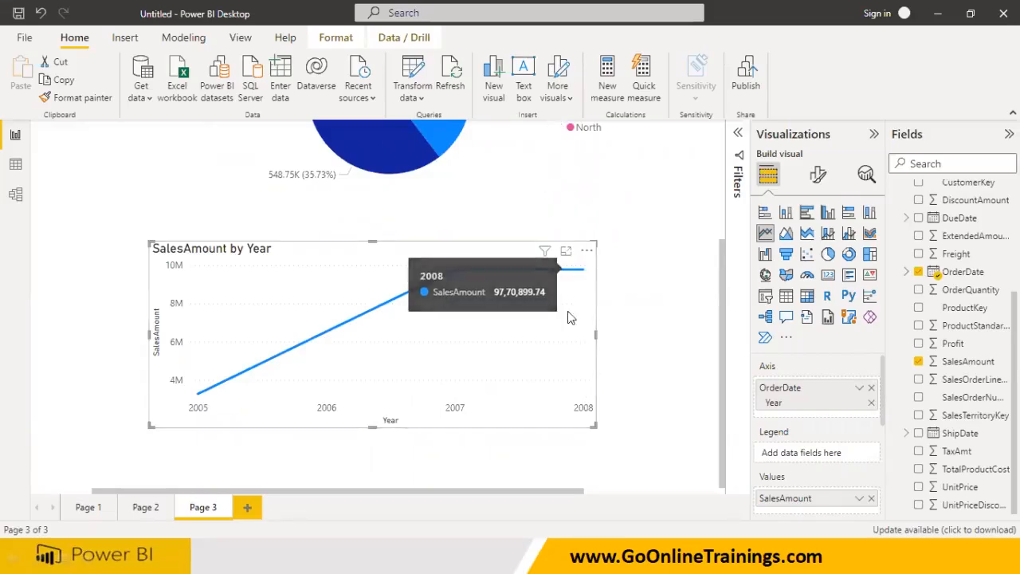
# Turn on data labels for the SalesAmount by Year line chart, narrow it to about half its width and move it slightly up and left.
pyautogui.click(819, 176)
pyautogui.scroll(-3, 824, 399)
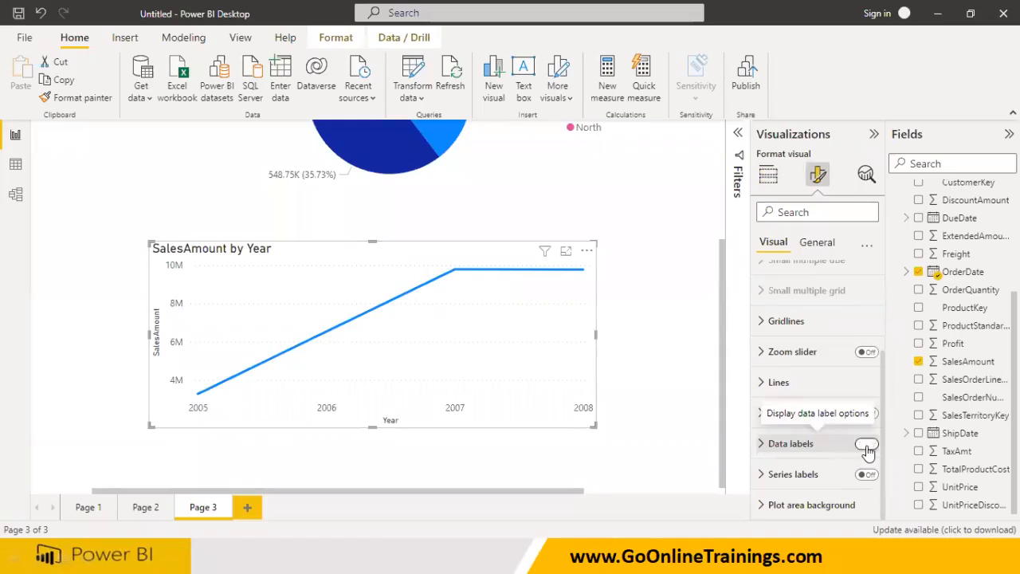
pyautogui.click(864, 448)
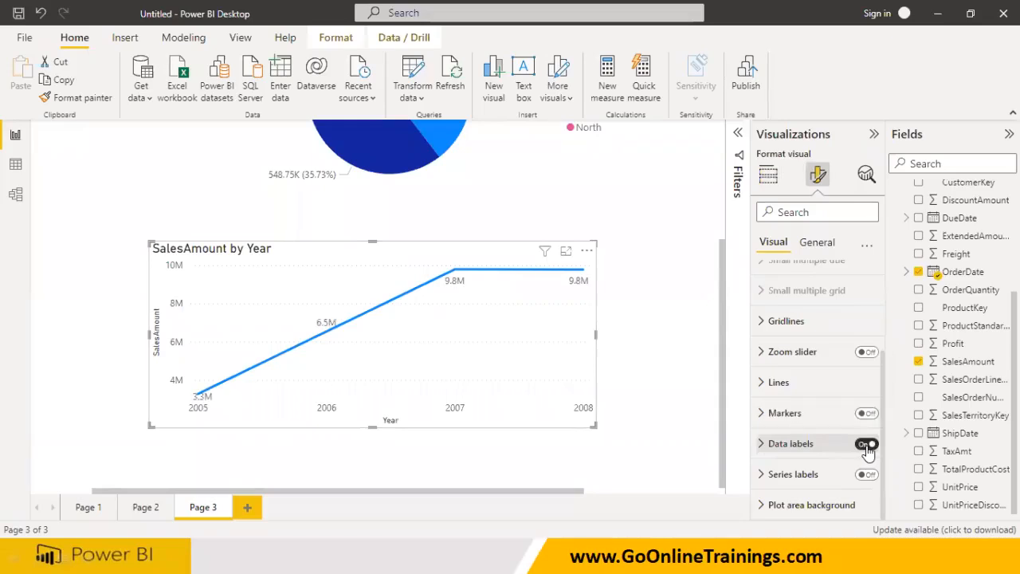
pyautogui.click(770, 176)
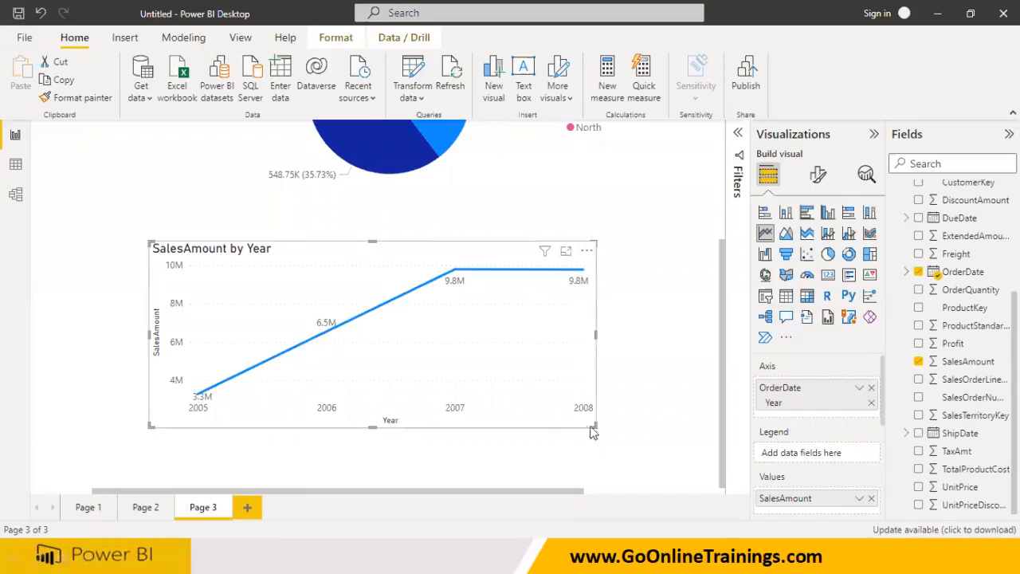
pyautogui.moveTo(530, 428); pyautogui.dragTo(348, 426)
pyautogui.moveTo(221, 311); pyautogui.dragTo(187, 289)
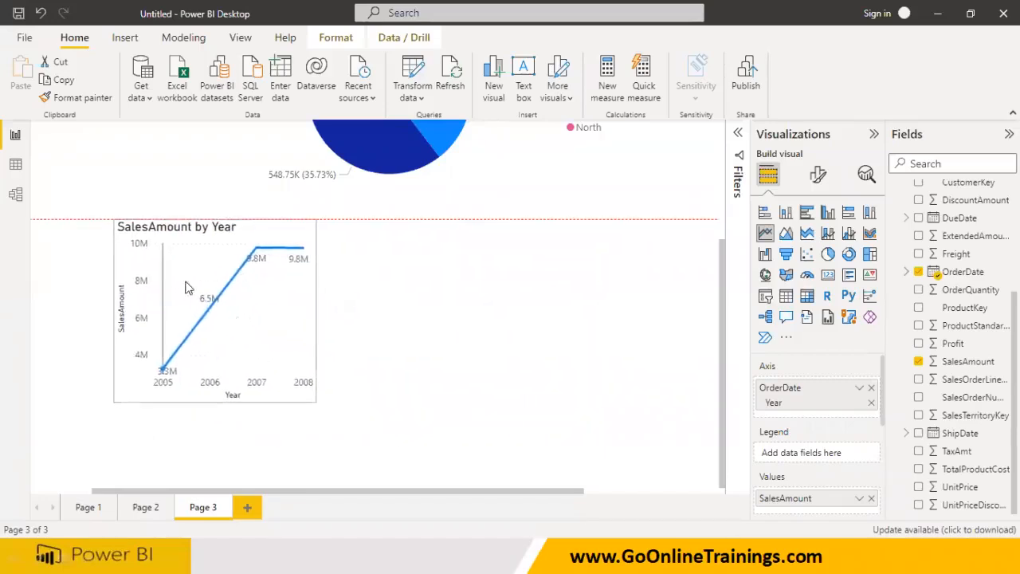
# Copy the SalesAmount card's border and shadow formatting onto the SalesAmount by Region pie chart.
pyautogui.scroll(3, 354, 296)
pyautogui.click(461, 307)
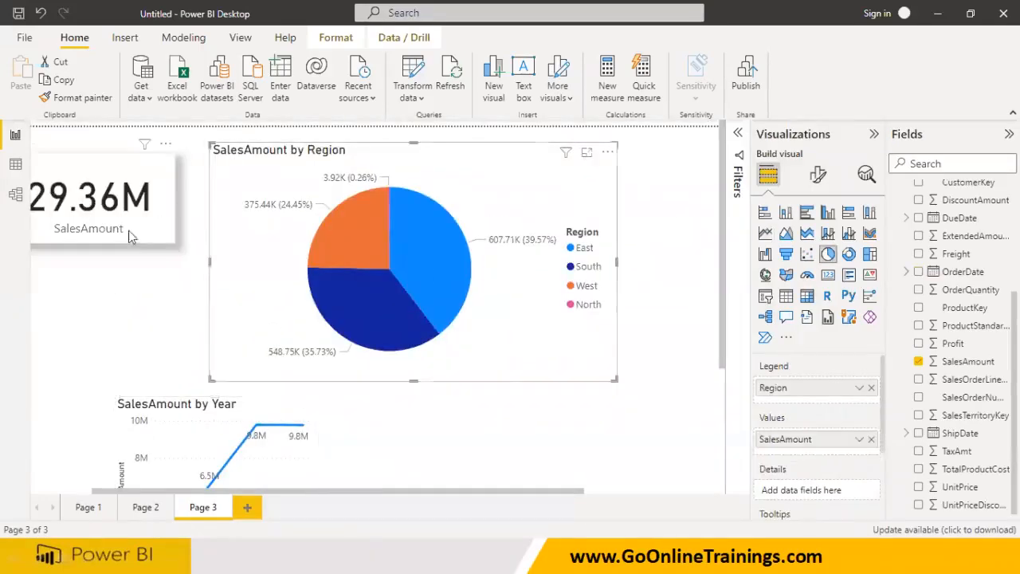
pyautogui.click(128, 230)
pyautogui.click(83, 97)
pyautogui.click(481, 323)
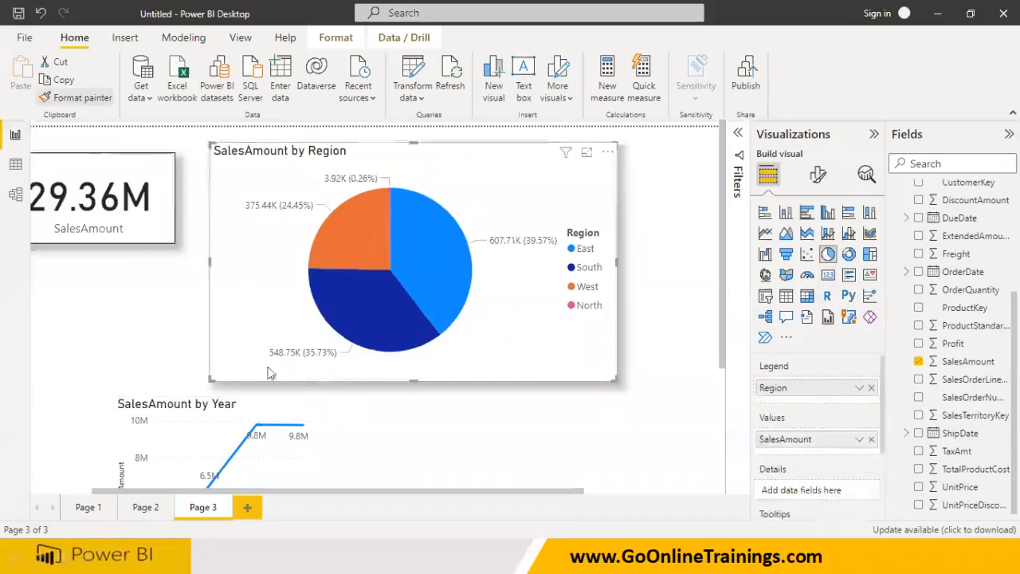
# Rearrange the visuals with the pie chart farther right, the line chart beneath the SalesAmount card, and the card nudged toward the pie chart.
pyautogui.moveTo(239, 346); pyautogui.dragTo(303, 342)
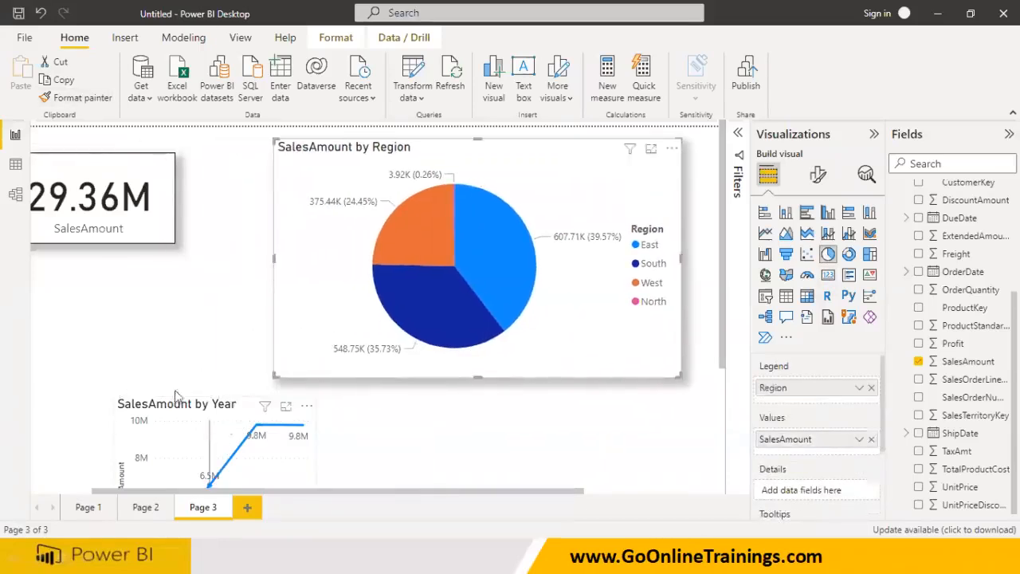
pyautogui.moveTo(228, 423); pyautogui.dragTo(131, 332)
pyautogui.click(135, 232)
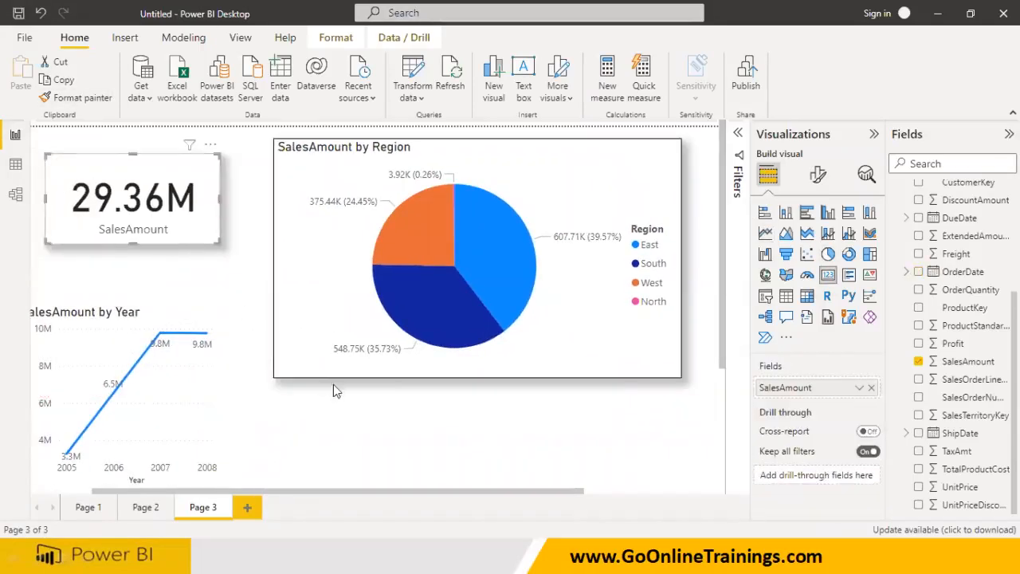
# Copy the pie chart's formatting onto the SalesAmount by Year line chart.
pyautogui.scroll(-3, 333, 384)
pyautogui.click(211, 290)
pyautogui.click(298, 201)
pyautogui.click(94, 98)
pyautogui.click(192, 242)
pyautogui.click(299, 347)
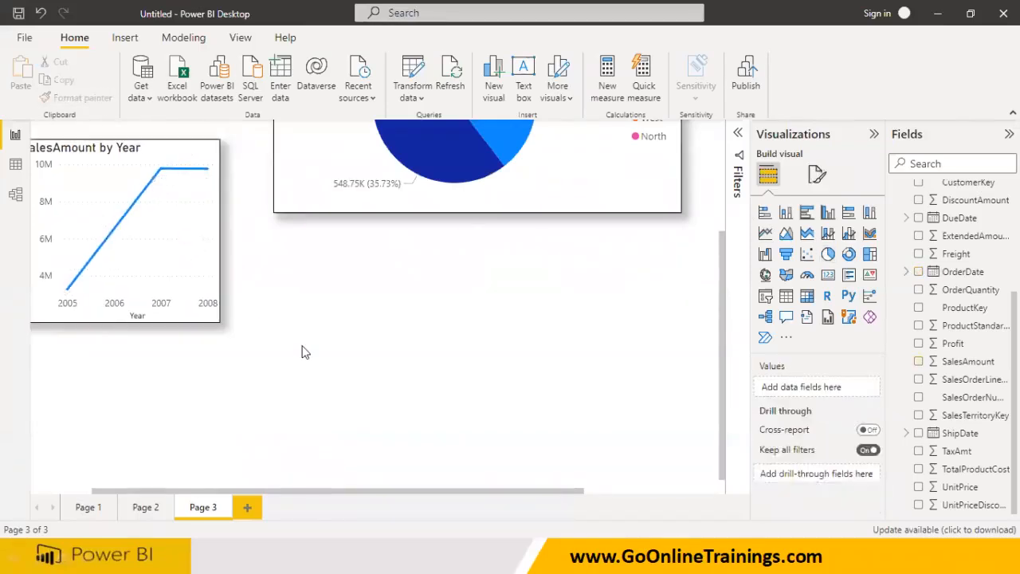
# Add a Q&A visual directly below the pie chart and ask it "Total number of order".
pyautogui.doubleClick(347, 314)
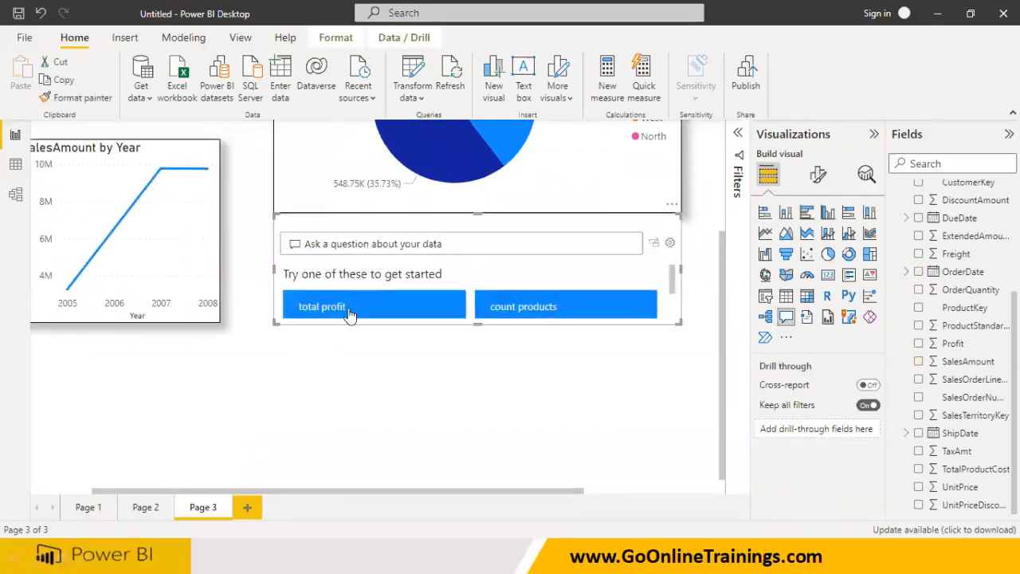
pyautogui.click(307, 240)
pyautogui.write('total number o')
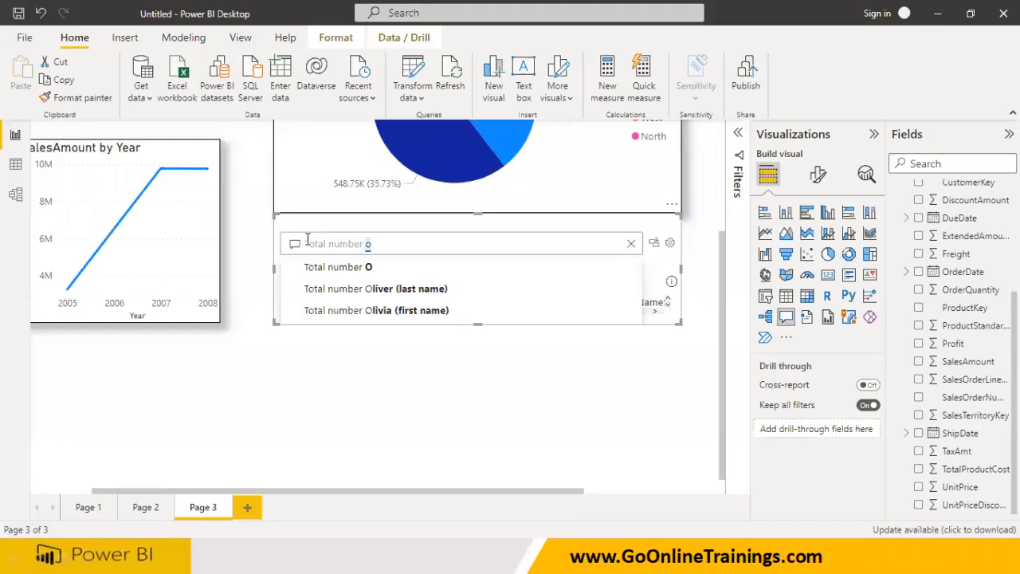
pyautogui.write('f order')
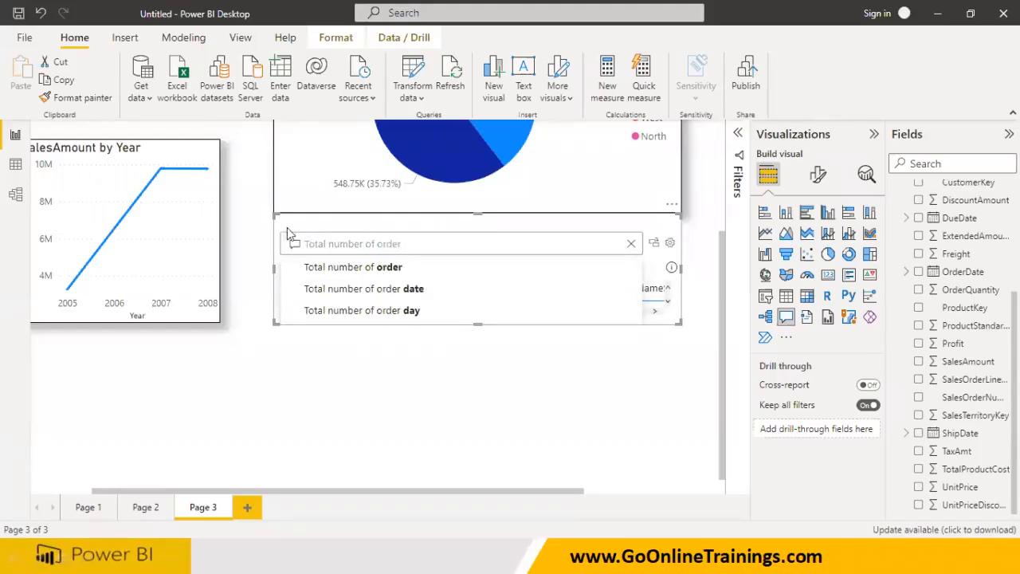
pyautogui.click(386, 269)
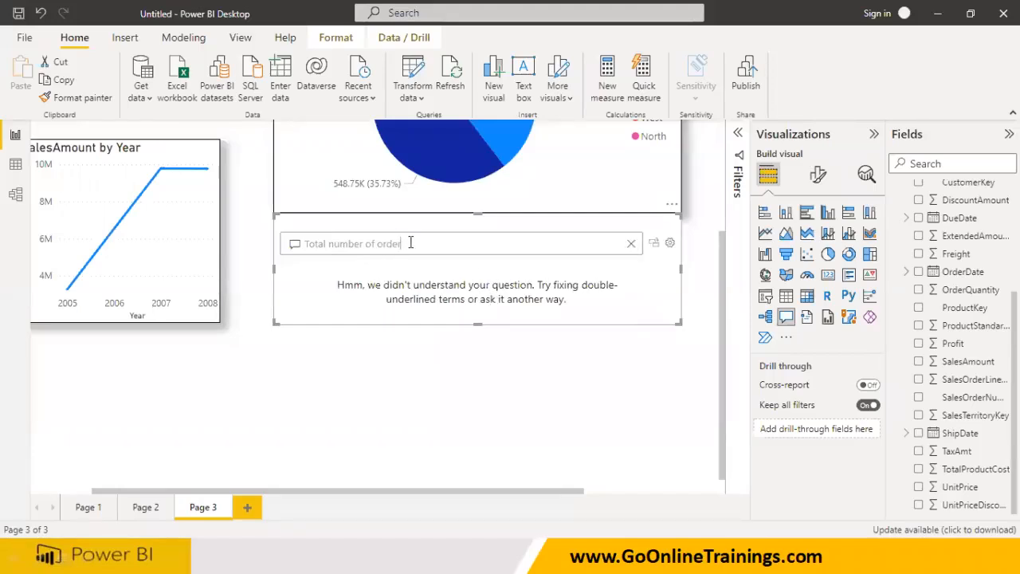
# Replace "order" in the question with "sales" and use the suggestion "Total number of sales".
pyautogui.press('BackSpace')
pyautogui.press('BackSpace')
pyautogui.press('BackSpace')
pyautogui.press('BackSpace')
pyautogui.press('BackSpace')
pyautogui.write('sales')
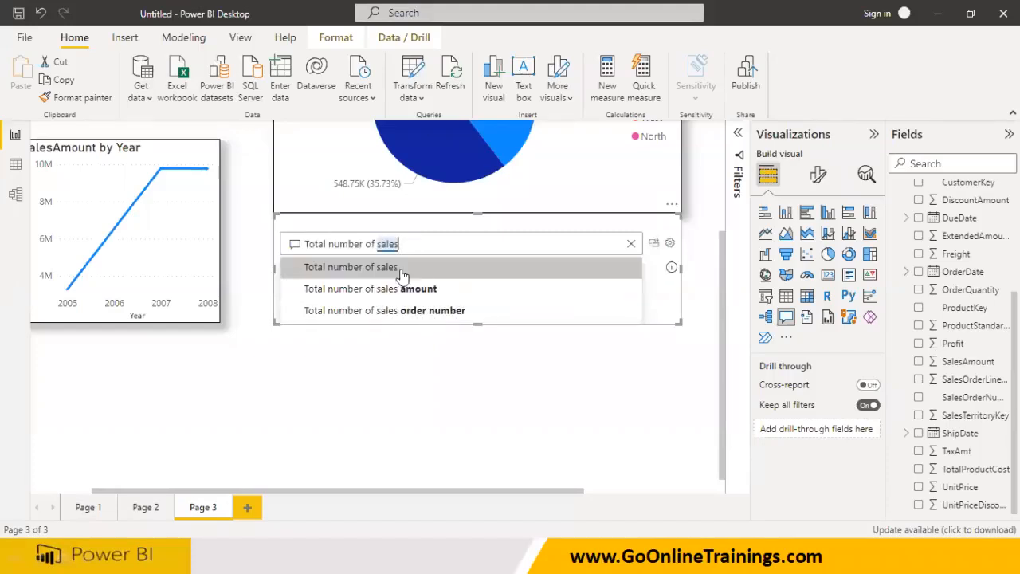
pyautogui.click(401, 275)
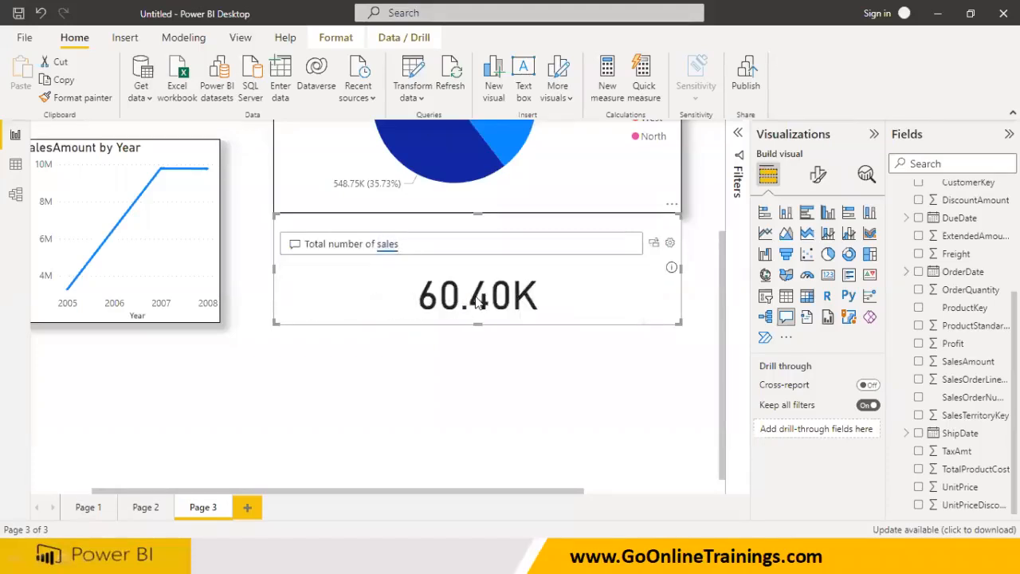
# Change the question to "Total number of sales order number" and convert the Q&A result into a standard card visual.
pyautogui.doubleClick(402, 248)
pyautogui.press('BackSpace')
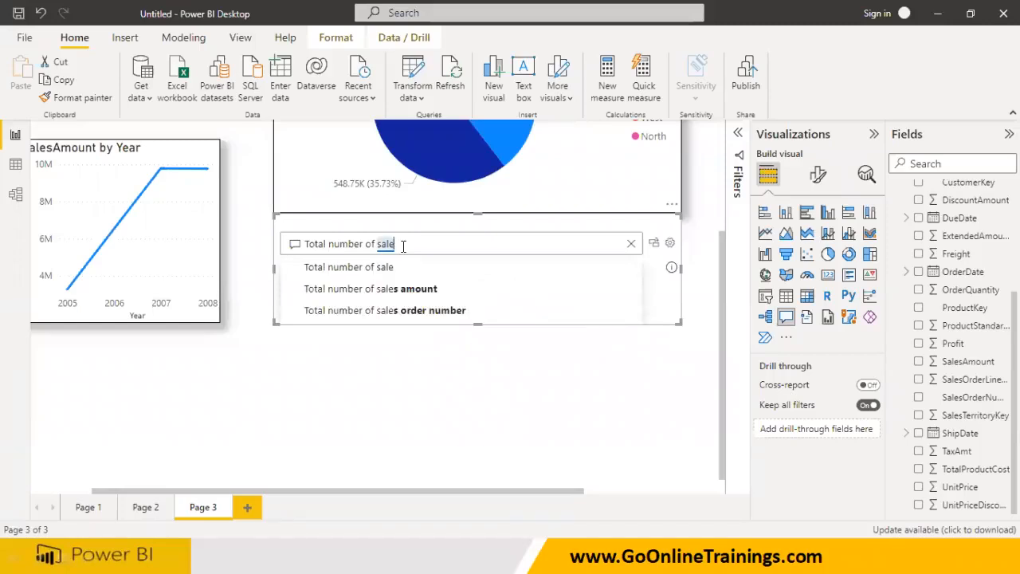
pyautogui.click(422, 310)
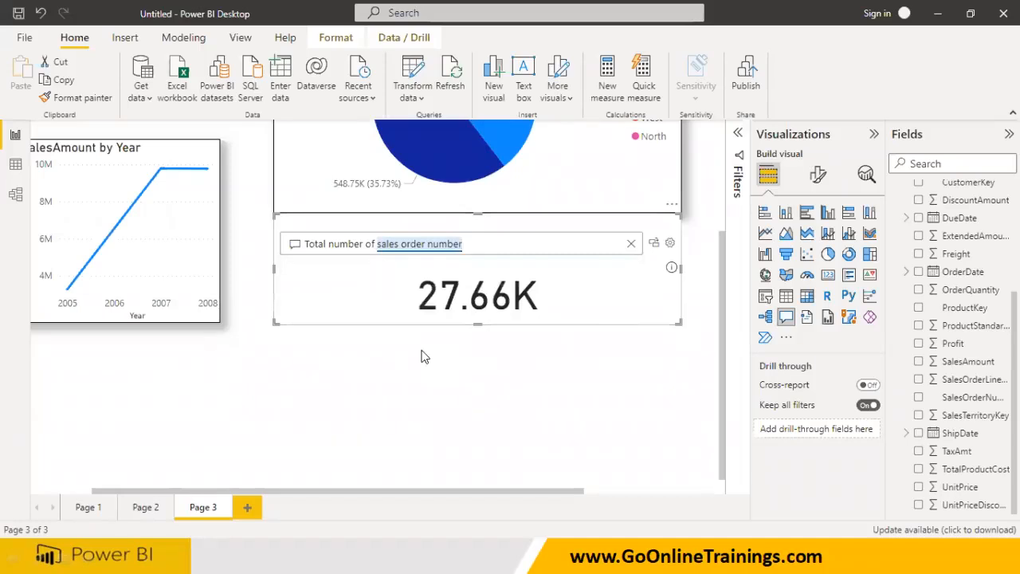
pyautogui.moveTo(458, 312)
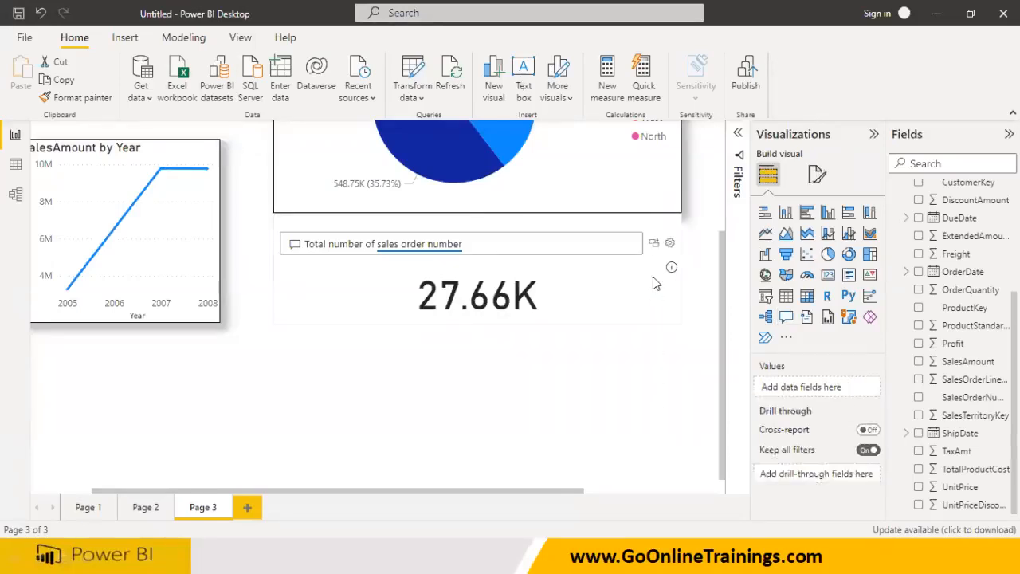
pyautogui.click(653, 242)
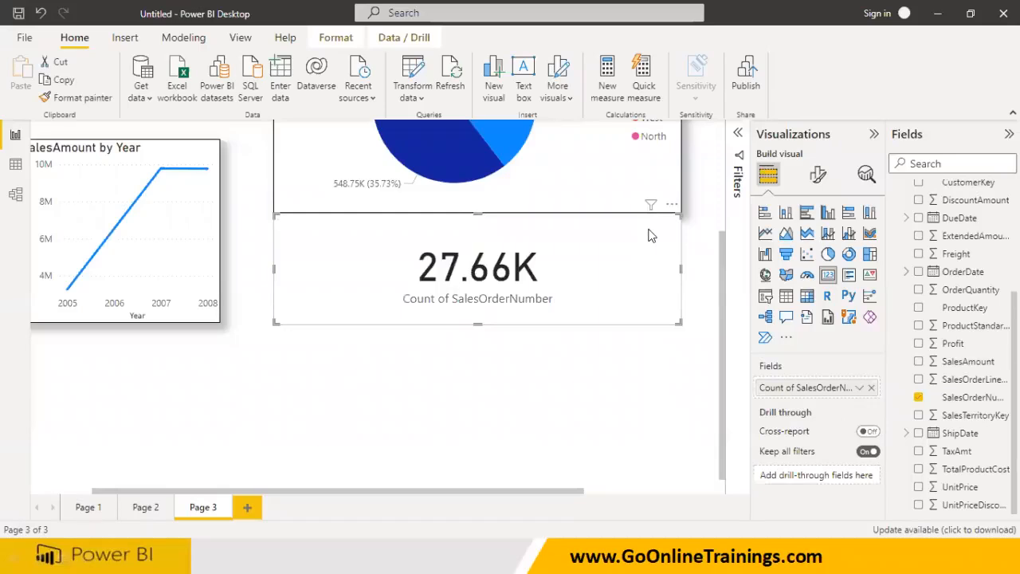
# Try to turn the Count of SalesOrderNumber card into a smart narrative.
pyautogui.click(806, 317)
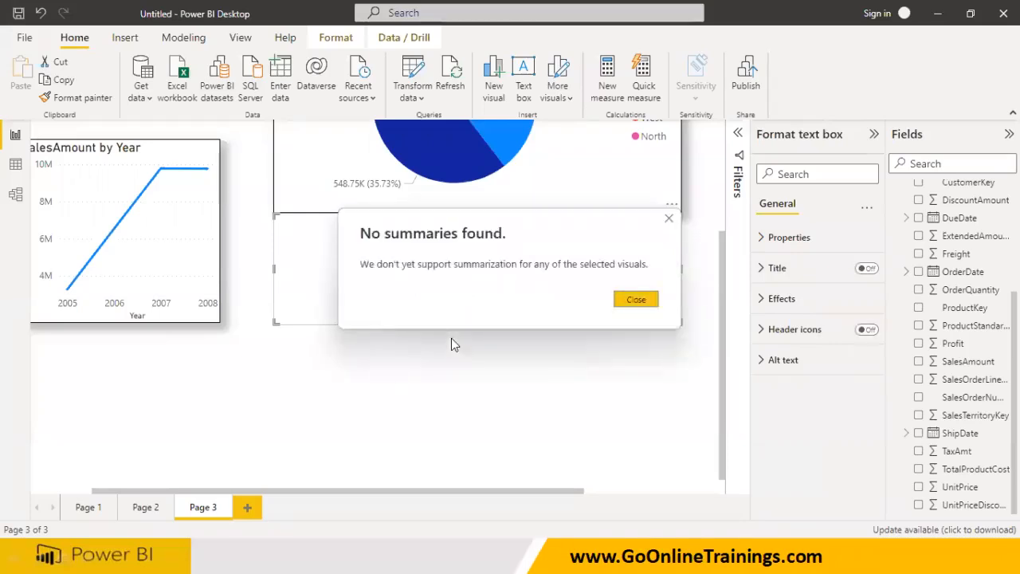
pyautogui.click(637, 299)
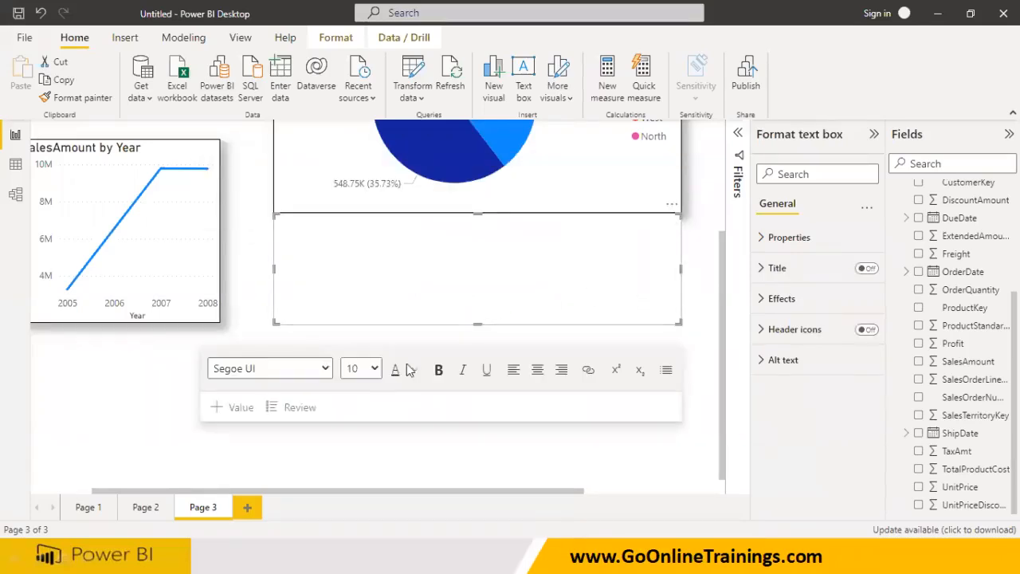
pyautogui.click(341, 263)
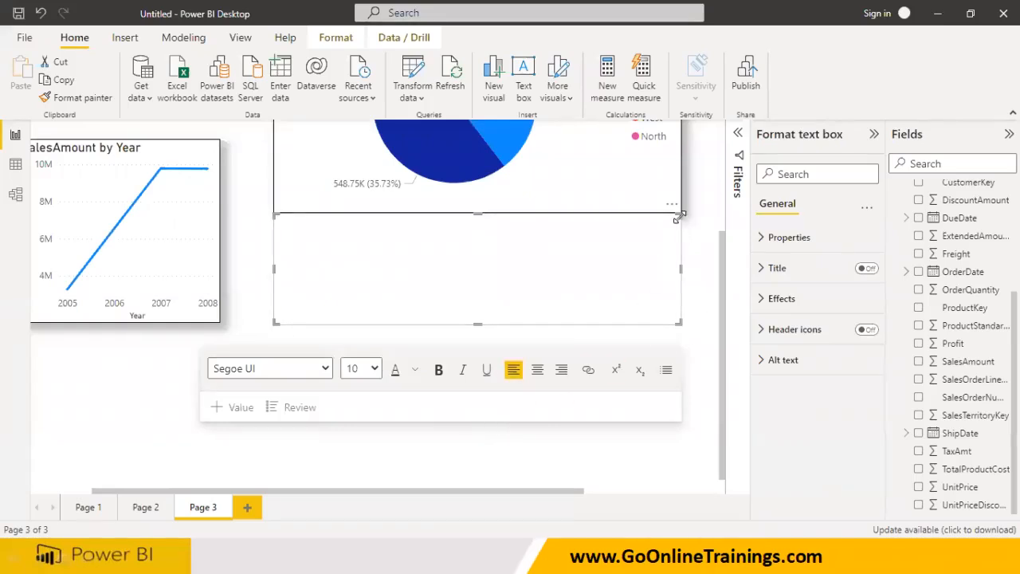
pyautogui.hscroll(1, 681, 249)
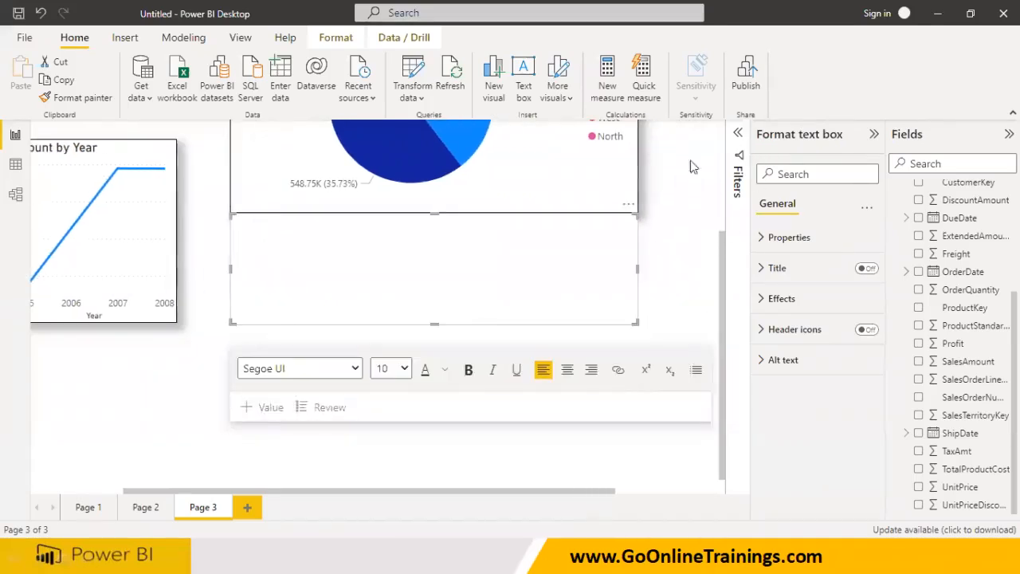
pyautogui.scroll(3, 444, 335)
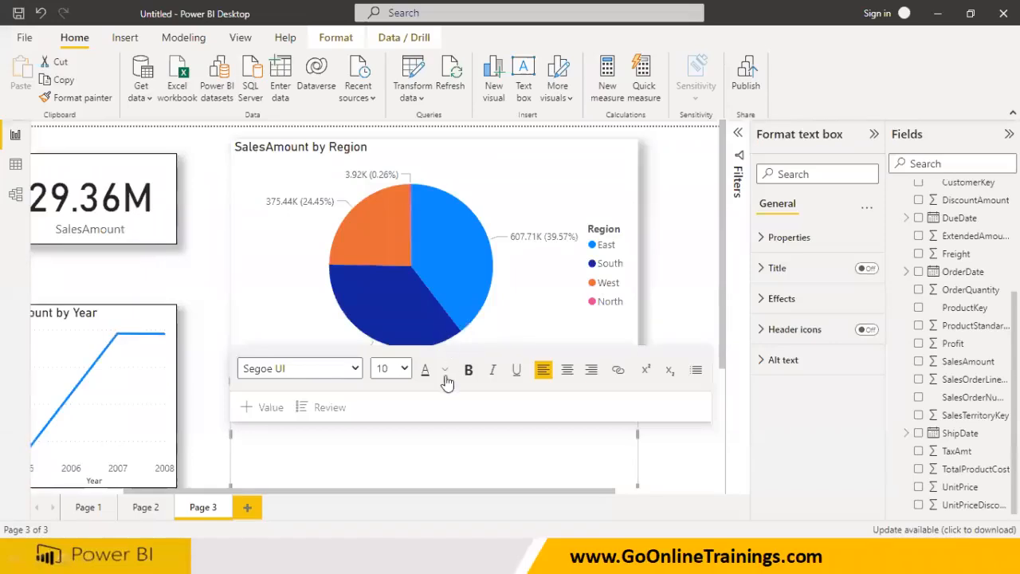
pyautogui.click(677, 451)
pyautogui.click(605, 460)
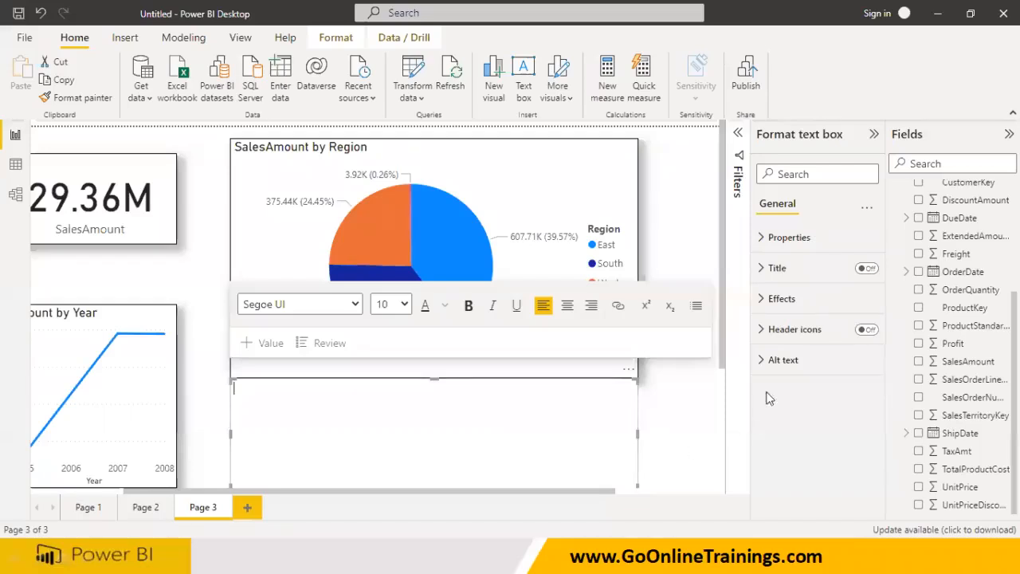
# Convert the SalesAmount by Region pie chart into a smart narrative and highlight its second sentence.
pyautogui.click(521, 221)
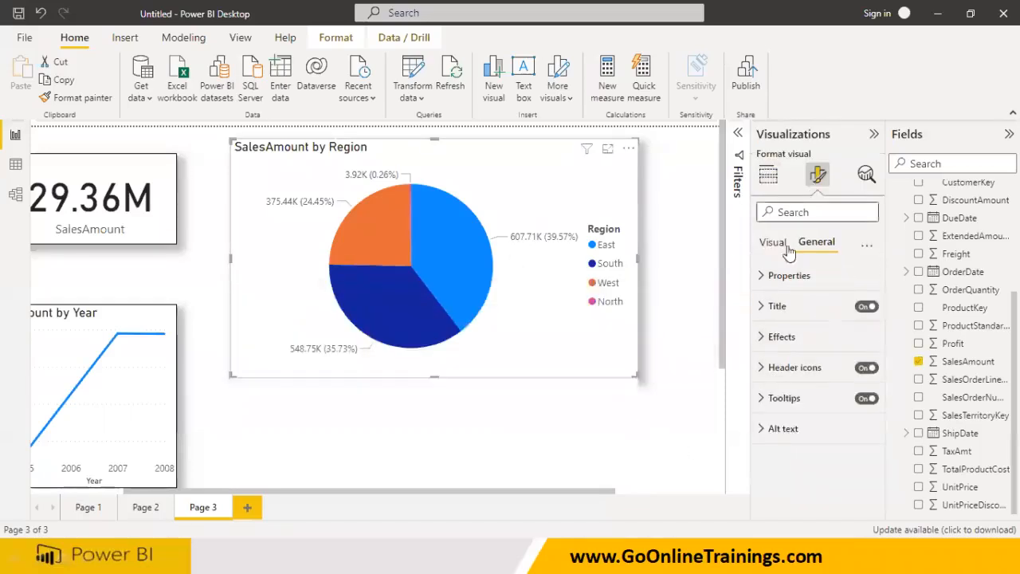
pyautogui.click(768, 174)
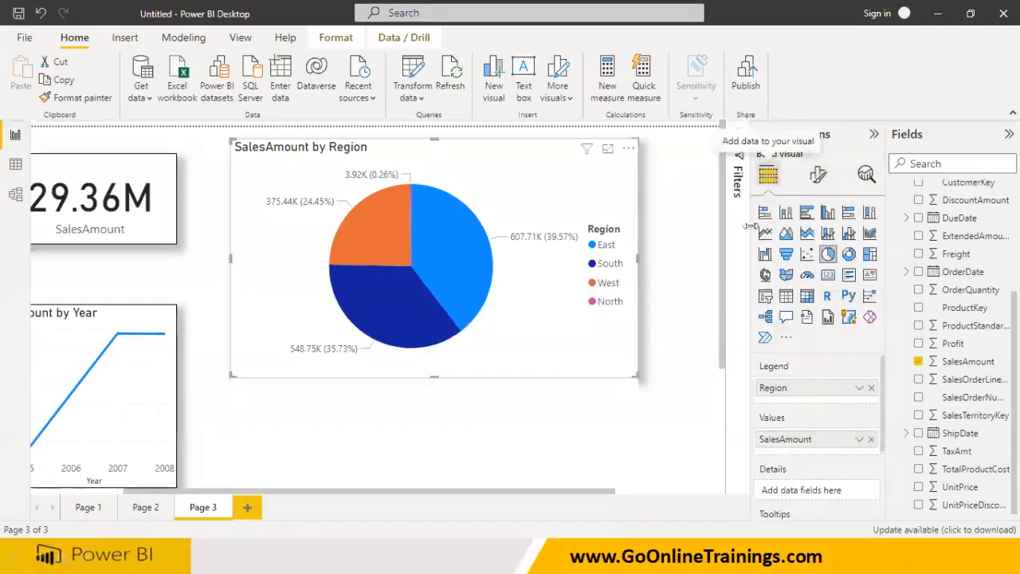
pyautogui.click(804, 321)
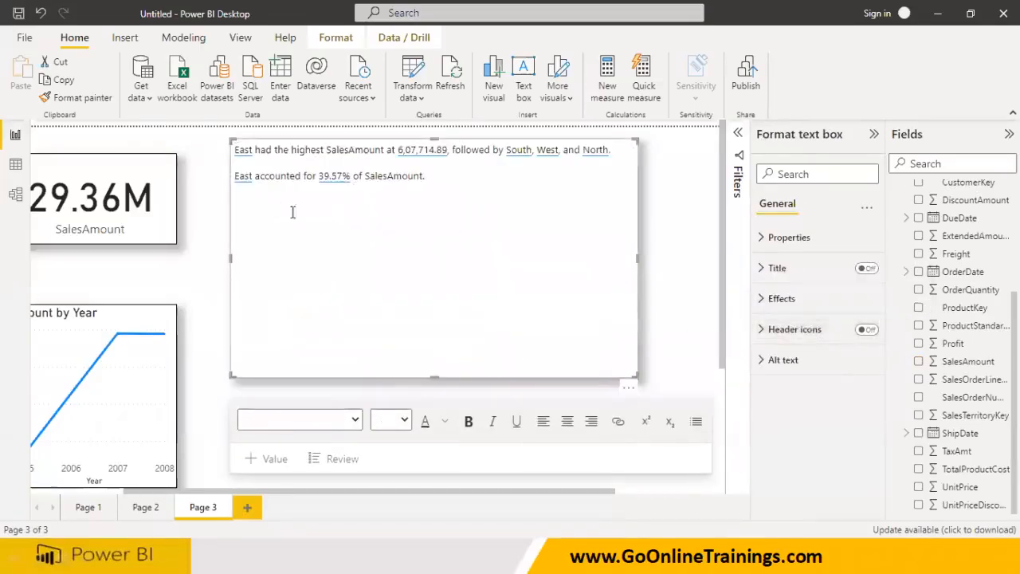
pyautogui.moveTo(439, 180); pyautogui.dragTo(234, 176)
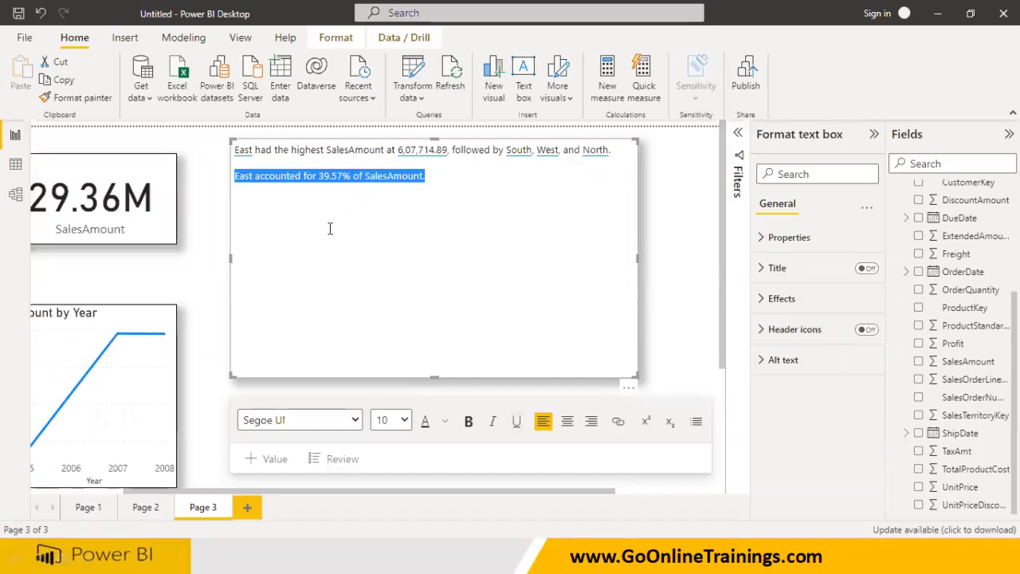
# Convert the SalesAmount by Year line chart into a smart narrative.
pyautogui.click(147, 388)
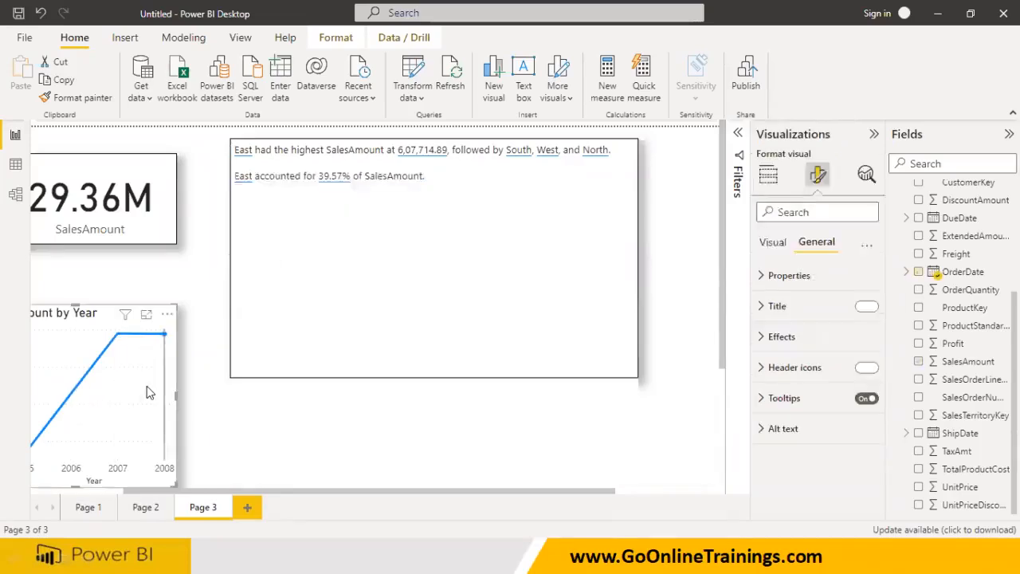
pyautogui.click(769, 176)
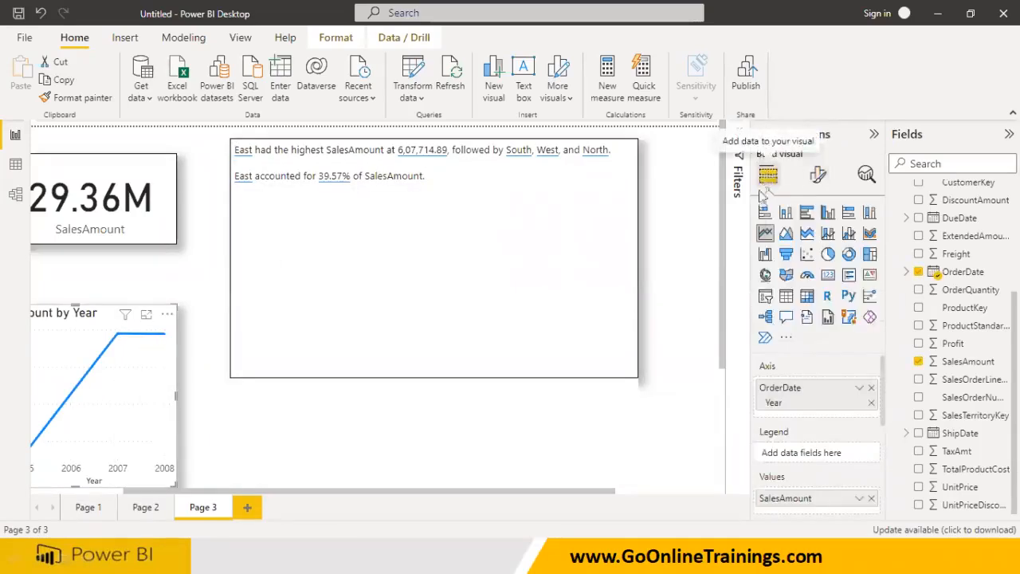
pyautogui.click(806, 318)
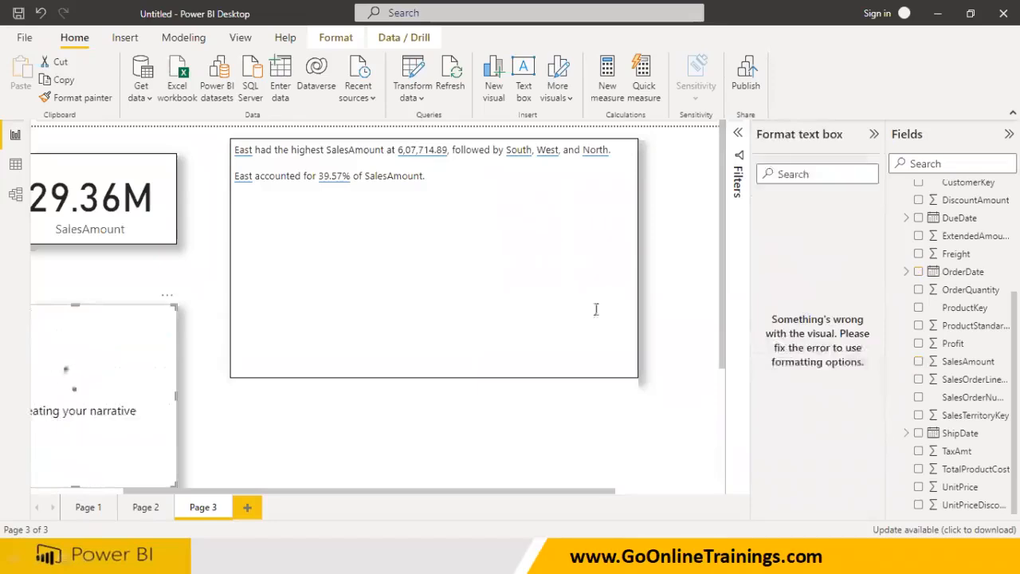
pyautogui.click(106, 488)
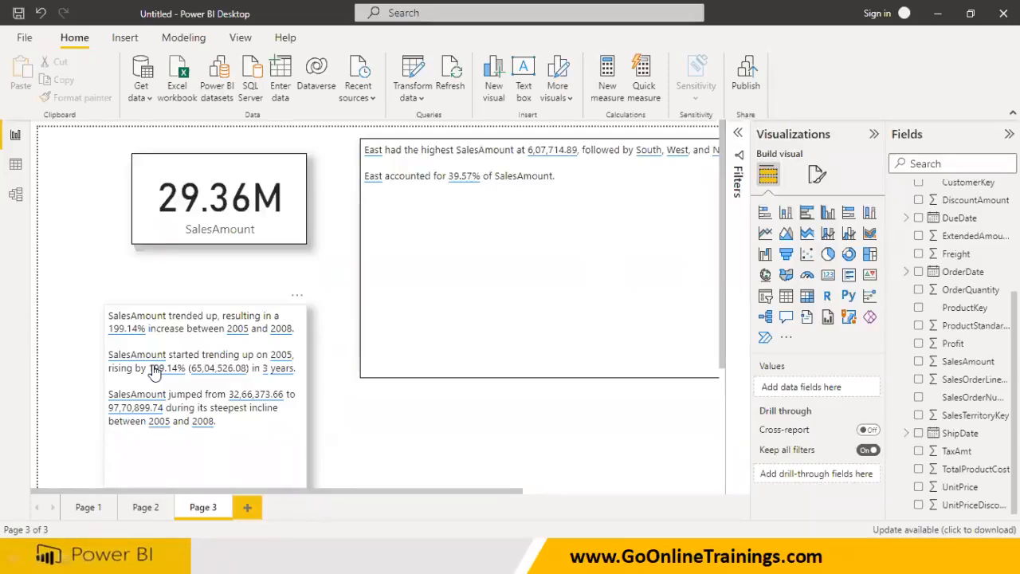
# Undo the smart narrative conversions of the SalesAmount by Year line chart and the SalesAmount by Region pie chart.
pyautogui.hotkey('ctrl', 'z')
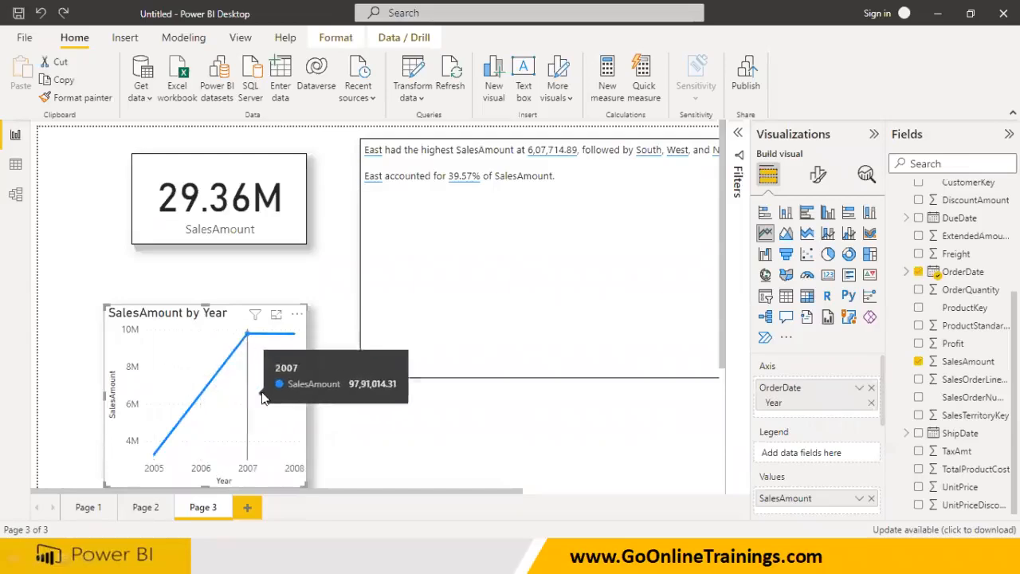
pyautogui.click(455, 291)
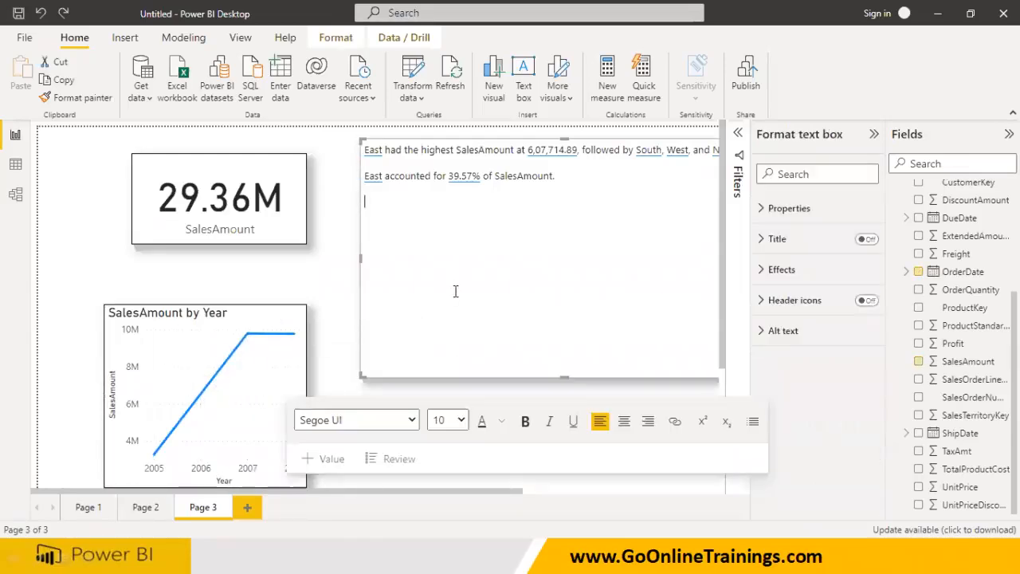
pyautogui.click(332, 345)
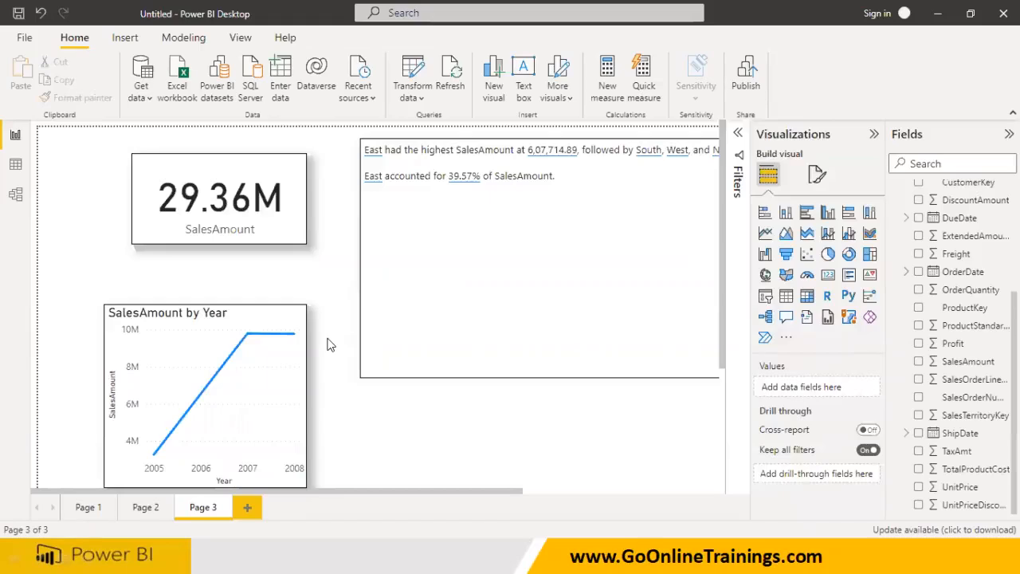
pyautogui.hotkey('ctrl', 'z')
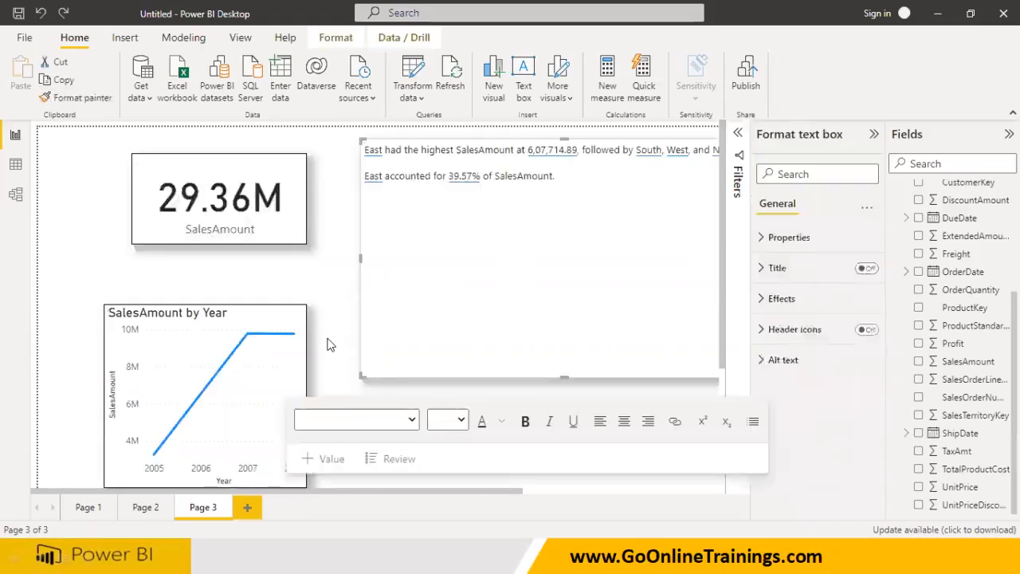
pyautogui.hotkey('ctrl', 'z')
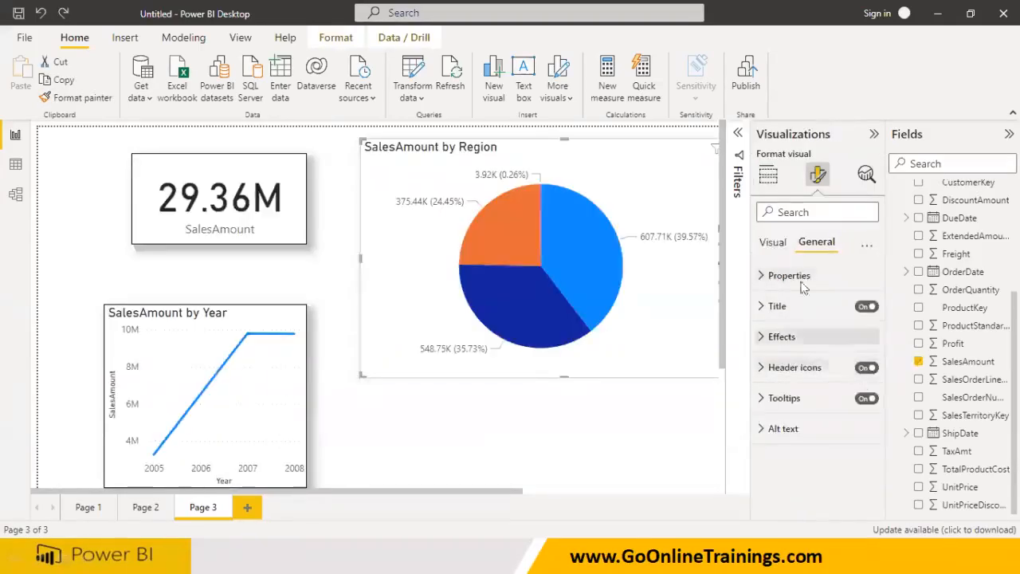
# Add a new report page, insert a paginated report visual, and move it down and inward from the page corner.
pyautogui.click(770, 177)
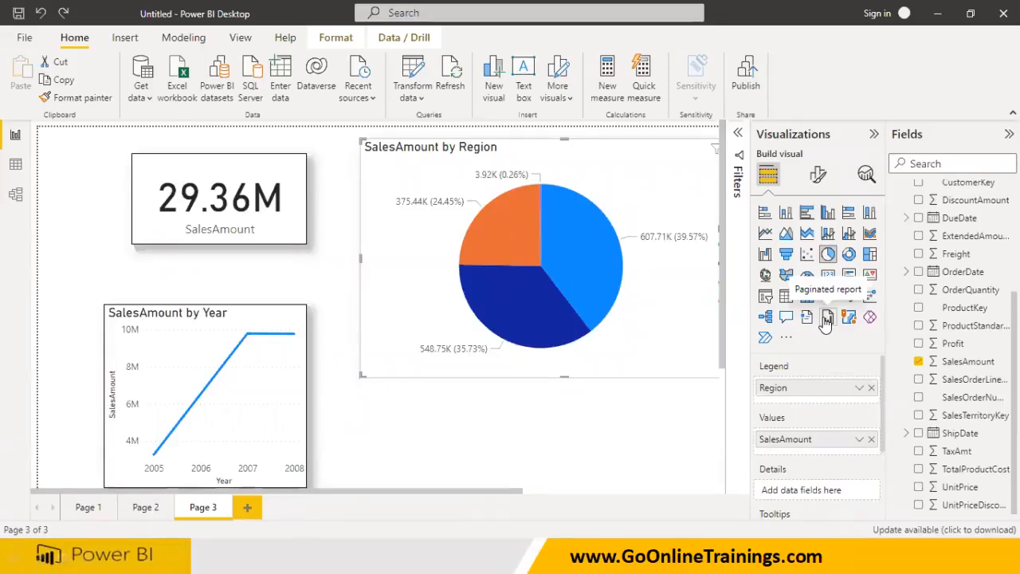
pyautogui.click(247, 507)
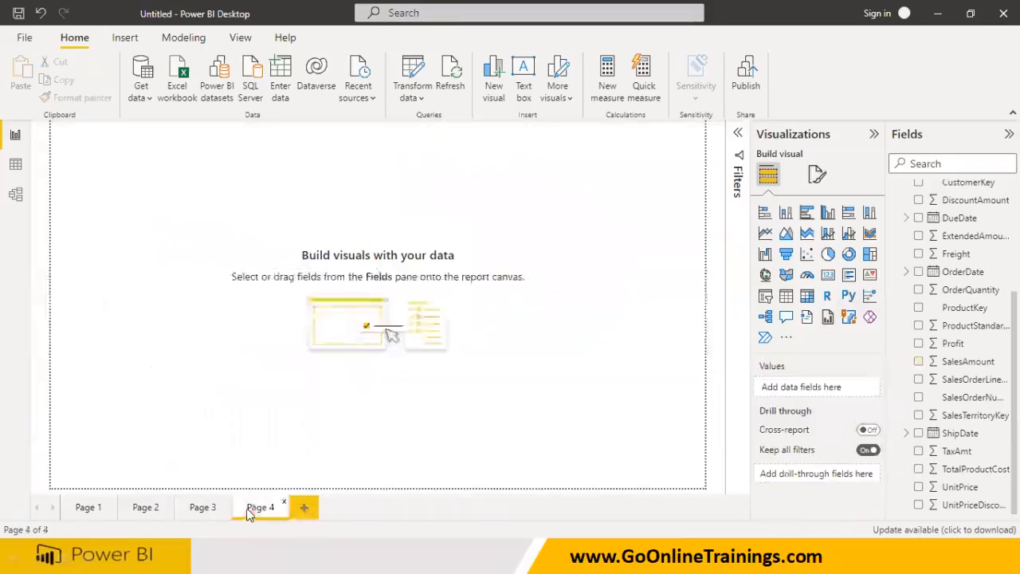
pyautogui.click(827, 316)
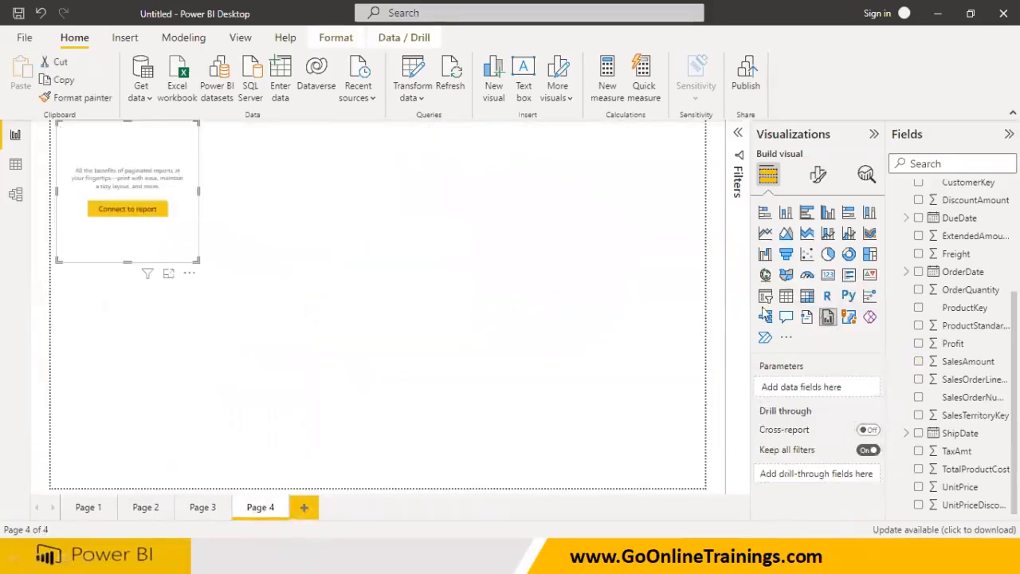
pyautogui.moveTo(134, 221); pyautogui.dragTo(179, 299)
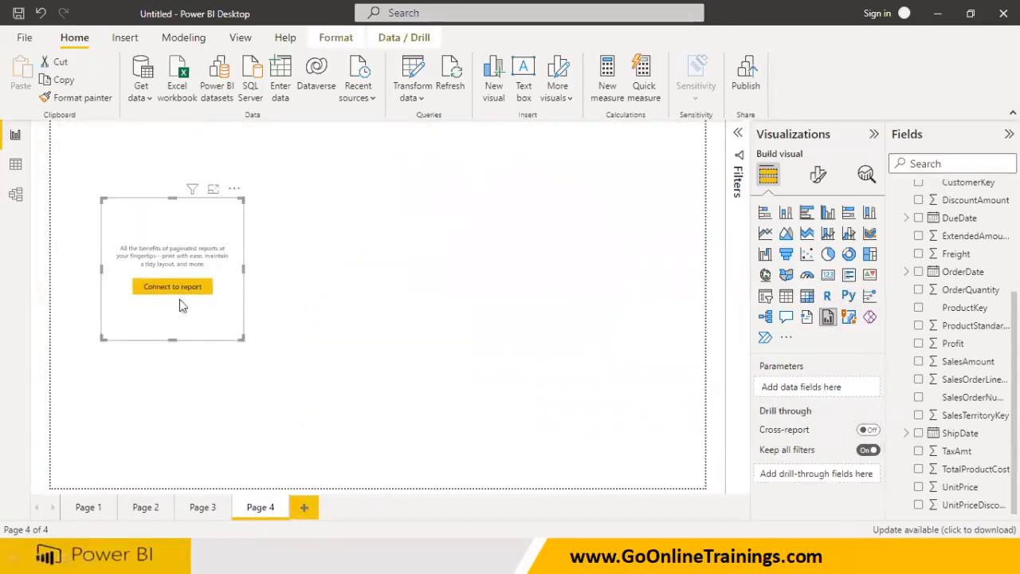
# Open the paginated report visual's report connection, return to the report, and remove the visual from the page.
pyautogui.click(170, 288)
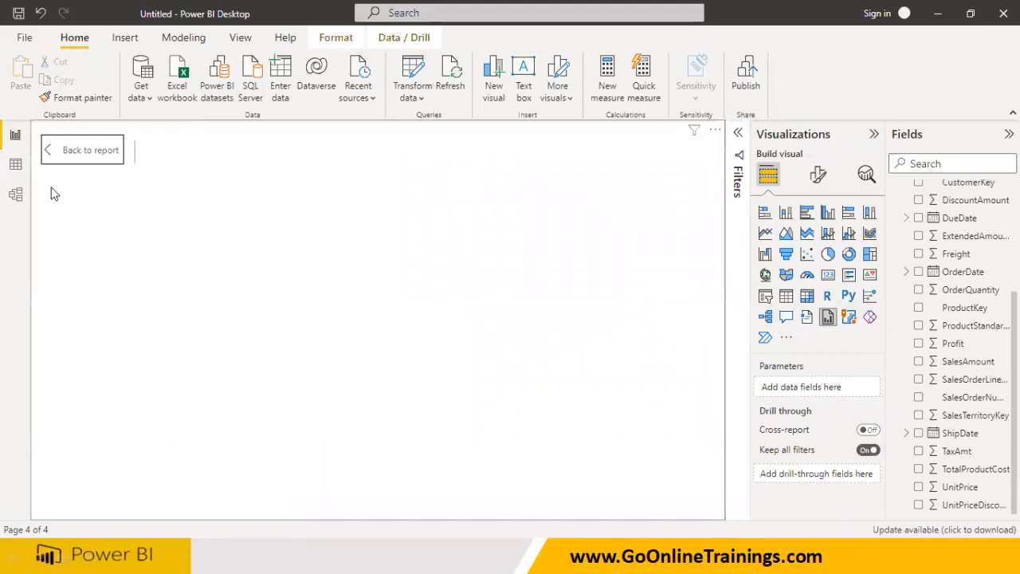
pyautogui.click(48, 153)
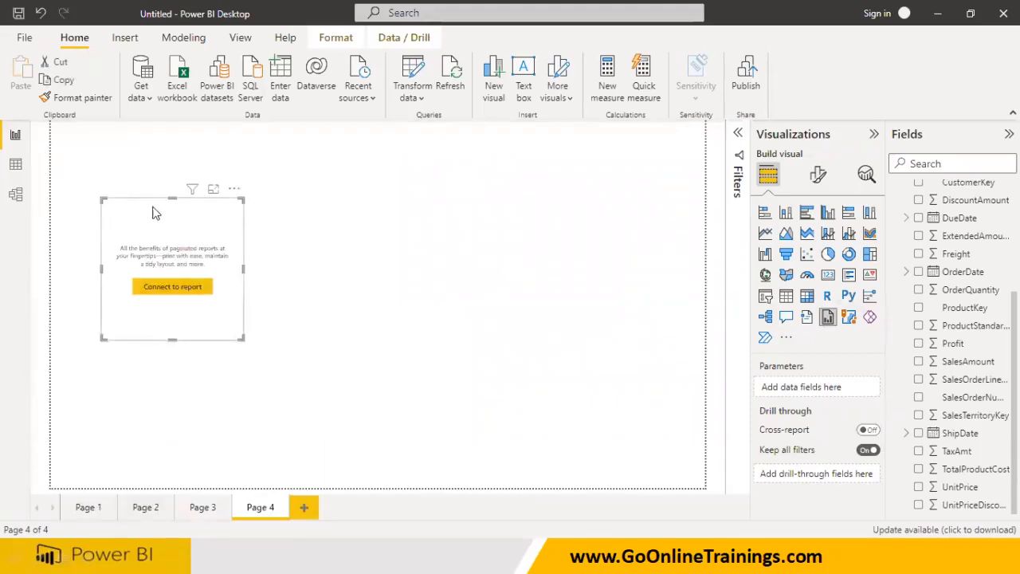
pyautogui.click(234, 189)
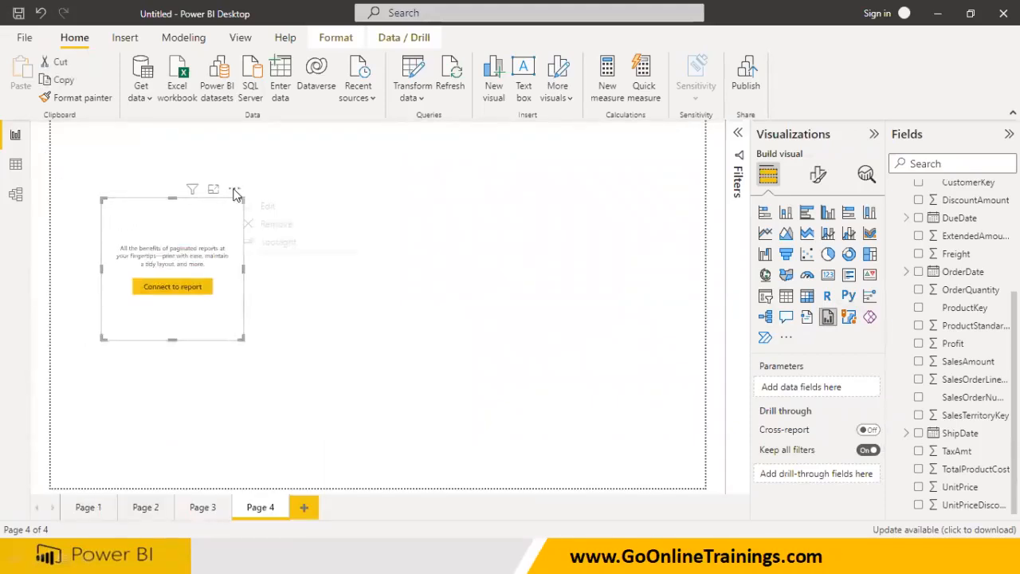
pyautogui.click(268, 224)
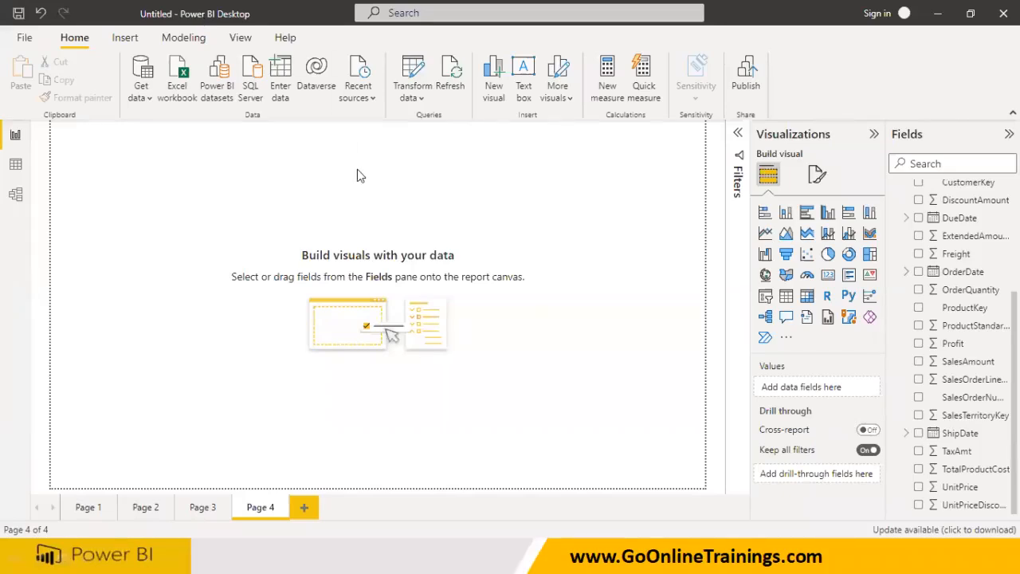
# Search the computer's installed apps for "power", and return to the report page.
pyautogui.press('super')
pyautogui.write('po')
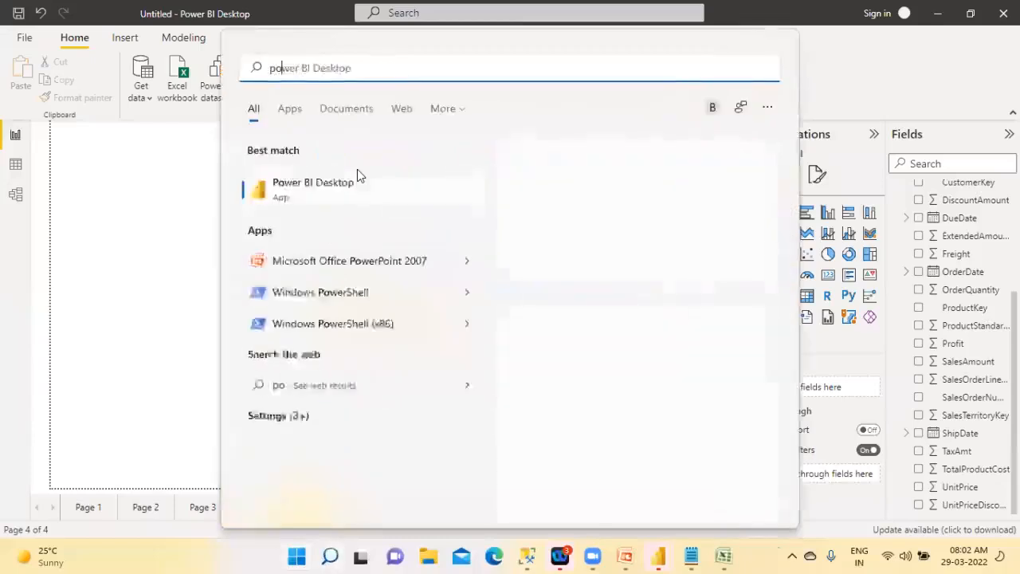
pyautogui.write('wer')
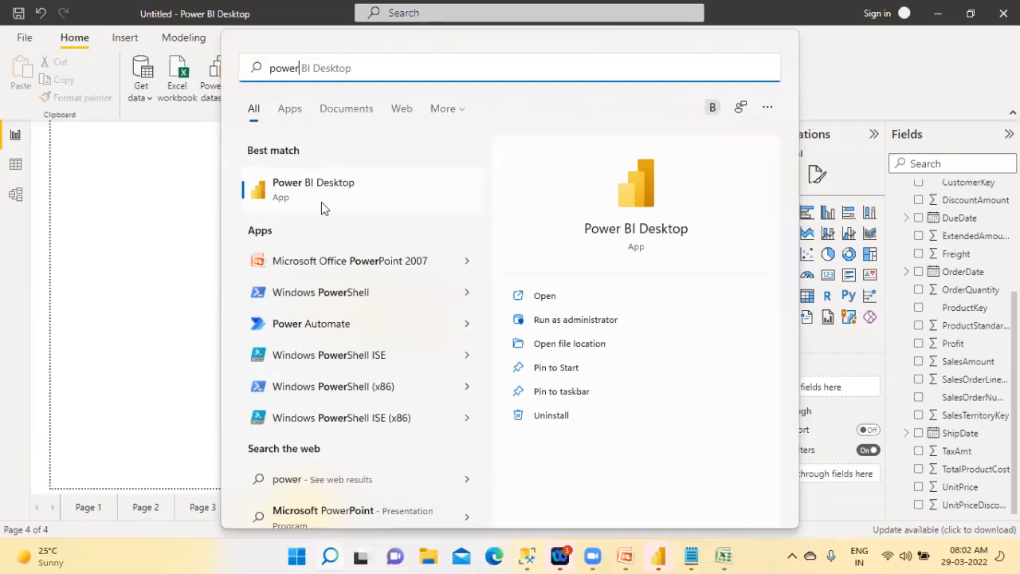
pyautogui.click(192, 212)
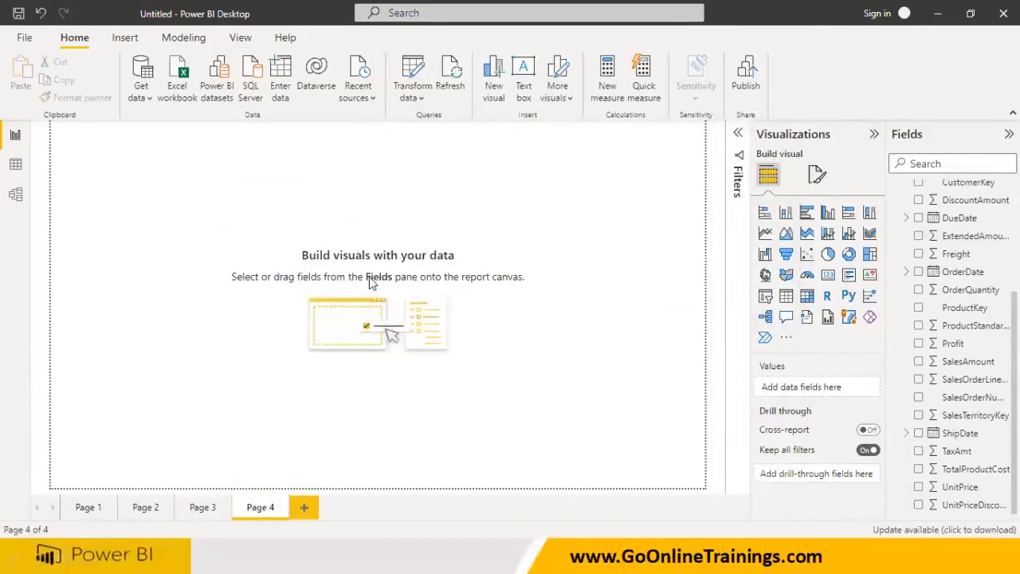
# Open Notepad and write "Power Builder" as the first line of a new note.
pyautogui.press('super')
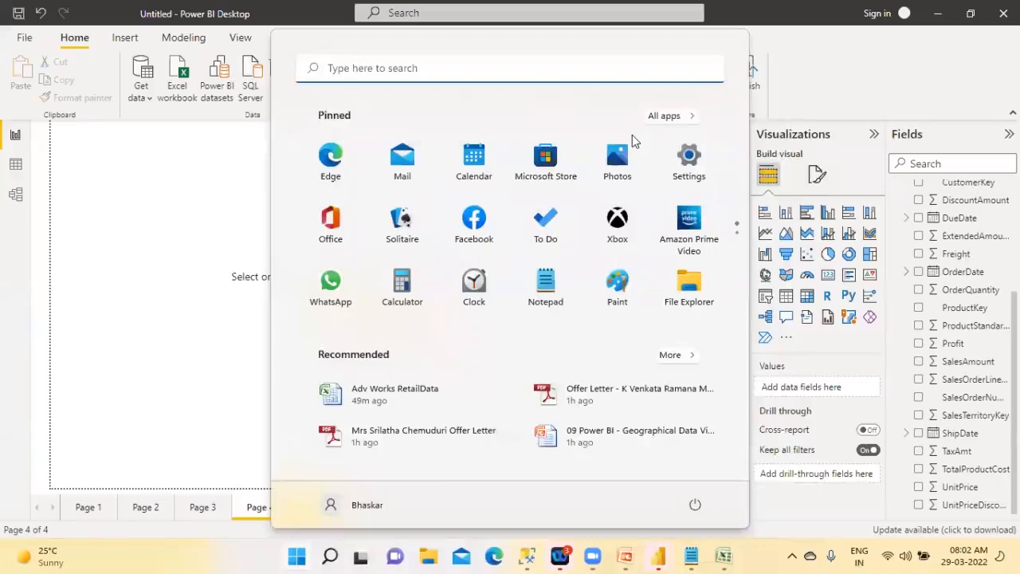
pyautogui.write('note')
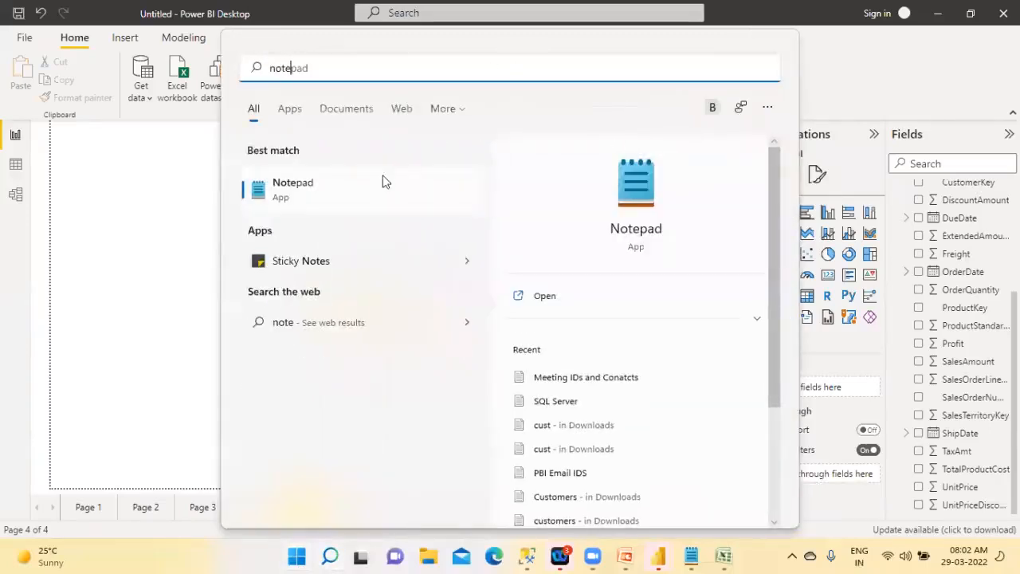
pyautogui.click(328, 204)
pyautogui.write('Power B')
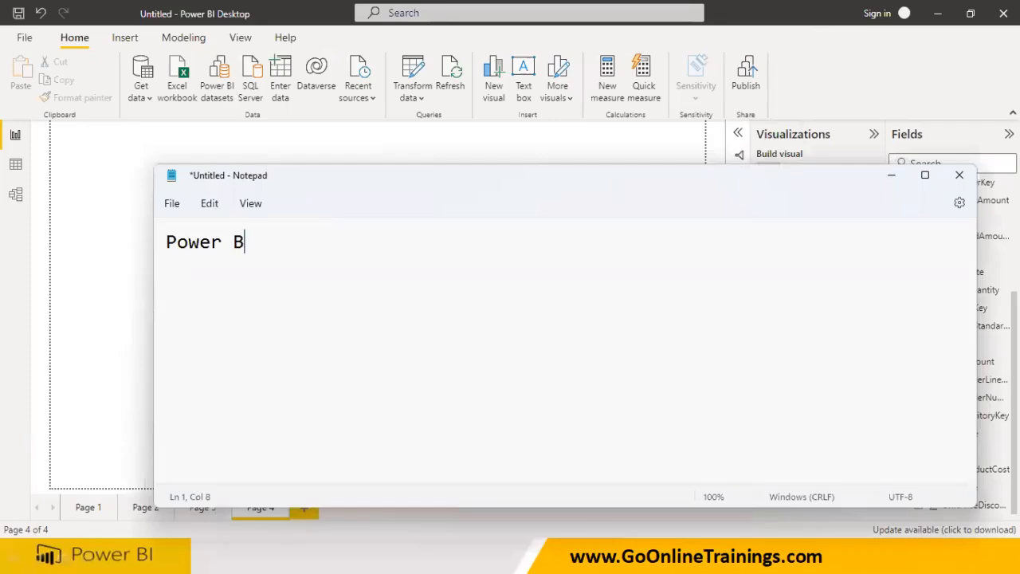
pyautogui.write('uildwr')
pyautogui.press('BackSpace')
pyautogui.write('r')
pyautogui.press('BackSpace')
pyautogui.press('BackSpace')
pyautogui.write('er')
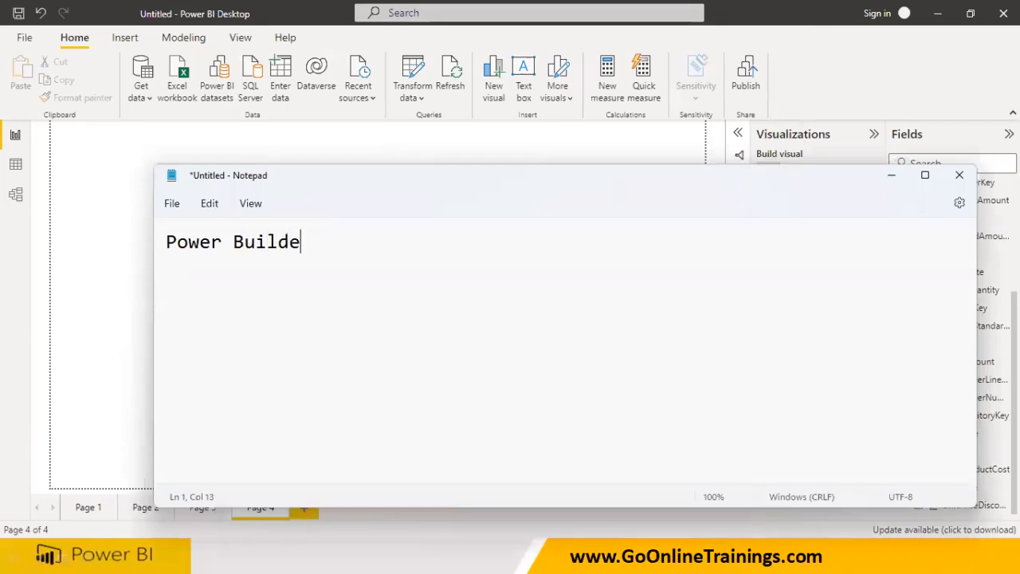
# Add "SSRS" on the second line and "Pagenated Reports" below it after a blank line.
pyautogui.press('Return')
pyautogui.write('S')
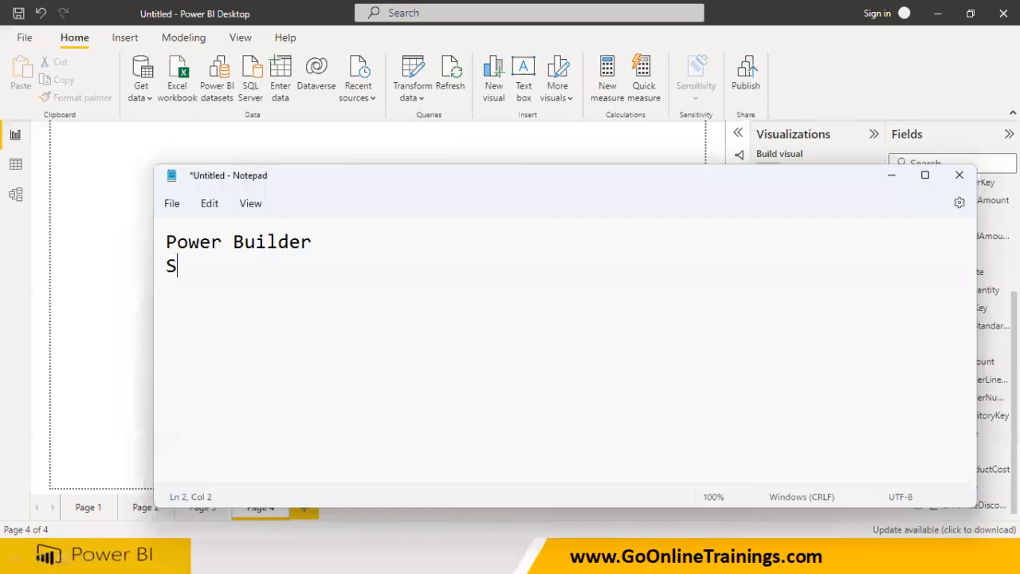
pyautogui.write('RS')
pyautogui.press('BackSpace')
pyautogui.press('BackSpace')
pyautogui.write('SRS')
pyautogui.press('Return')
pyautogui.press('Return')
pyautogui.write('Pagena')
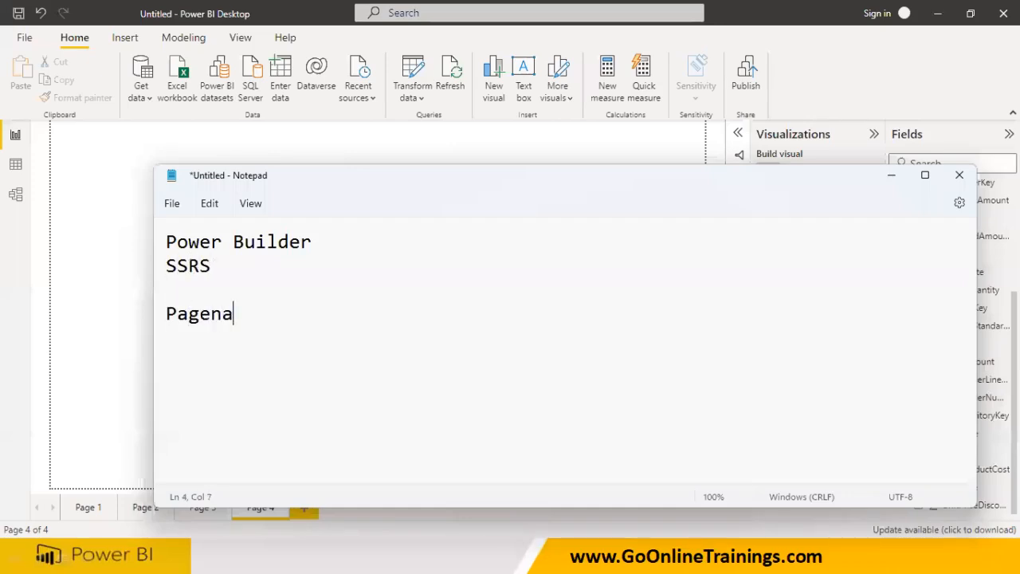
pyautogui.write('ted Rep')
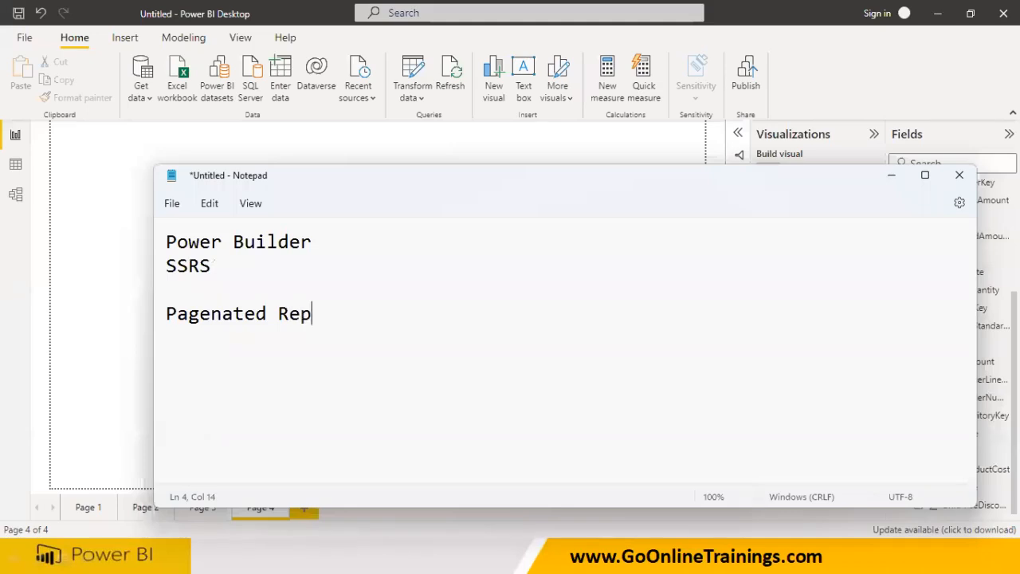
pyautogui.write('orts')
pyautogui.press('Return')
# Highlight the Power Builder and SSRS lines in turn, and return to the empty Power BI report page.
pyautogui.moveTo(326, 239); pyautogui.dragTo(166, 242)
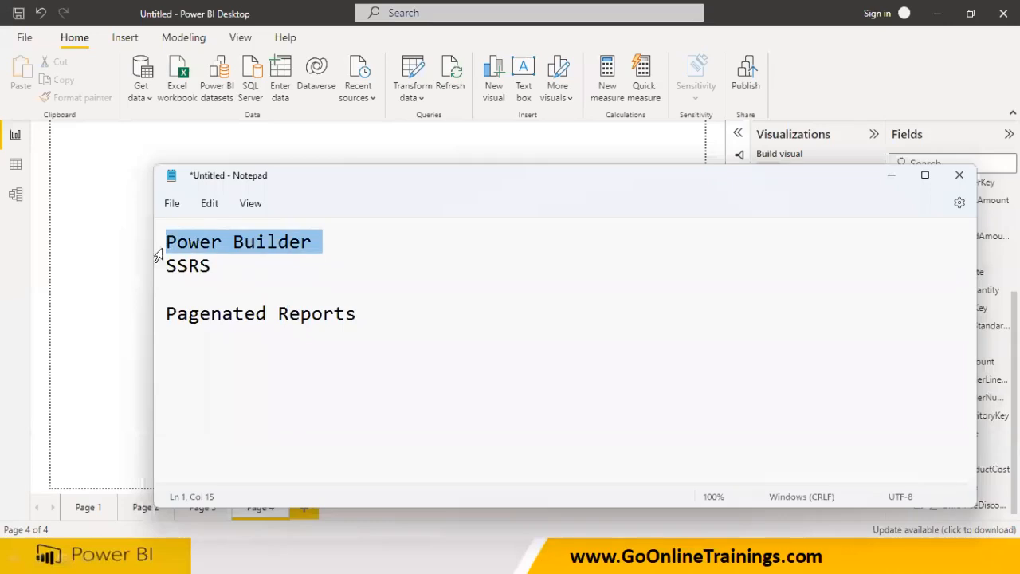
pyautogui.moveTo(231, 275); pyautogui.dragTo(141, 269)
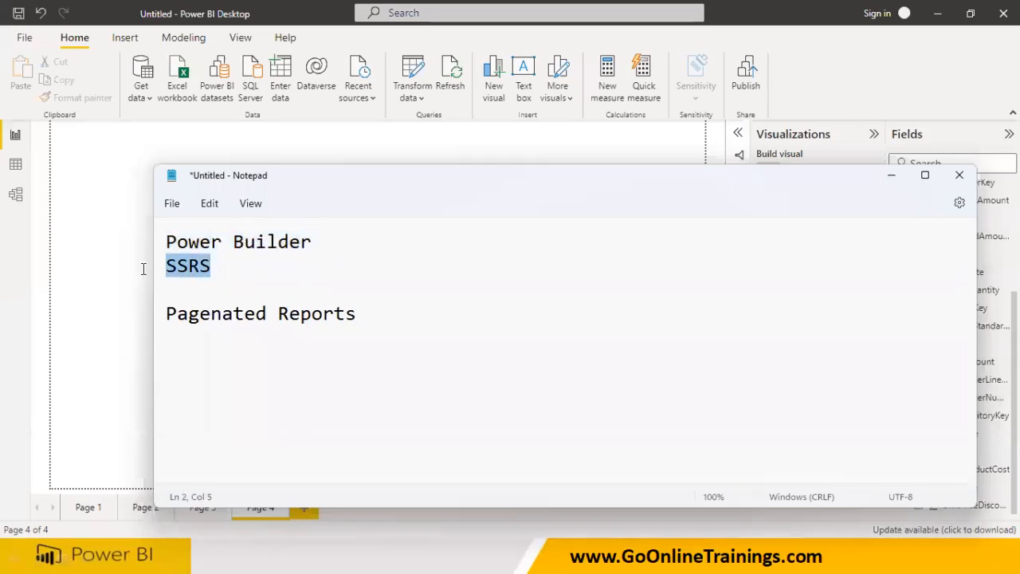
pyautogui.click(462, 80)
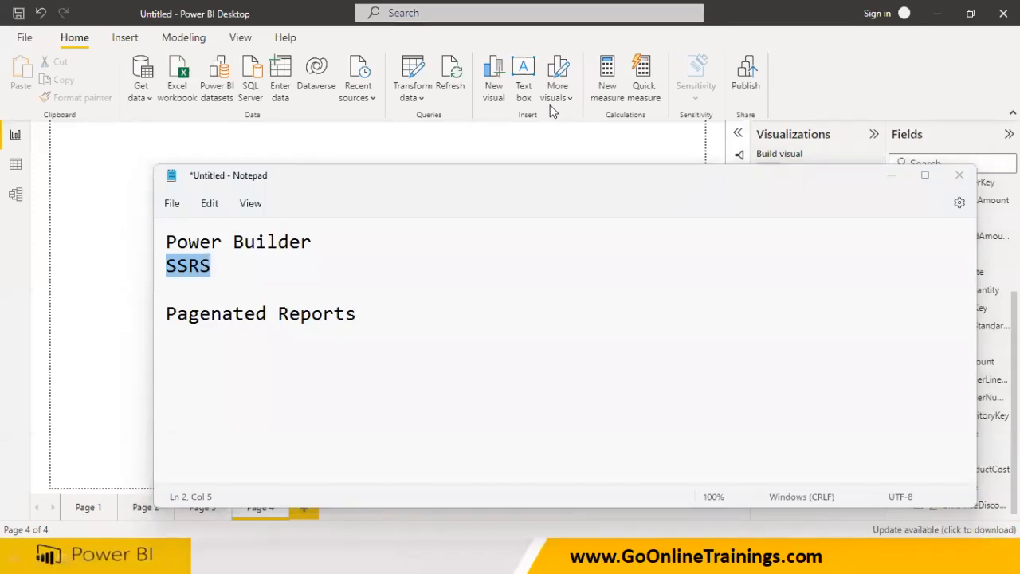
pyautogui.click(141, 372)
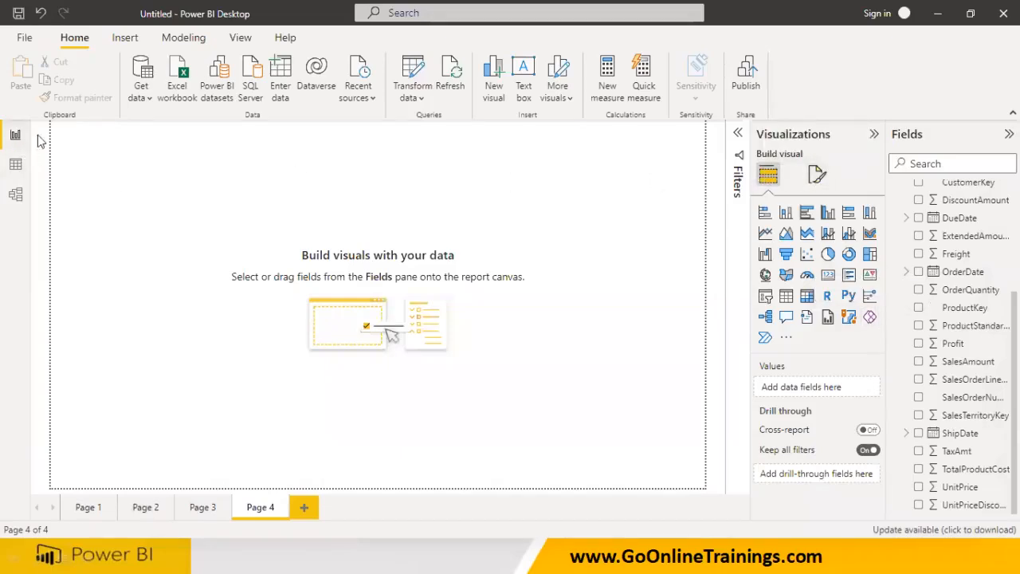
# Switch to the presentation slideshow and advance from the Types of Visualizations slide to the Agenda slide.
pyautogui.click(410, 556)
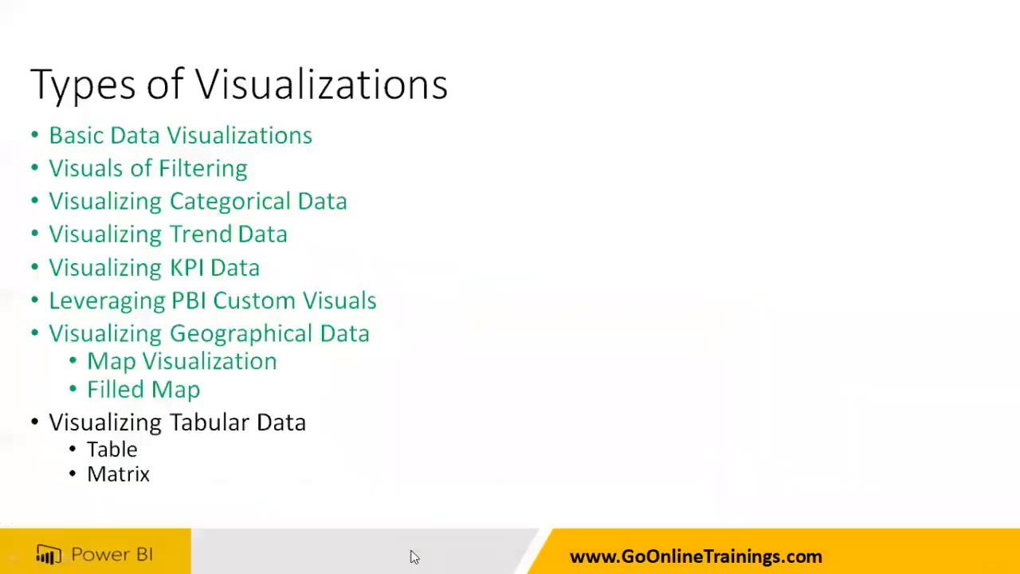
pyautogui.click(279, 426)
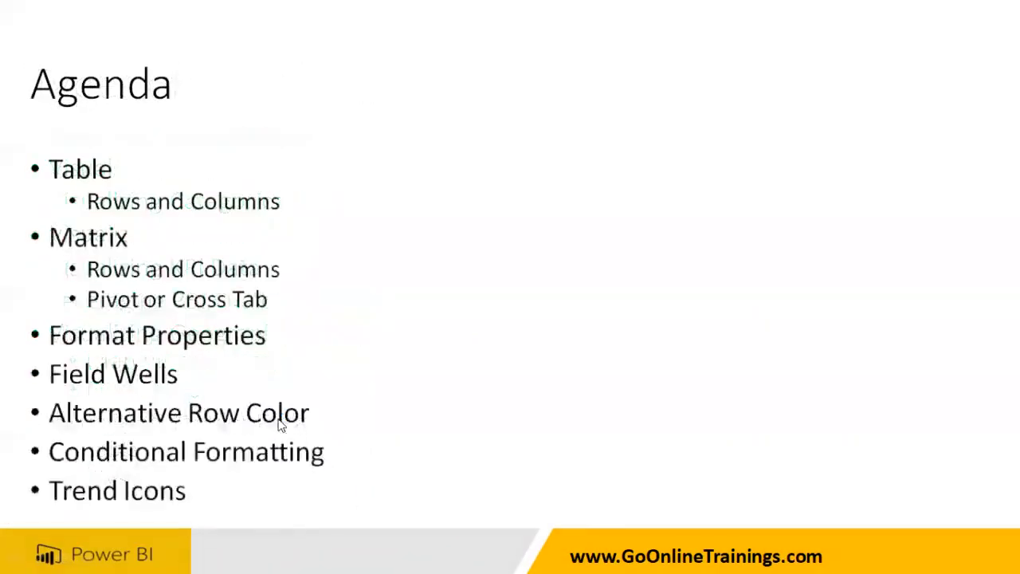